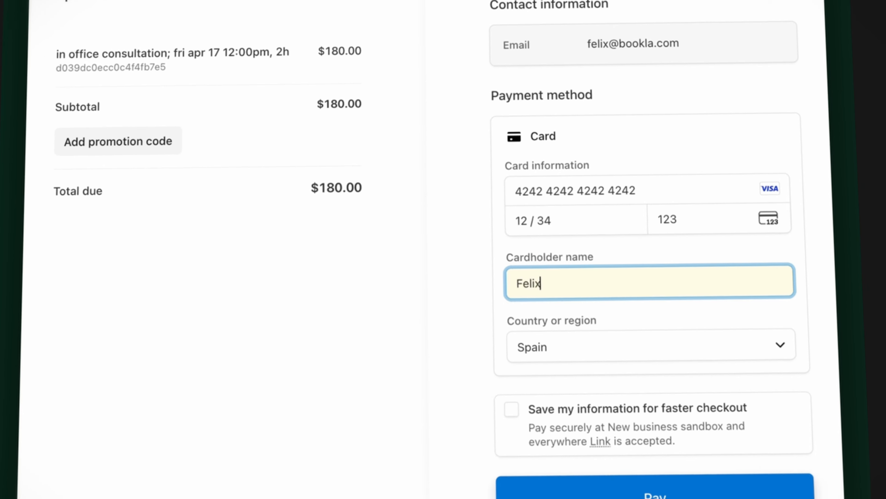
- Pay the $180.00 in-office consultation with the test card details
click(570, 489)
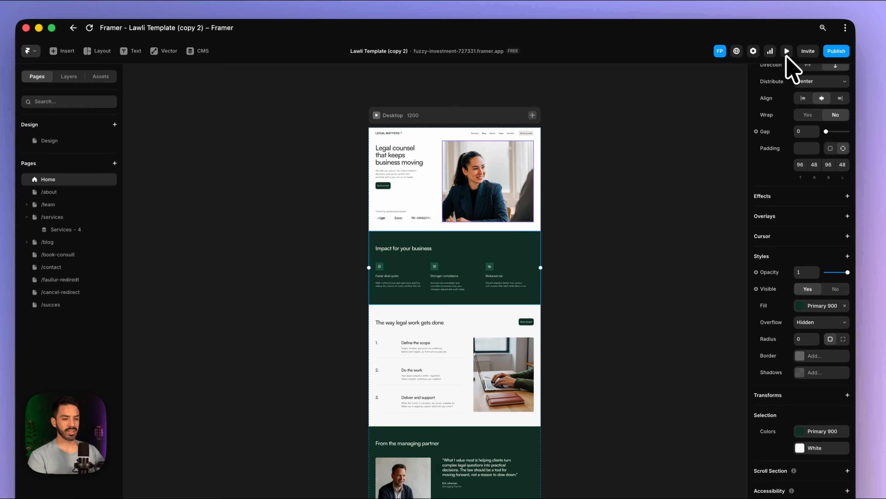
- Preview the Legal Matters site full size and scroll through its home page
click(736, 57)
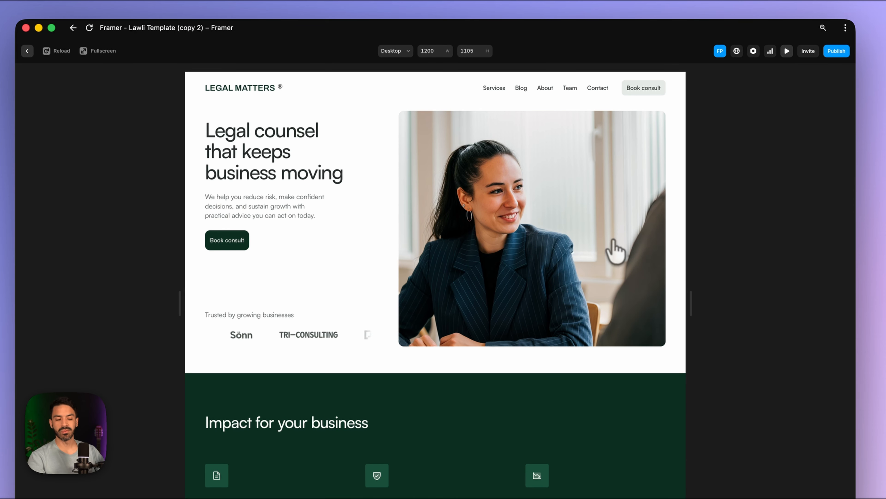
scroll(615, 251, down, 20)
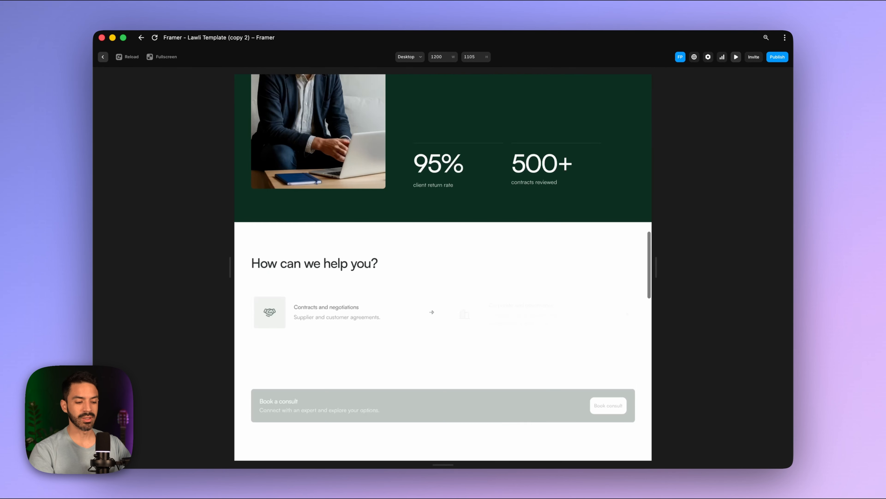
scroll(593, 287, down, 15)
scroll(594, 287, up, 20)
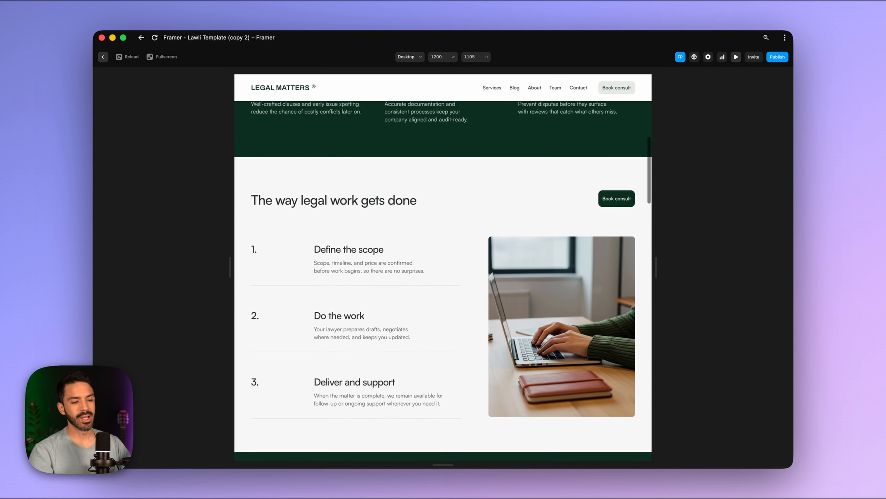
scroll(443, 265, up, 10)
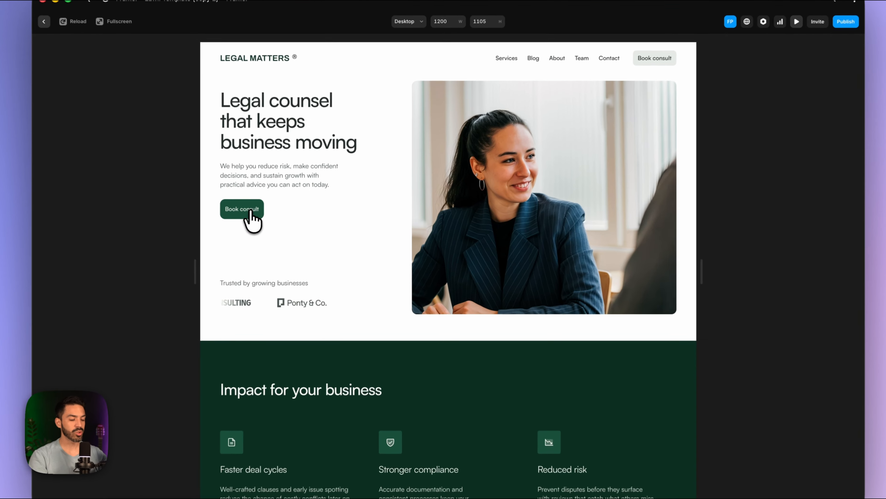
- Test the hero and Corporate and governance Book consult links, returning home via the logo
click(271, 215)
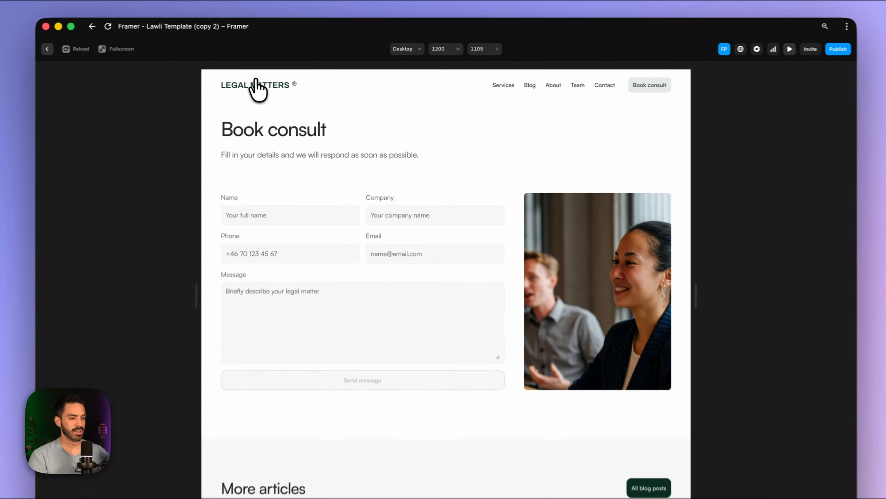
click(279, 88)
scroll(361, 234, down, 15)
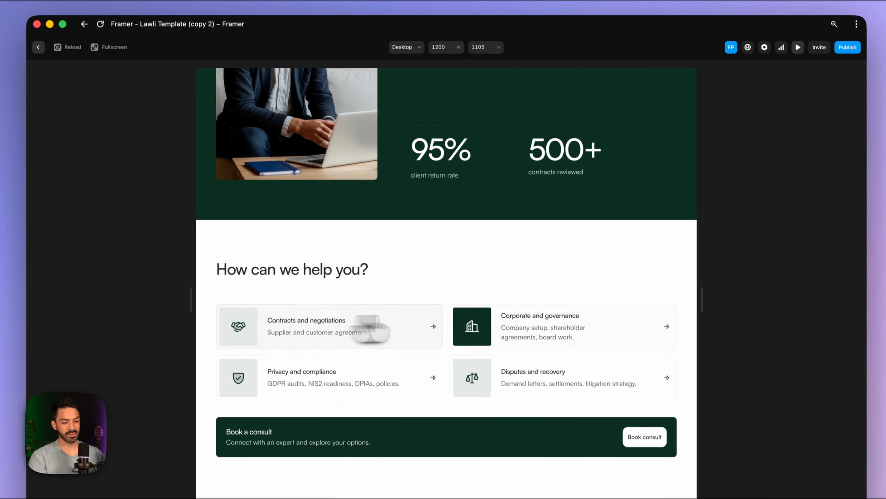
click(570, 327)
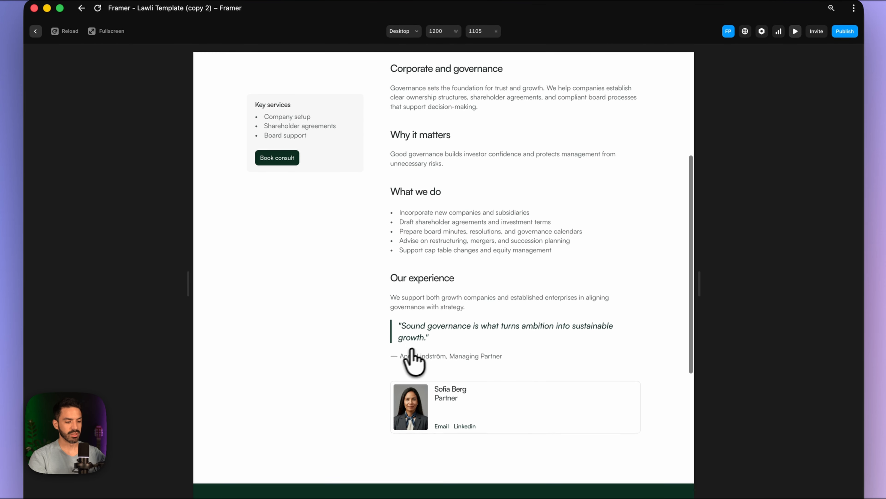
scroll(412, 359, down, 5)
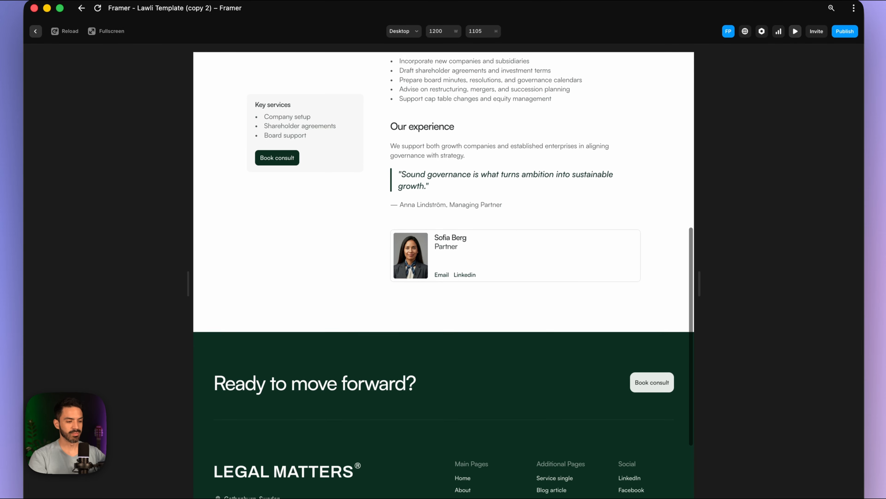
scroll(407, 361, up, 5)
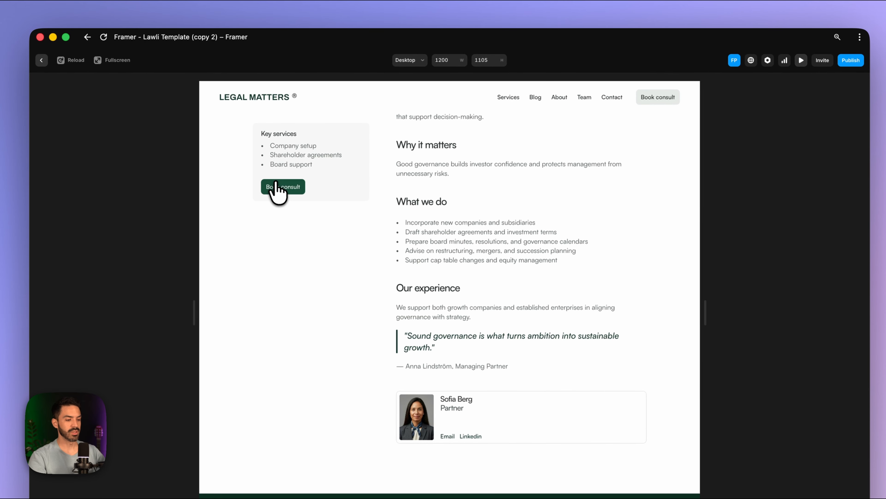
click(278, 182)
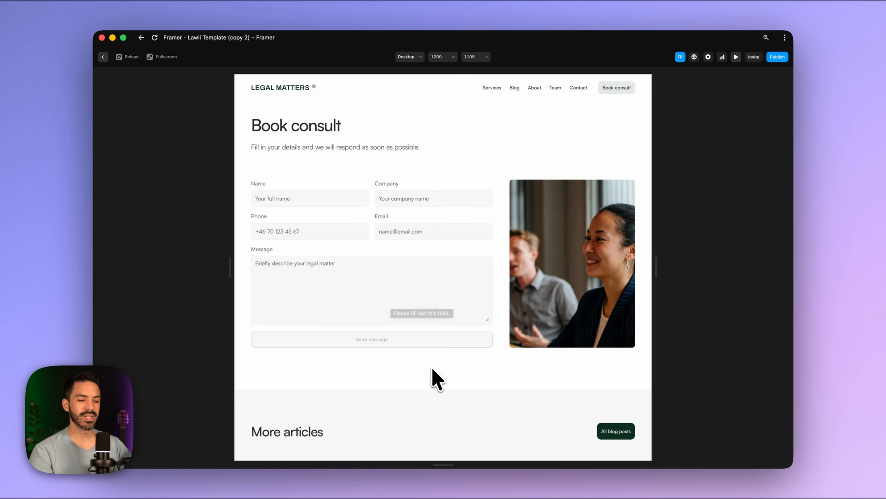
click(278, 92)
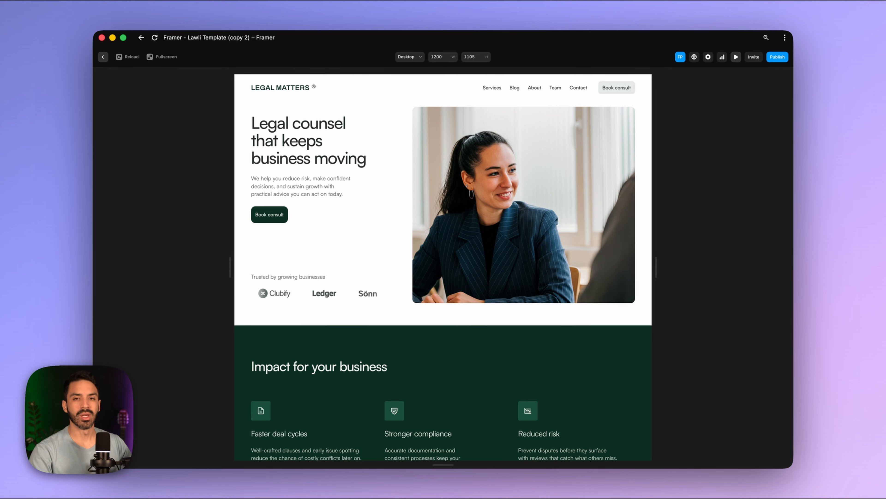
scroll(363, 307, down, 10)
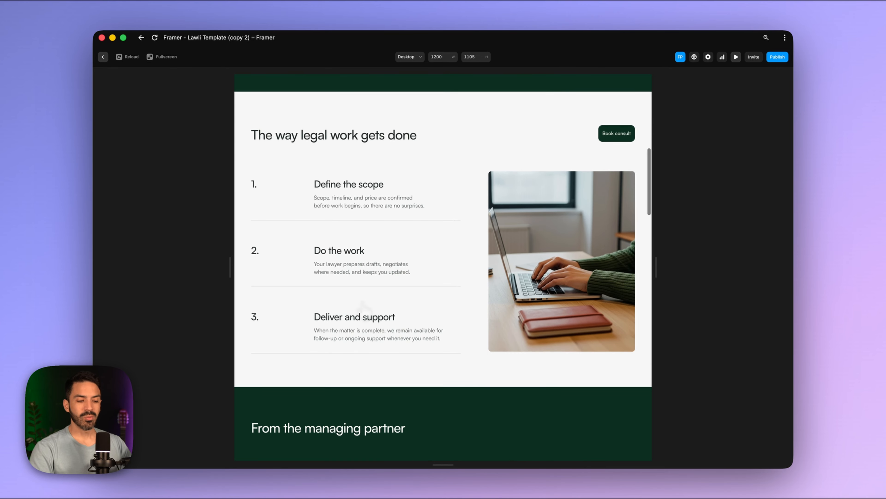
scroll(363, 307, up, 5)
scroll(443, 265, up, 6)
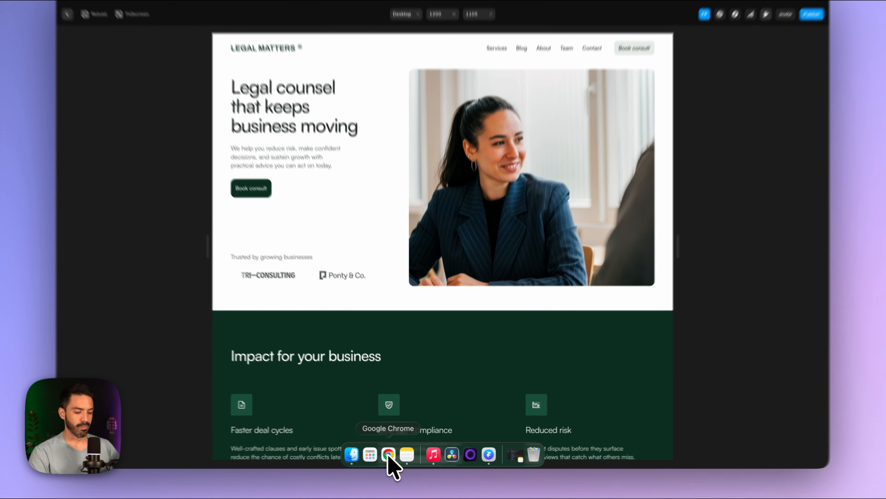
- Visit bookla.com in a new Chrome tab, dismiss its cookie notice, then close the tab
click(388, 473)
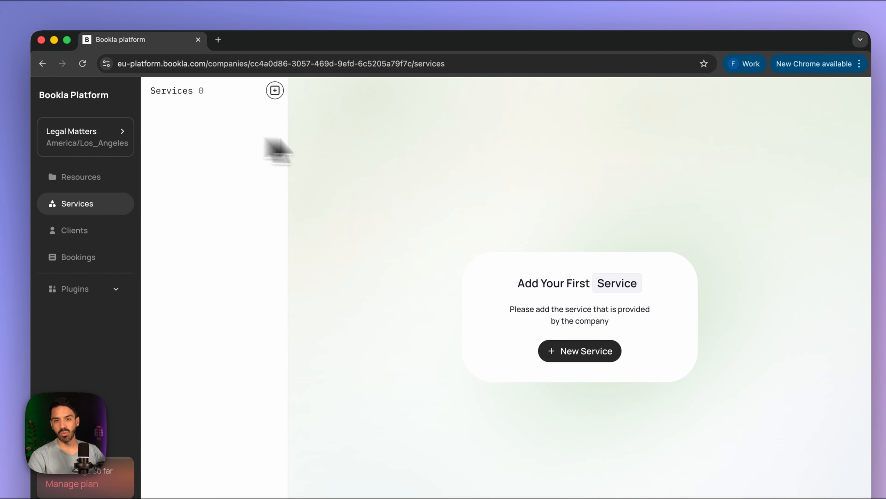
click(218, 40)
text(boo)
key(Return)
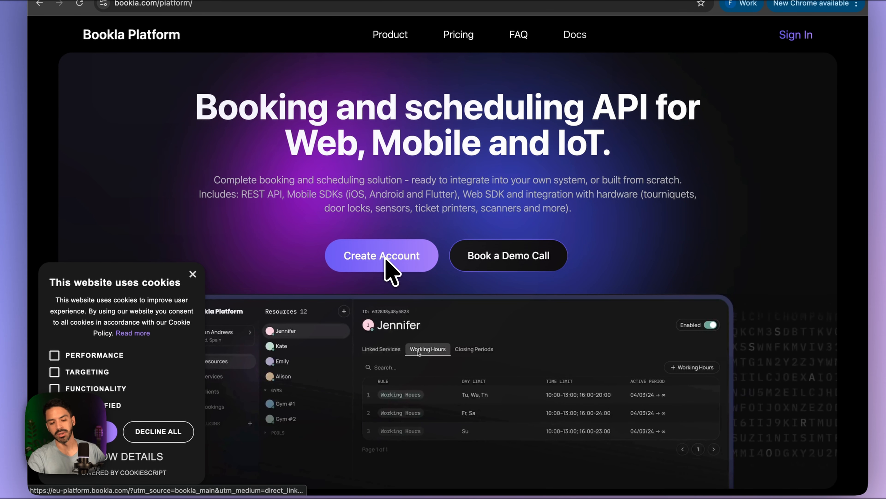
click(193, 274)
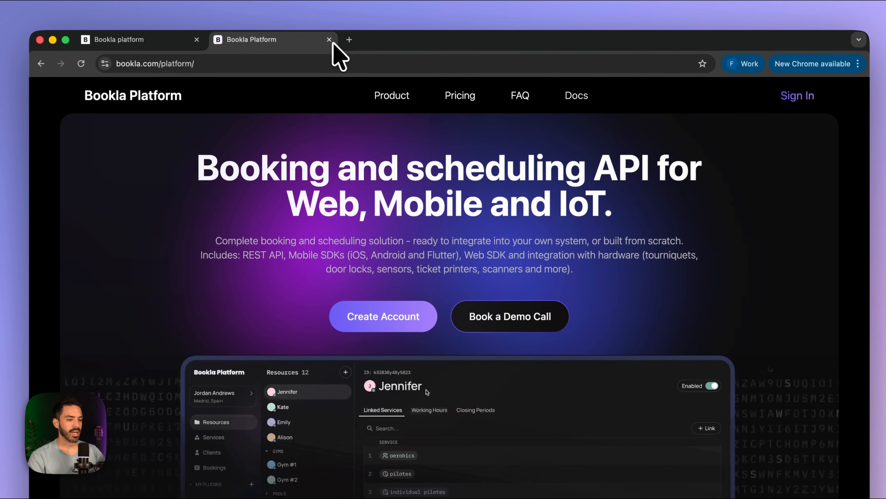
click(328, 36)
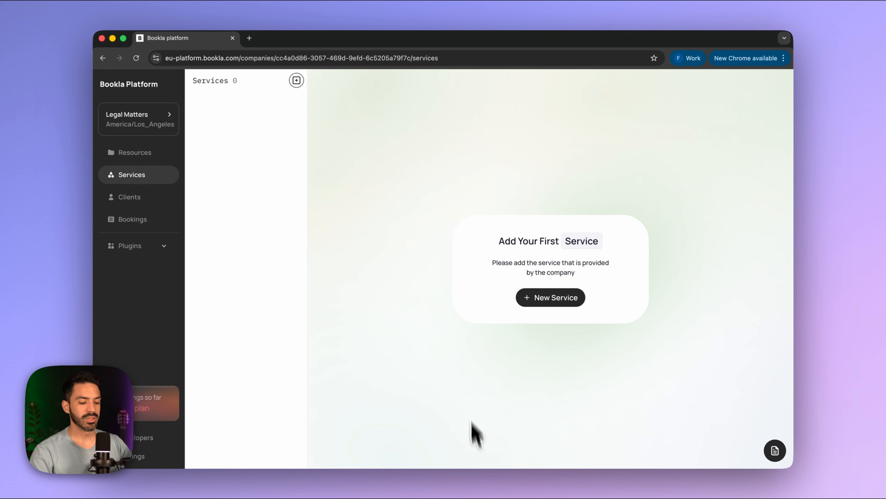
- Copy the Contracts and negotiations title from Framer's Services CMS collection, then return to Chrome
mouse_move(483, 477)
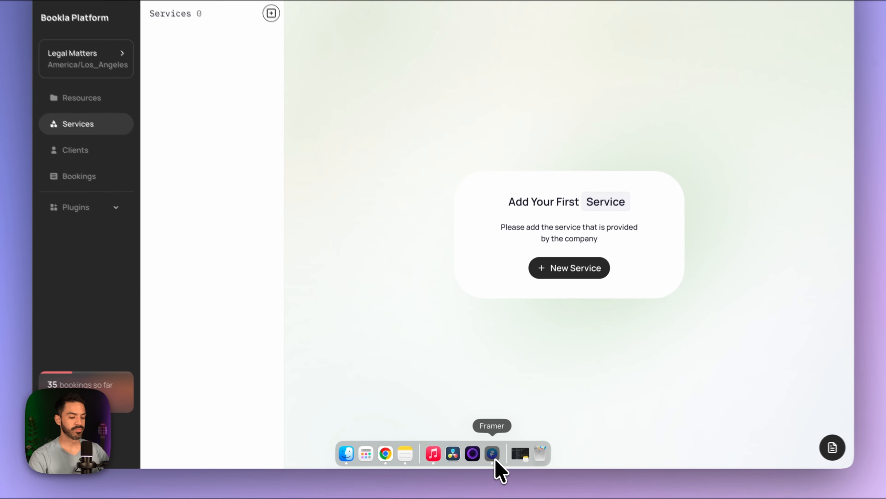
click(499, 468)
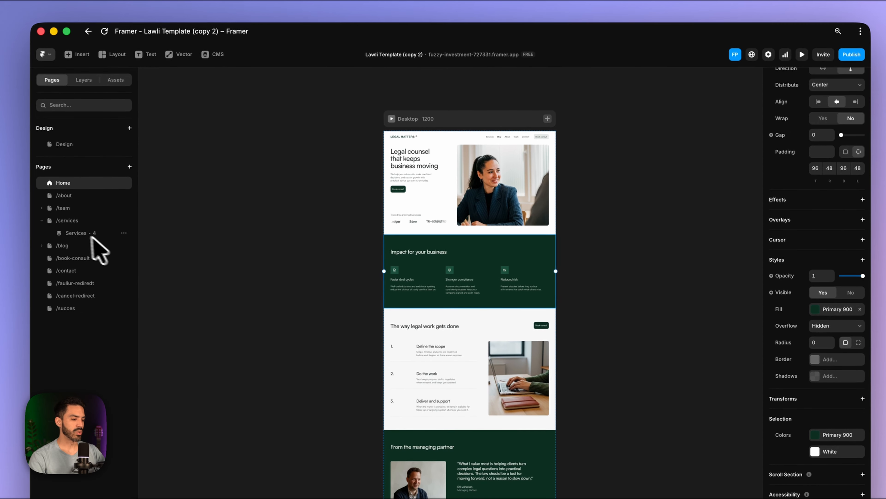
click(70, 240)
right_click(123, 233)
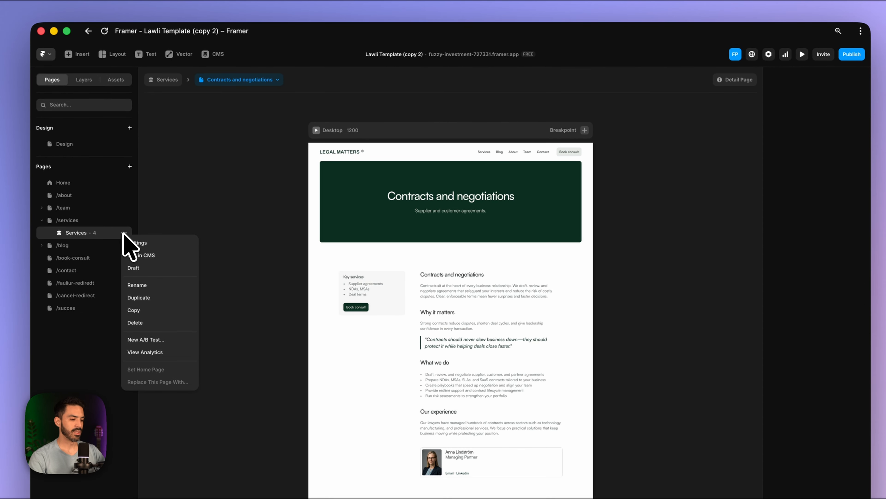
click(154, 254)
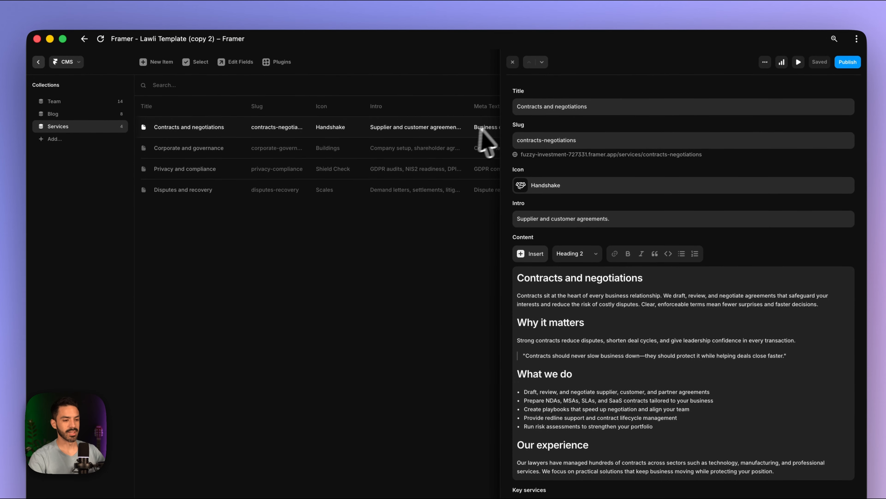
click(609, 96)
key(super+c)
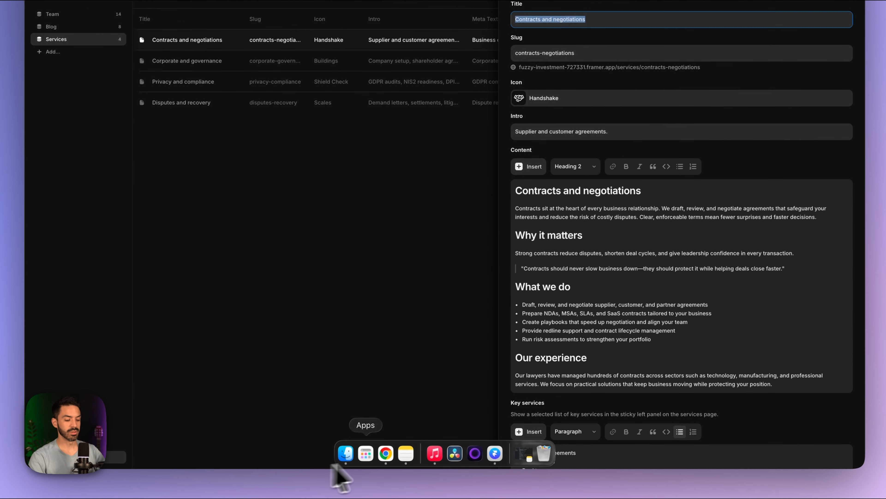
click(386, 453)
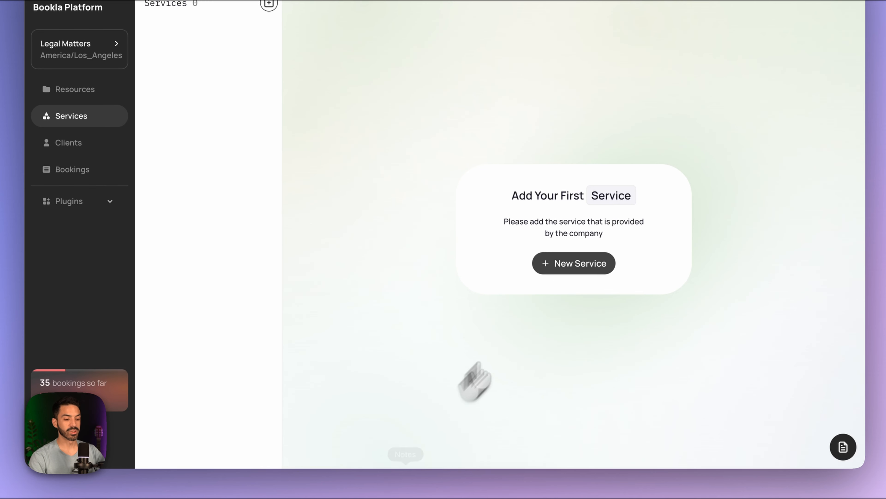
- Start a new service named 'Contracts and negotiations' and continue to the Type step
click(569, 267)
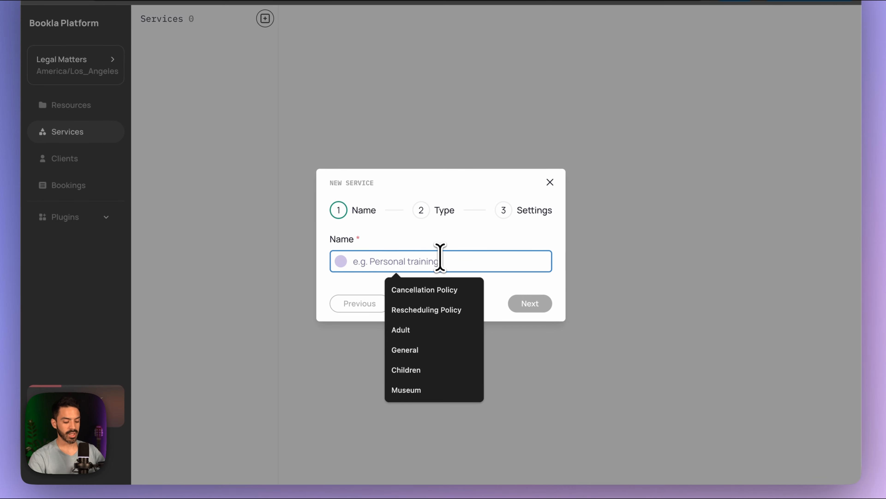
key(super+v)
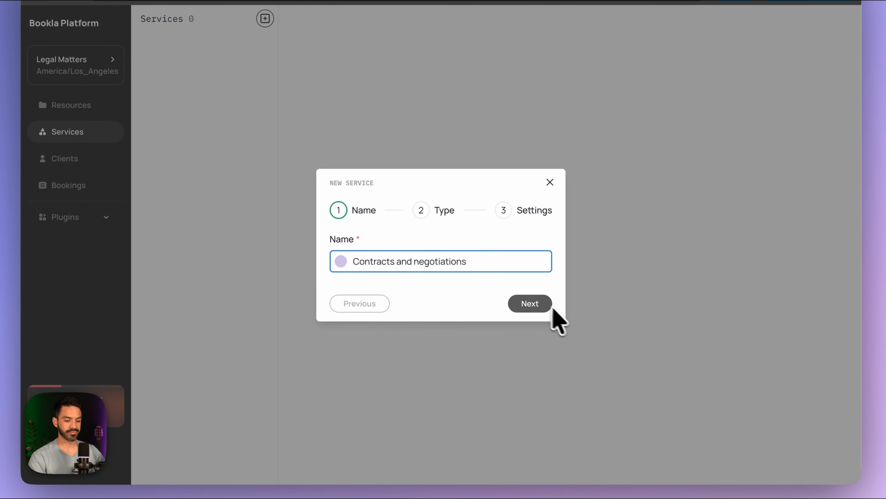
click(528, 304)
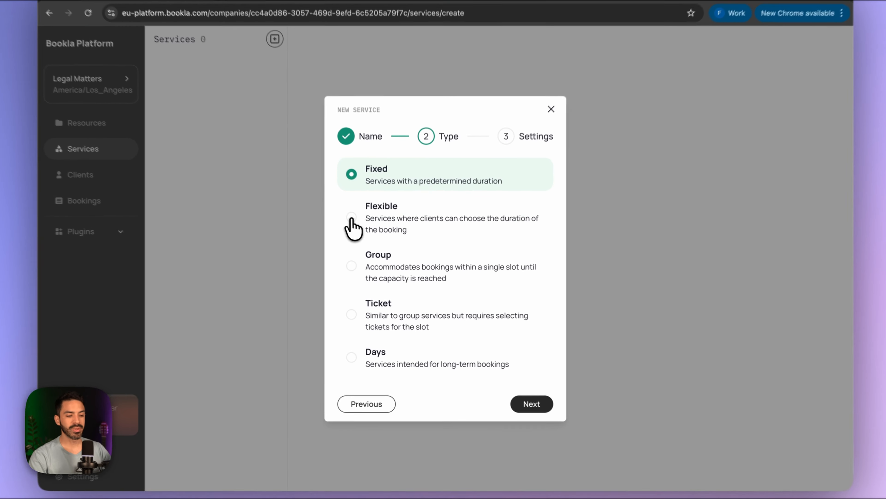
- Compare the Flexible, Group, Ticket and Days types, then choose Fixed and continue to Settings
click(361, 234)
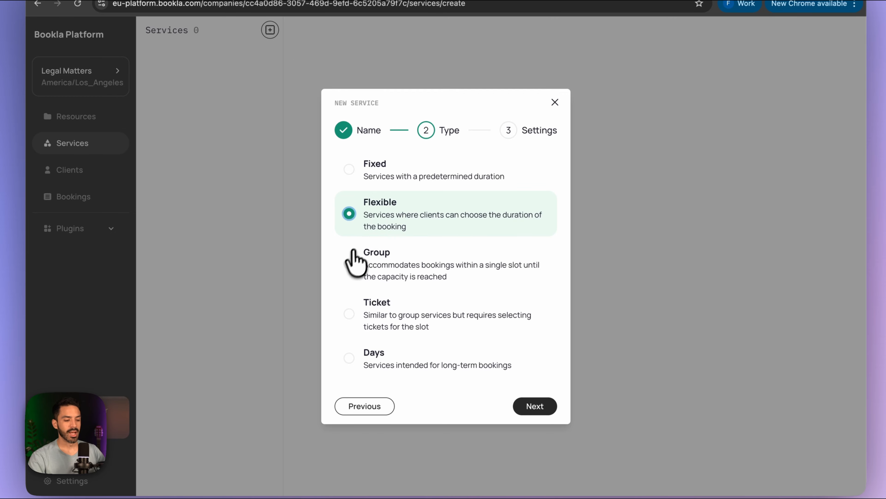
click(350, 269)
click(347, 327)
click(349, 358)
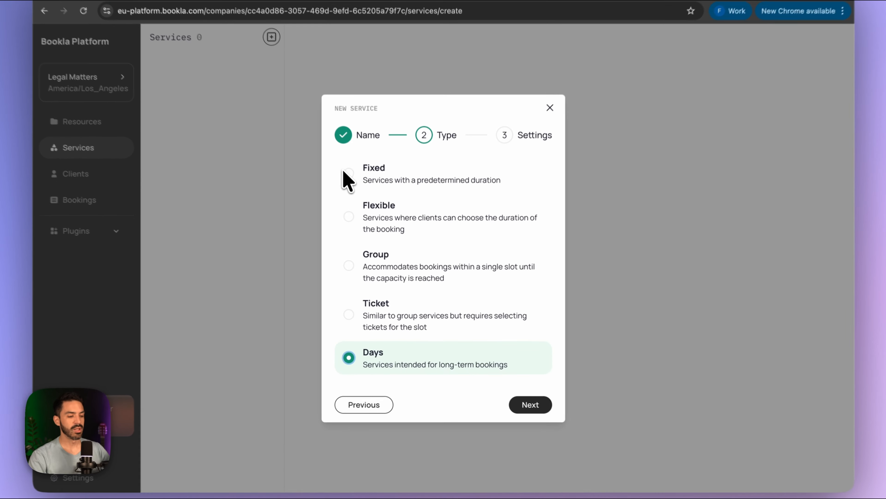
click(346, 171)
click(346, 213)
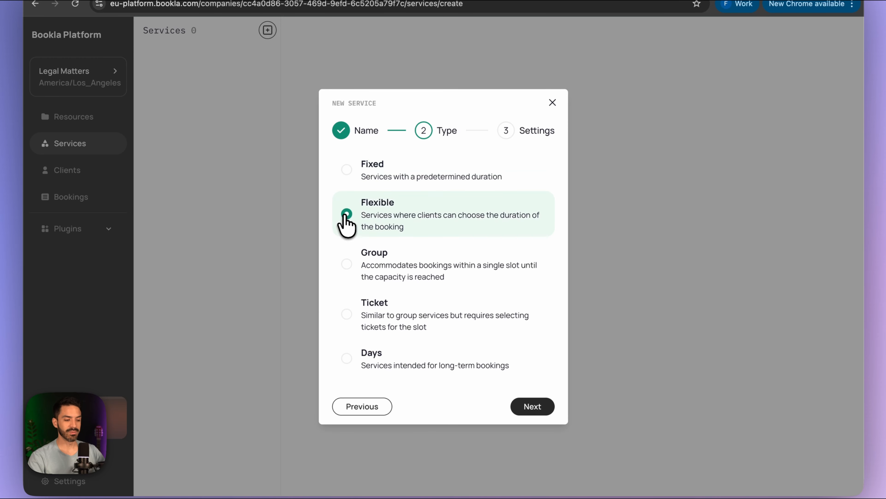
click(346, 173)
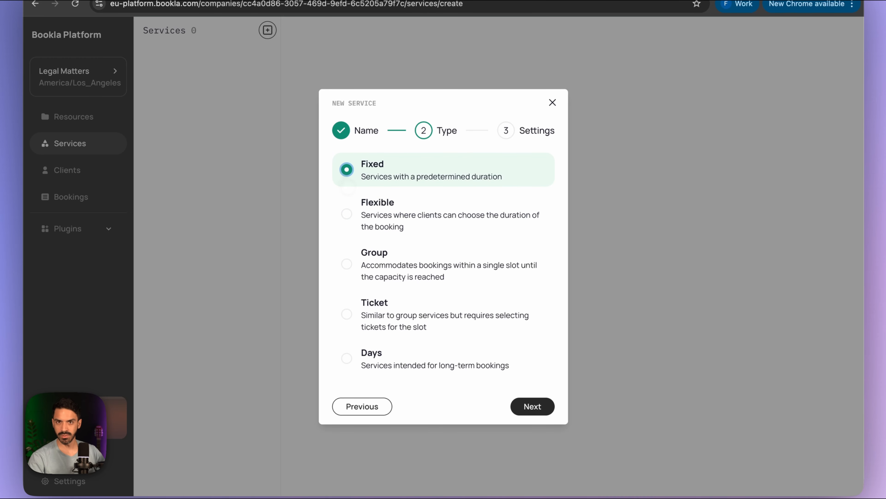
click(525, 408)
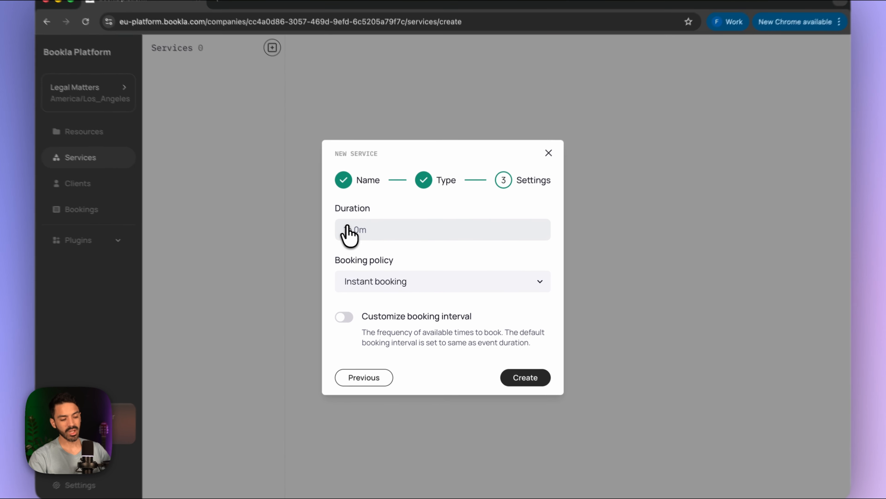
- Try the duration spinners, keep the duration at 1h 0m, and show the booking policy choices
click(348, 230)
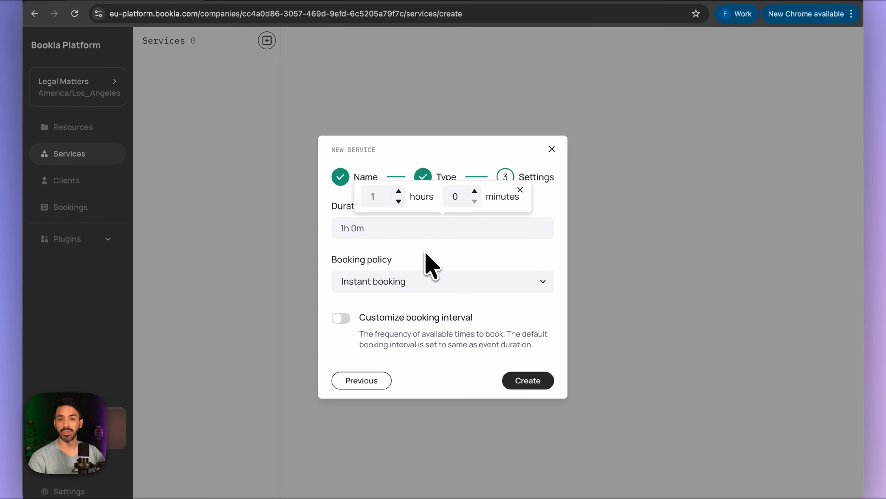
click(398, 192)
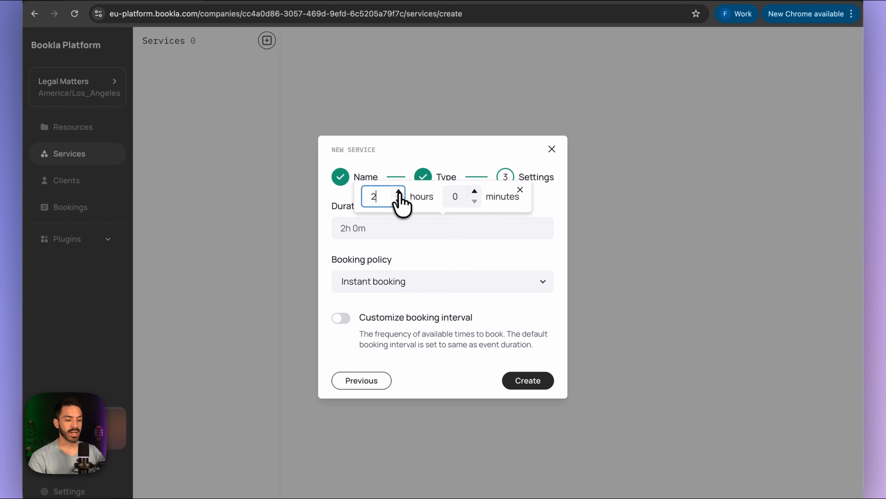
click(398, 201)
click(475, 191)
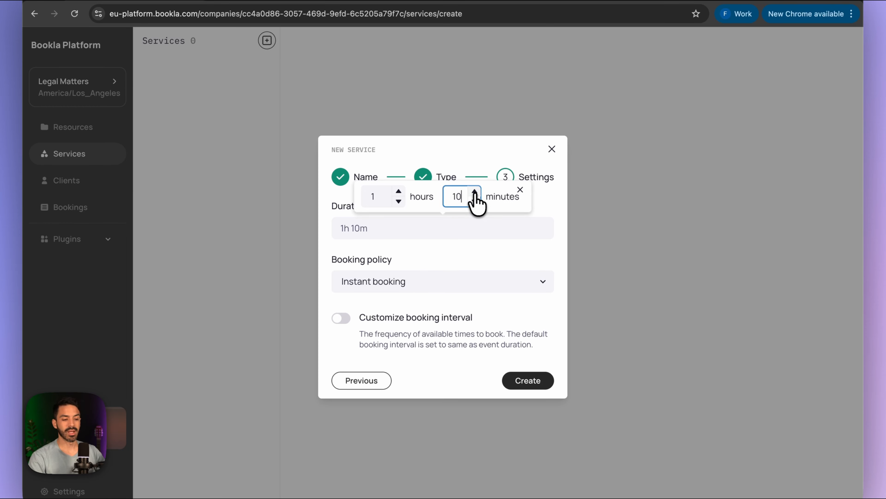
click(474, 201)
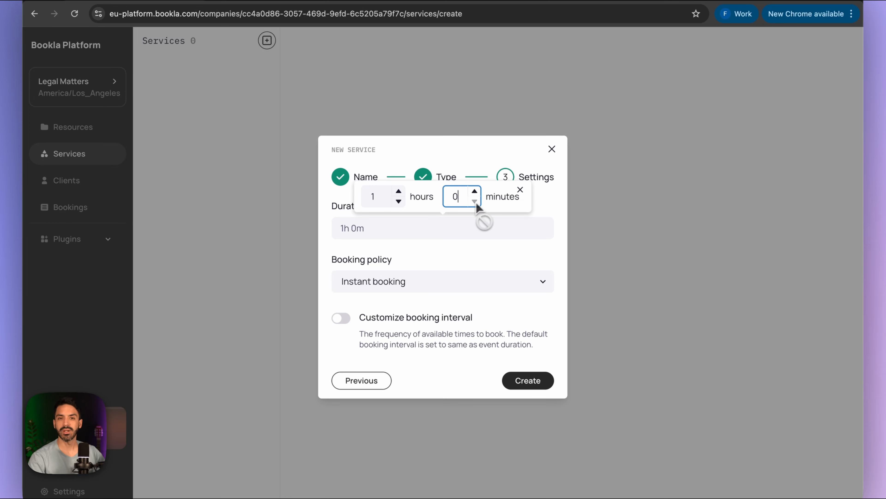
click(427, 238)
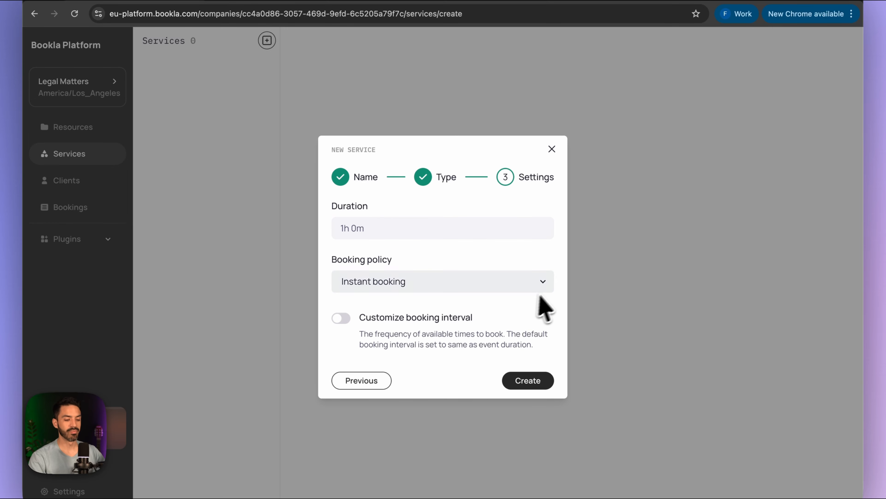
click(543, 284)
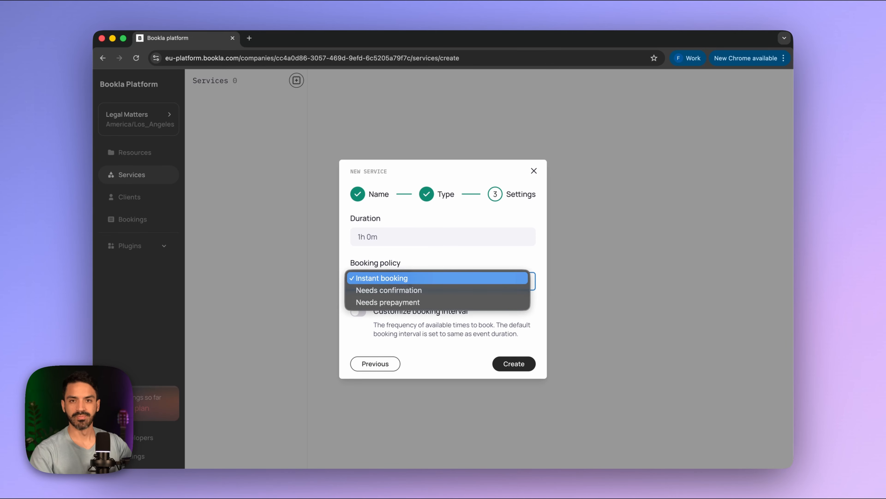
- Try Needs confirmation and Needs prepayment, keep Instant booking with no custom interval, and create the service
click(510, 290)
click(511, 283)
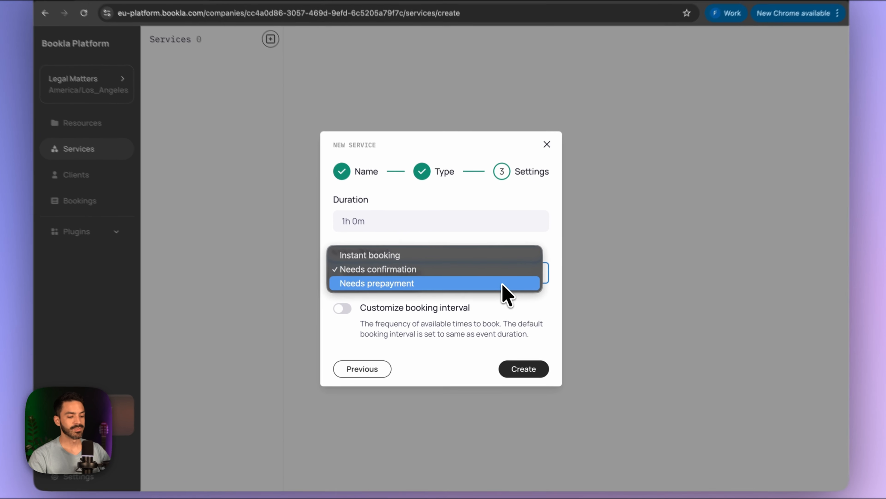
click(497, 291)
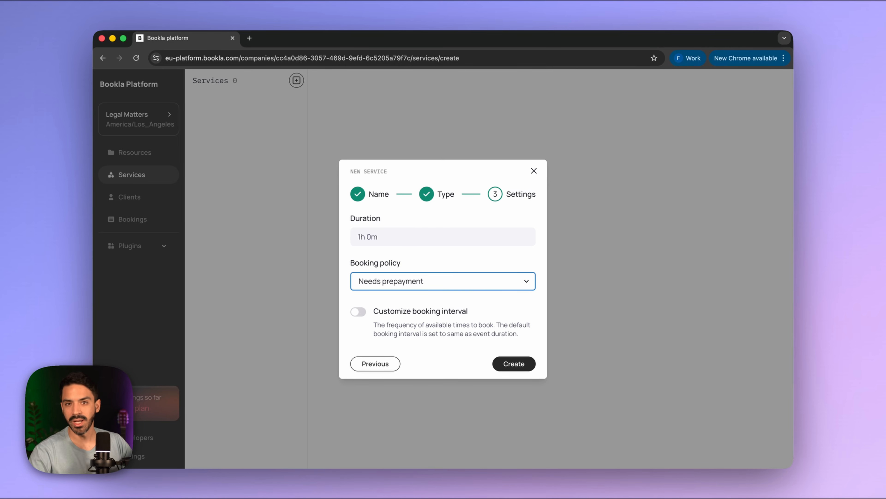
click(517, 282)
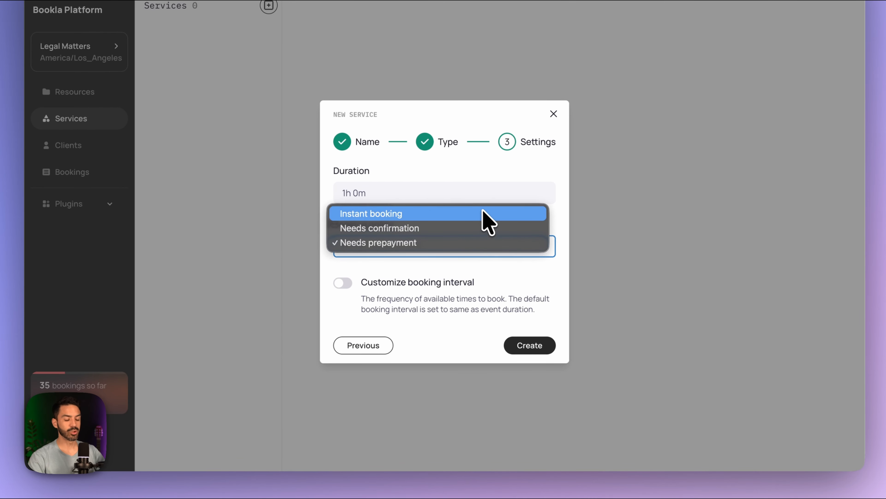
click(483, 213)
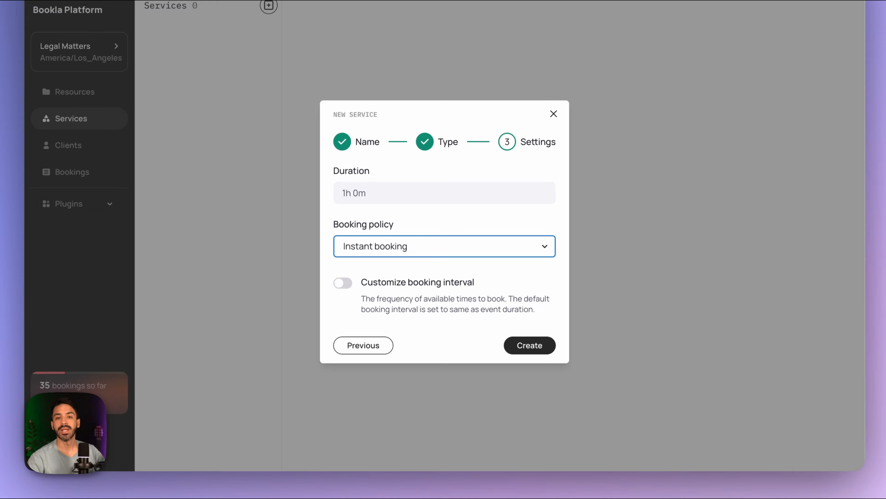
click(343, 282)
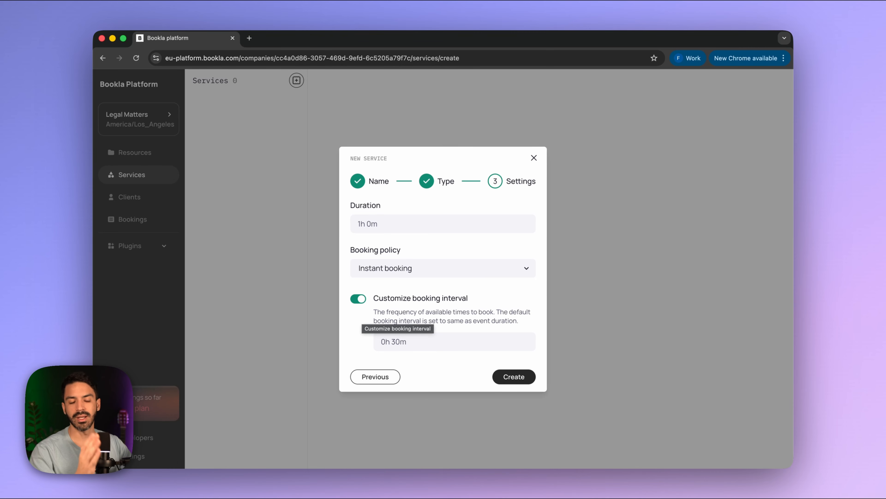
click(414, 343)
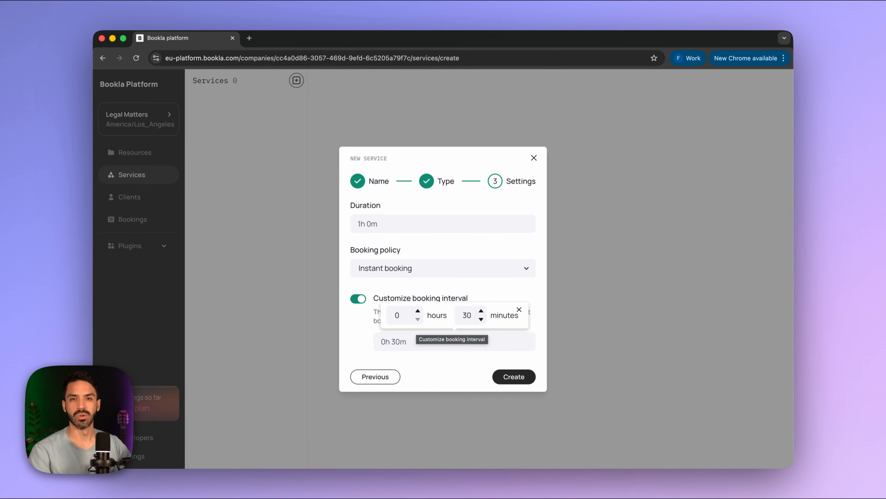
click(359, 298)
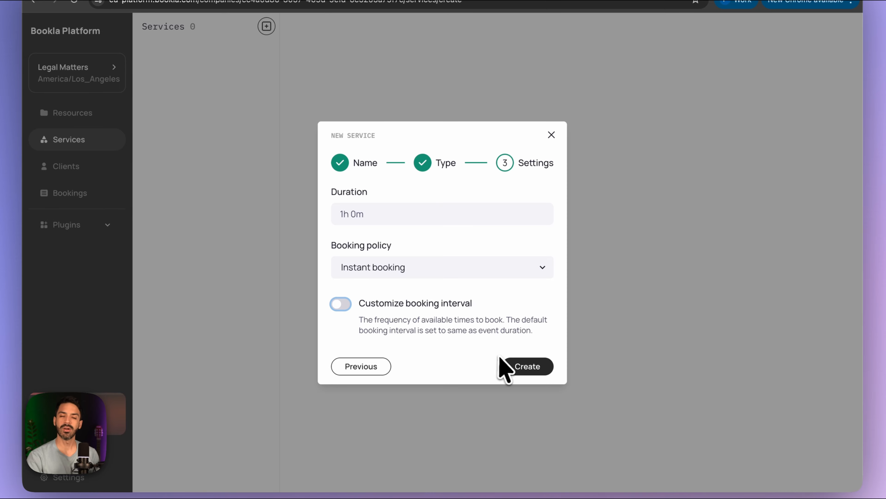
click(527, 367)
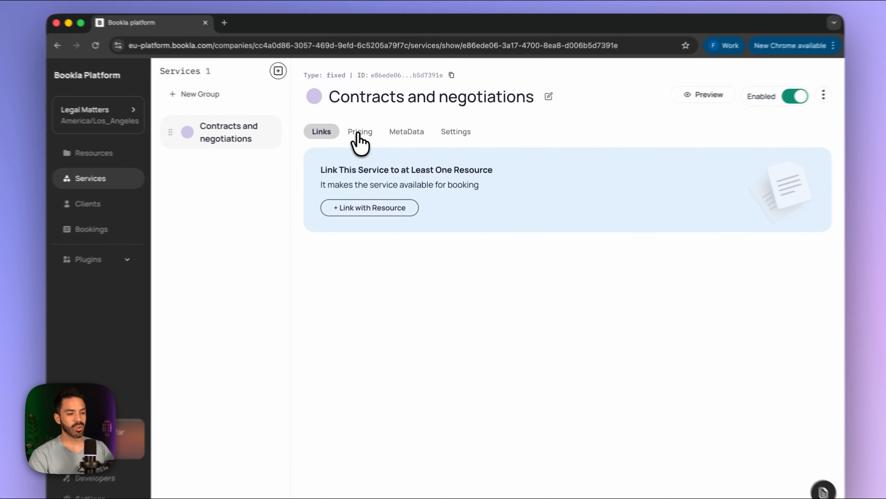
- Set the service's pricing currency to US dollar and save it
click(366, 135)
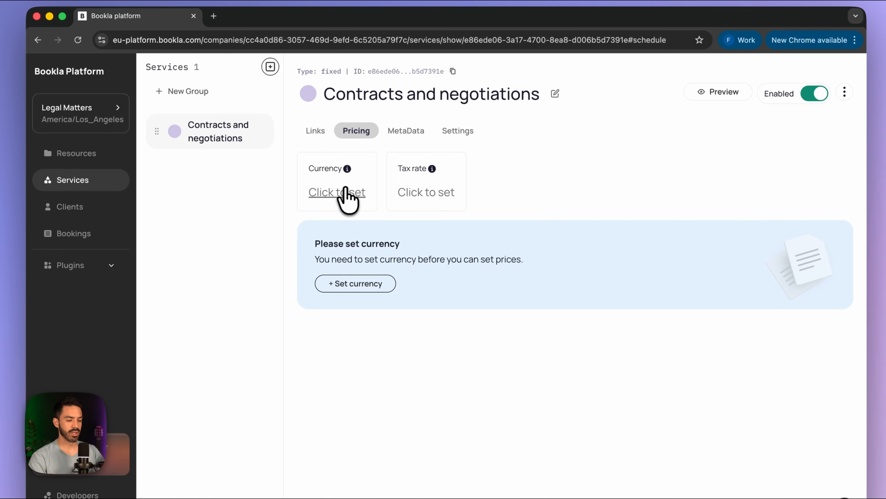
click(337, 193)
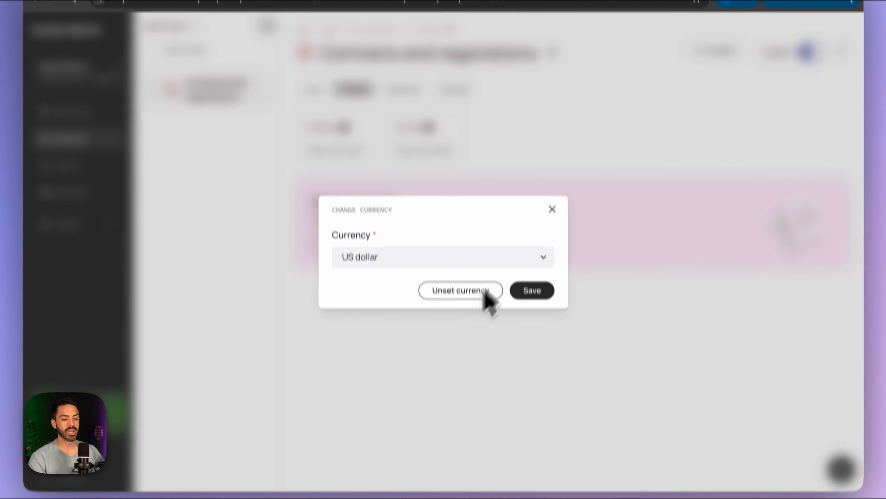
click(492, 260)
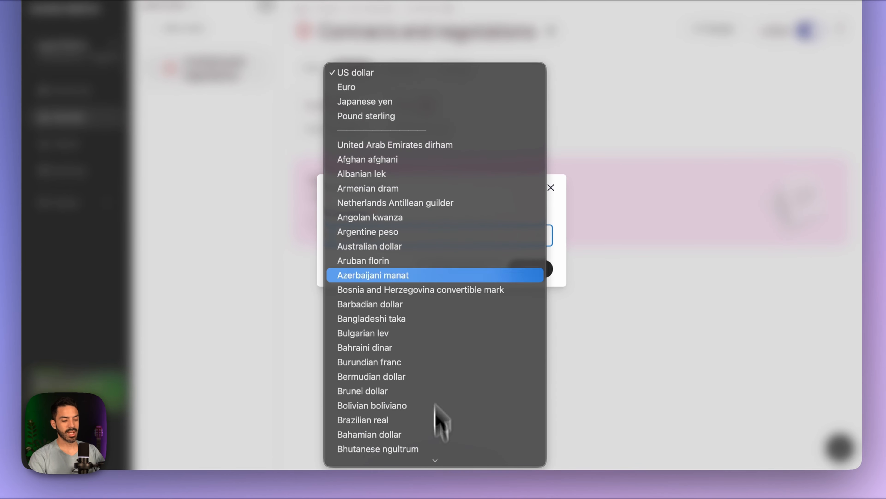
click(408, 74)
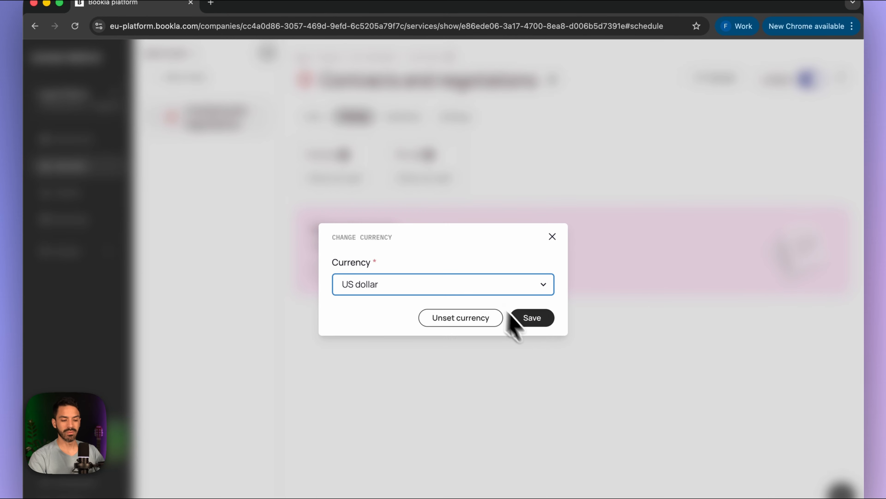
click(531, 317)
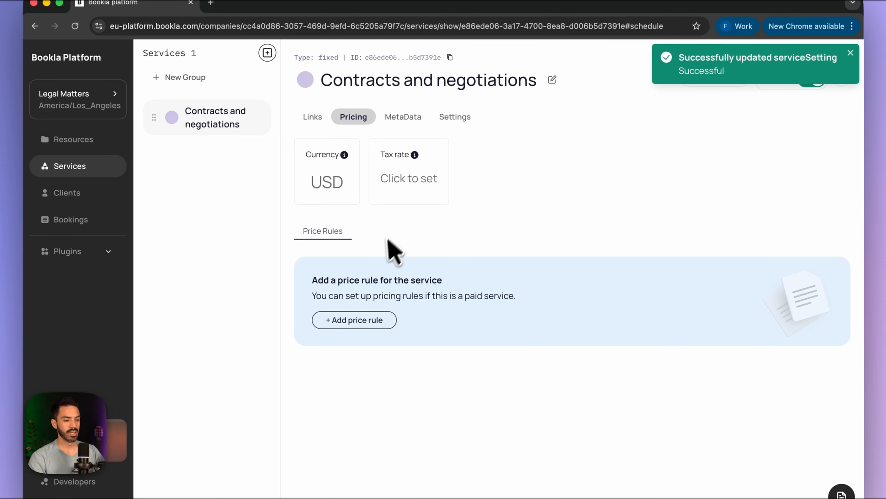
- Set a 10.00% tax rate, marked inclusive, and save it
click(415, 180)
click(340, 273)
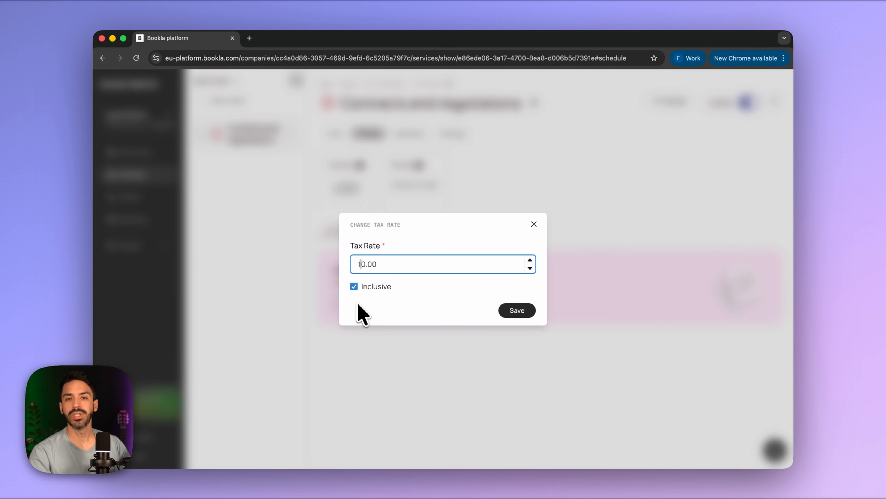
click(354, 286)
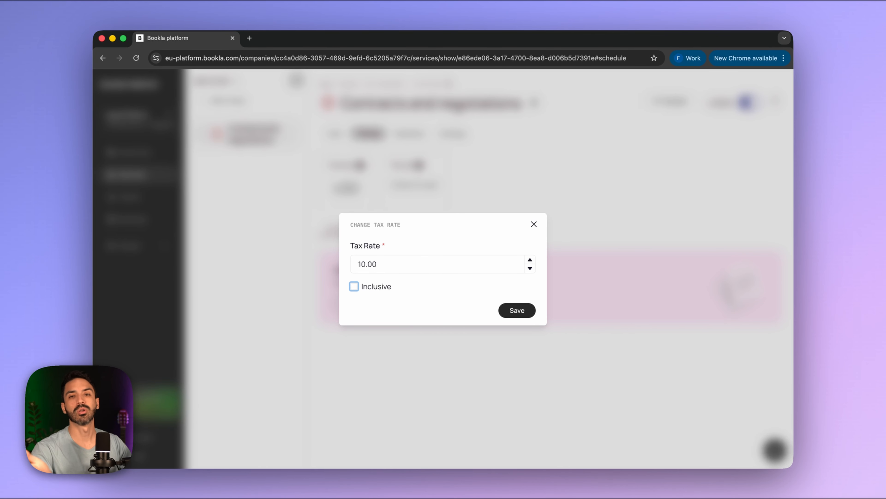
click(354, 286)
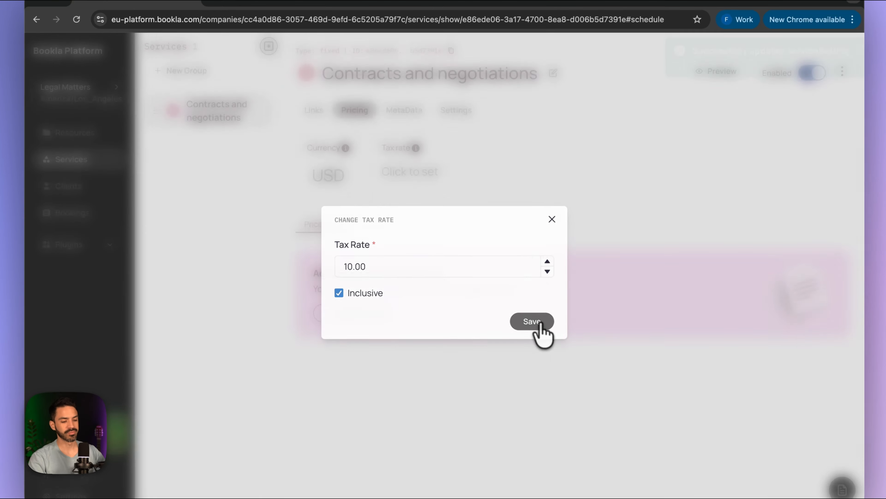
click(522, 311)
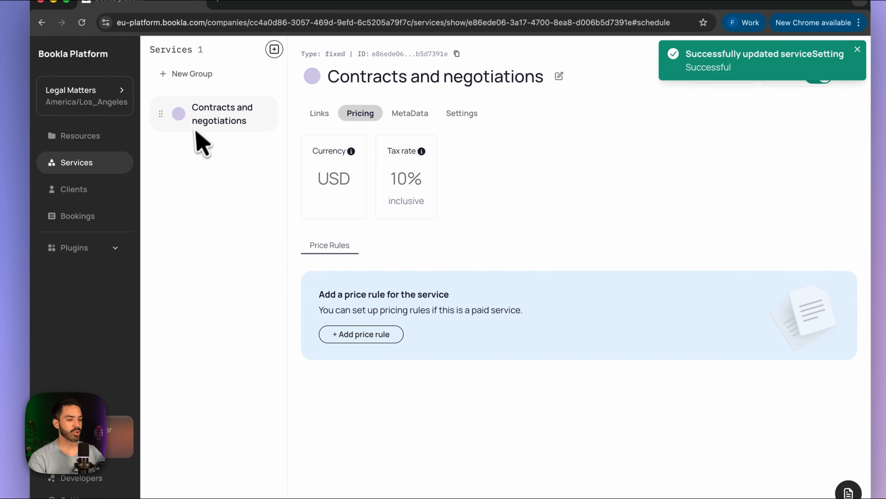
- Create a 150.00 price rule with no resource, day or time limits, then view the metadata
click(372, 321)
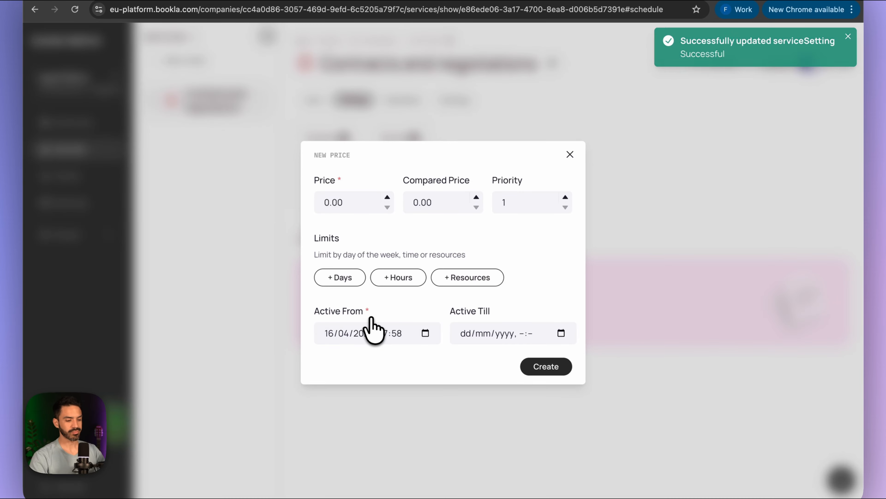
click(326, 205)
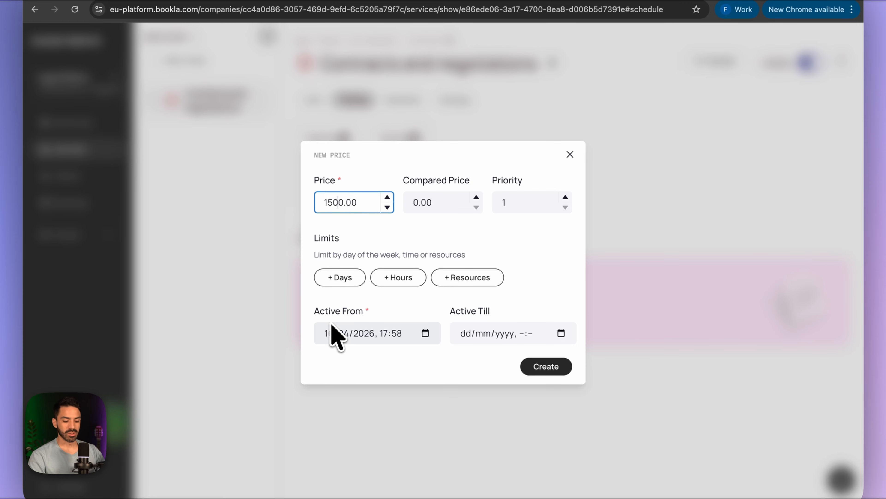
key(BackSpace)
click(465, 250)
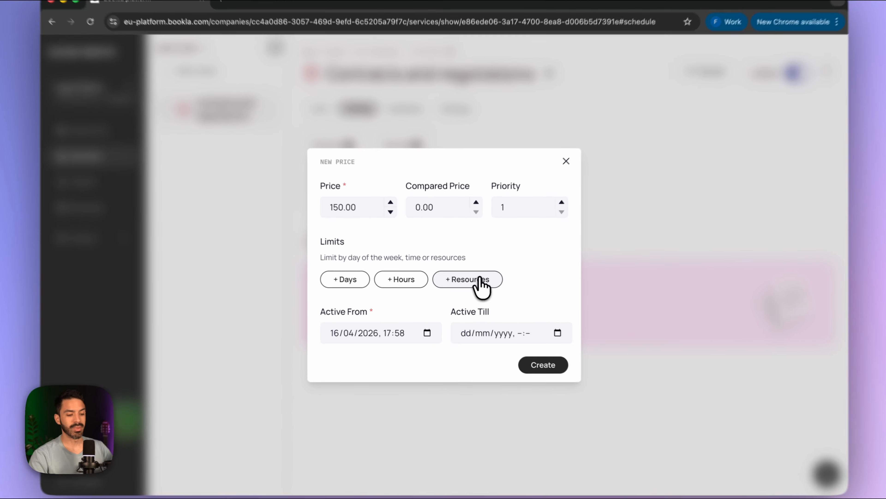
click(473, 282)
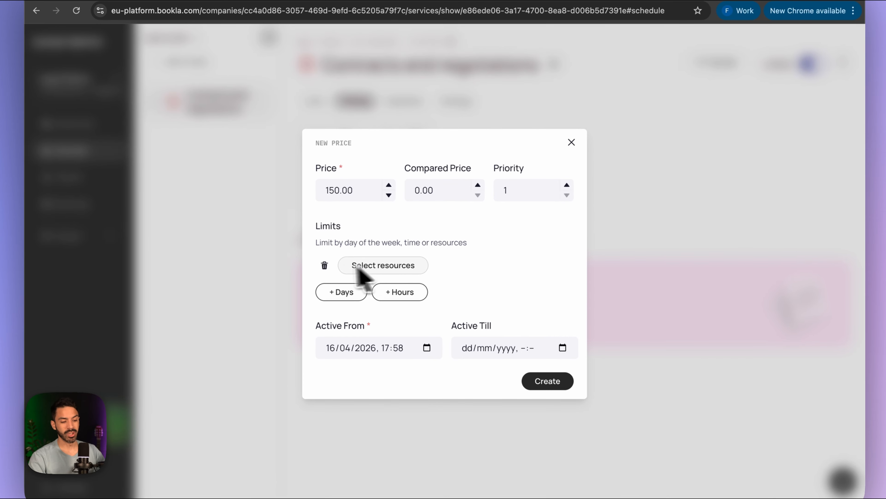
click(325, 266)
click(345, 279)
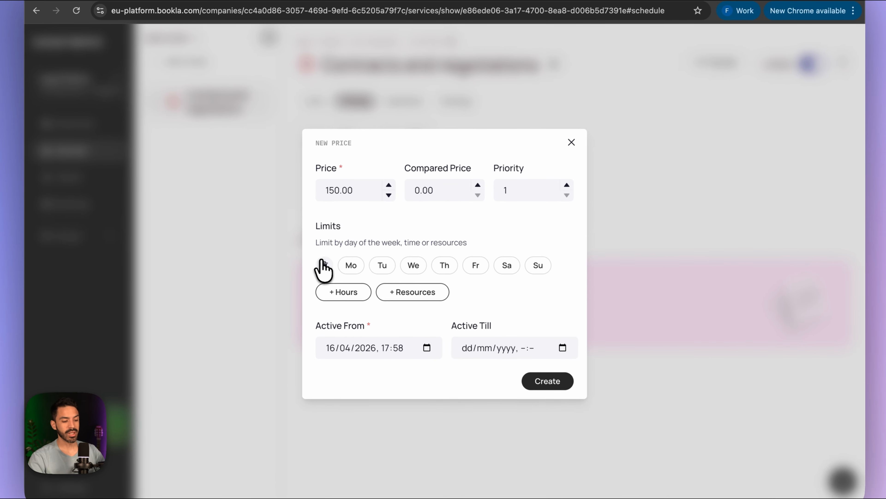
click(324, 266)
click(391, 280)
click(325, 265)
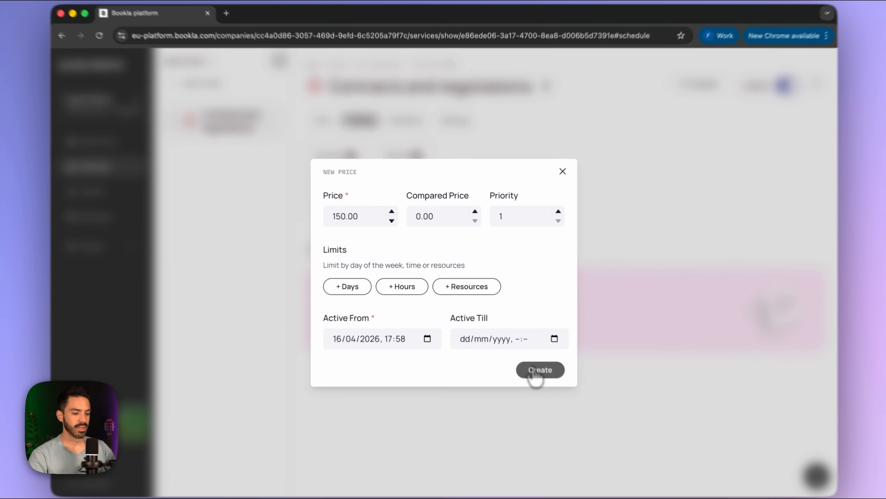
click(528, 355)
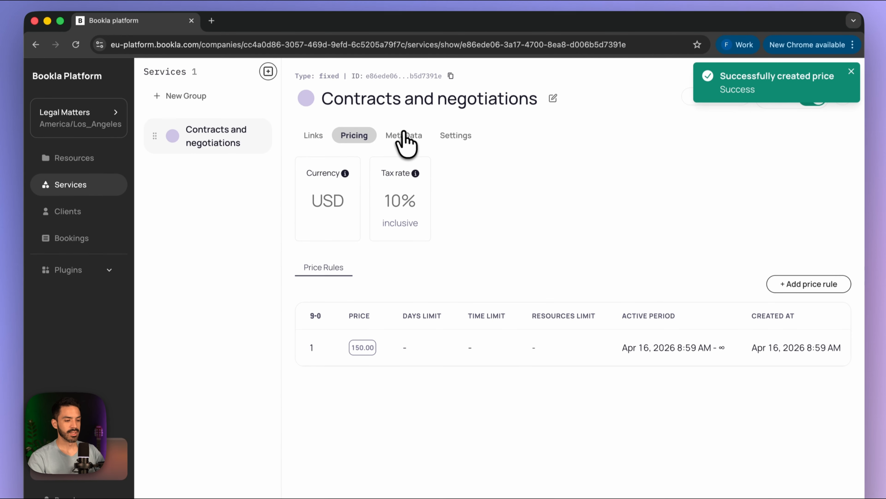
click(403, 113)
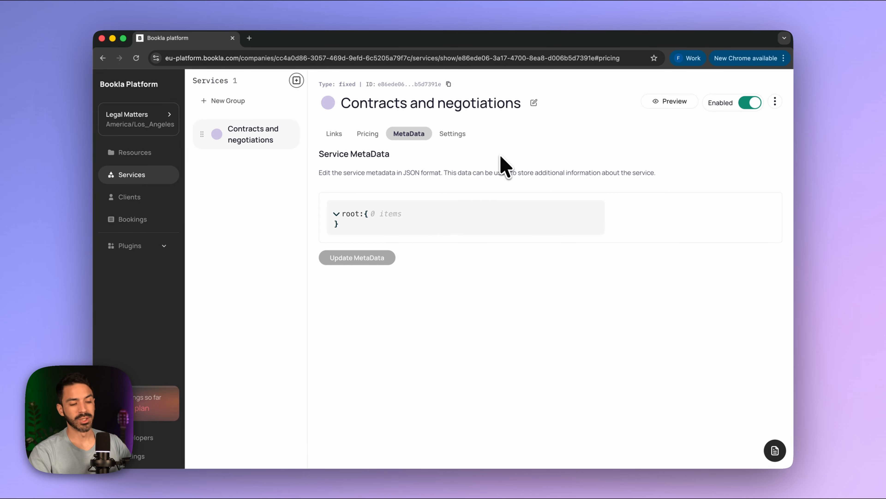
- Review the service's booking settings, booking policy and availability period without changing them
click(453, 133)
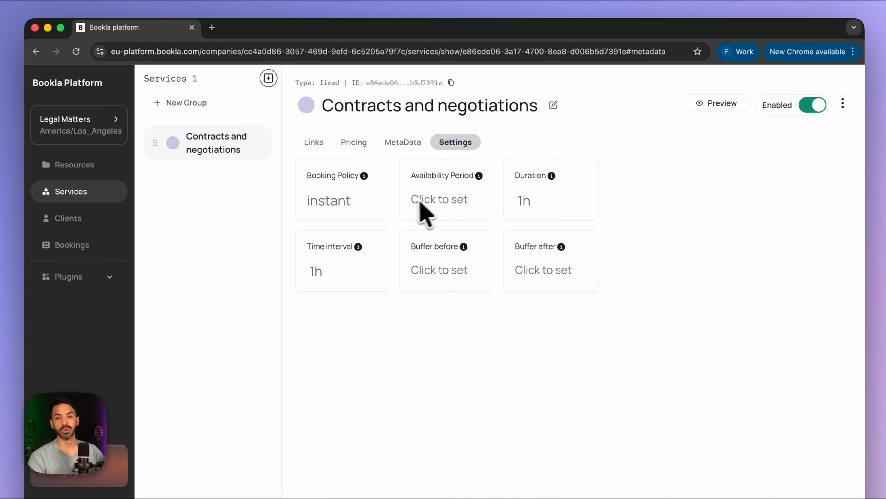
click(331, 204)
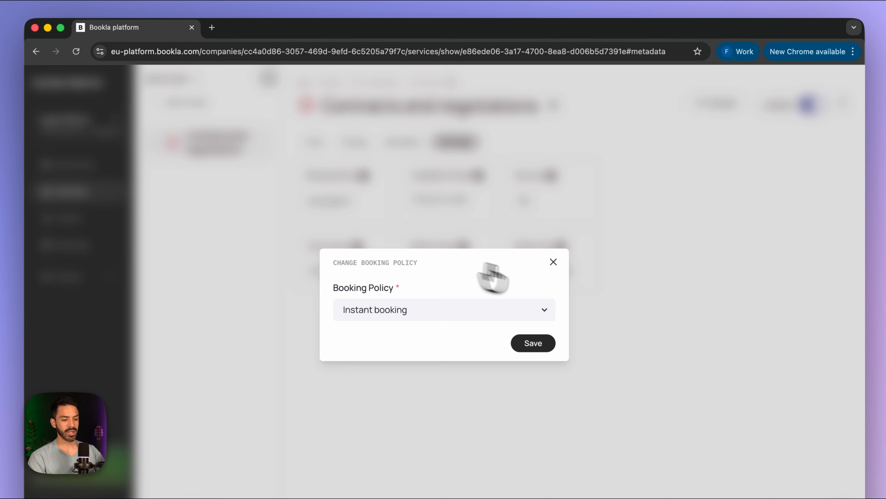
click(554, 262)
click(439, 199)
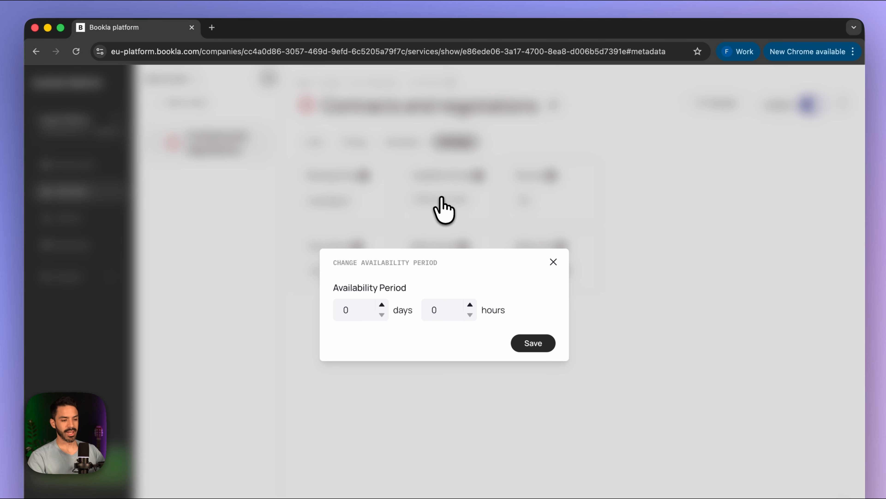
click(553, 261)
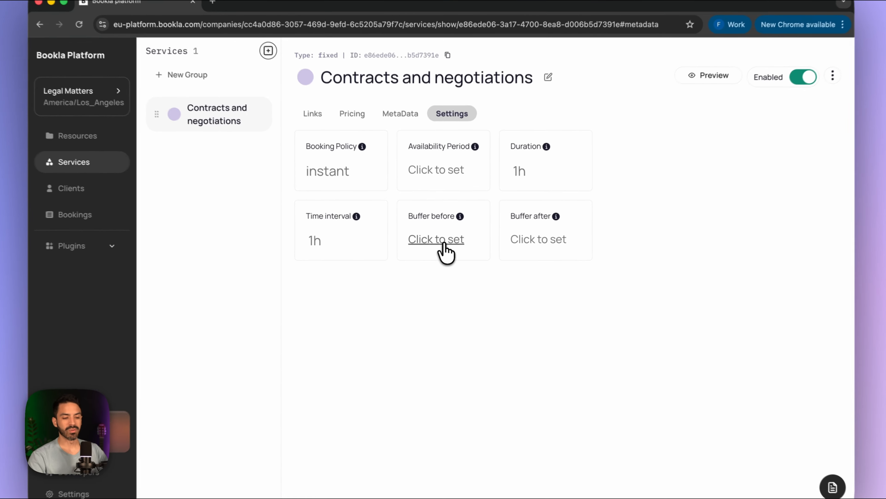
- Check the buffer-before and buffer-after settings unchanged, then go to the Resources page
click(446, 245)
click(534, 234)
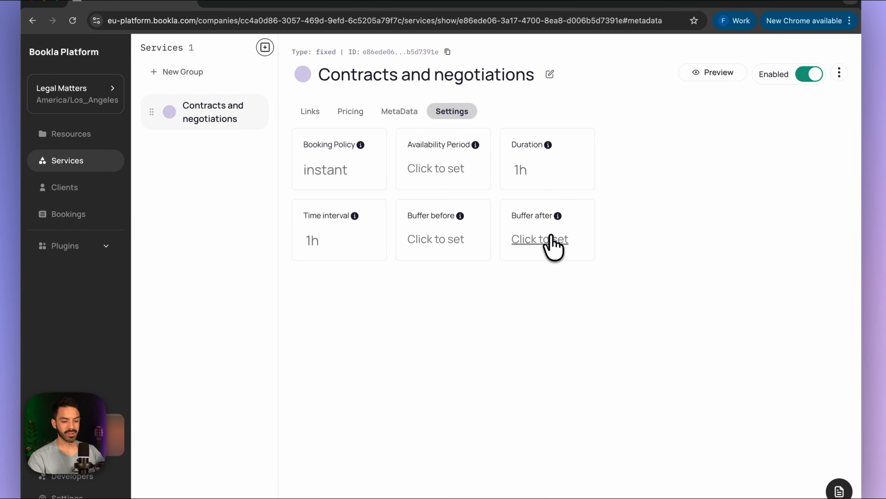
click(551, 238)
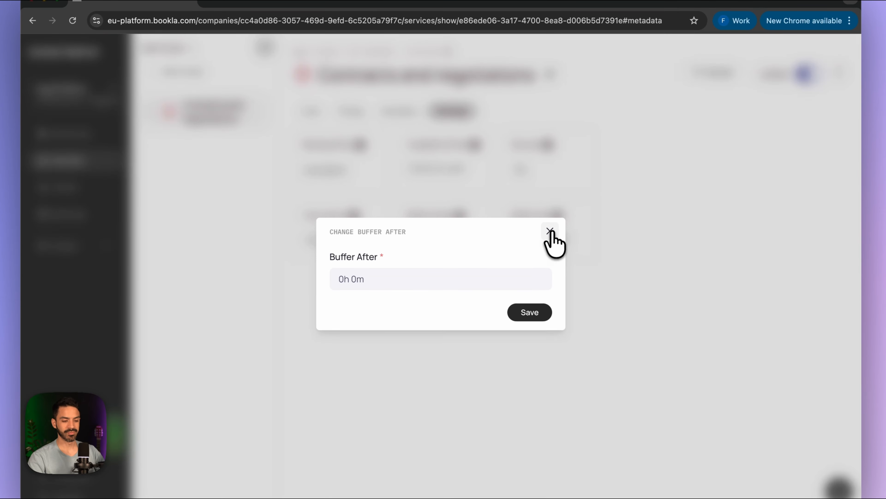
click(551, 234)
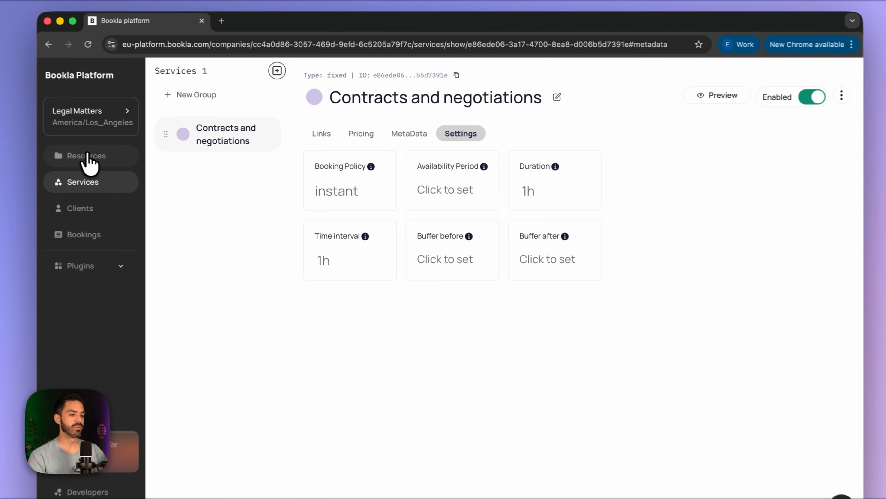
click(87, 155)
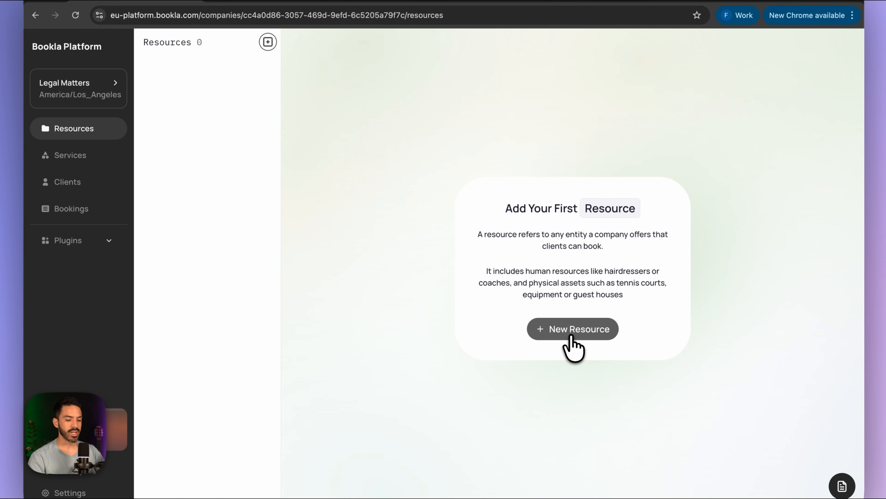
- Create a new resource with the lawyer's name and begin adding its working hours
click(571, 336)
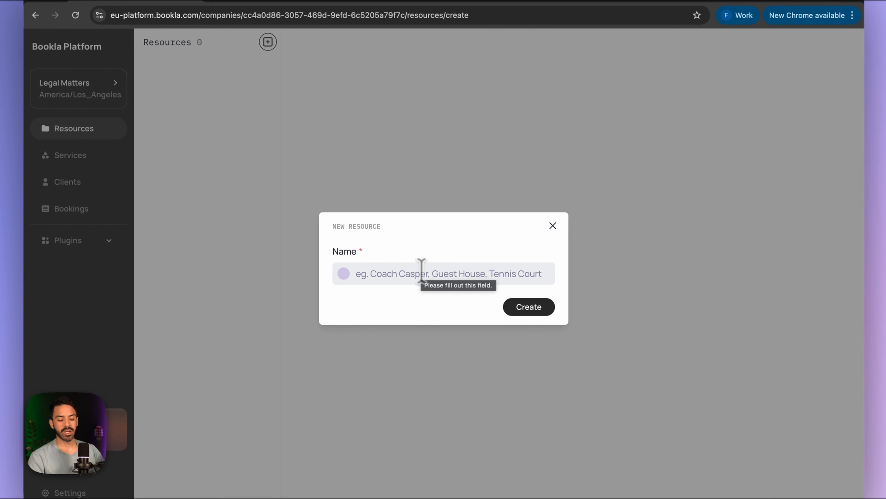
click(421, 273)
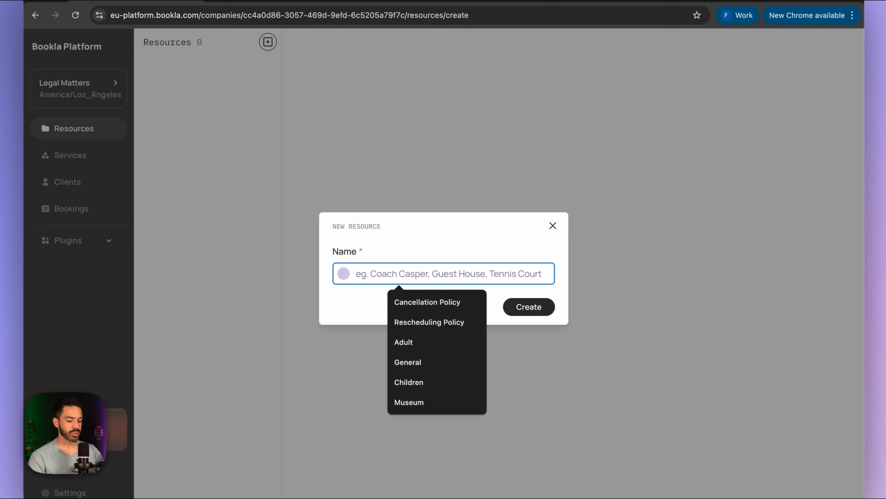
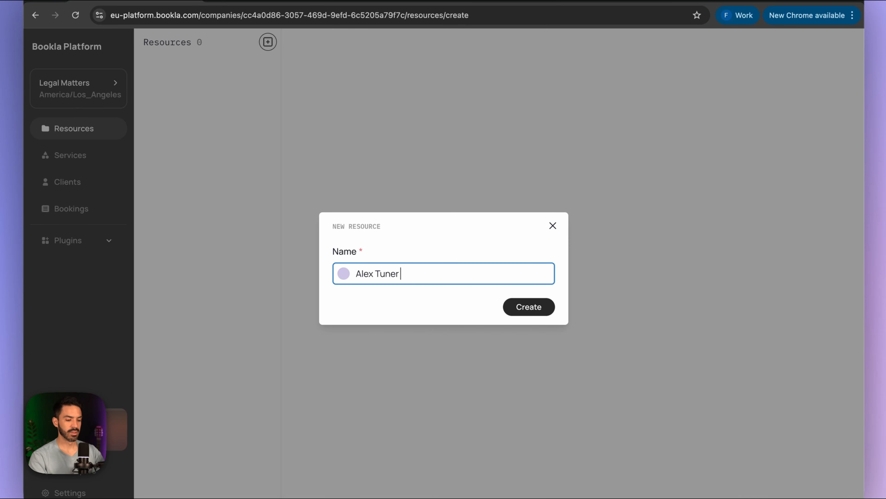
click(524, 309)
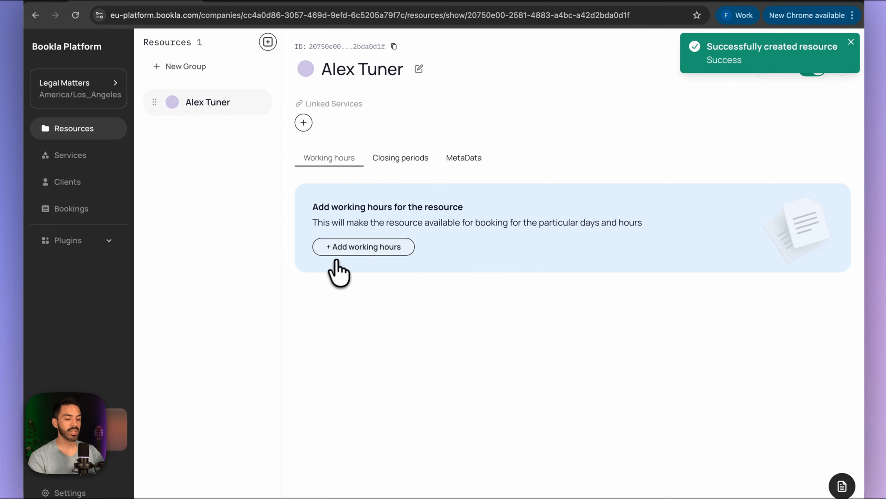
click(362, 250)
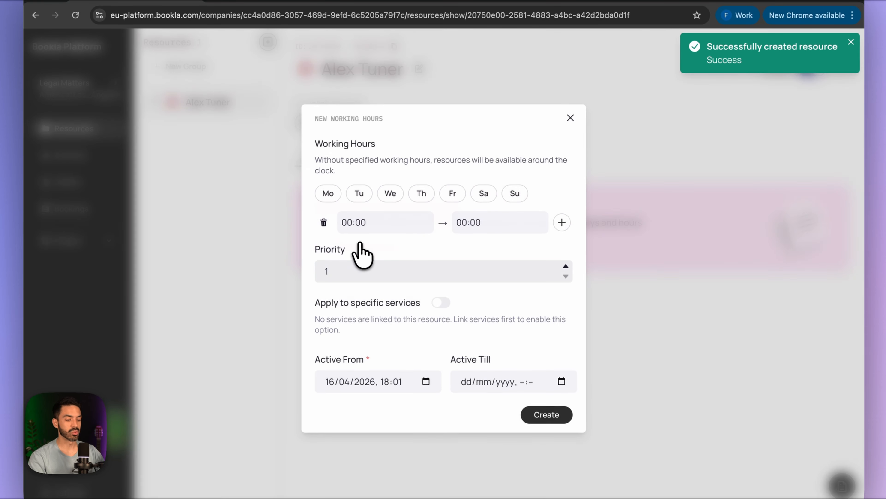
- Select Monday through Friday and set the first shift to 10:00–14:00
click(328, 194)
click(359, 195)
click(388, 195)
click(421, 196)
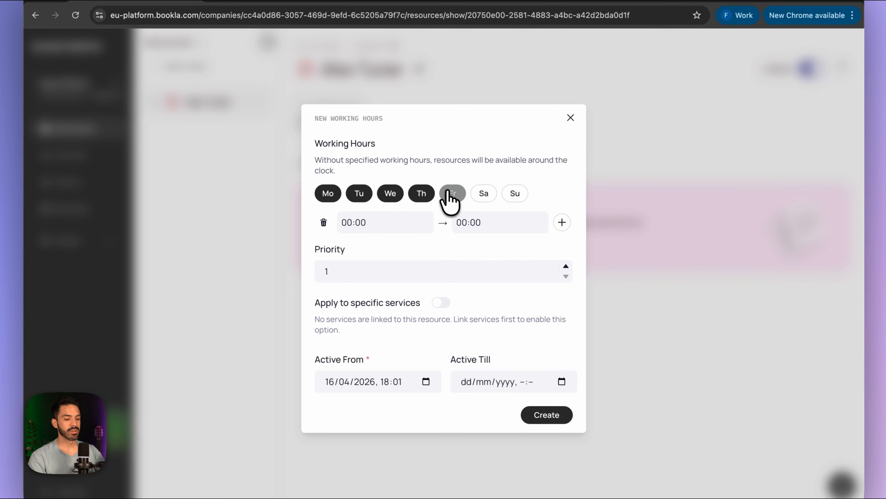
click(452, 196)
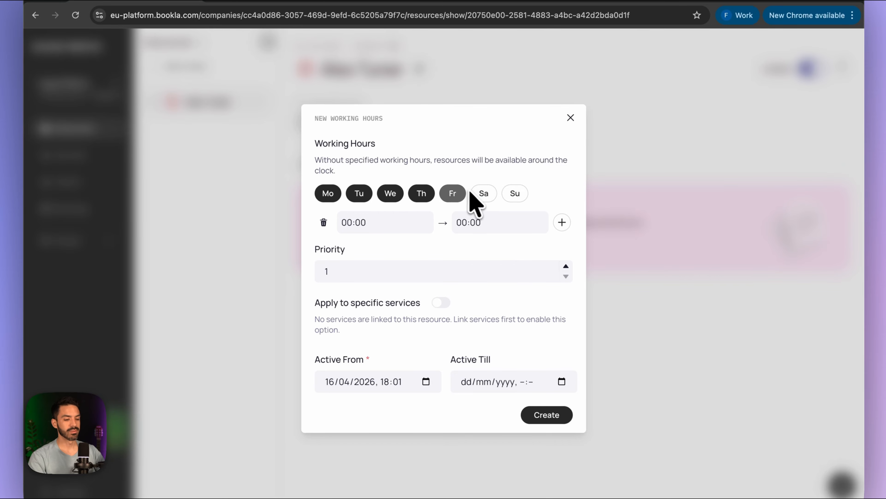
click(350, 224)
text(10)
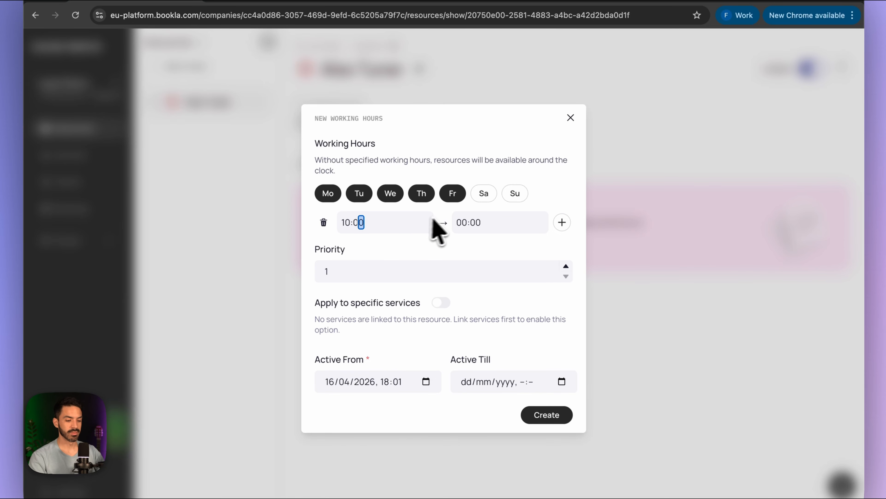
click(466, 224)
text(14)
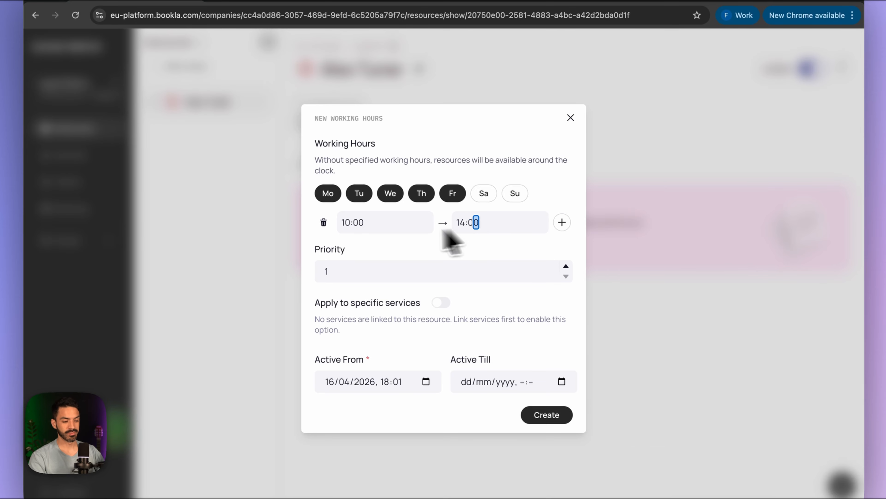
- Add a second 17:00–19:00 shift and save the weekday working hours
click(562, 222)
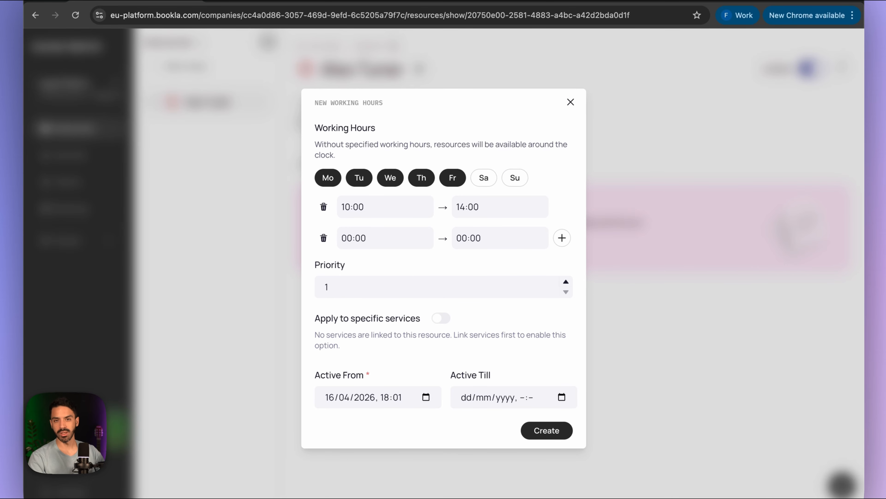
click(349, 238)
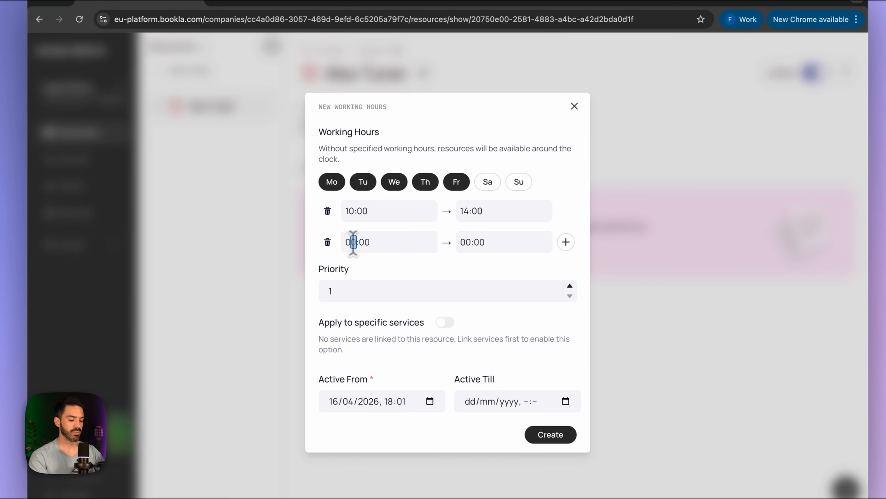
text(17)
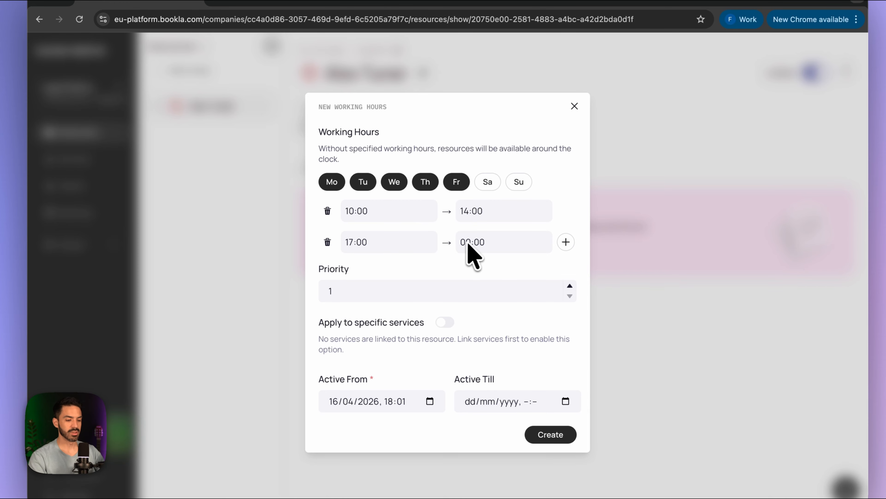
click(469, 242)
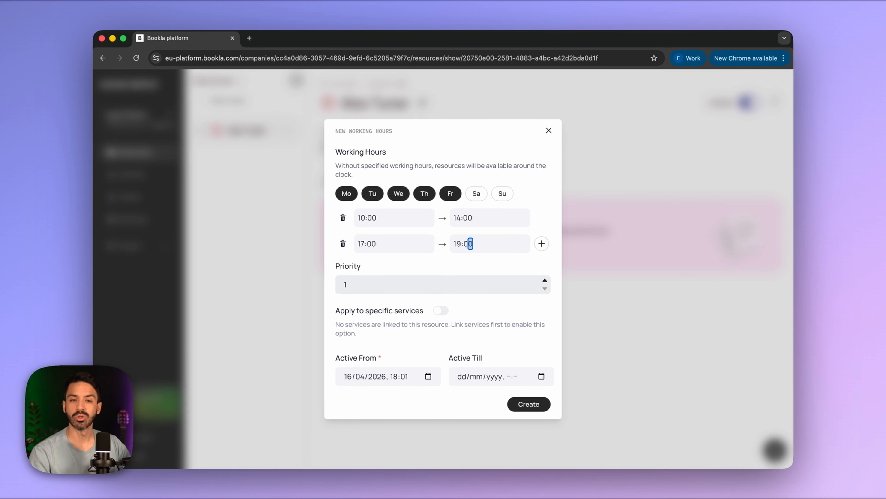
click(528, 404)
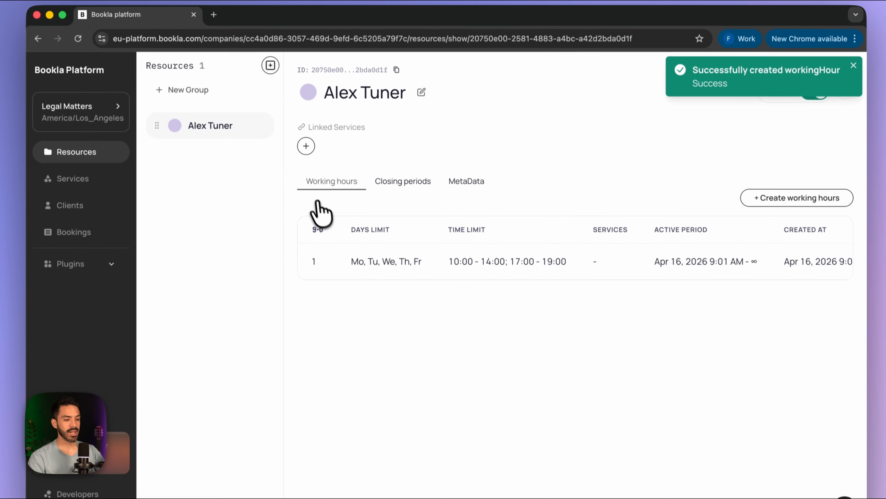
- Look over the resource's closing periods and MetaData, then go to the Contracts and negotiations service
click(407, 182)
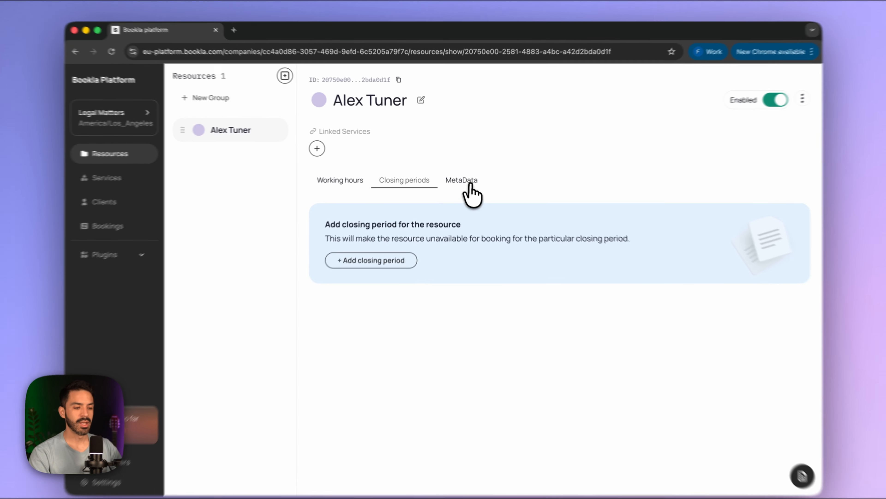
click(460, 177)
click(419, 187)
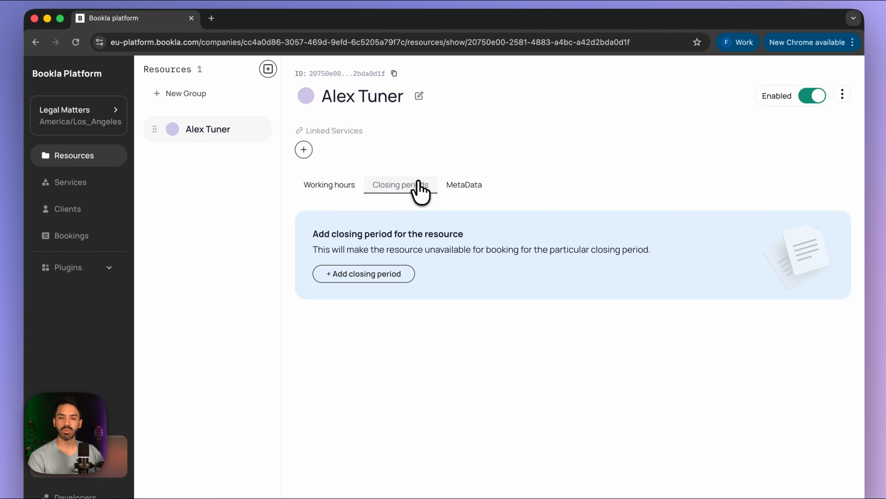
click(332, 187)
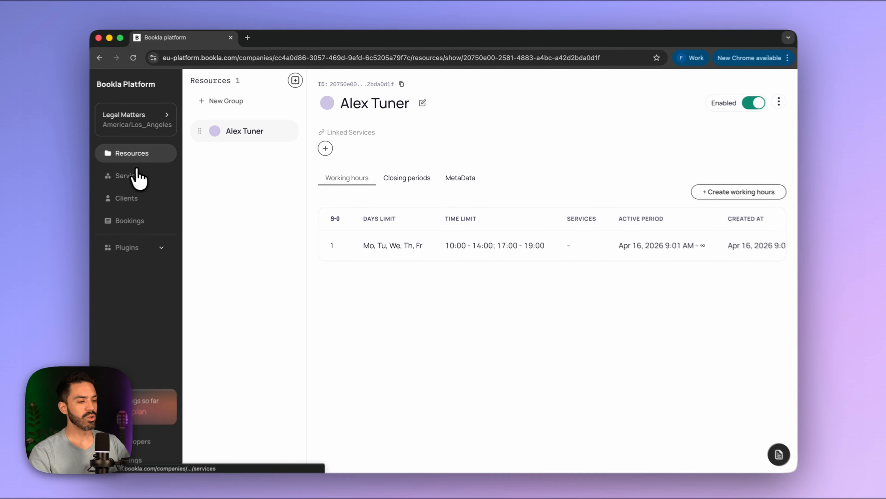
click(138, 178)
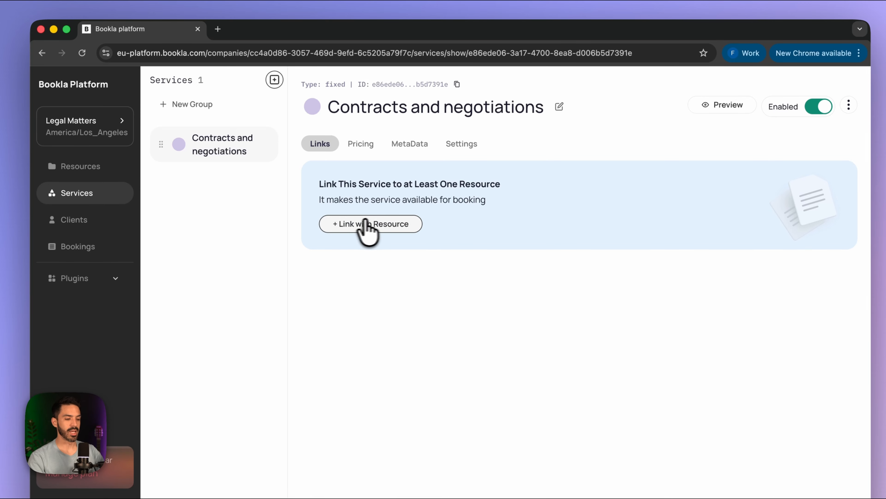
- Link the lawyer resource to the Contracts and negotiations service
click(342, 222)
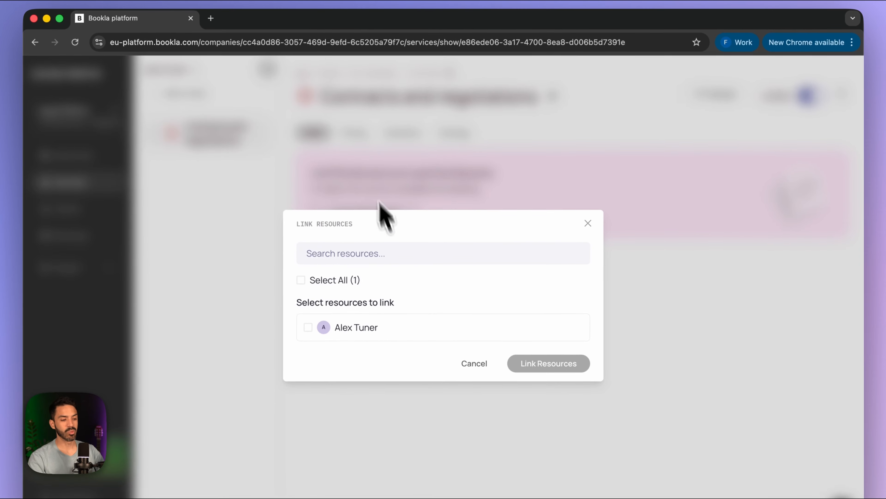
click(595, 234)
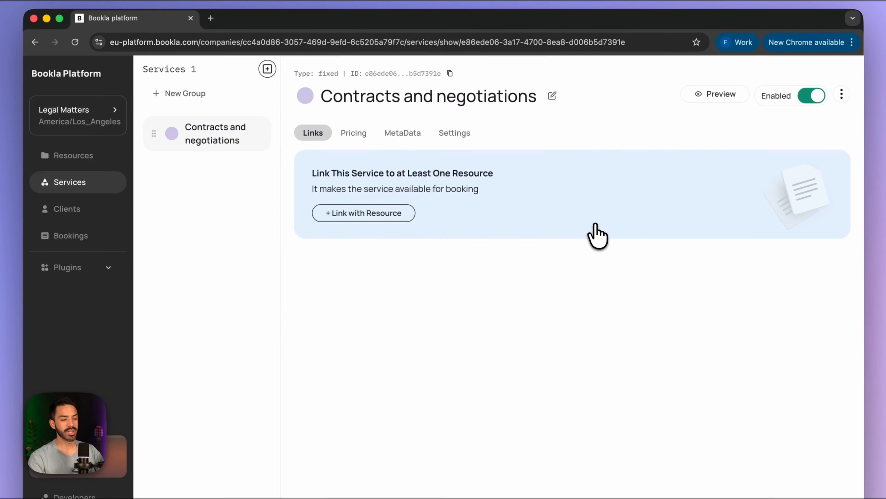
click(387, 213)
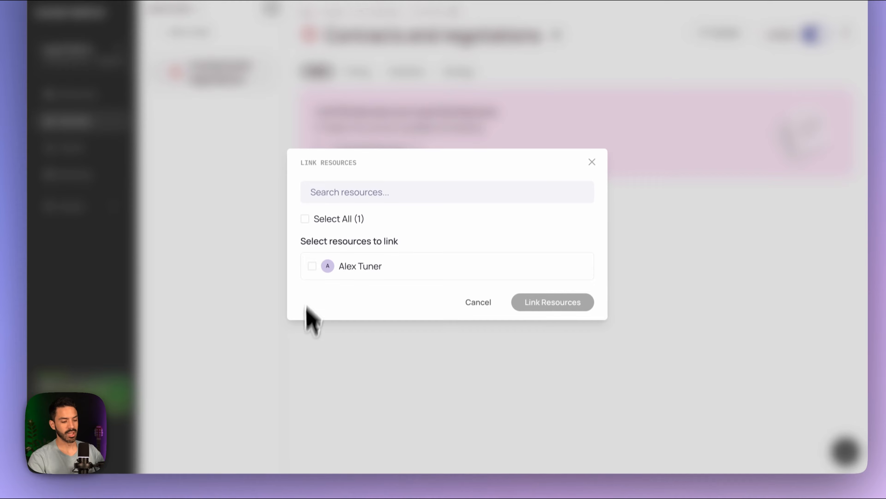
click(308, 327)
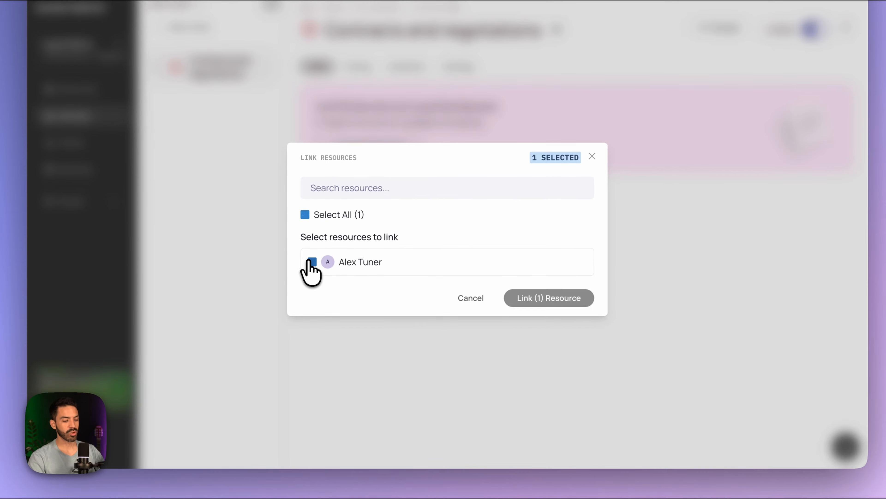
click(558, 363)
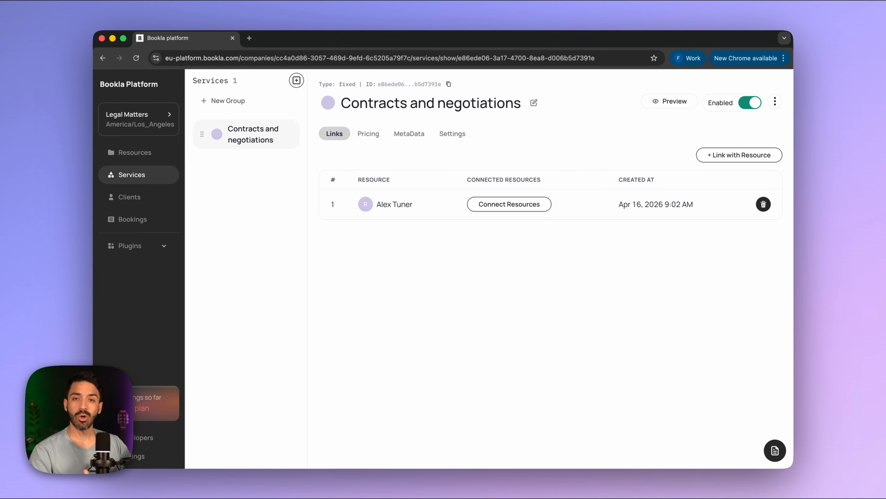
- Load the Bookla Styler App (component.bookla.) in a new tab and set its region to EU
click(249, 38)
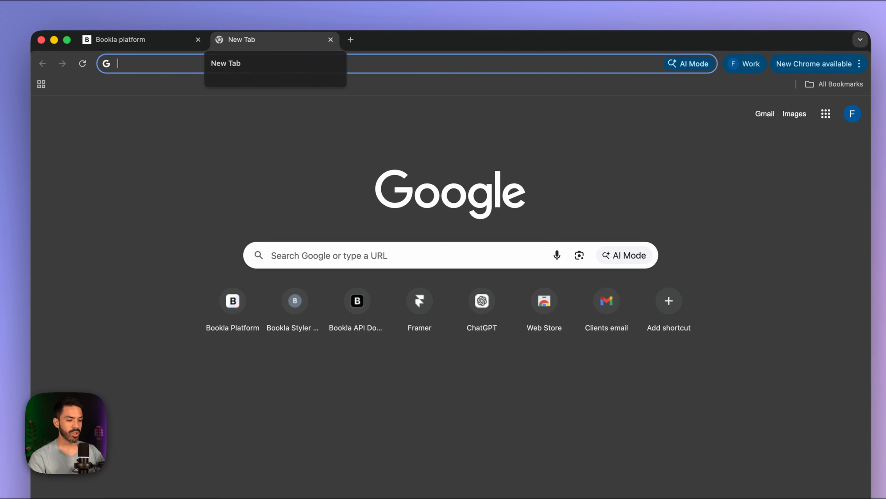
text(component)
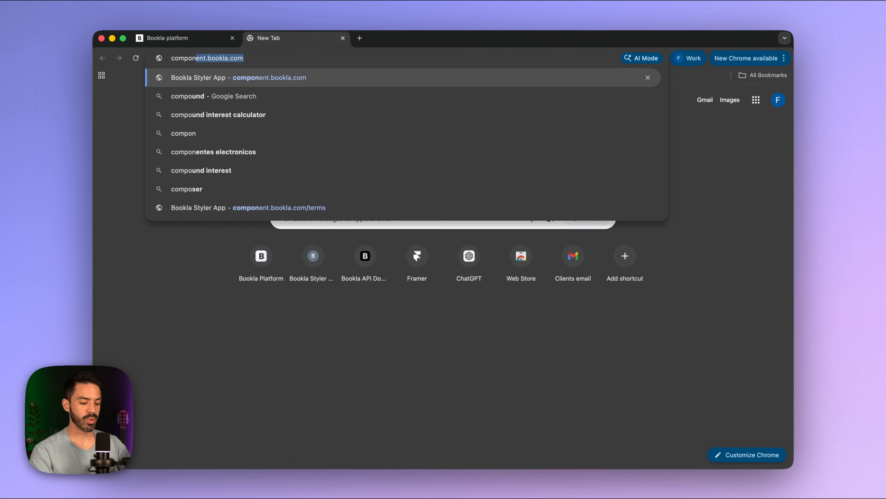
text(.bookla.com)
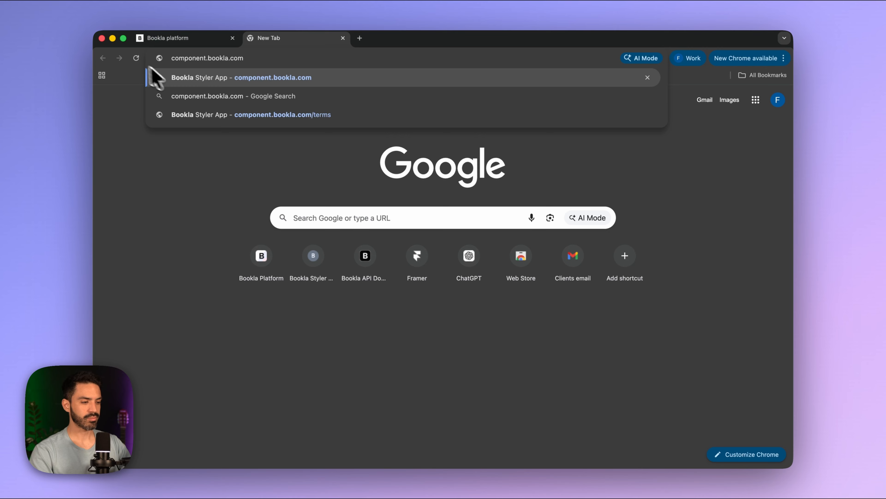
click(151, 75)
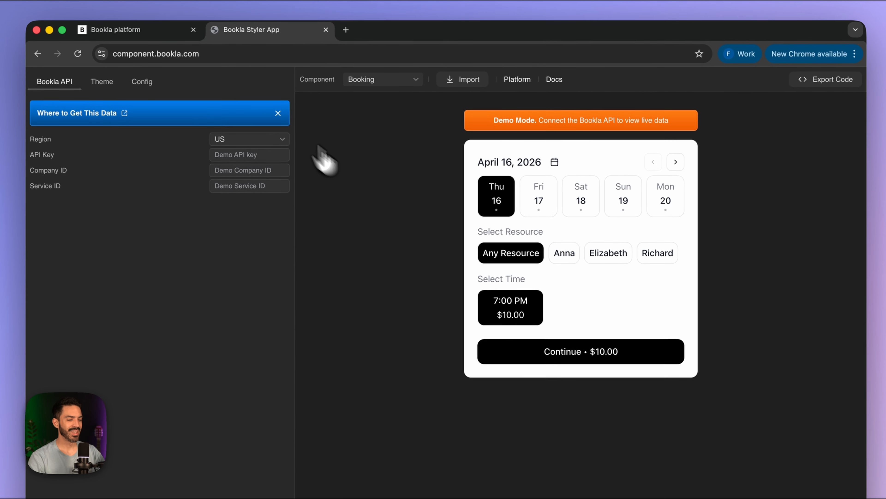
click(303, 107)
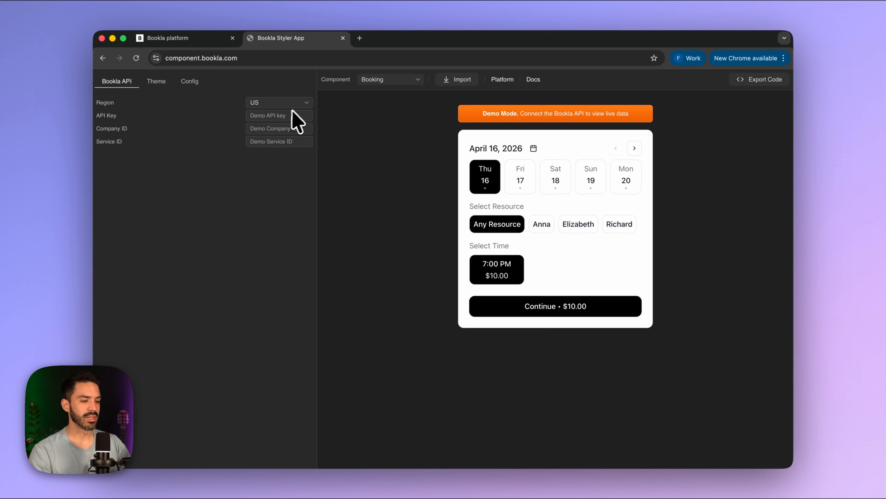
click(284, 103)
click(284, 149)
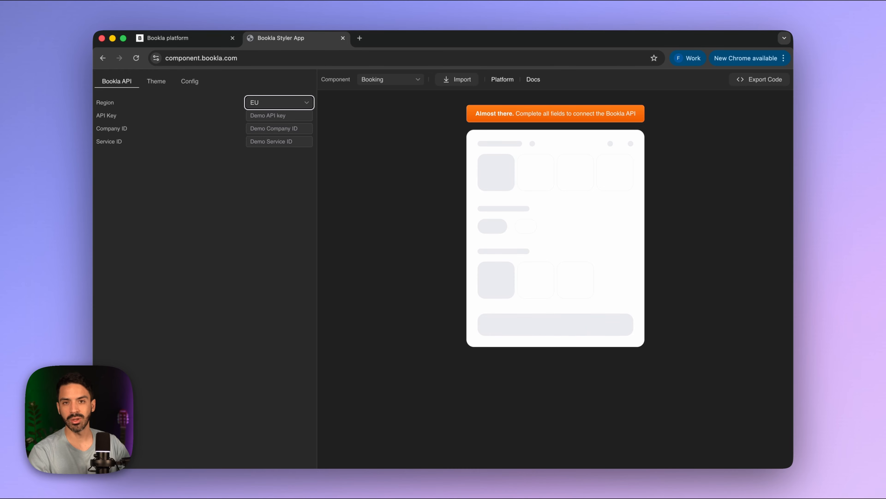
click(166, 39)
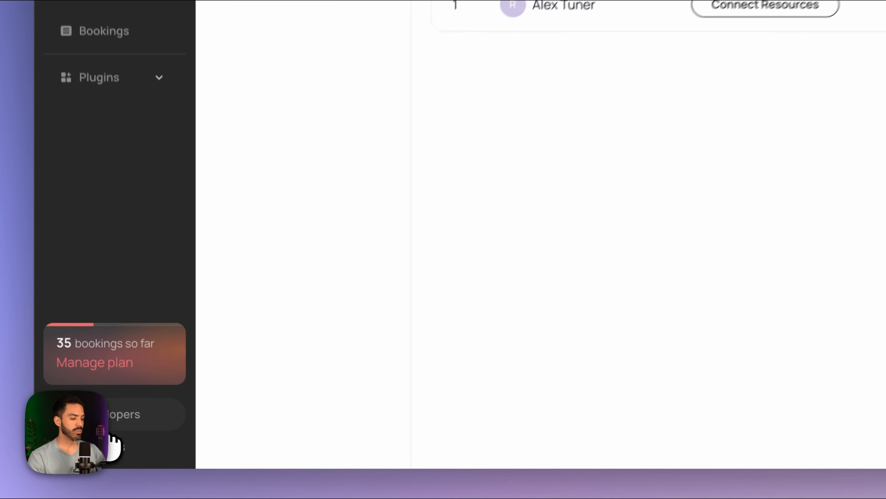
- Start a new API key named Legal Matters Key on the Developers page
click(124, 434)
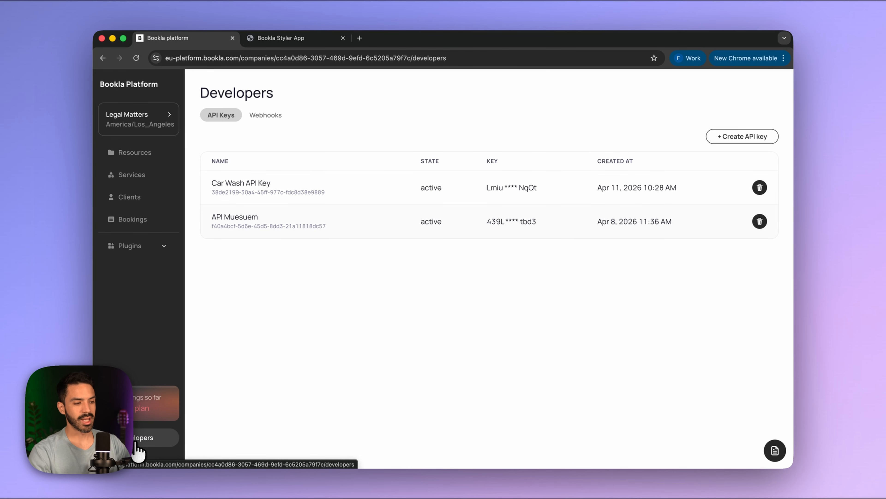
click(752, 138)
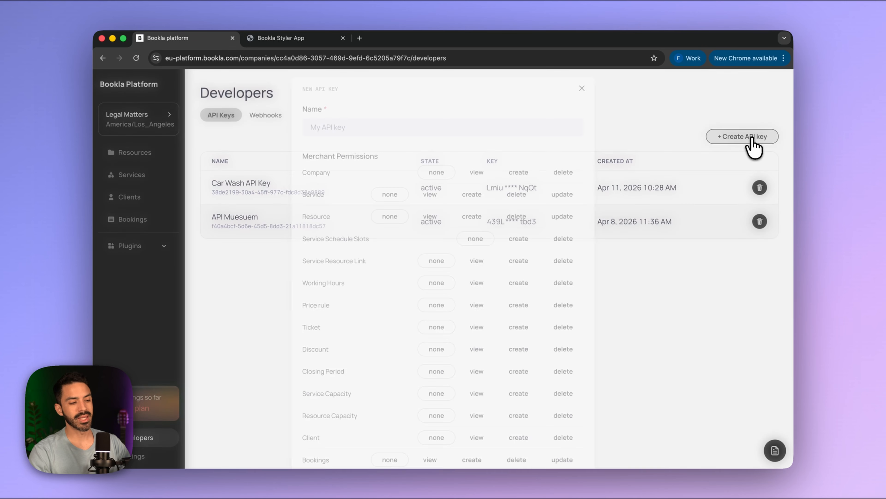
click(349, 122)
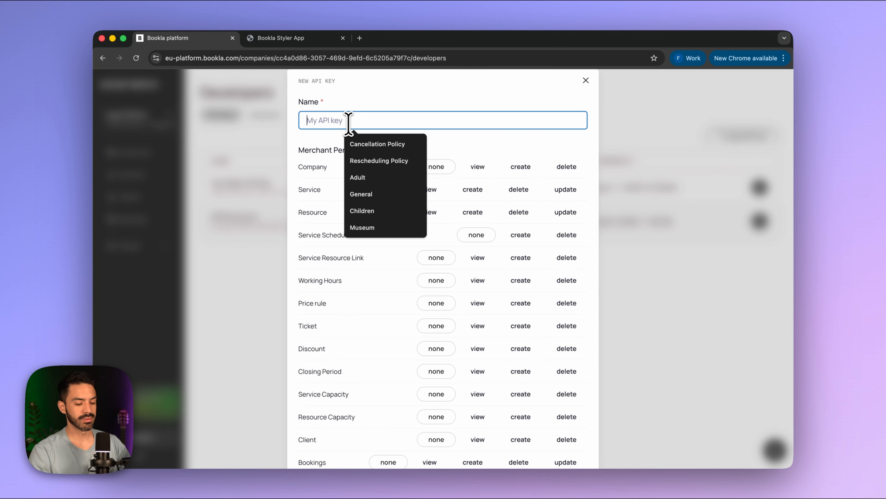
text(Legal Matters Key)
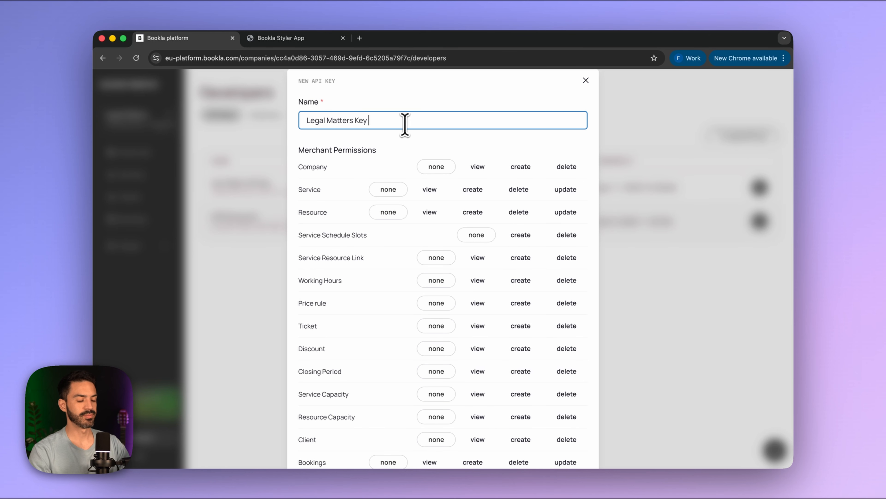
- Grant client service and resource view, guest client create and plugin authentication, and create the key
scroll(439, 225, down, 1)
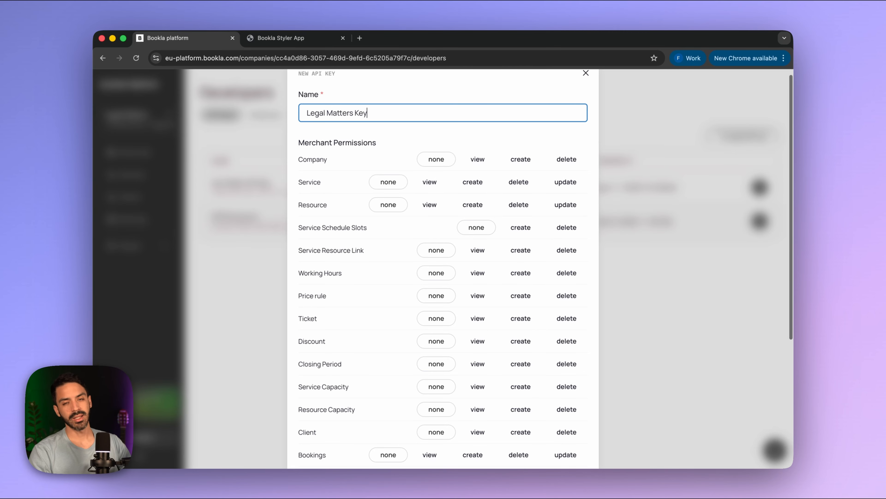
scroll(443, 269, down, 1)
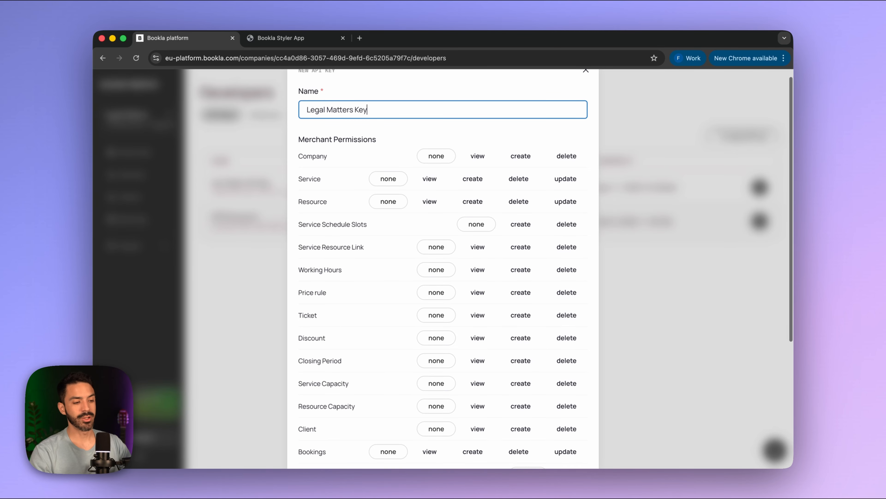
scroll(408, 236, down, 10)
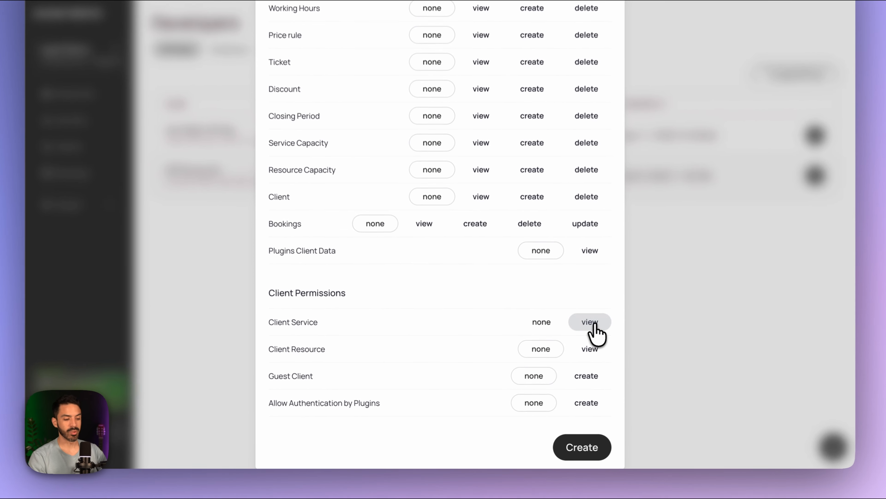
click(570, 345)
click(590, 348)
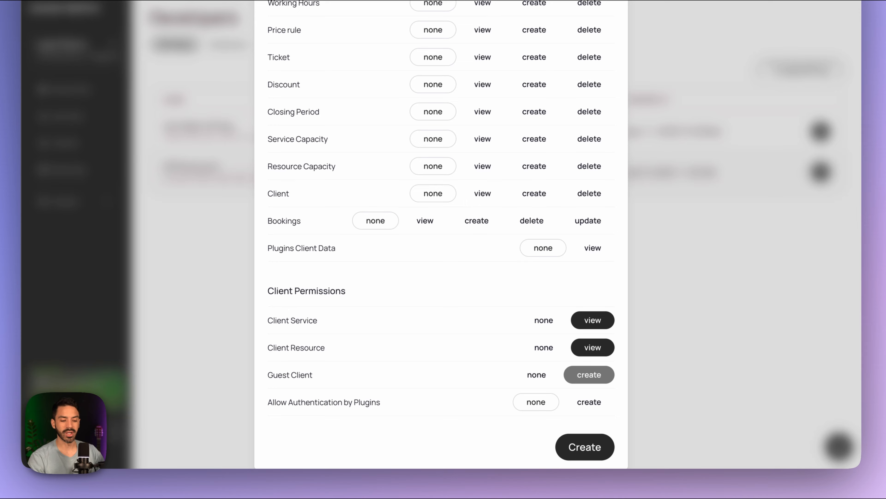
click(566, 390)
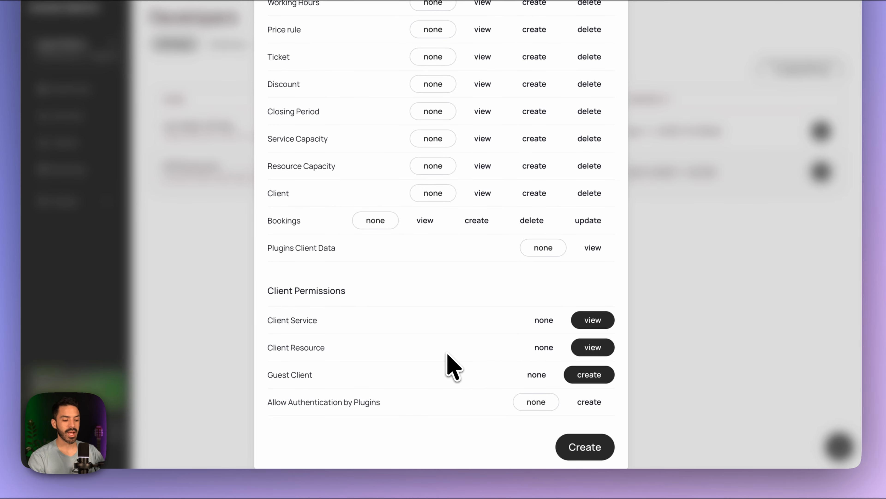
click(583, 403)
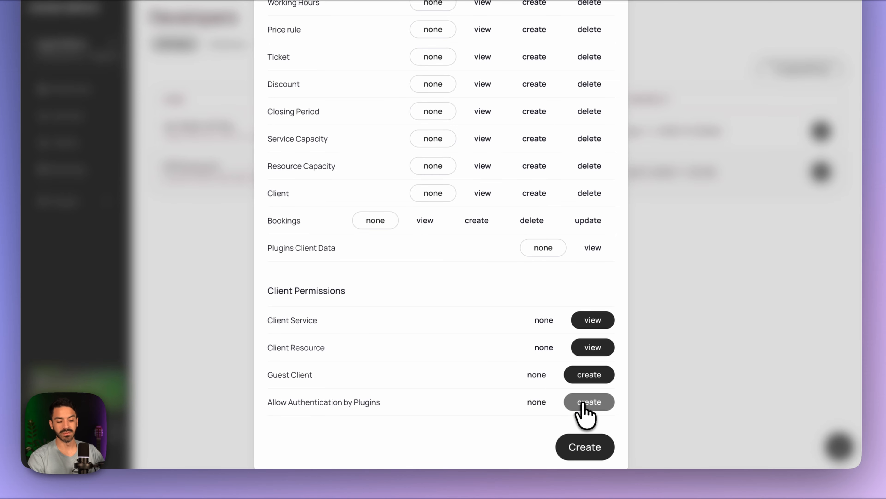
click(588, 450)
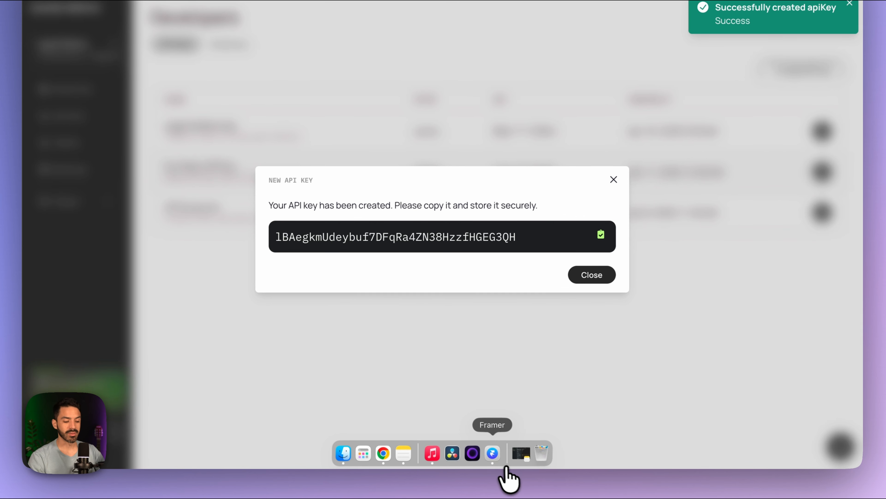
- Paste the new API key after 'API Key:' in the Legal Matters note
click(405, 456)
click(516, 73)
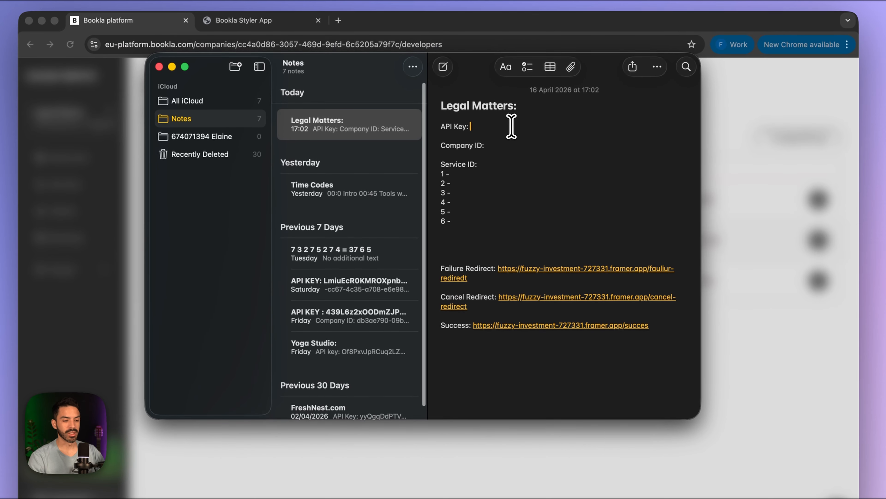
key(super+v)
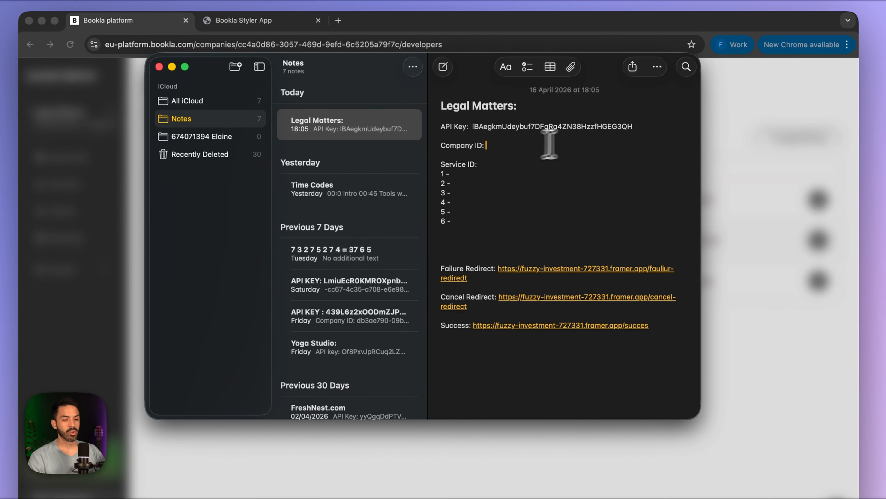
click(732, 124)
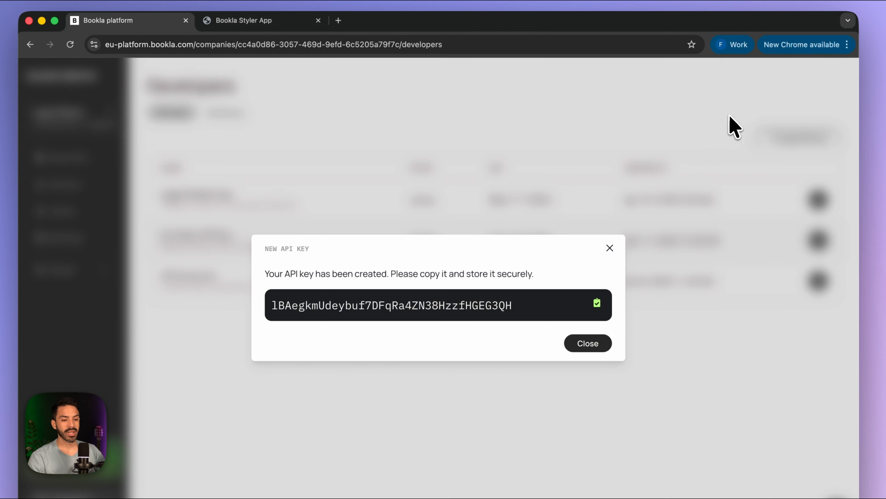
click(610, 248)
- Copy the company ID from the company details into the note
click(75, 118)
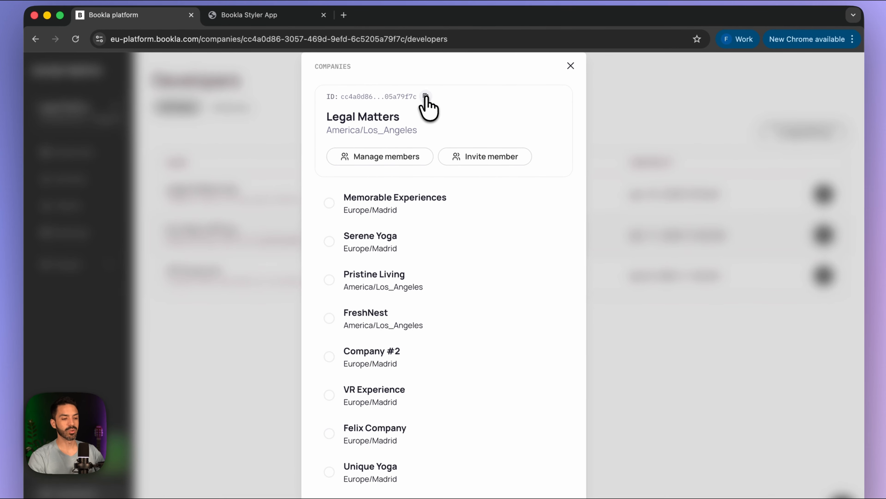
click(426, 97)
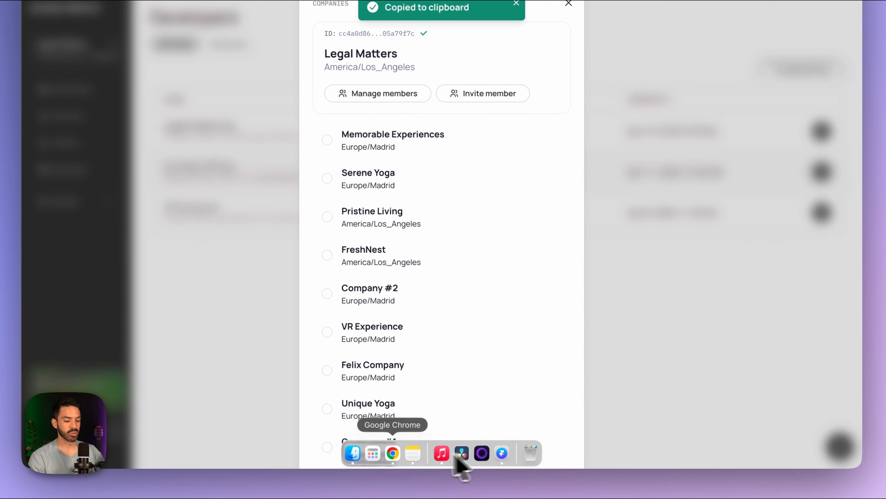
click(413, 459)
key(super+v)
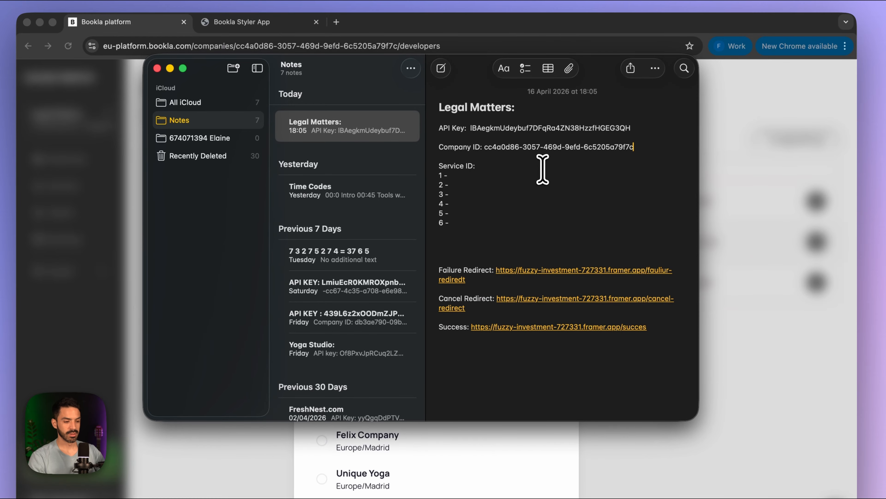
click(736, 133)
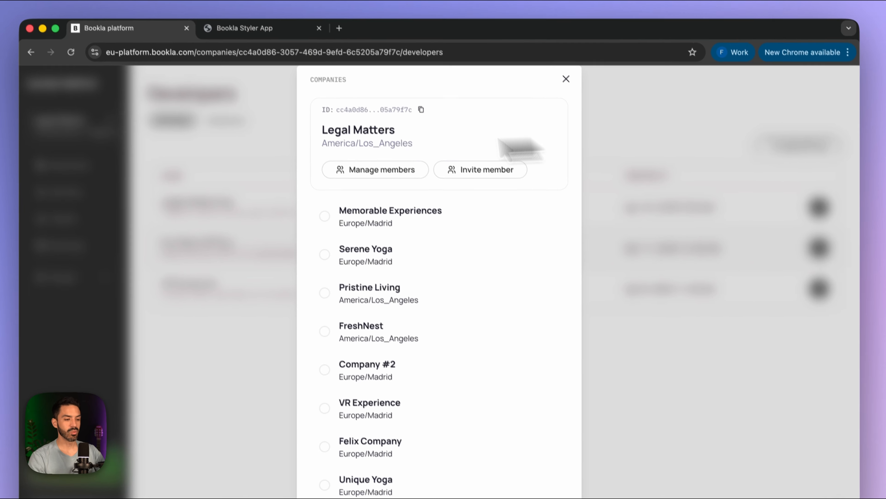
click(565, 74)
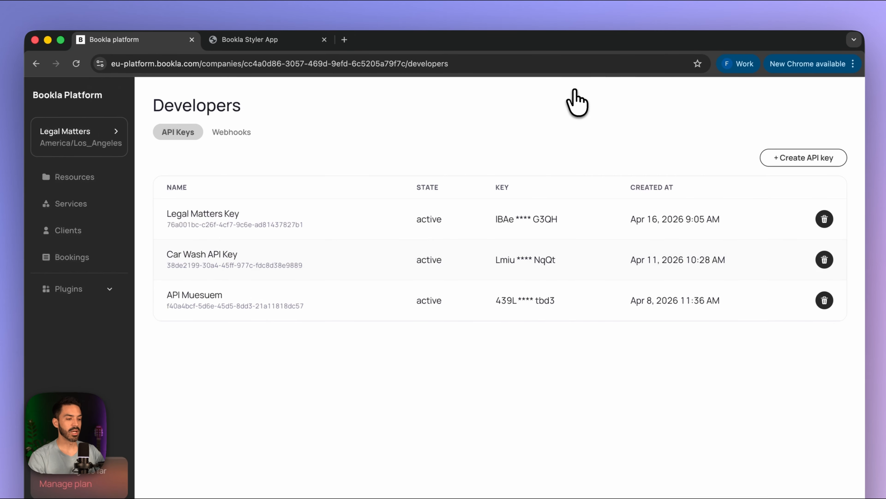
- Copy the Contracts and negotiations service ID into the note
click(102, 204)
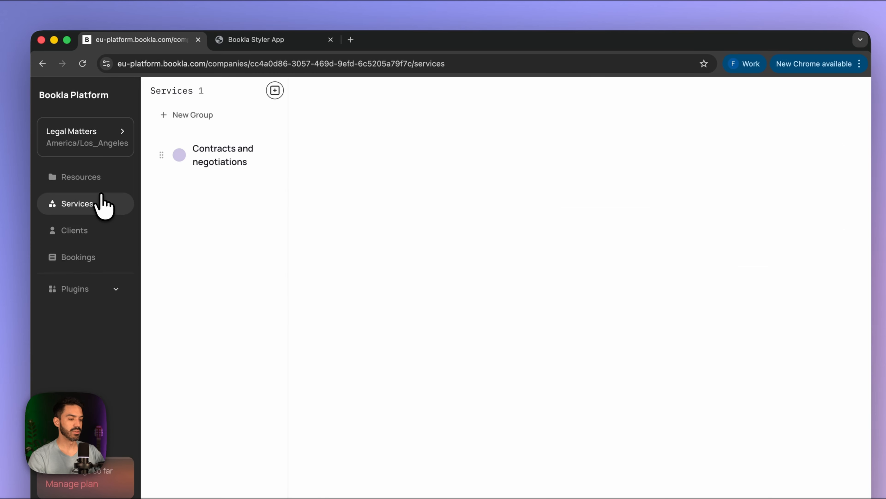
click(213, 159)
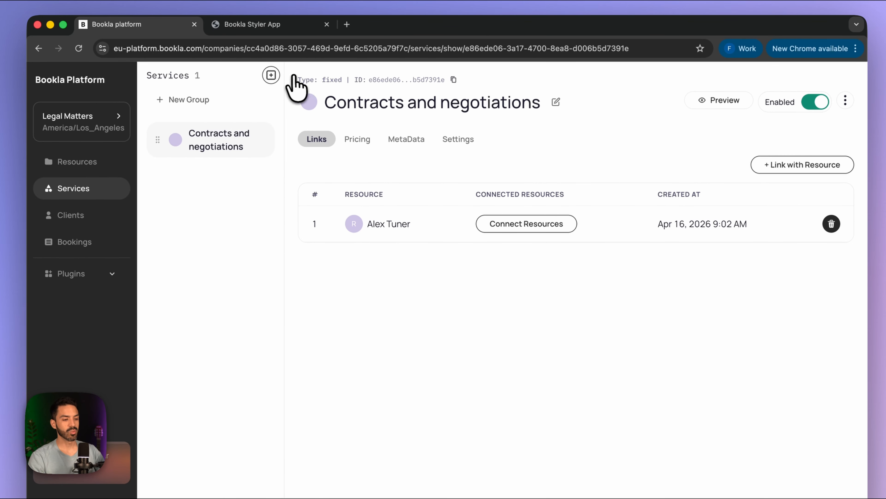
click(453, 79)
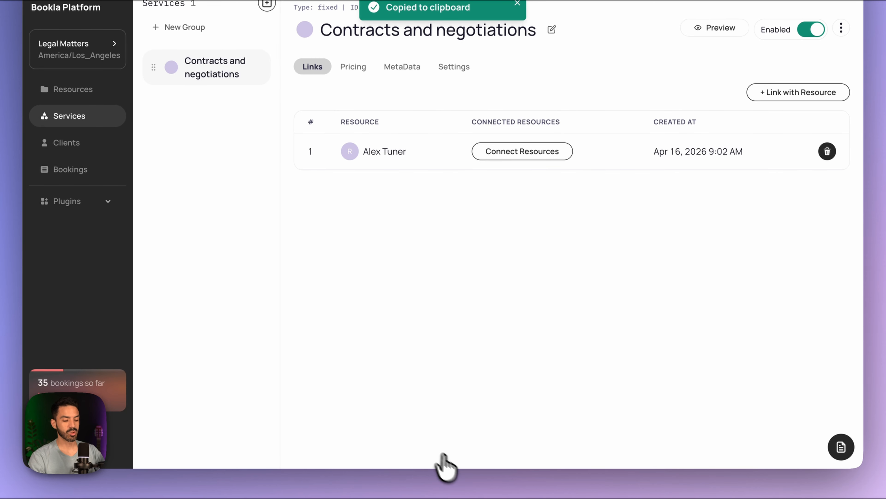
click(415, 454)
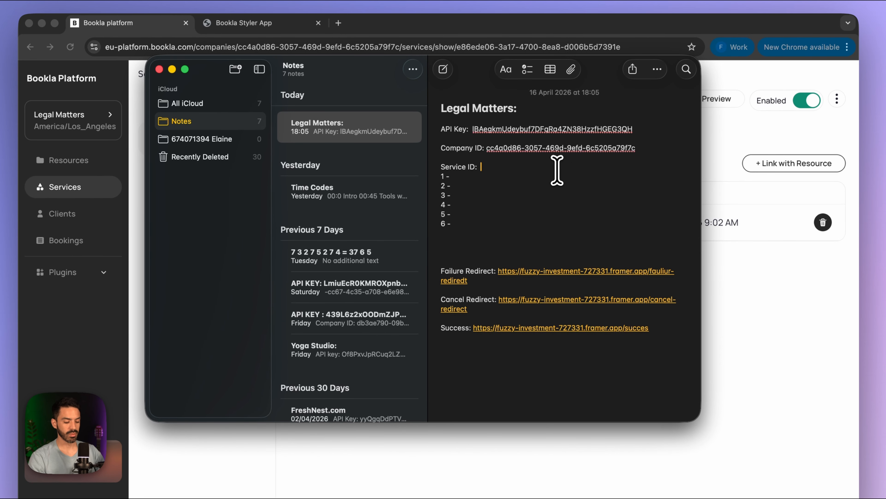
key(super+v)
key(super+Tab)
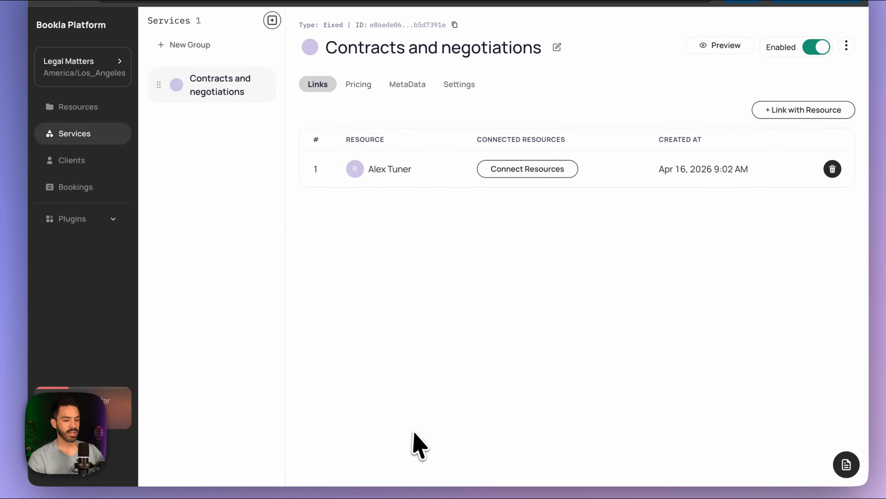
- Fill the styler's API Key field with the key stored in the note
click(259, 38)
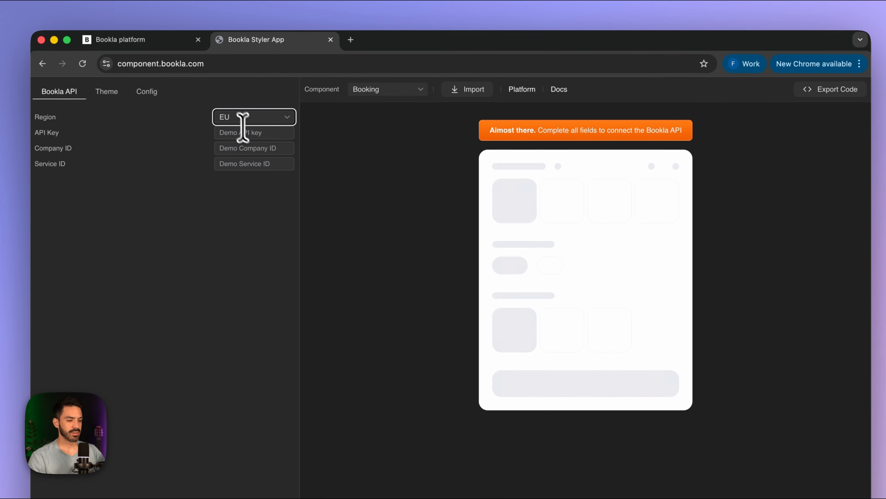
click(249, 135)
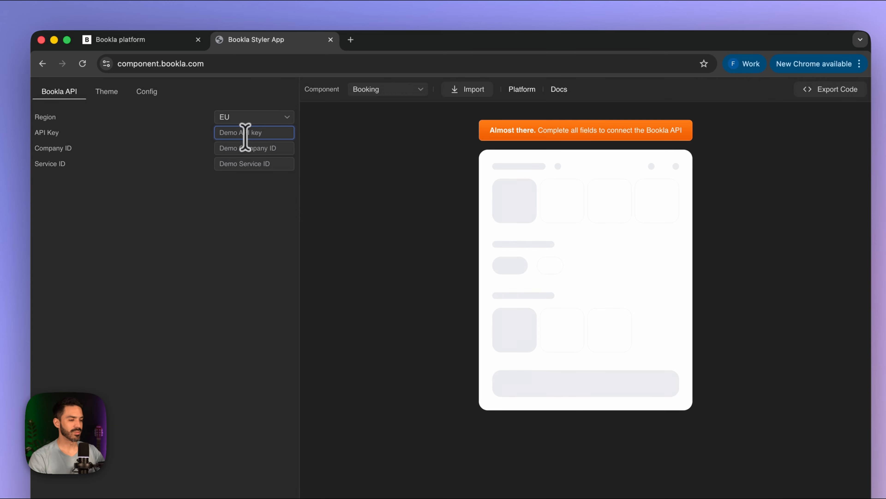
click(420, 457)
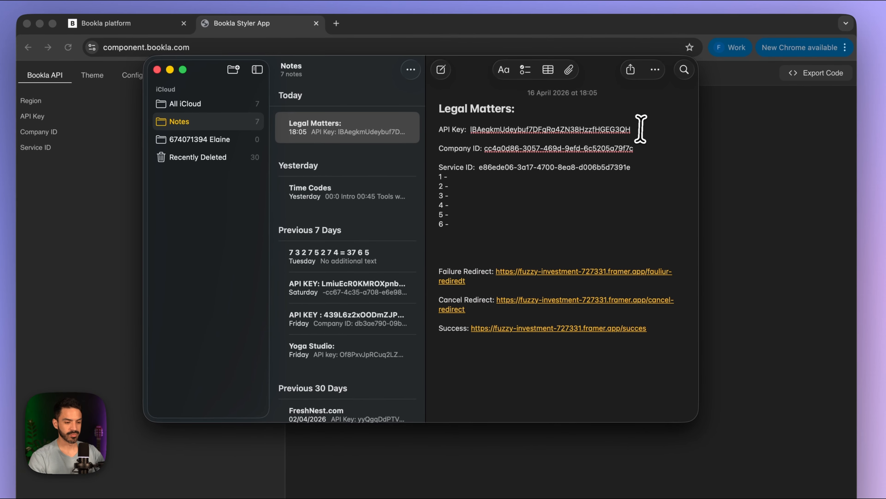
drag(641, 129, 476, 128)
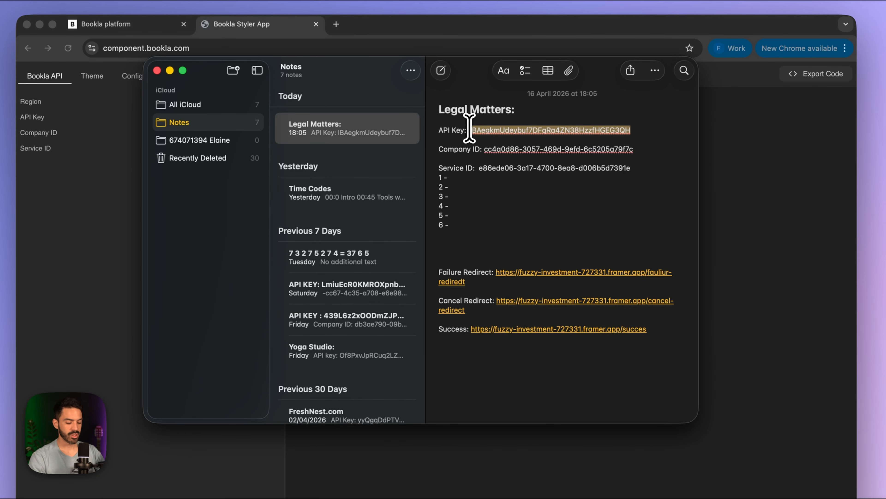
click(768, 213)
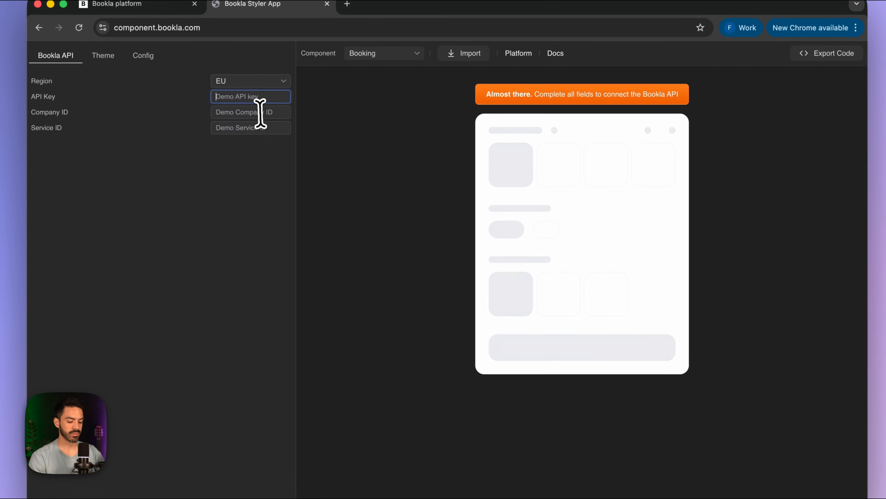
key(super+v)
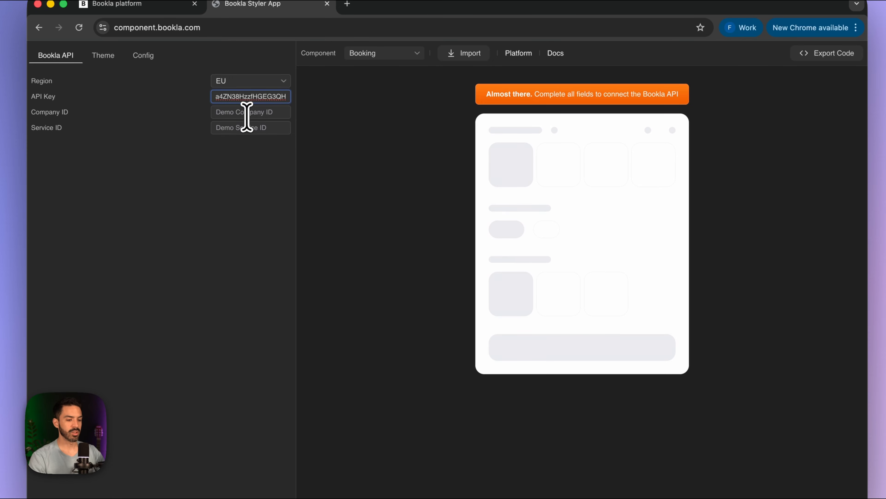
- Fill the Company ID field with the value from the note
click(246, 113)
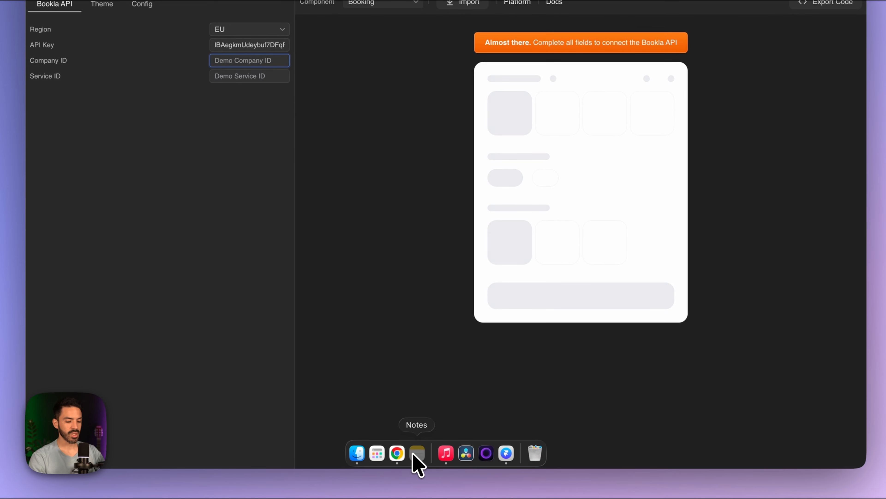
click(417, 454)
drag(644, 76, 495, 78)
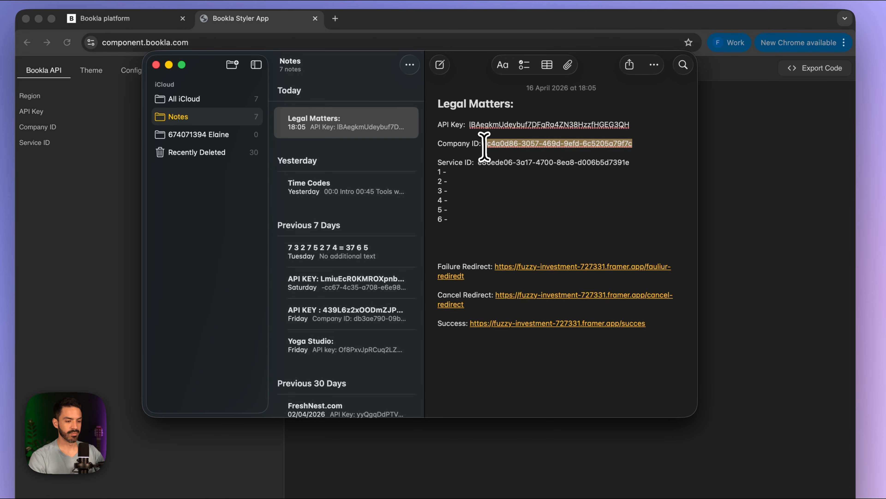
key(super+c)
key(super+Tab)
key(super+v)
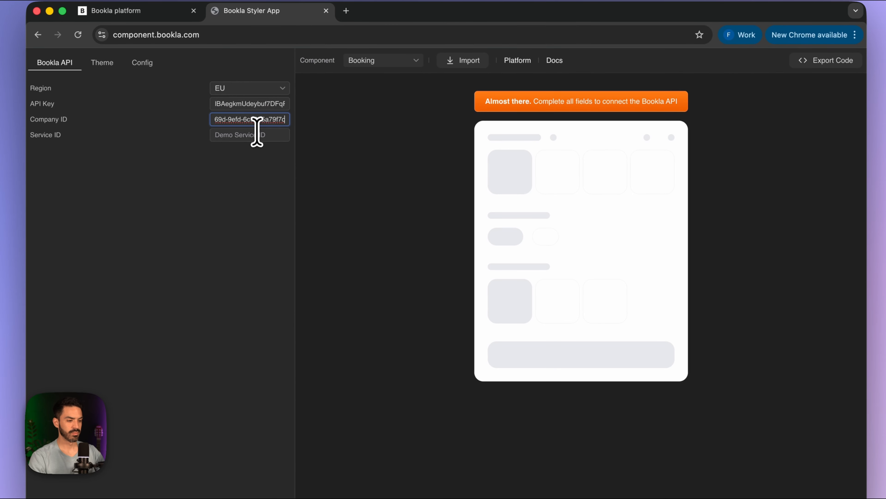
- Fill the Service ID field, bringing up live $150.00 booking slots in the preview
click(248, 143)
click(414, 456)
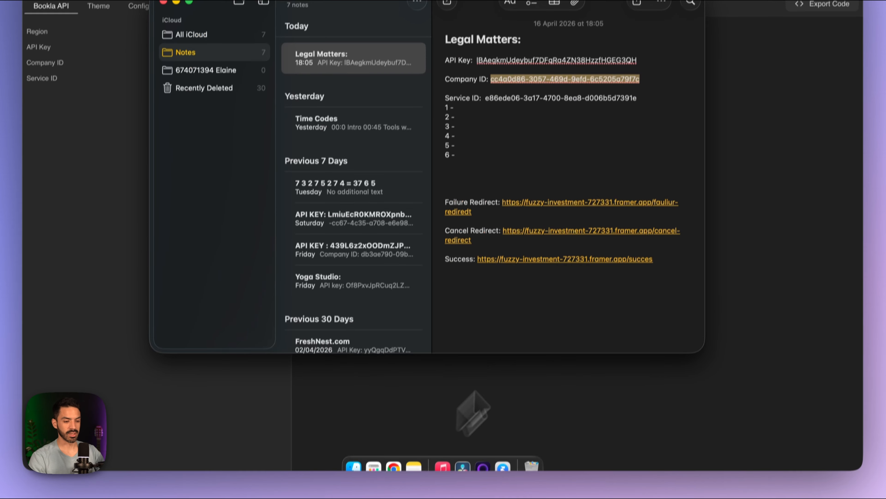
drag(639, 99, 498, 98)
key(super+c)
key(super+Tab)
key(super+v)
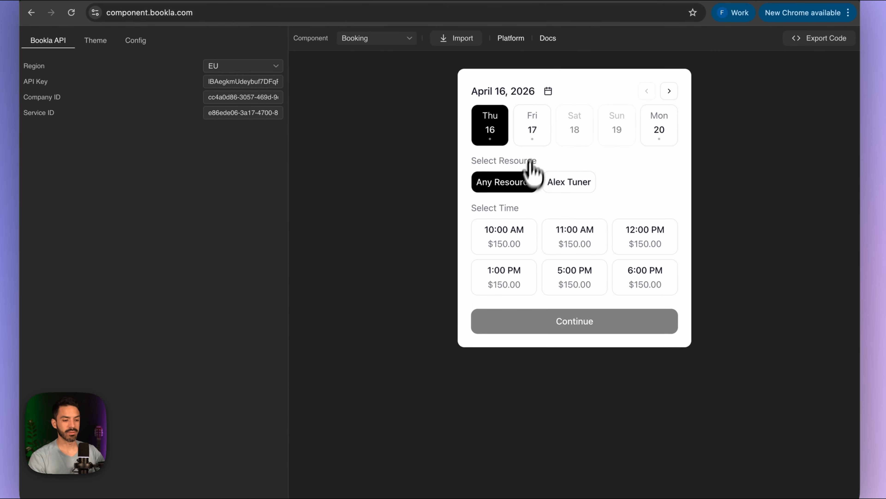
- Check availability for Fri 17, Sat 18, Sun 19 and Mon 20 April in the preview
click(532, 136)
click(573, 145)
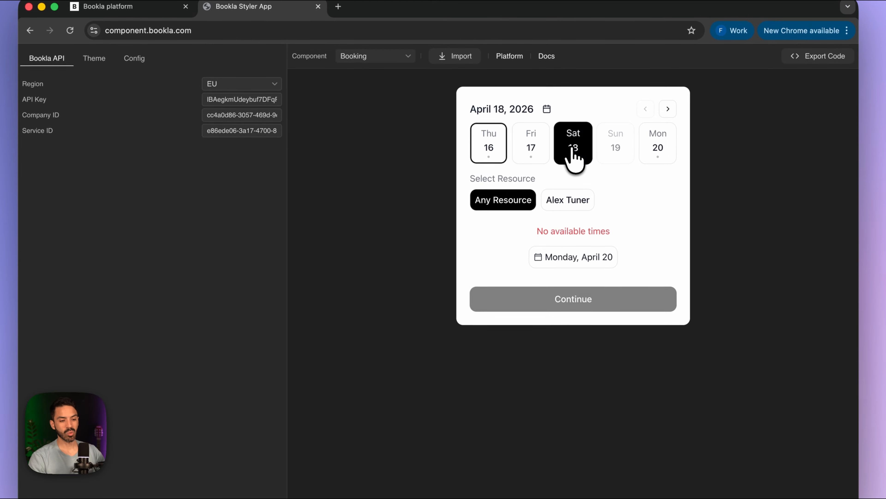
click(617, 141)
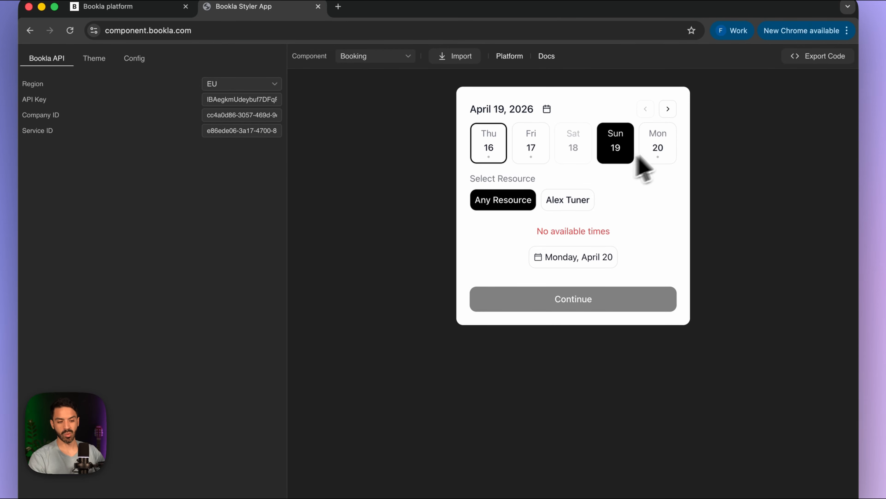
click(662, 148)
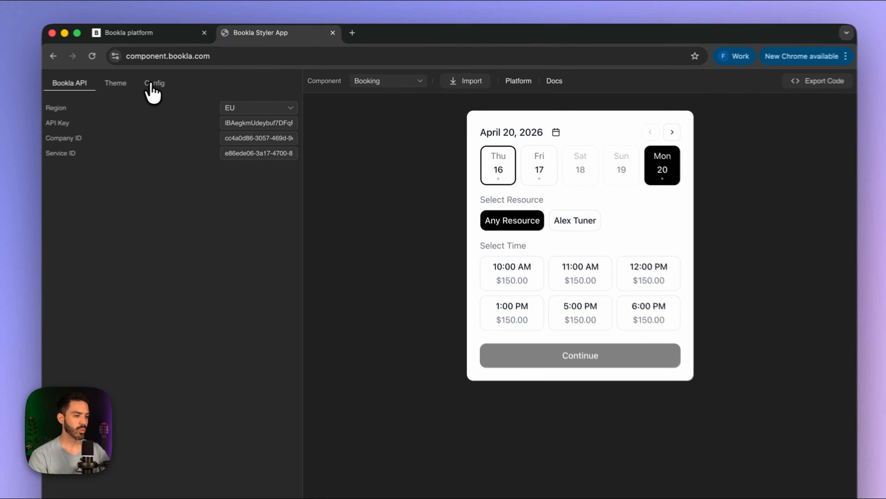
- Rename the resource labels to Select Attorney and Any Attorney in the Resource config
click(190, 82)
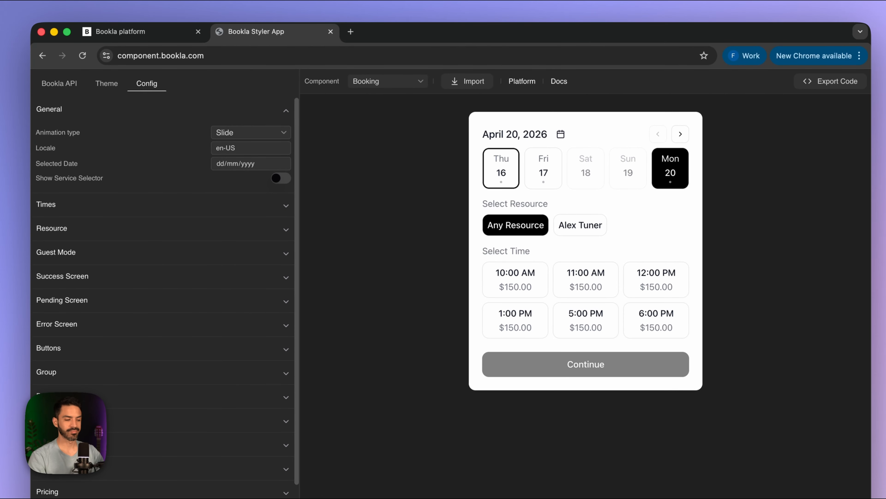
click(283, 228)
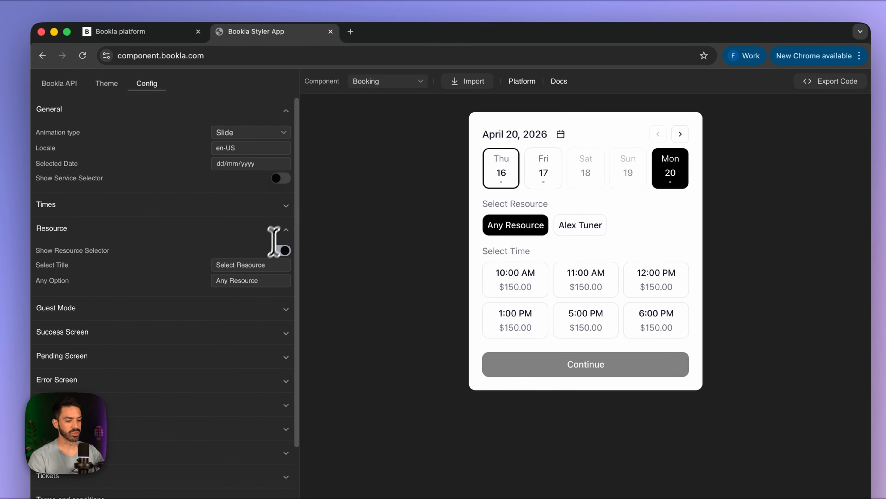
double_click(259, 265)
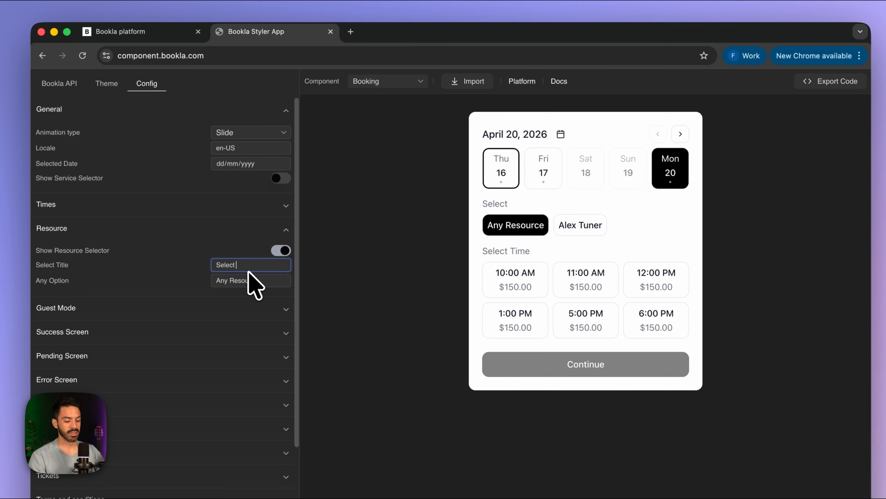
text(Attorney)
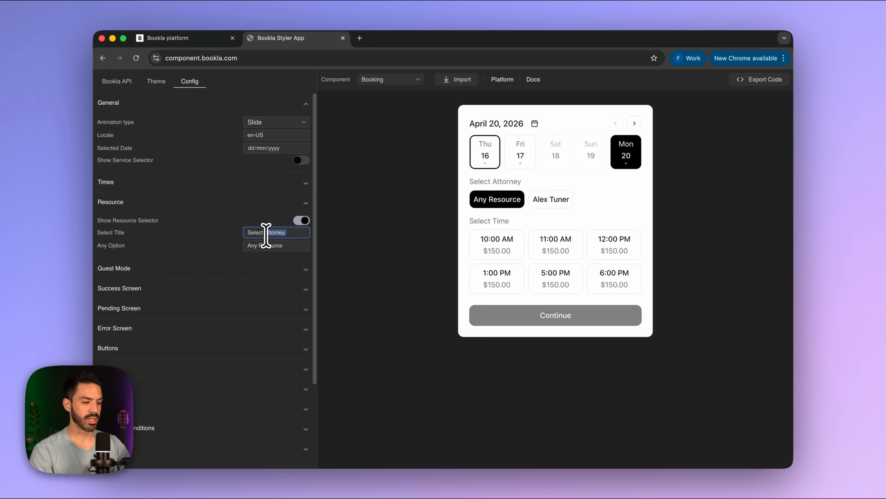
drag(287, 246, 270, 246)
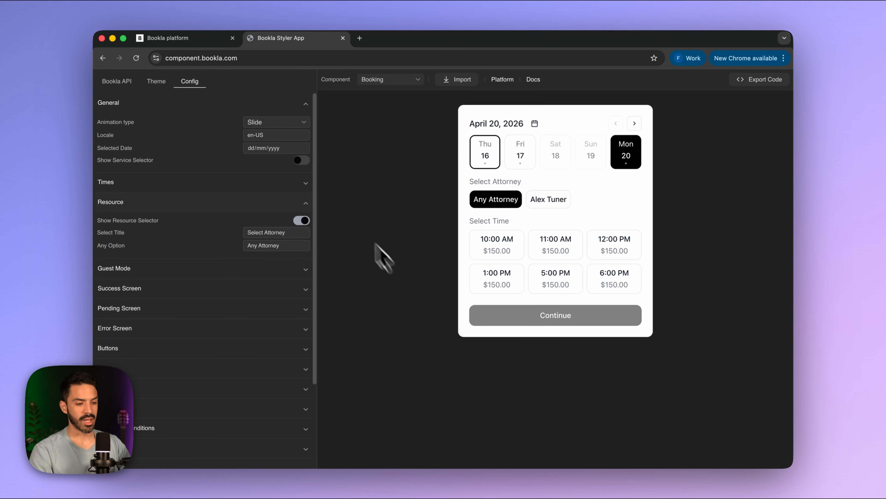
- Test switching the preview between the specific attorney and Any Attorney
click(547, 206)
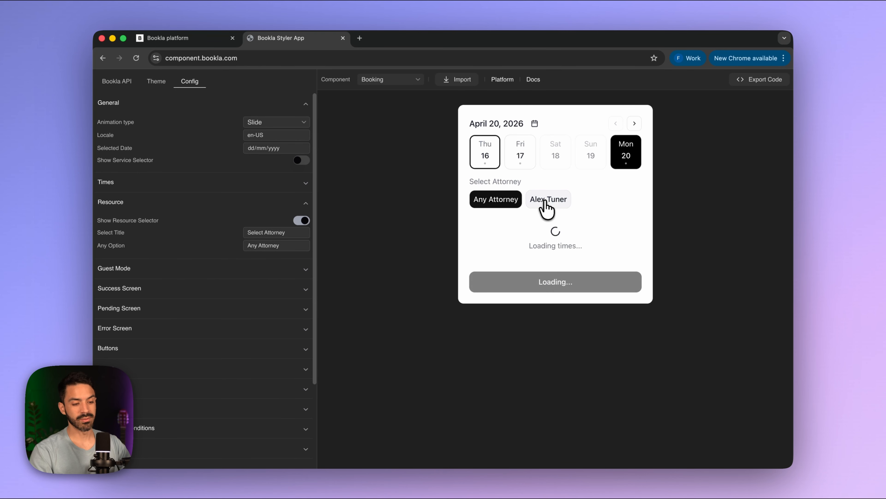
click(503, 205)
click(550, 202)
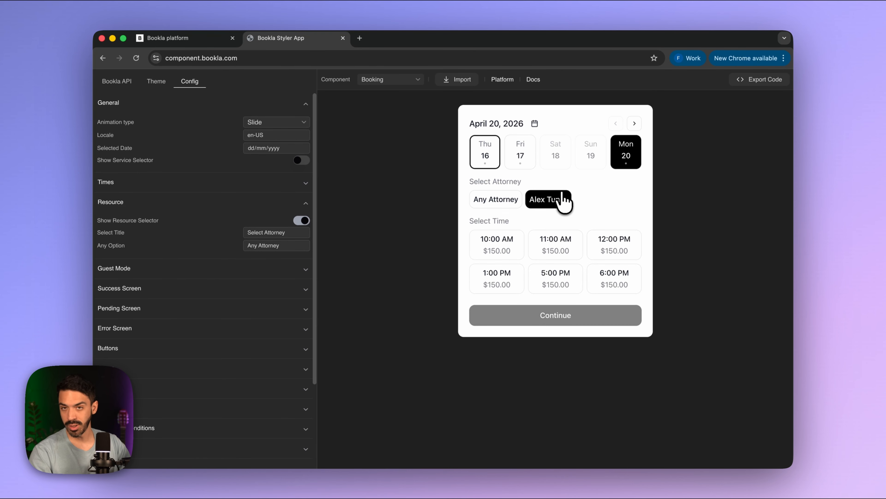
click(483, 202)
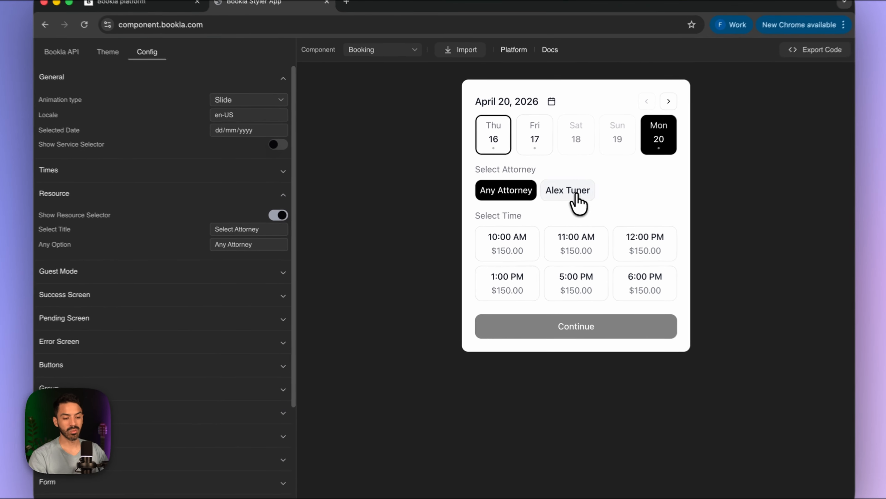
click(551, 201)
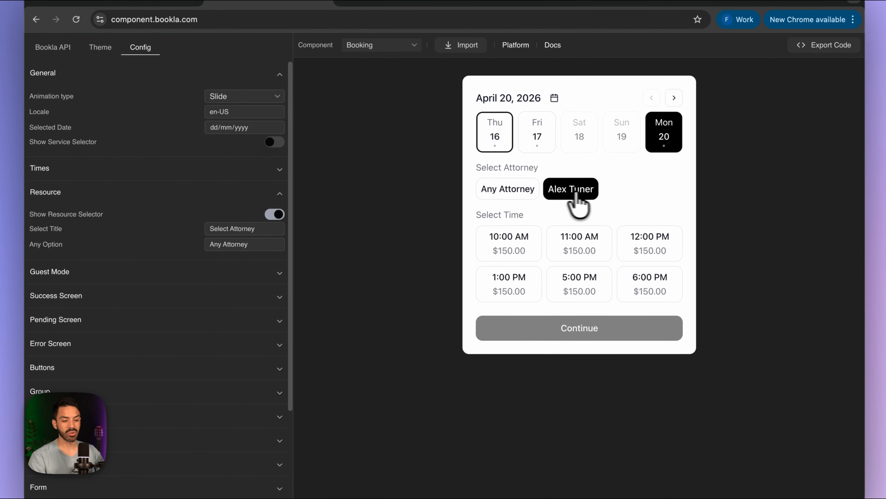
click(509, 199)
click(567, 203)
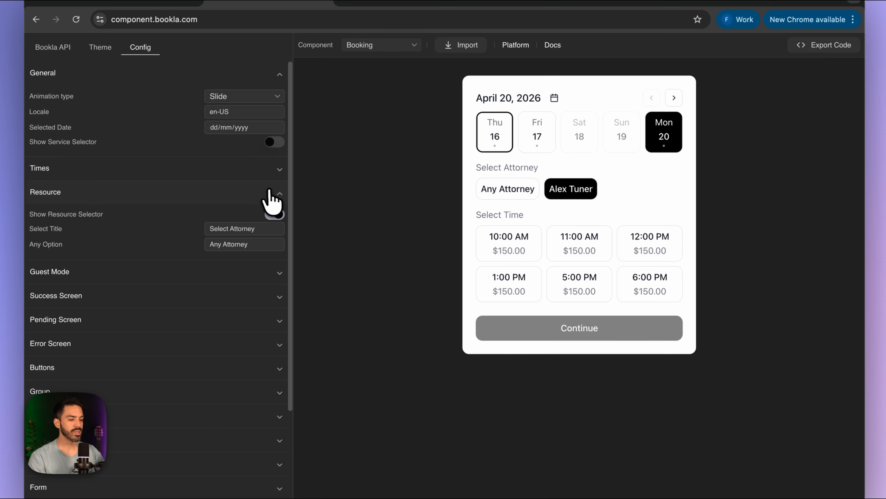
- Turn off Show Resource Selector and collapse the Resource settings
click(276, 214)
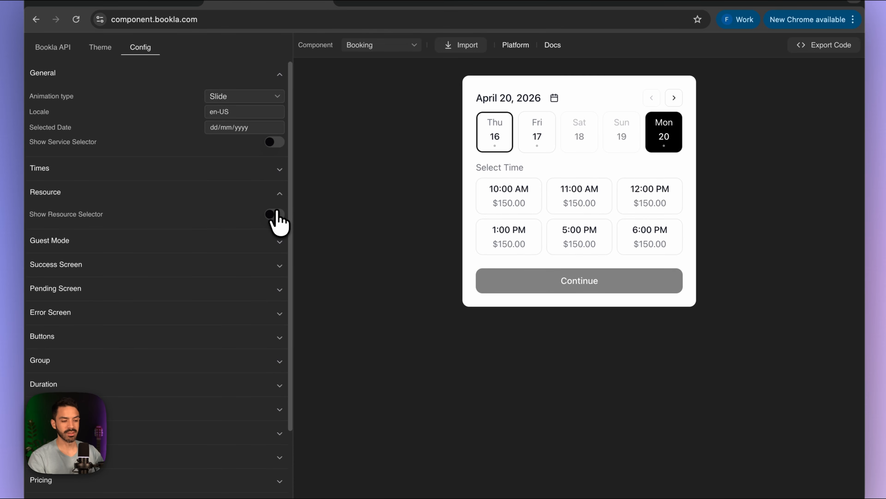
click(279, 195)
scroll(203, 343, down, 3)
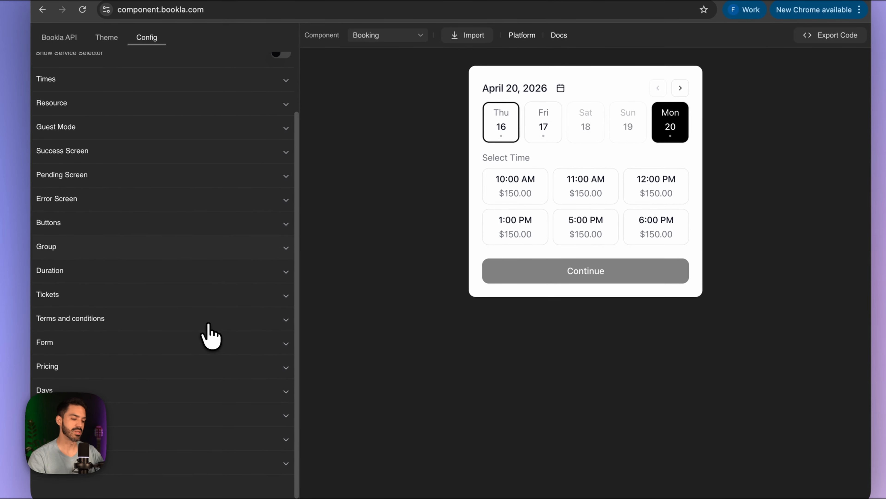
scroll(210, 329, up, 3)
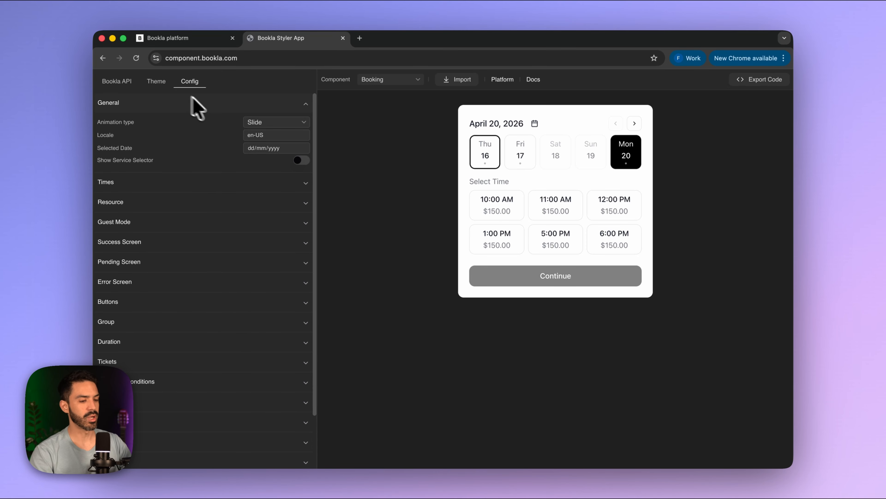
- Test the 10:00 AM, 11:00 AM and 12:00 PM slots, ending on 10:00 AM
click(497, 206)
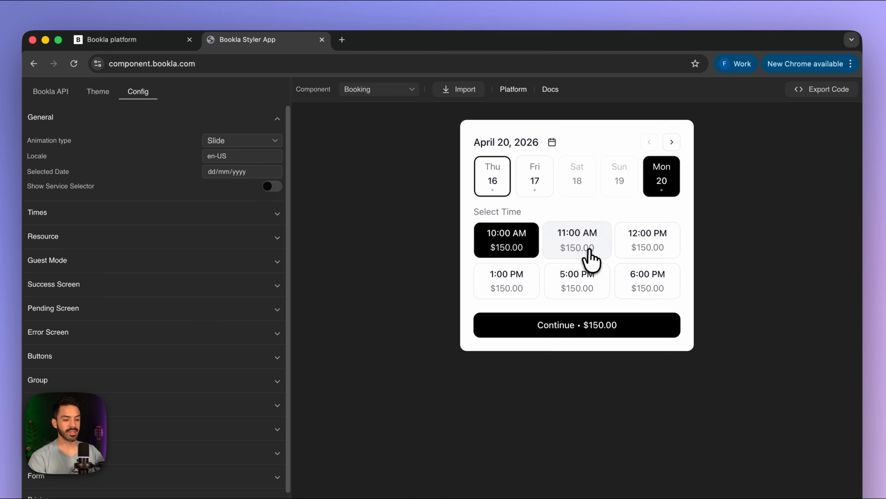
click(590, 250)
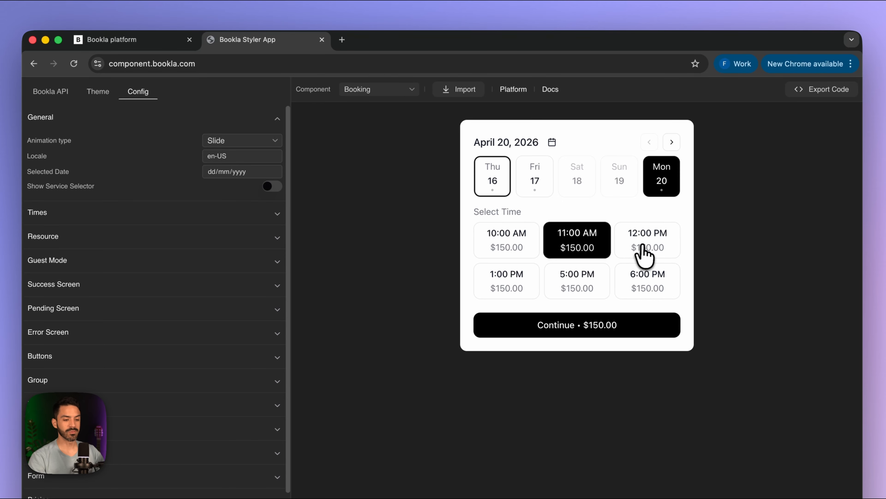
click(643, 250)
click(532, 248)
click(567, 252)
click(513, 241)
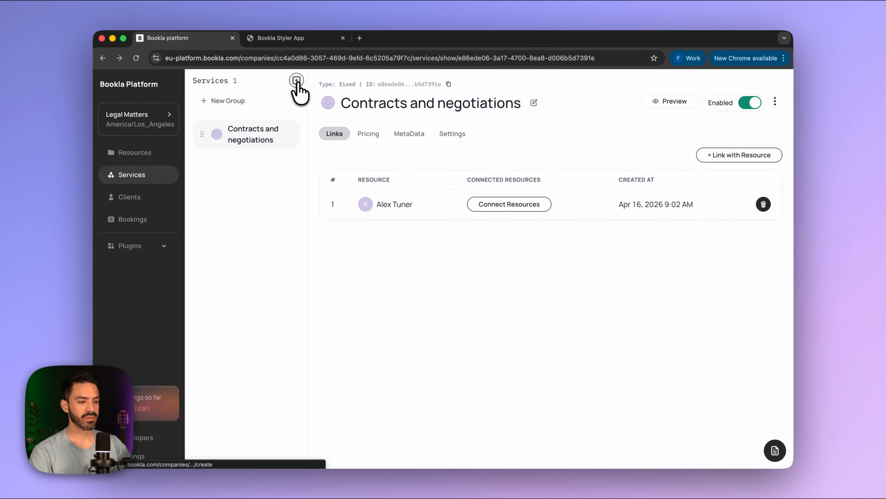
- Start a new service and copy the 'Corporate and governance' title from Framer CMS
click(296, 81)
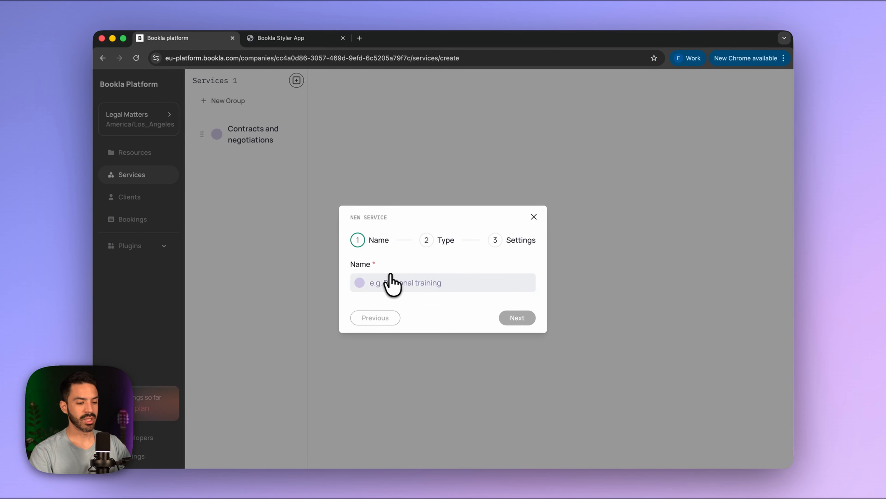
mouse_move(431, 467)
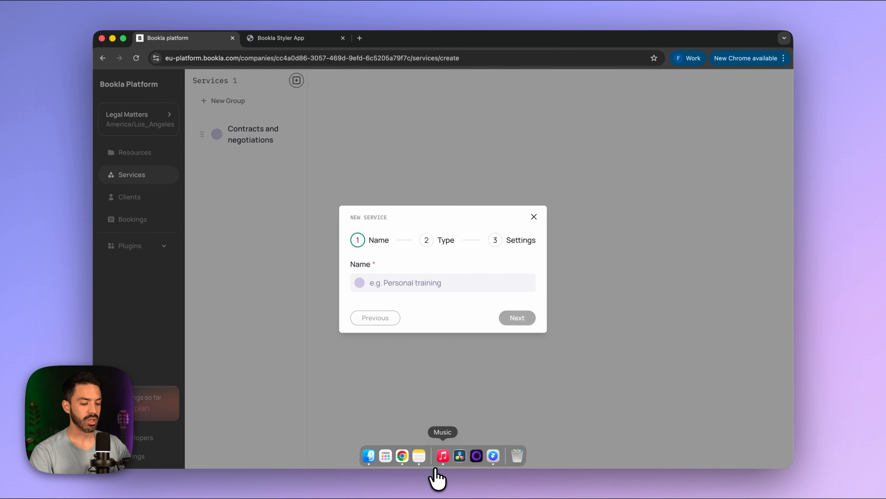
click(492, 458)
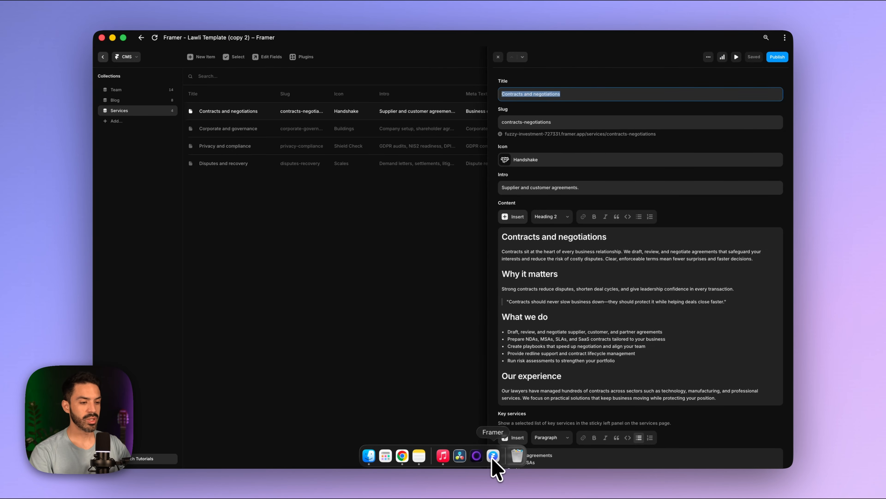
click(231, 128)
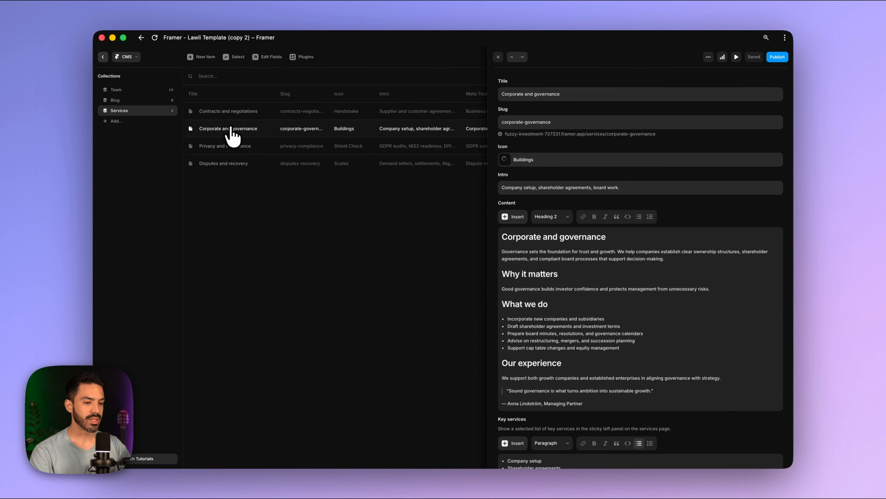
click(583, 97)
key(super+c)
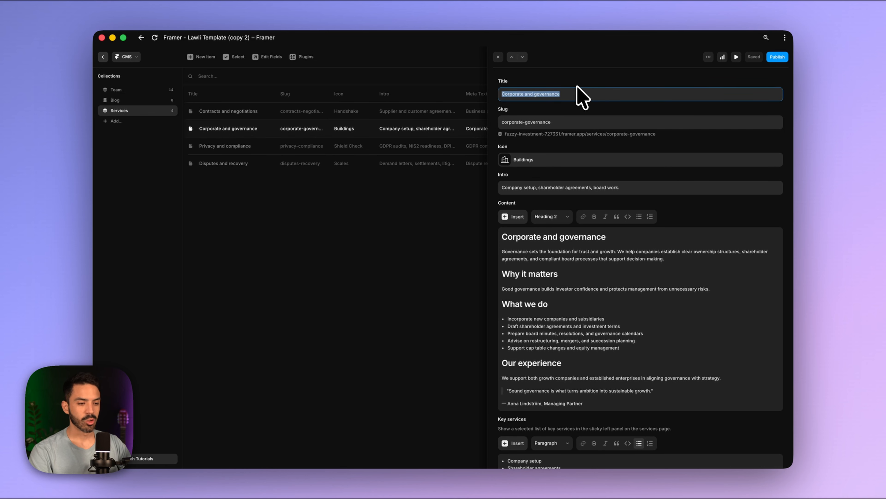
- Create 'Corporate and governance' as a fixed one-hour, instant-booking service
mouse_move(535, 465)
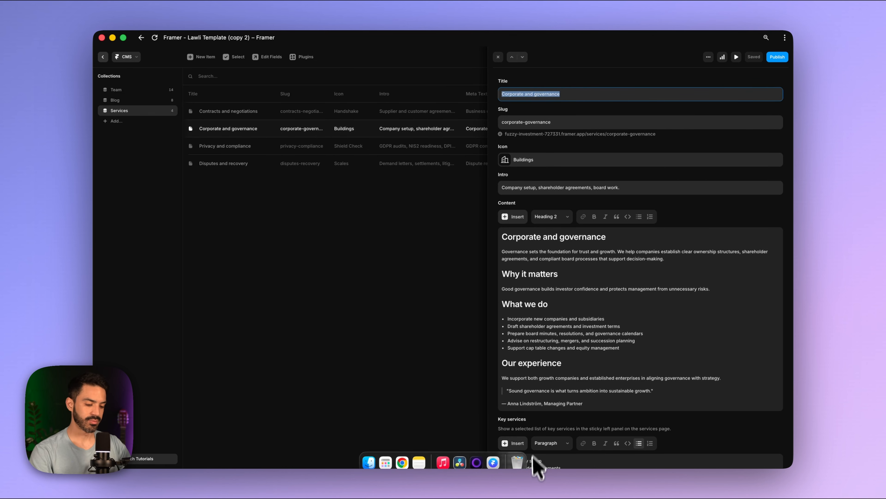
click(405, 461)
click(442, 283)
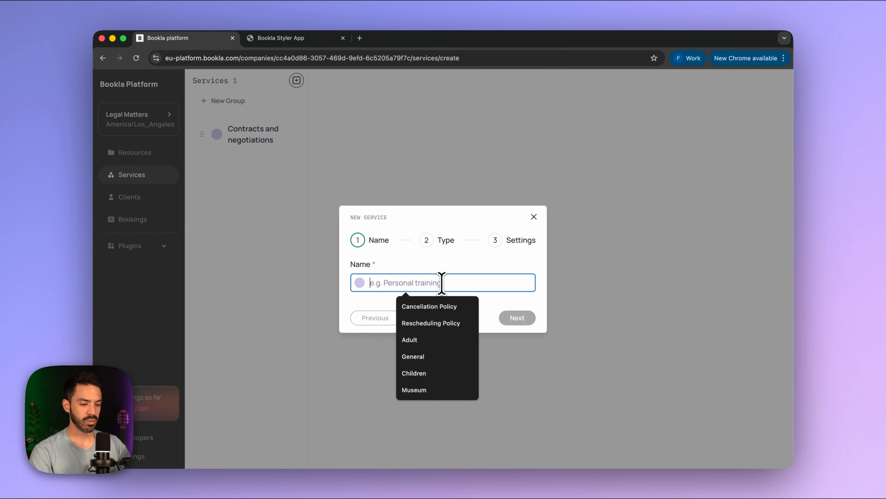
key(super+v)
click(522, 317)
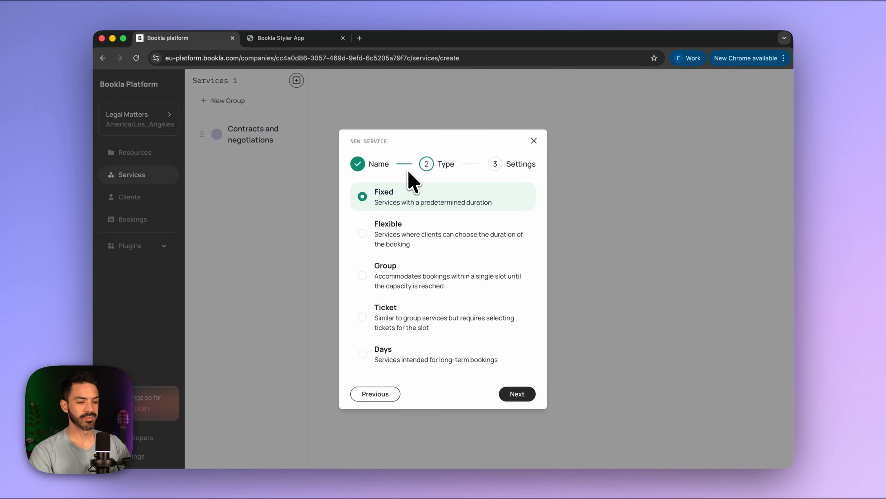
click(522, 394)
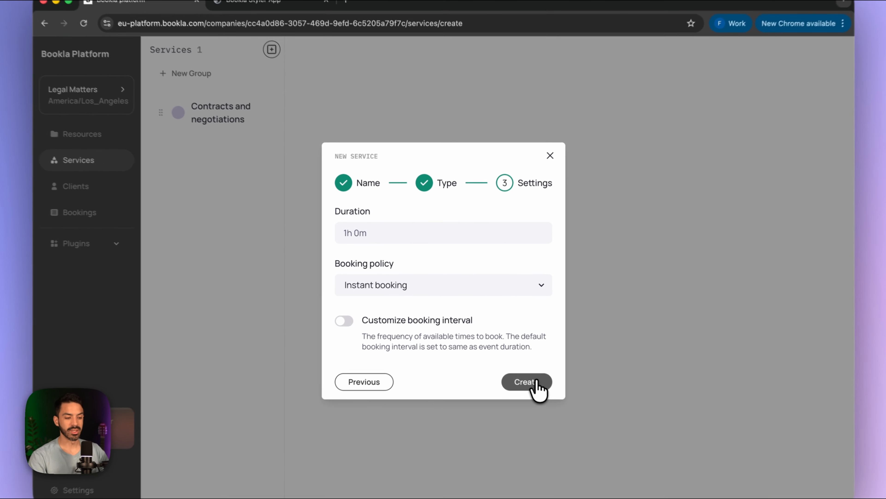
click(523, 365)
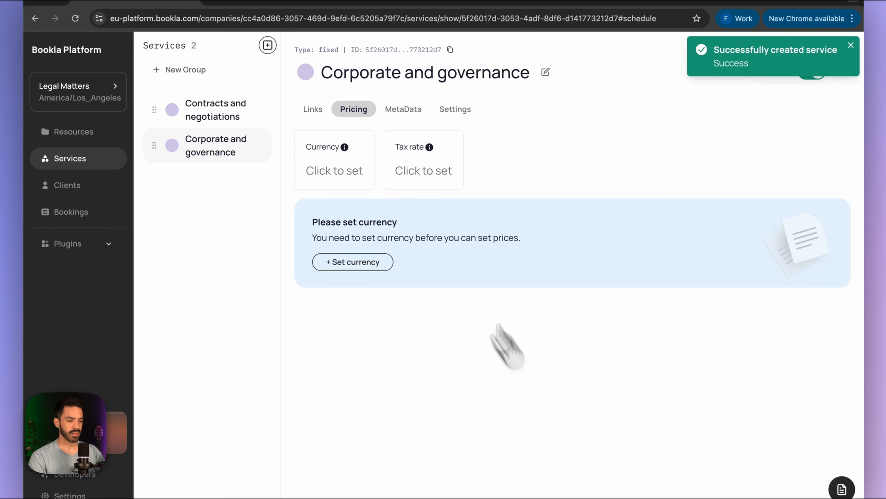
- Set the service currency to US dollar with a 10% inclusive tax rate
click(325, 175)
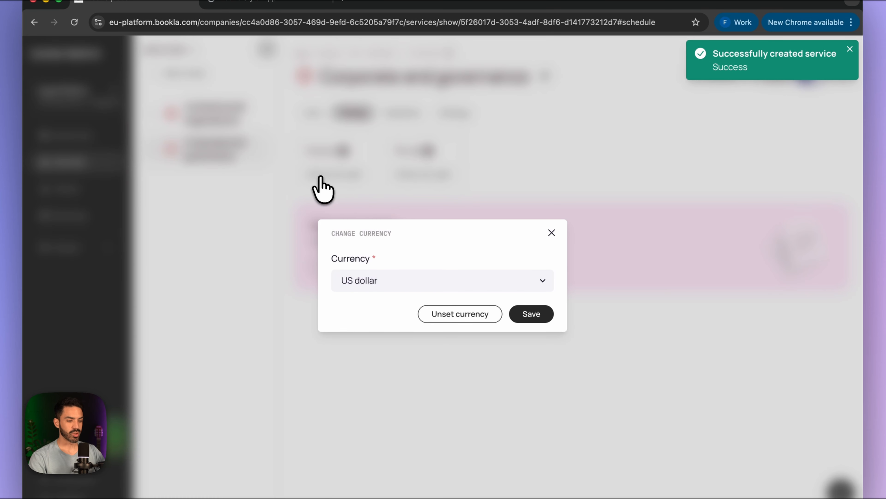
click(534, 312)
click(413, 178)
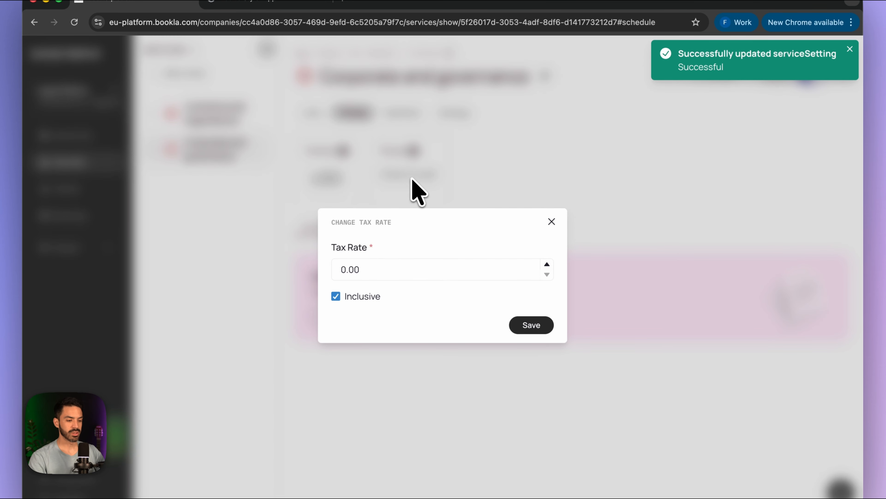
click(341, 271)
text(1)
click(526, 328)
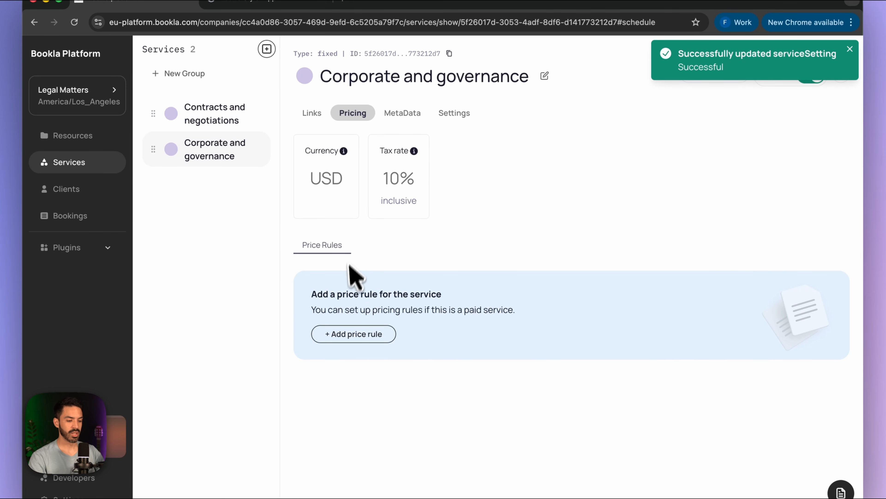
- Add a price rule of 170.00
click(363, 335)
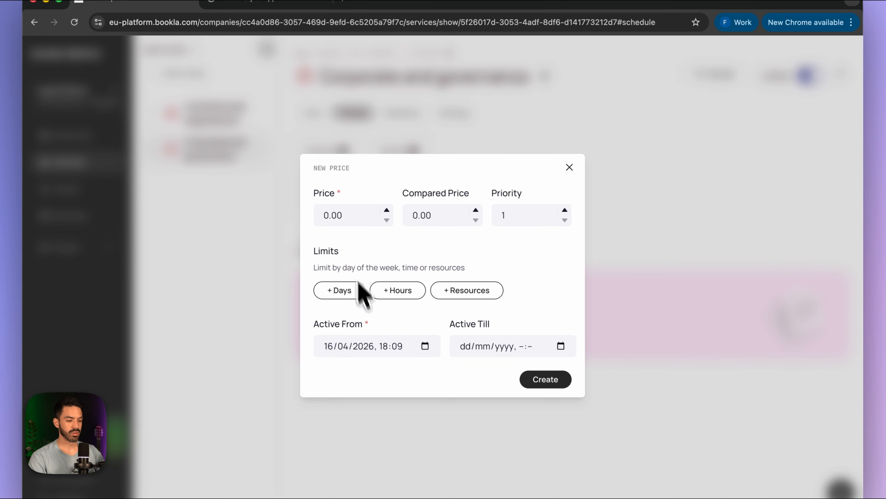
click(322, 217)
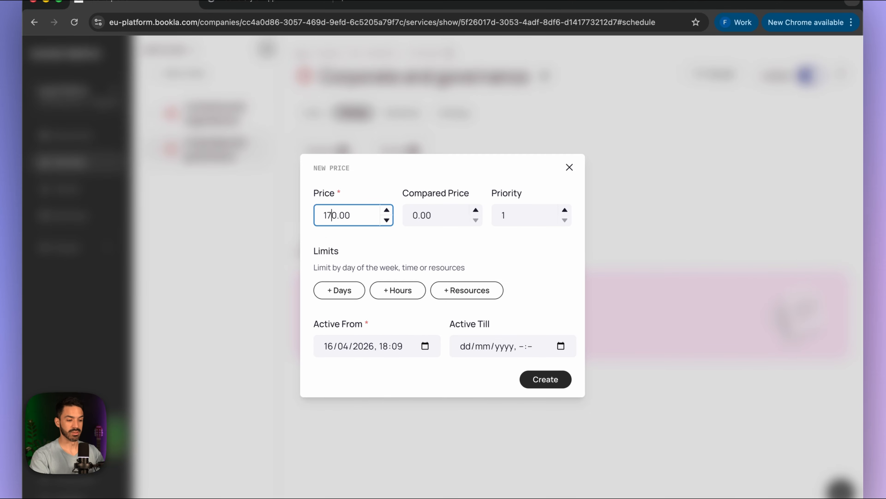
click(541, 374)
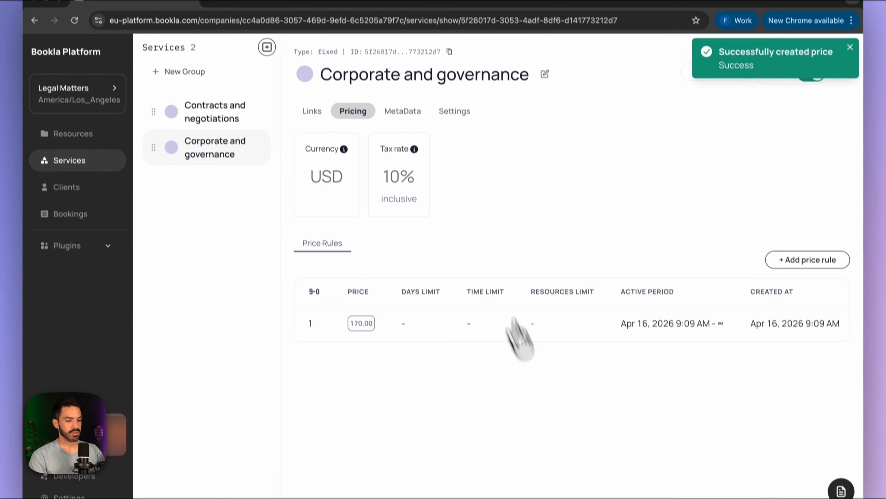
- Create a fixed service named 'Privacy and compliance', with the title copied from Framer CMS
click(271, 73)
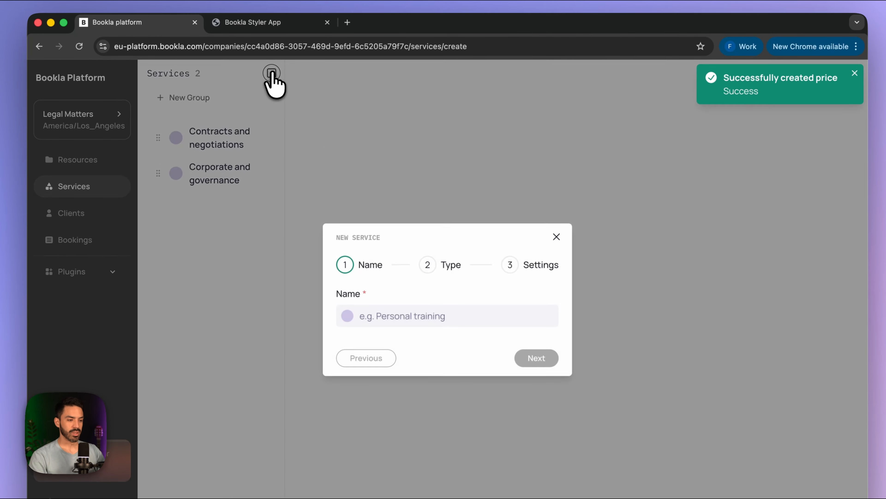
click(512, 475)
triple_click(505, 84)
key(ctrl+c)
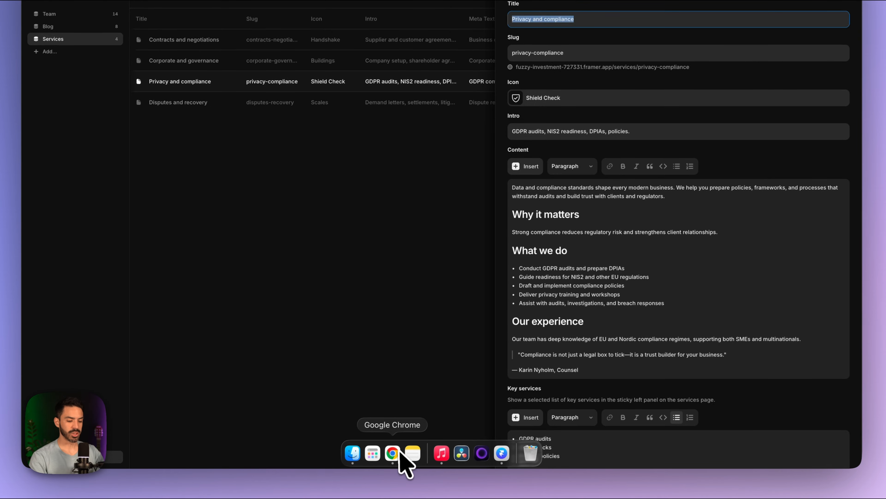
click(397, 455)
click(395, 254)
key(ctrl+v)
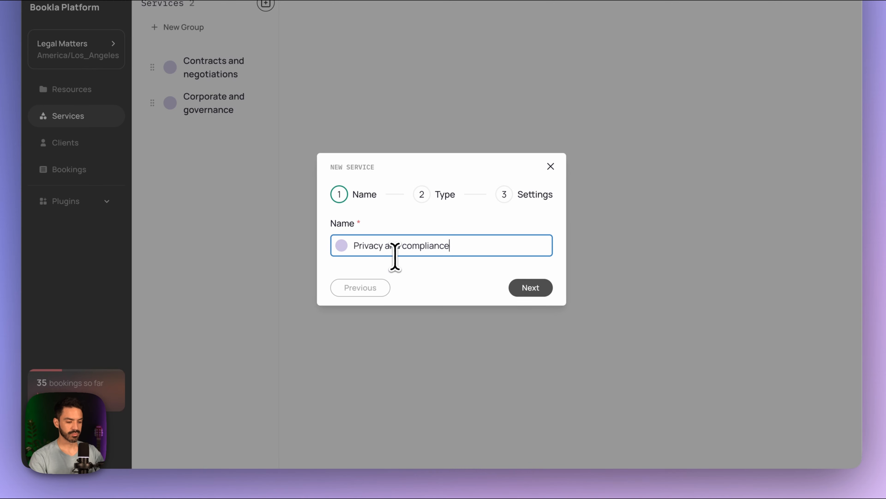
click(530, 287)
click(530, 407)
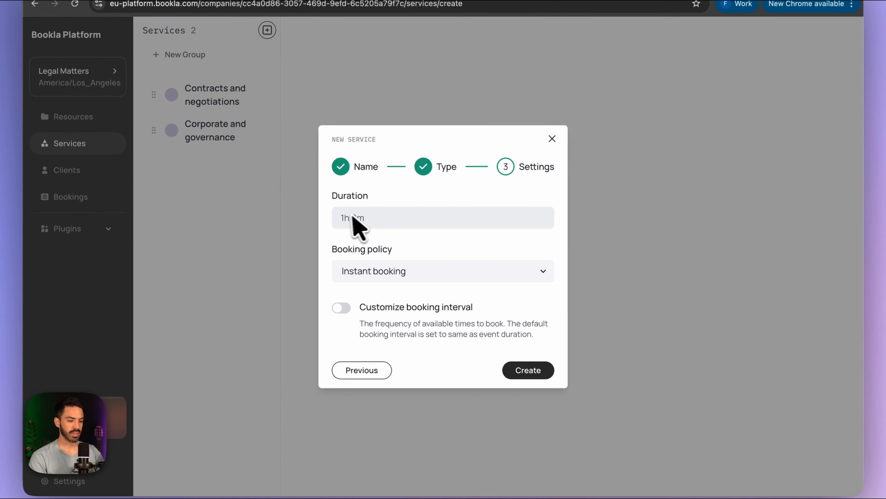
click(525, 373)
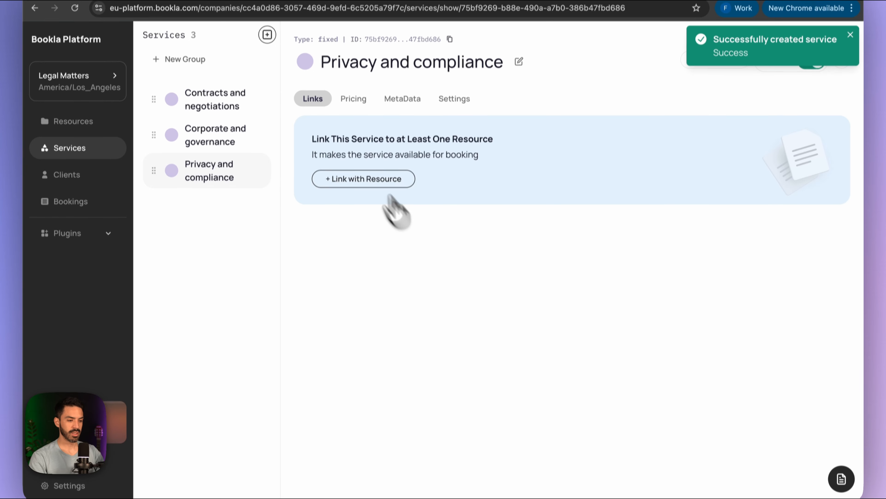
- Price Privacy and compliance in US dollars with 10% tax and a 100.00 price rule
click(354, 114)
click(336, 178)
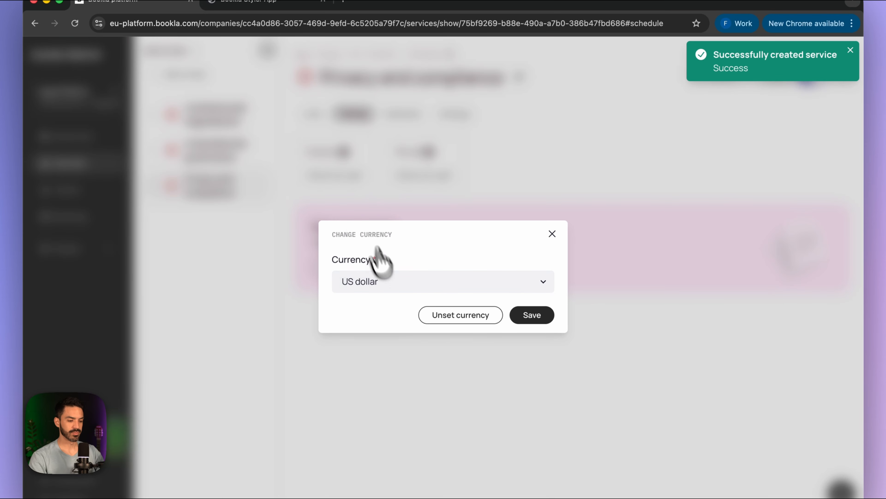
click(530, 312)
click(530, 324)
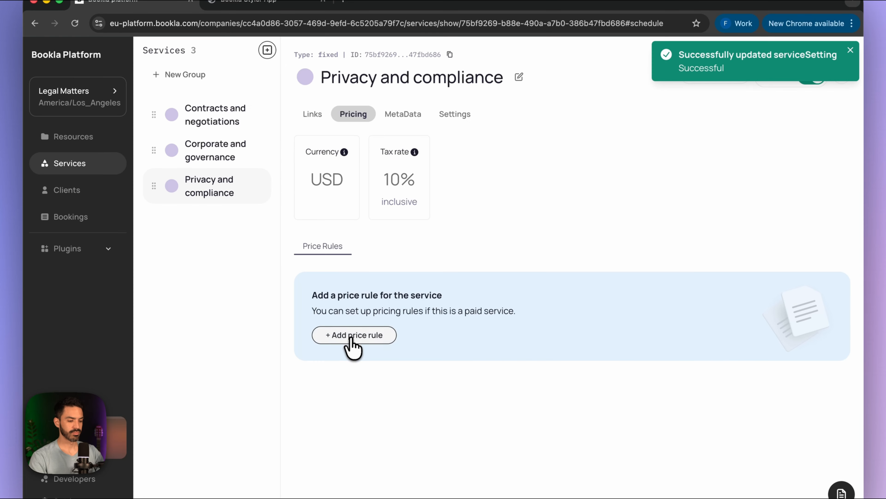
click(347, 336)
click(322, 220)
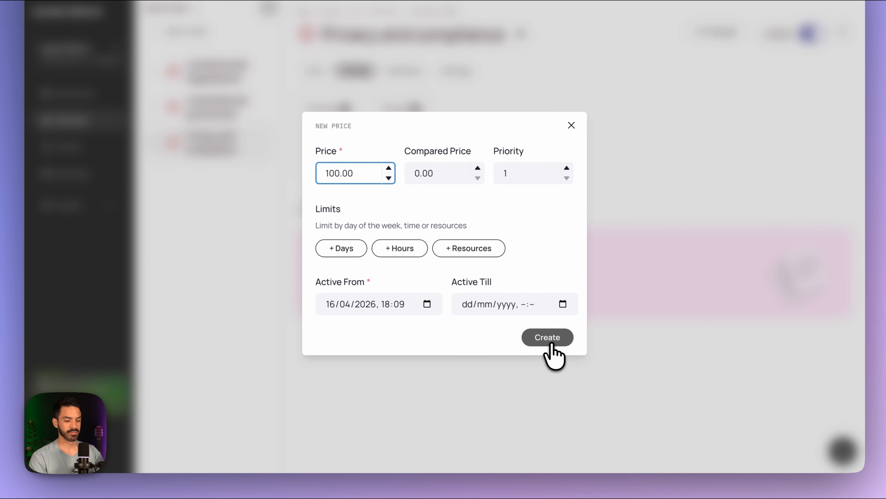
click(546, 380)
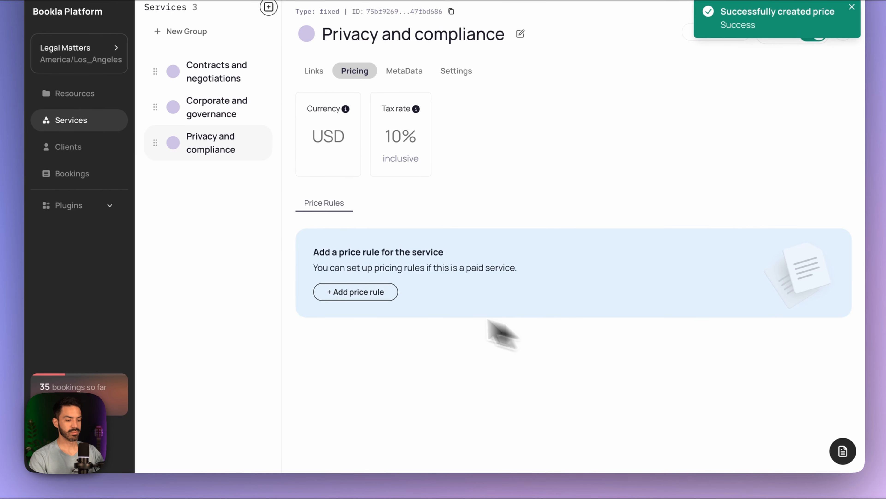
- Copy the 'Disputes and recovery' title from Framer CMS for the next service
mouse_move(414, 468)
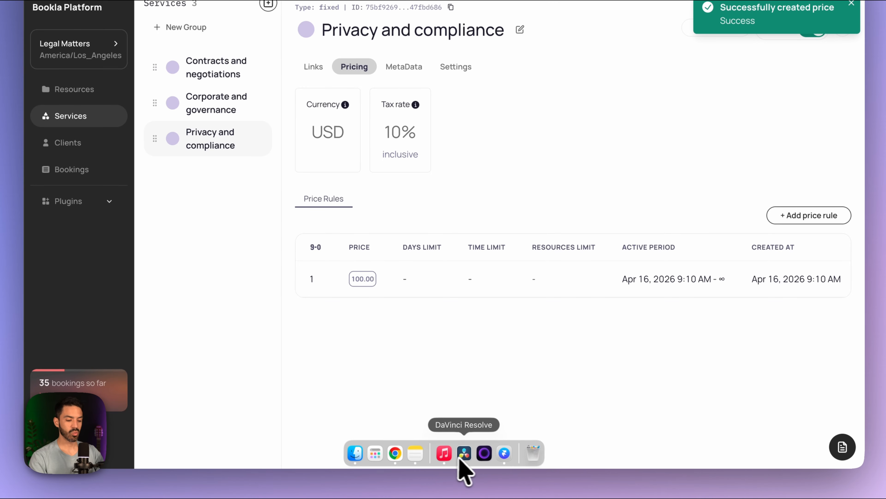
click(504, 453)
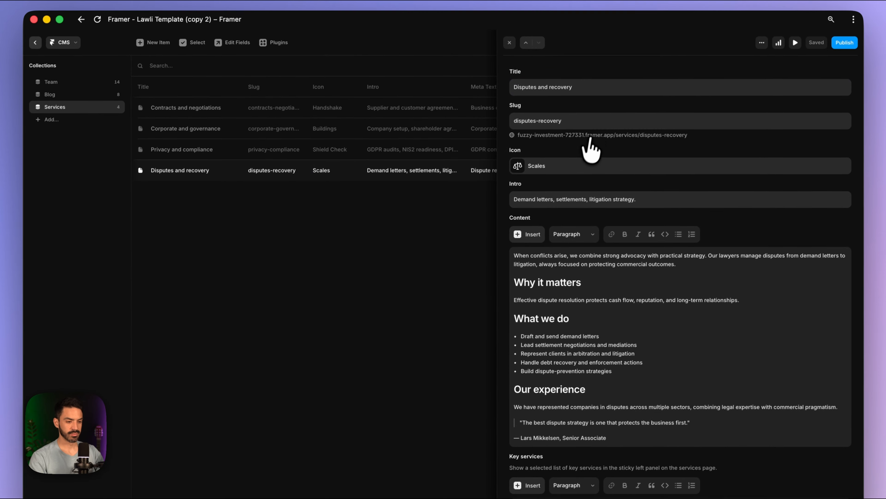
click(584, 89)
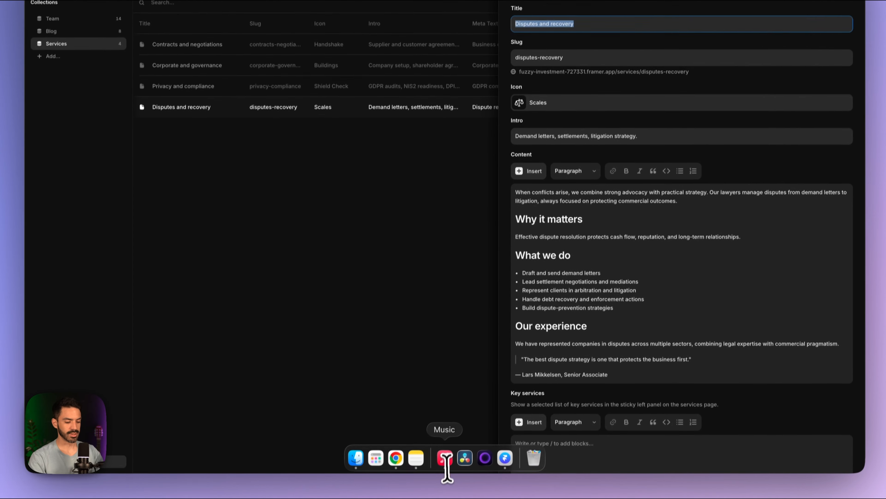
click(398, 458)
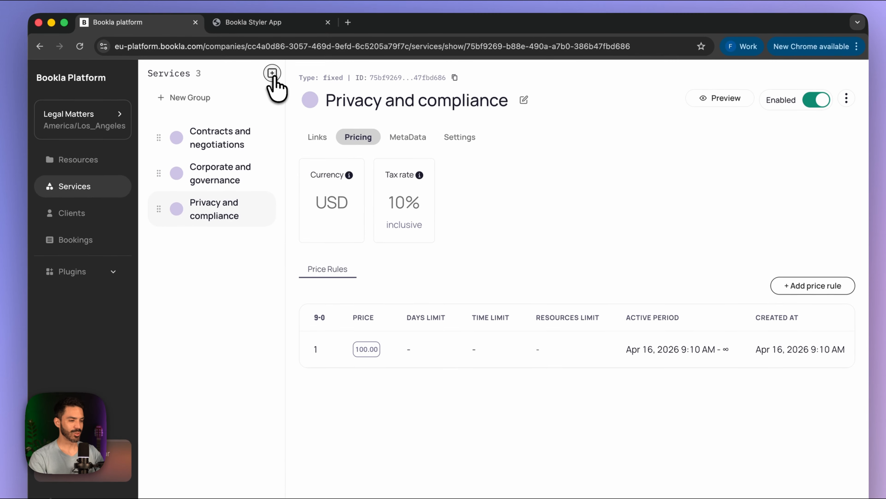
- Create the 'Disputes and recovery' fixed service with a 2-hour duration
click(272, 64)
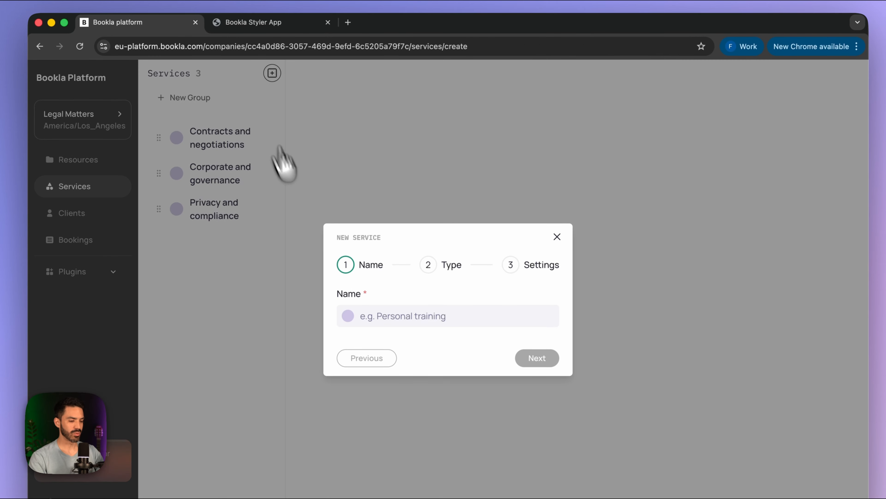
click(408, 316)
text(Disputes and recovery)
click(535, 360)
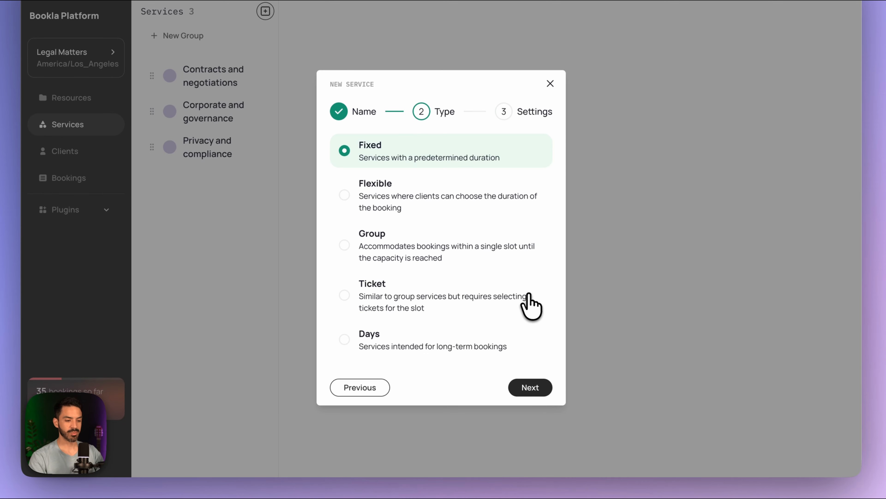
click(532, 387)
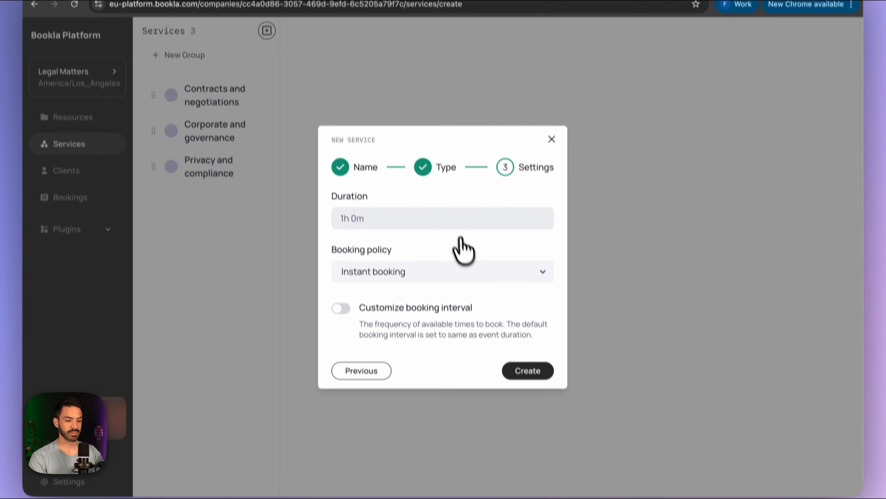
click(417, 237)
click(401, 195)
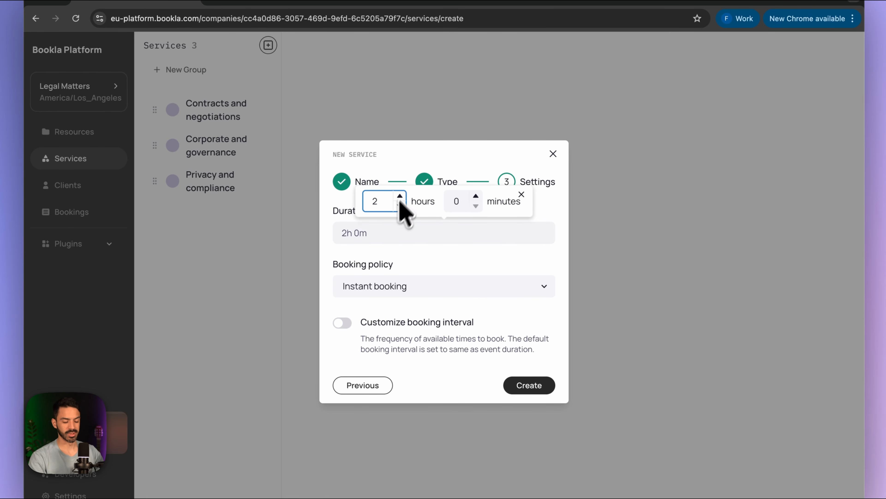
click(527, 386)
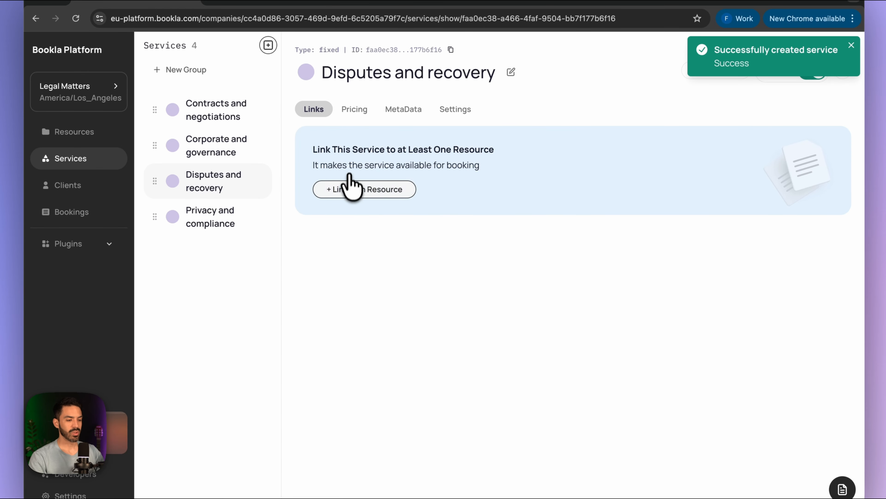
- Set Disputes and recovery's currency to US dollar and its tax rate to 10% inclusive
click(353, 111)
click(335, 173)
click(388, 281)
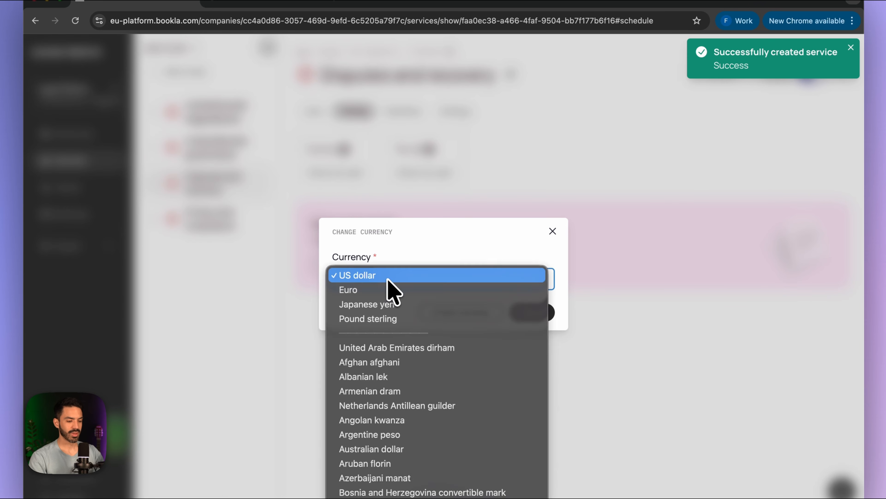
click(388, 276)
click(532, 312)
click(409, 173)
click(341, 268)
text(10.00)
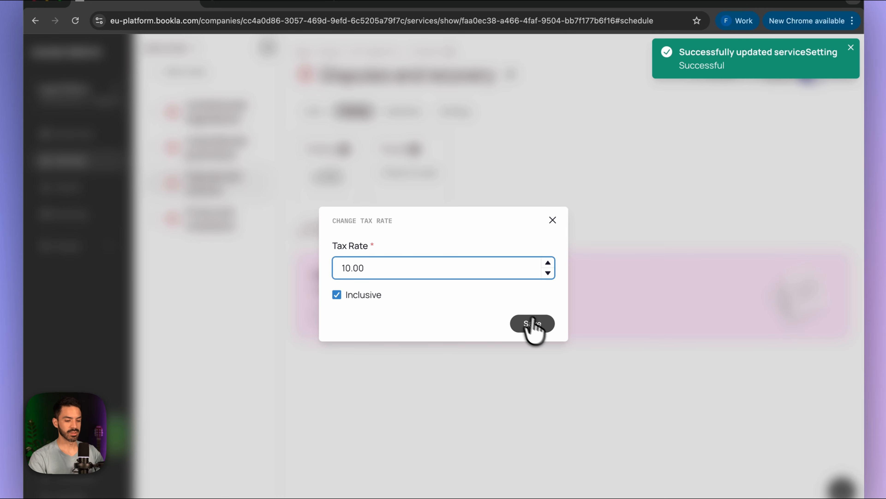
click(542, 327)
- Add a price rule of 200.00
click(360, 330)
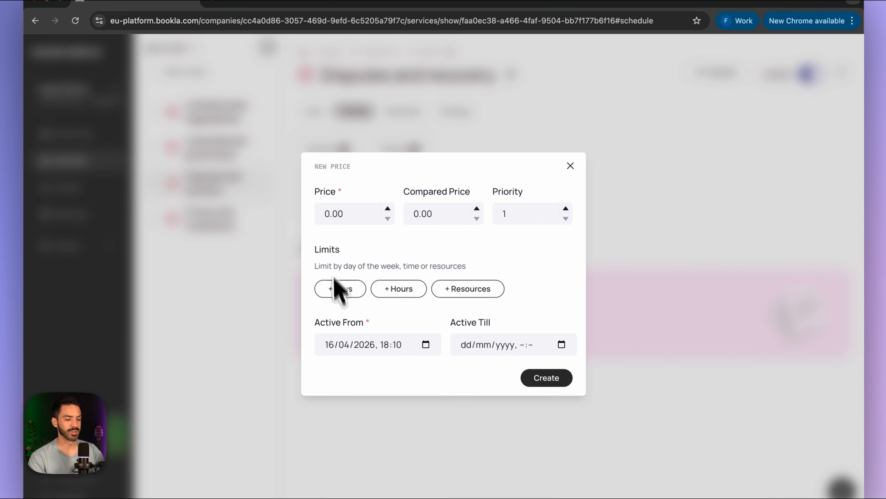
click(325, 217)
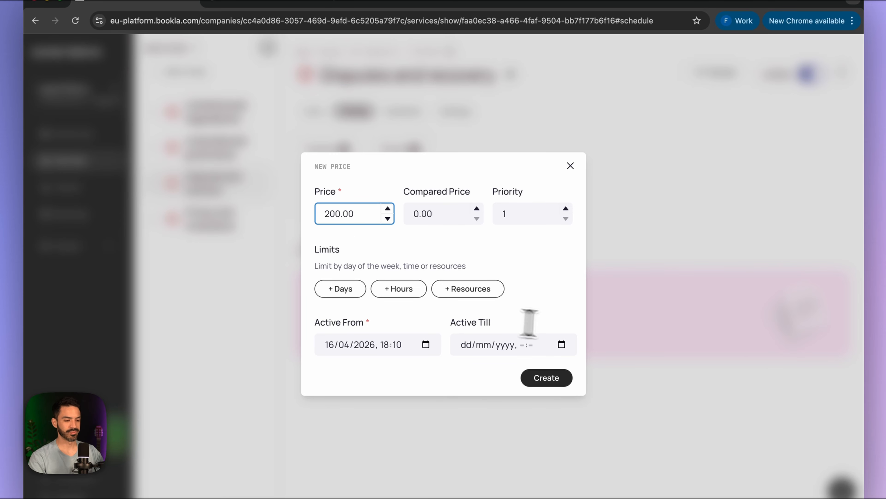
click(546, 377)
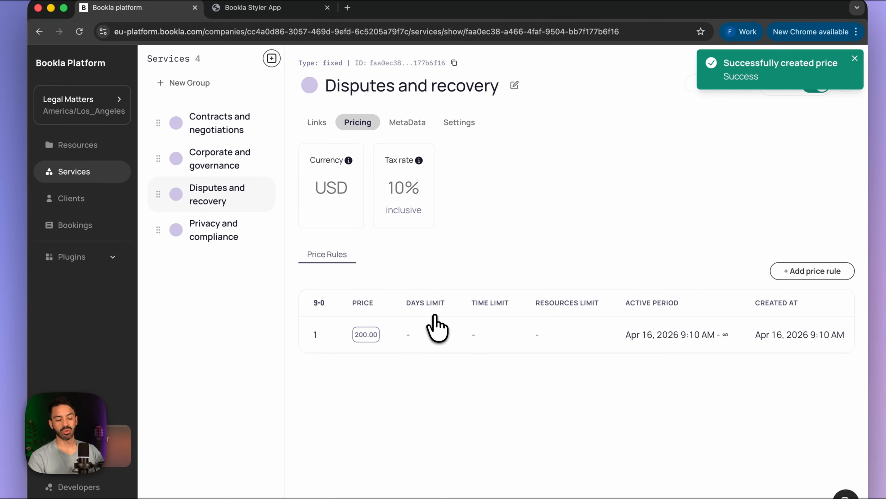
- In Resources, add a new staff resource, entering the person's name
click(102, 149)
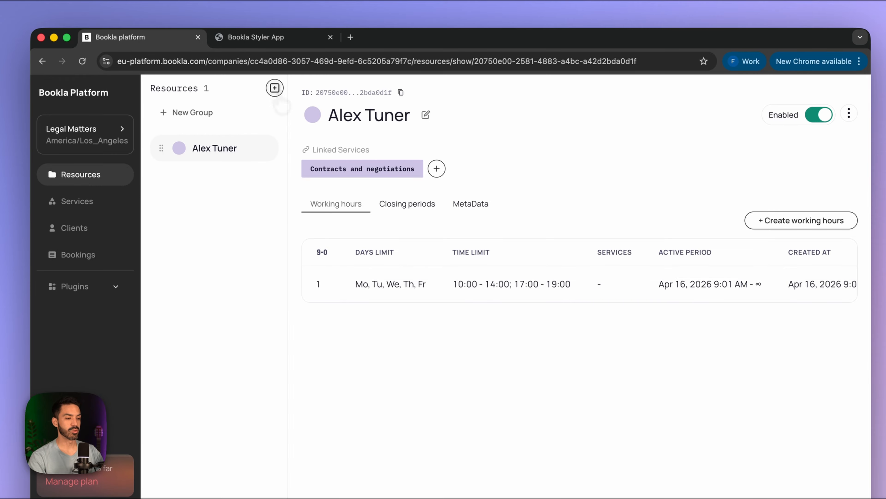
click(275, 88)
click(402, 292)
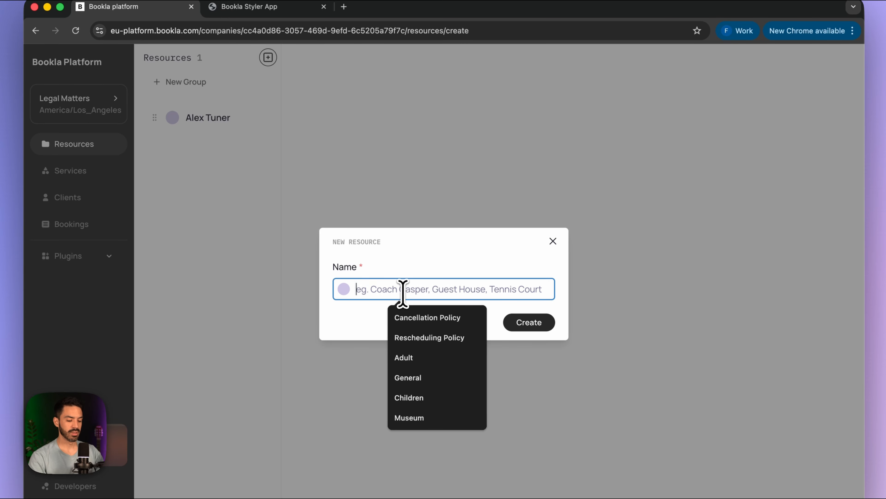
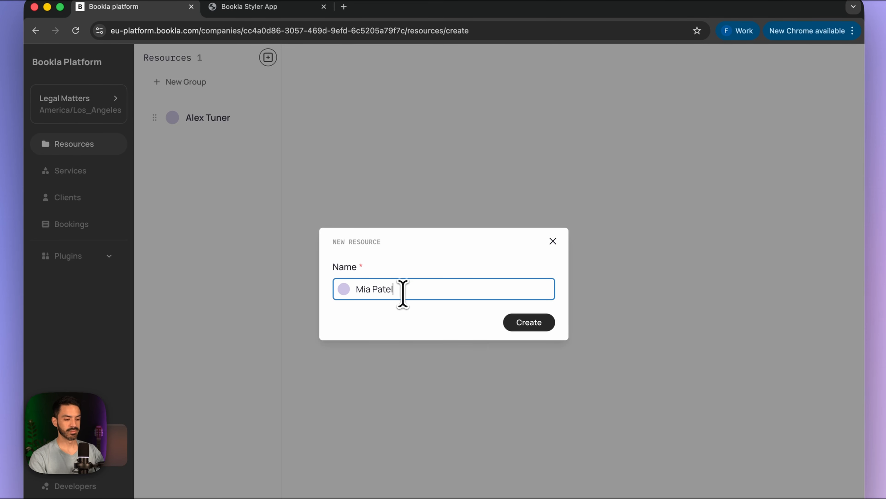
click(531, 324)
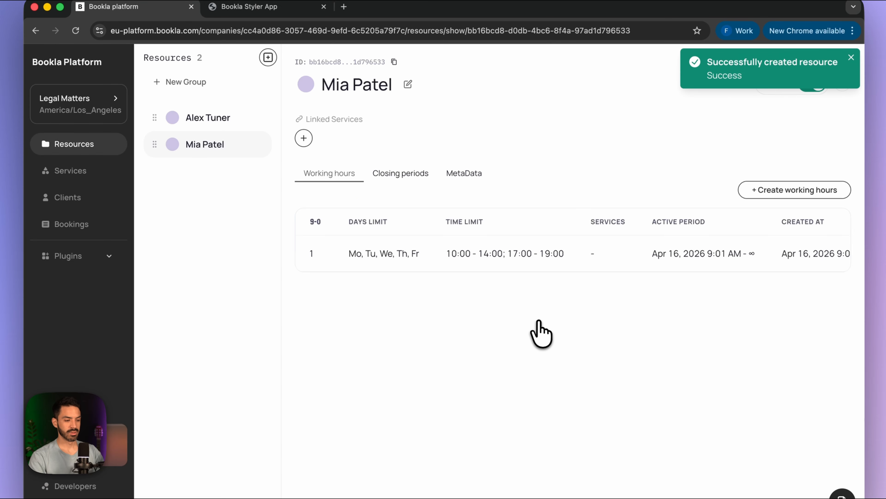
- Add another staff resource by name, bringing the Resources list to three people
click(269, 60)
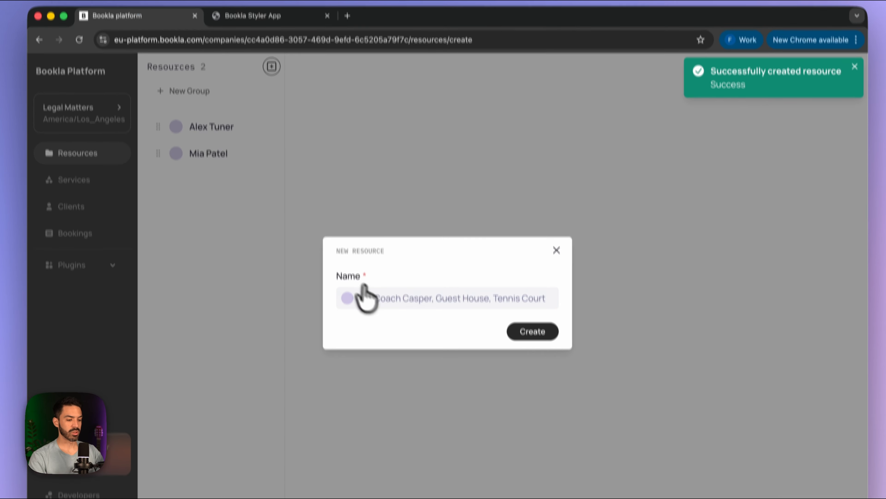
click(377, 301)
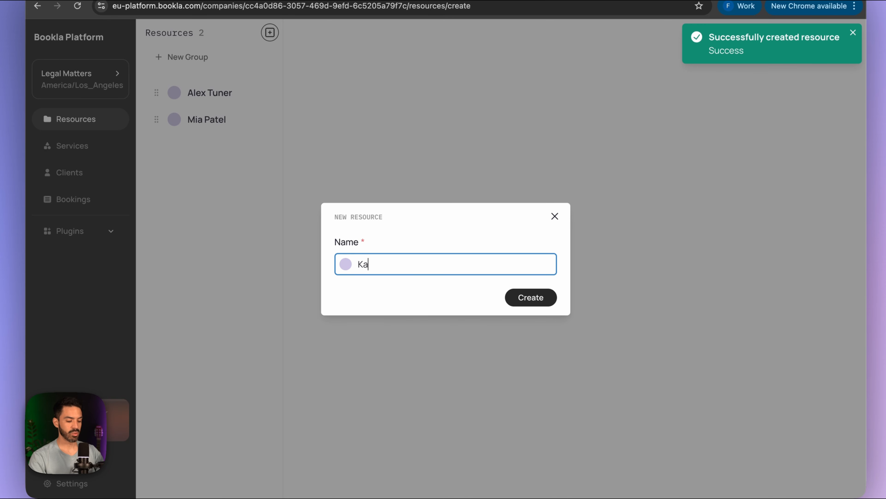
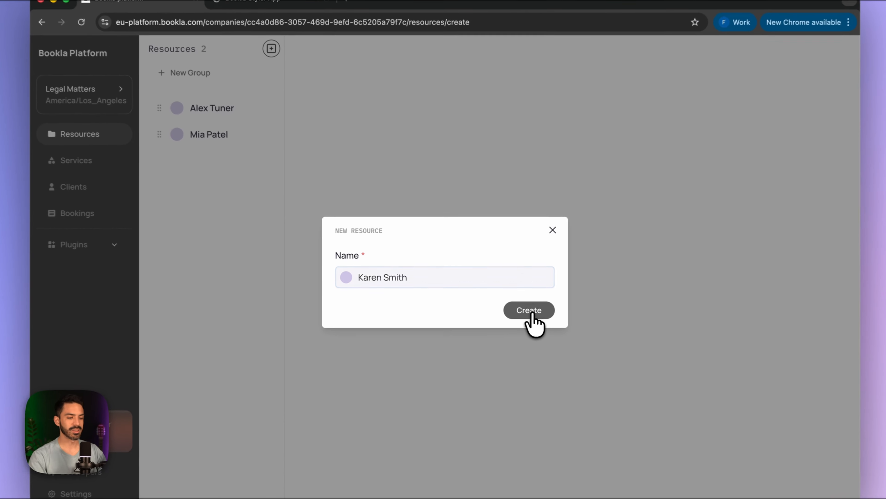
click(517, 305)
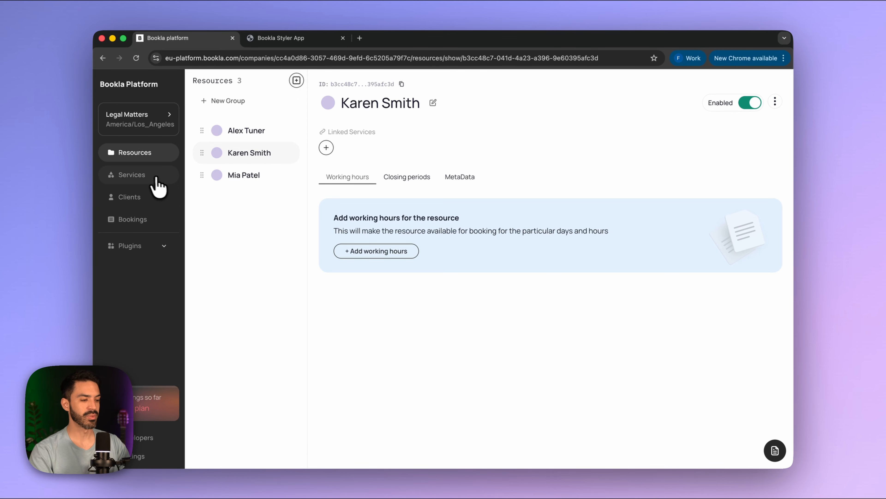
click(146, 177)
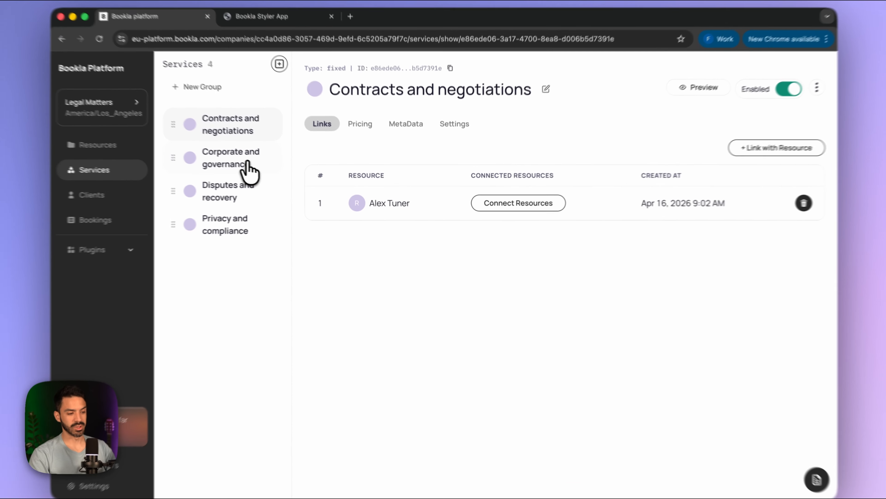
- Link Corporate and governance to the original staff resource
click(270, 168)
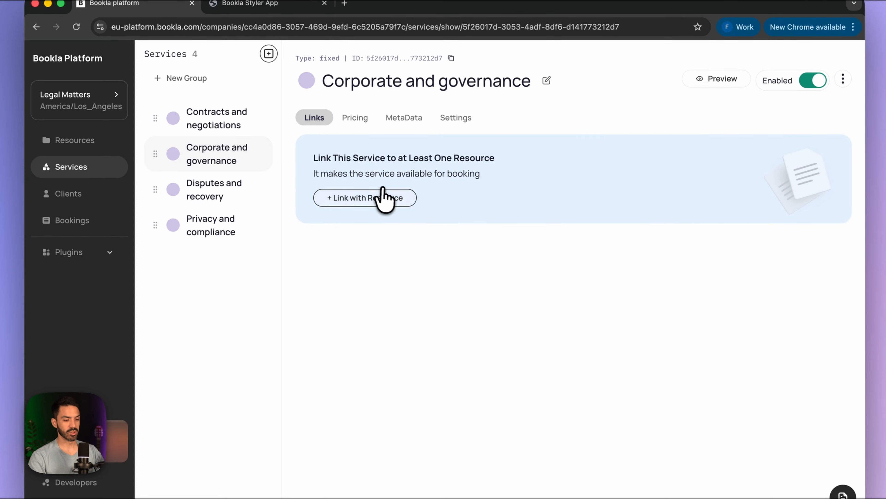
click(389, 201)
click(308, 294)
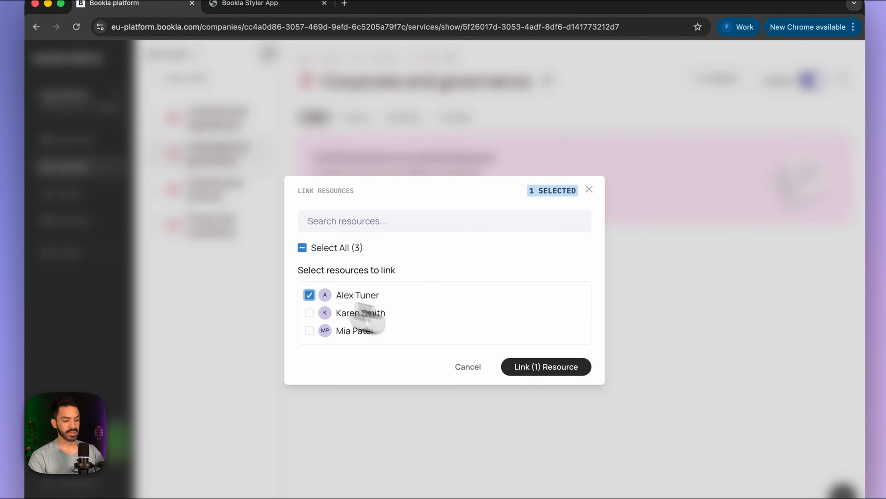
click(558, 367)
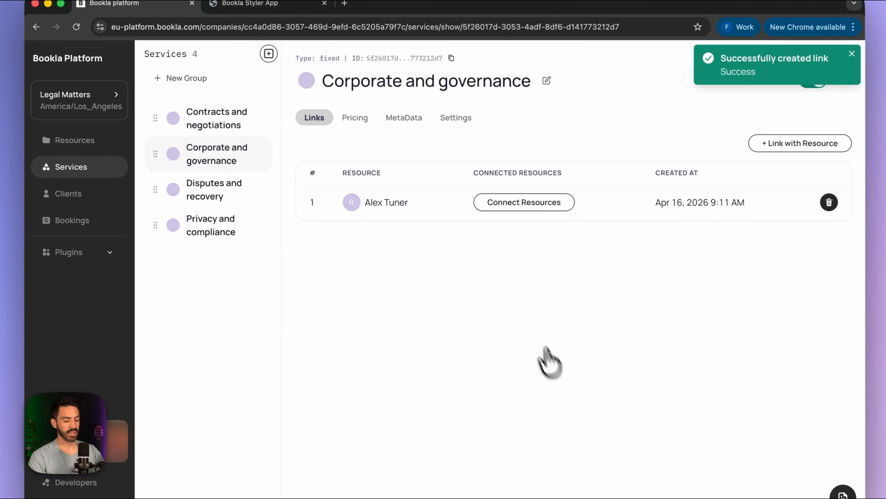
- Link Disputes and recovery and Privacy and compliance to the first new resource
click(223, 195)
click(356, 199)
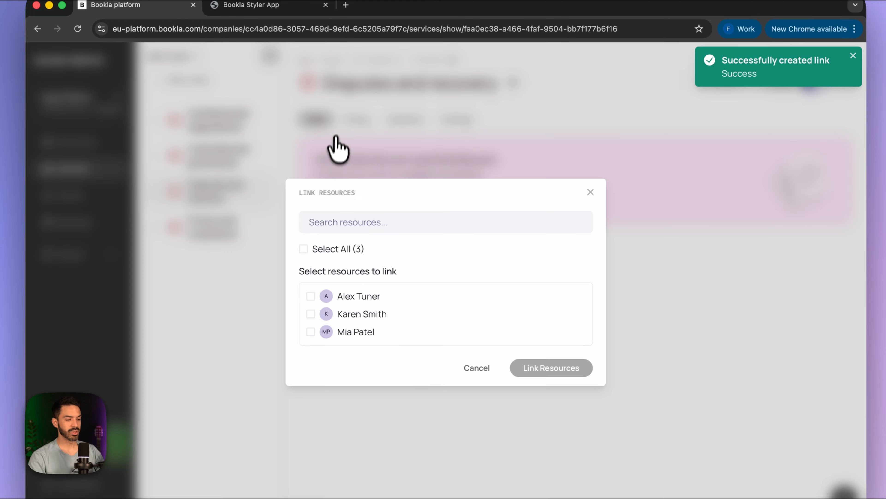
click(310, 333)
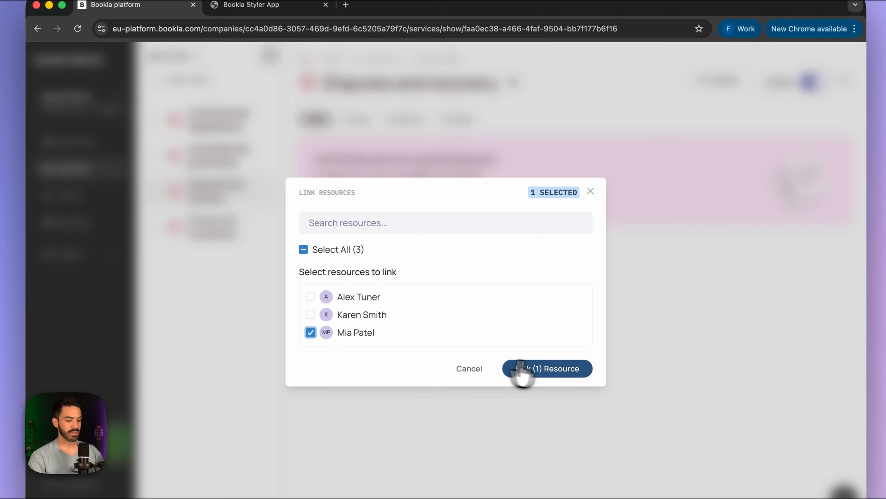
click(554, 371)
click(212, 235)
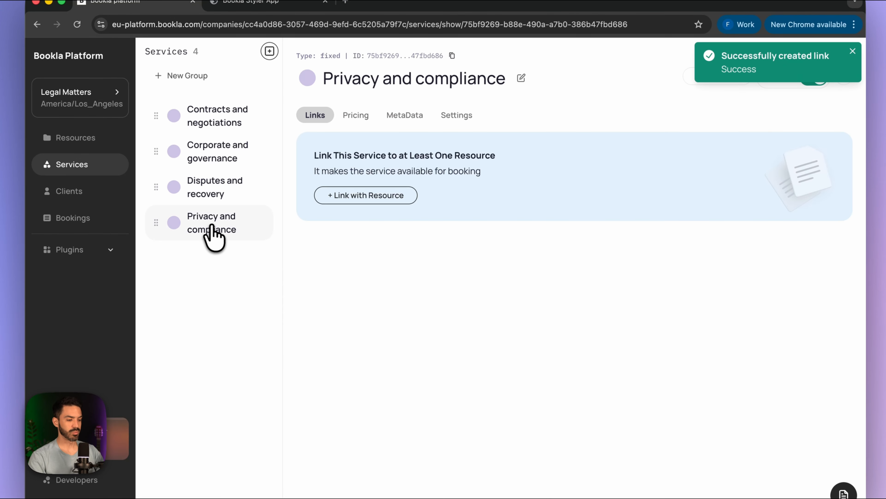
click(362, 194)
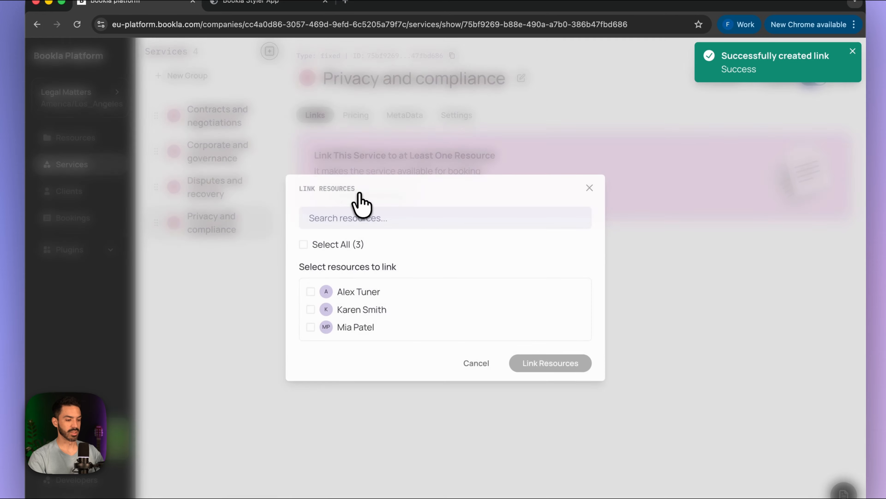
click(309, 327)
click(530, 363)
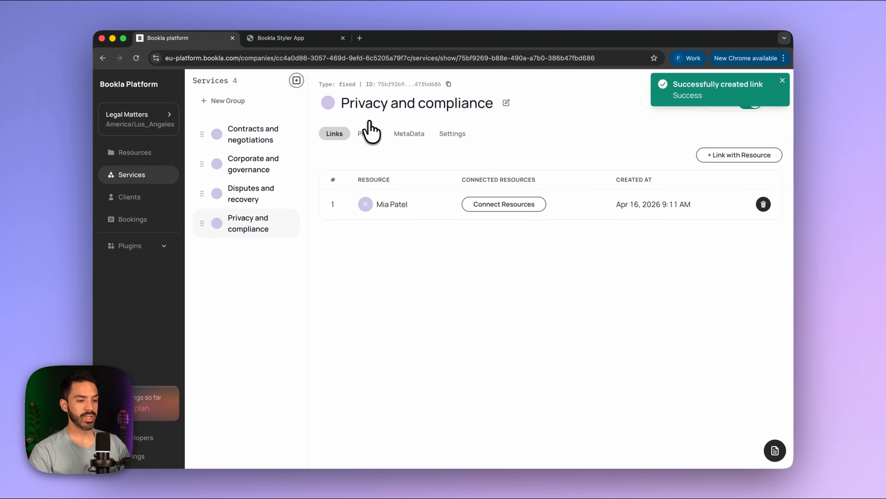
click(140, 153)
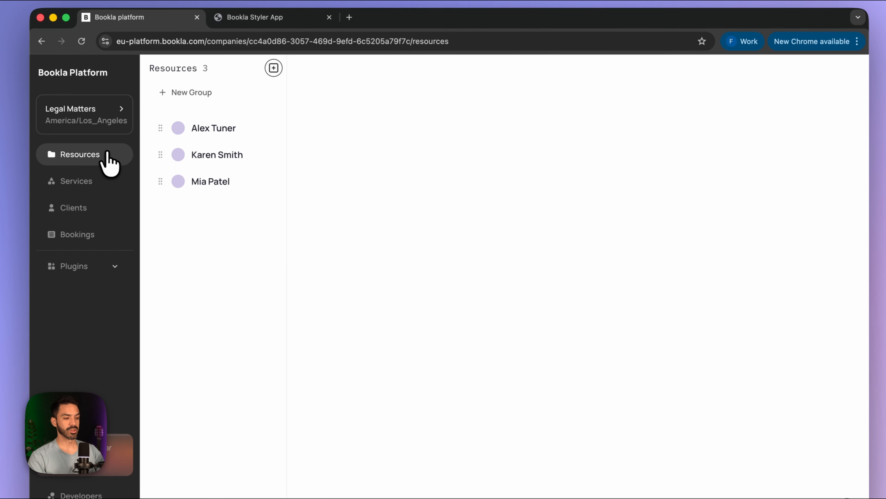
- Give one resource Monday–Friday hours of 10:00–14:00 and 16:00–18:00
click(232, 158)
click(231, 180)
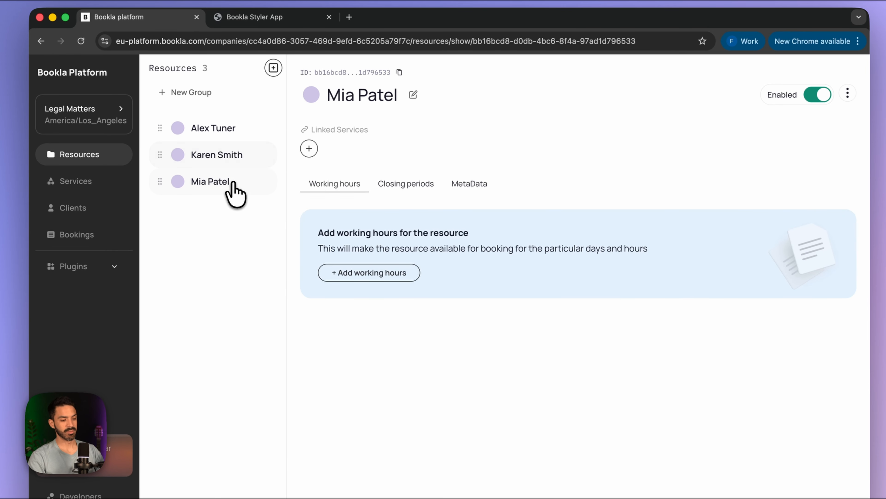
click(233, 157)
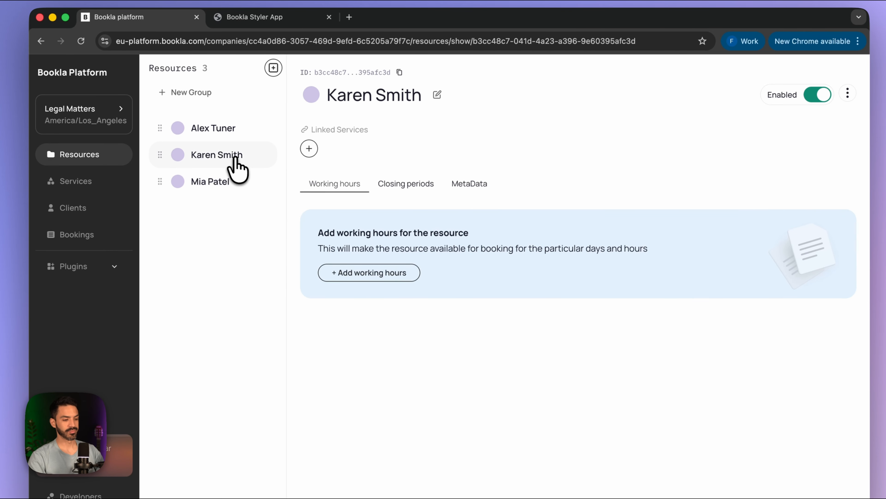
click(363, 274)
click(334, 221)
click(365, 223)
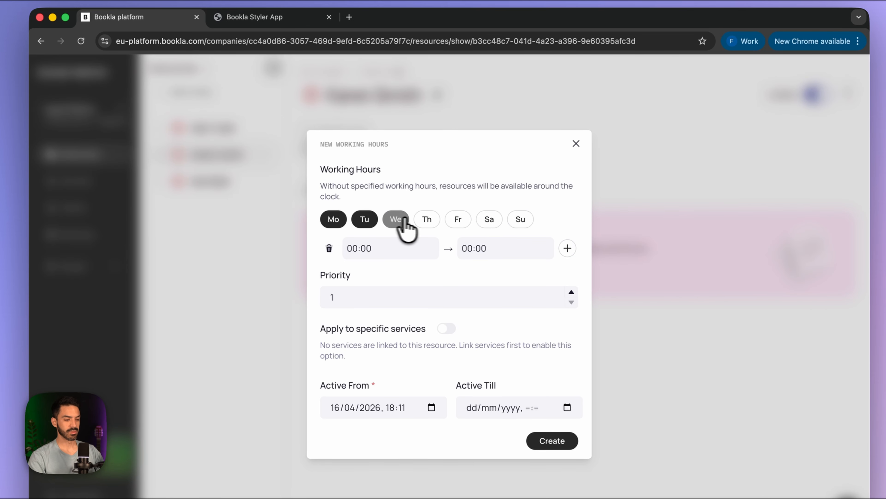
click(398, 224)
click(426, 222)
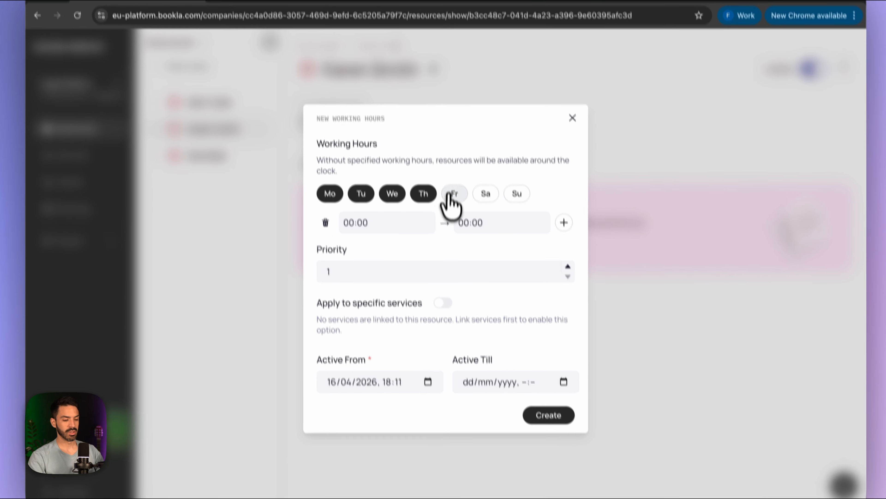
click(450, 194)
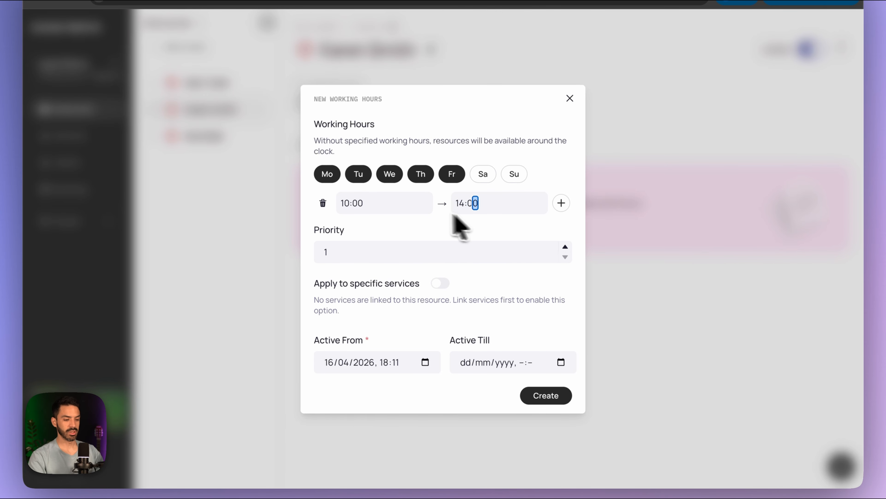
click(561, 203)
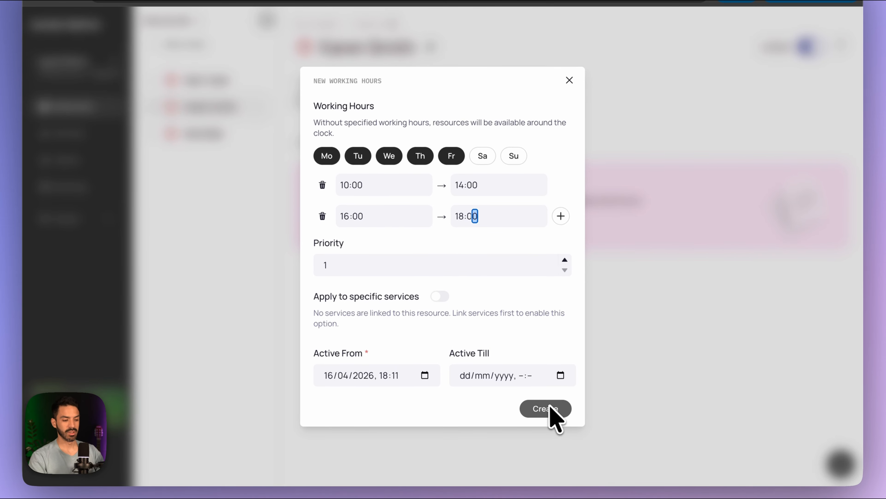
click(547, 412)
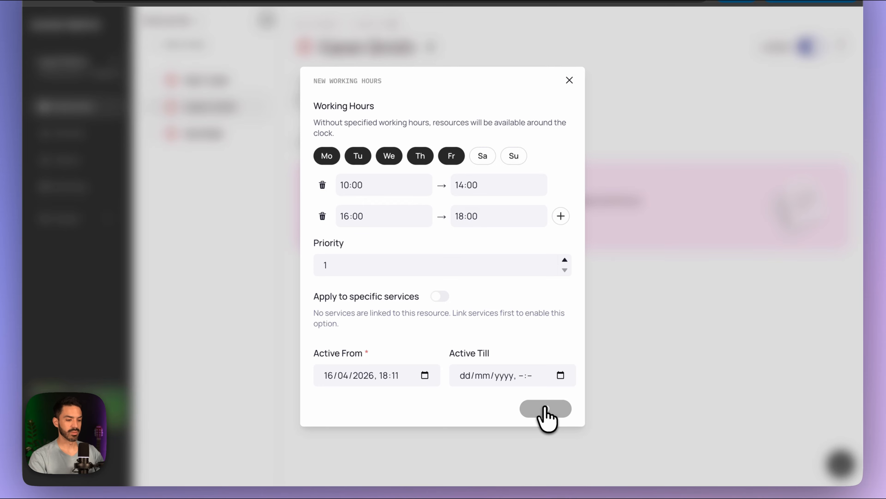
- Give the other resource working hours of 08:00–16:00
click(208, 136)
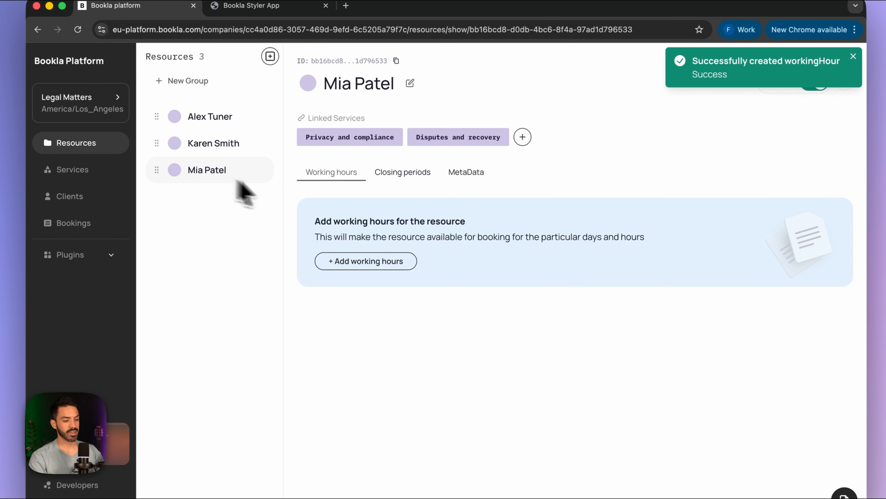
click(360, 263)
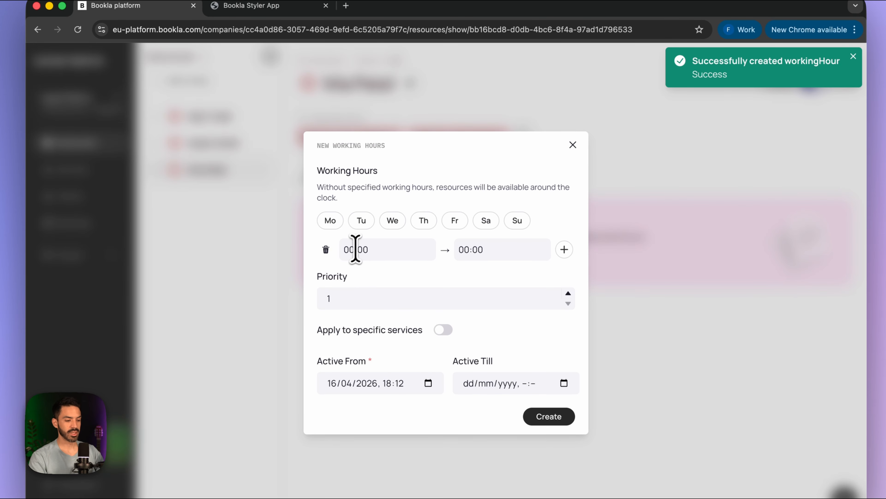
text(800)
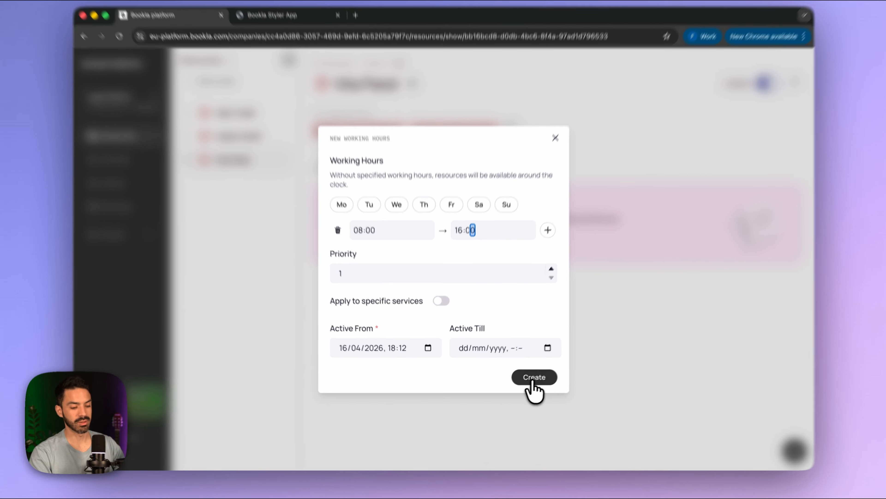
click(529, 380)
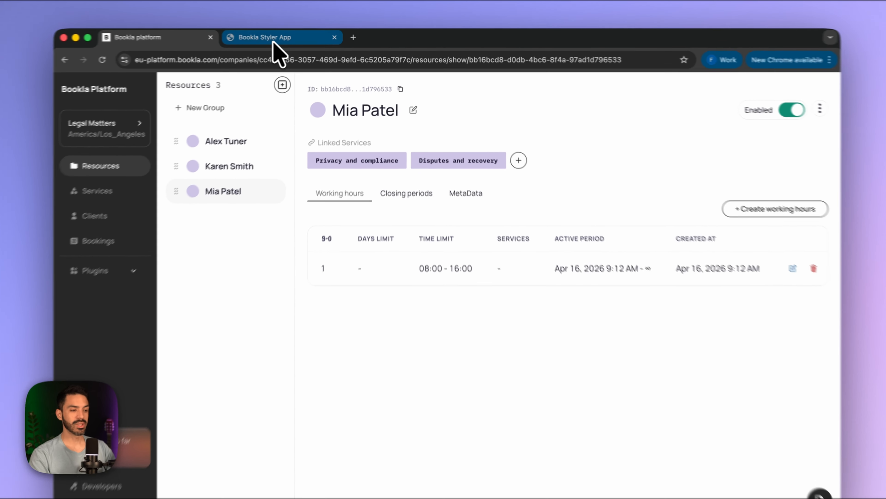
- In the booking preview, check Contracts and negotiations times for Friday 17 and Monday 20
click(274, 42)
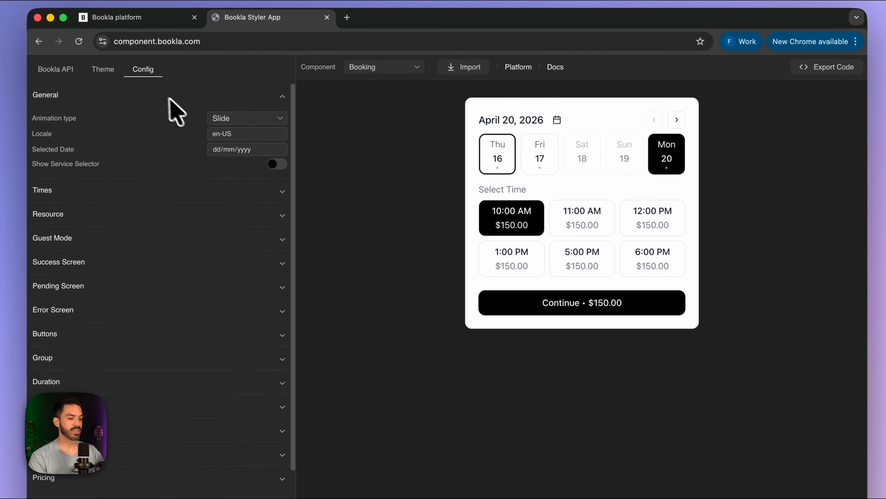
click(277, 164)
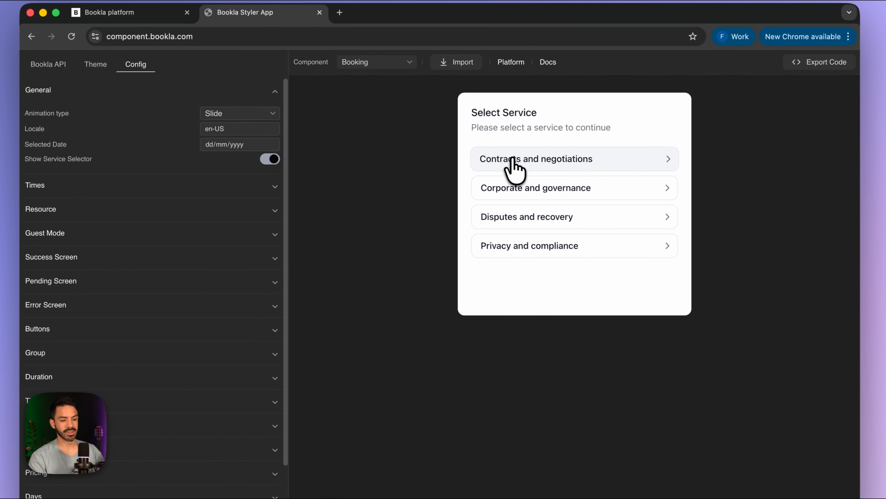
click(546, 160)
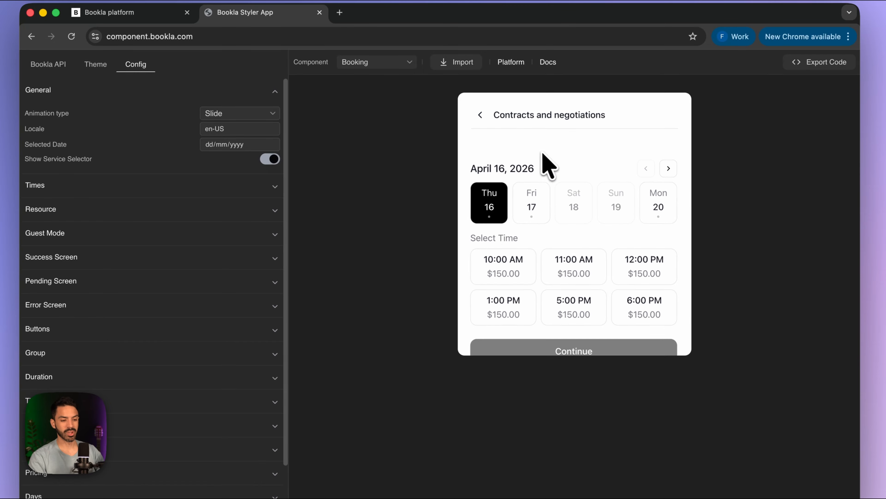
click(533, 195)
click(658, 188)
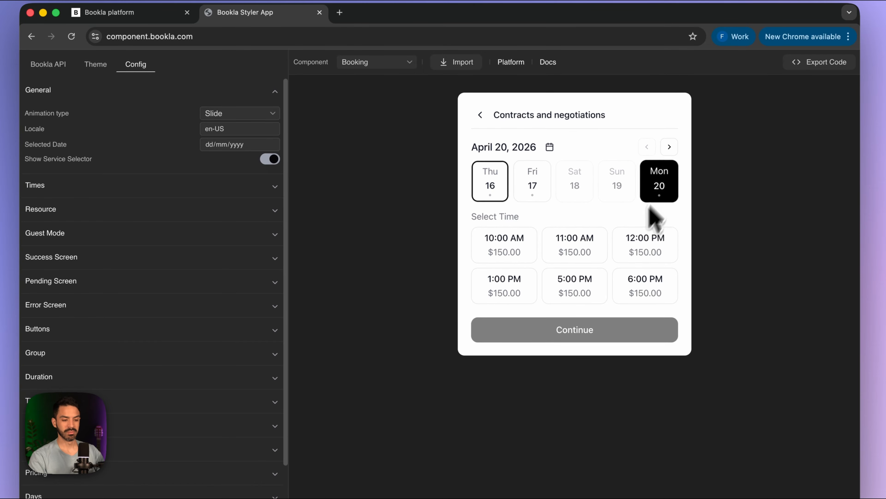
click(480, 115)
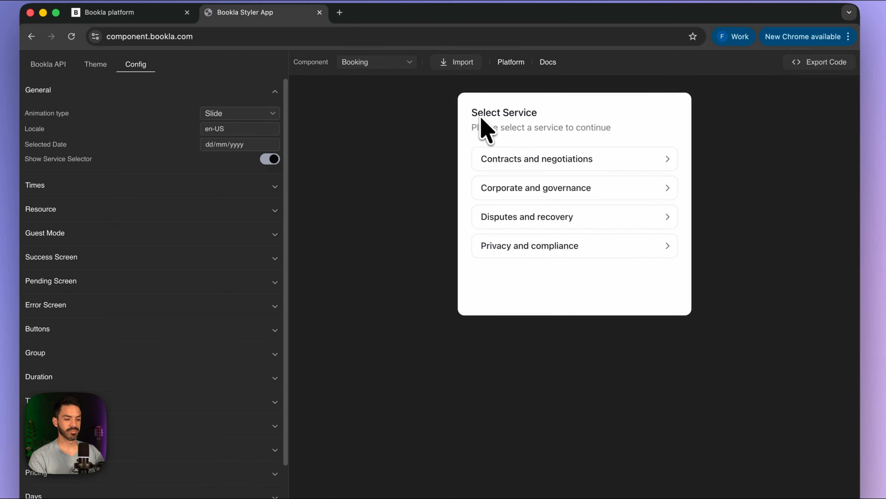
- Check Corporate and governance availability across Thursday 16 through Monday 20, including the weekend
click(517, 188)
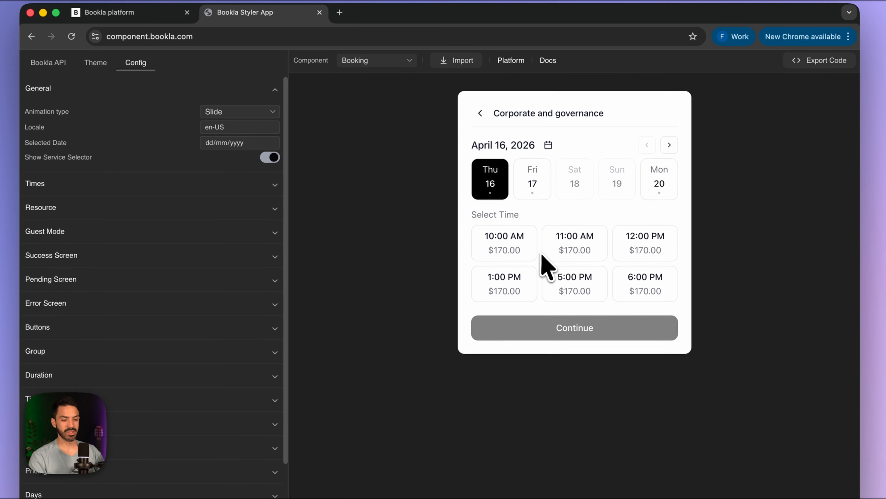
click(660, 196)
click(513, 195)
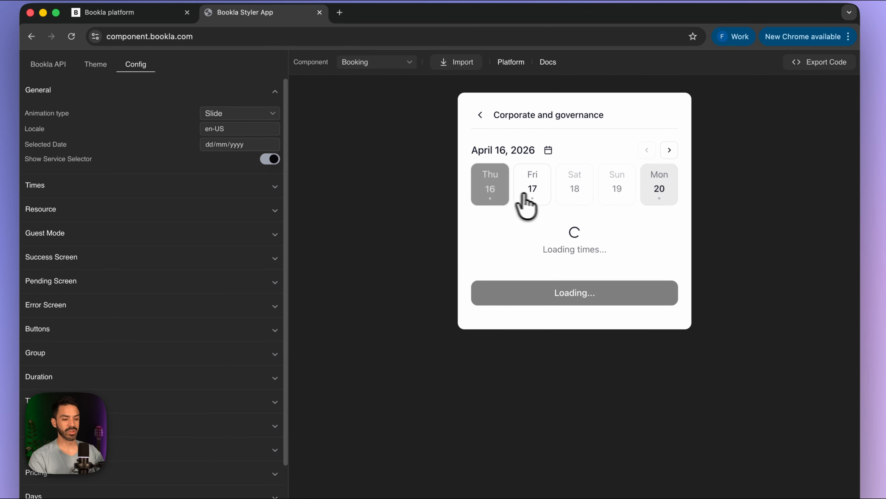
click(527, 203)
click(623, 201)
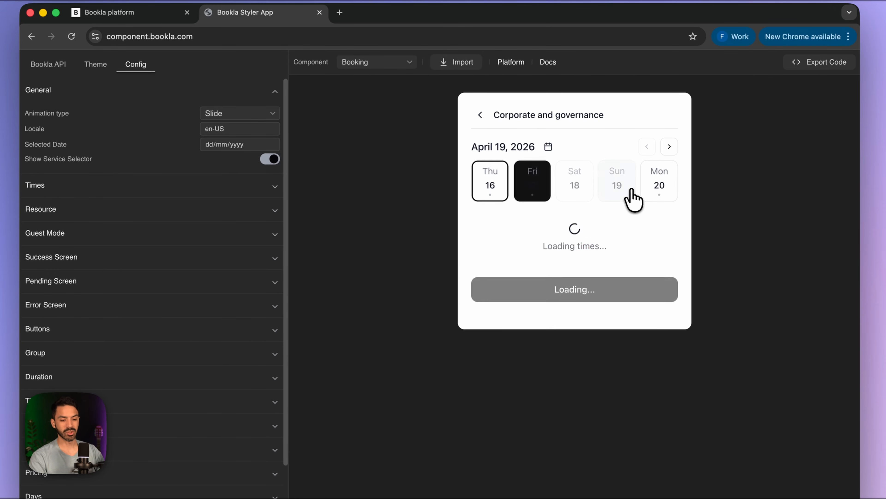
click(569, 190)
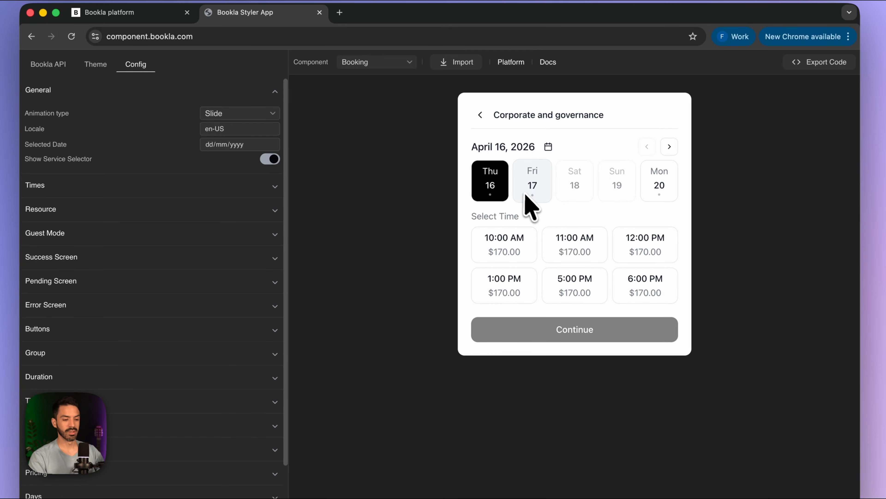
click(480, 114)
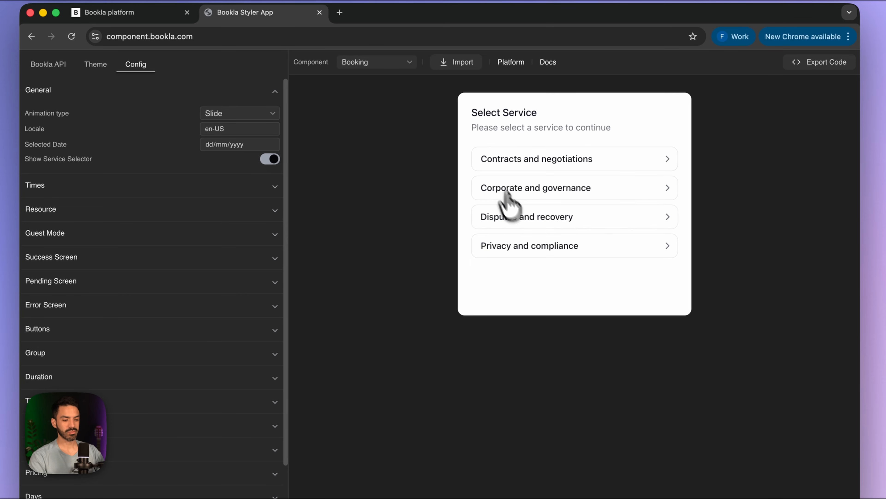
- Try Disputes and recovery slots (10:00 AM, 12:00 PM, 2:00 PM) and next week's days 21–25
click(530, 214)
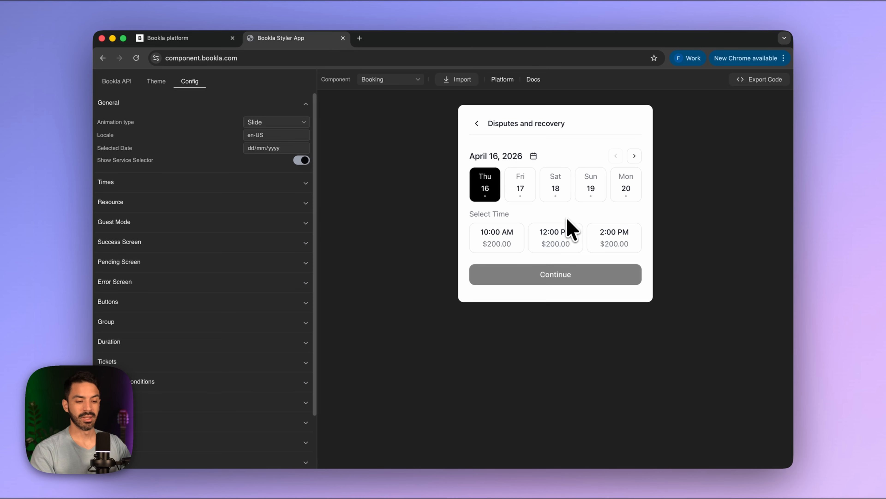
click(559, 240)
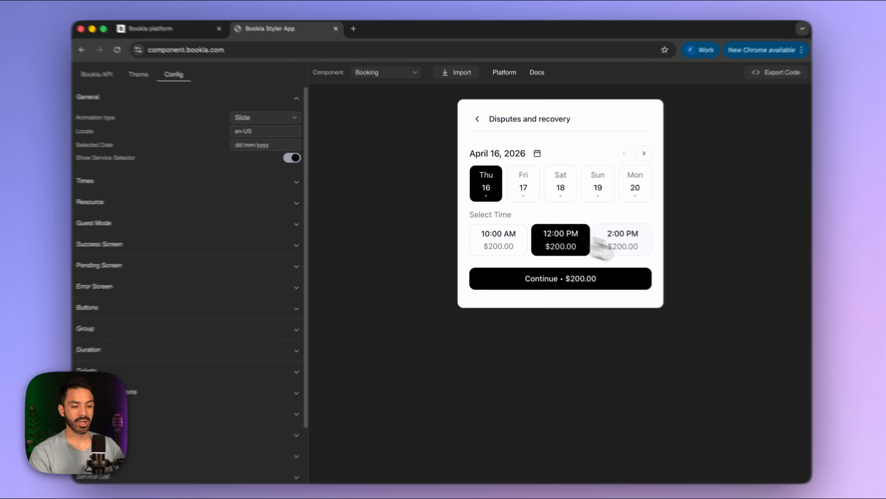
click(609, 245)
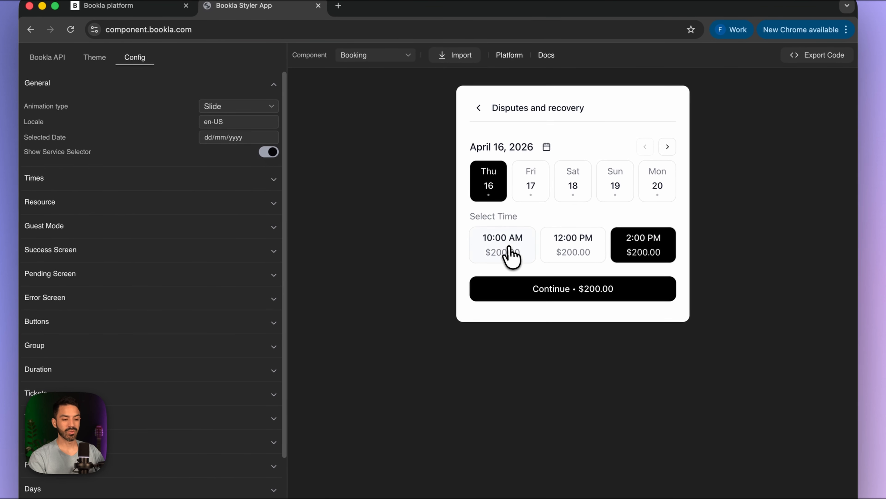
click(504, 246)
click(620, 247)
click(564, 246)
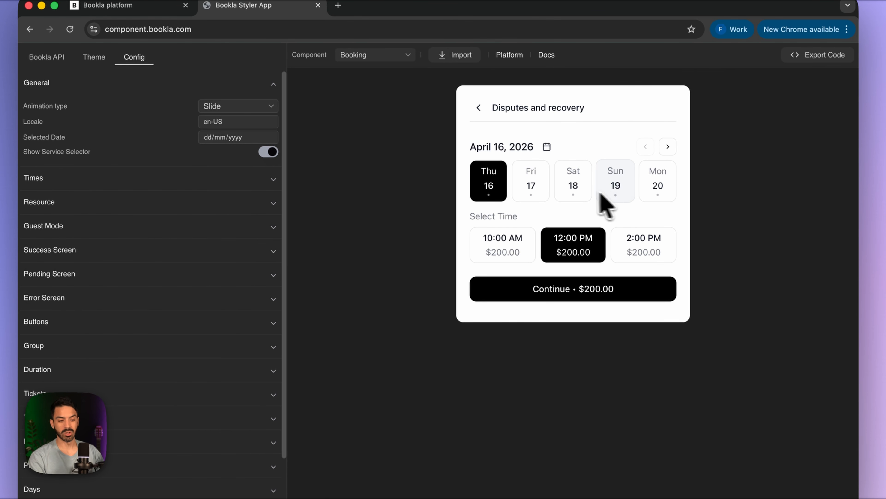
click(668, 147)
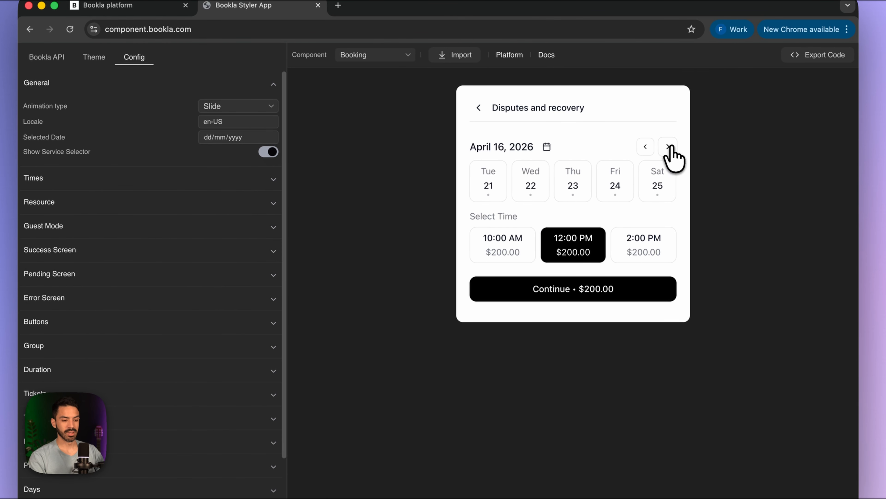
click(494, 194)
click(531, 190)
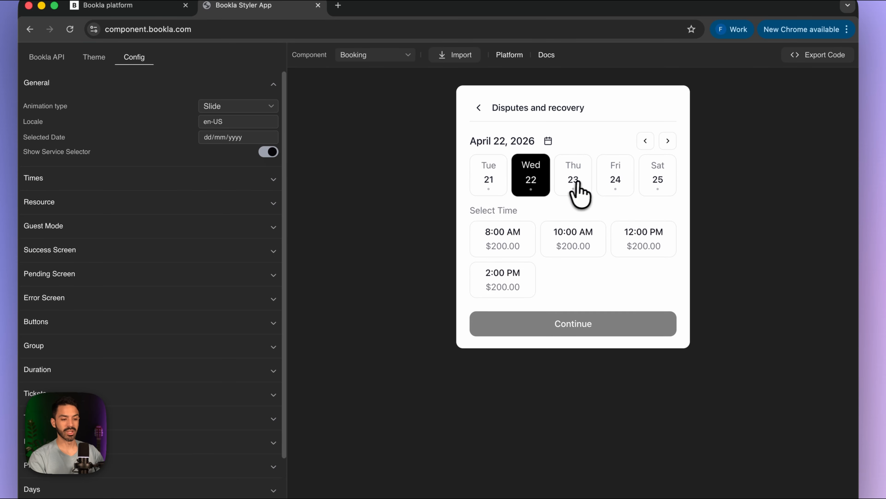
click(574, 190)
click(616, 188)
click(648, 187)
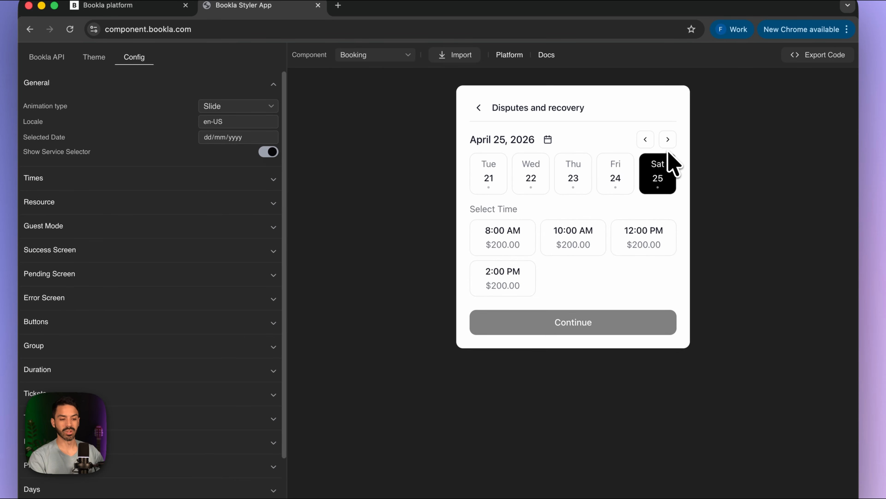
click(481, 107)
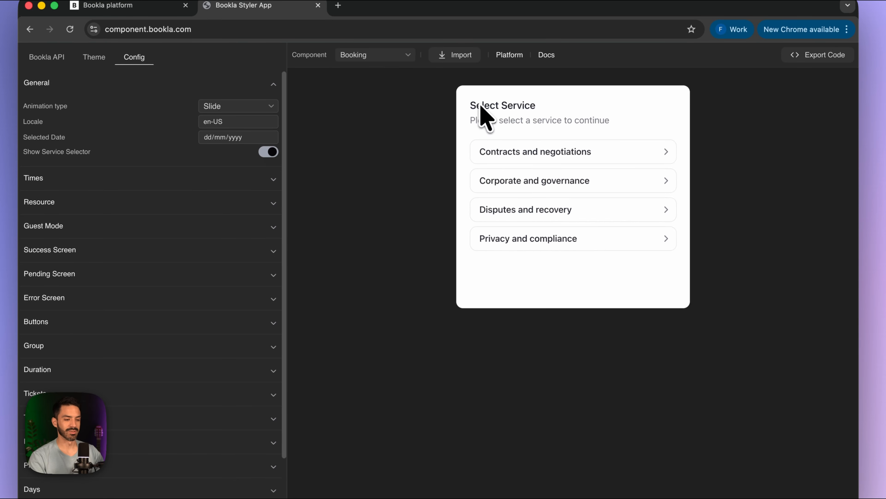
- Check Privacy and compliance times for Monday 20 and the next week, then return to Bookla platform
click(531, 245)
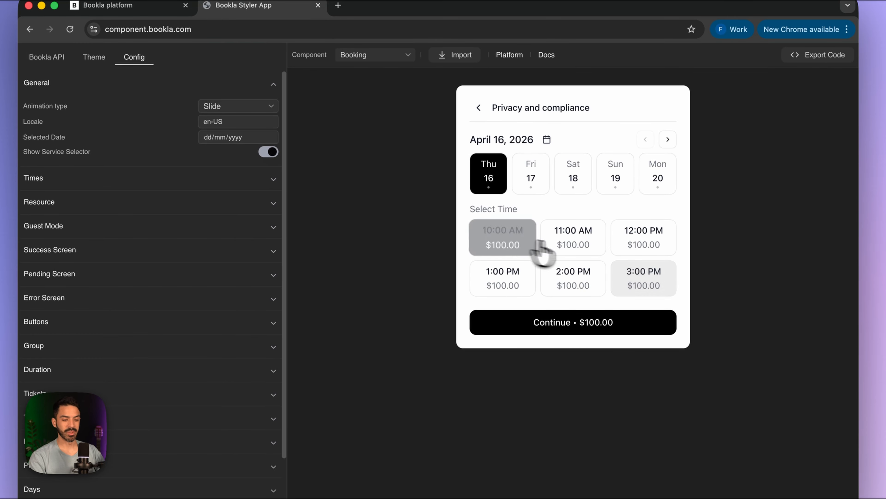
click(661, 180)
click(668, 139)
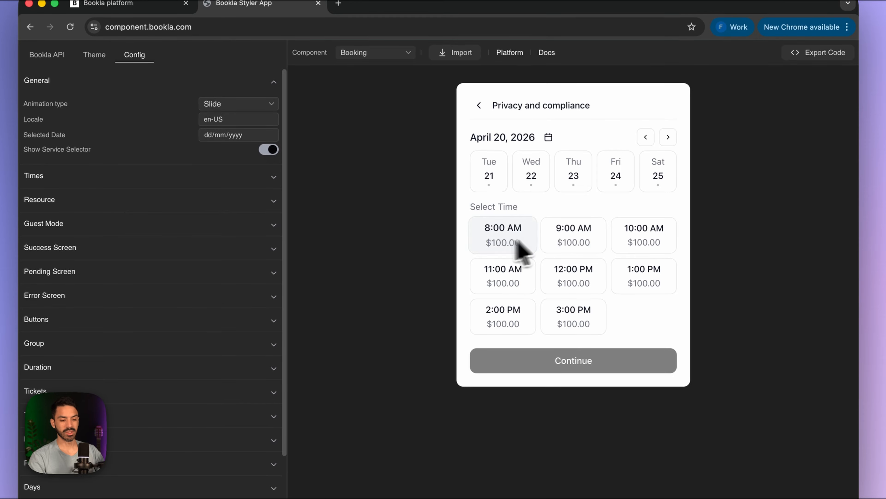
click(479, 107)
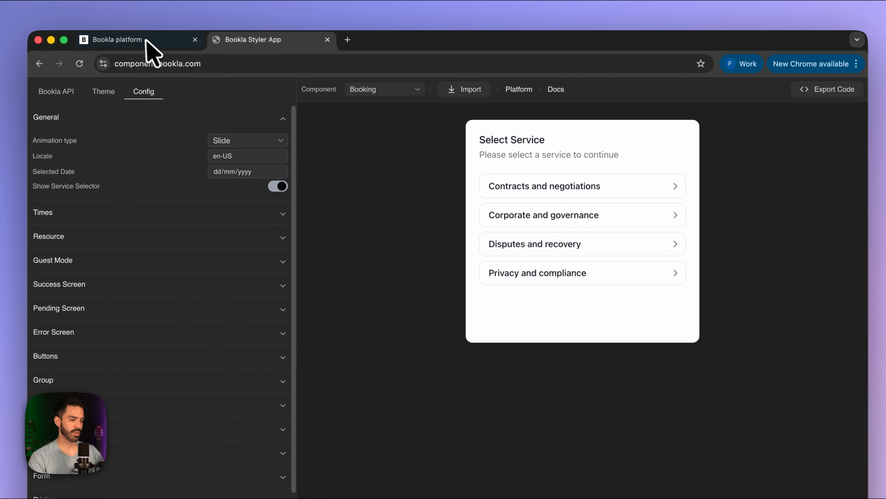
click(146, 41)
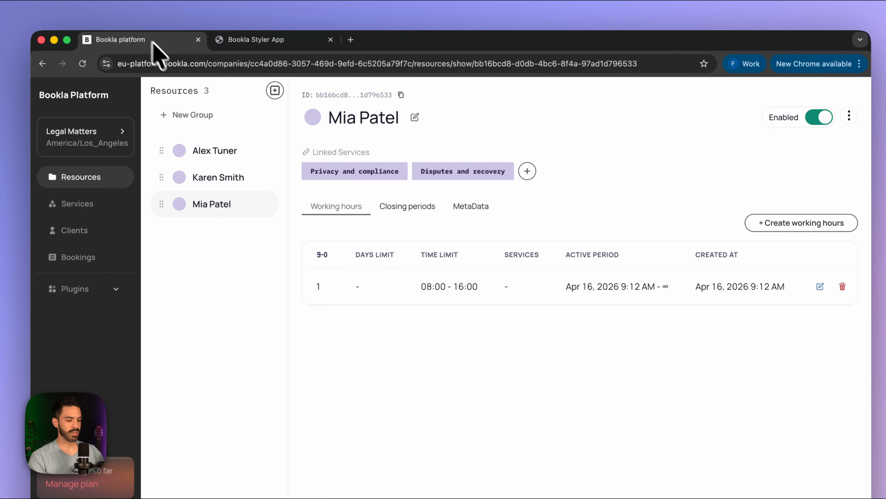
- Leave the Framer CMS and preview the legal site from its Home page
click(506, 453)
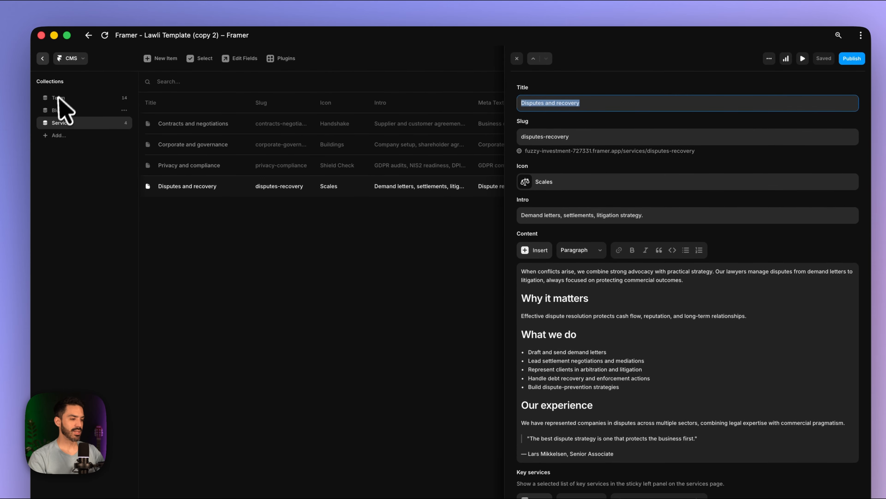
click(43, 58)
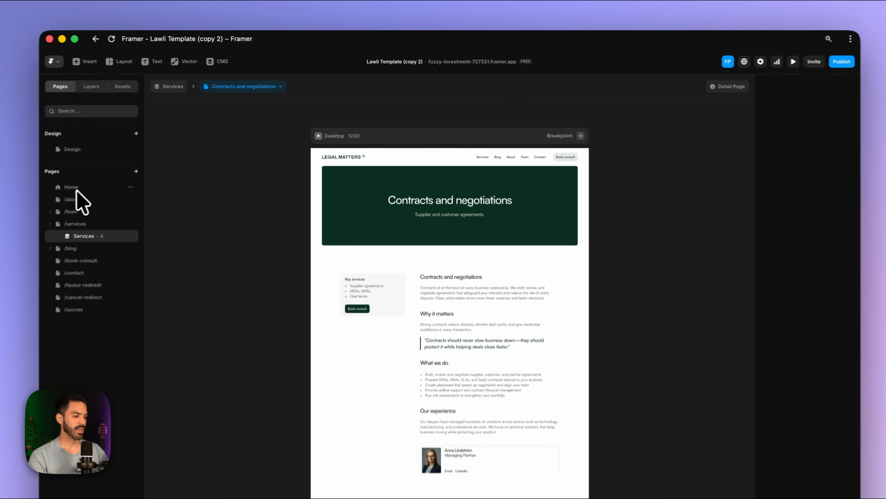
click(122, 164)
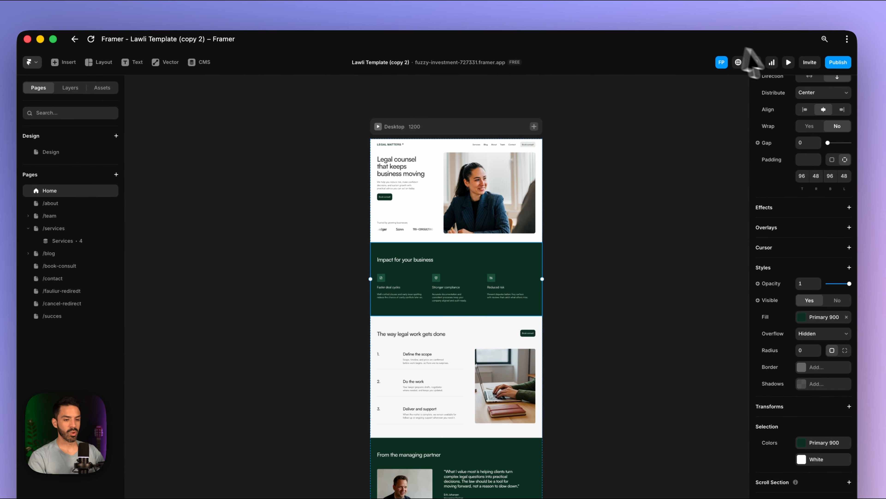
click(789, 62)
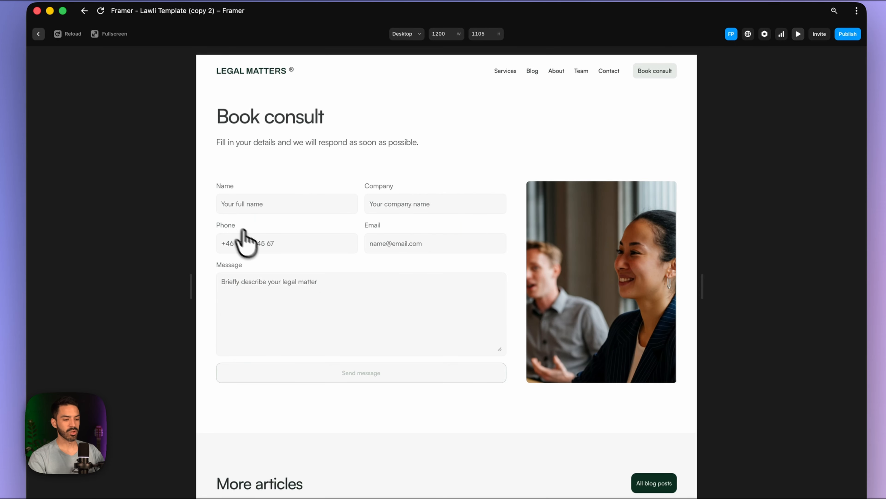
scroll(459, 367, down, 8)
scroll(455, 366, up, 8)
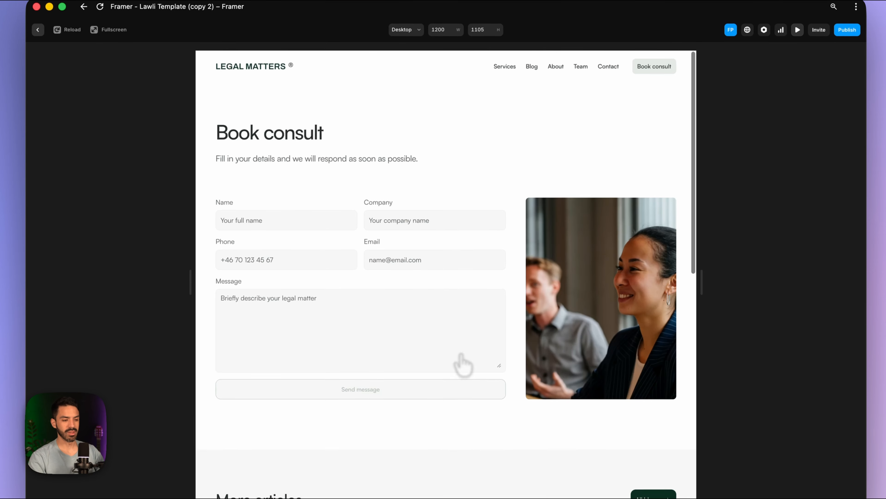
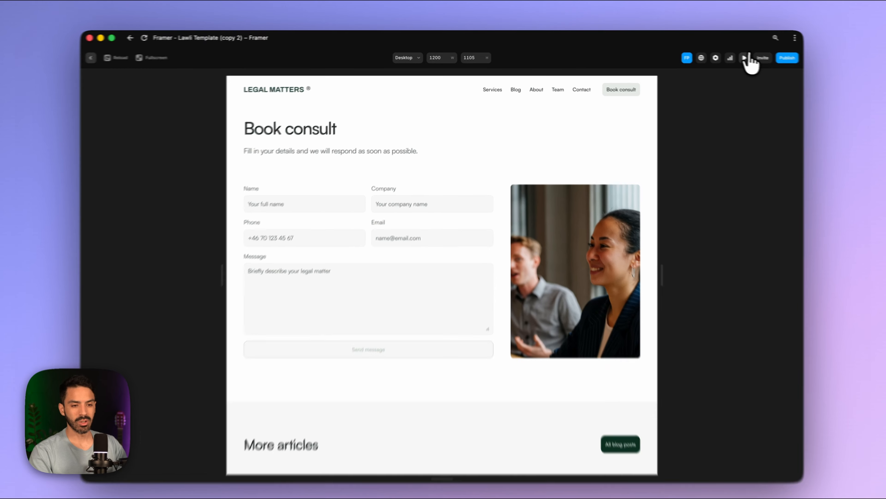
- Close the Book consult page preview and return to the Framer editor canvas
click(736, 56)
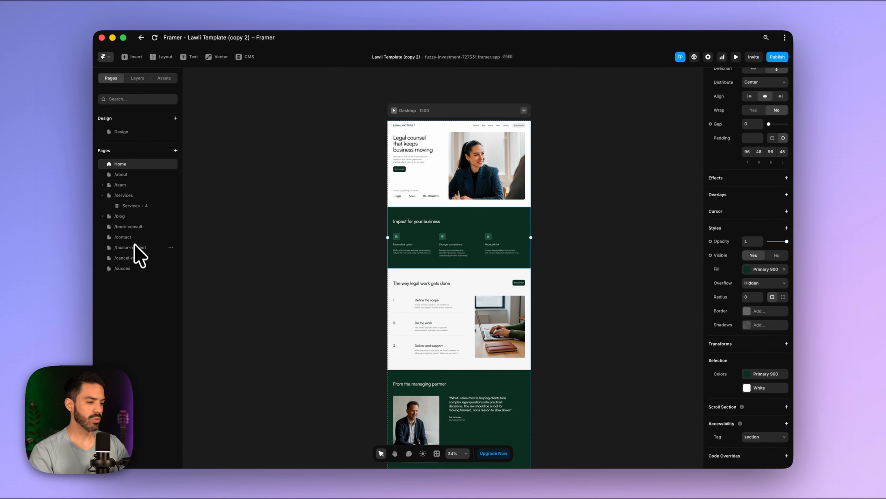
- Open the /book-consult page and select the whole Book consult container in the layers
click(128, 226)
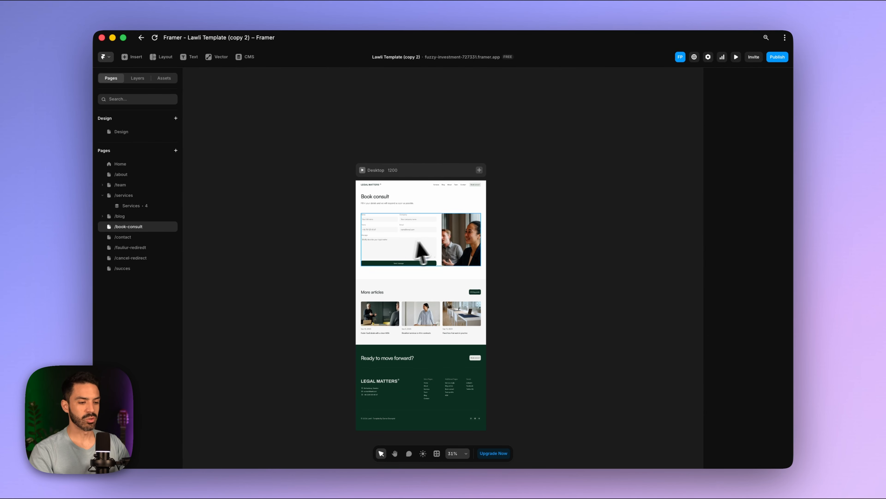
scroll(451, 253, up, 10)
scroll(450, 252, down, 5)
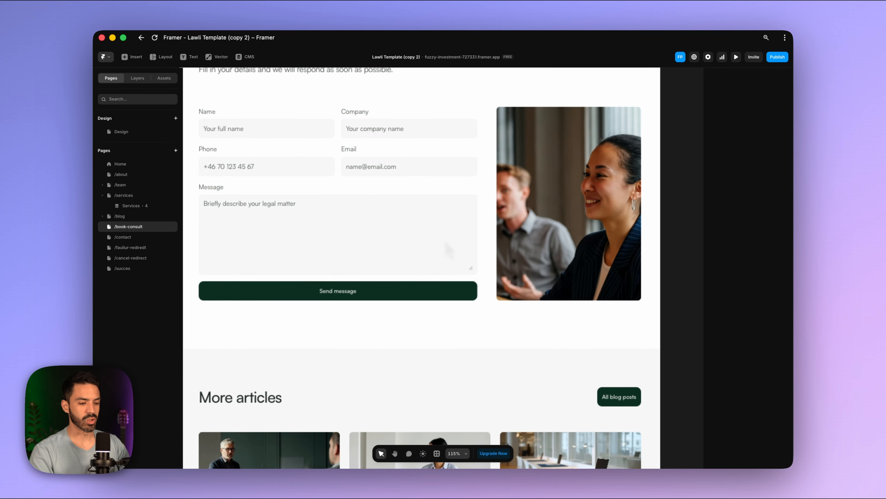
scroll(441, 228, up, 5)
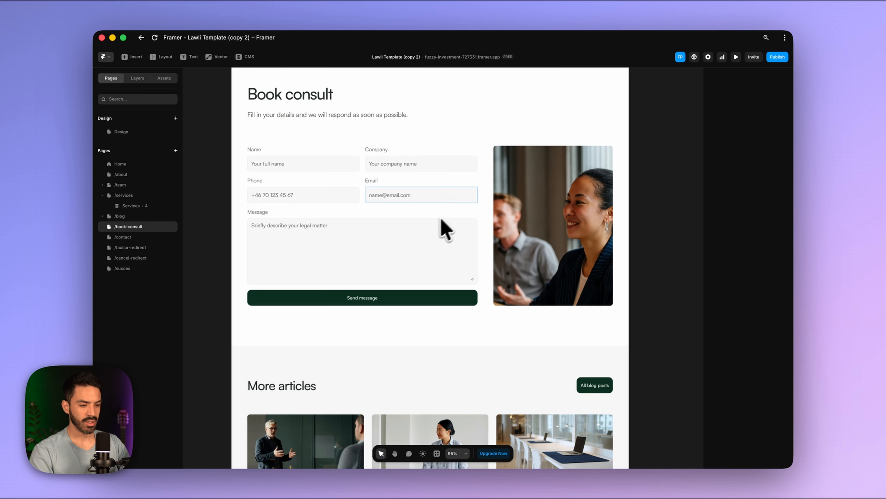
click(485, 152)
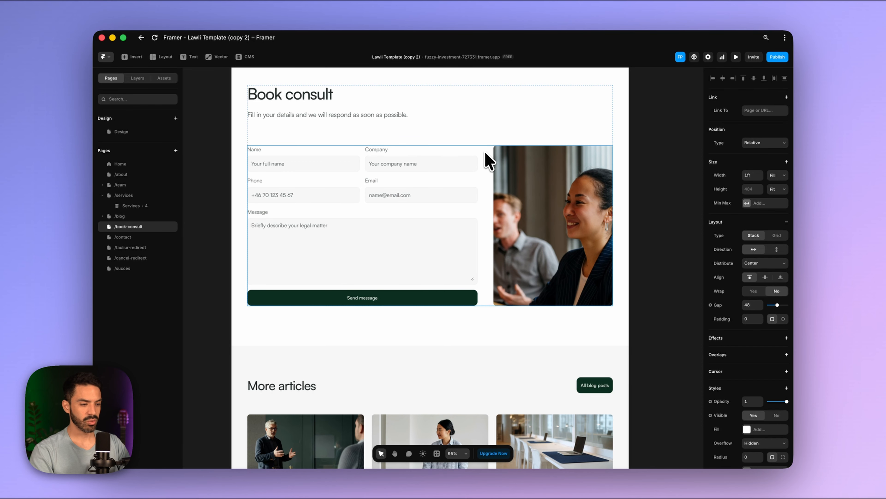
click(490, 127)
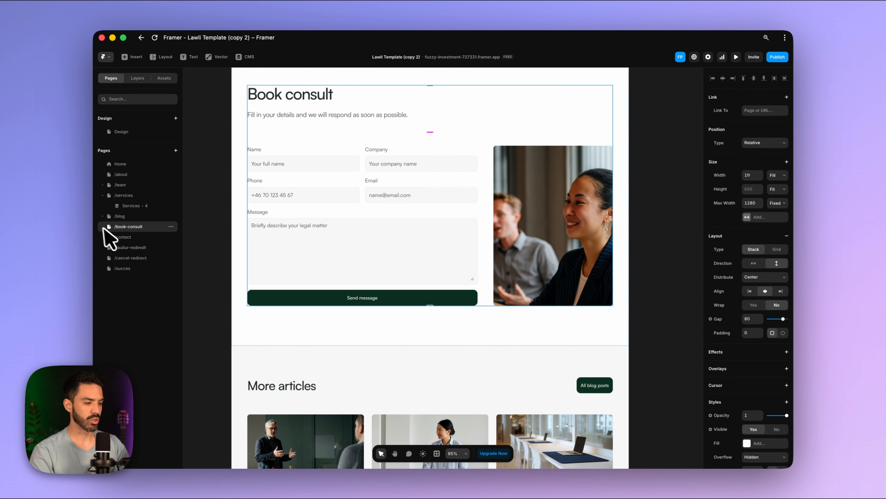
click(139, 81)
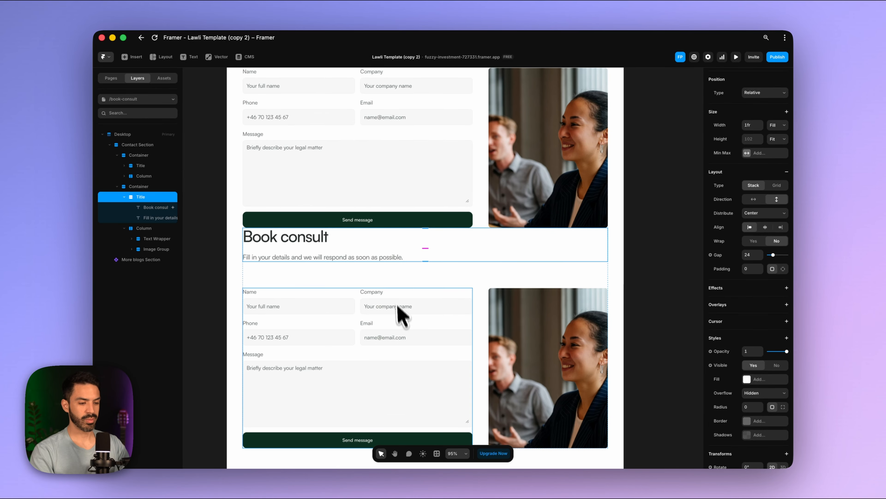
scroll(415, 323, up, 5)
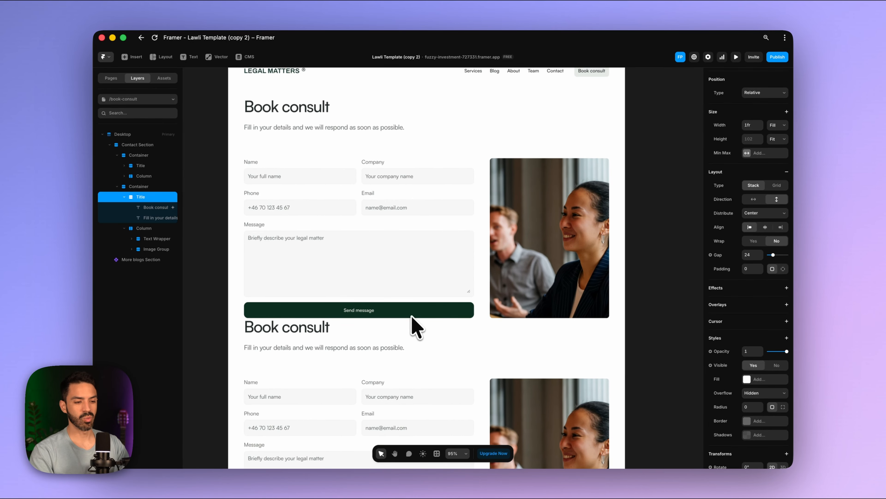
scroll(425, 252, down, 5)
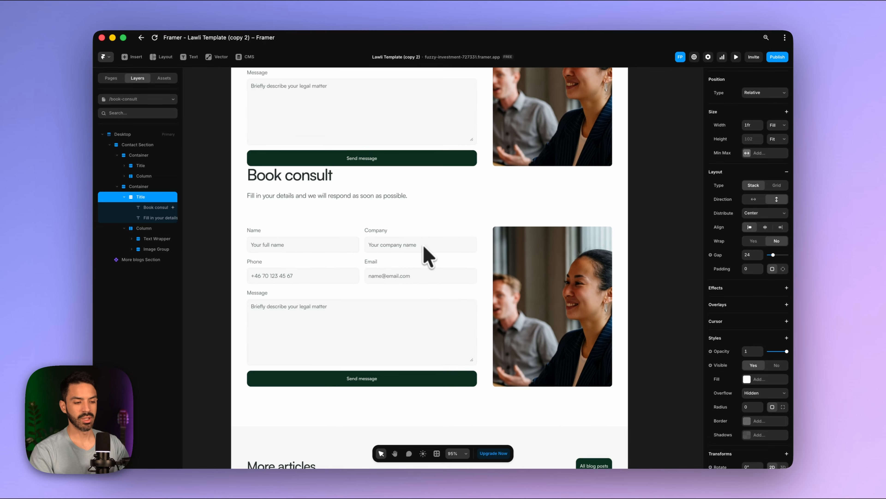
scroll(421, 251, down, 1)
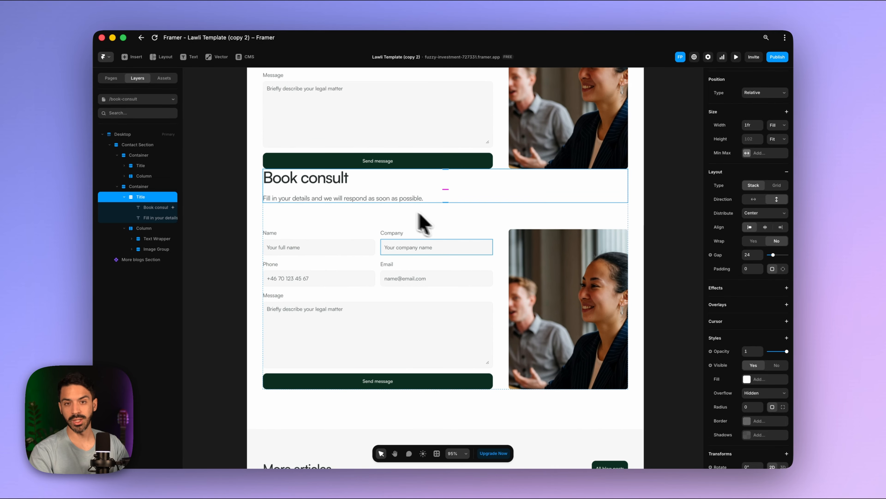
scroll(456, 265, up, 1)
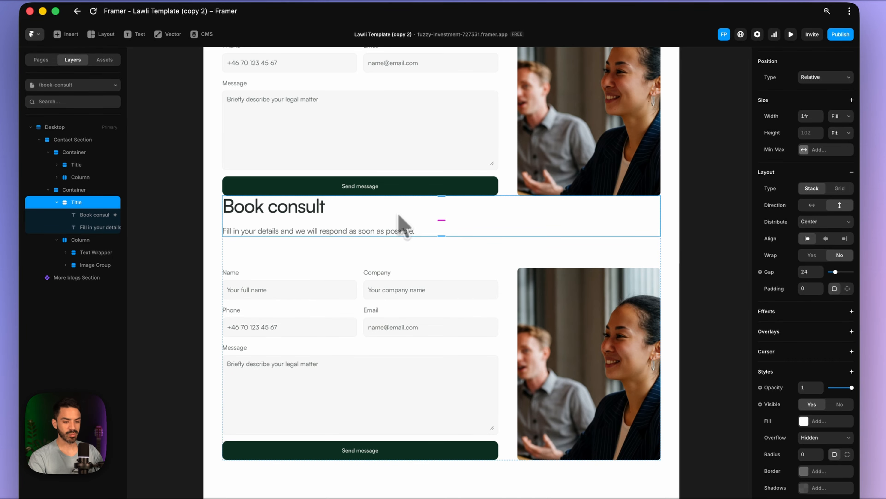
- Give the second title block a top padding of 86 and align its contents to the end
click(848, 289)
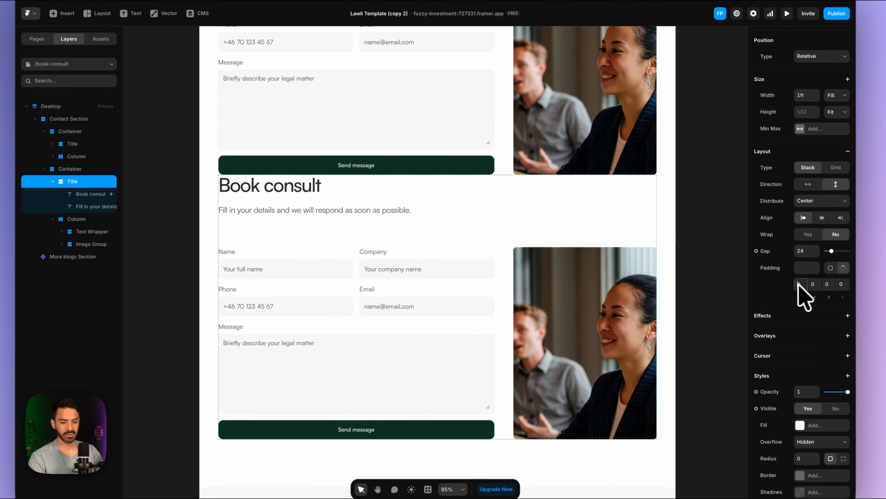
drag(800, 283, 800, 262)
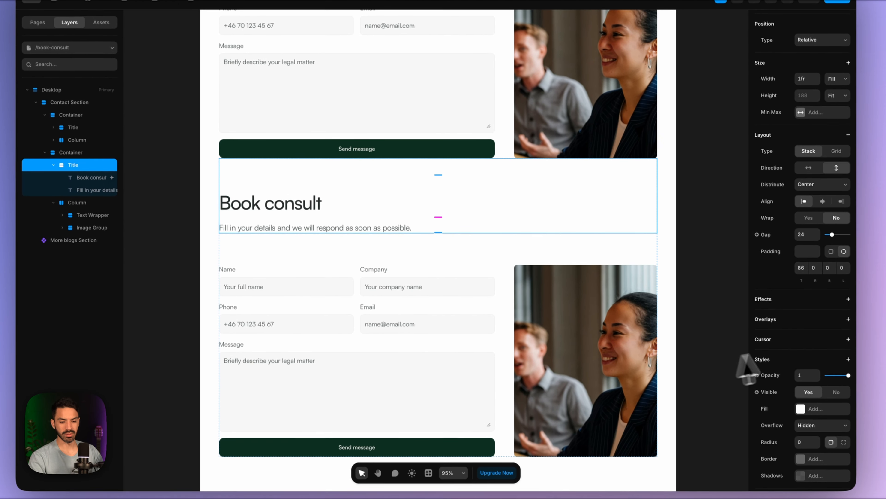
scroll(835, 241, up, 1)
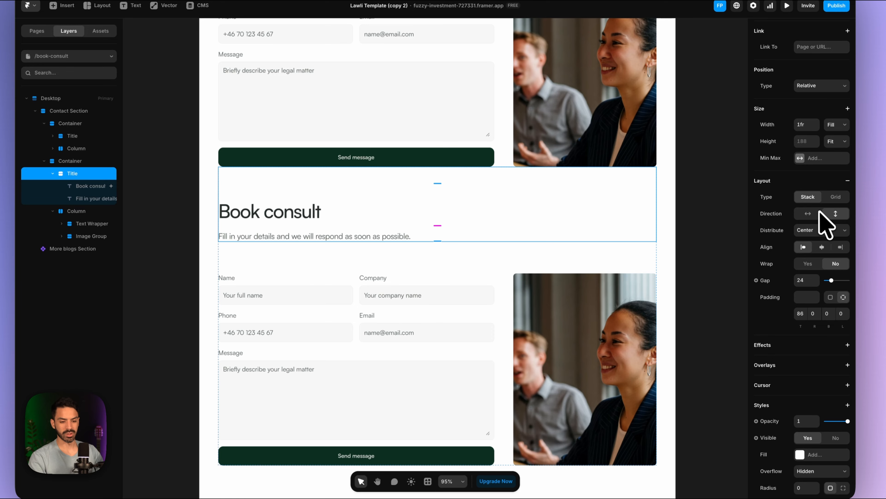
click(840, 247)
- Right-align the second Book consult heading and its subtitle text
click(517, 215)
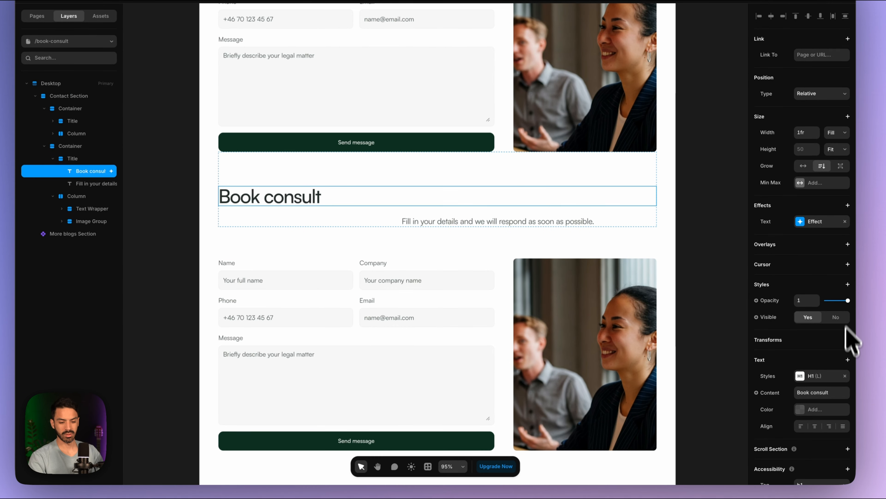
scroll(844, 336, down, 1)
click(829, 387)
click(569, 220)
click(829, 441)
scroll(631, 261, up, 1)
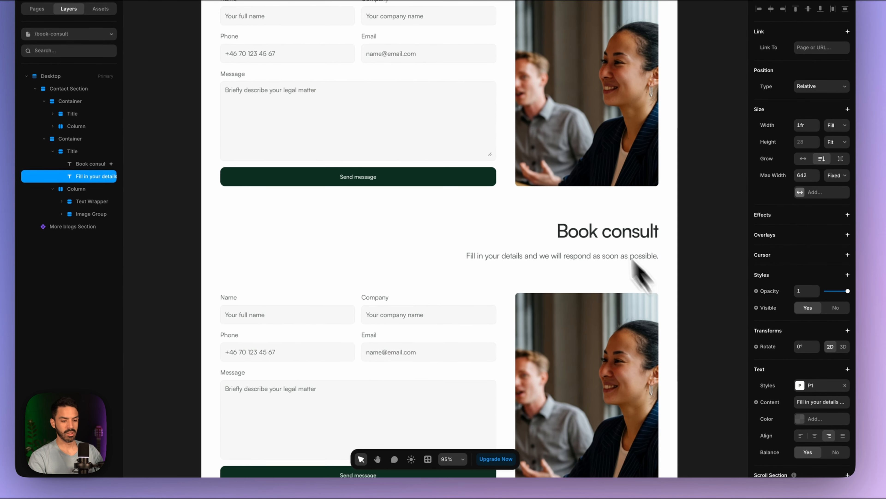
scroll(615, 231, up, 3)
scroll(587, 194, down, 5)
scroll(587, 194, down, 1)
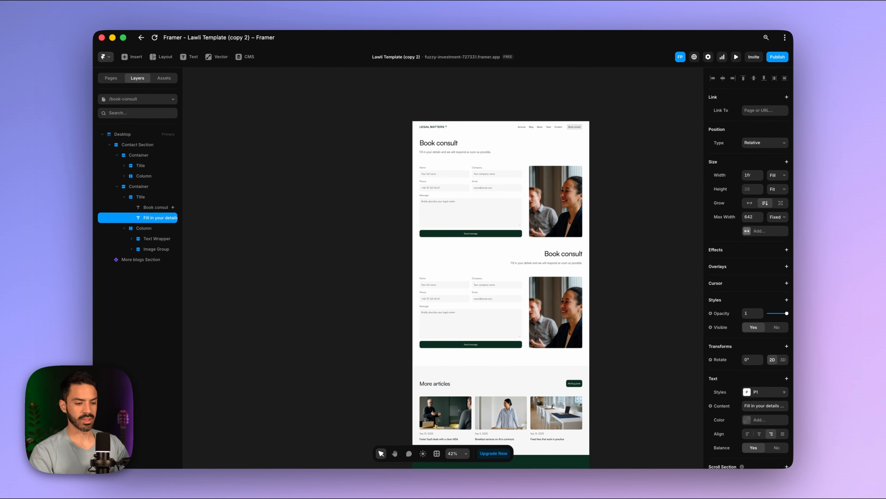
scroll(572, 241, up, 3)
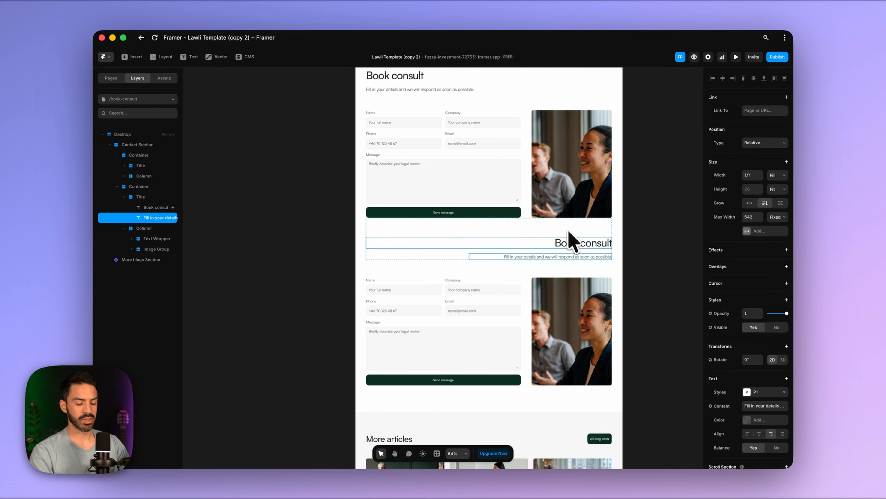
- Move the photo in the lower section to the left of the form
click(567, 318)
drag(566, 323, 427, 317)
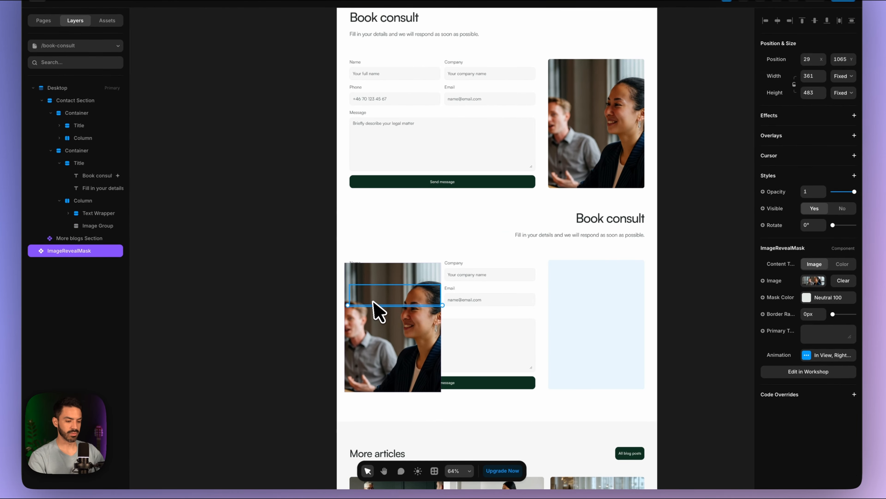
scroll(538, 320, up, 2)
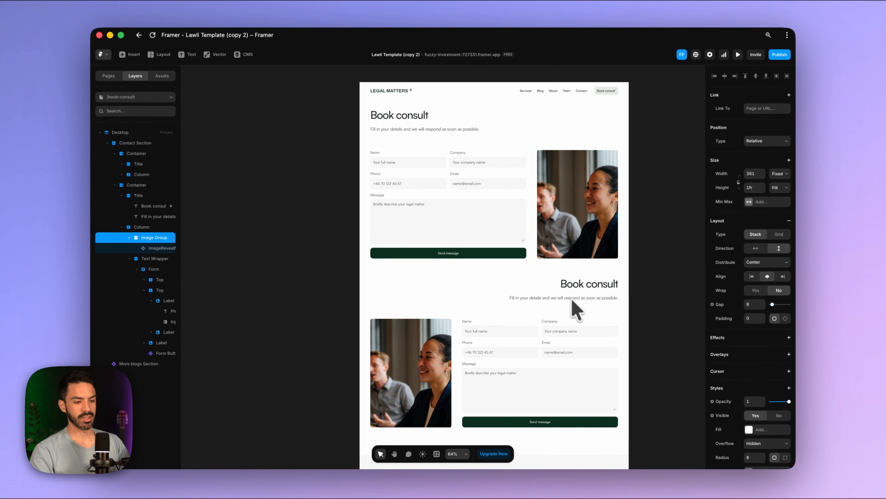
scroll(573, 301, up, 1)
scroll(461, 181, down, 1)
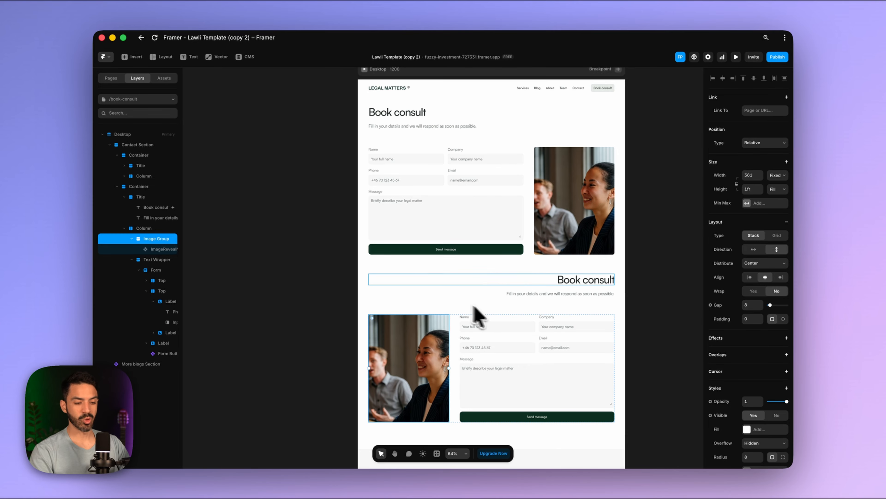
scroll(493, 290, up, 1)
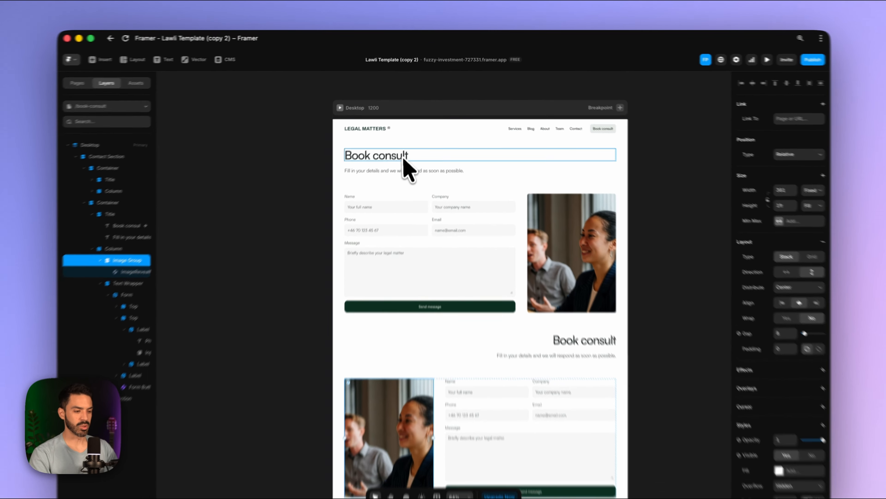
- Retitle the headings 'Book an Office consultation' and 'Book a Phone - Zoom Consultation'
double_click(405, 159)
text(an Offi)
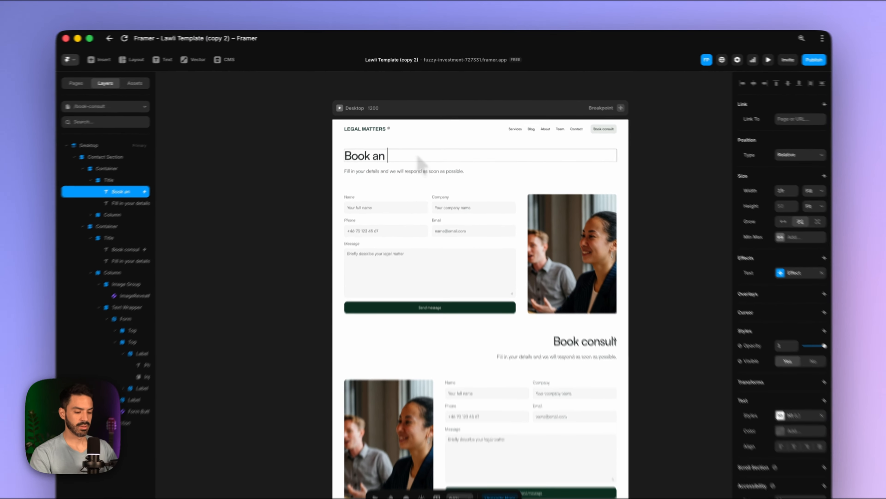
text(ce consult)
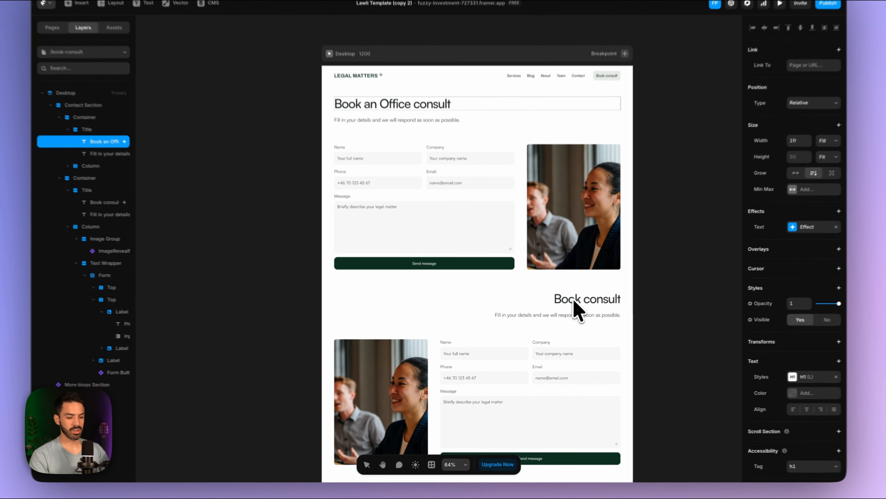
click(559, 312)
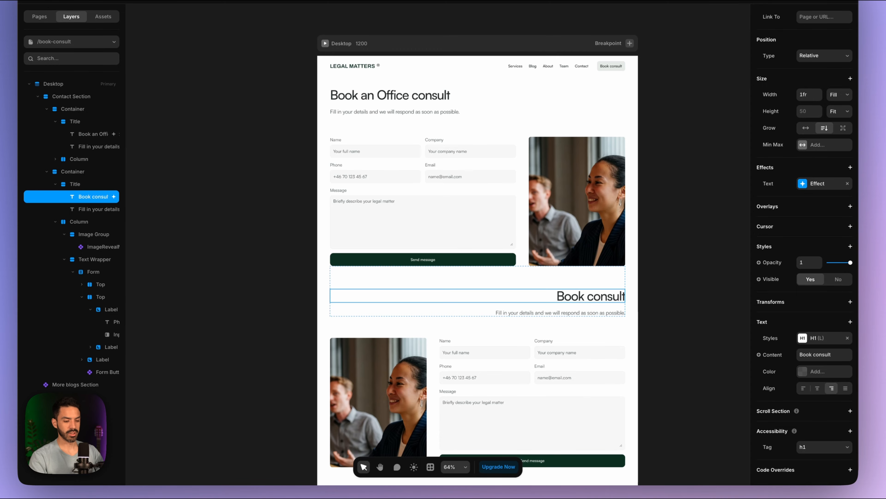
double_click(586, 298)
text(a Phone - Zoom C)
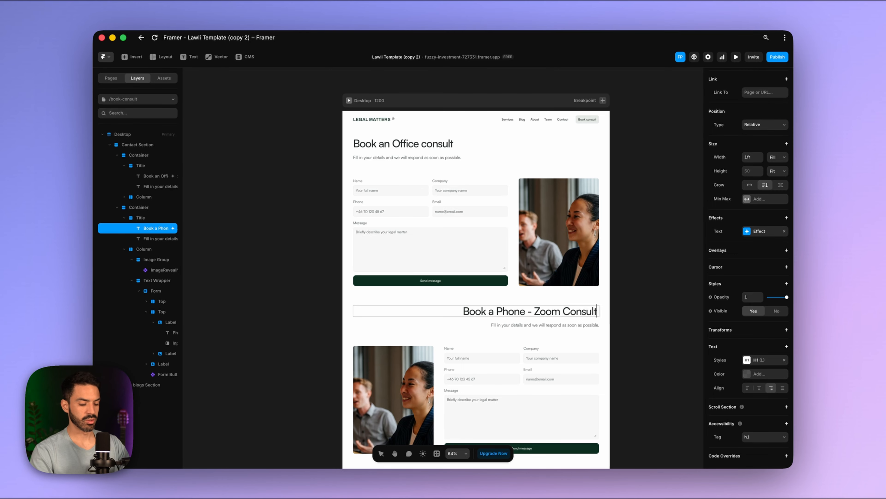
click(455, 146)
double_click(454, 146)
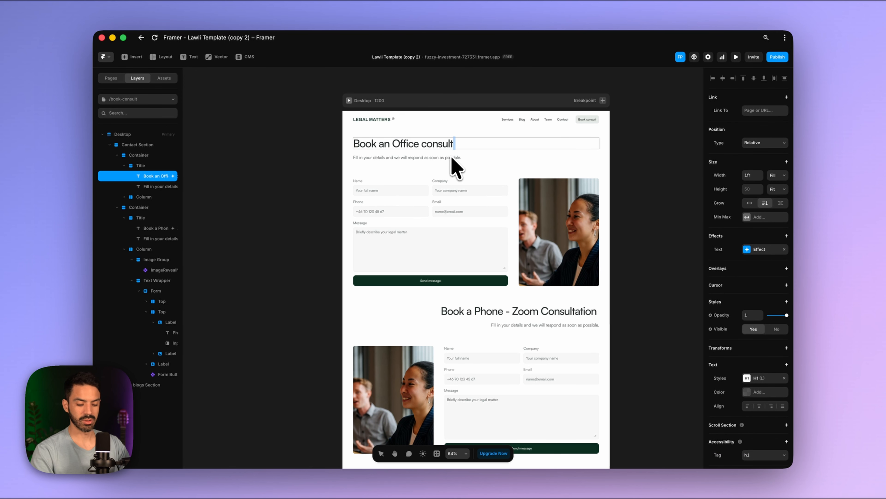
scroll(473, 227, down, 3)
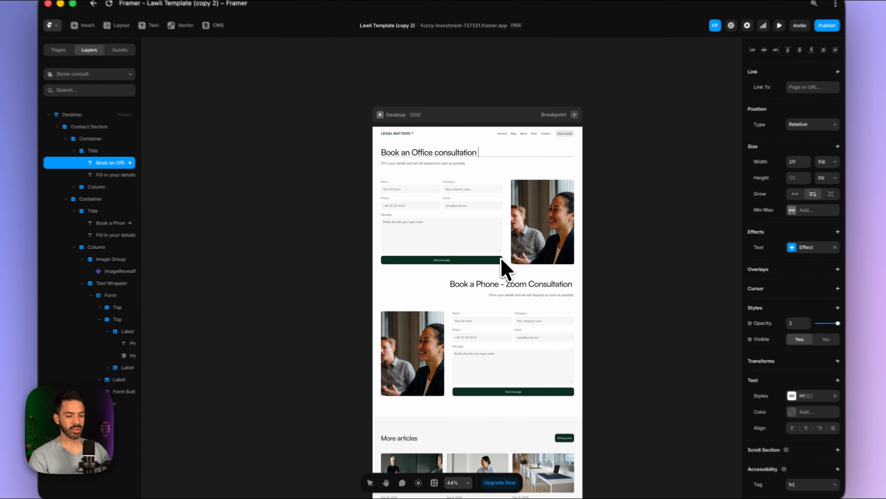
key(Escape)
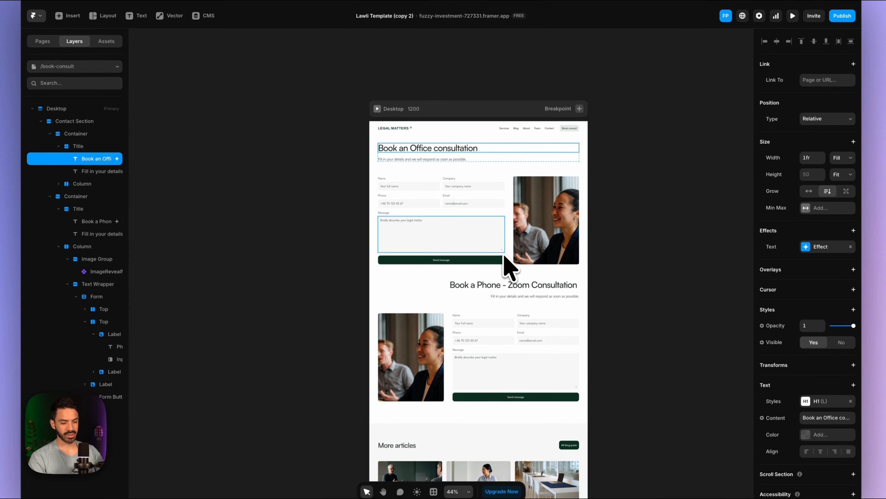
scroll(509, 267, up, 1)
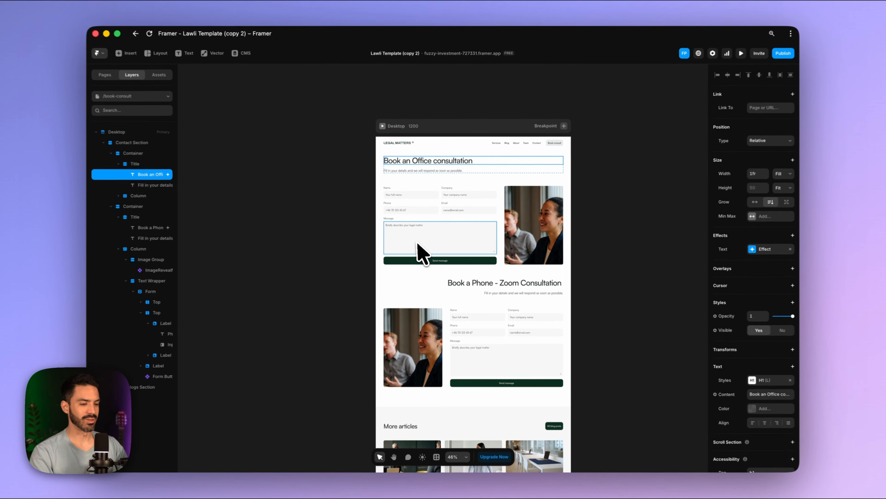
scroll(480, 229, down, 1)
scroll(480, 228, up, 1)
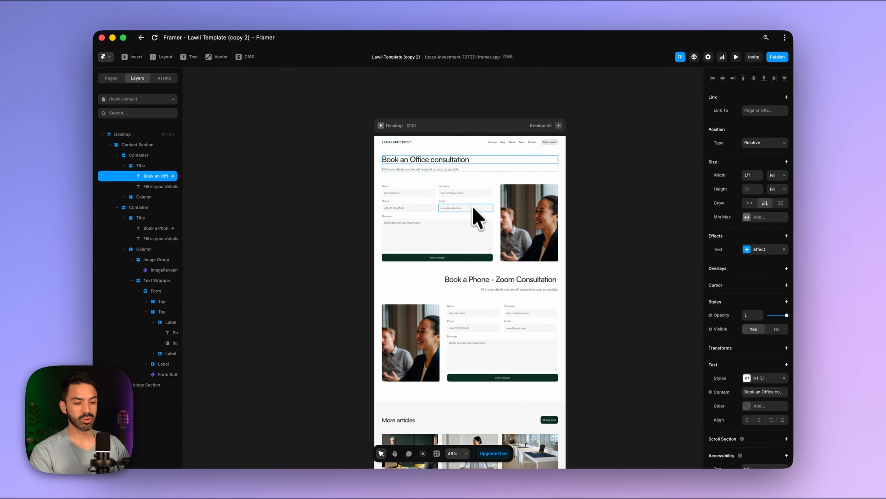
- Start a new Bookla service named Phone Consultations
mouse_move(448, 470)
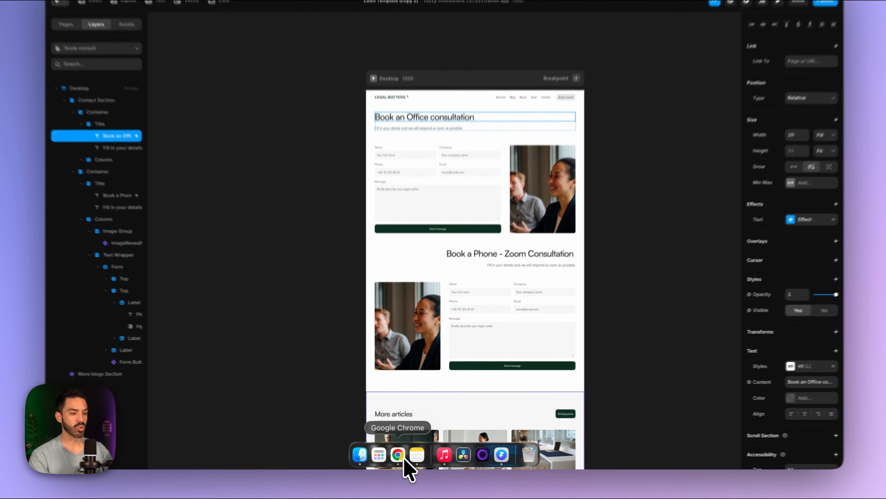
click(405, 456)
click(100, 184)
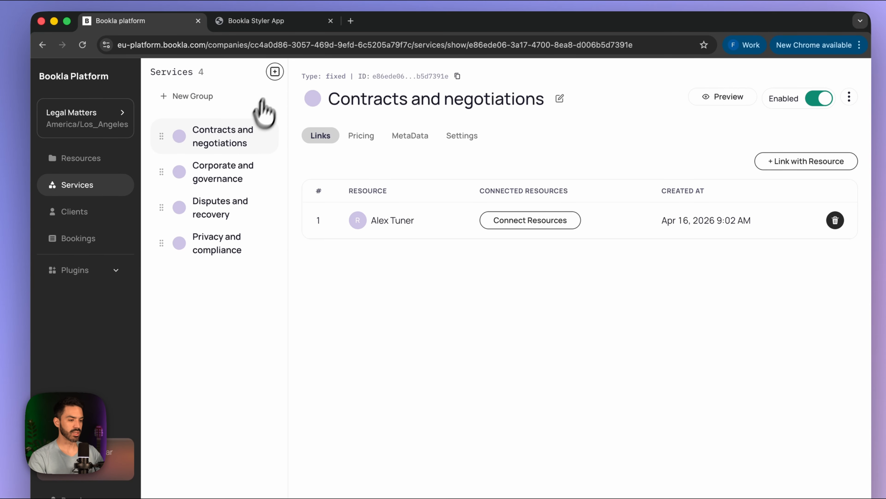
click(273, 72)
click(394, 314)
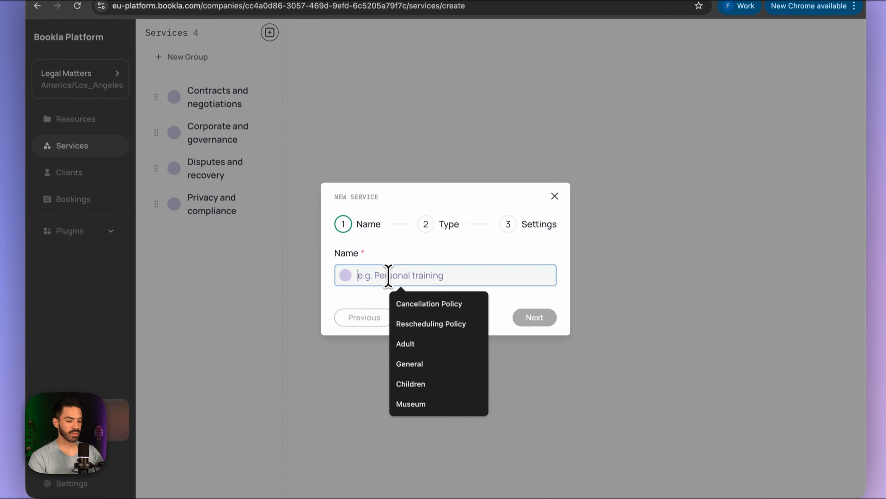
text(Phone C)
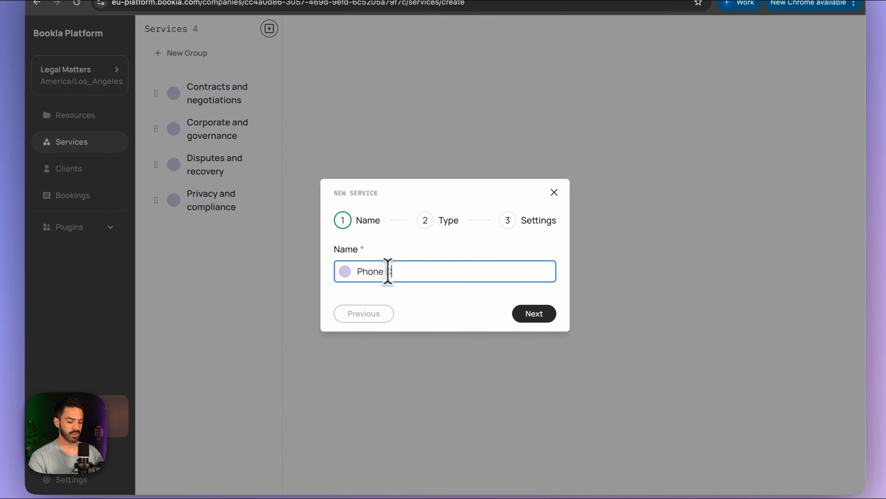
text(onsultatiron)
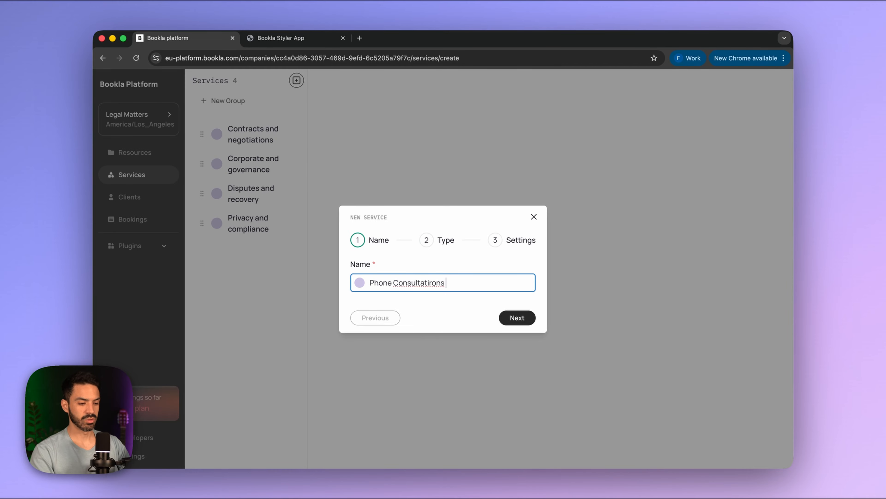
- Make it a Flexible service with a 15-minute booking interval and create it
click(516, 317)
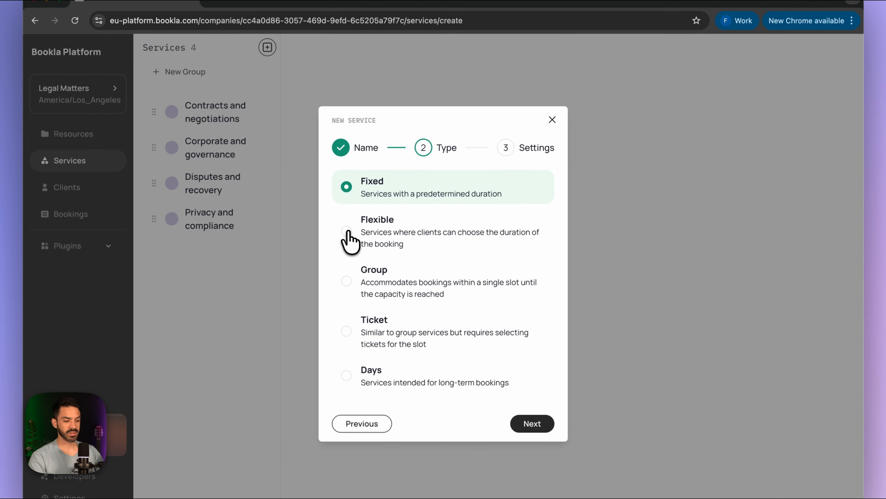
click(347, 231)
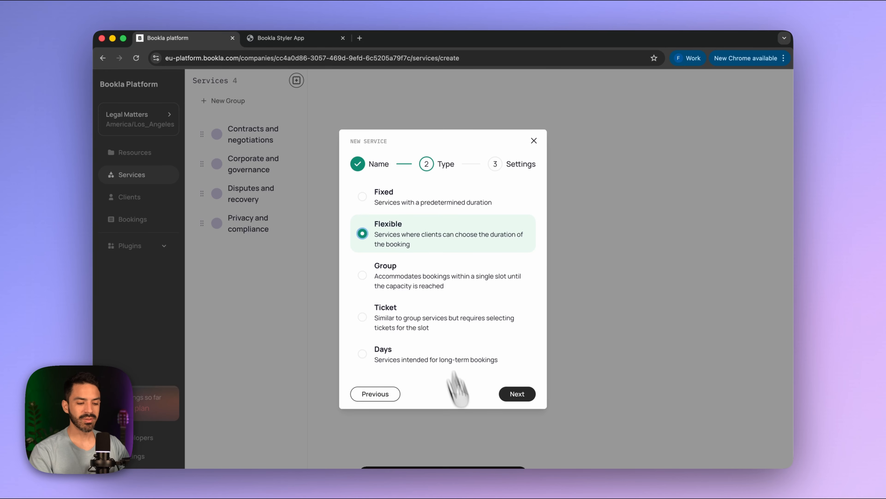
click(517, 393)
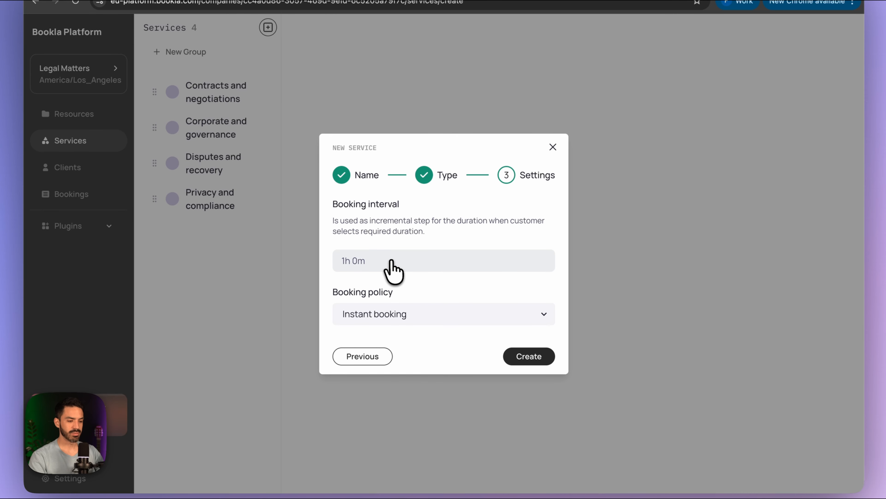
click(391, 262)
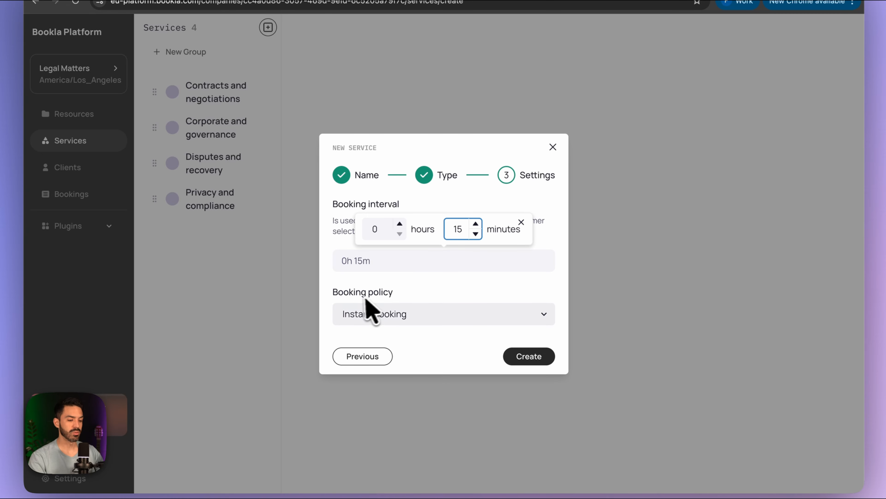
click(422, 309)
click(530, 358)
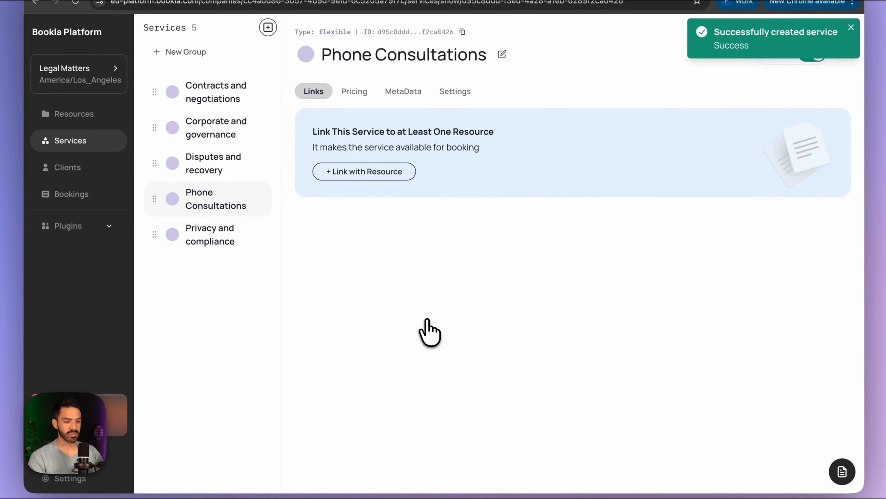
- Link one staff resource to Phone Consultations
click(342, 172)
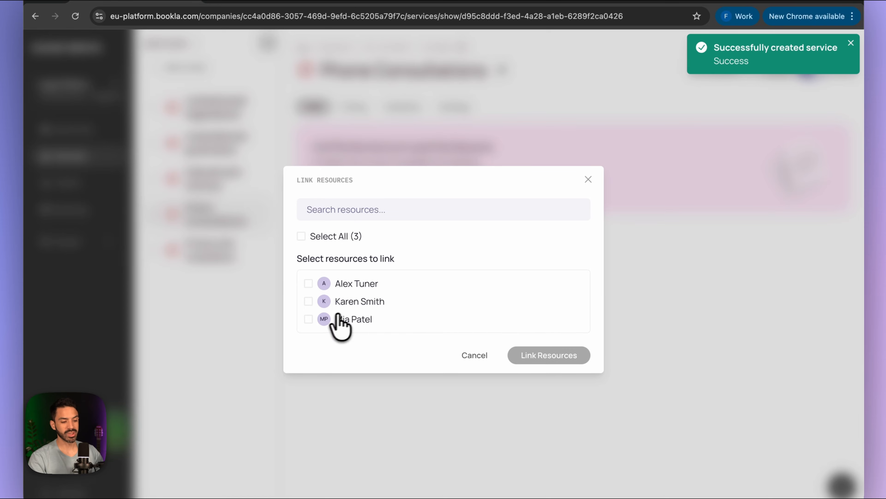
click(322, 301)
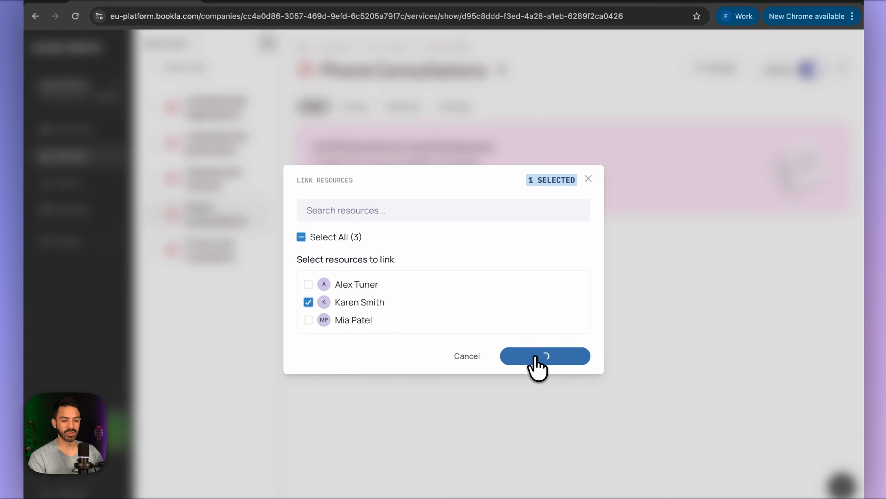
click(536, 355)
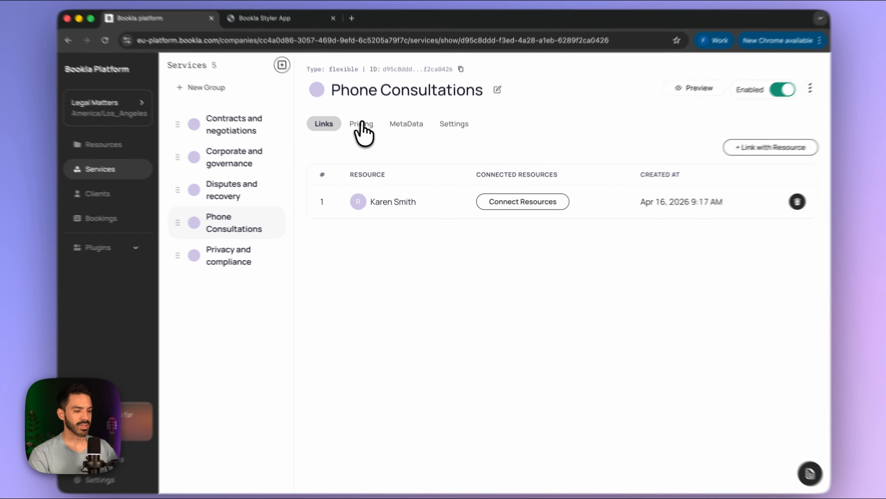
- Set the service currency to US dollar and a 10% inclusive tax rate
click(369, 134)
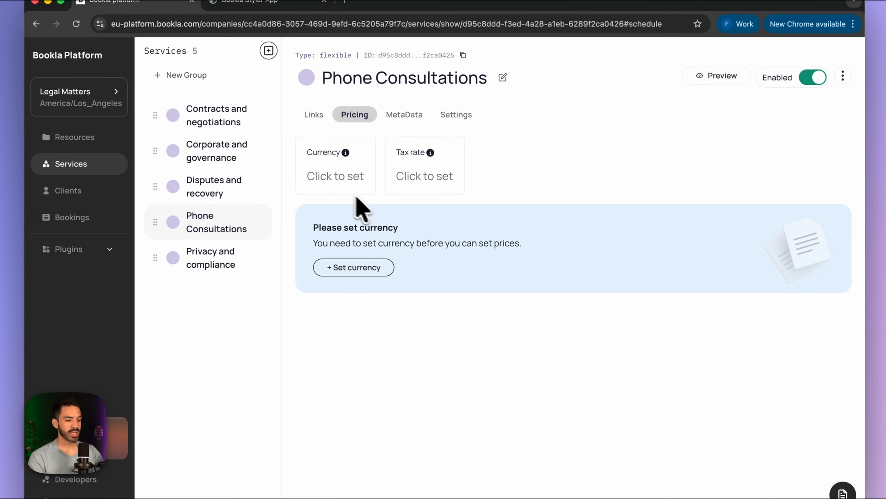
click(336, 177)
click(408, 284)
click(408, 281)
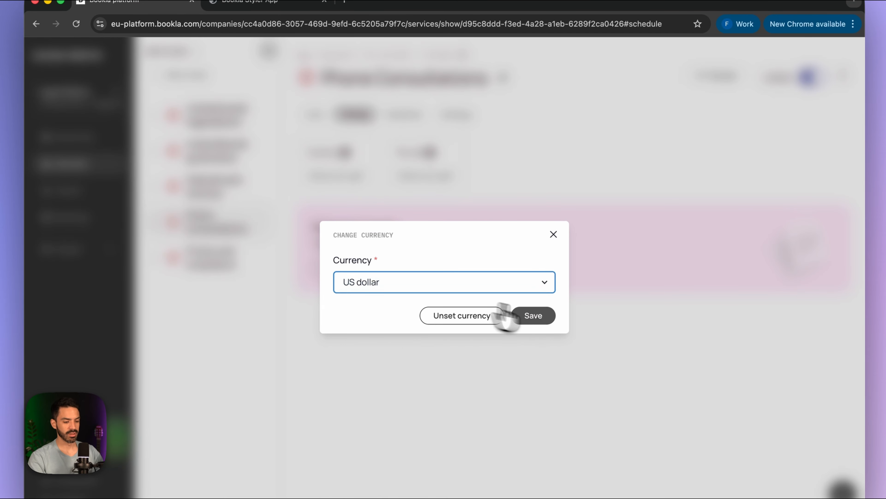
click(533, 316)
click(410, 176)
click(343, 272)
text(10.00)
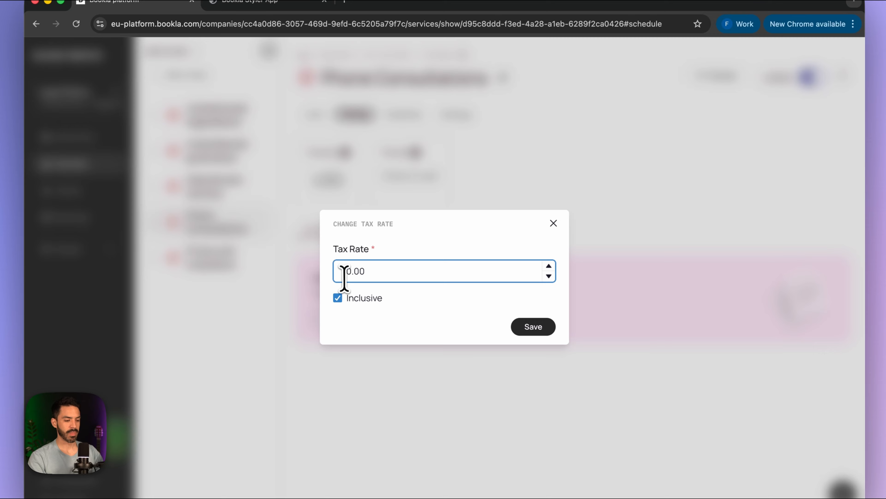
click(534, 326)
- Add a 40.00 price rule: 15 minutes, minimum 15 minutes, maximum 2 hours
click(353, 336)
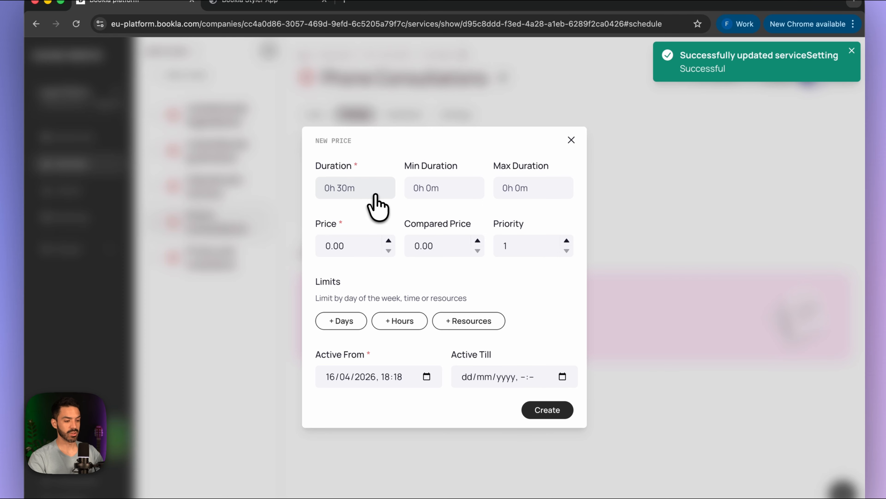
click(366, 190)
click(387, 161)
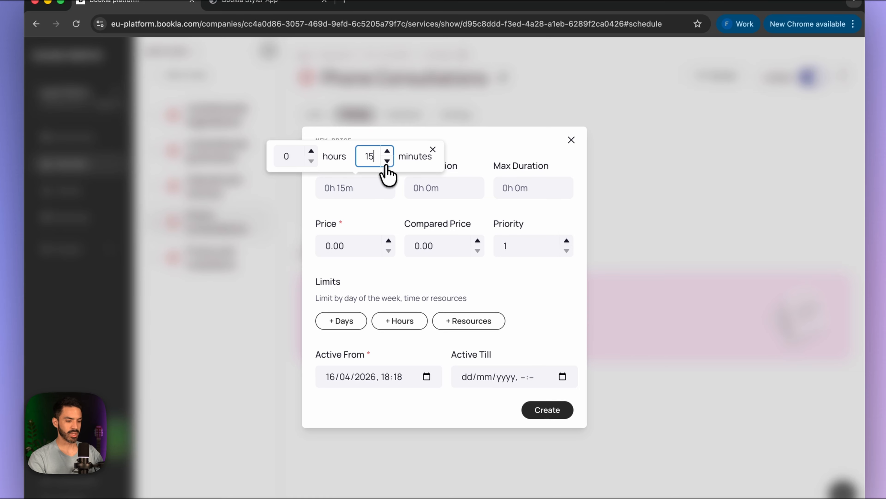
click(429, 190)
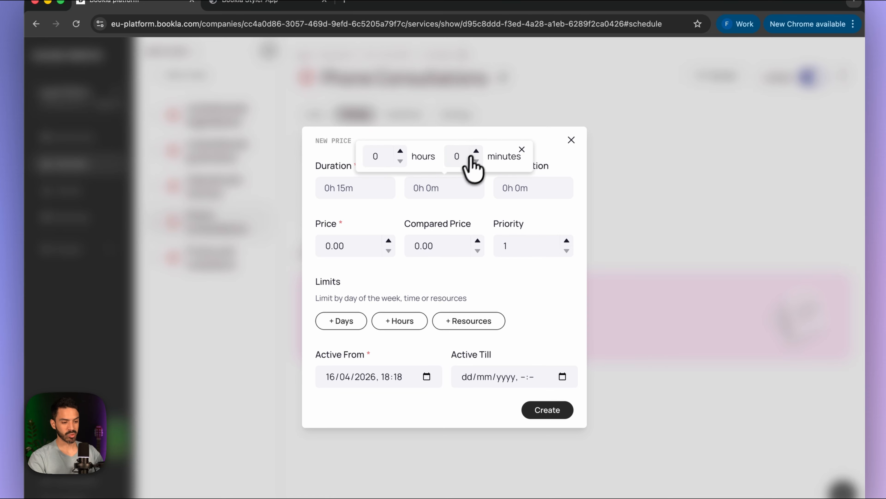
click(475, 151)
click(476, 151)
click(476, 161)
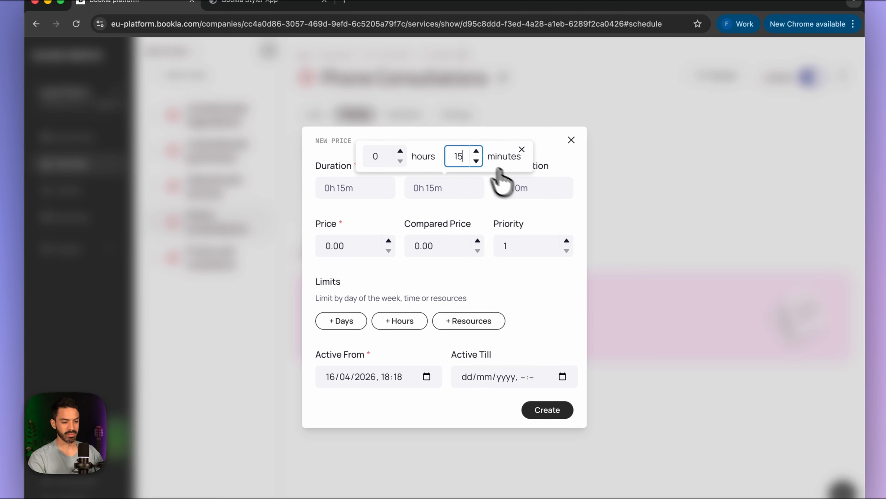
click(523, 188)
click(488, 151)
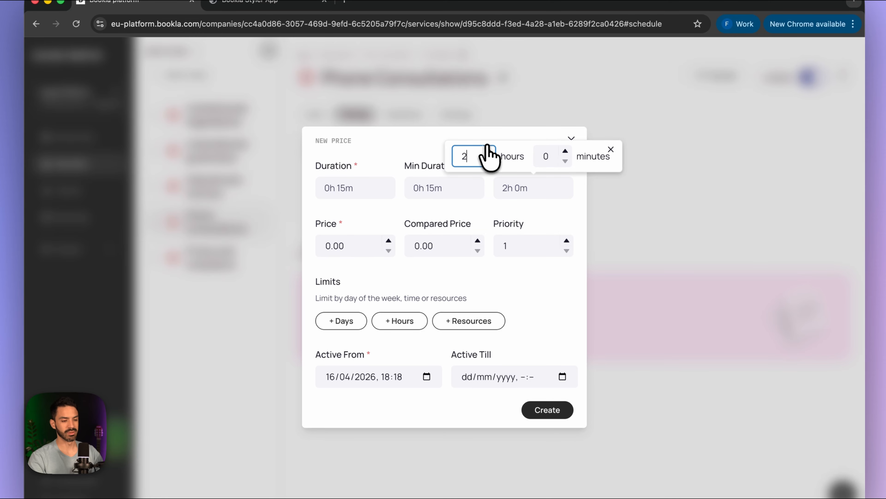
click(481, 230)
click(327, 250)
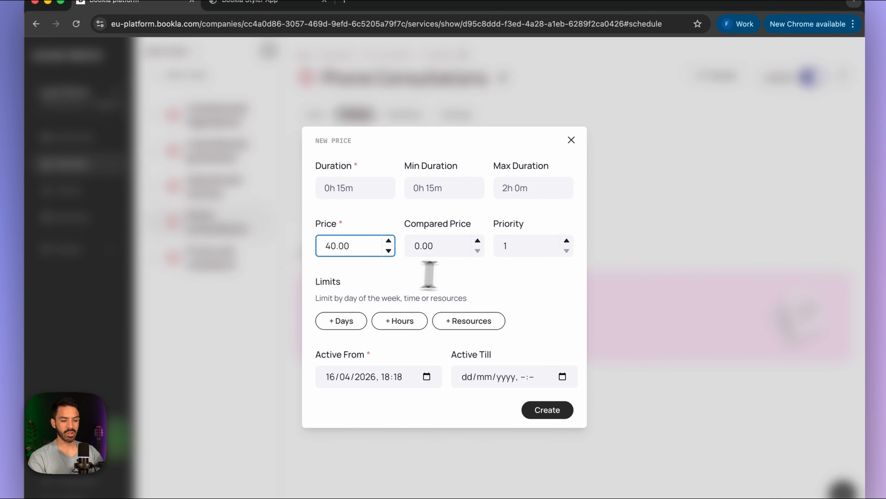
text(4)
click(539, 410)
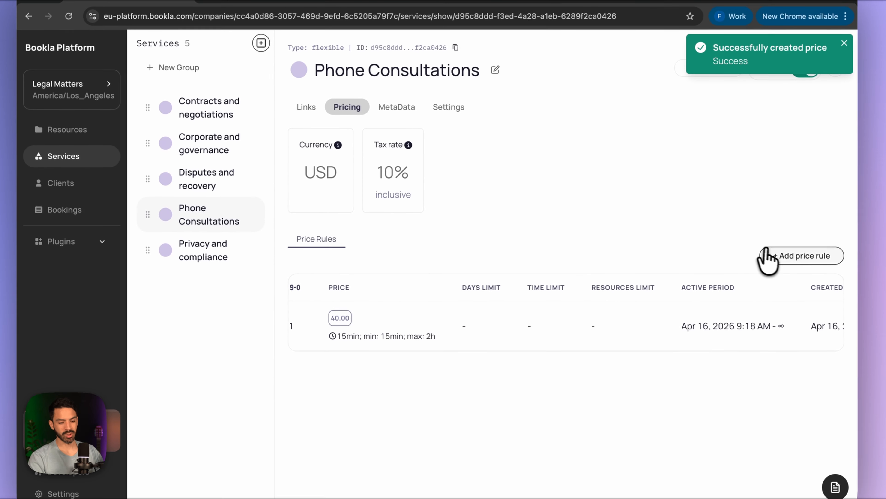
- Start a second price rule with 15-minute duration, 15-minute minimum and 2-hour maximum
click(778, 217)
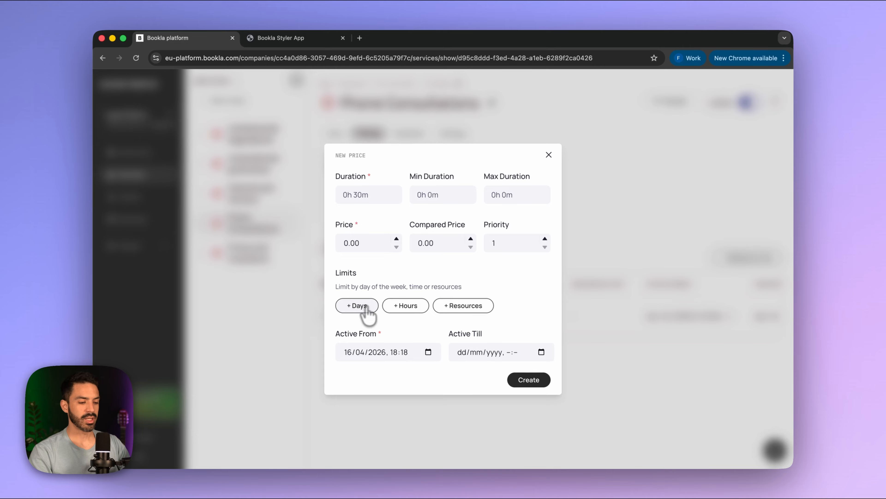
click(347, 310)
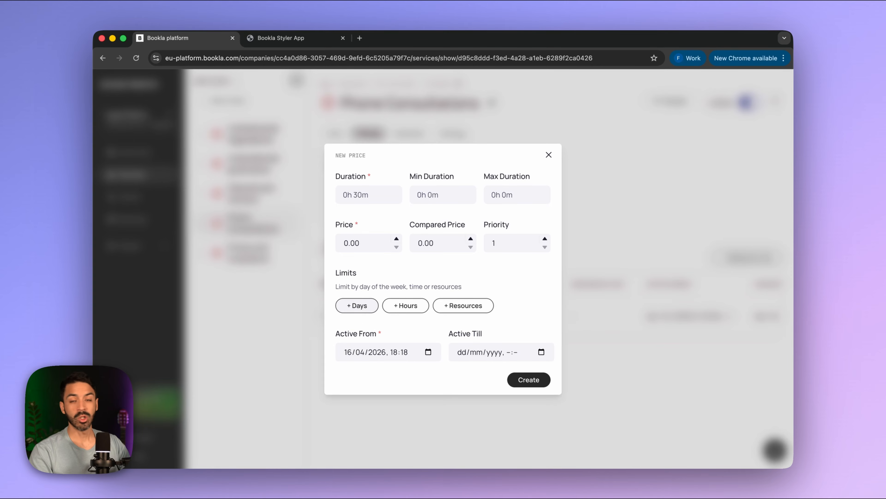
click(353, 311)
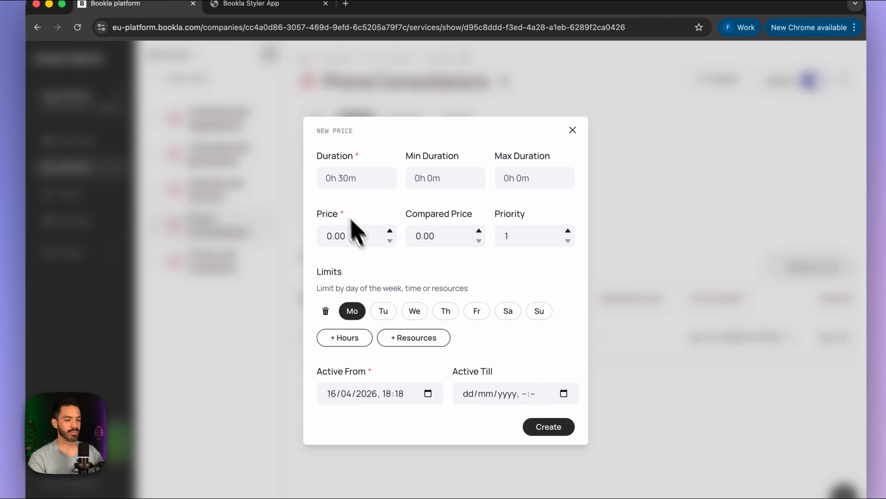
click(363, 183)
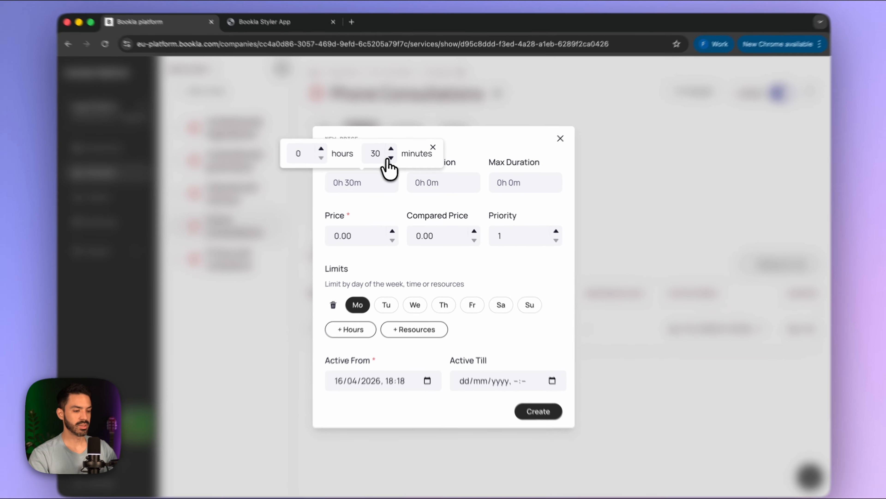
click(395, 161)
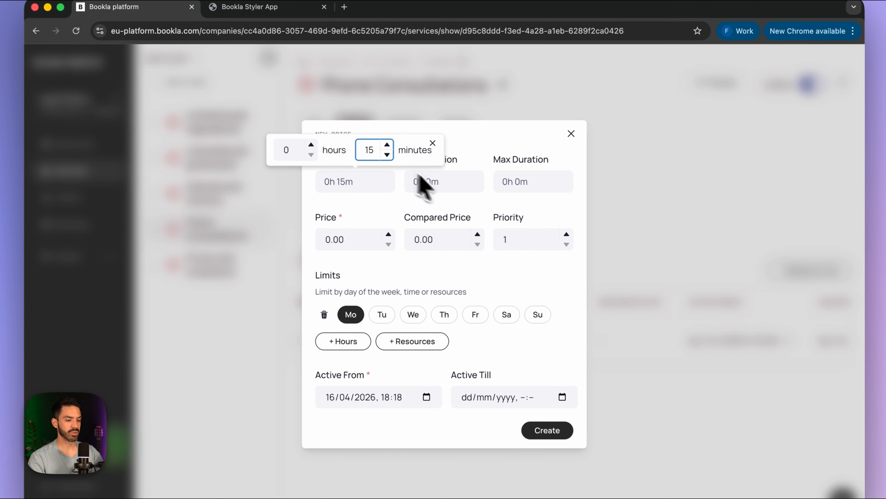
click(449, 189)
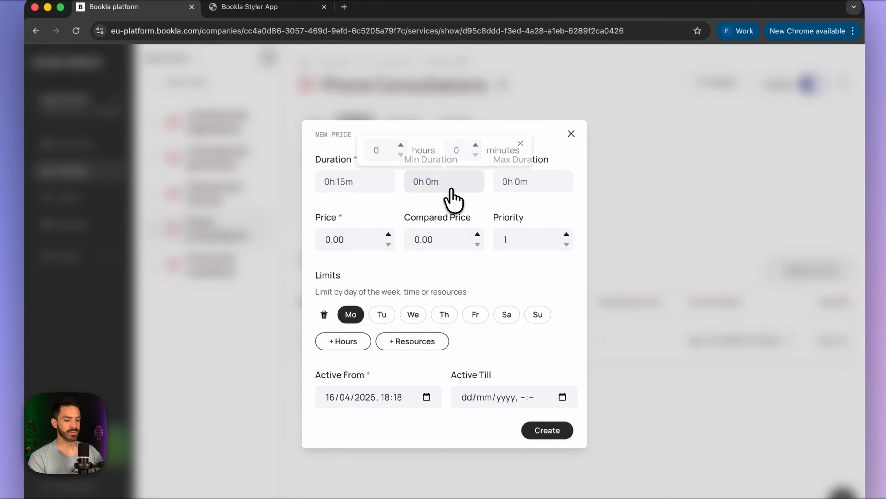
click(476, 144)
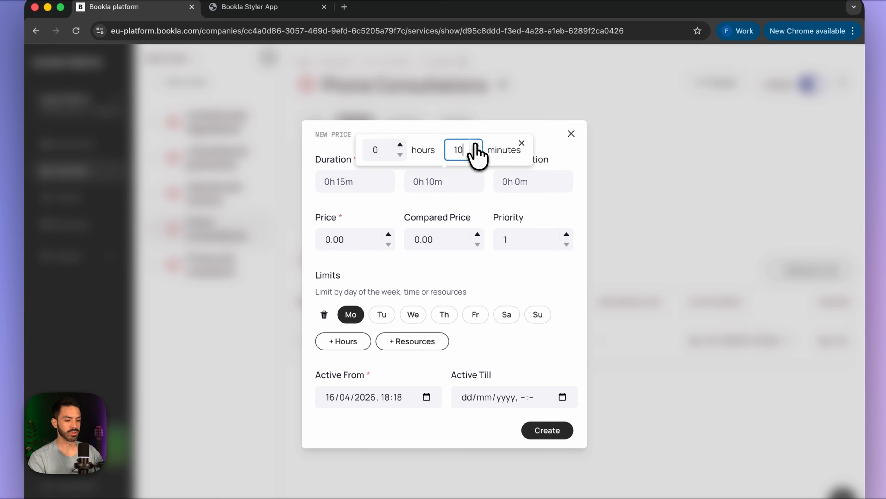
click(515, 182)
click(489, 144)
click(488, 145)
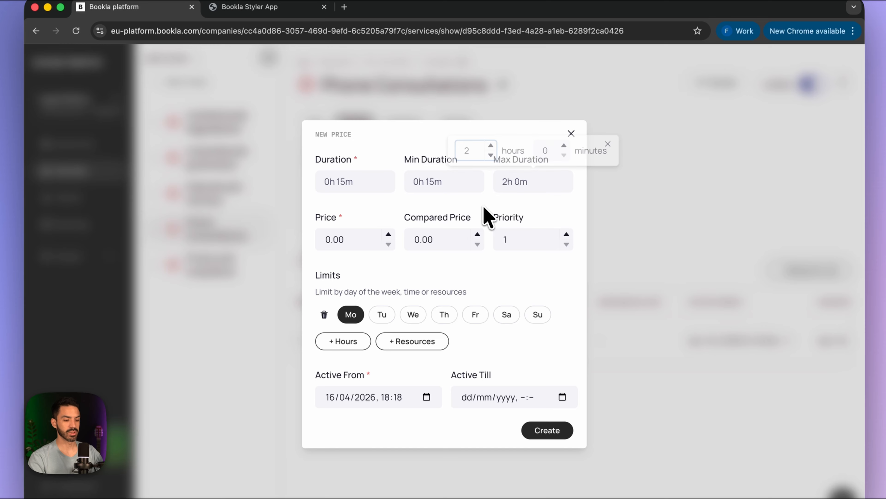
- Give it priority 2, no day limit, a 20.00 price, and create it
click(566, 234)
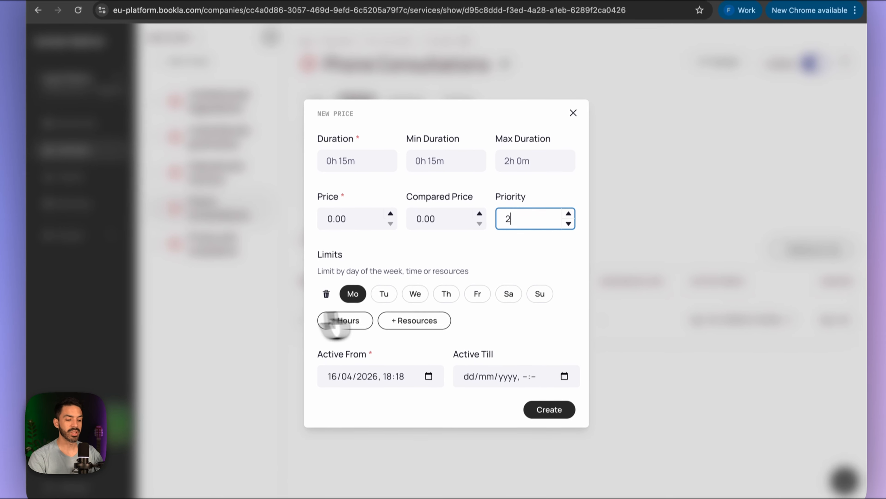
click(355, 288)
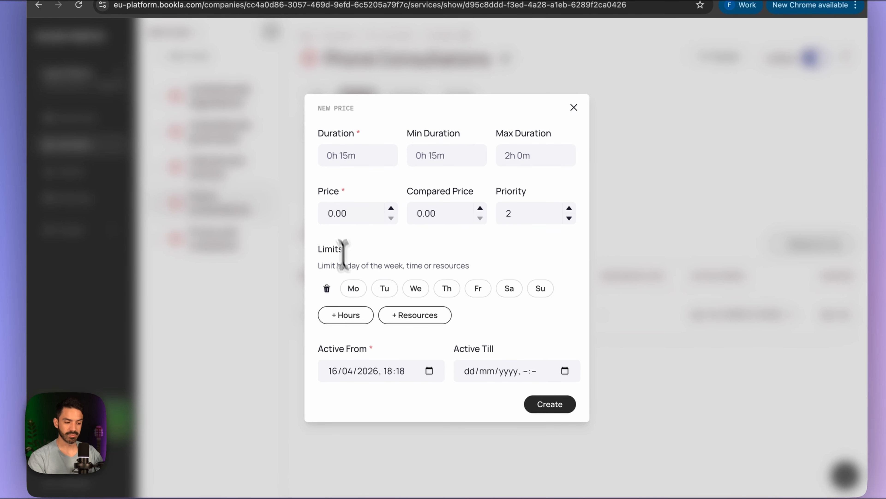
click(325, 214)
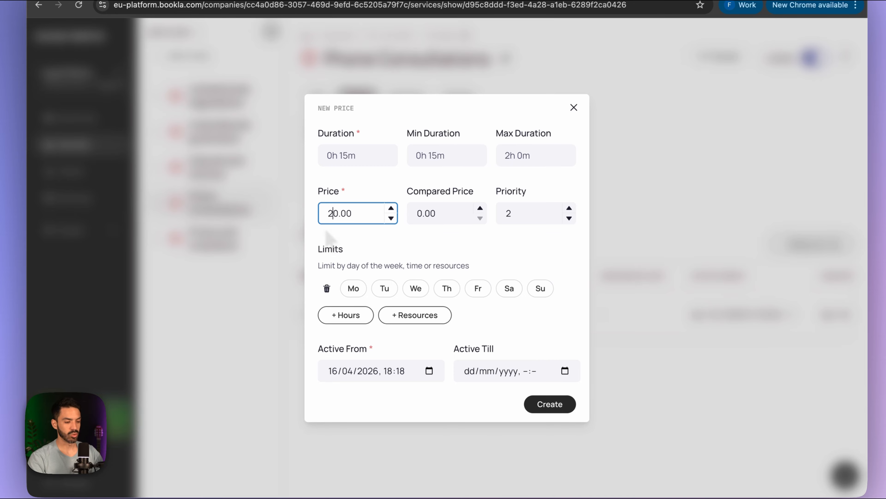
text(2)
click(435, 242)
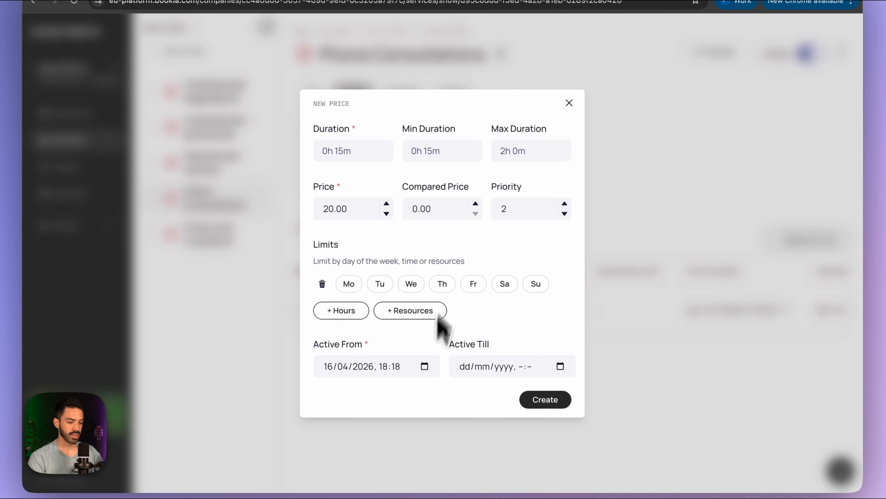
click(545, 401)
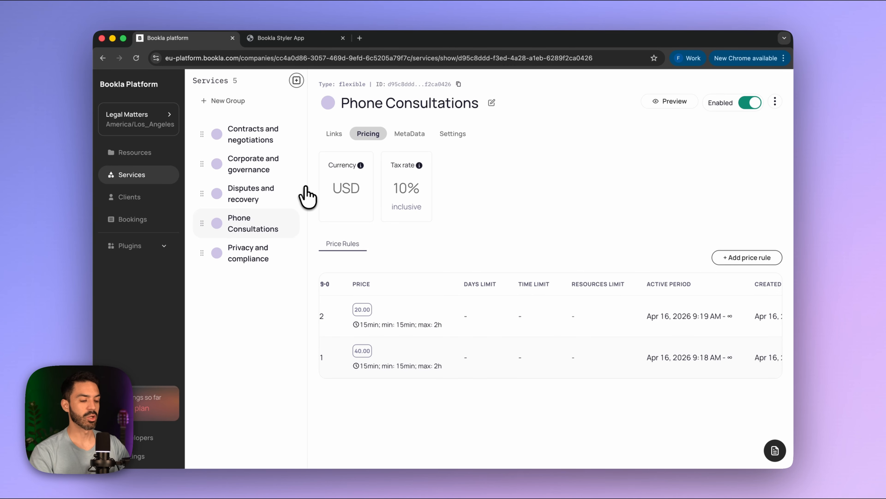
- Create a Flexible service named In Office Consultation
click(297, 80)
text(In)
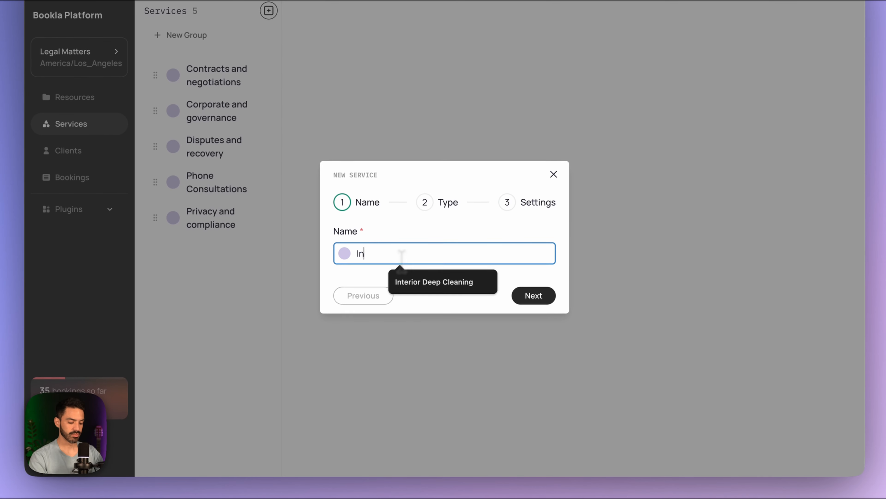
text( Office Consultation)
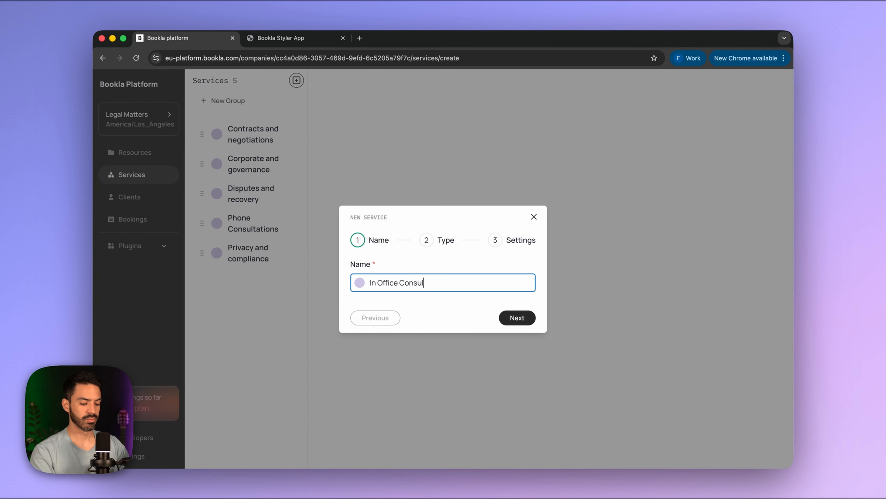
click(519, 318)
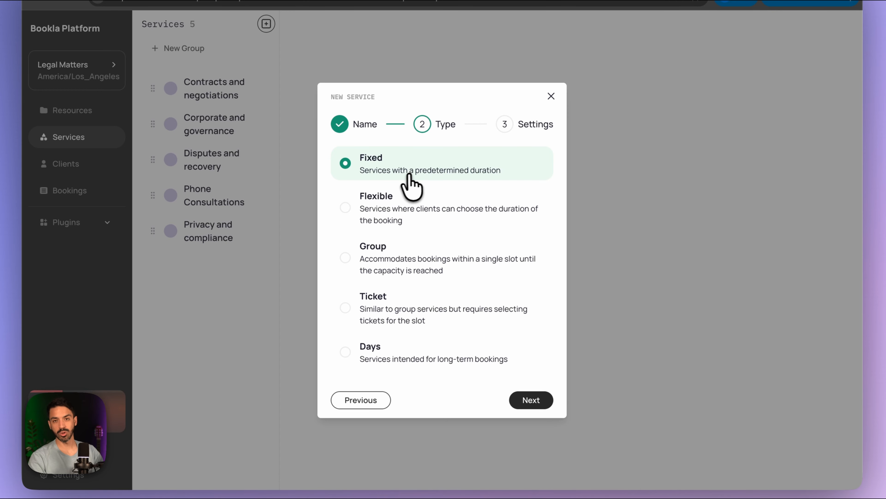
click(346, 206)
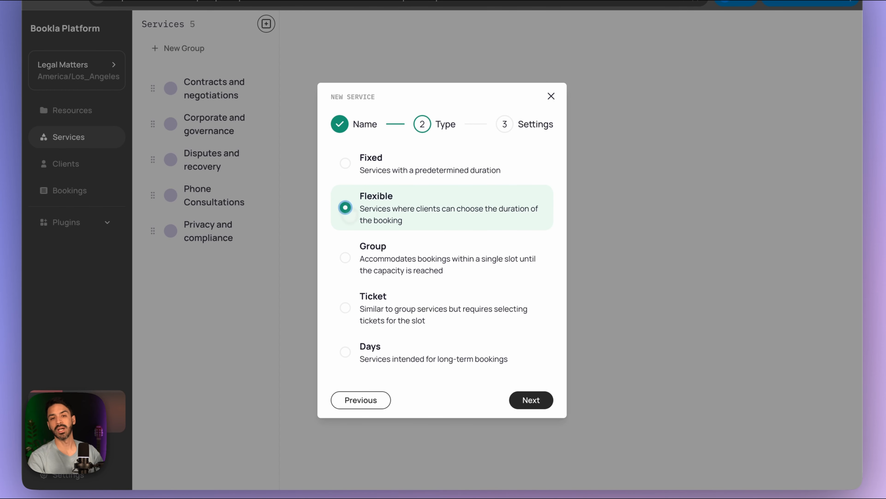
click(527, 402)
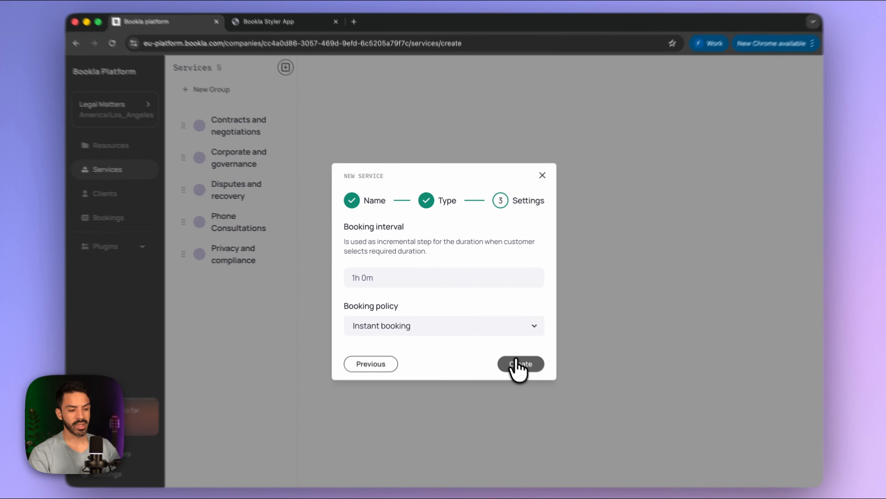
click(505, 354)
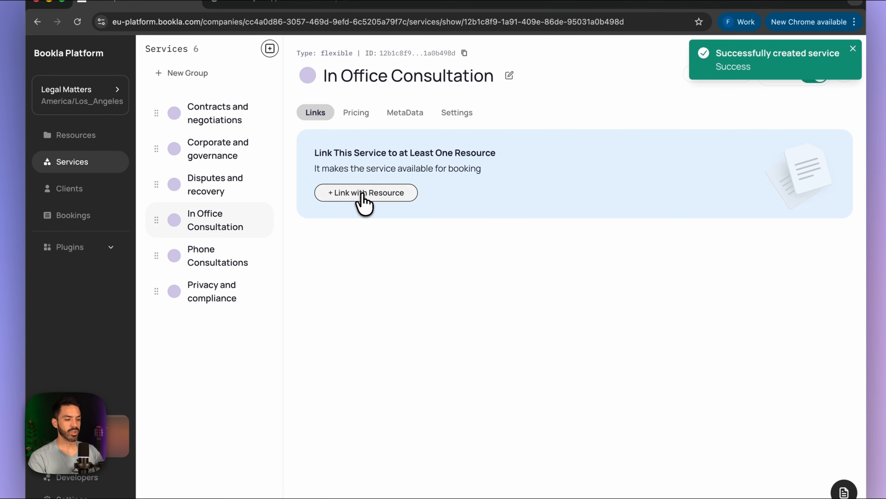
- Link one staff resource to In Office Consultation and view its pricing
click(362, 193)
click(310, 307)
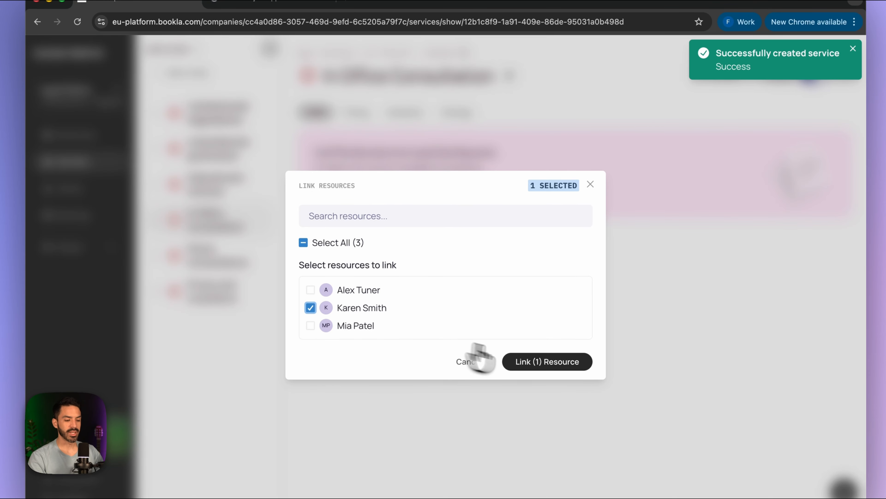
click(538, 361)
click(356, 112)
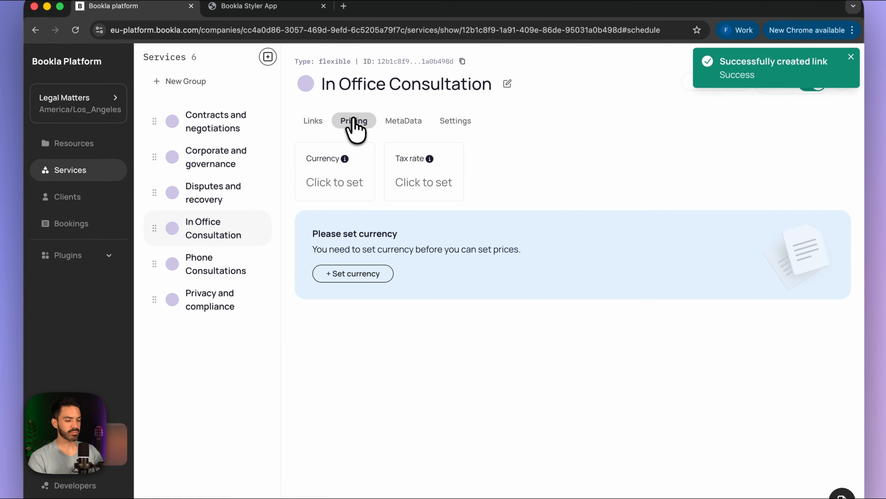
- Set In Office Consultation's currency to US dollar with 10% inclusive tax
click(325, 185)
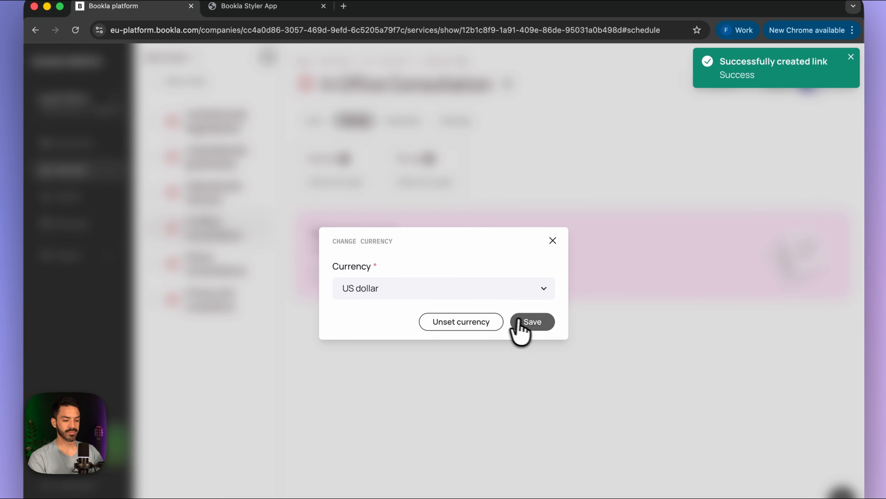
click(522, 318)
click(421, 184)
click(344, 277)
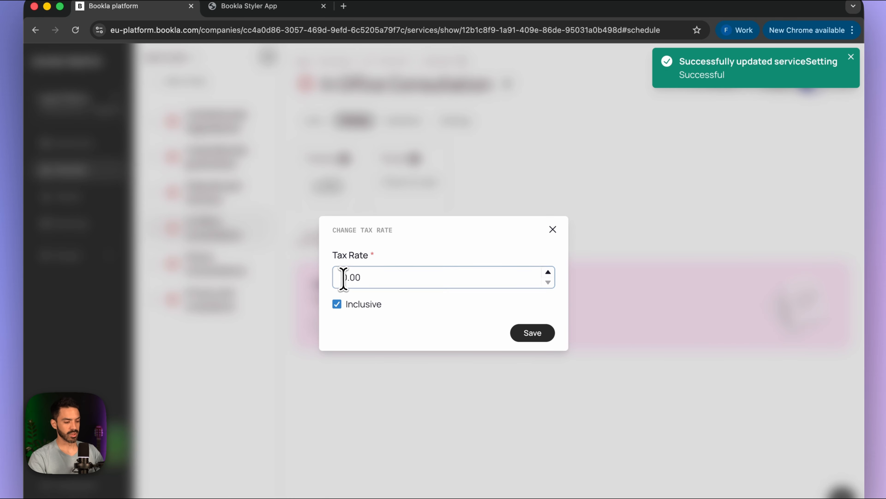
text(1)
click(534, 335)
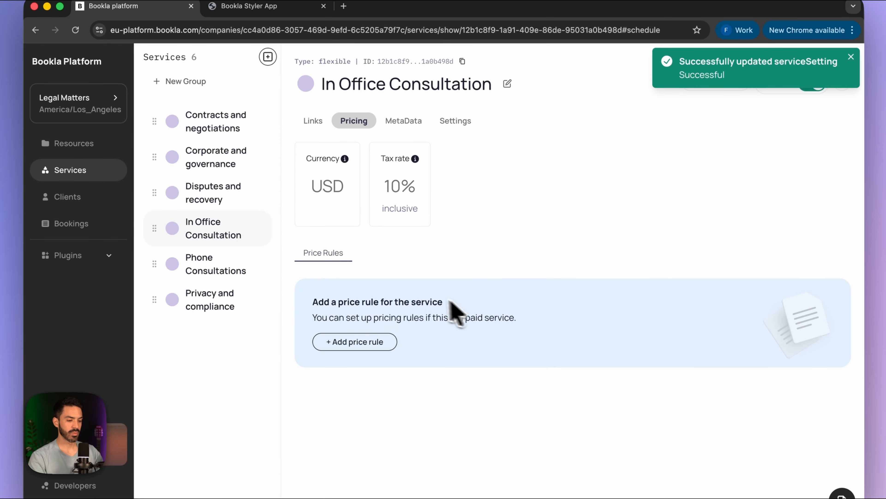
- Add a 90.00 price rule with 1-hour duration and 1-hour minimum
click(374, 344)
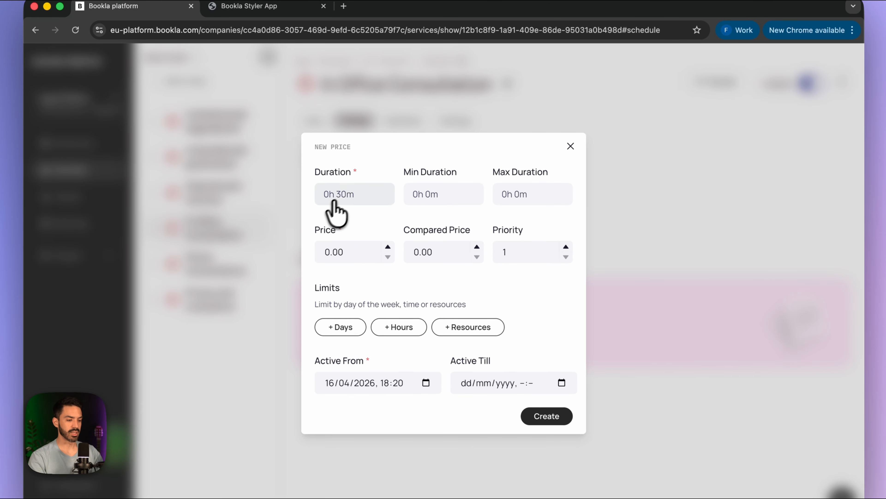
click(355, 196)
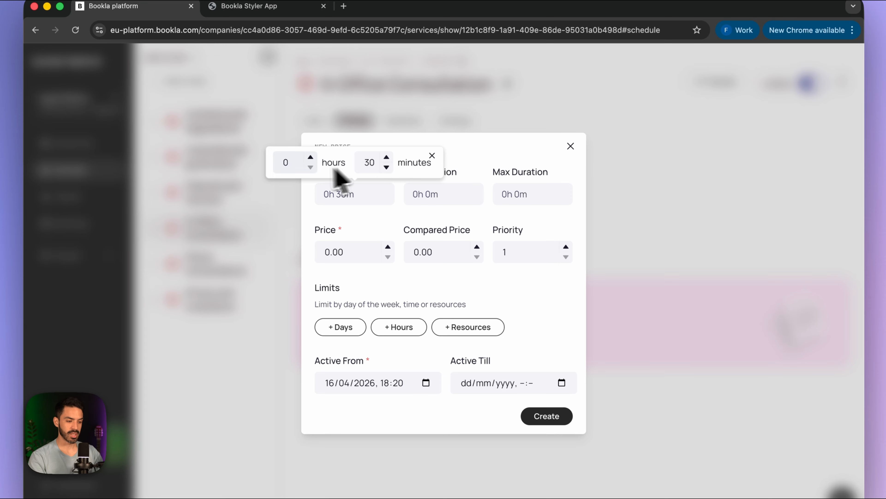
click(310, 157)
click(386, 167)
click(387, 168)
click(387, 167)
click(387, 167)
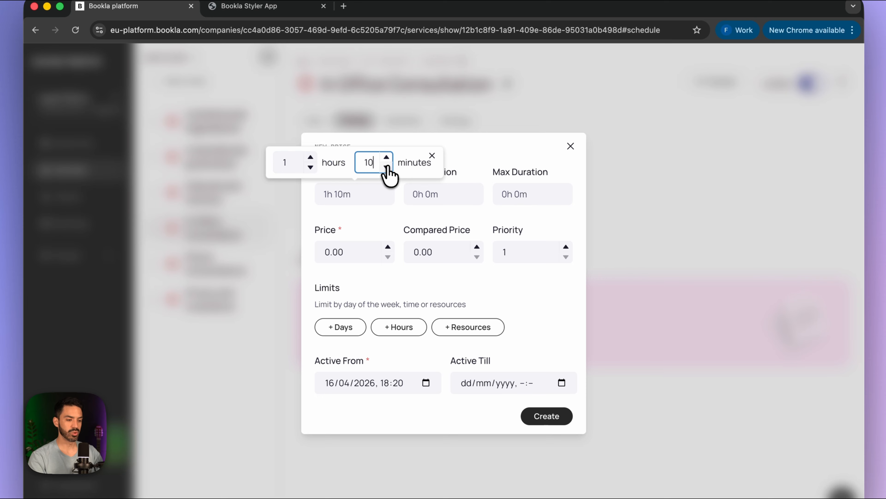
click(439, 196)
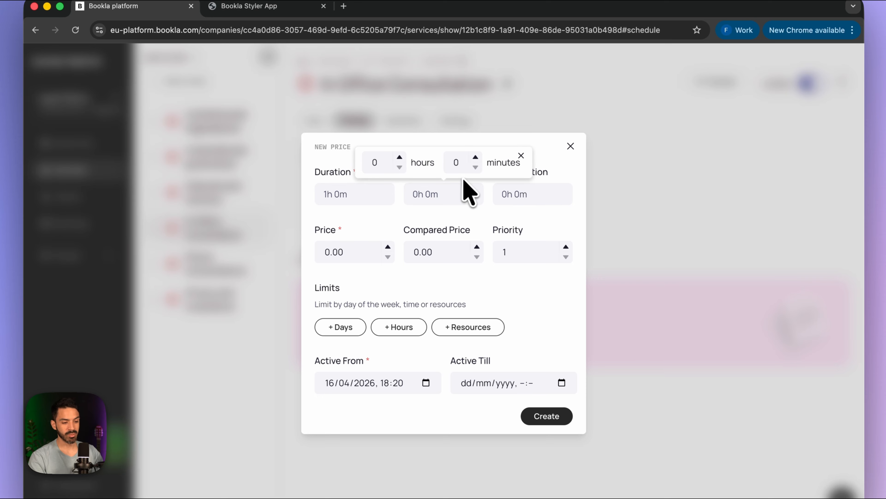
click(400, 158)
click(513, 196)
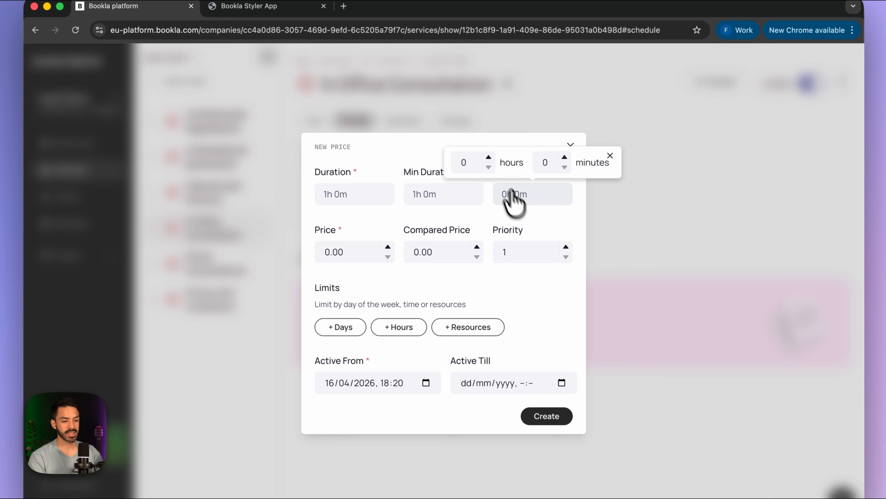
click(489, 157)
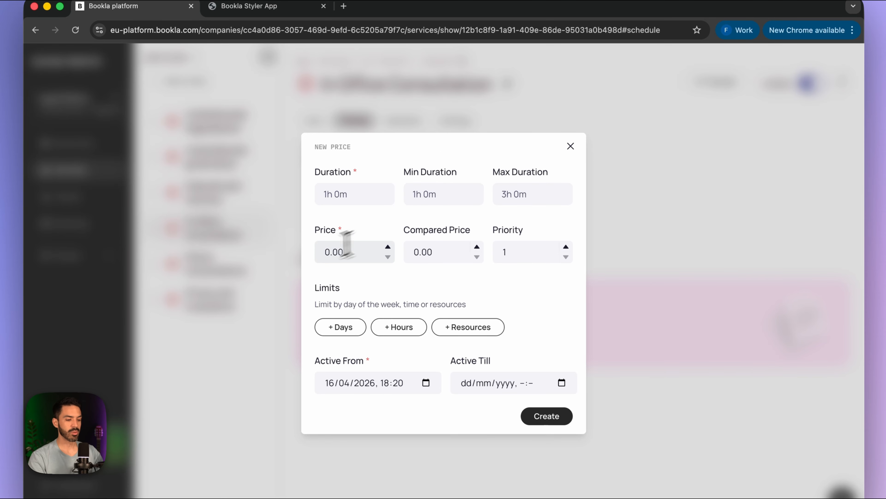
click(329, 253)
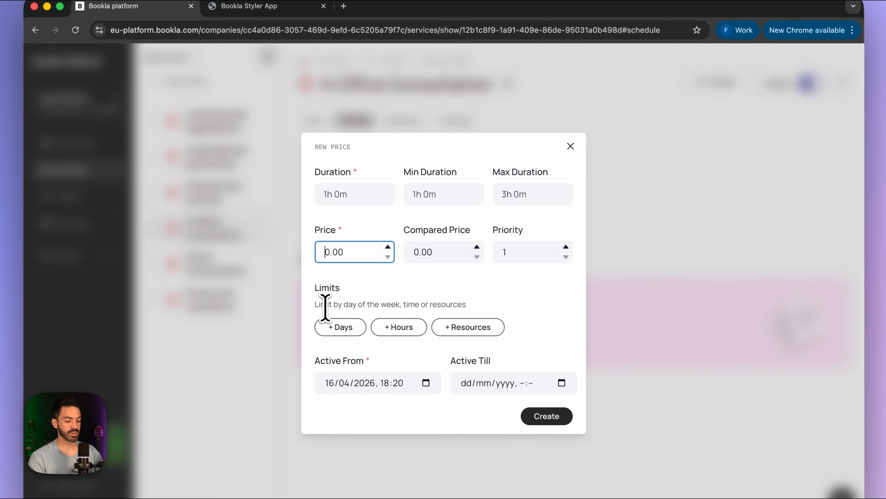
text(9)
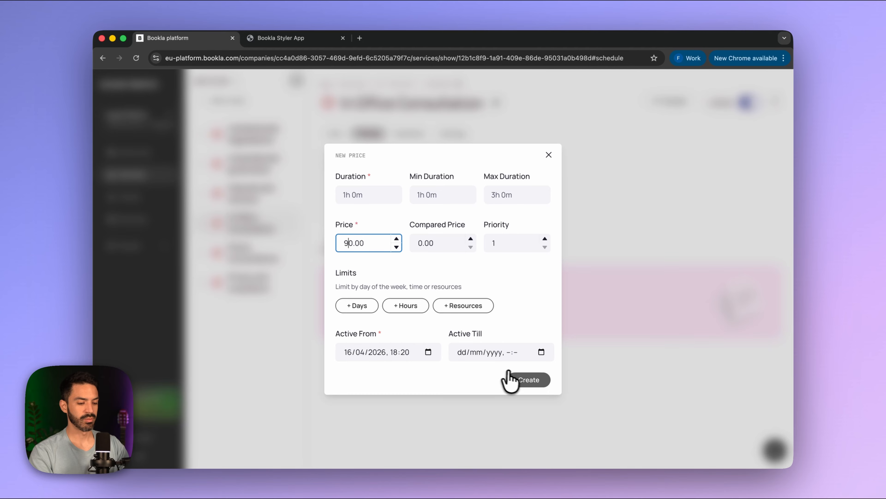
click(511, 377)
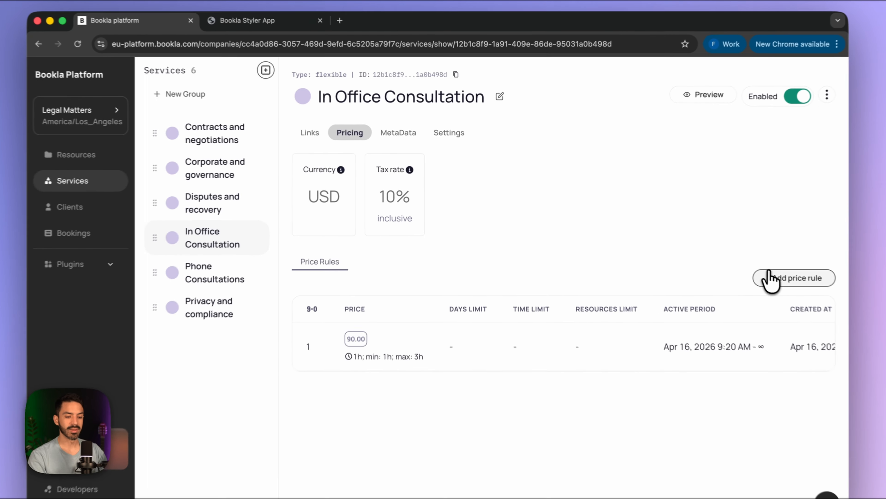
- Add a Monday-only 180.00 rule, 1 to 3 hours, at priority 2
click(770, 279)
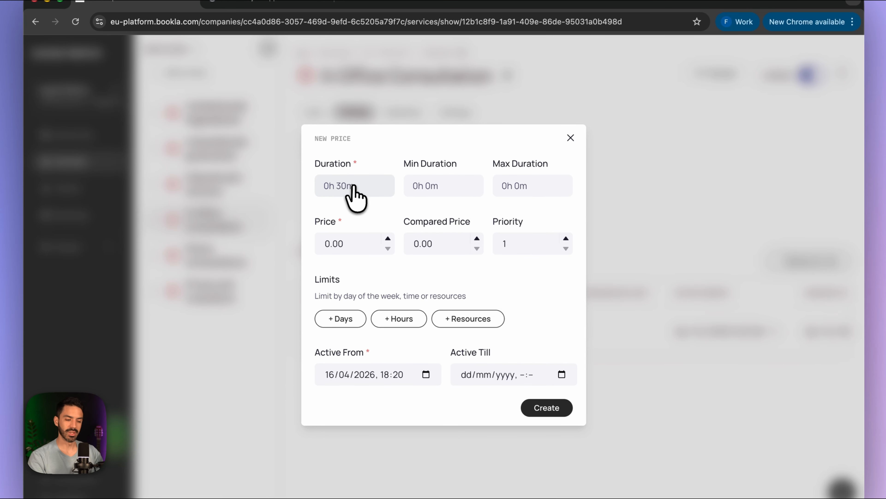
click(354, 189)
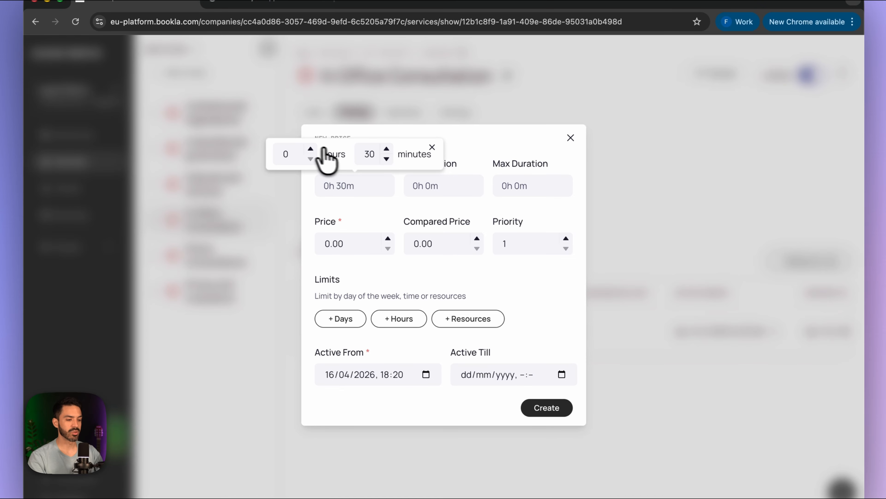
click(311, 148)
click(387, 159)
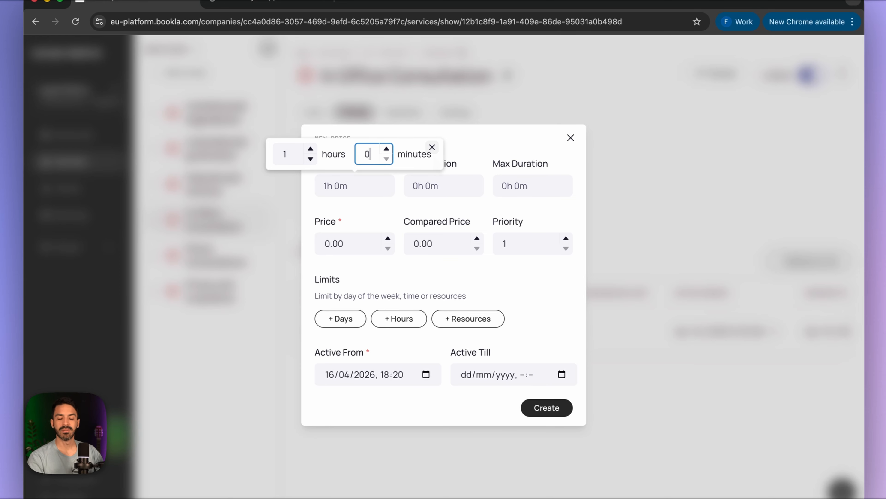
click(430, 148)
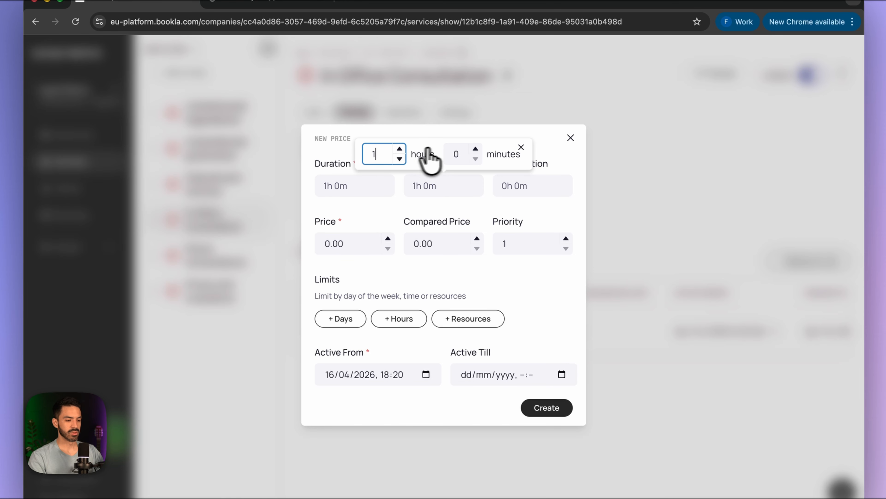
click(523, 189)
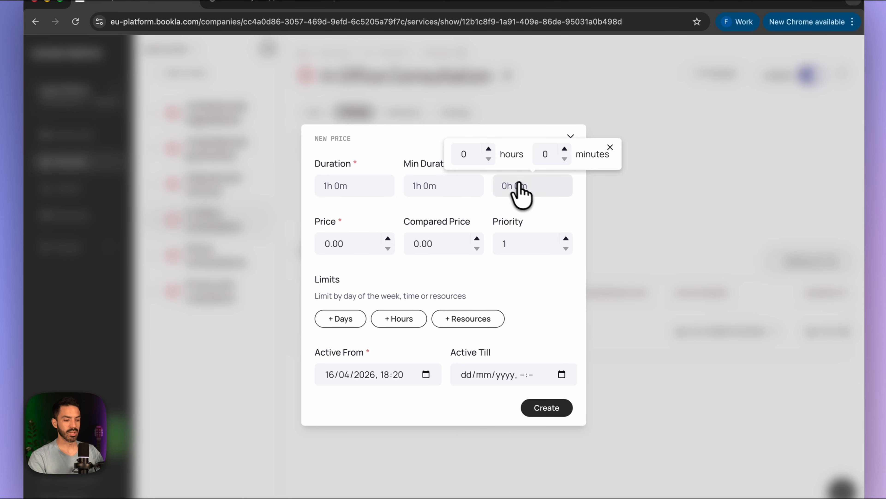
double_click(488, 148)
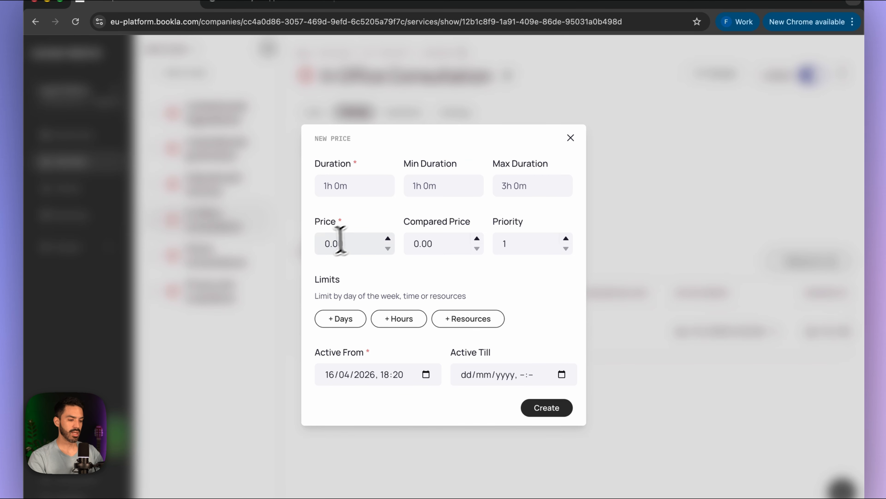
click(324, 243)
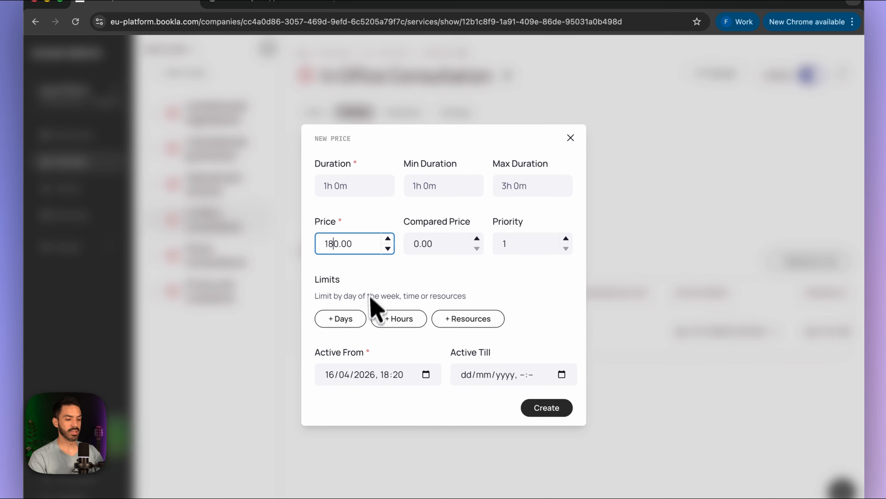
click(340, 317)
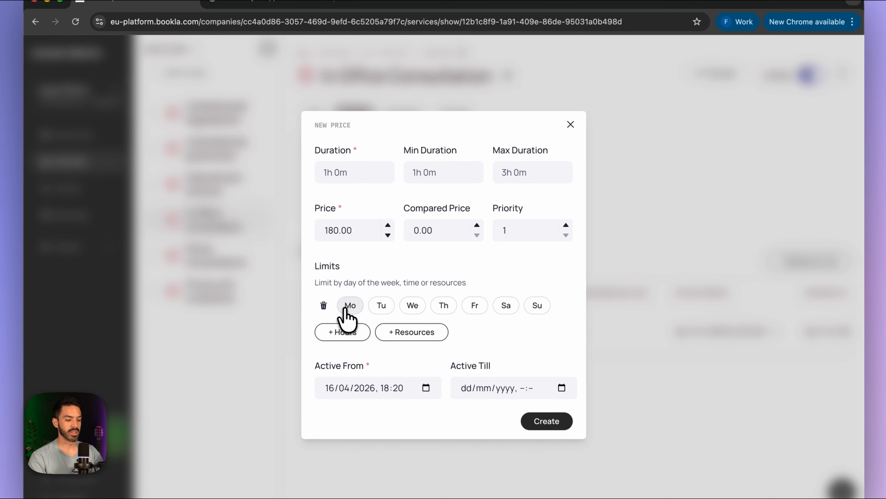
click(345, 309)
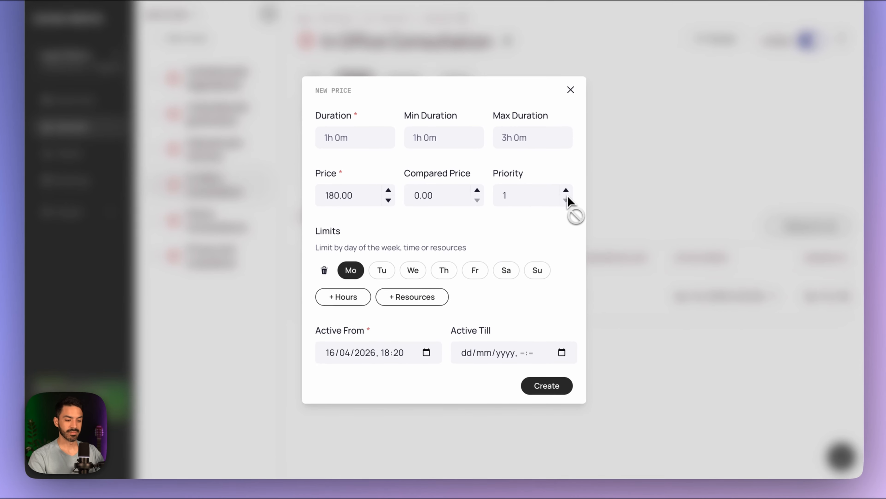
click(545, 227)
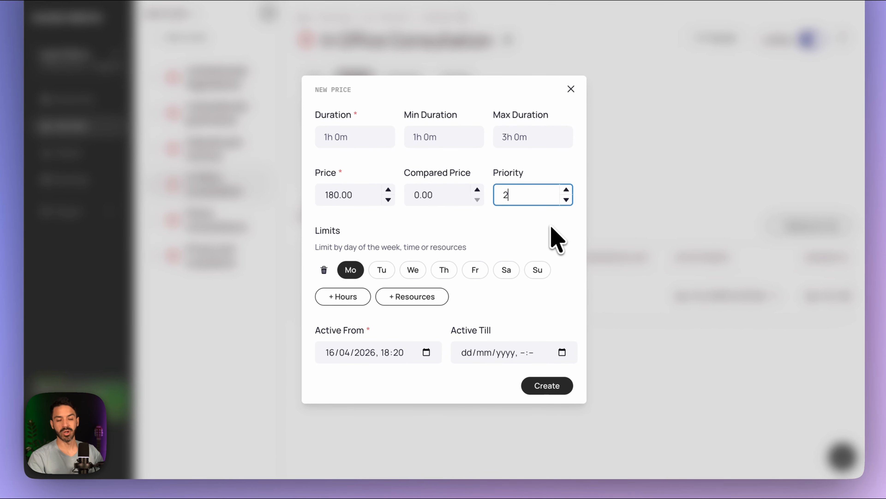
click(549, 385)
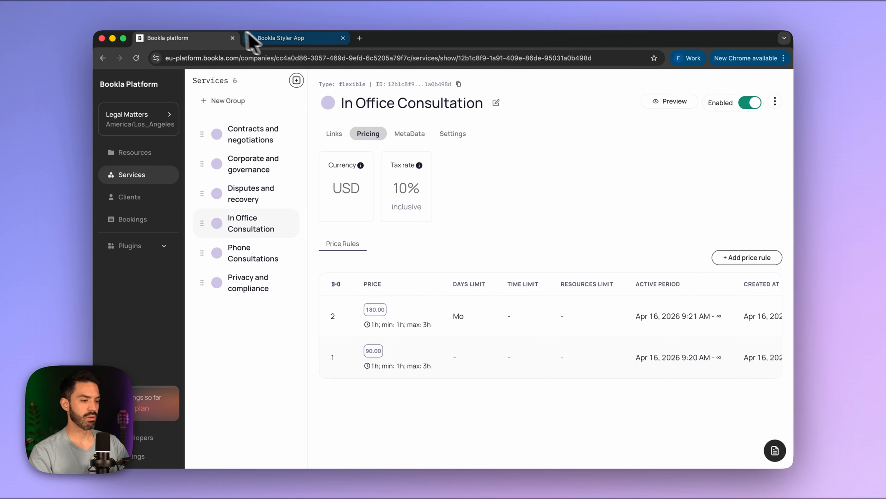
- In the booking preview, open Phone Consultations and raise the duration to 30, then 45 minutes
click(254, 38)
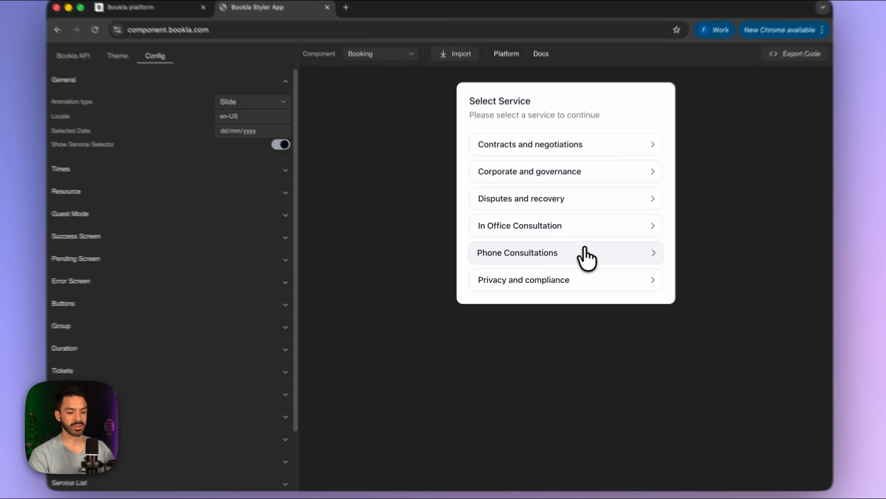
click(559, 256)
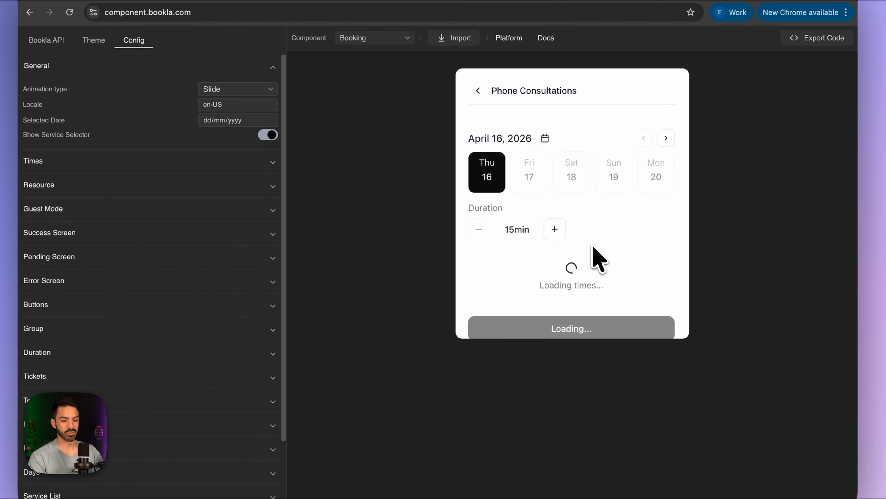
scroll(579, 285, down, 3)
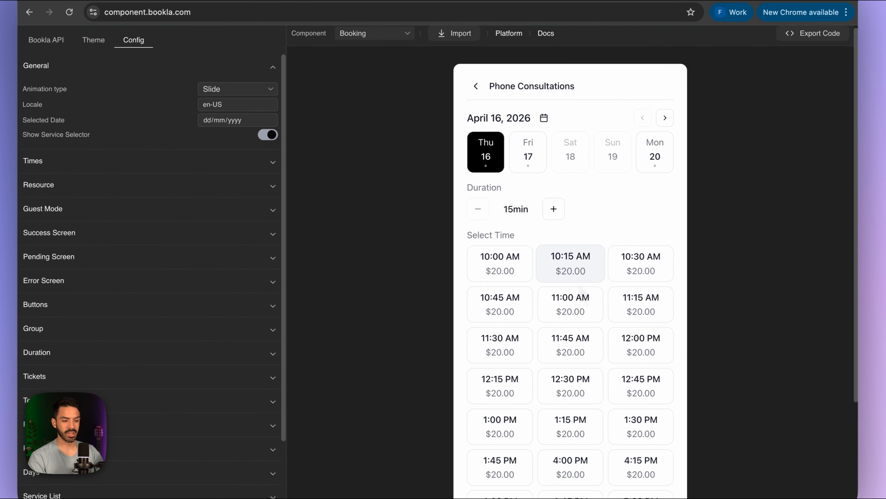
scroll(579, 284, up, 2)
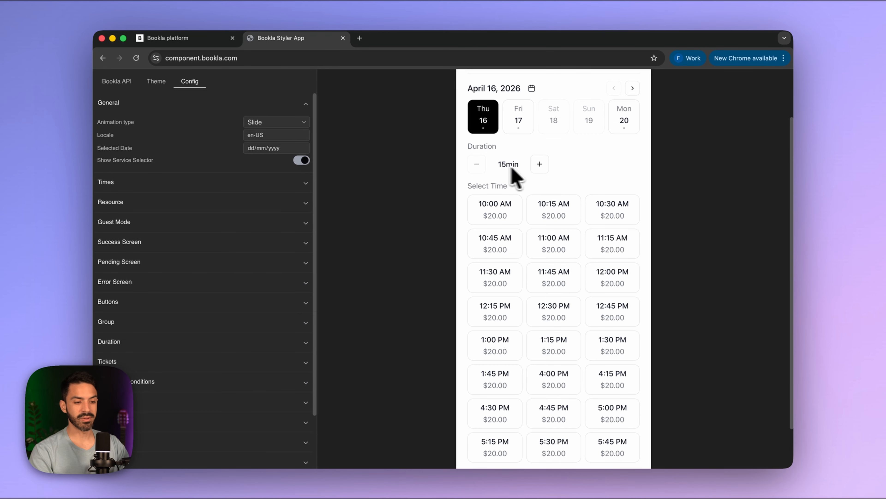
scroll(552, 172, up, 3)
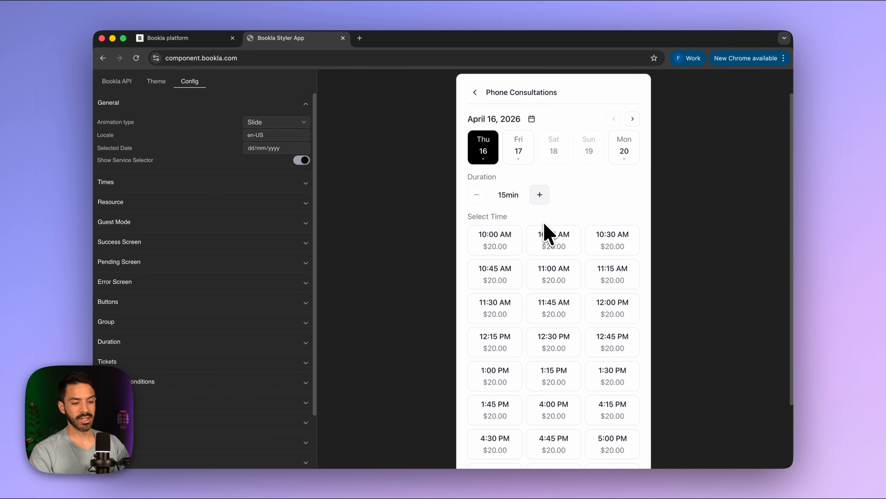
click(539, 194)
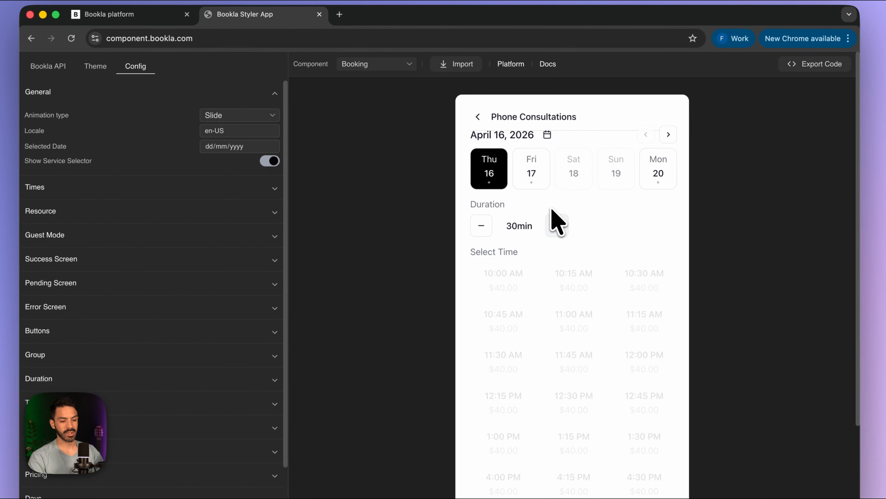
scroll(560, 231, down, 4)
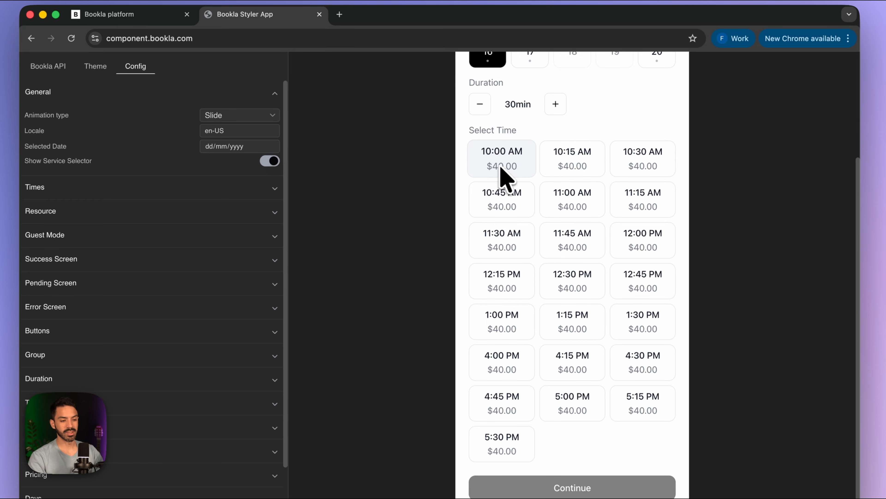
scroll(505, 174, up, 1)
scroll(503, 167, up, 1)
scroll(496, 173, up, 3)
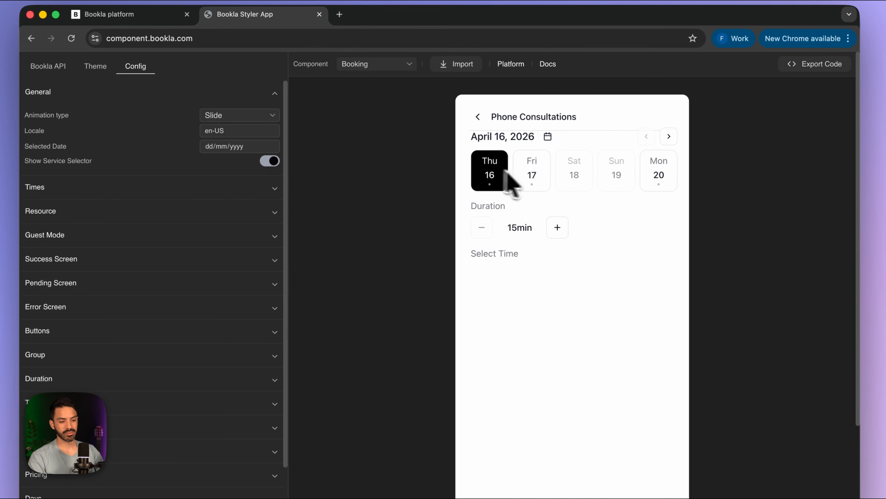
click(555, 240)
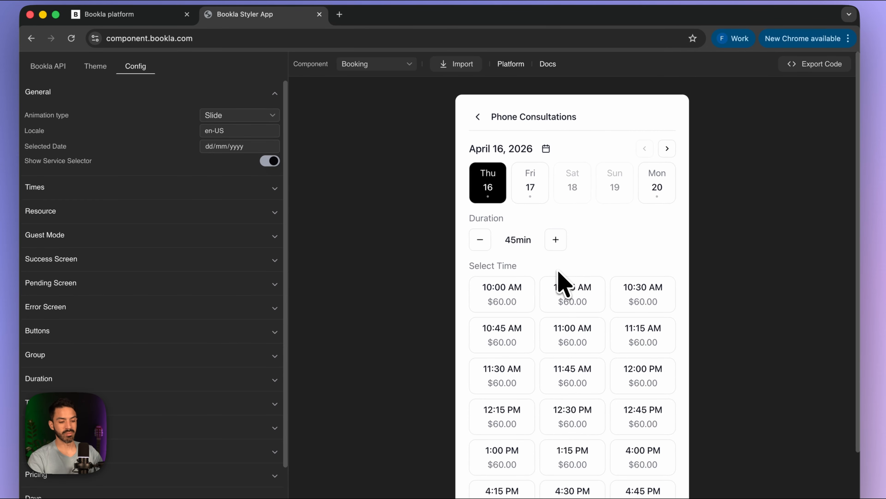
- Try the dates Friday 17, Monday 20, Thursday 16 and Friday 17, then return to the service list
scroll(558, 279, down, 2)
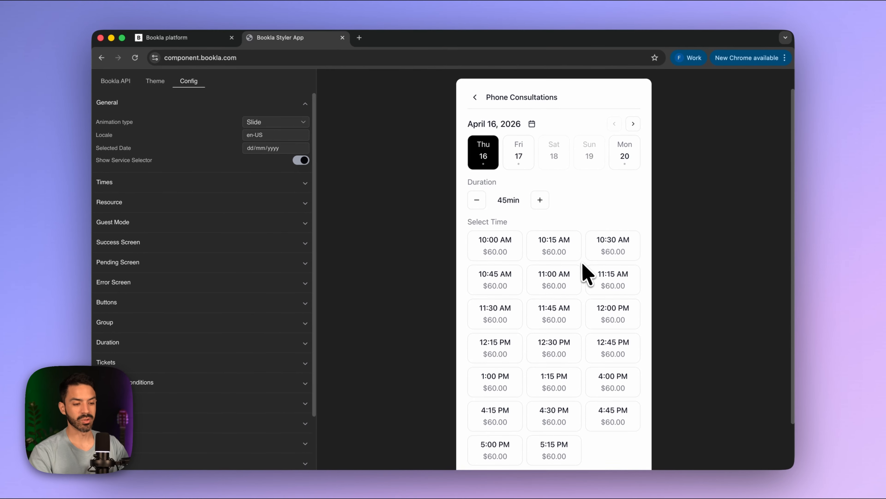
scroll(610, 289, down, 3)
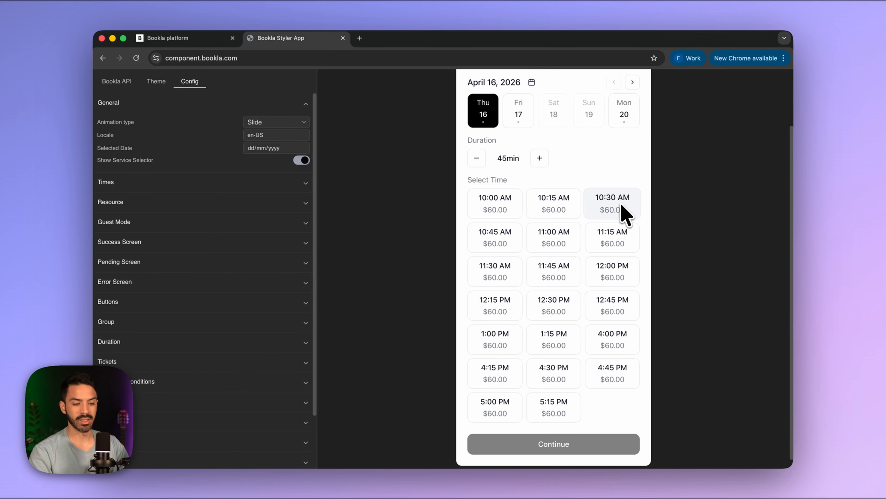
scroll(574, 264, up, 3)
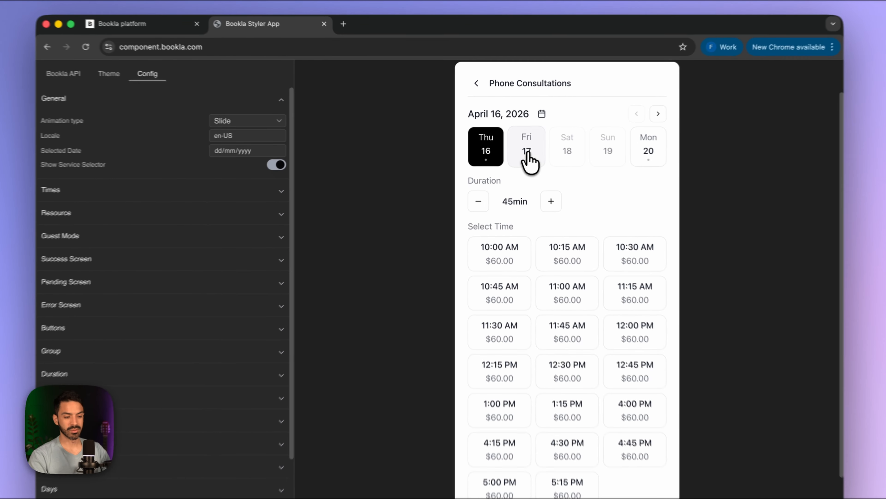
click(527, 157)
click(653, 158)
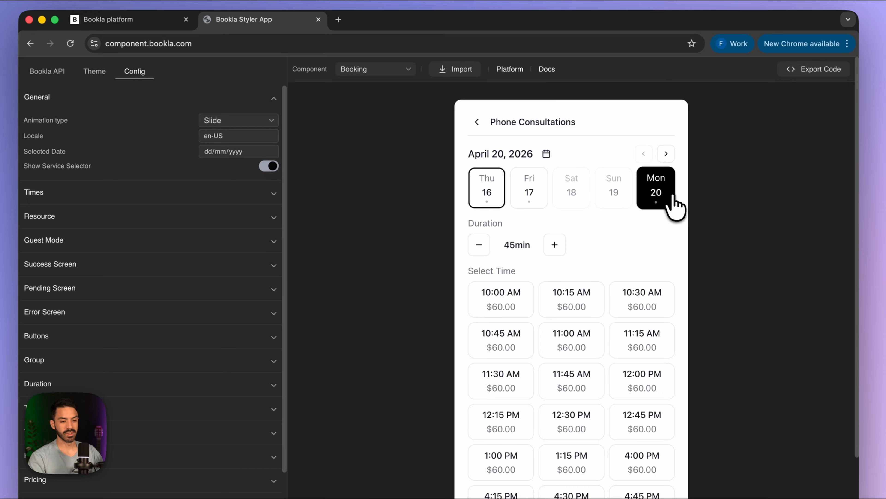
click(488, 192)
click(526, 194)
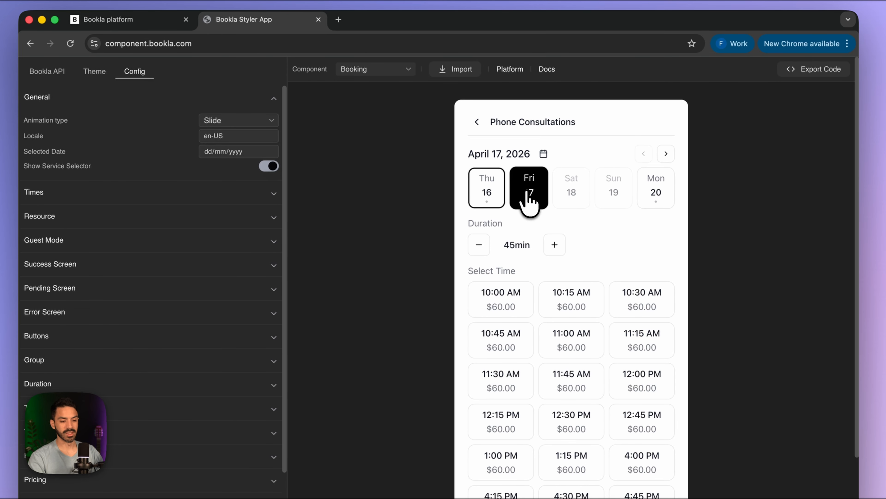
click(477, 122)
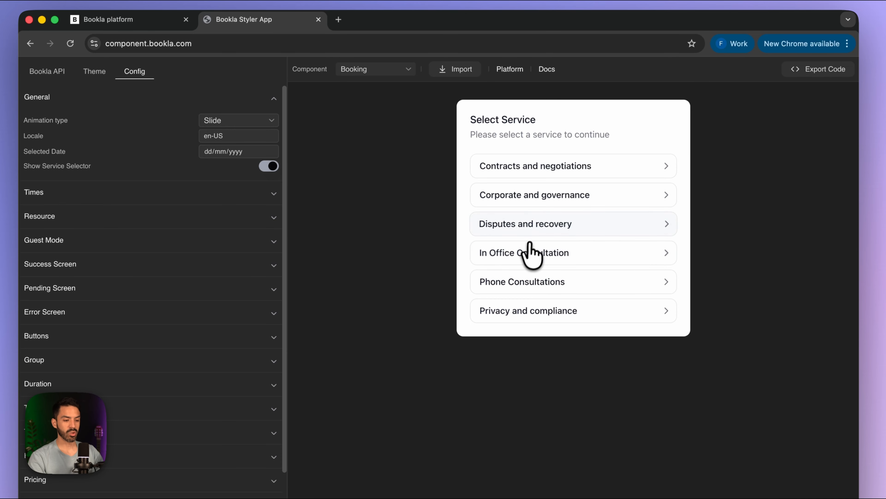
click(529, 244)
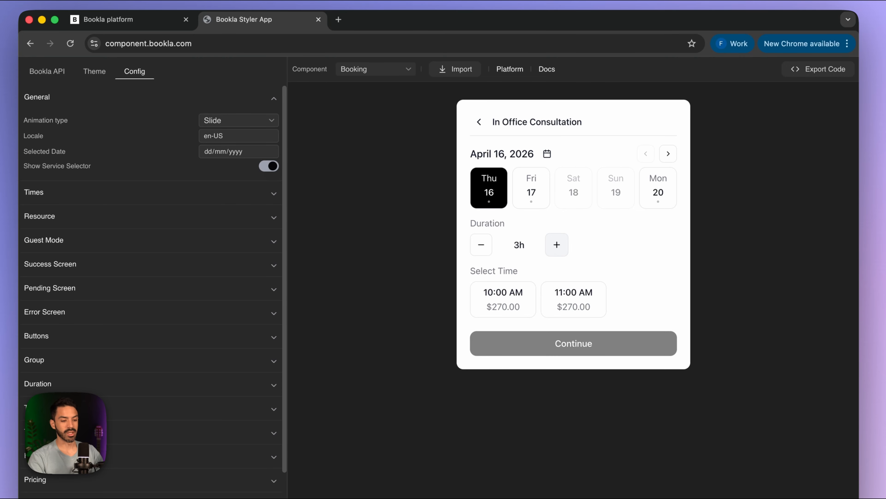
click(557, 244)
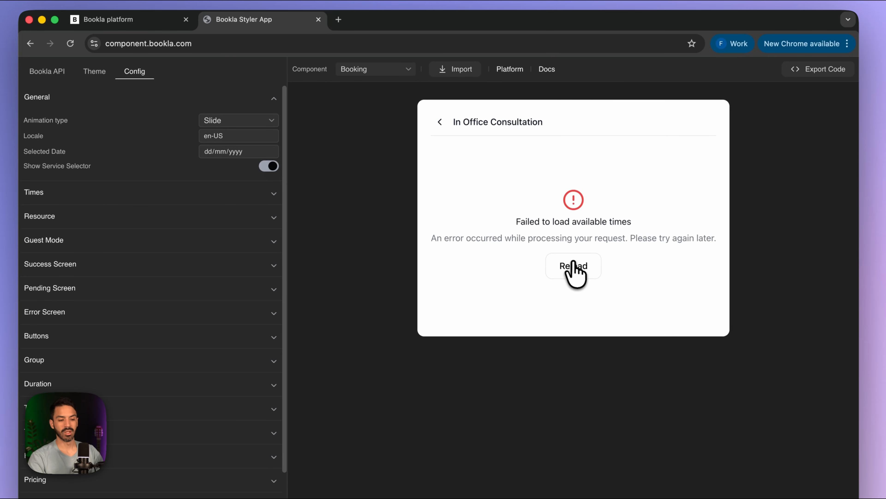
click(574, 265)
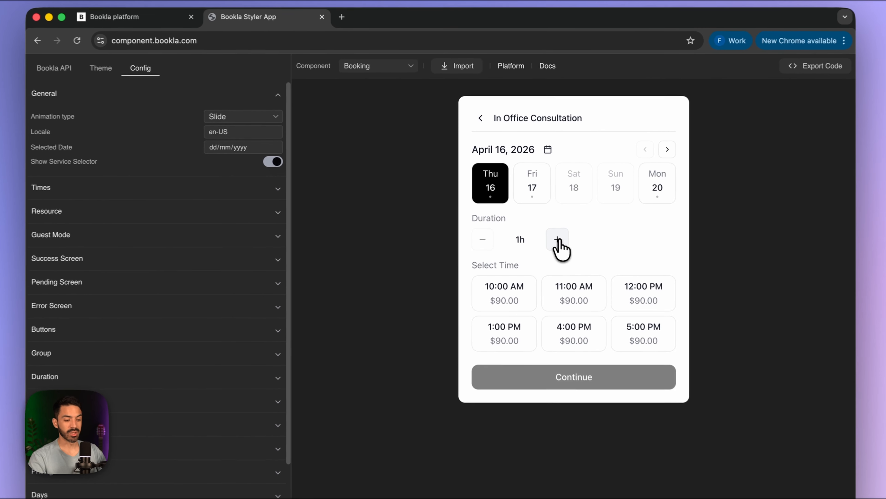
click(558, 239)
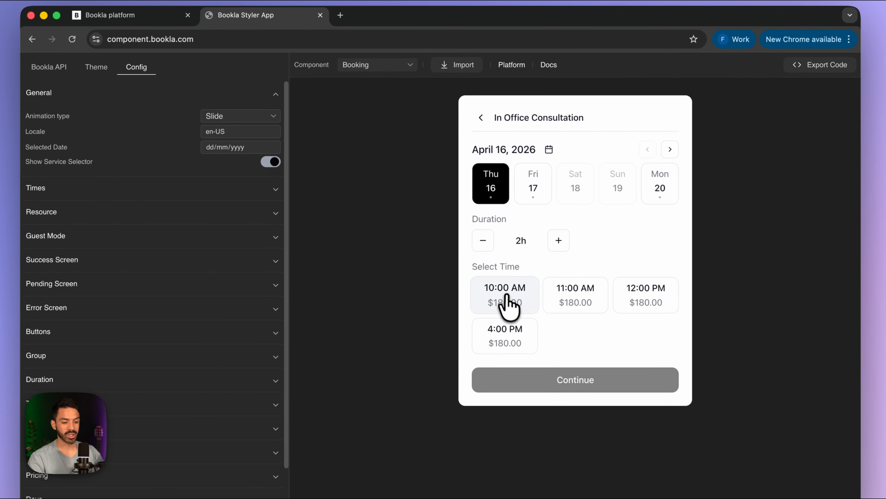
click(509, 304)
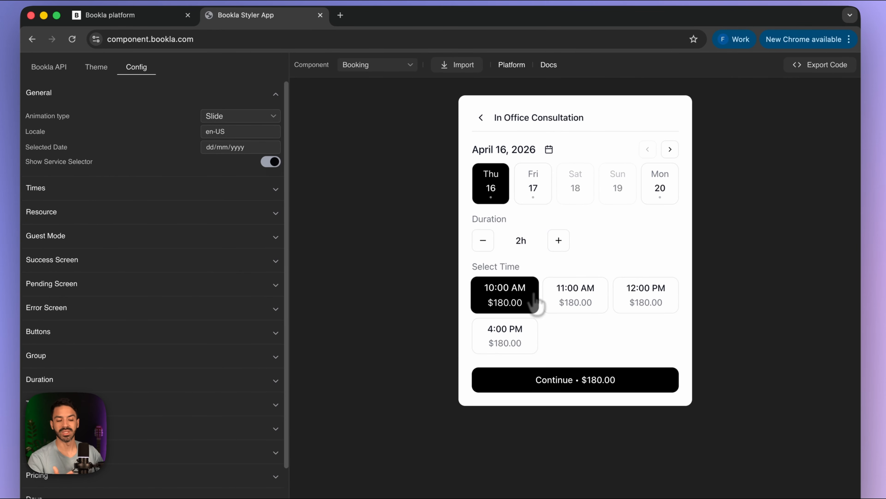
click(581, 303)
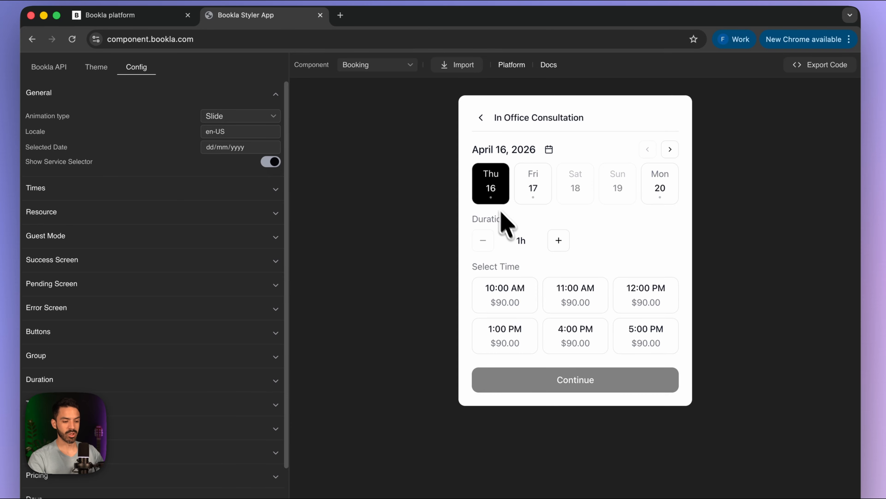
click(658, 192)
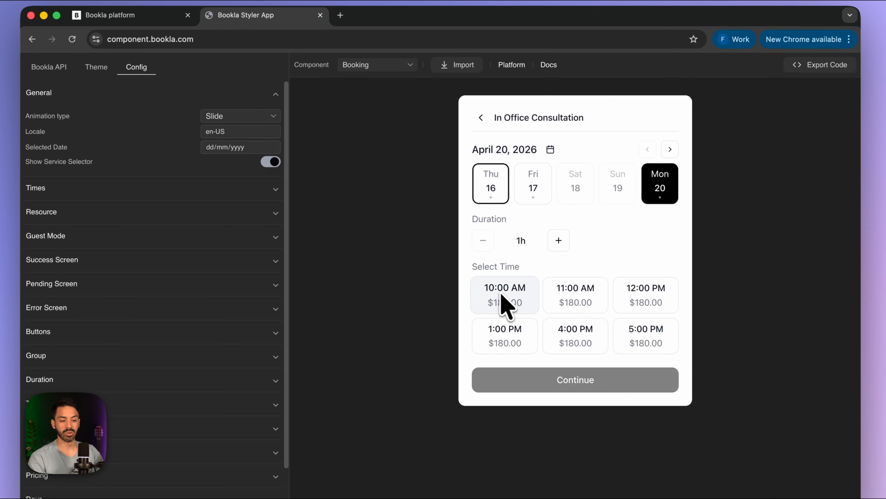
click(481, 120)
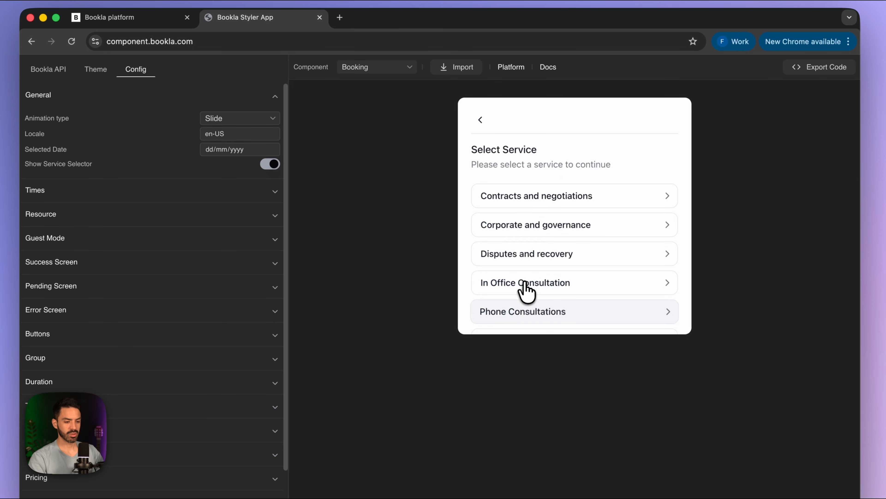
- Open Phone Consultations and try the 10:00, 10:15, 10:45 and 11:00 AM slots
click(525, 297)
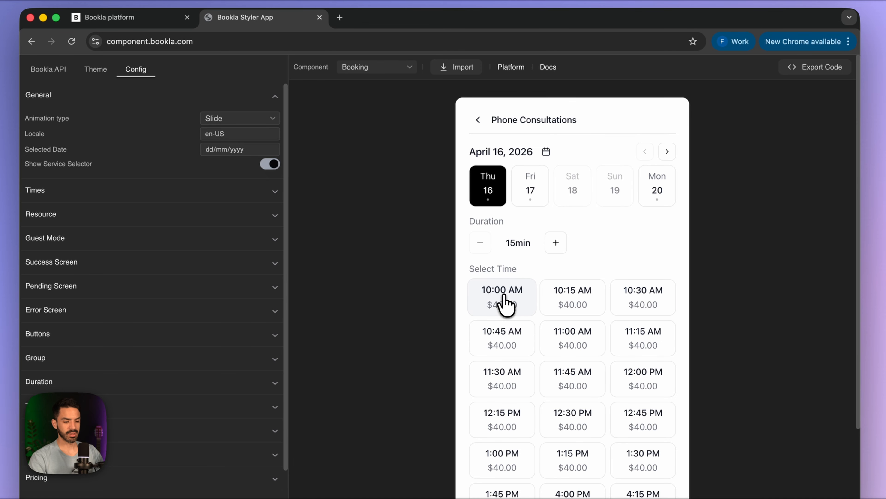
click(505, 301)
click(569, 303)
click(510, 339)
click(555, 331)
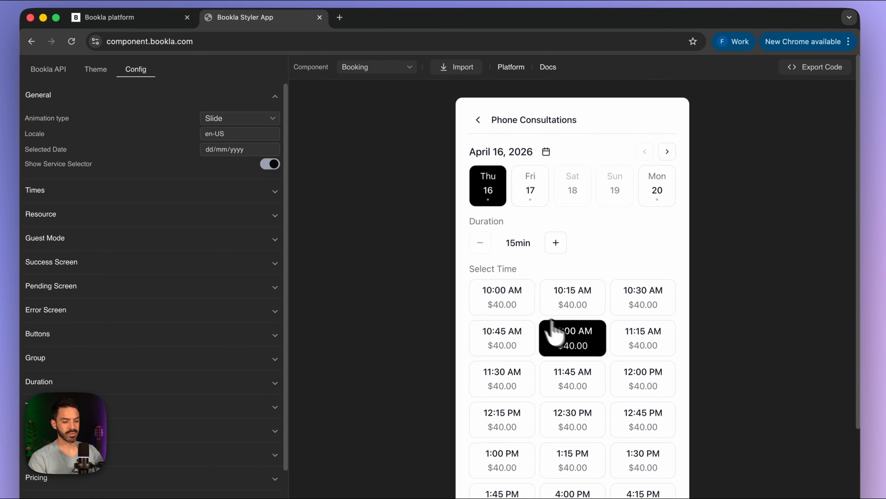
click(509, 307)
click(572, 306)
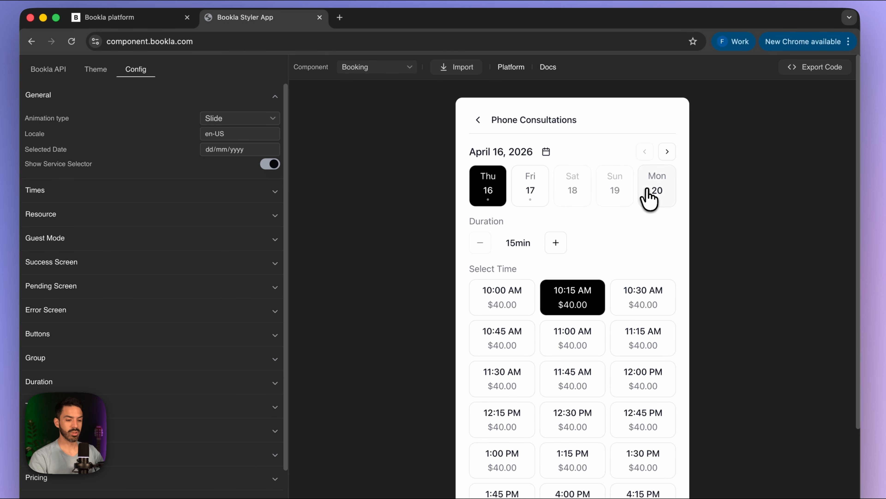
- Switch the preview to Monday April 20, pick 10:30 AM, and return to Bookla Platform
click(650, 195)
click(616, 298)
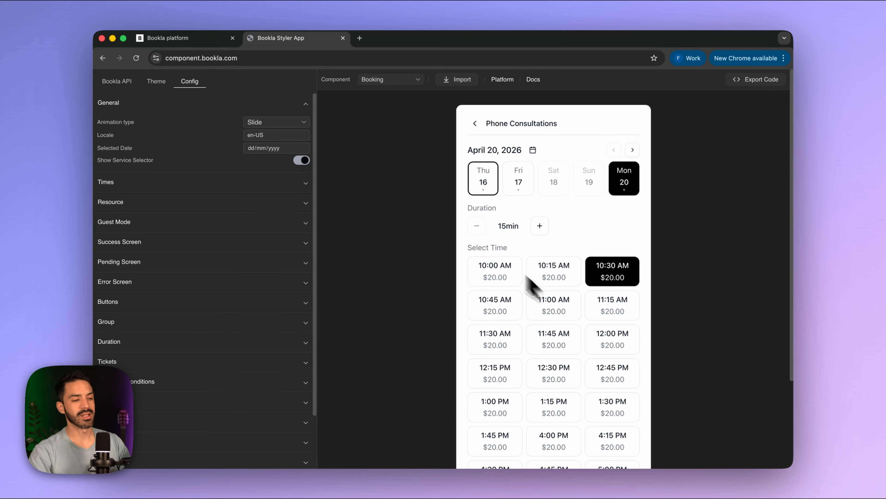
click(164, 38)
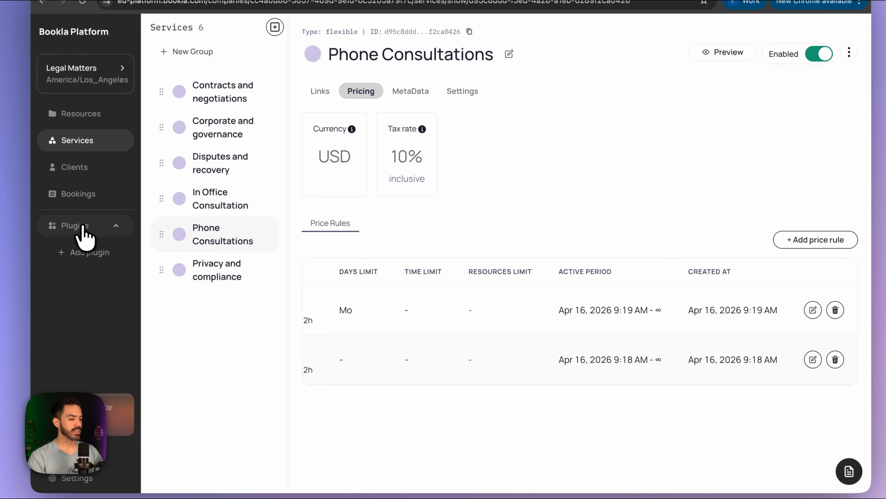
- Add the Booking Rules plugin from the plugin marketplace
click(75, 252)
scroll(579, 255, down, 6)
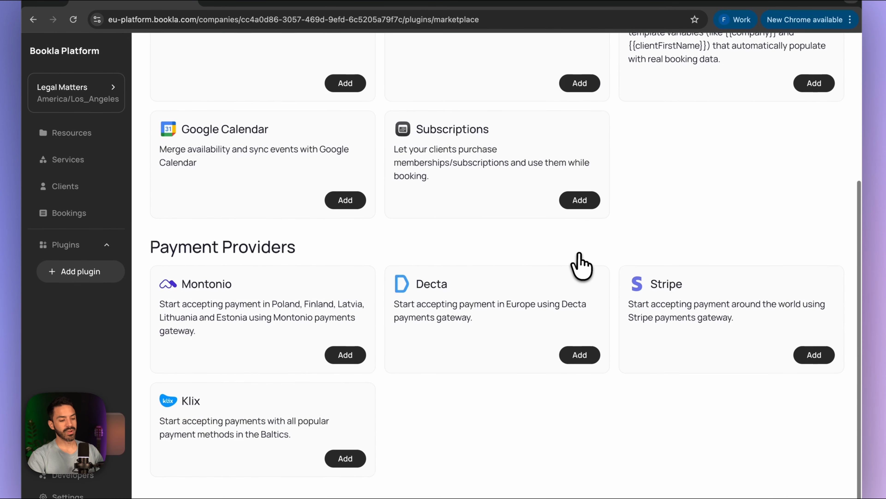
scroll(576, 256, up, 6)
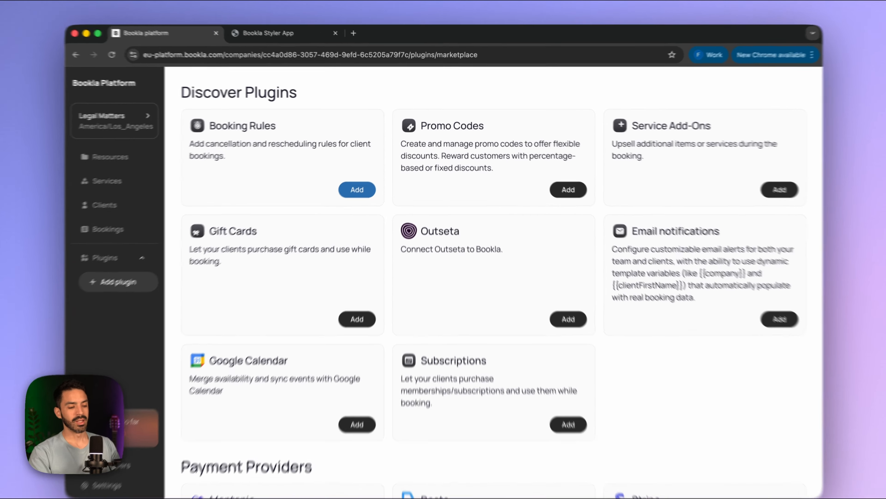
click(363, 183)
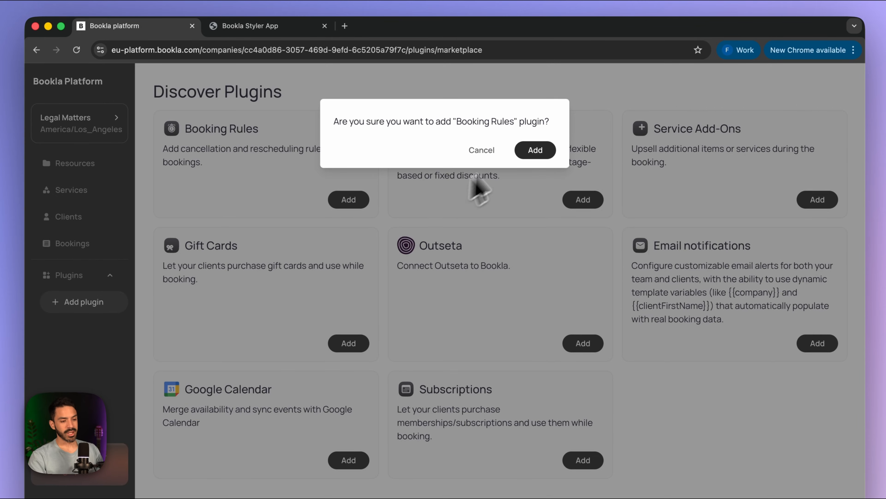
click(541, 151)
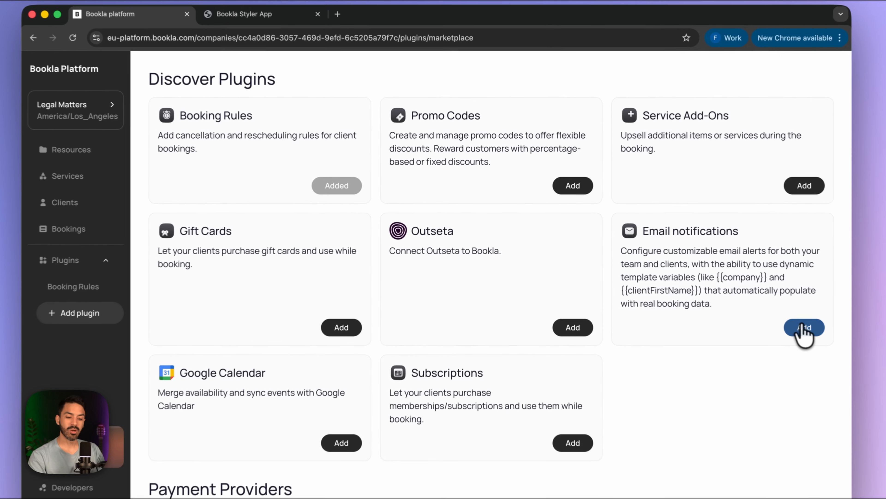
- Add the Email notifications and Stripe plugins as well
click(753, 302)
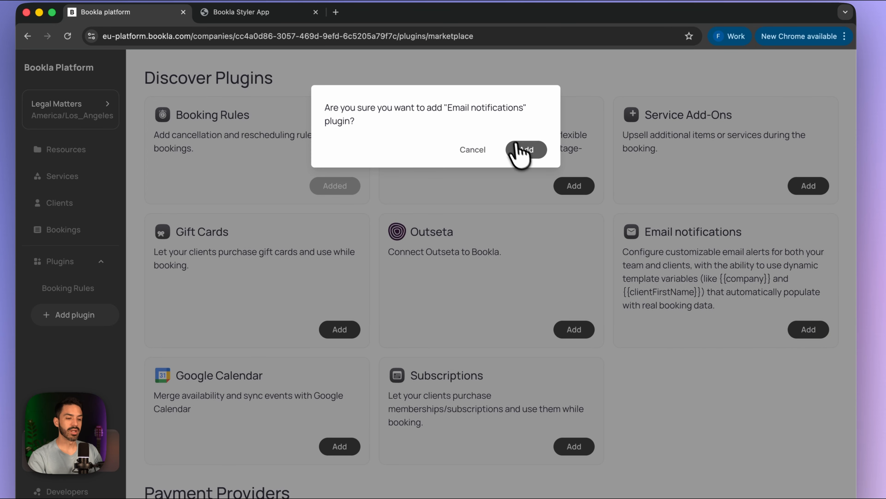
click(516, 151)
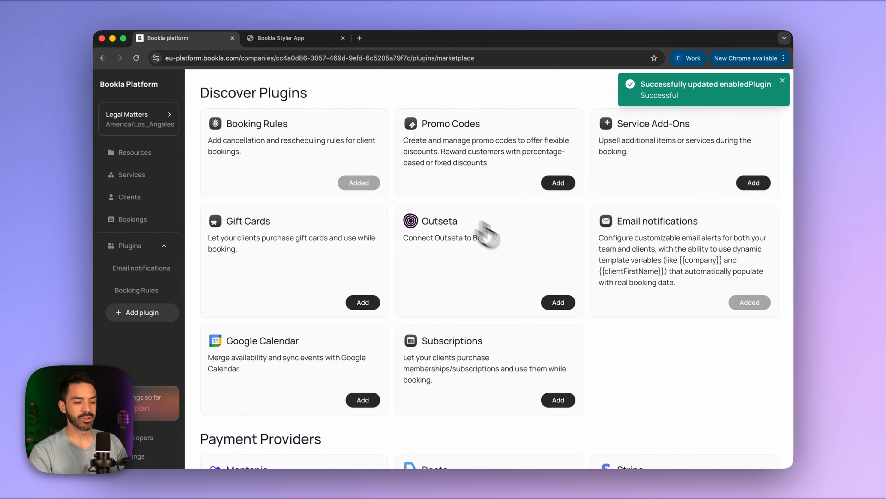
scroll(601, 350, down, 1)
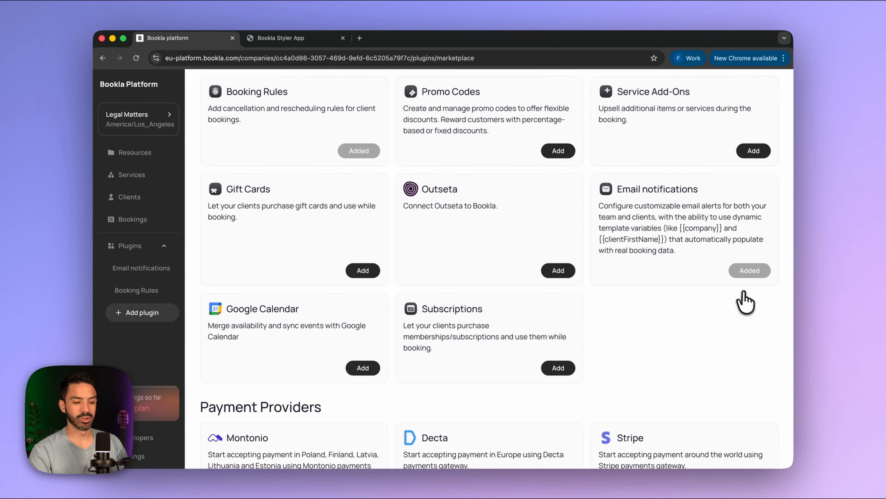
scroll(698, 295, down, 5)
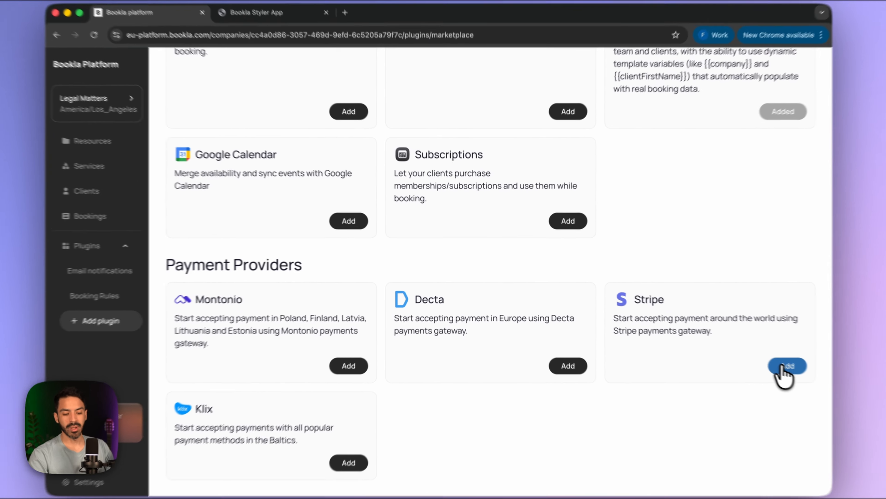
click(746, 352)
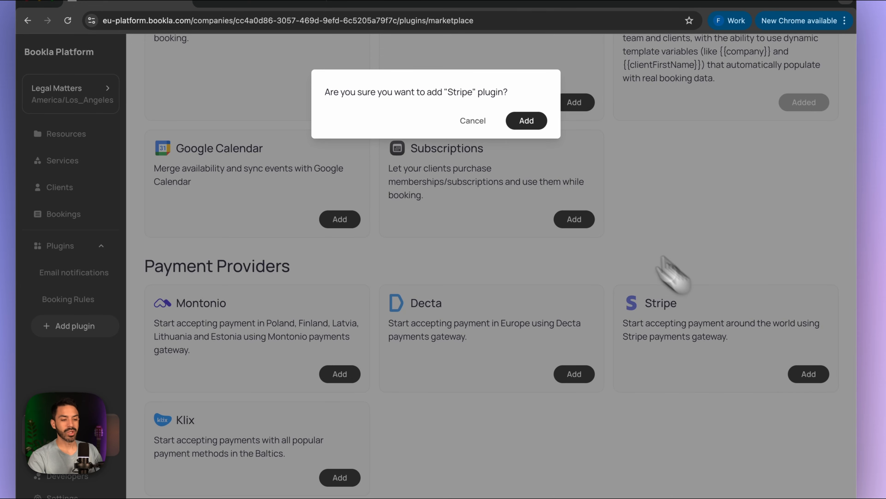
click(529, 122)
scroll(450, 274, up, 5)
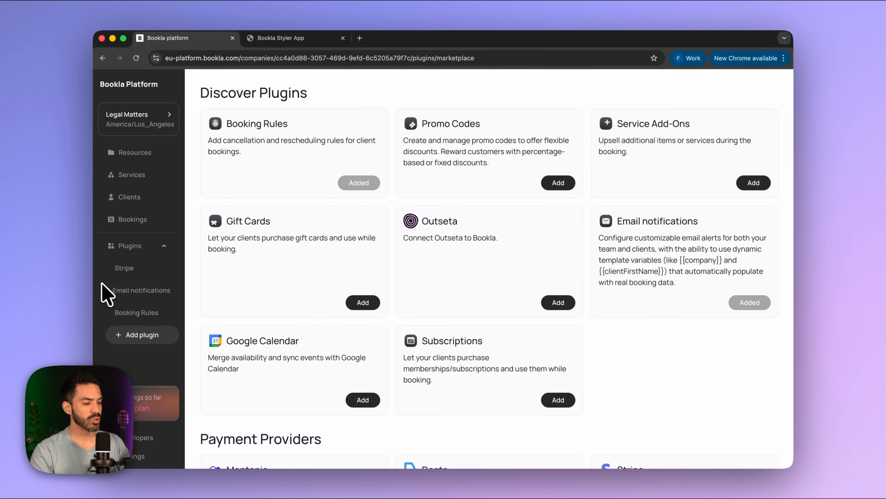
- Start connecting Stripe and paste the saved failure redirect URL from the notes
click(125, 274)
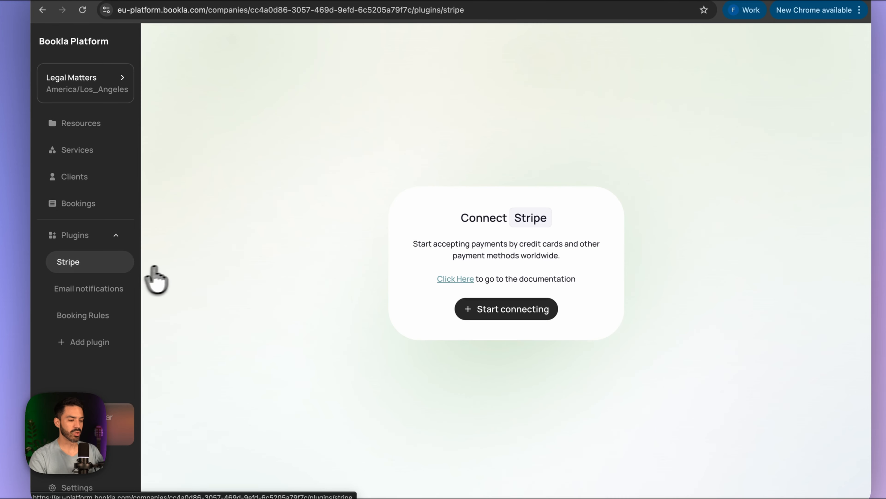
click(492, 322)
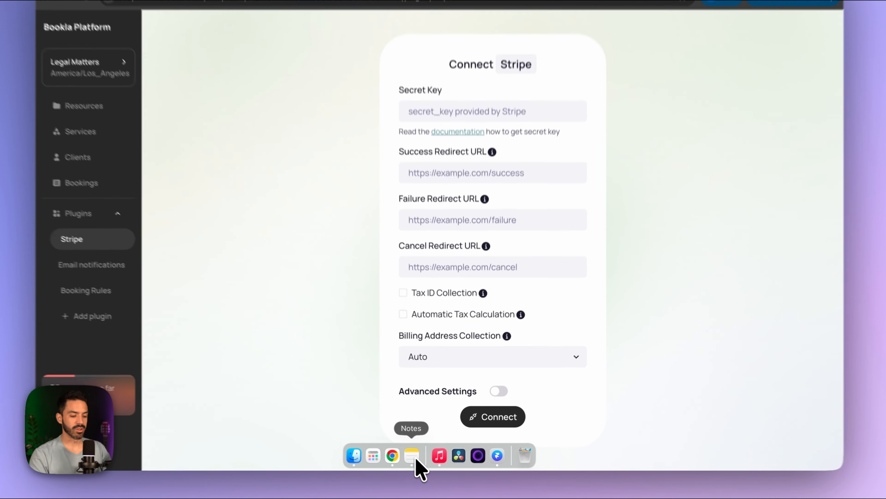
click(414, 461)
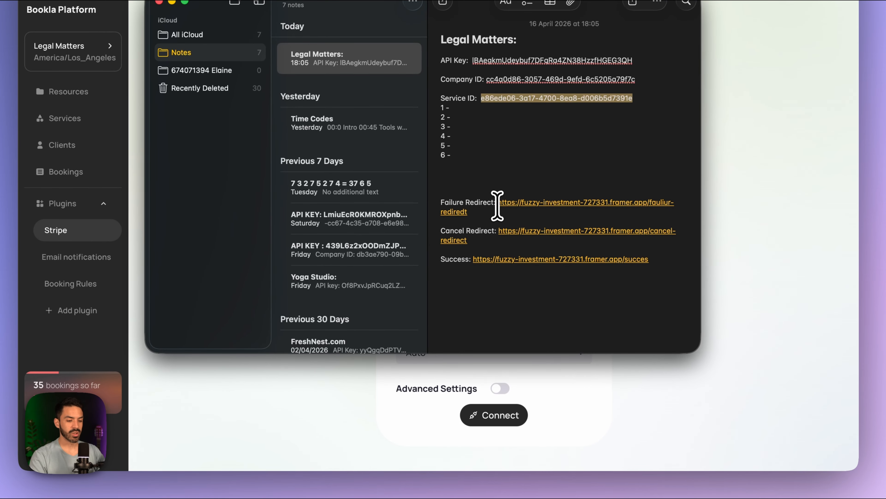
double_click(506, 205)
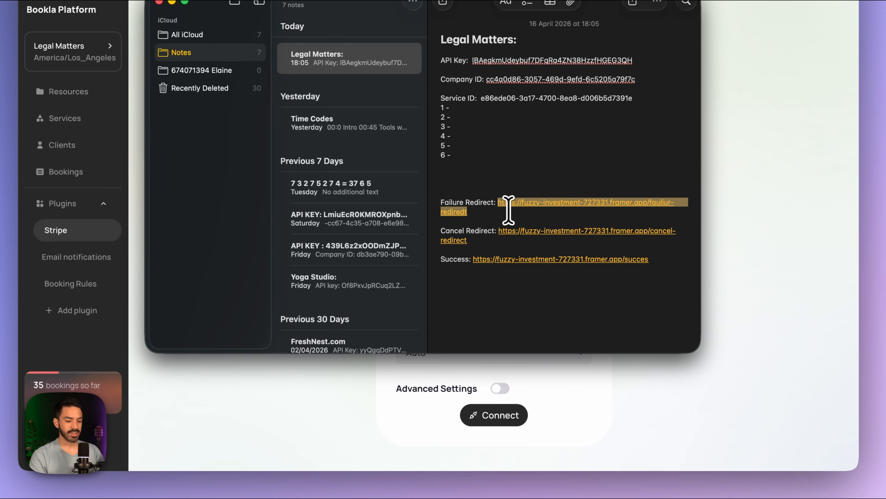
click(729, 243)
click(453, 210)
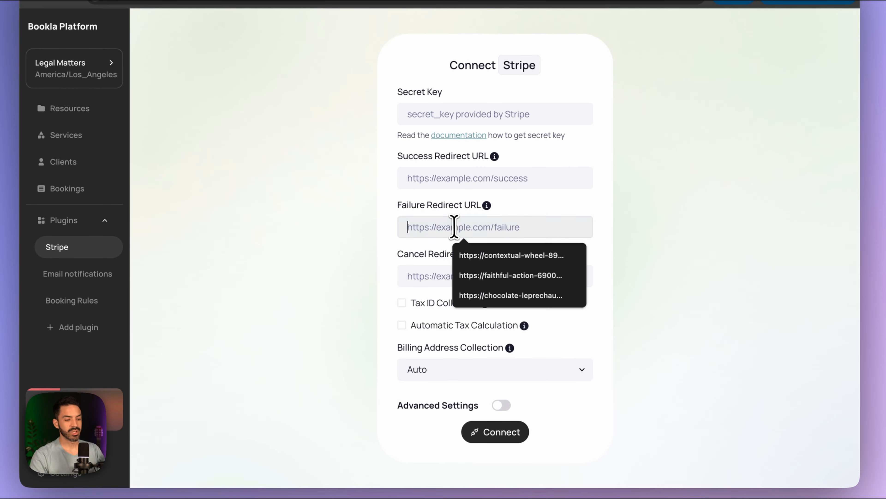
text(https://fuzzy-investment-727331.framer.app/failure-redirect)
- Copy the cancel redirect link from the notes into Cancel Redirect URL
click(433, 276)
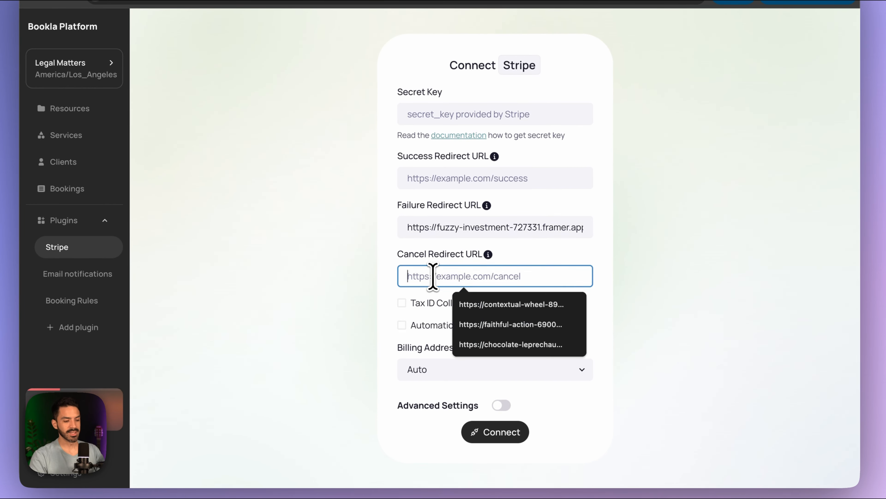
click(410, 484)
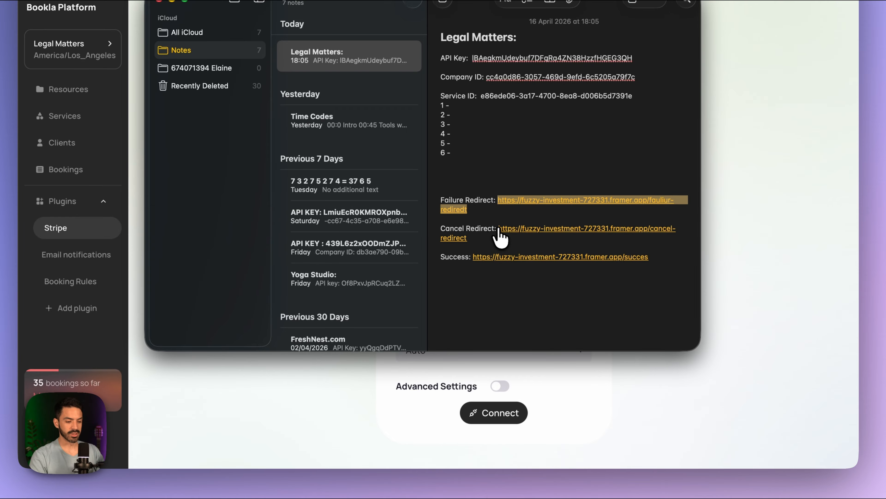
mouse_move(500, 235)
mouse_down()
mouse_move(508, 241)
mouse_move(491, 241)
mouse_up()
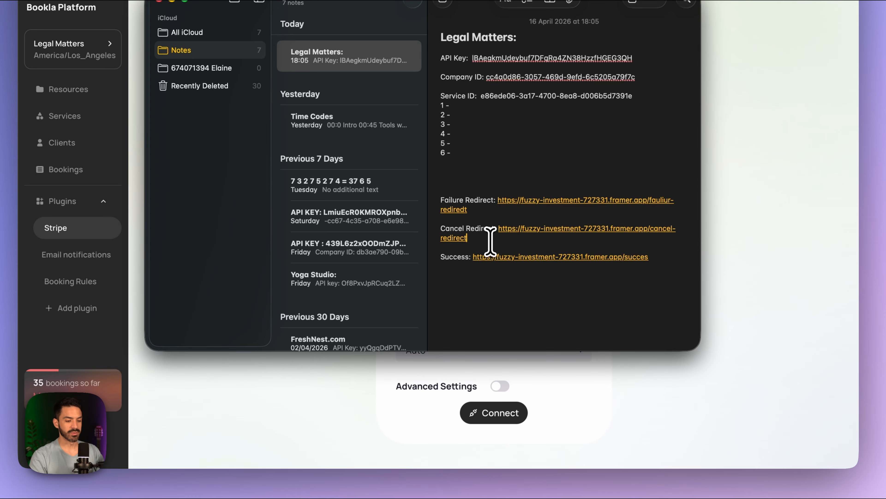
click(503, 230)
key(super+c)
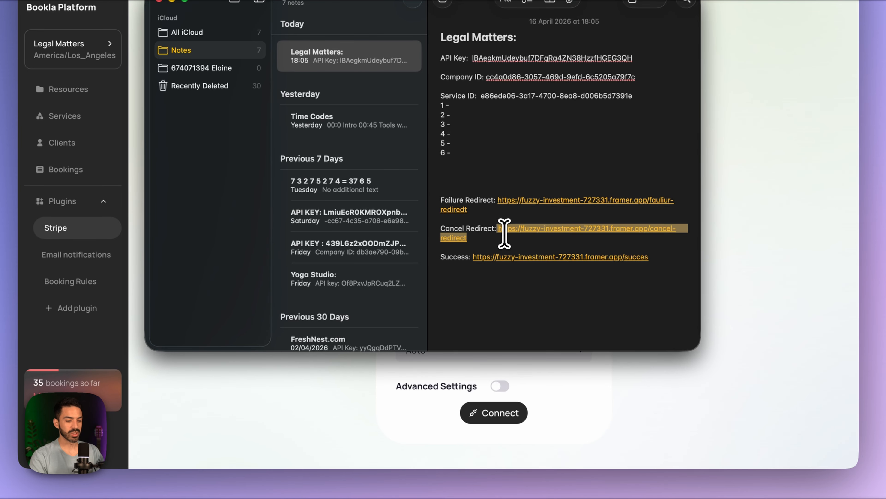
key(super+tab)
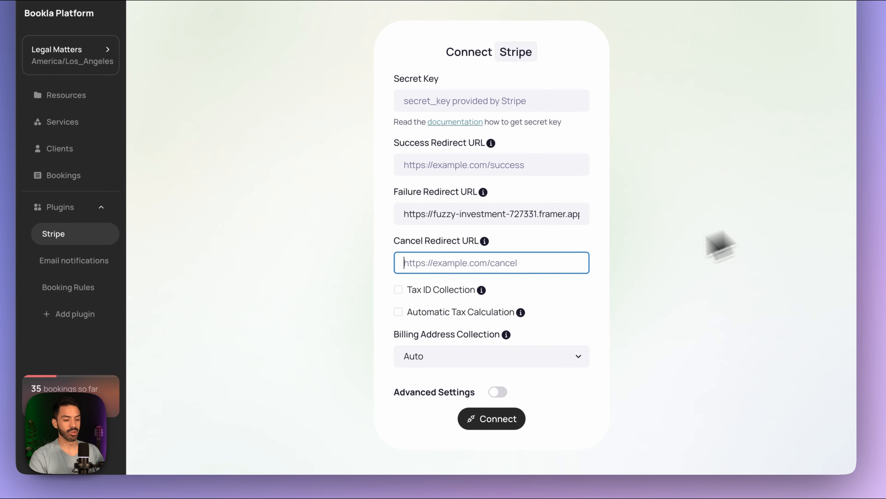
click(480, 260)
key(super+v)
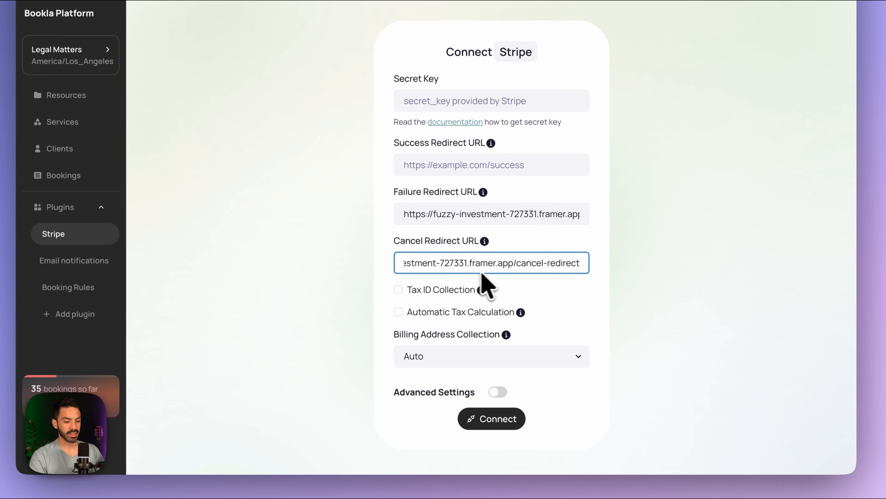
- Fill Success Redirect URL with the saved fuzzy-investment-727331.framer.app success page URL
click(413, 454)
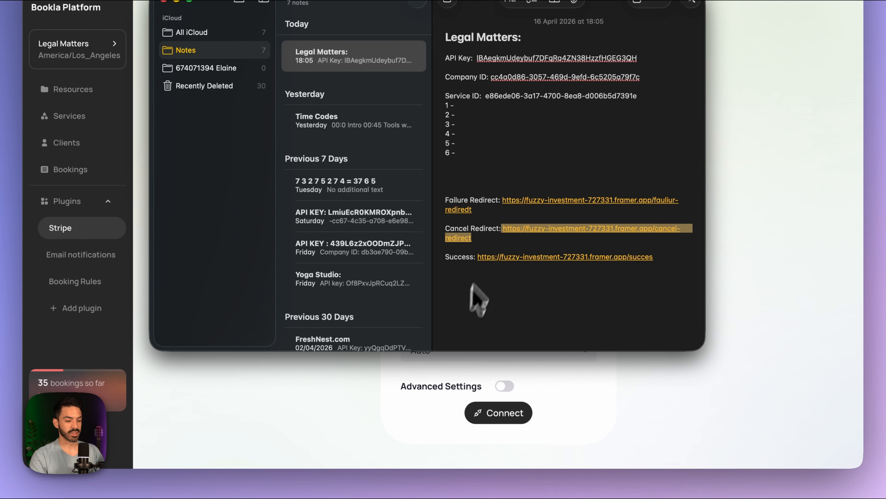
click(478, 260)
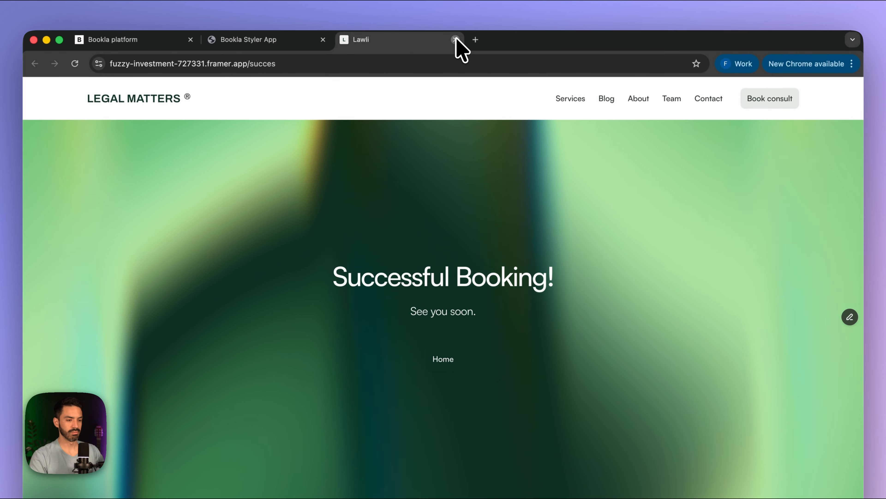
click(455, 7)
click(436, 461)
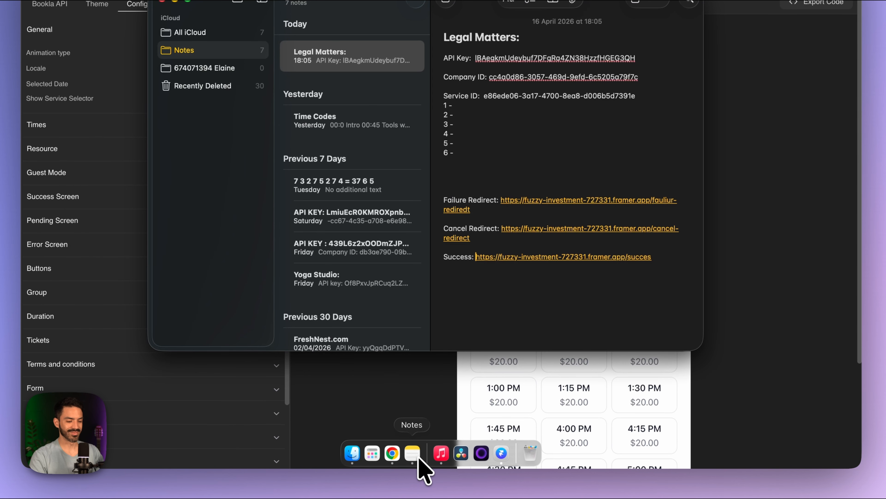
drag(651, 257, 481, 258)
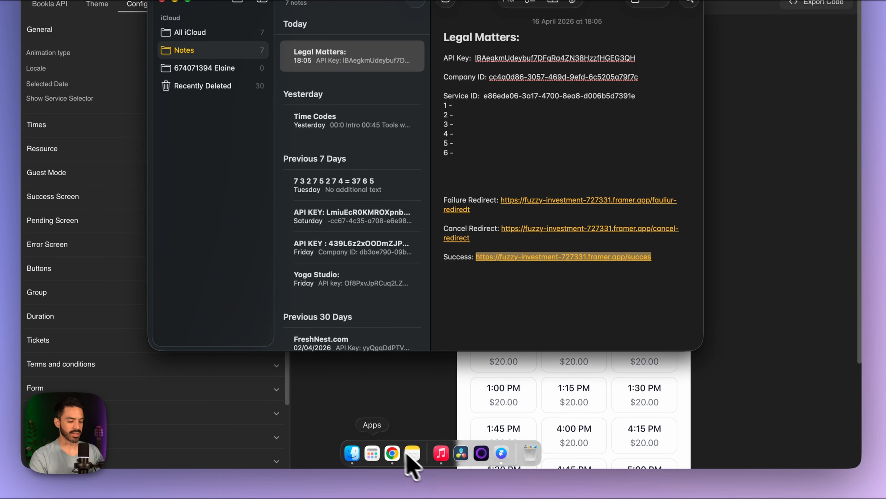
click(398, 459)
click(156, 38)
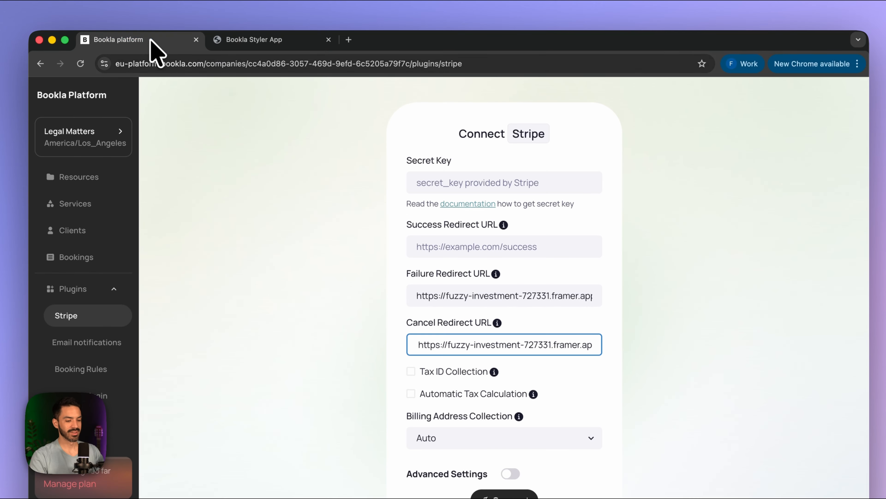
click(479, 243)
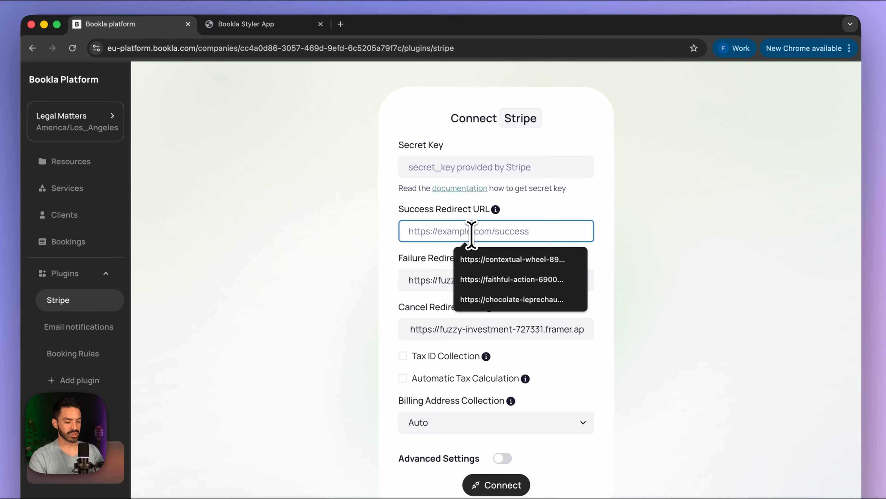
text(https://fuzzy-investment-727331.framer.app/success)
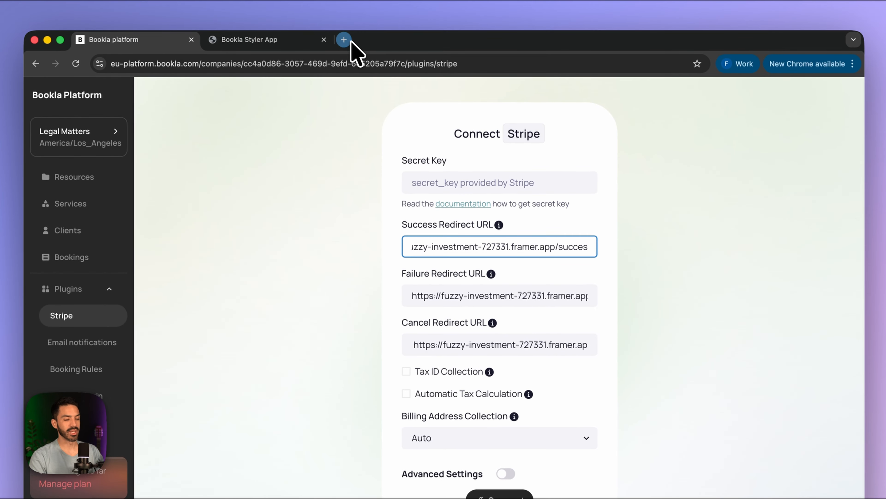
click(345, 40)
- Sign in to Stripe and copy the sandbox secret key from Developers > API keys
text(strip.)
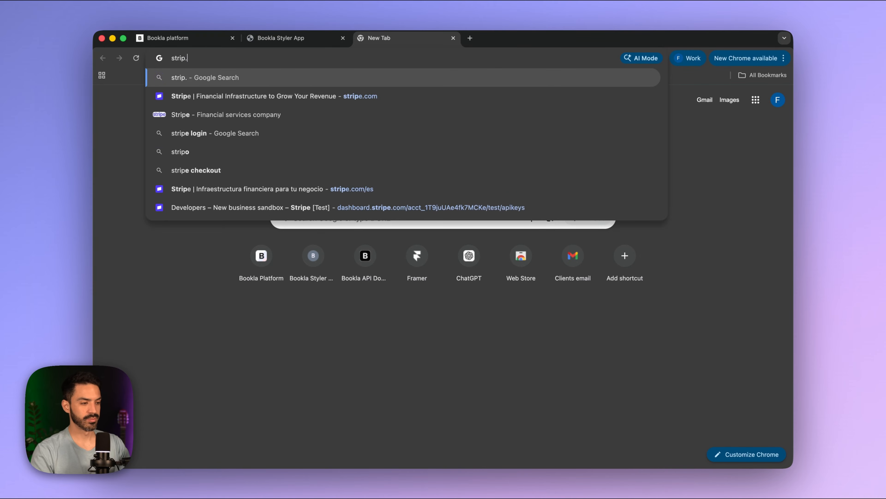
key(Return)
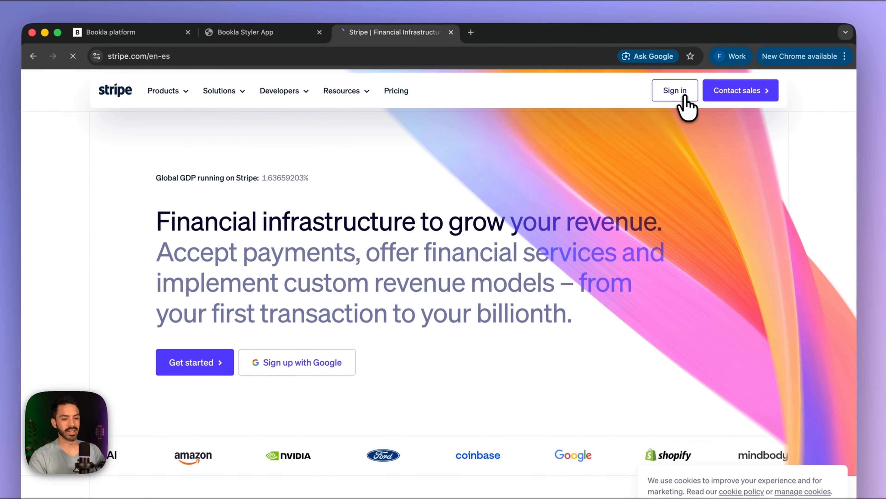
click(641, 88)
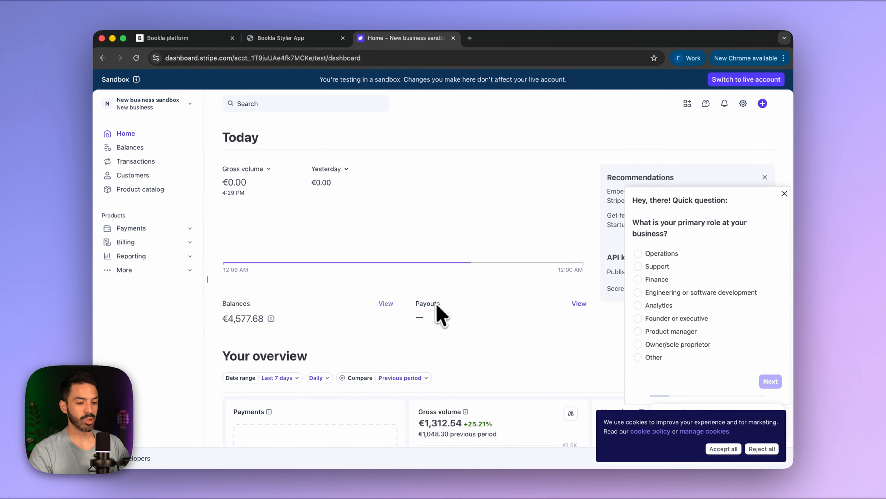
scroll(438, 317, down, 6)
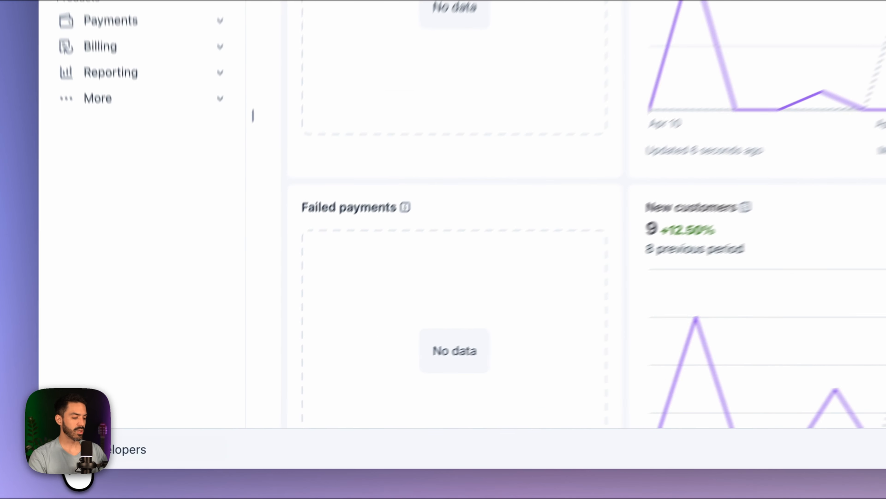
click(114, 458)
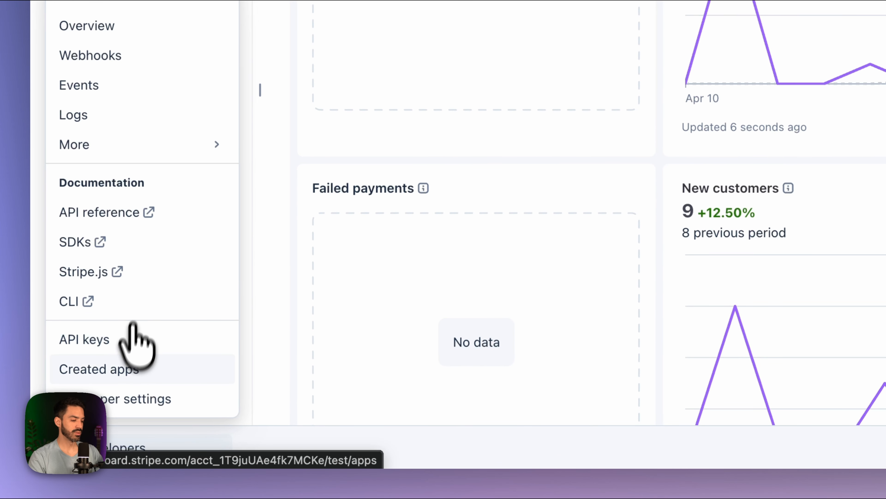
click(126, 340)
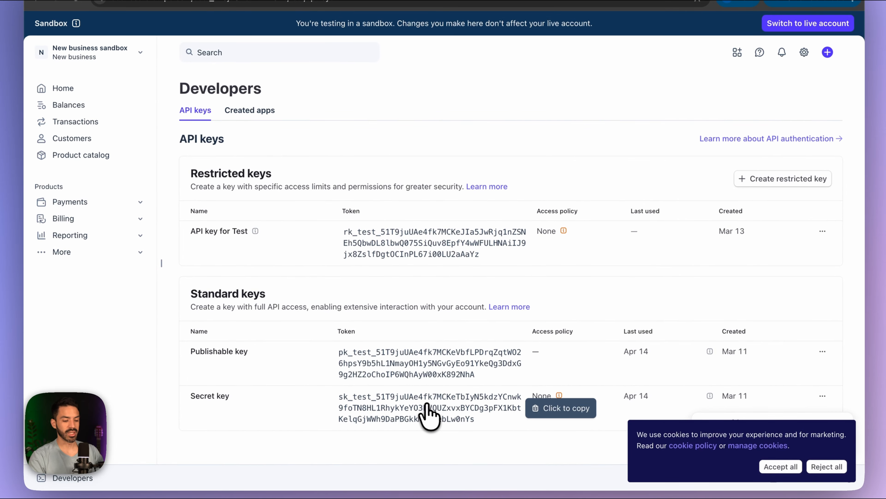
click(427, 407)
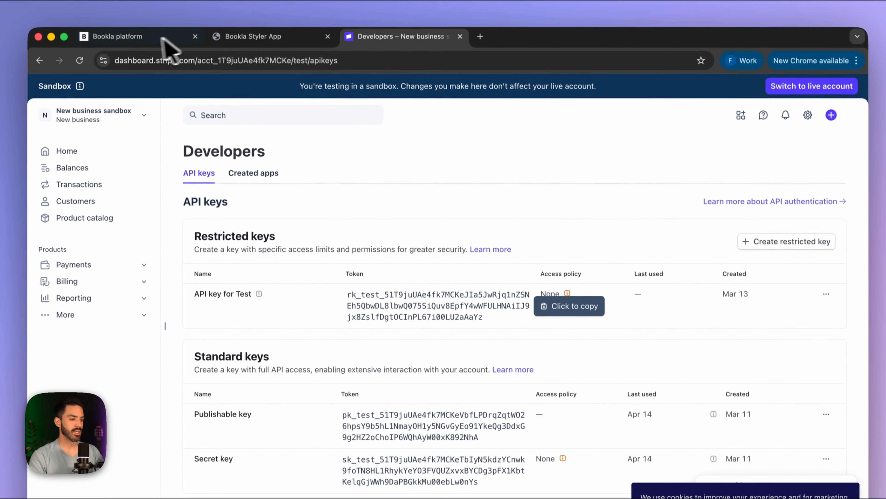
click(147, 41)
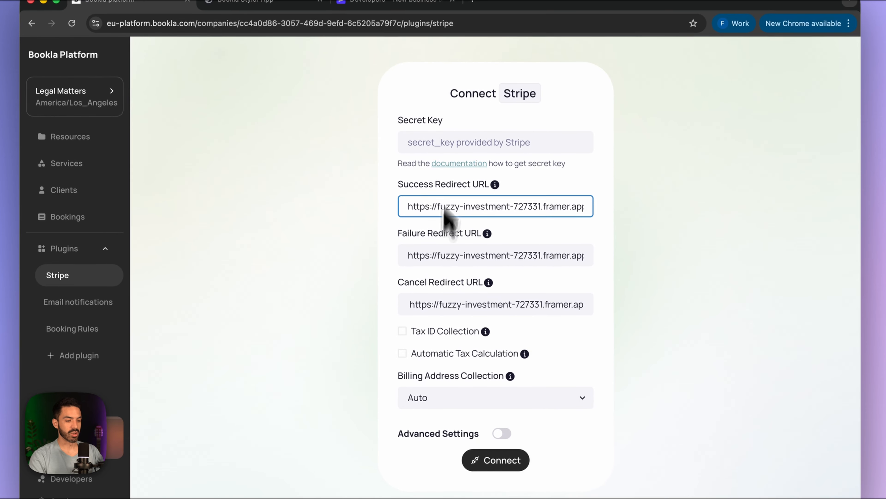
- Paste the copied secret key into Secret Key and connect Stripe
click(461, 185)
key(super+v)
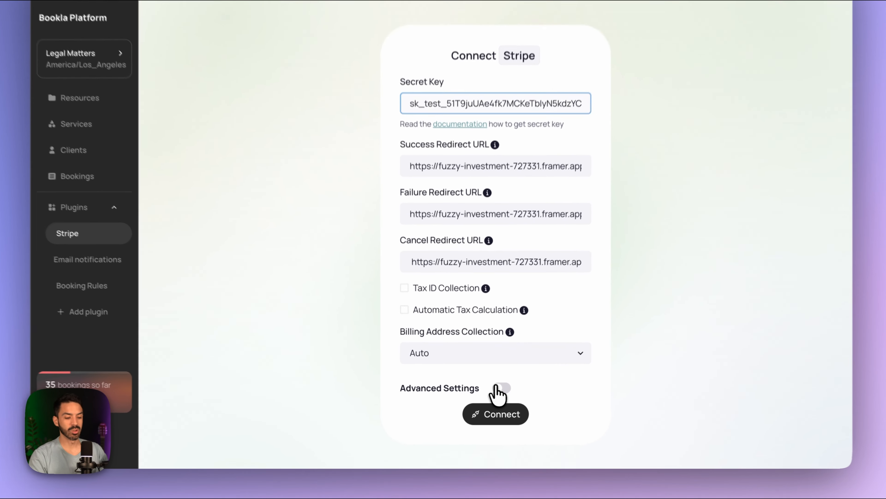
click(496, 400)
click(496, 399)
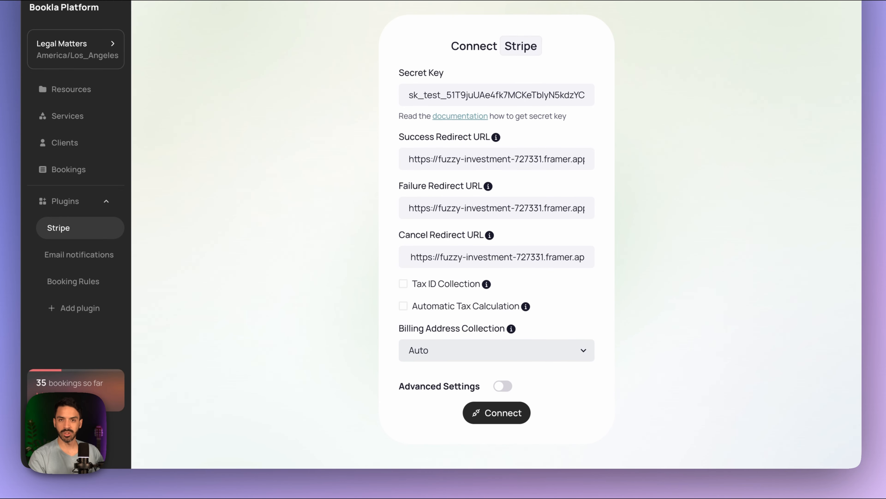
click(494, 414)
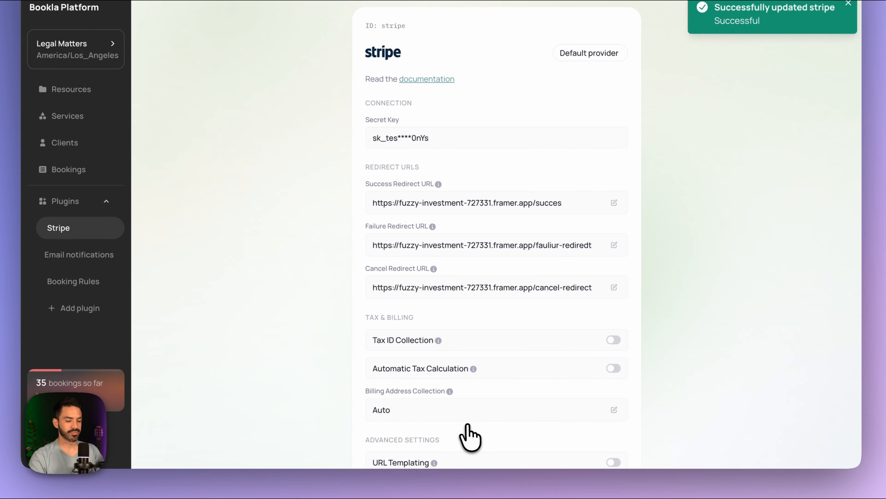
scroll(481, 406, down, 1)
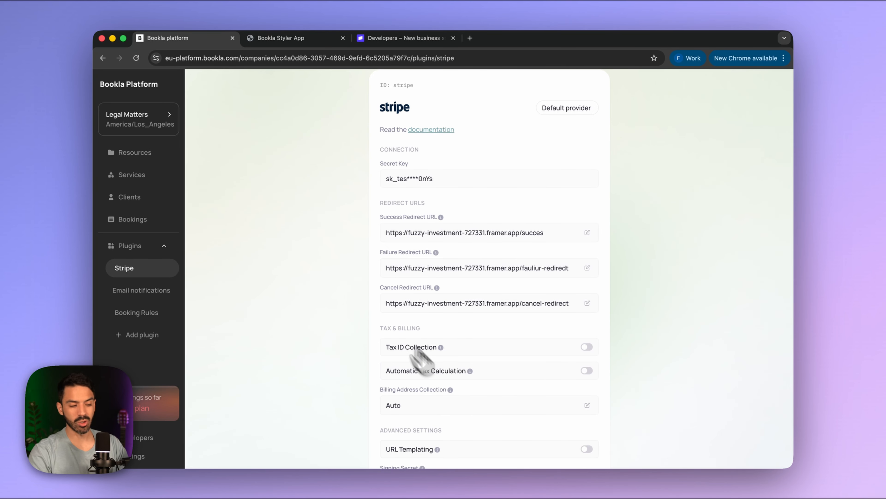
- Open the Booking Rules plugin and start a New Cancellation Rule
click(141, 314)
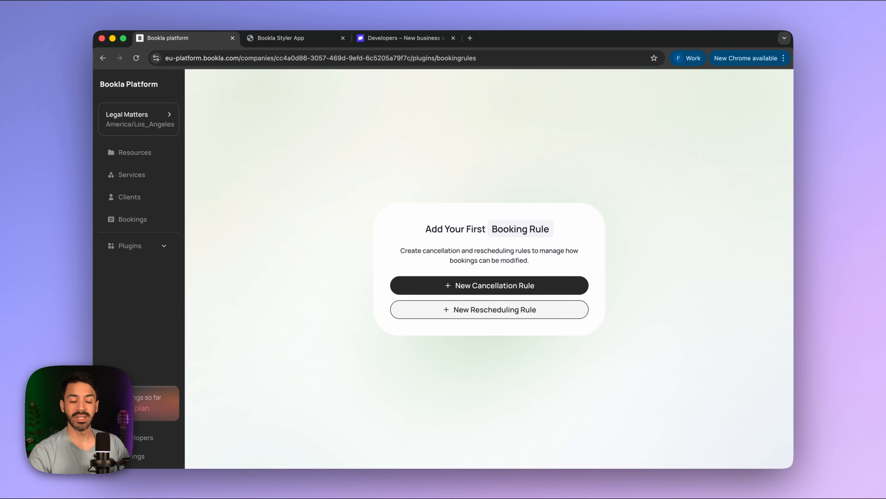
click(494, 286)
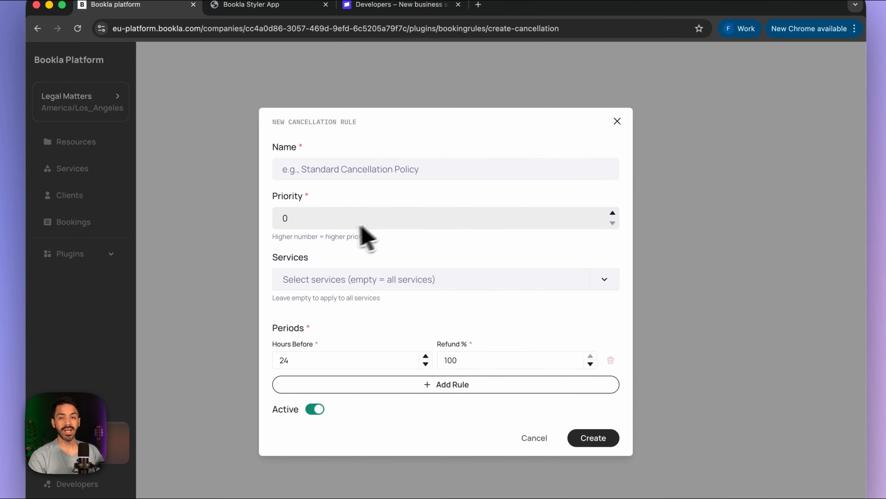
- Name the rule 'Cancellation Policy' and set the 24-hour period's refund to 95%
click(371, 176)
text(ca)
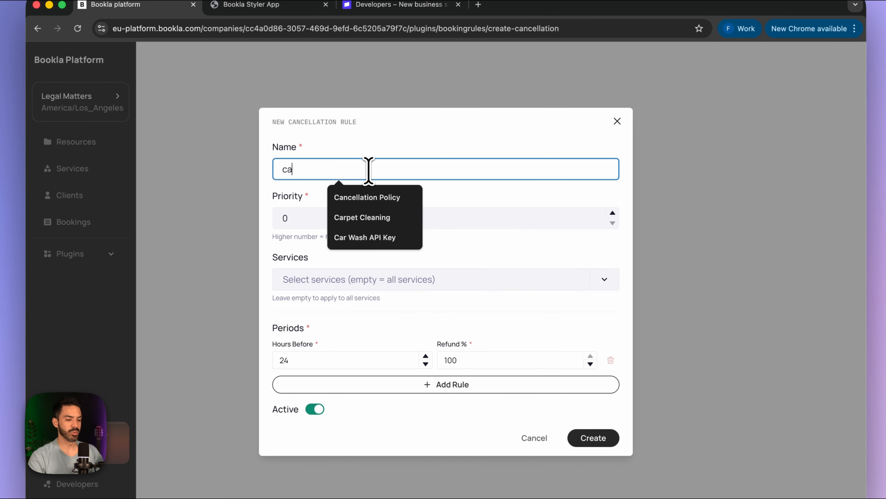
click(360, 197)
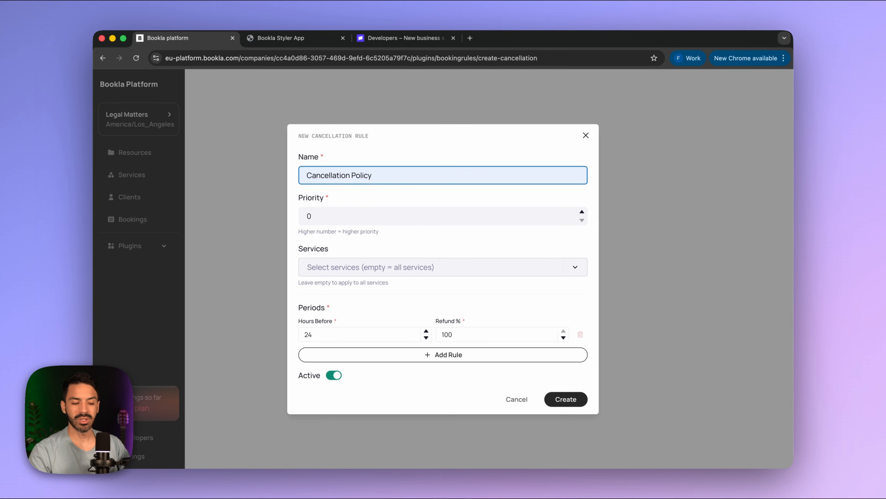
click(380, 267)
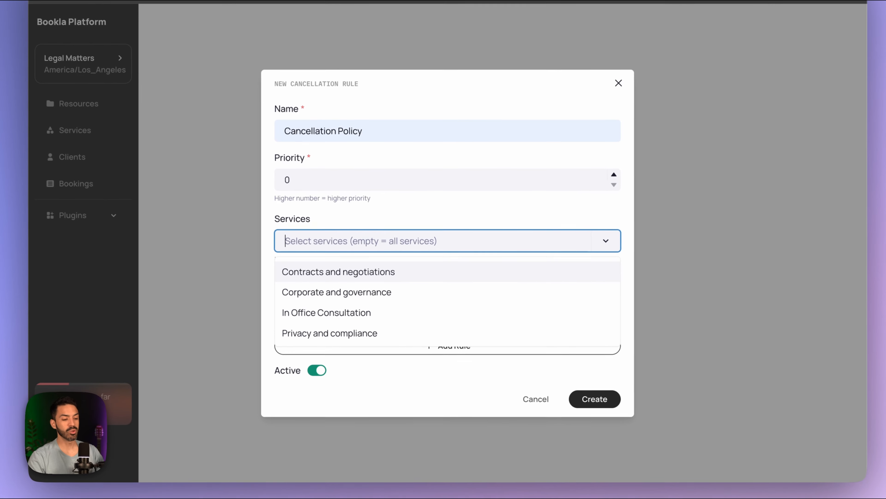
scroll(367, 311, down, 1)
scroll(366, 307, up, 1)
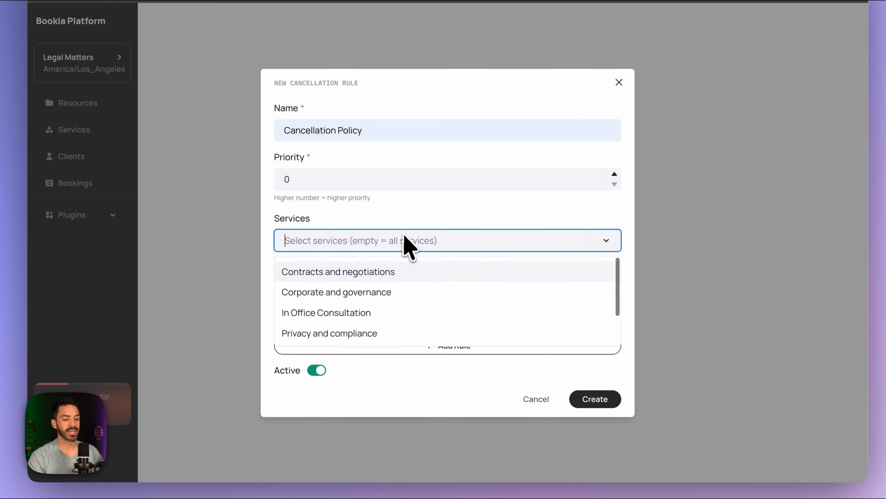
click(405, 235)
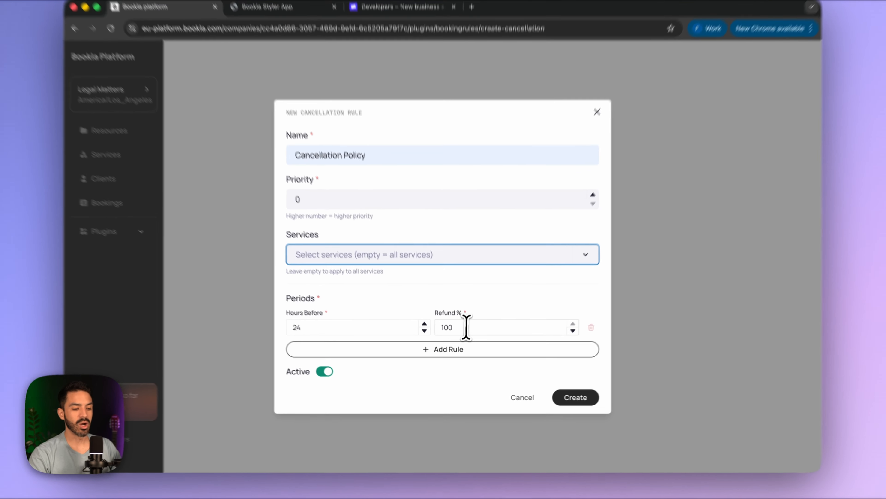
click(465, 332)
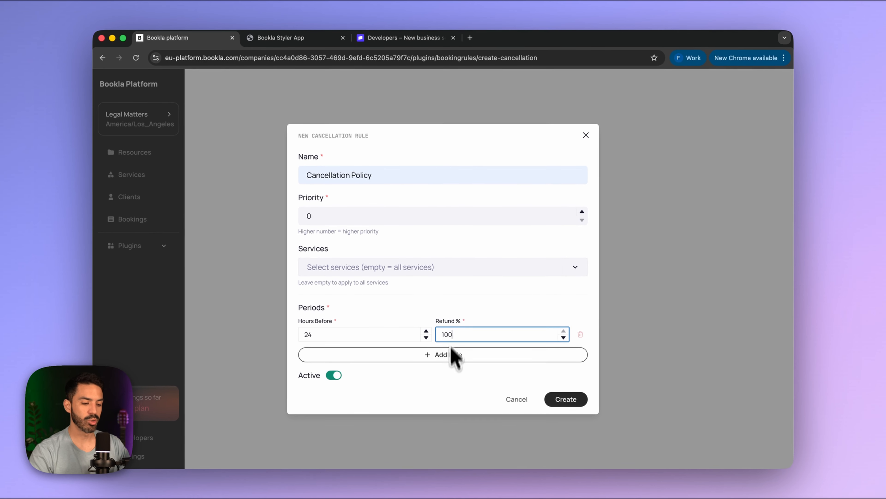
key(BackSpace)
key(BackSpace)
key(BackSpace)
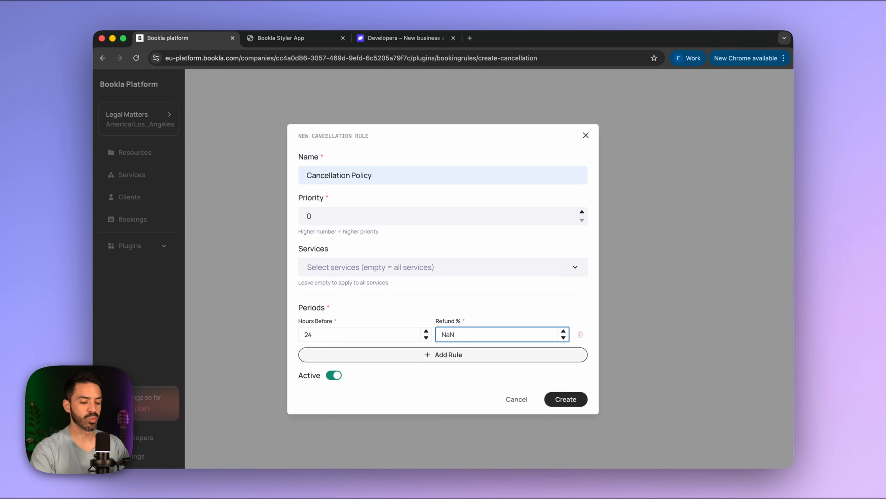
text(95)
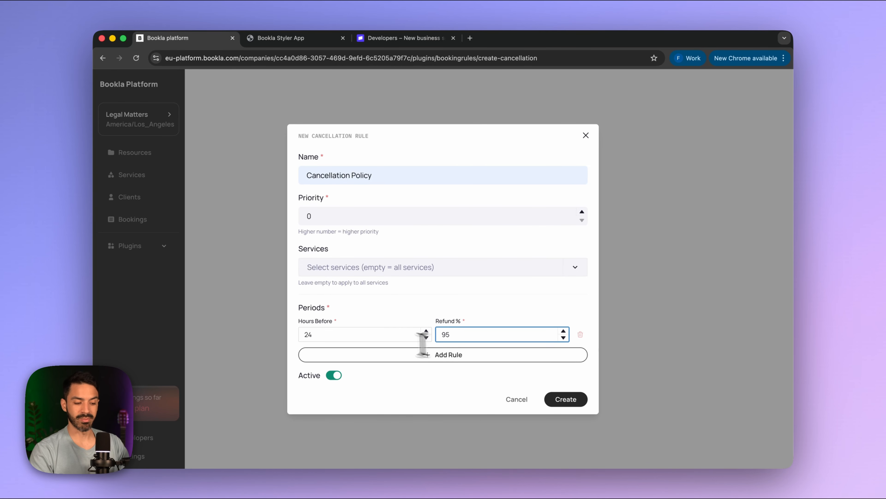
click(382, 336)
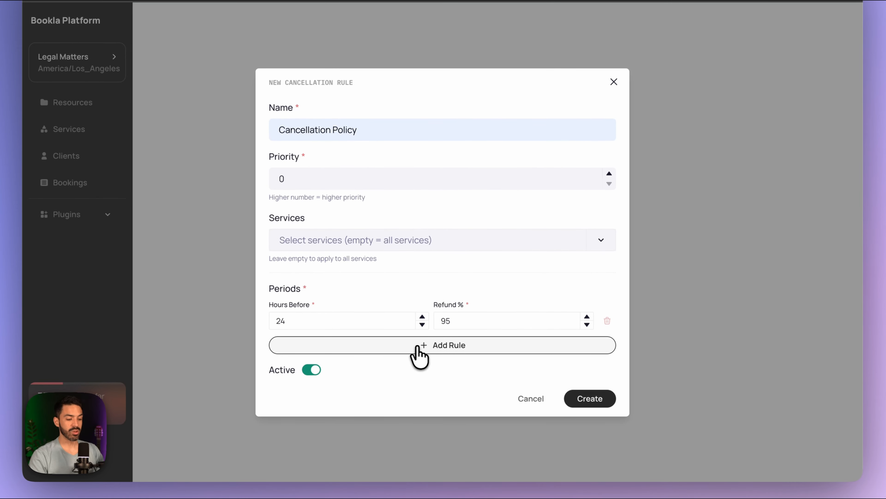
- Add a second period of 12 hours with a 50% refund and create the rule
click(418, 353)
click(336, 340)
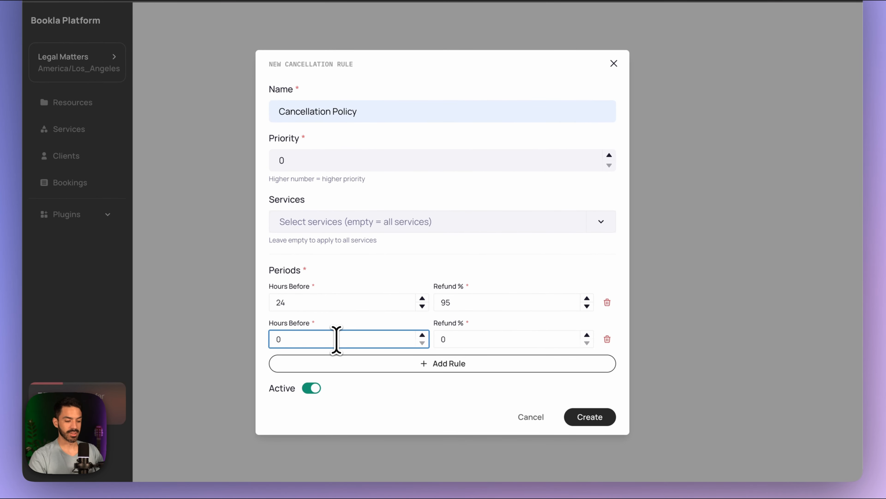
key(BackSpace)
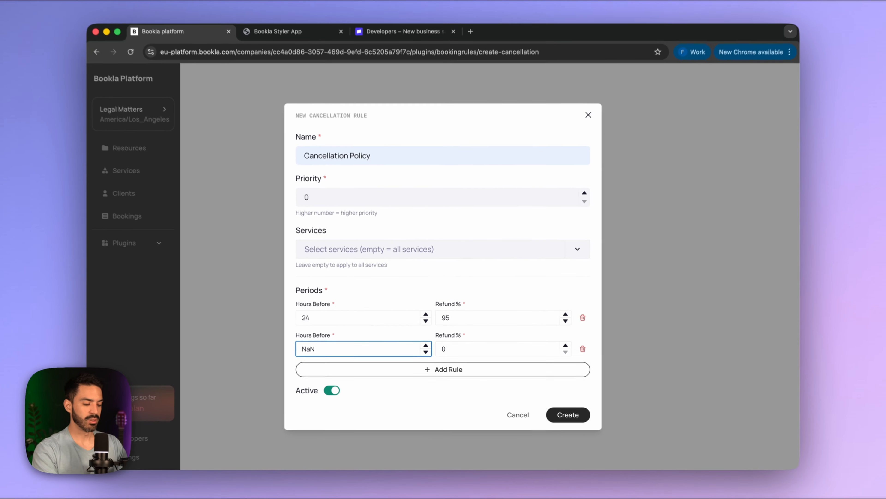
text(12)
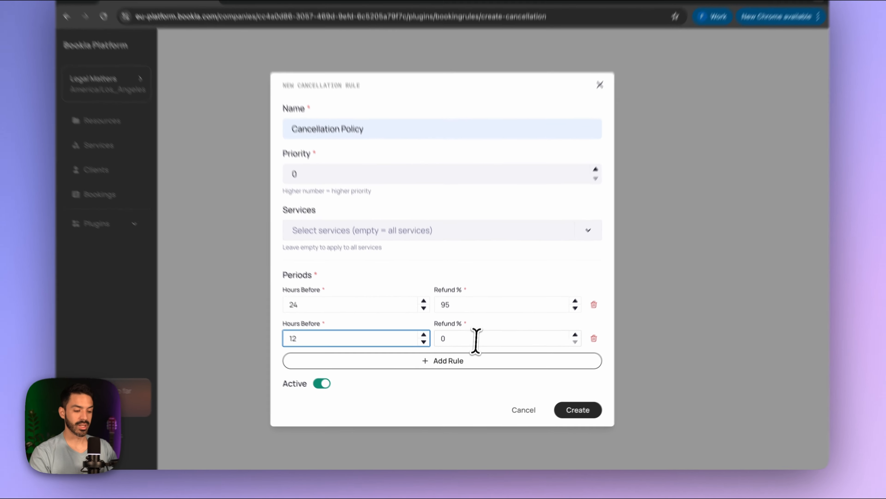
click(476, 351)
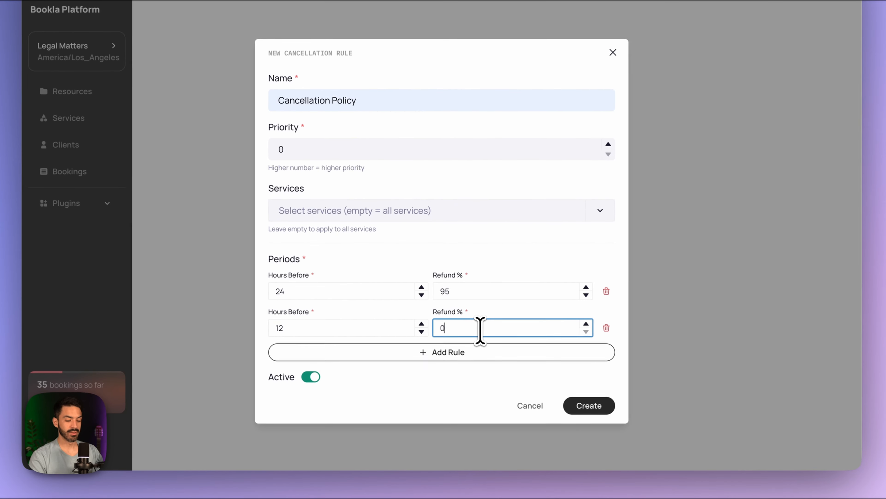
key(BackSpace)
text(50)
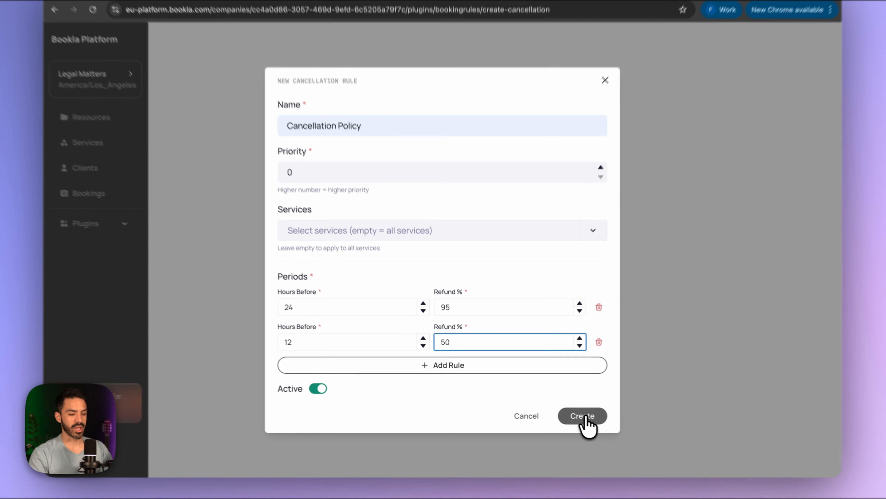
click(566, 414)
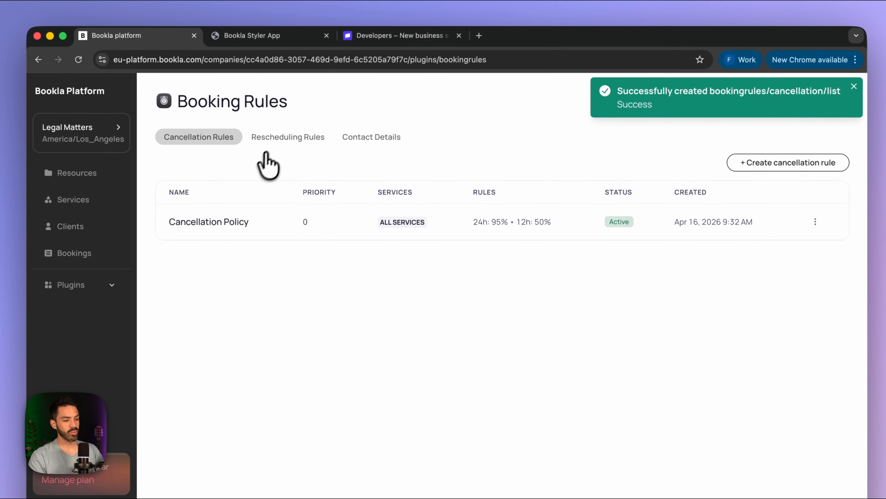
- In Rescheduling Rules, create 'Rescheduling Policy' with Hours Before Booking set to 48
click(285, 139)
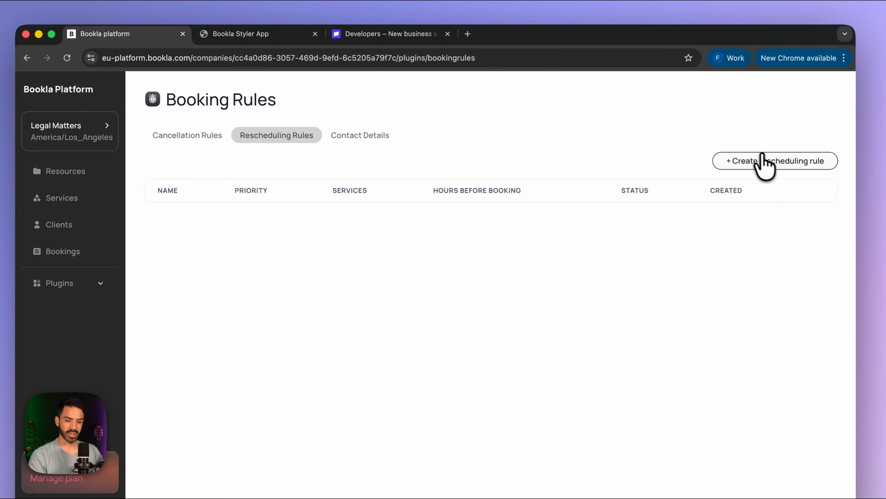
click(757, 164)
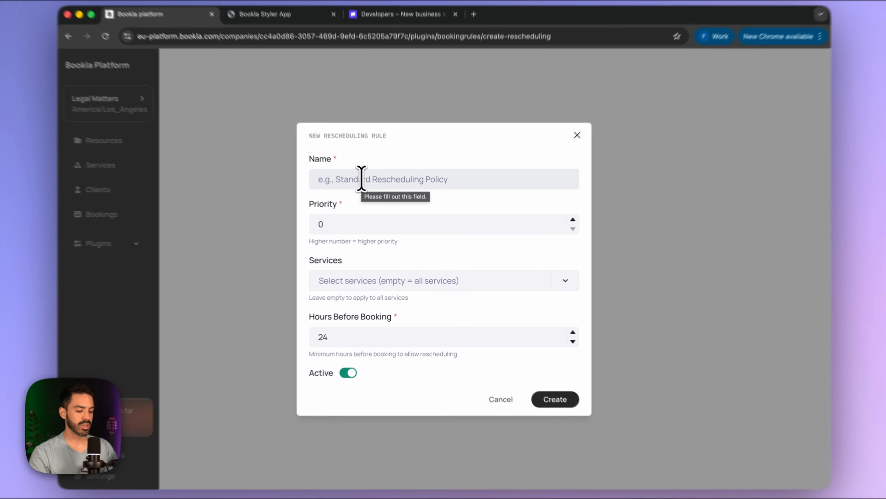
click(367, 188)
text(Rescheduling Policy)
click(382, 199)
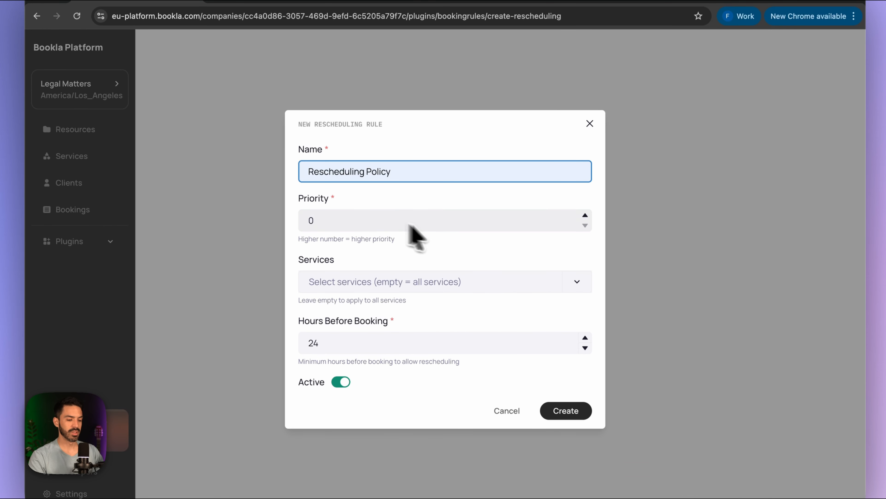
click(336, 344)
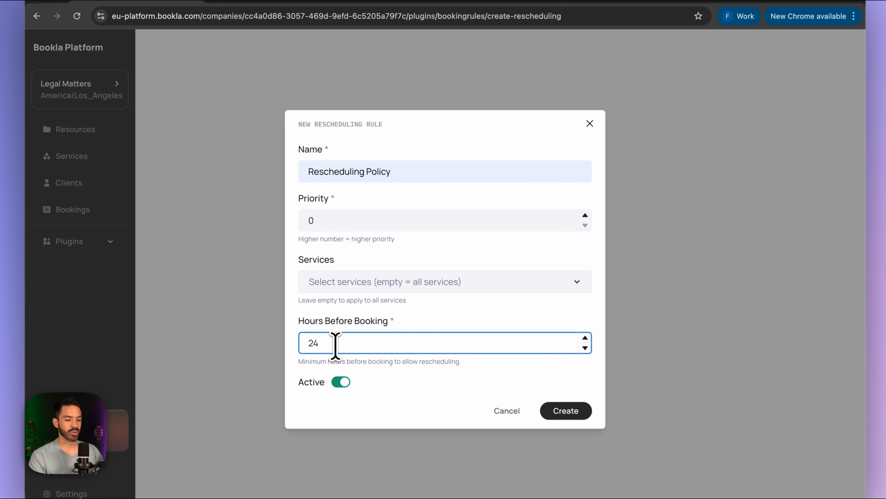
key(BackSpace)
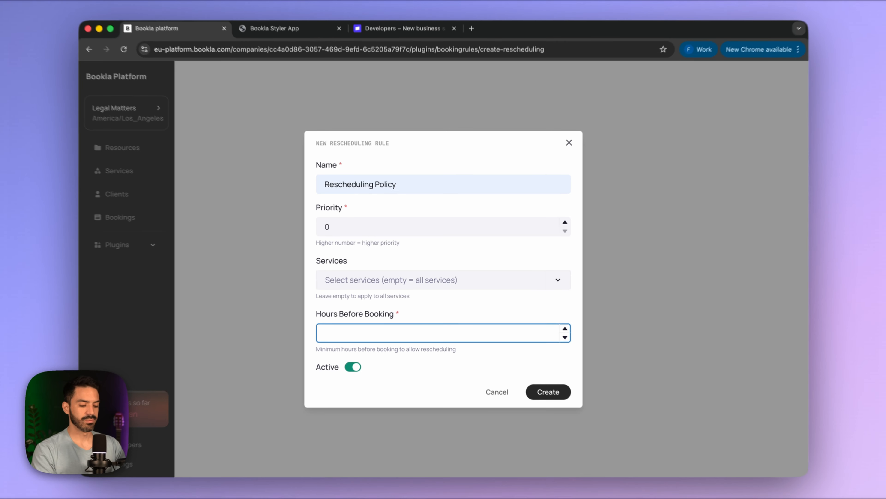
text(48)
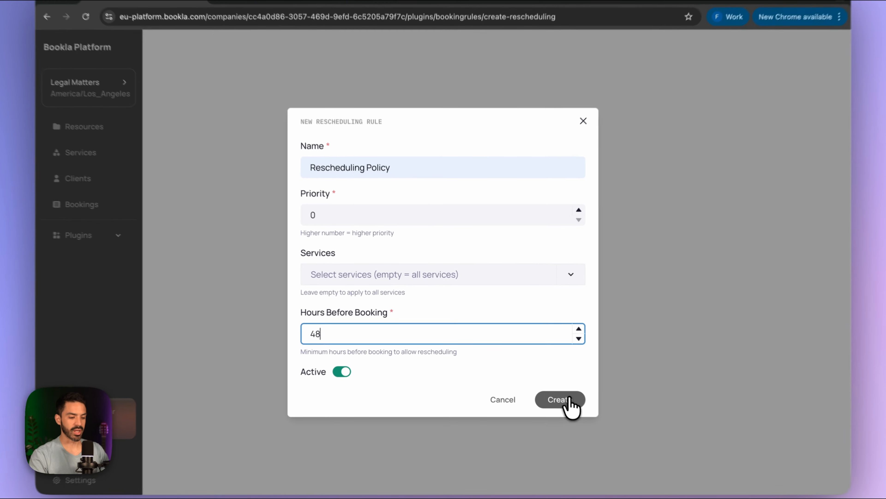
click(569, 398)
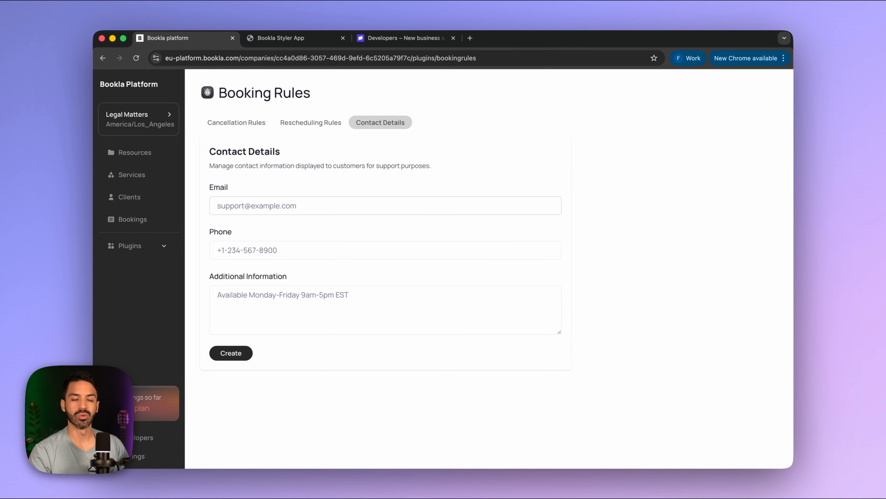
- Enter the support e-mail, phone number and working hours 10:00–14:00 and 17:00–19:00, then create
click(246, 206)
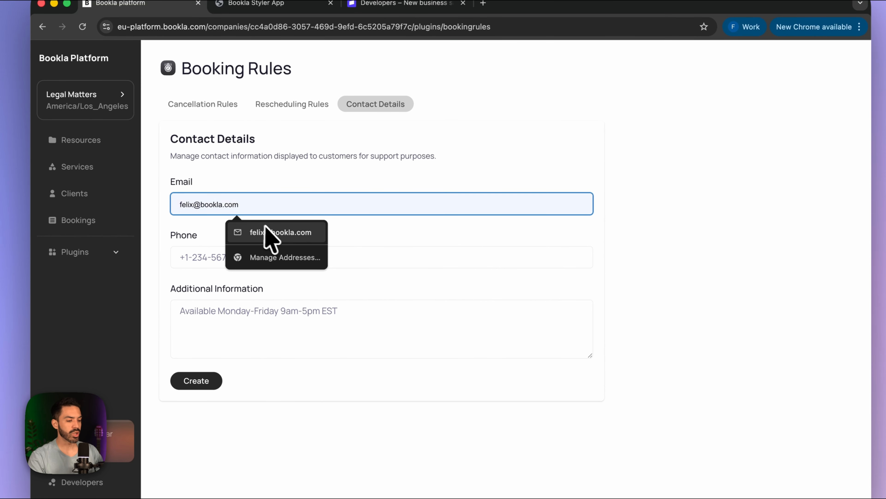
click(280, 234)
click(187, 260)
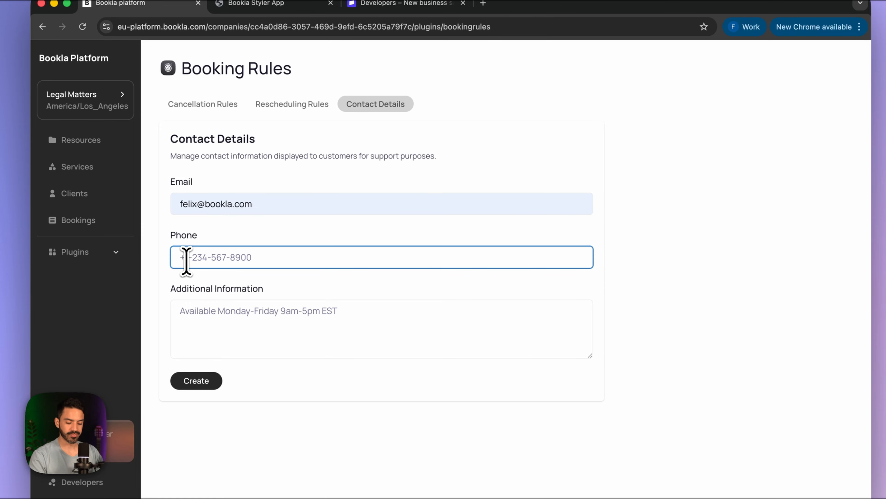
text(+1 234 567 8900)
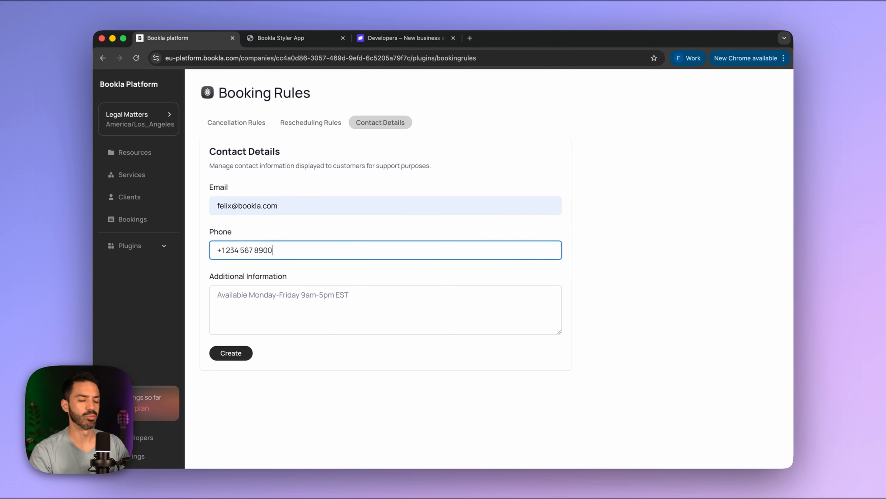
click(226, 297)
text(We w)
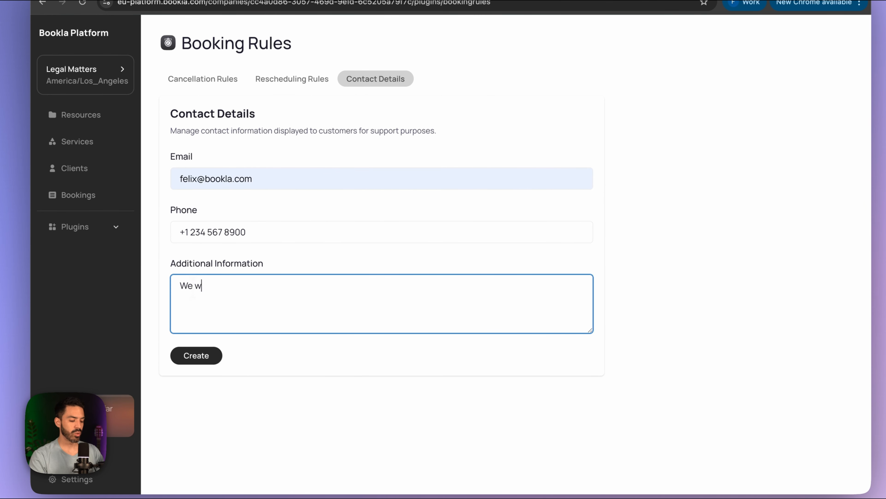
text(ork from 10:00 to)
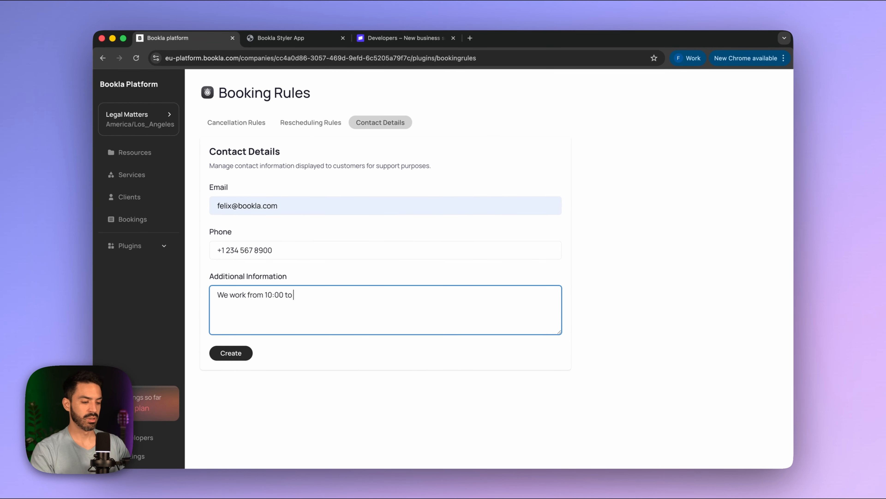
text( 14:)
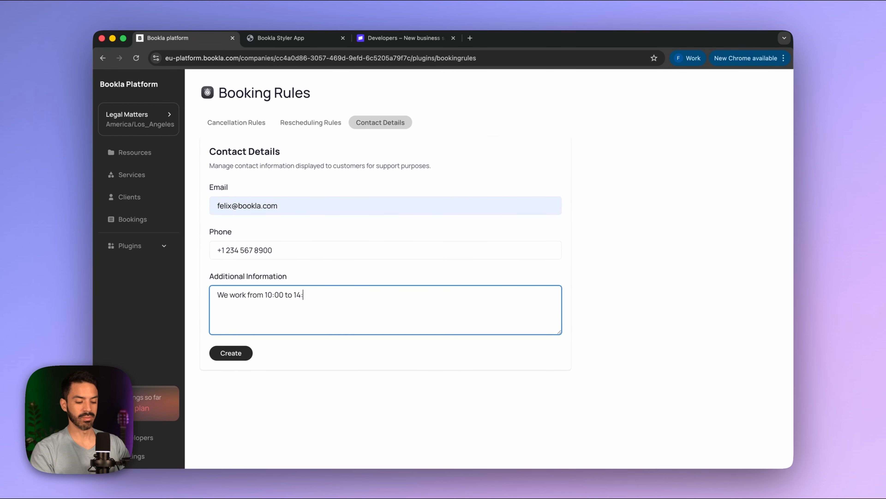
text(00 and from 17:00 to 19:00)
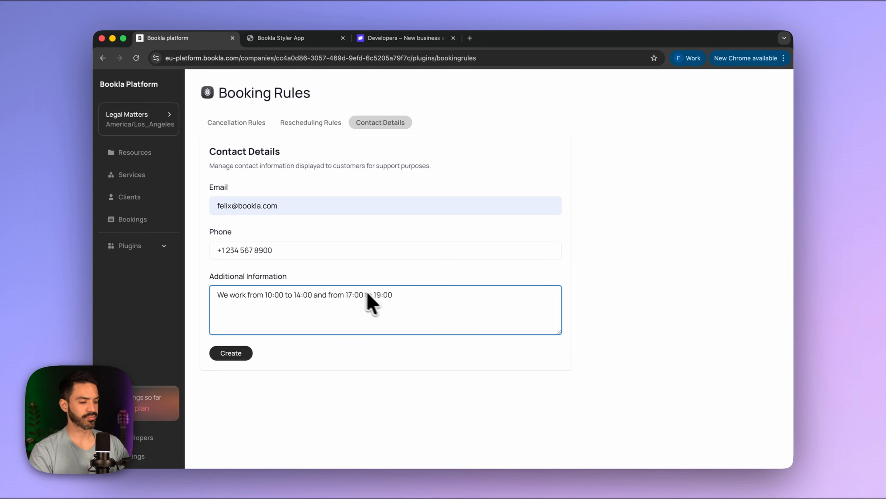
click(229, 359)
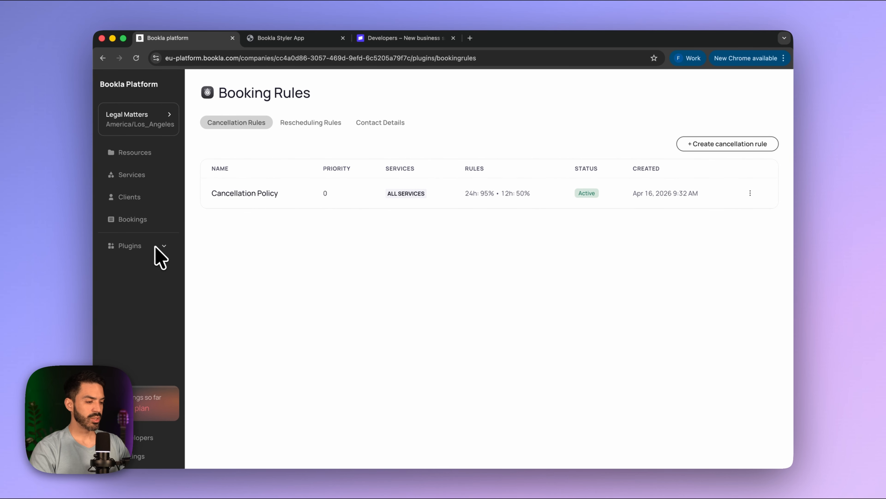
- Open the Email notifications plugin and look through its Clients, Reminders and Settings tabs
click(157, 248)
click(159, 294)
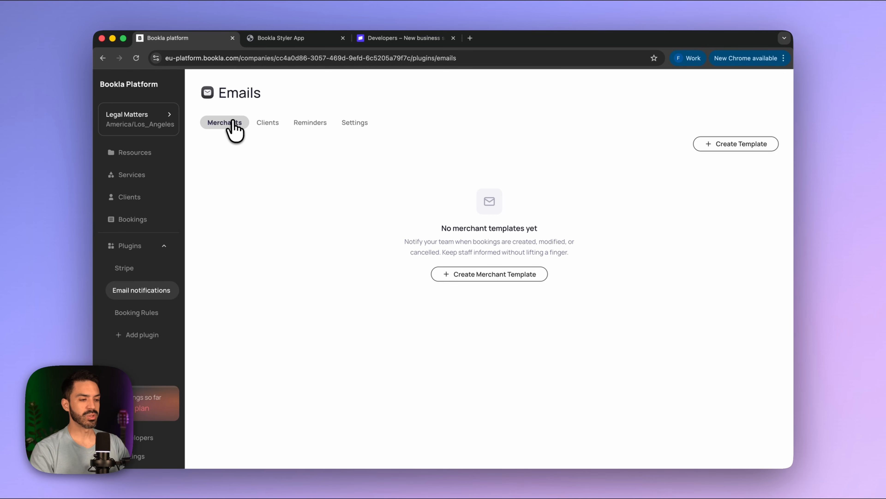
click(263, 122)
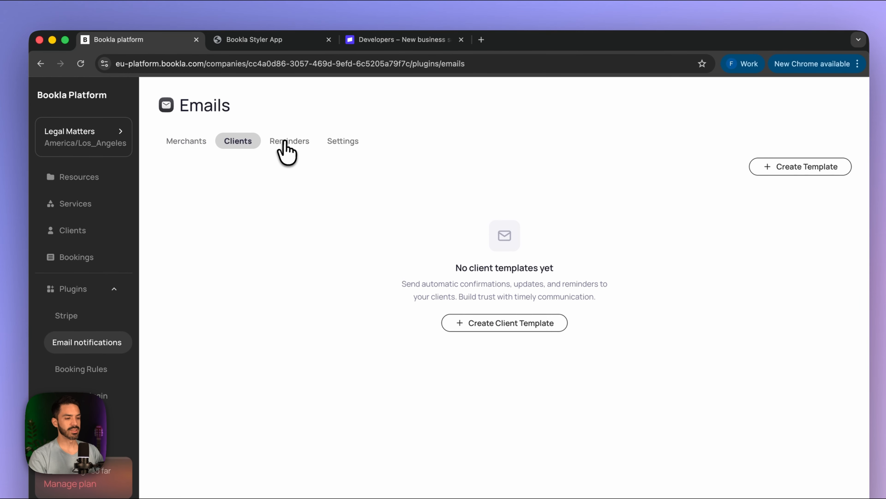
click(285, 141)
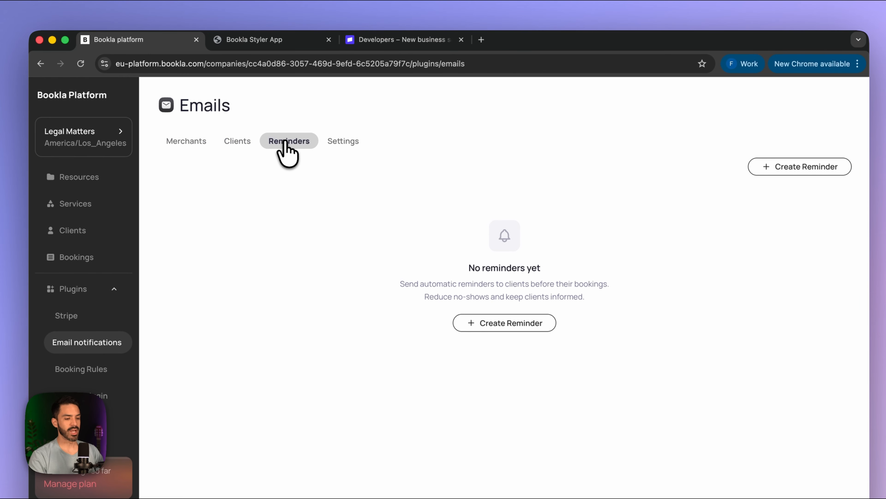
click(343, 141)
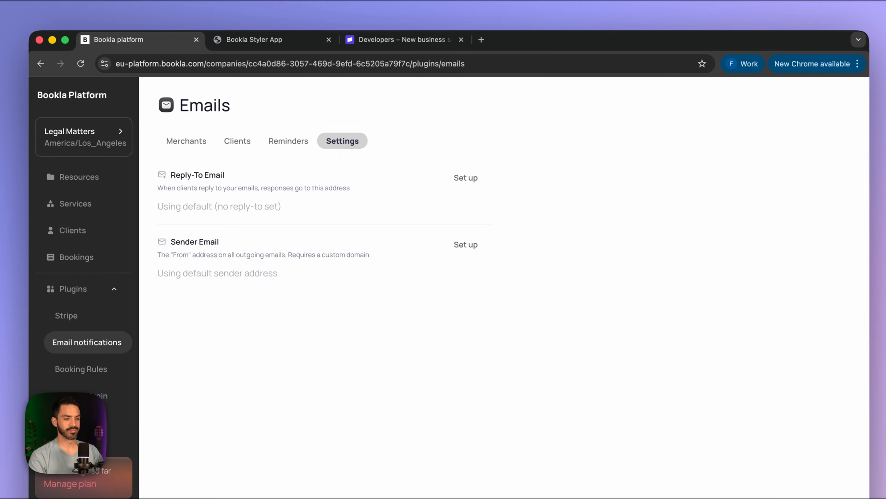
- Revisit the Merchants, Clients and Reminders templates, then open Settings to edit the Reply-To email
click(188, 141)
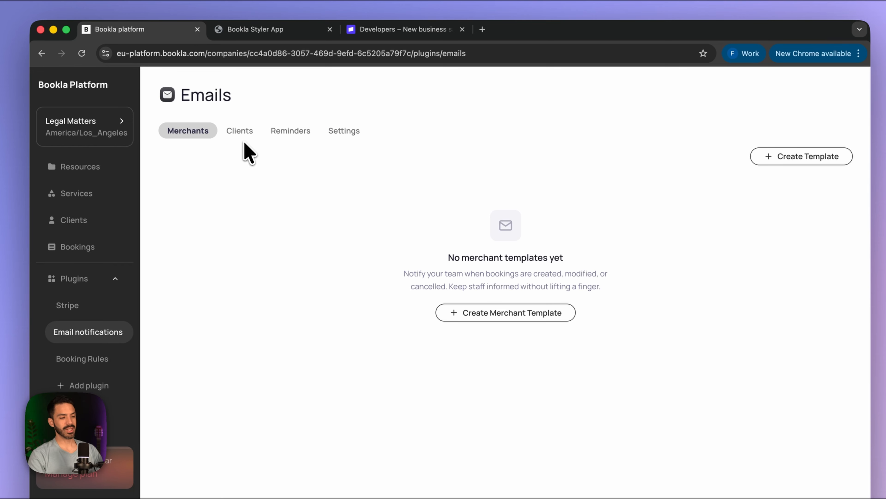
click(240, 132)
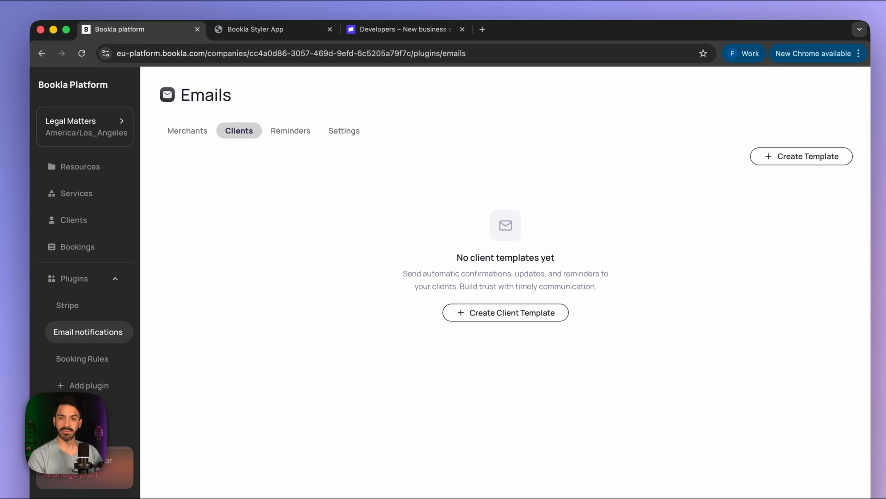
click(291, 132)
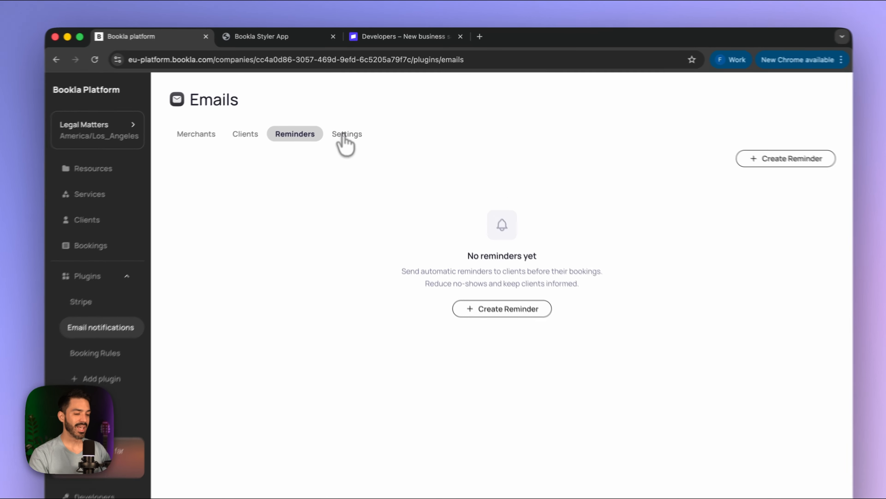
click(352, 123)
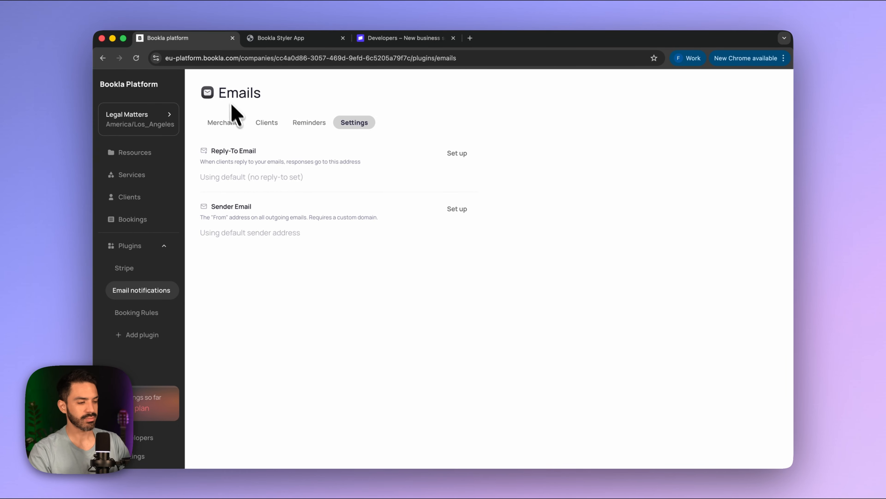
click(456, 153)
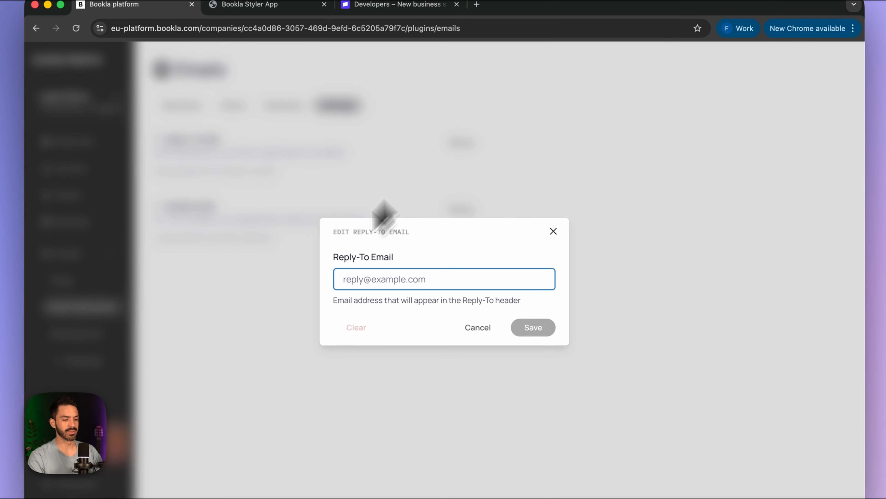
- Set and save the reply-to email address using the suggested address
click(387, 281)
click(434, 308)
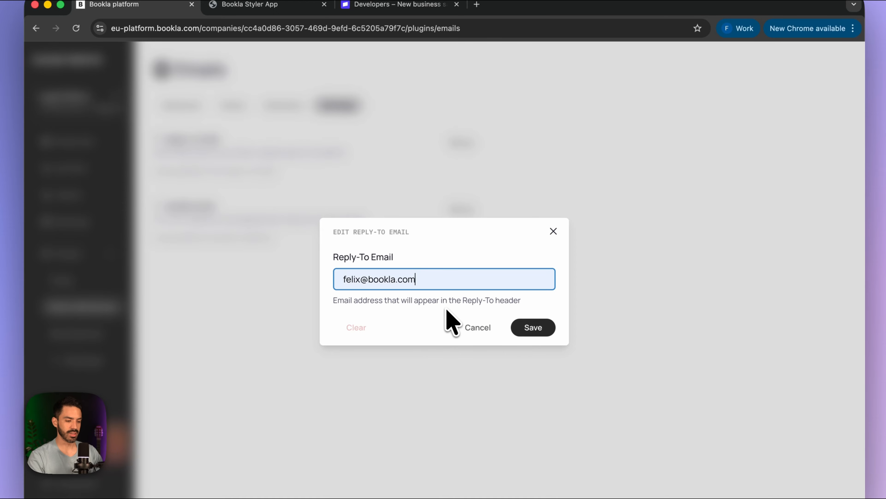
click(533, 327)
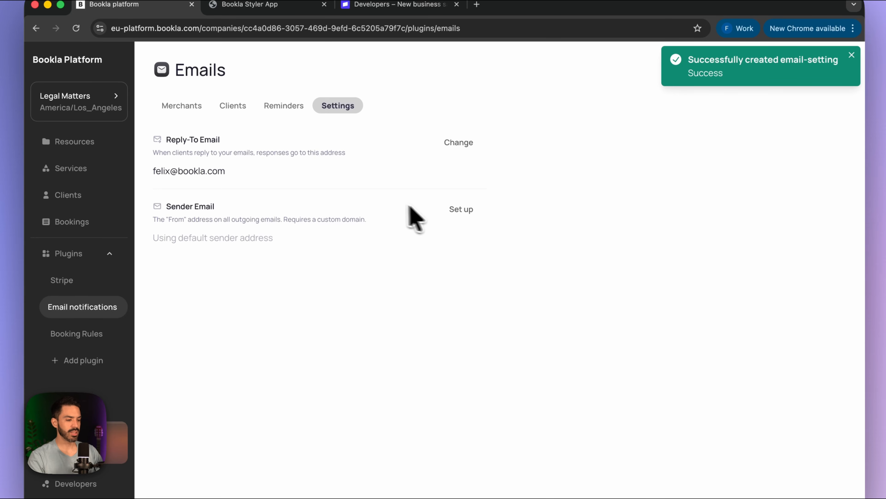
- Save the suggested sender email with From Name 'Legal Matters' and dismiss the confirmation notice
click(450, 208)
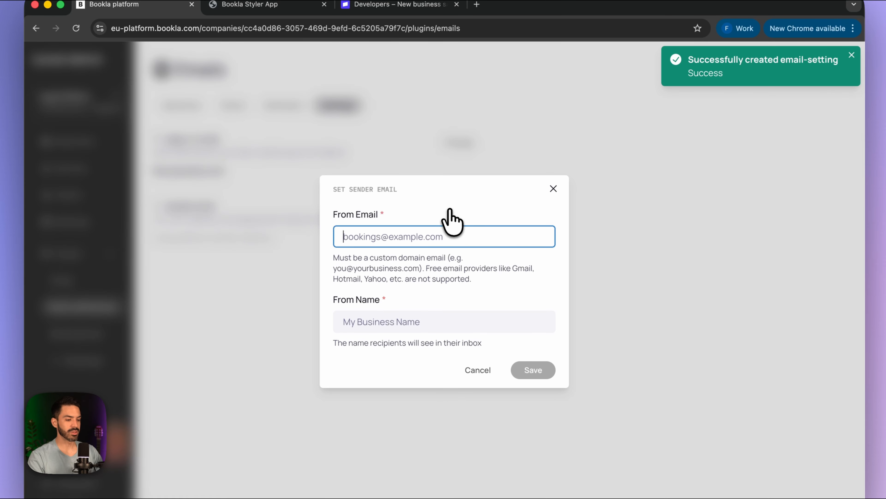
click(398, 235)
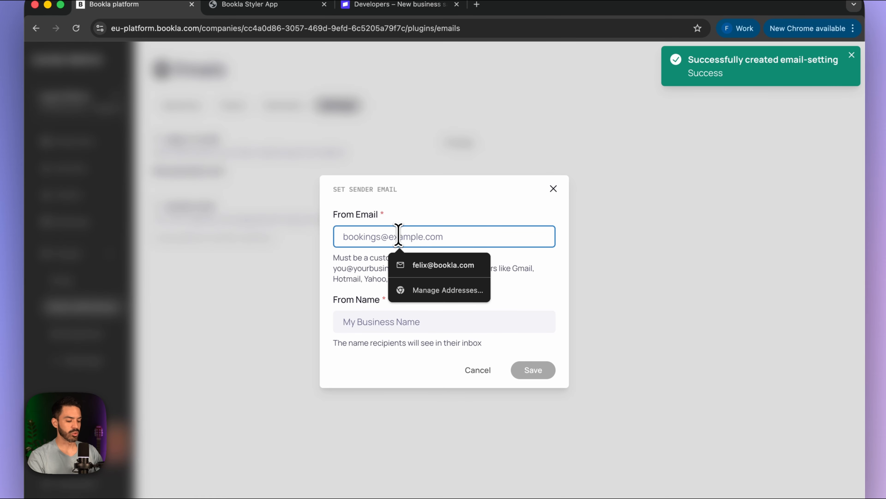
click(422, 265)
click(384, 328)
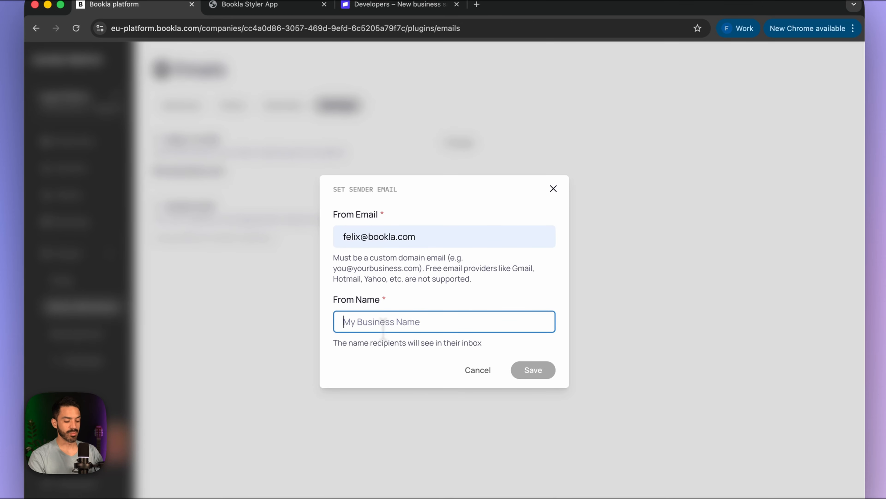
text(Legal)
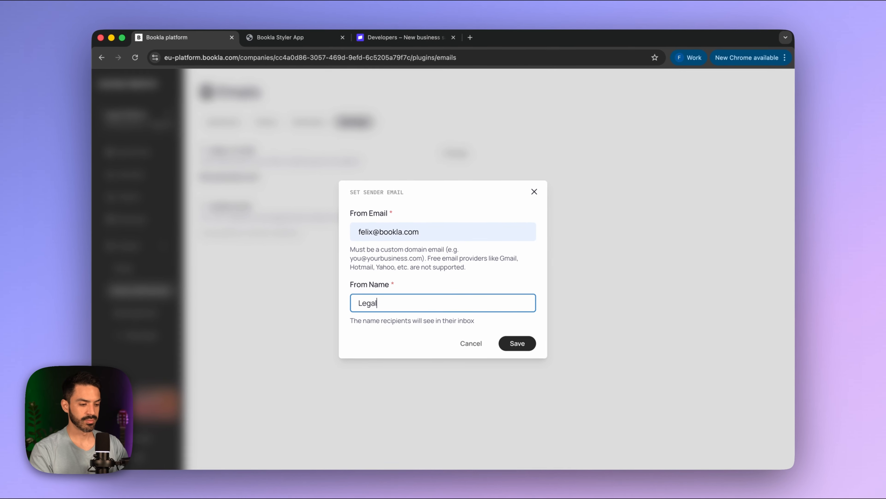
text( Matters)
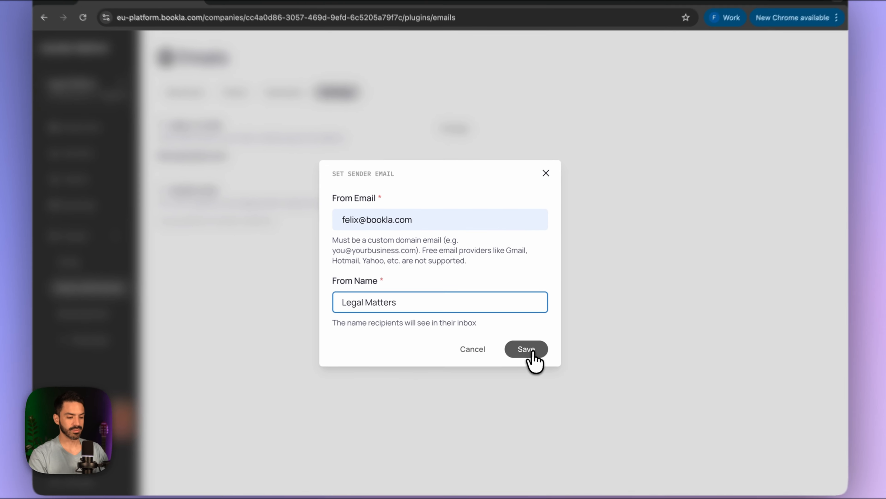
click(520, 343)
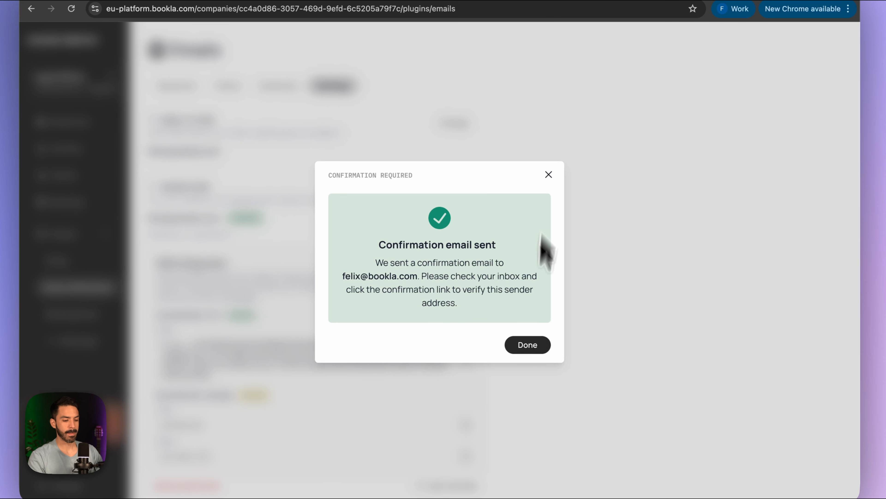
click(526, 345)
scroll(524, 363, down, 2)
scroll(524, 363, up, 2)
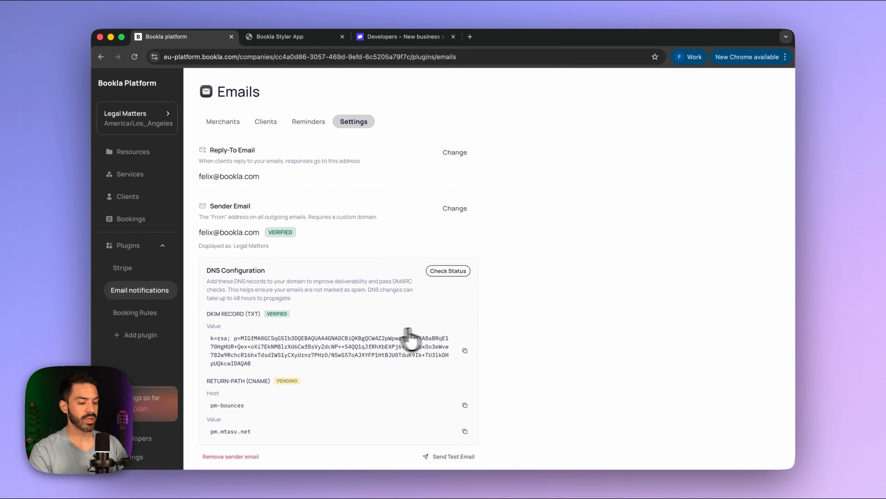
scroll(421, 321, down, 2)
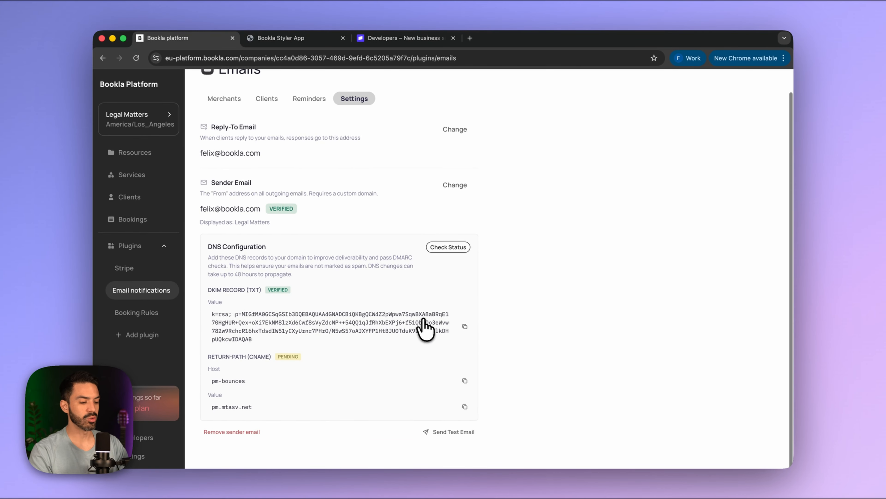
scroll(422, 320, up, 3)
- Switch from Merchants to the empty Clients templates list and start a new client template
click(226, 122)
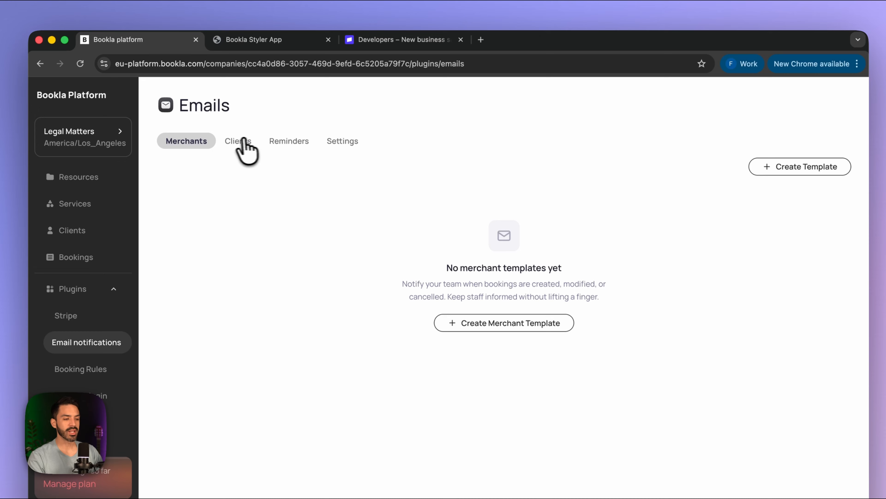
click(238, 141)
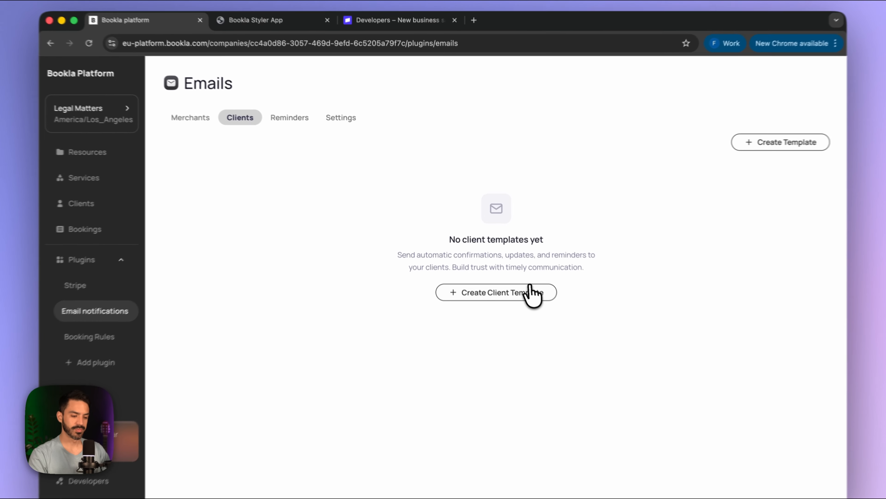
click(513, 274)
- Keep the template type as Client and the event type as Booking Confirmed
click(430, 152)
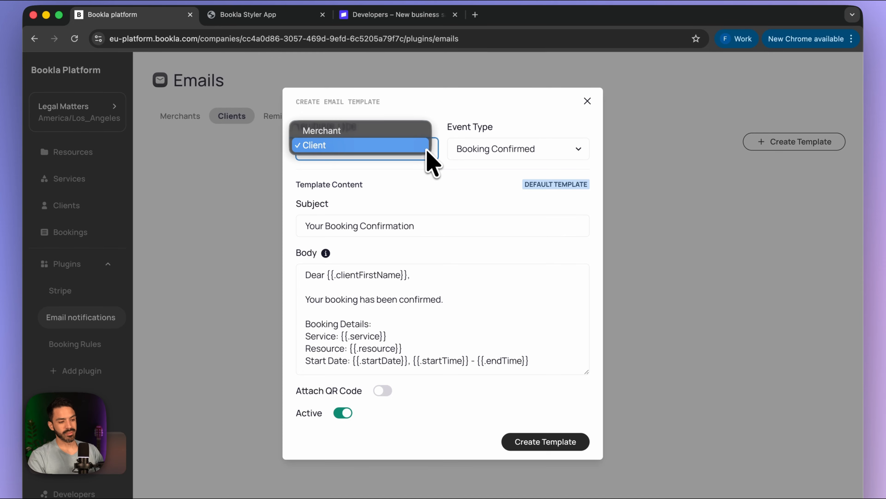
click(424, 149)
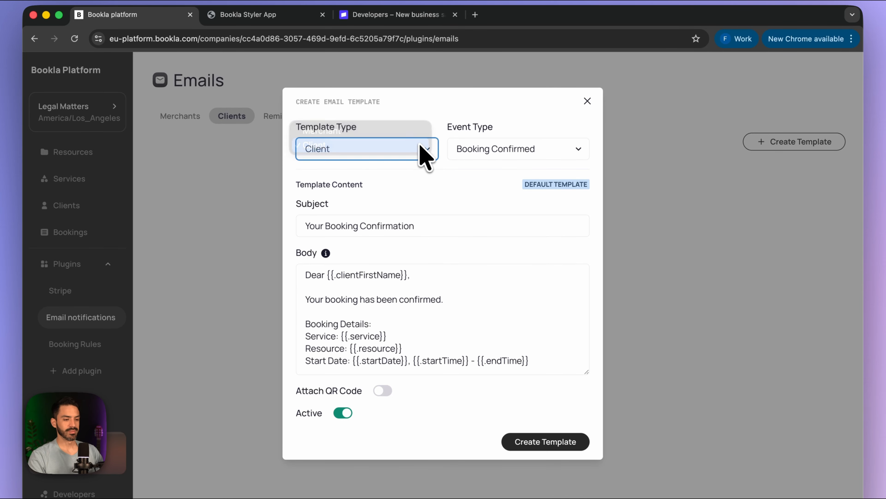
click(523, 153)
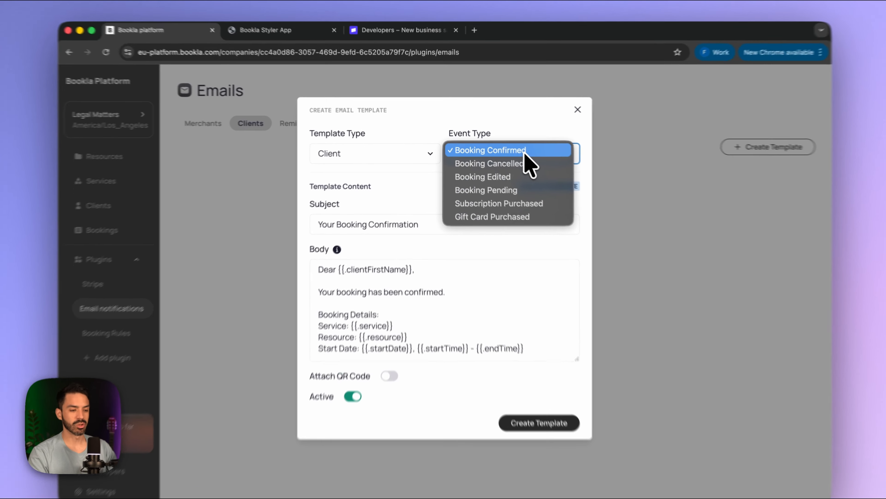
click(525, 153)
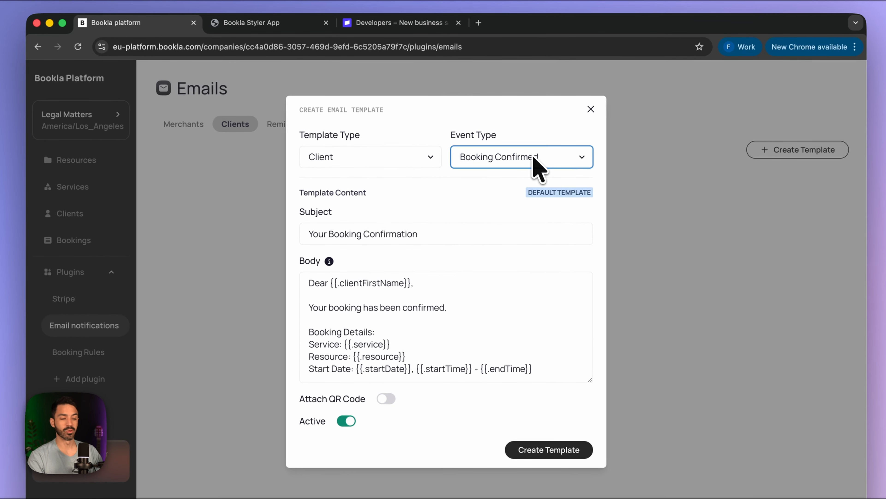
- Review the {{.clientFirstName}} greeting in the body and delete the default subject text
drag(437, 234, 178, 230)
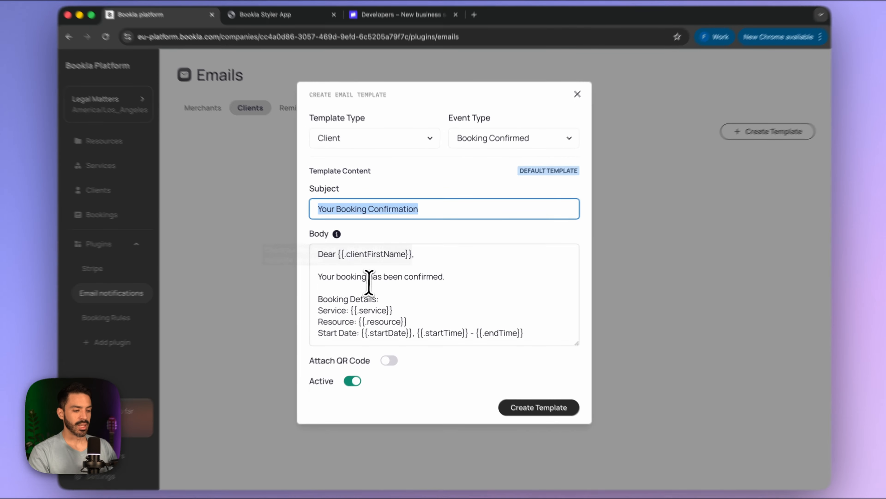
click(378, 287)
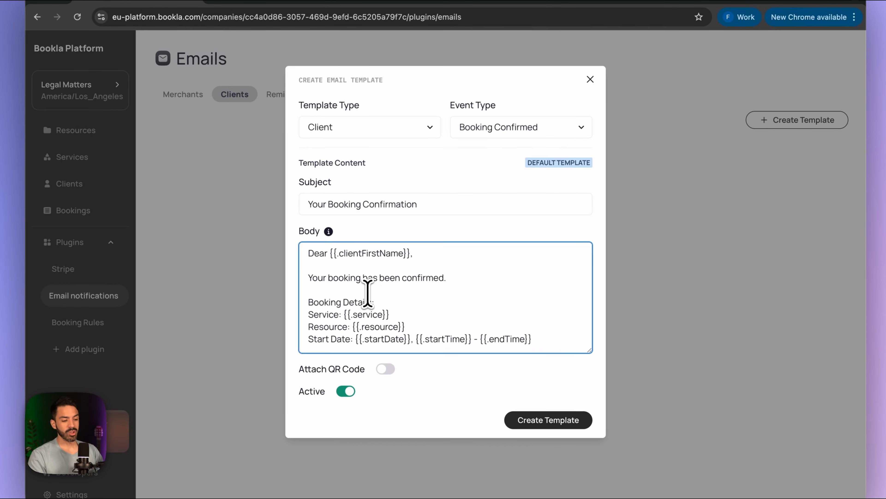
drag(410, 258, 324, 259)
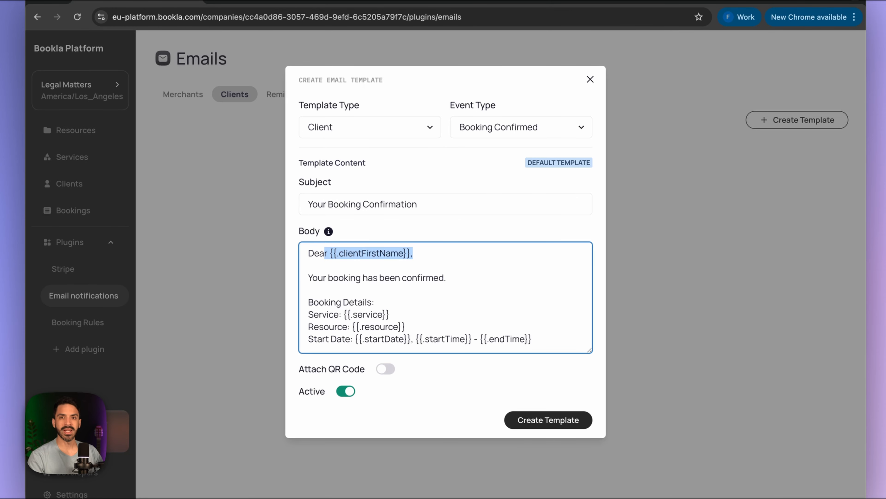
click(345, 265)
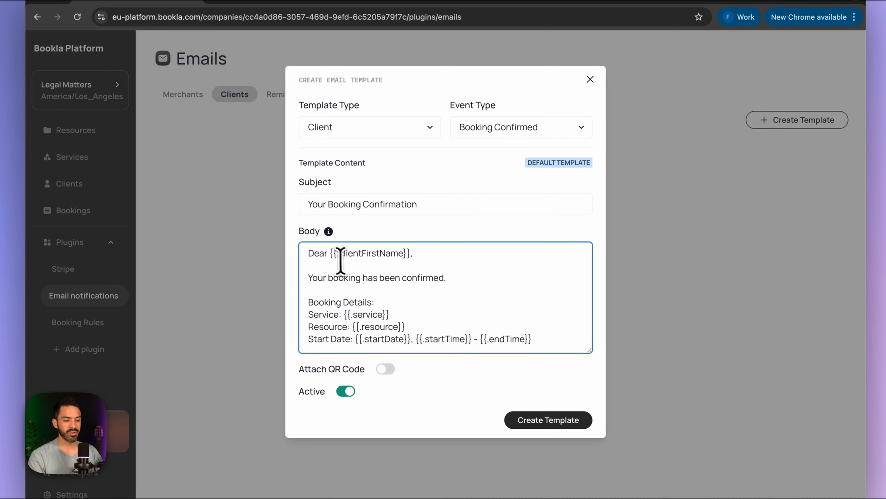
drag(329, 253, 412, 254)
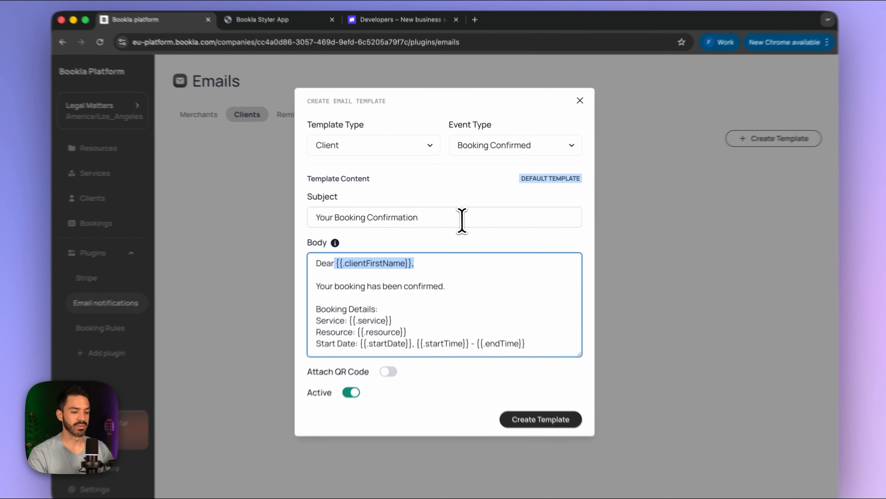
triple_click(460, 217)
key(BackSpace)
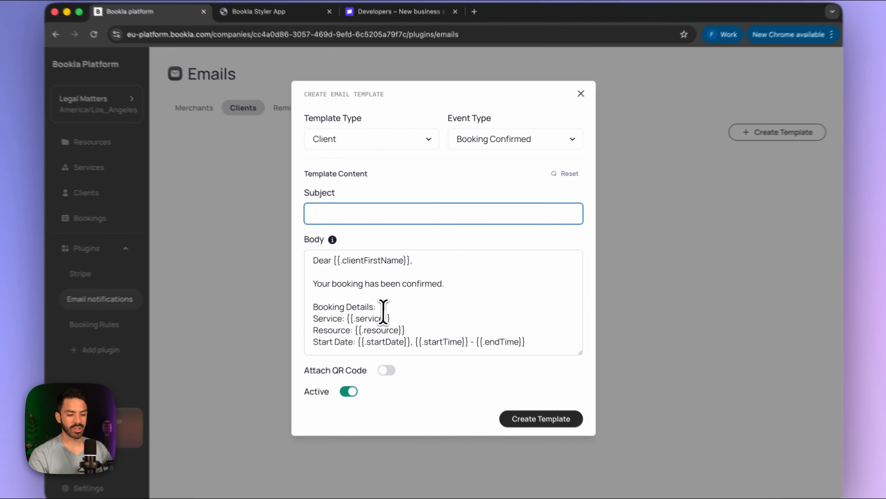
- Put the cursor in the body just above the Booking Details section
click(397, 298)
drag(516, 349, 494, 297)
click(489, 298)
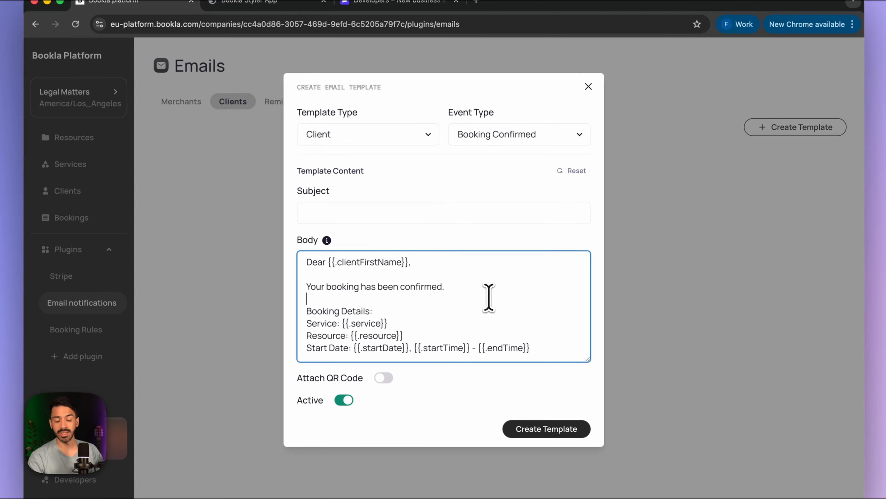
- Open docs.bookla.com in a new tab and go to the start guide
click(477, 1)
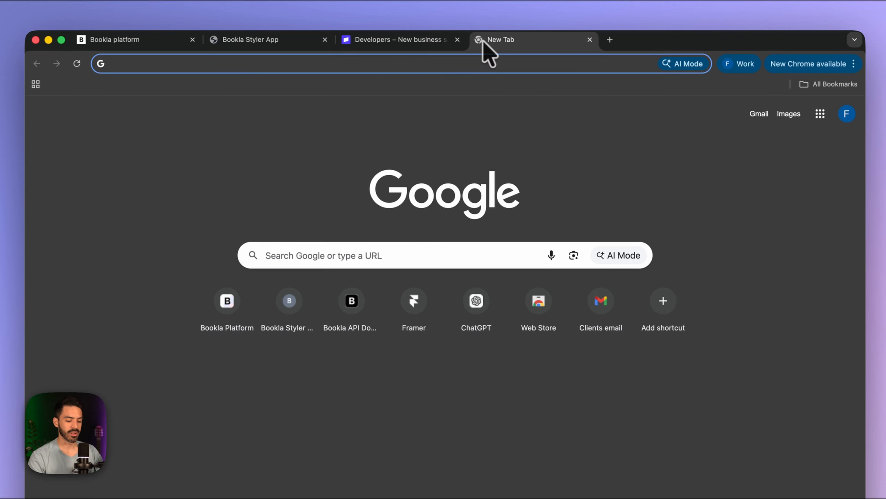
text(docs)
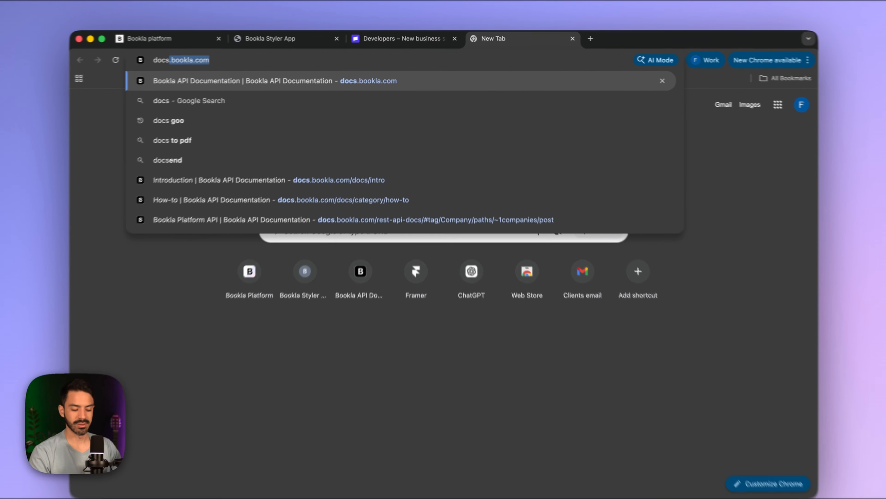
text(.bookla.com)
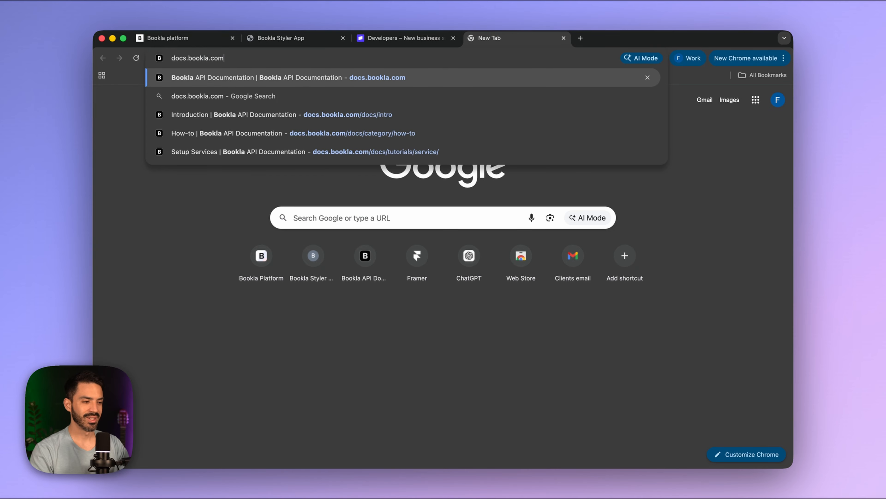
key(Return)
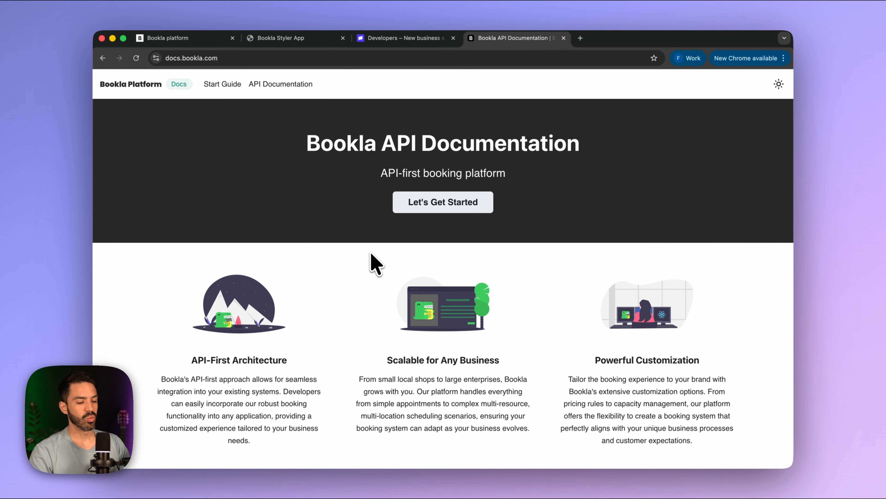
scroll(373, 206, down, 10)
scroll(372, 205, up, 10)
click(226, 86)
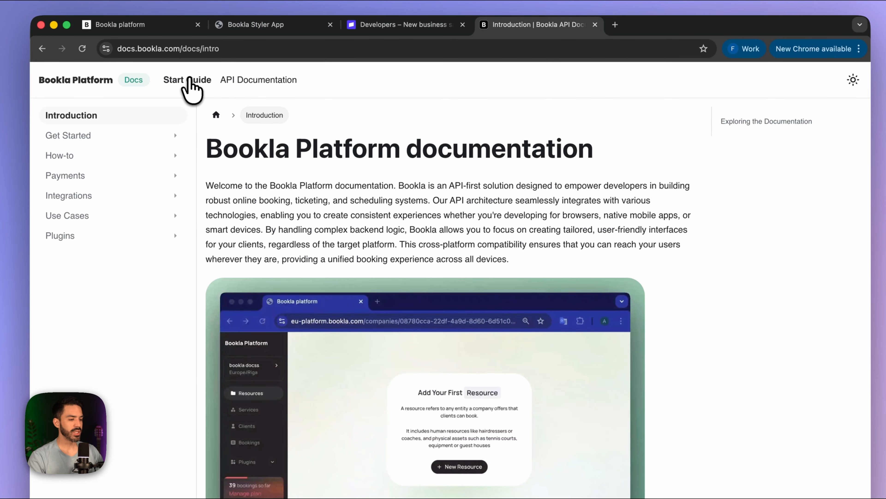
scroll(333, 377, down, 10)
scroll(333, 375, up, 10)
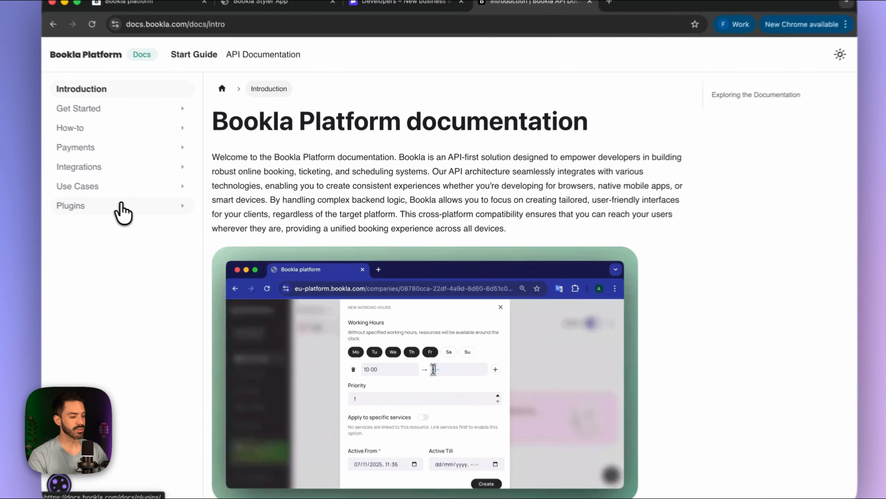
- Copy {{.clientLastName}} from Plugins > Email Notifications > Notification Creation and return to the subject field
click(162, 217)
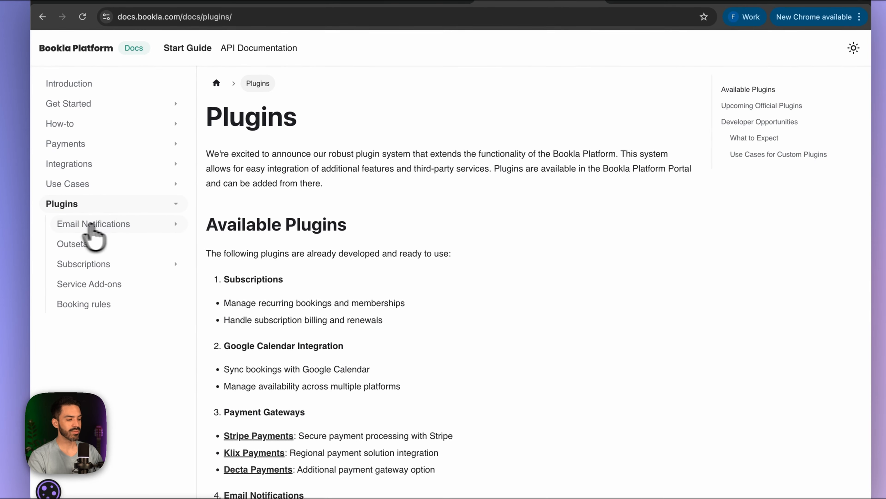
click(125, 224)
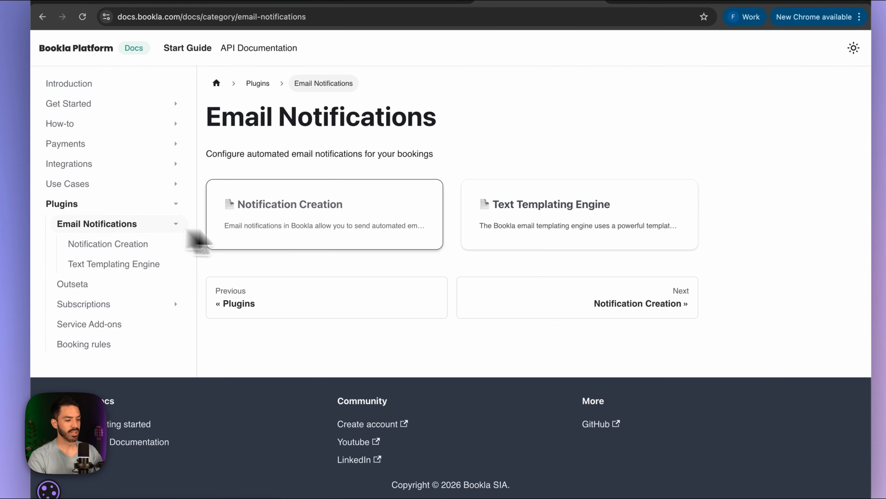
click(324, 227)
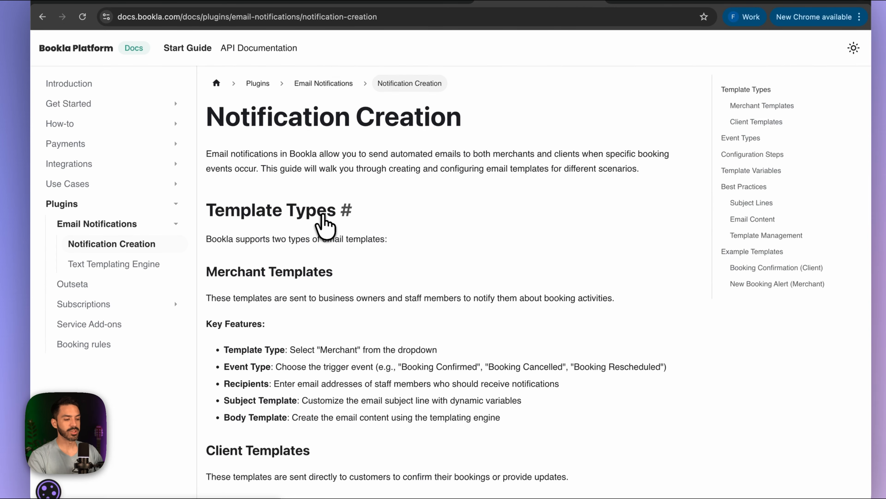
scroll(335, 354, down, 12)
scroll(336, 356, down, 8)
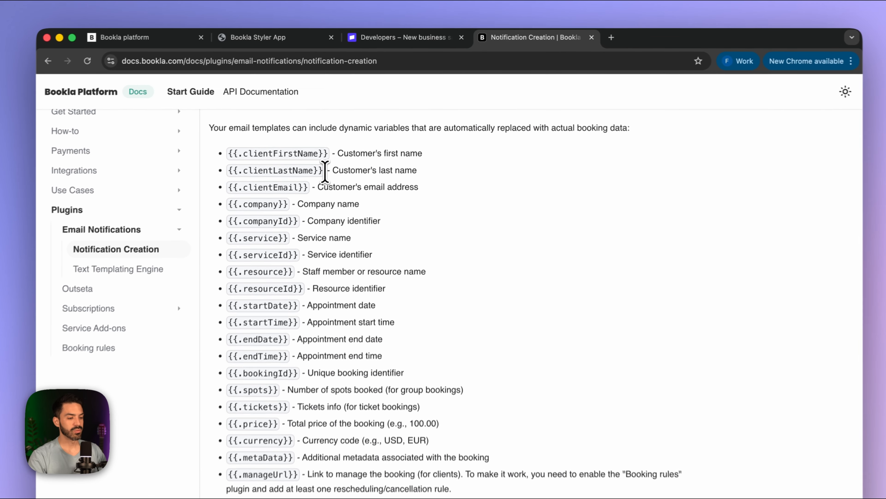
drag(335, 149, 252, 148)
key(super+c)
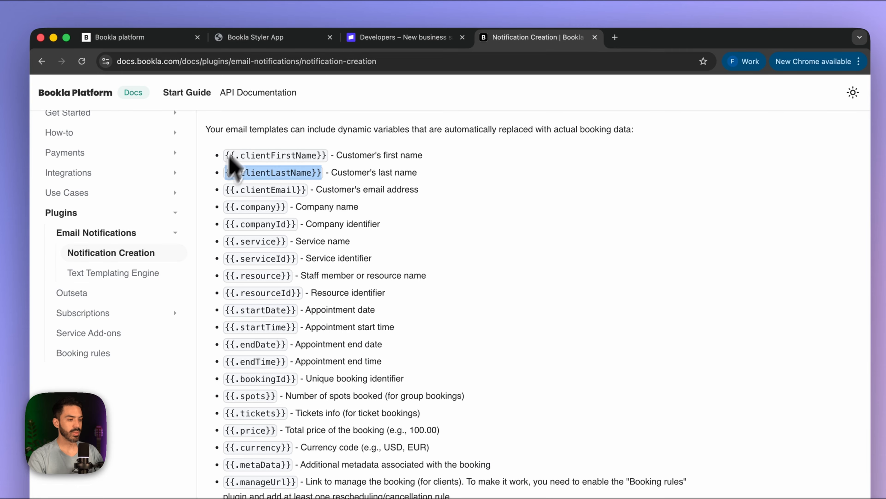
click(128, 39)
click(383, 229)
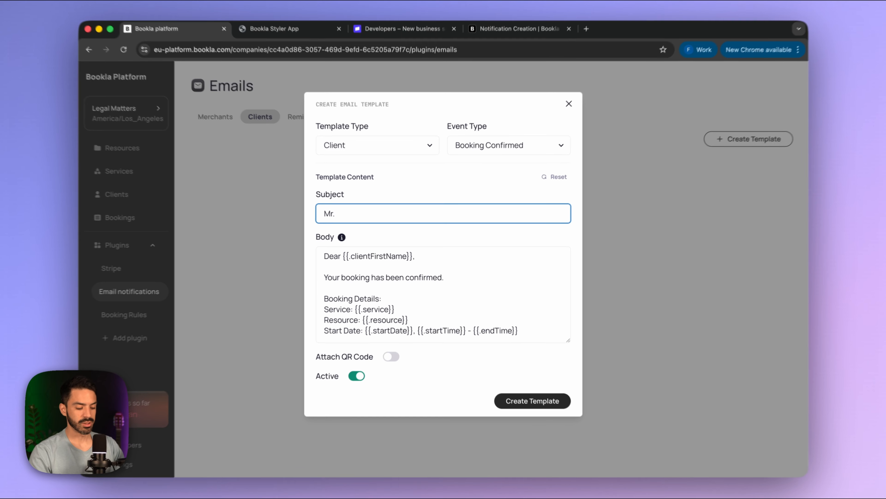
- Paste {{.clientLastName}} into the subject, greet with 'Mr', and add 'Find below the details for.'
key(super+v)
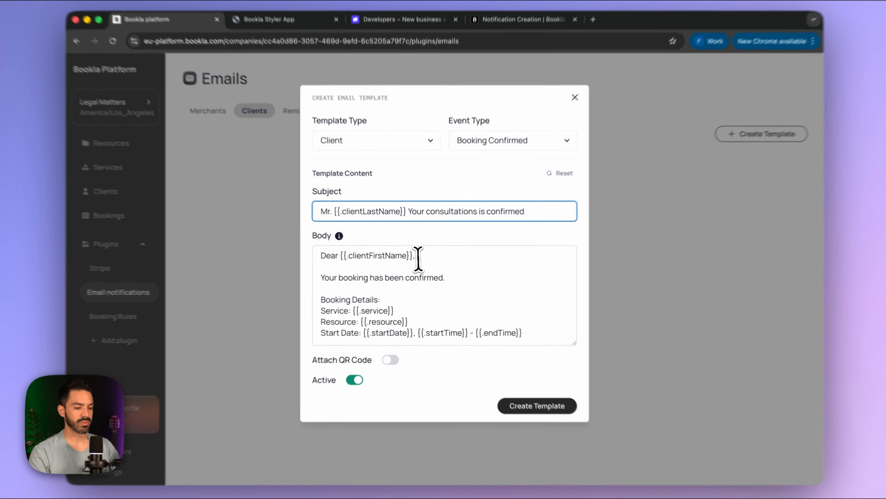
drag(416, 256, 296, 264)
text(Mr.)
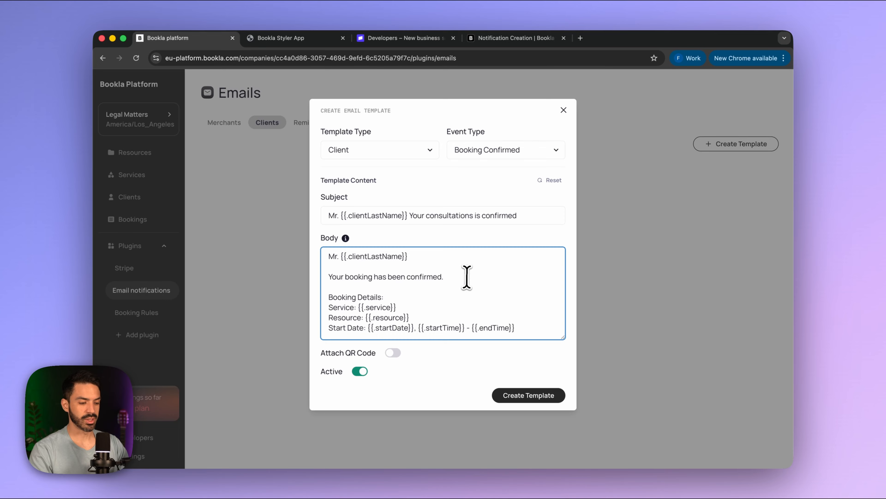
drag(467, 276, 290, 276)
key(BackSpace)
text(F)
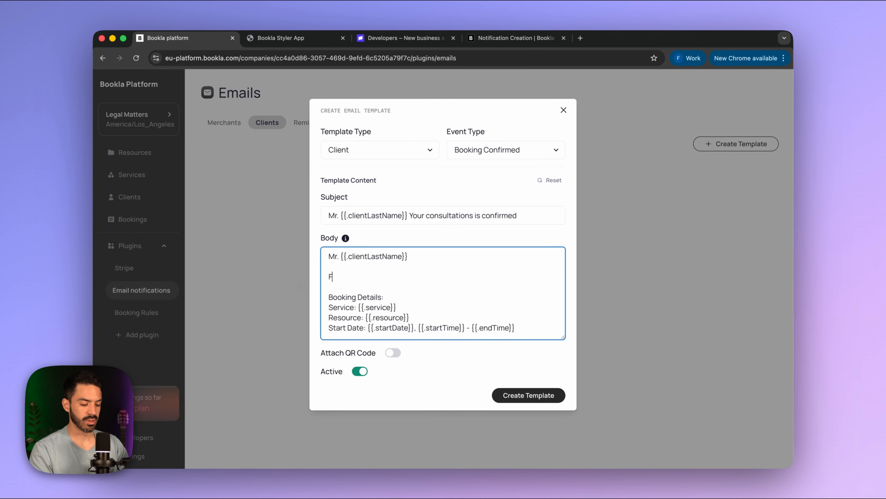
text(ind below the details for)
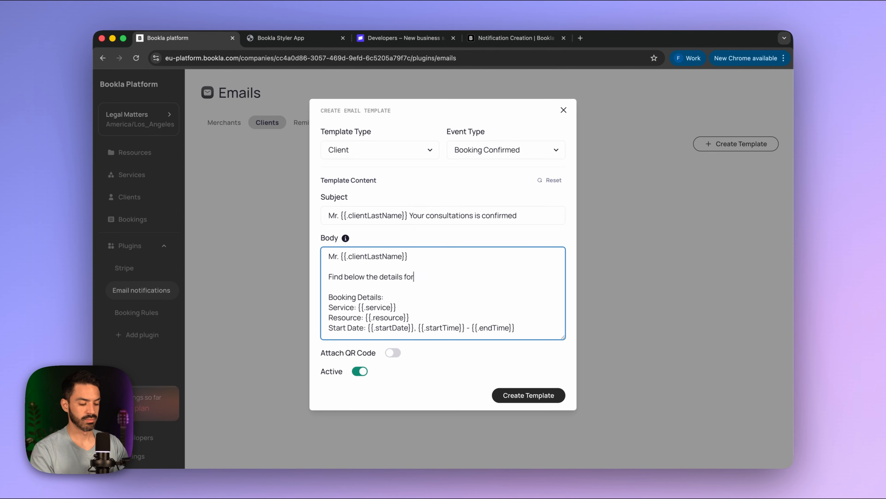
text(.)
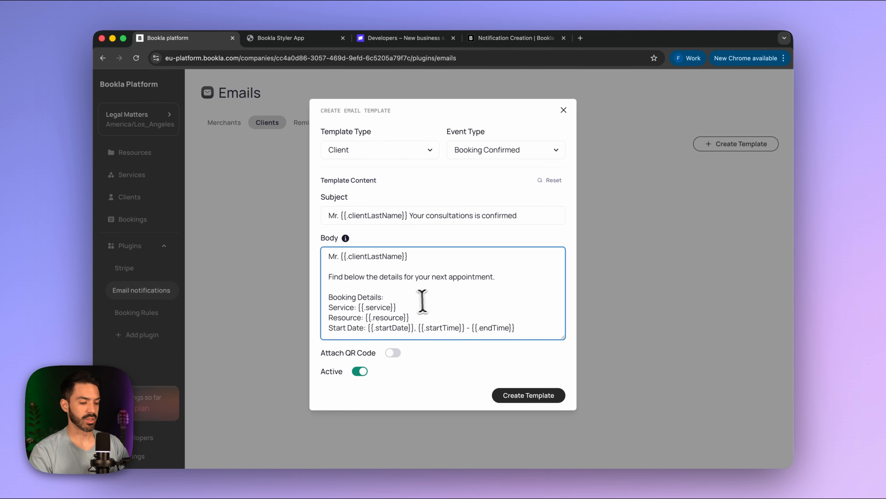
- Delete 'Booking Details:' and reword the Service and Resource labels as 'You appointment is' and 'The attorney that will handle your case is'
drag(384, 297, 321, 295)
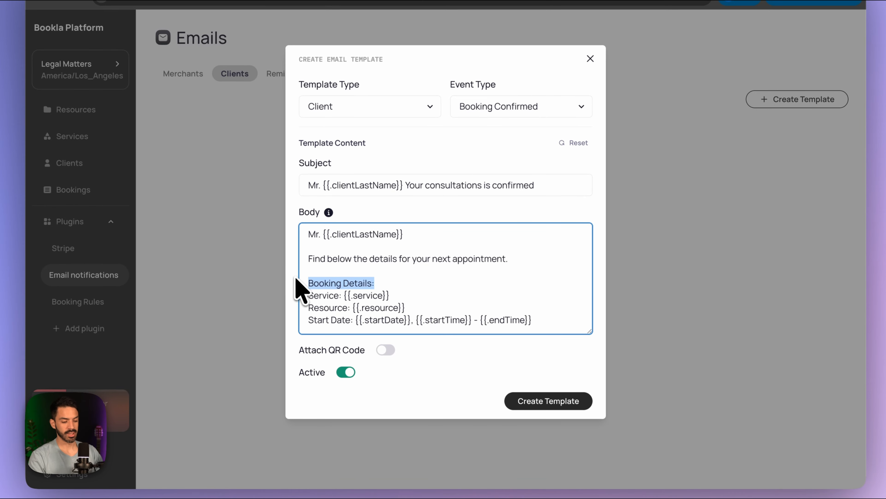
key(BackSpace)
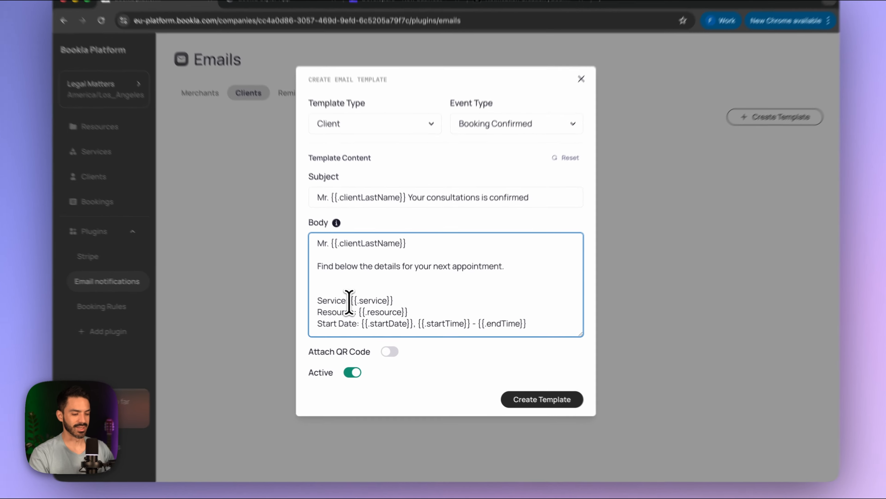
drag(356, 307, 316, 307)
key(BackSpace)
key(BackSpace)
text(You app)
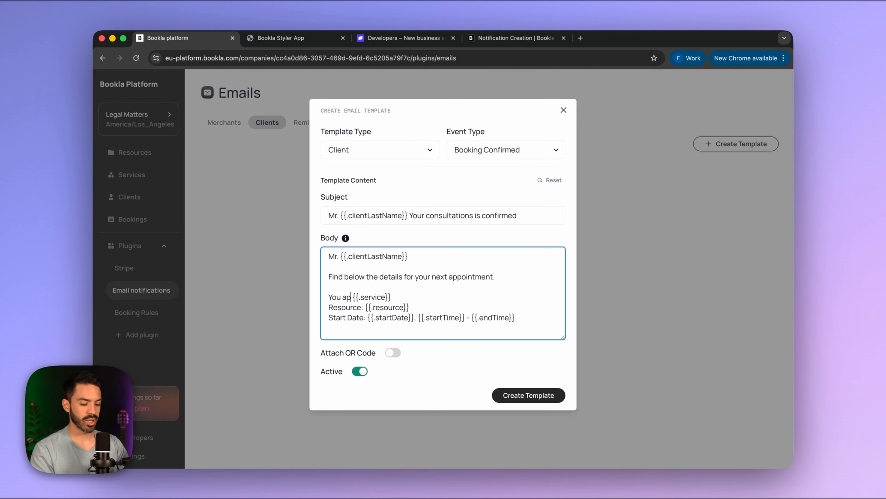
text(ointment is about:)
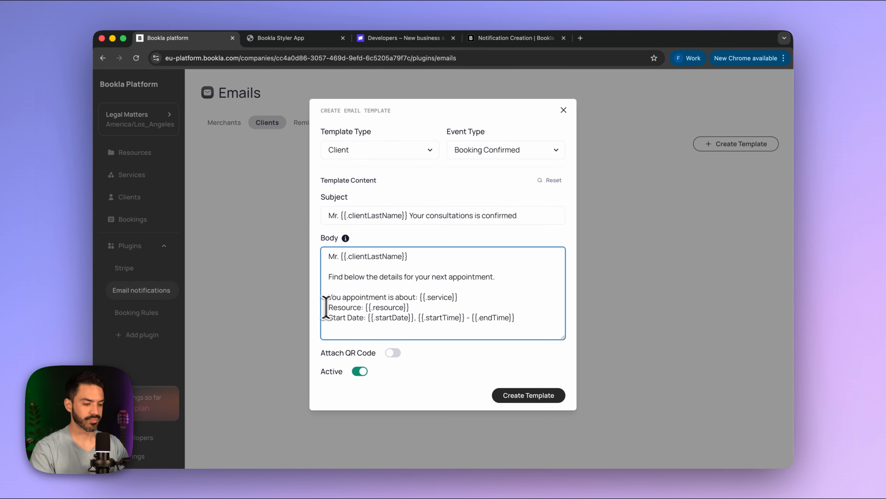
drag(365, 308, 304, 311)
text(The a)
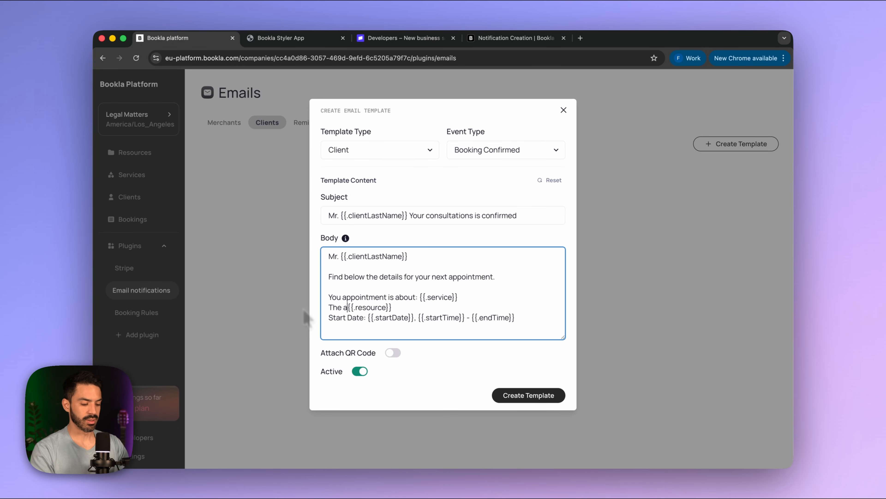
text(ttorney )
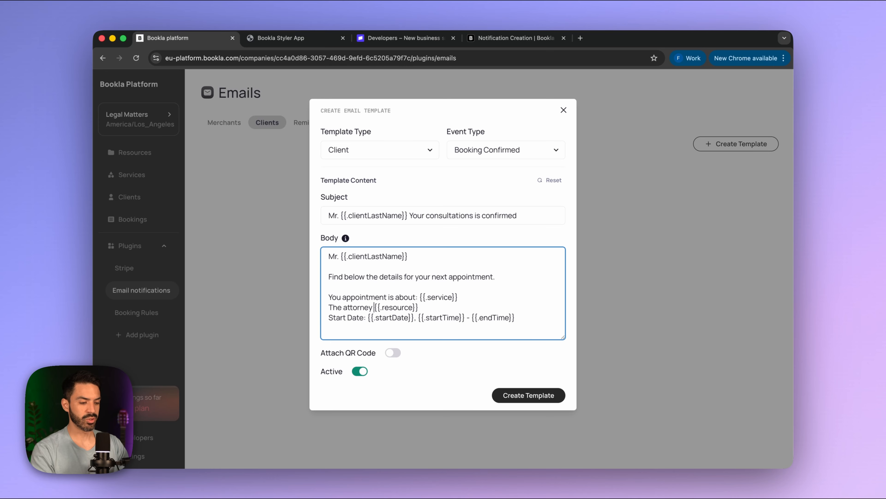
text(that will handle your case is)
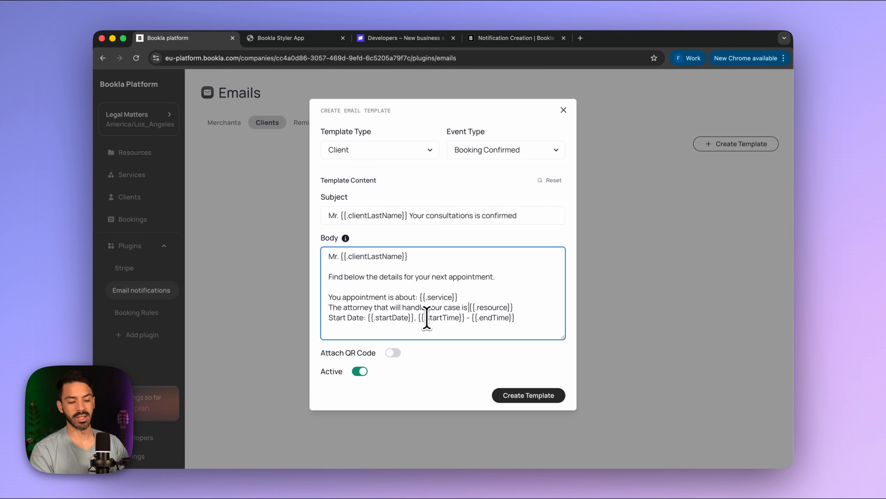
- Change Start Date to 'We expect to see you on', replace the comma with 'from', and add blank lines
drag(365, 317, 329, 318)
text(We expect to see you)
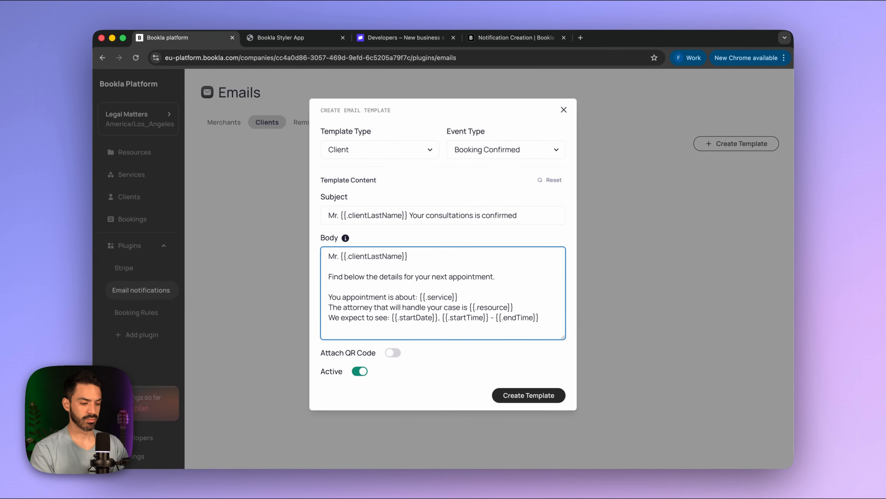
text( on)
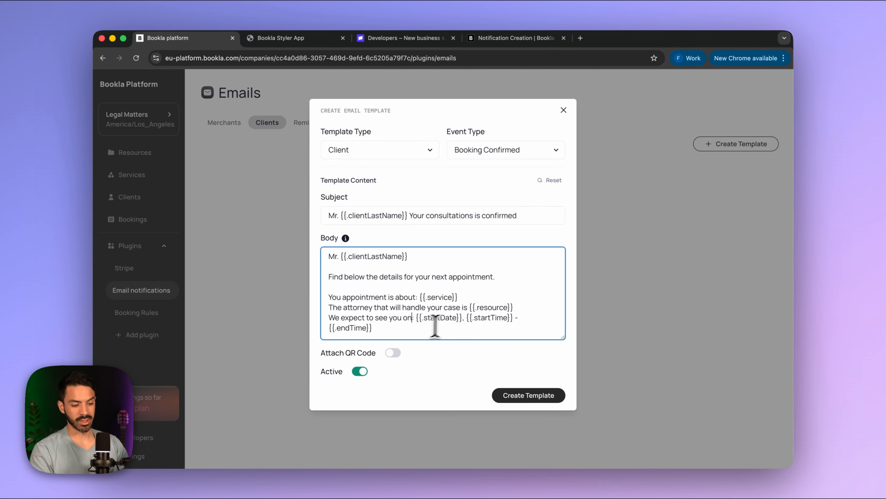
click(463, 323)
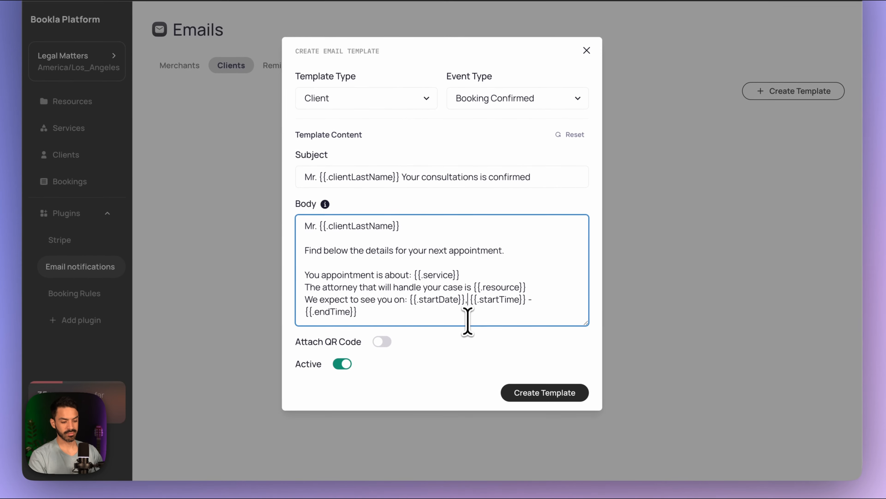
key(BackSpace)
text(from)
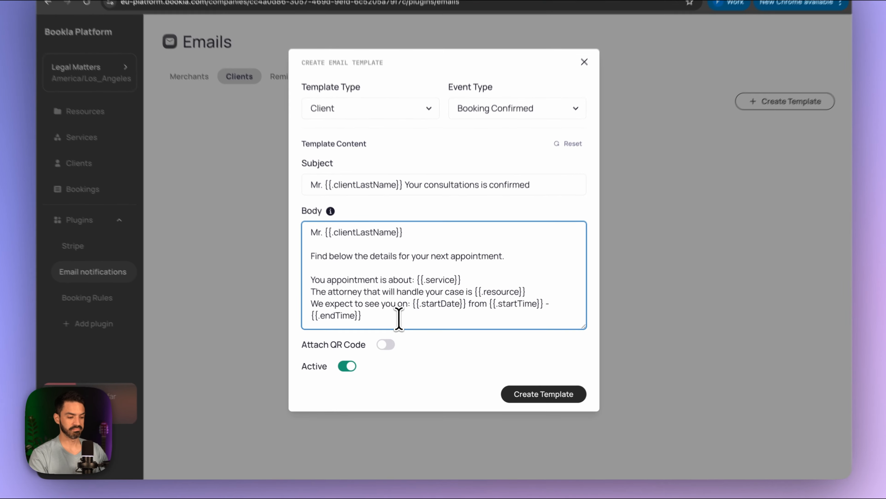
click(404, 330)
key(Return)
key(Return)
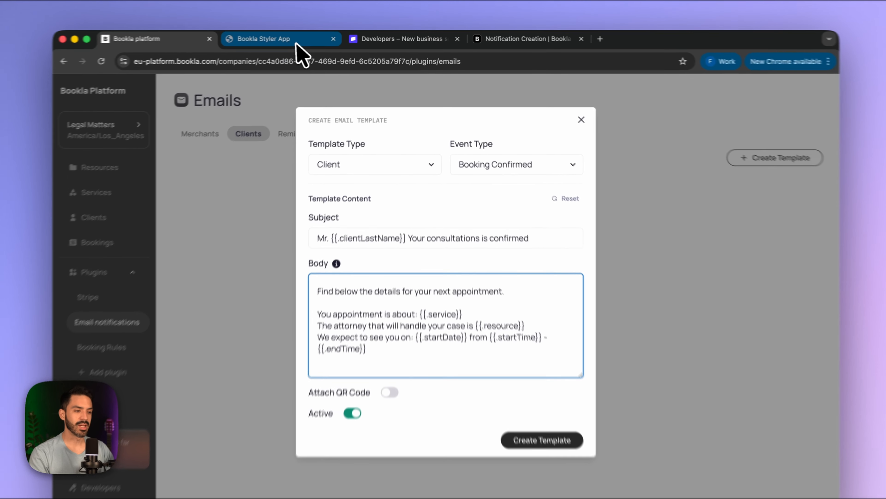
click(297, 37)
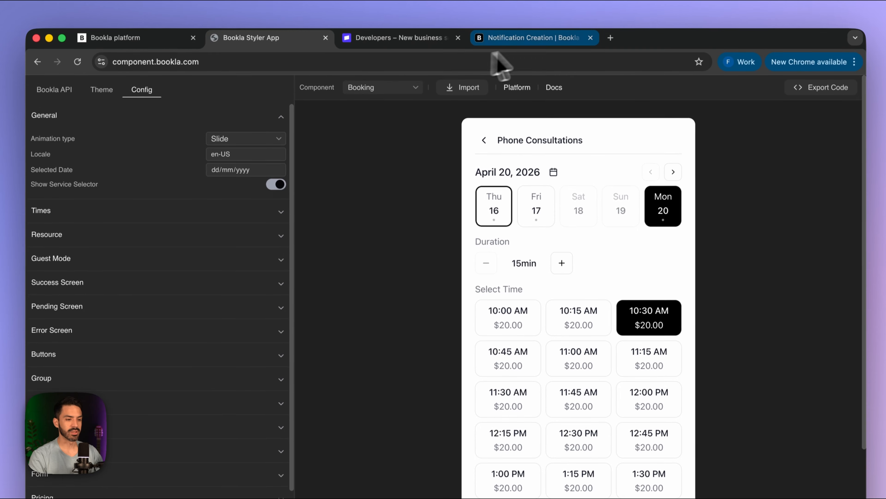
- Copy {{.manageUrl}} from the Notification Creation docs and paste it at the end of the body
click(531, 37)
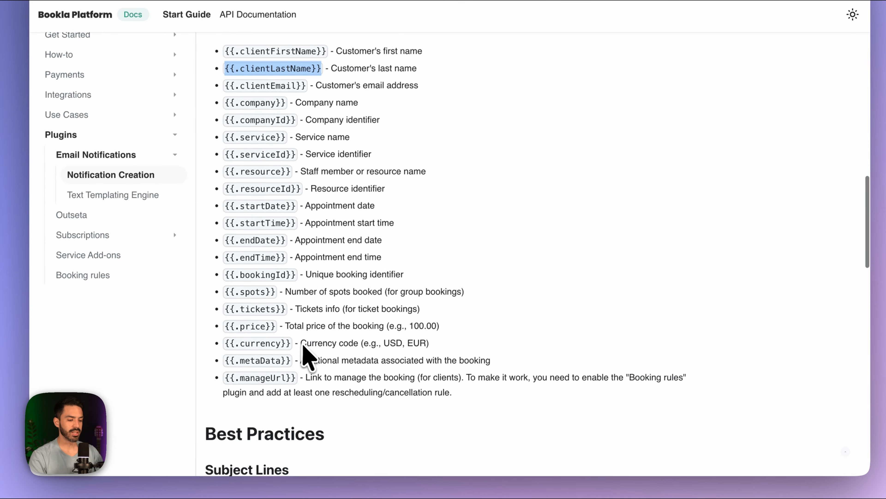
scroll(303, 345, down, 1)
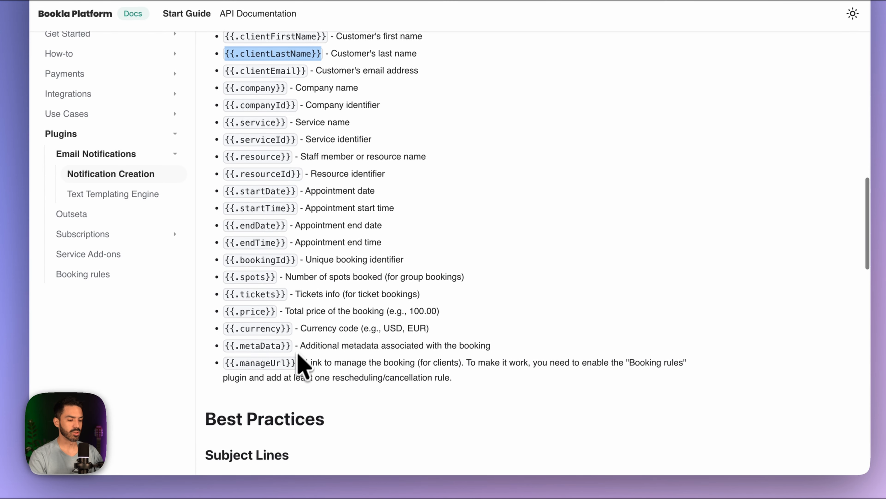
drag(297, 364, 221, 365)
key(ctrl+c)
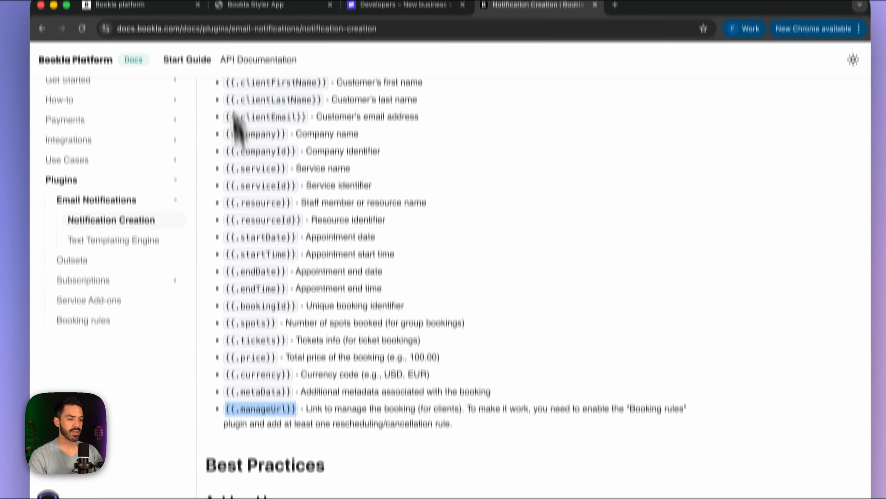
click(142, 39)
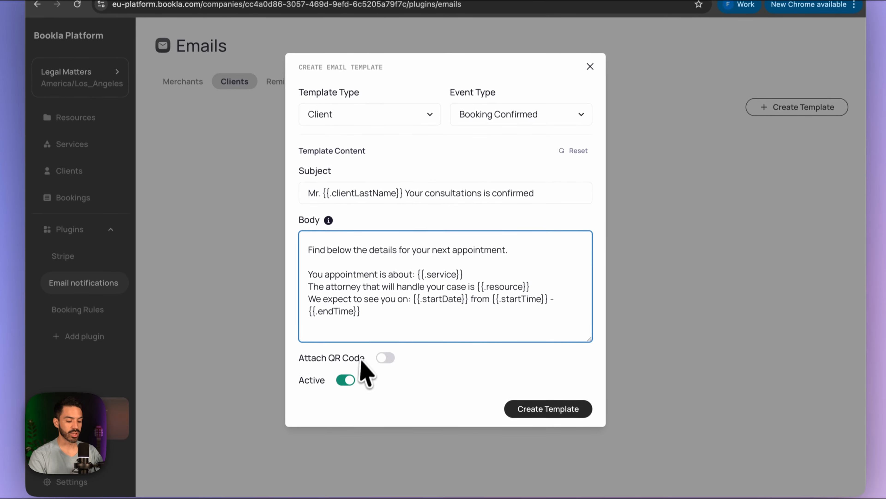
key(ctrl+v)
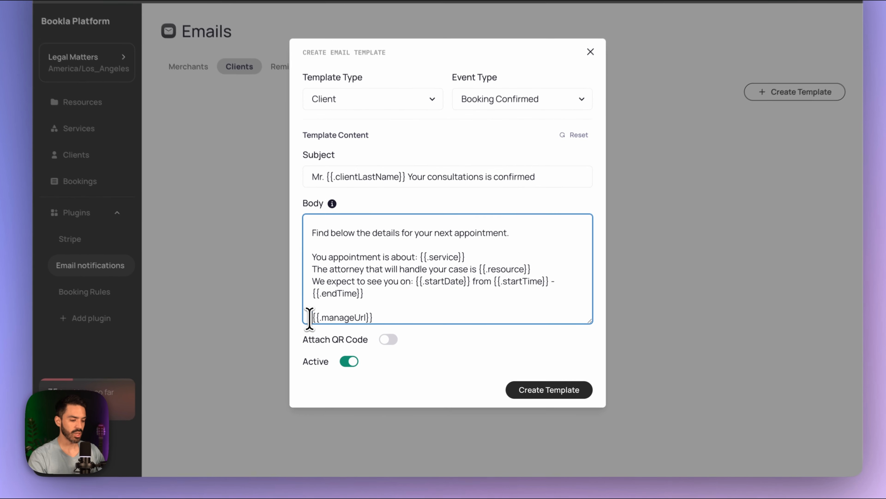
- Add 'If you need to make changes to the appointment please do so clicking here:' before {{.manageUrl}}
click(330, 334)
text(If you need )
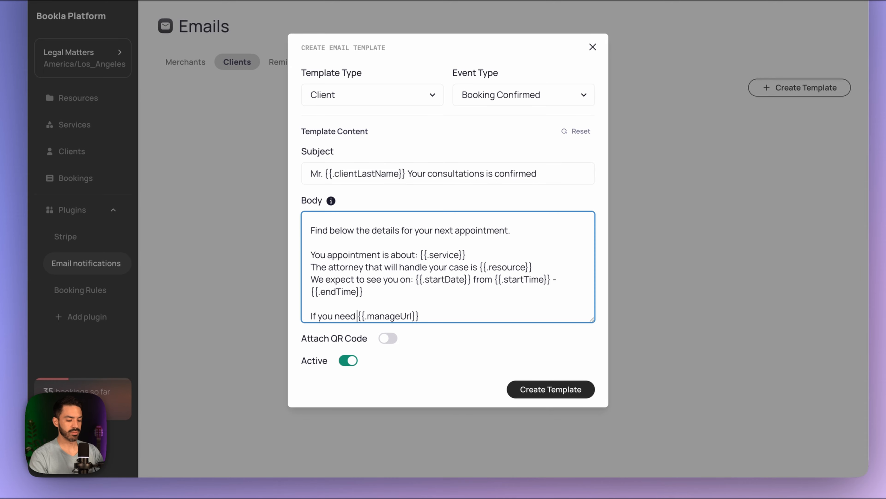
text(to make change)
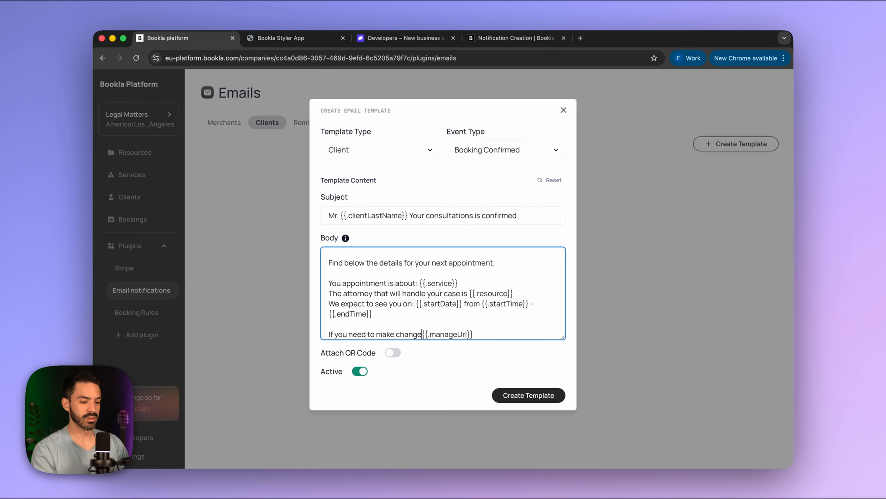
text(s to the )
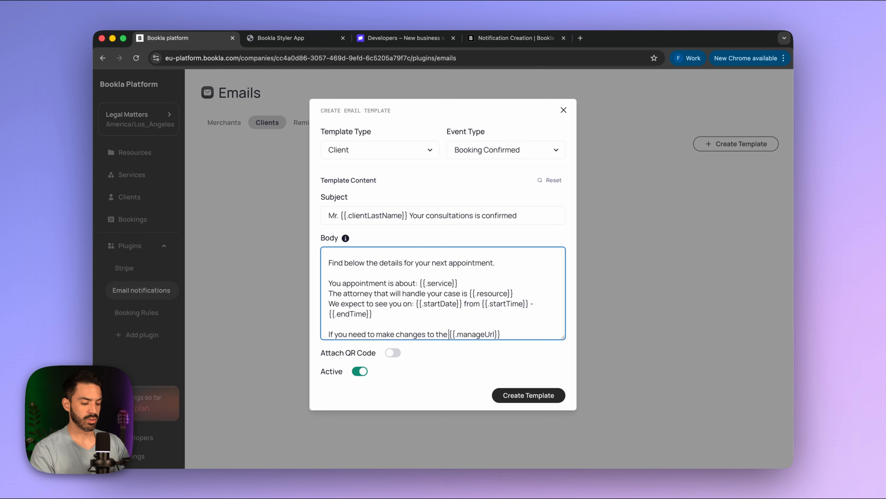
text(appointment)
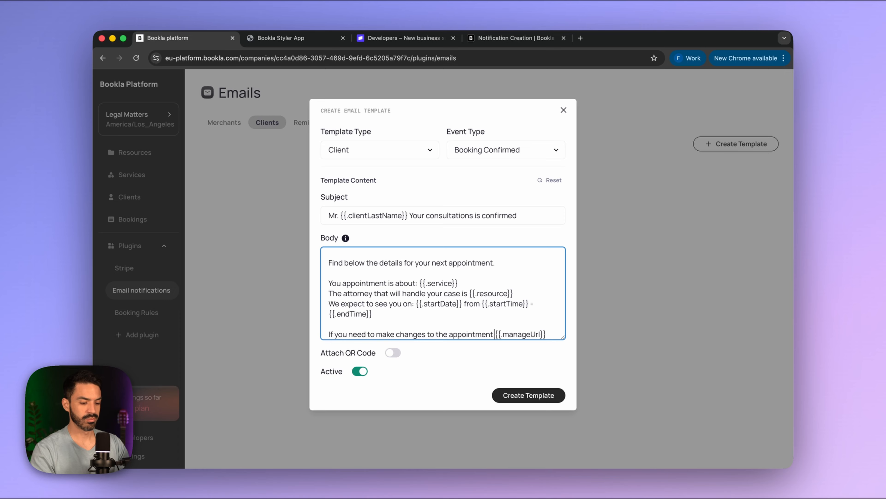
text( please do so )
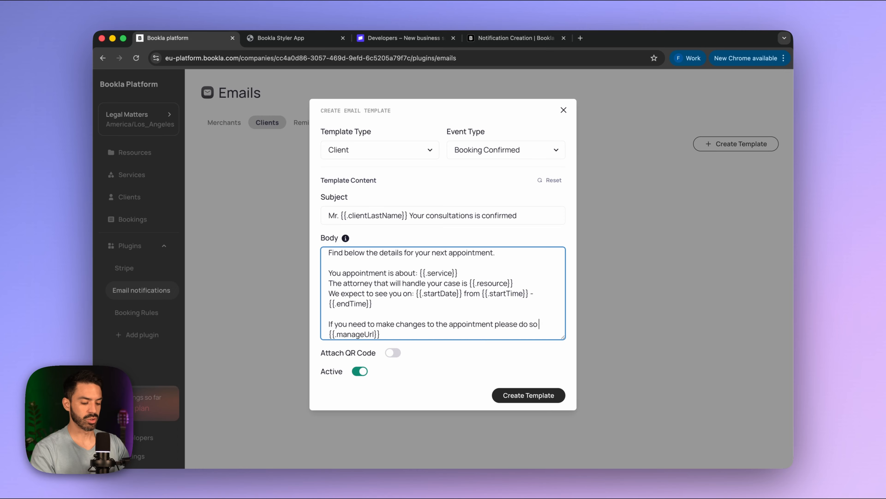
text(clicking here)
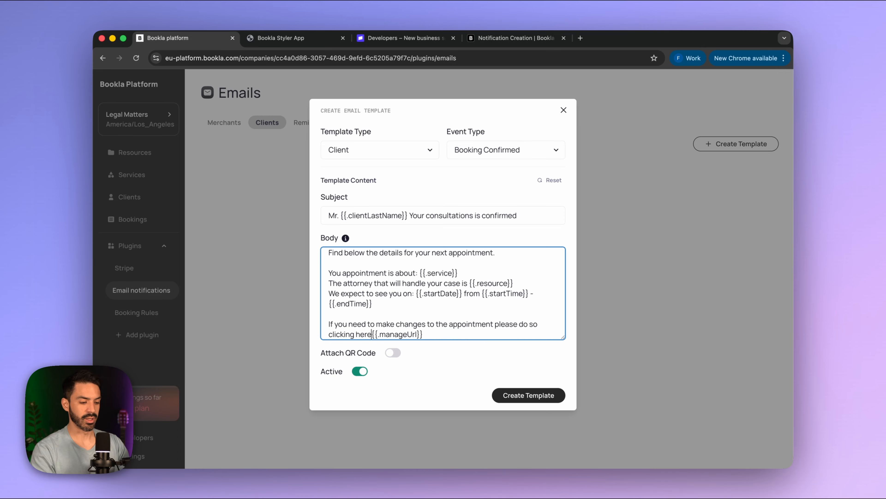
text(:)
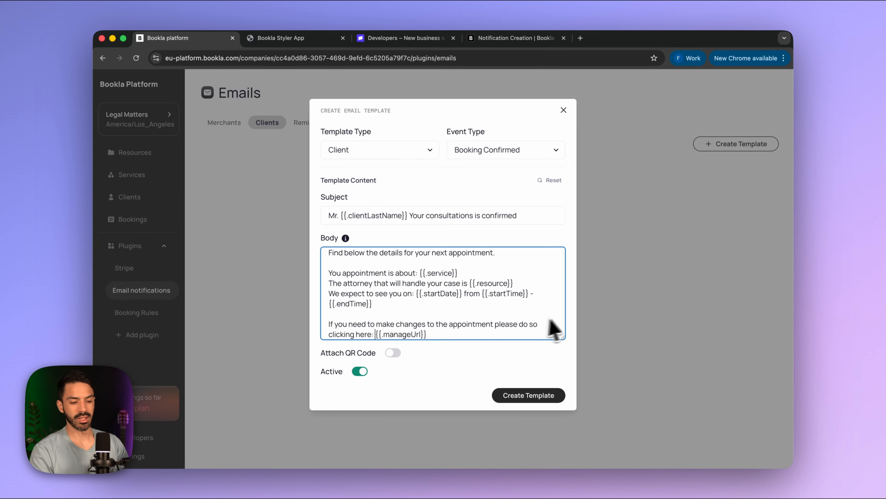
scroll(468, 323, down, 1)
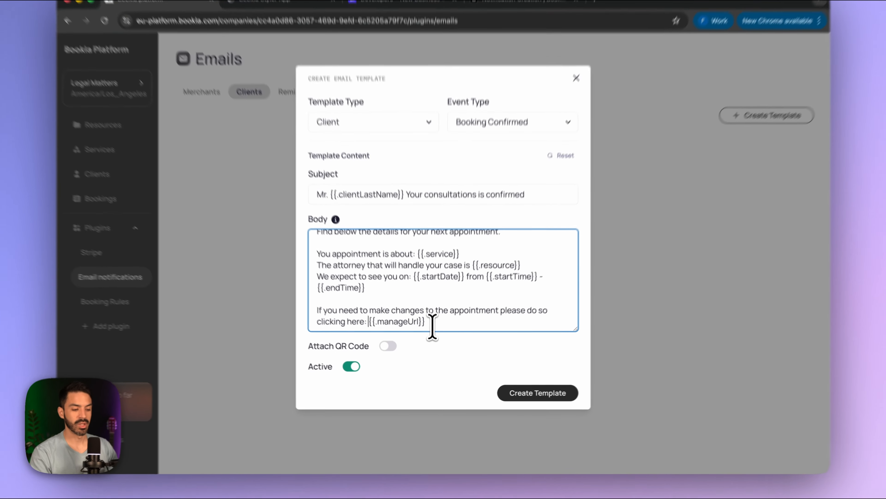
click(433, 334)
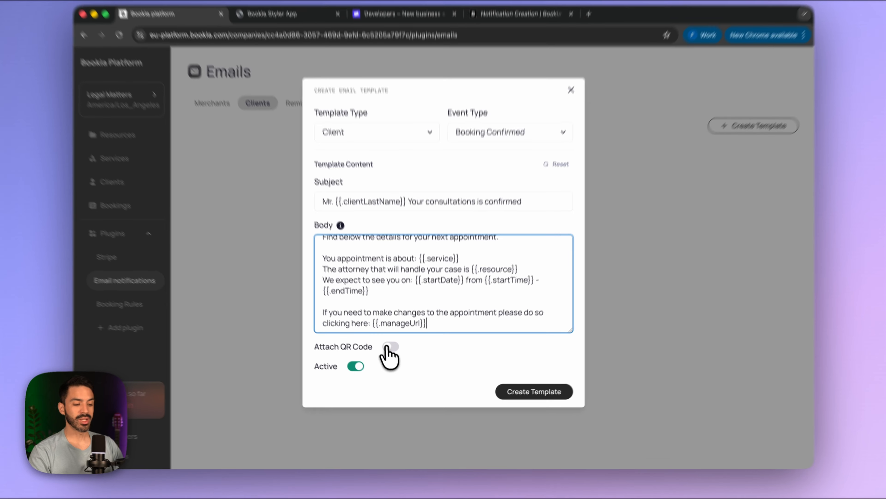
- Leave QR code attachment off and save the client Booking Confirmed template
click(391, 352)
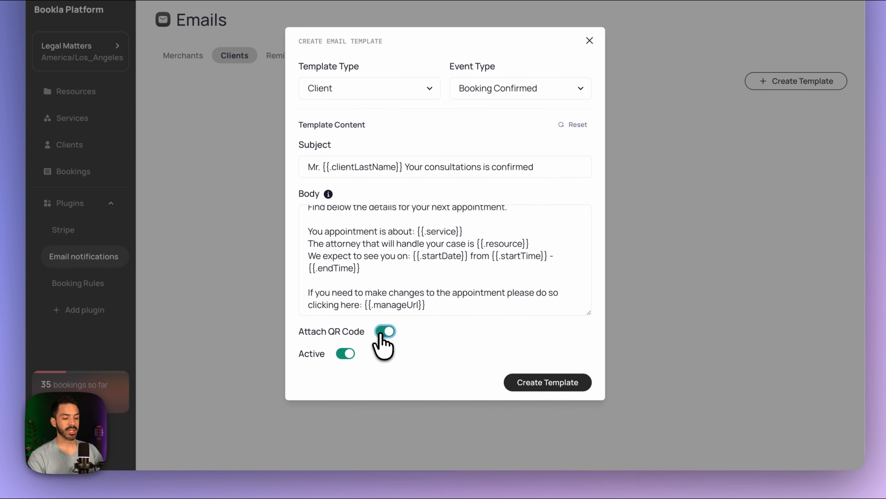
click(388, 331)
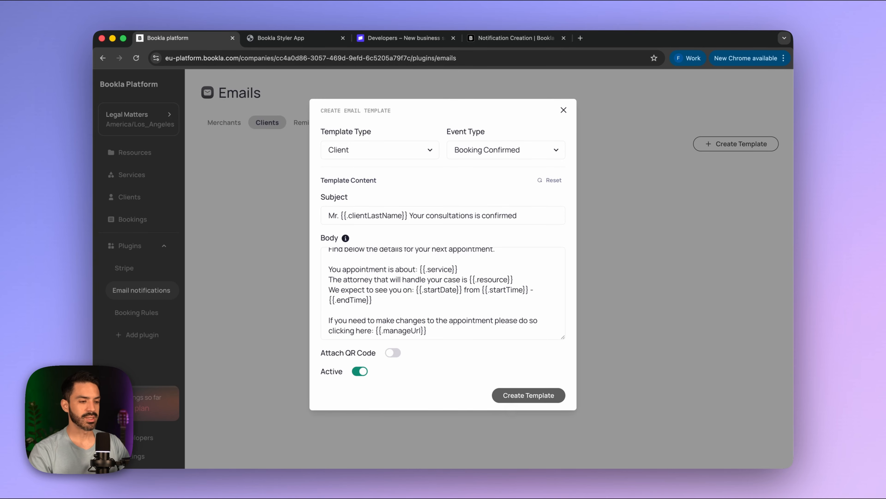
click(510, 396)
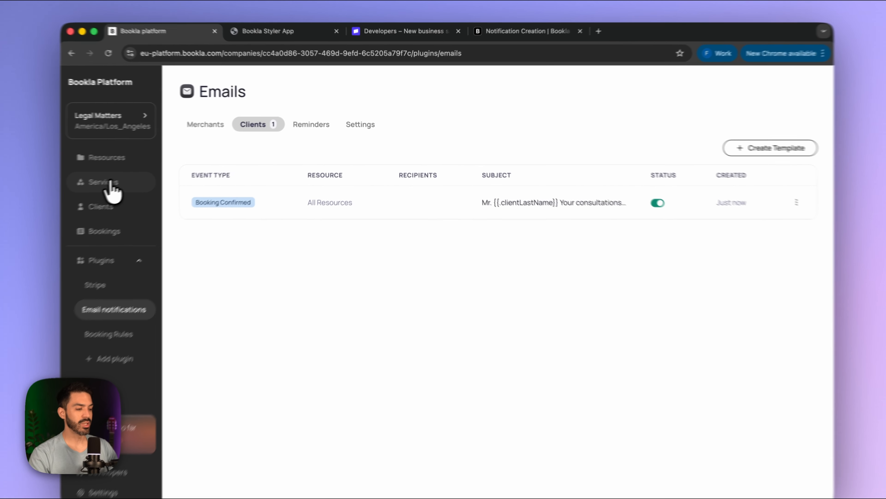
- Change the In Office Consultation booking policy to Needs prepayment and save it
click(132, 175)
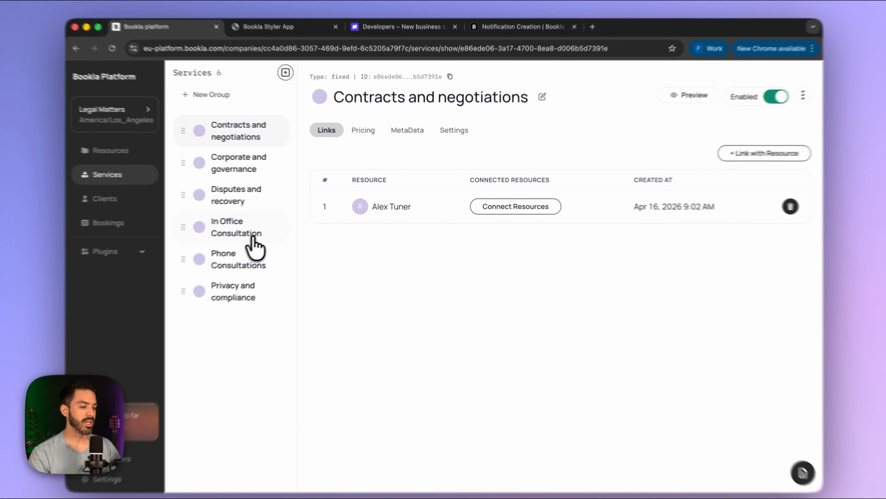
click(252, 226)
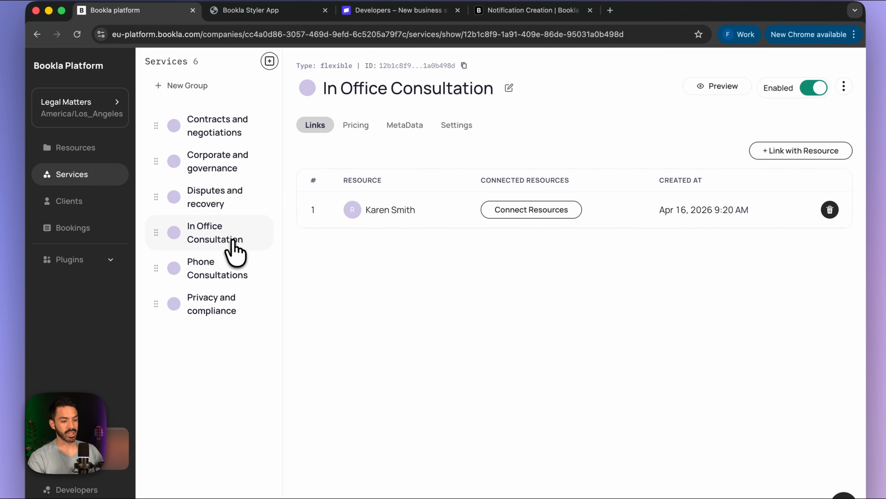
click(455, 129)
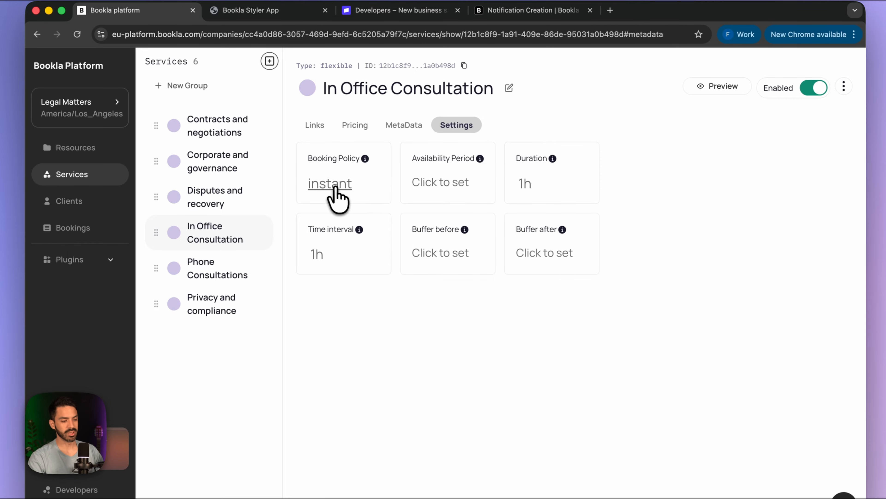
click(336, 196)
click(525, 298)
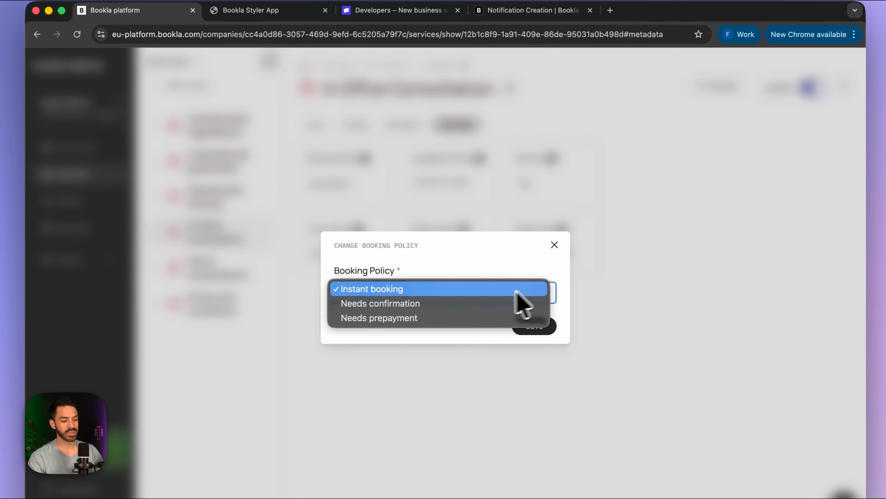
click(443, 316)
click(533, 327)
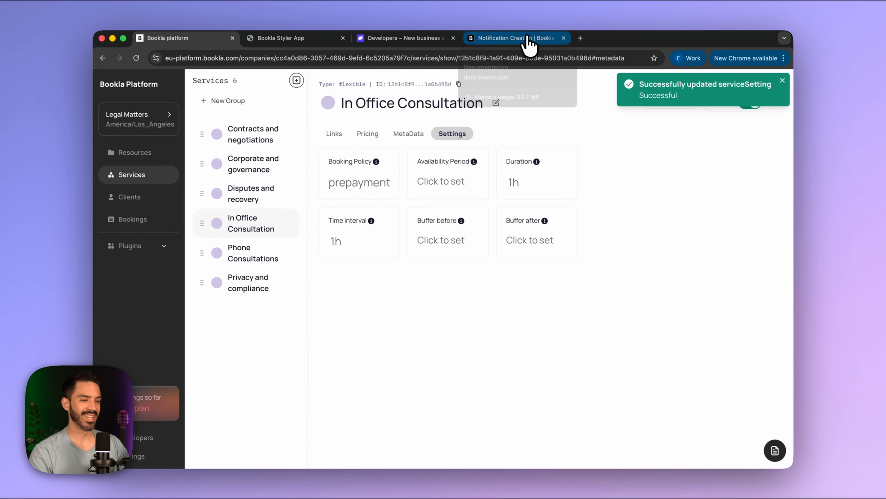
- Choose a 2h In Office Consultation on Monday April 20 at 10:00 AM in the booking widget
click(277, 39)
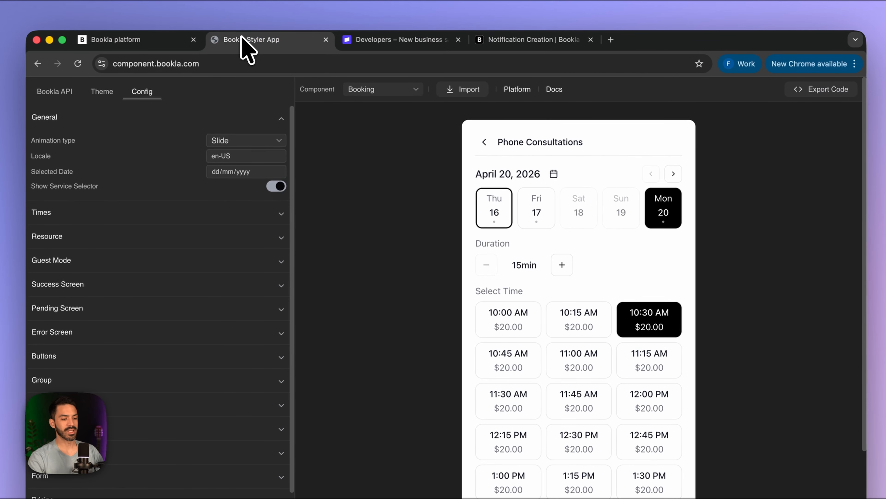
click(483, 143)
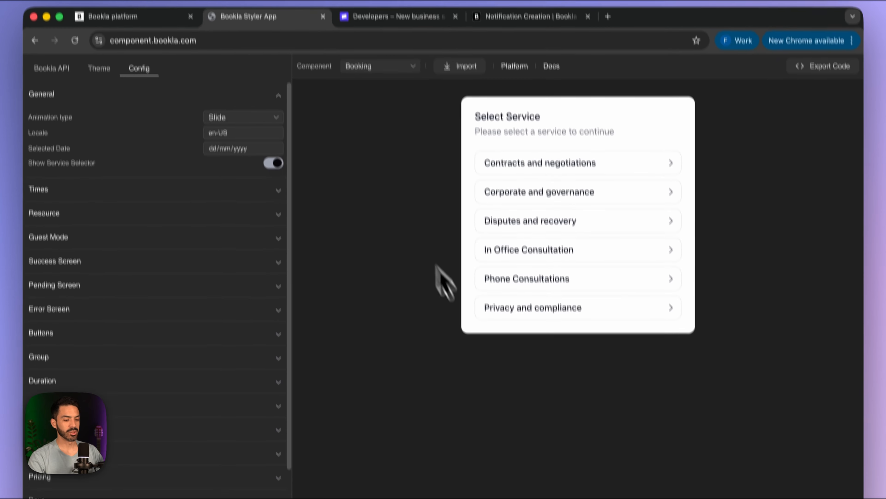
click(522, 253)
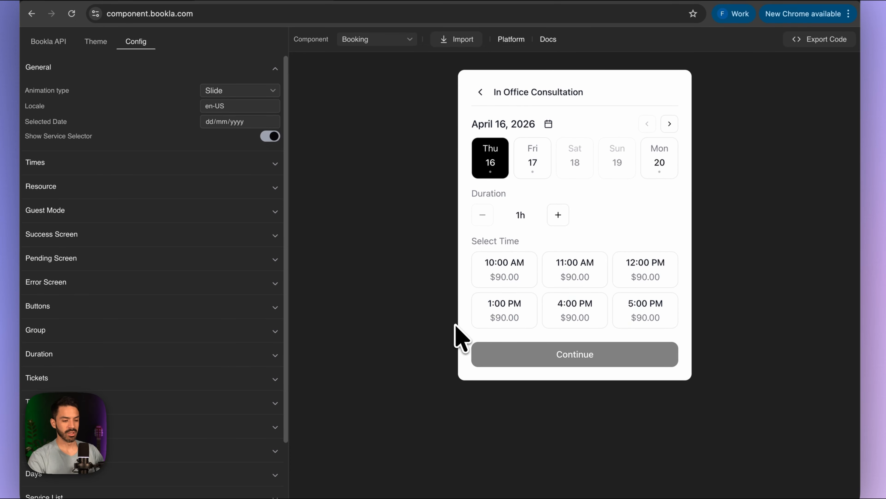
click(559, 215)
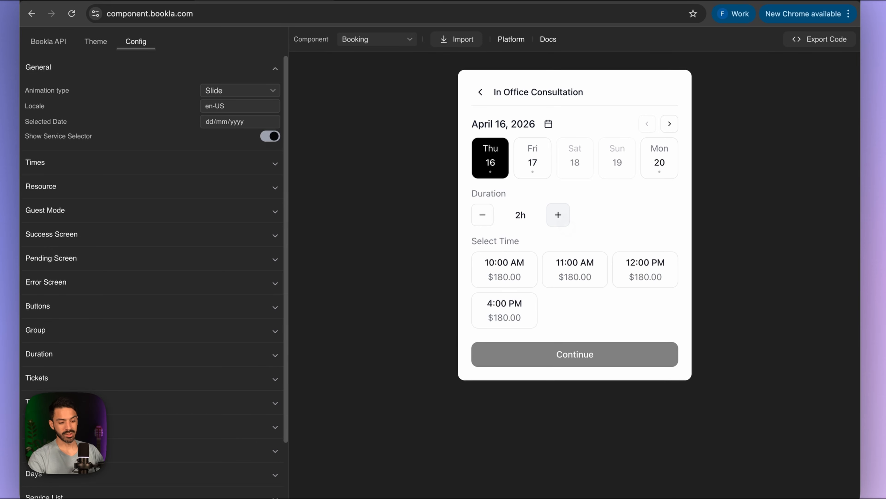
click(661, 161)
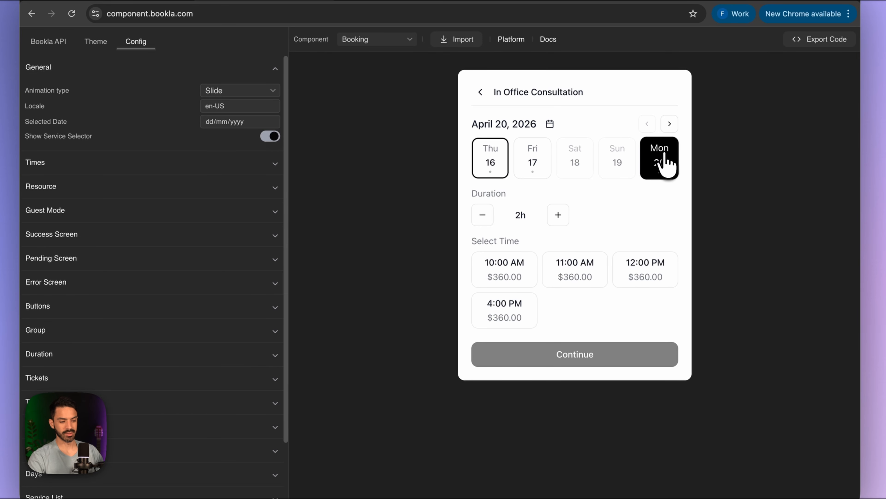
click(505, 274)
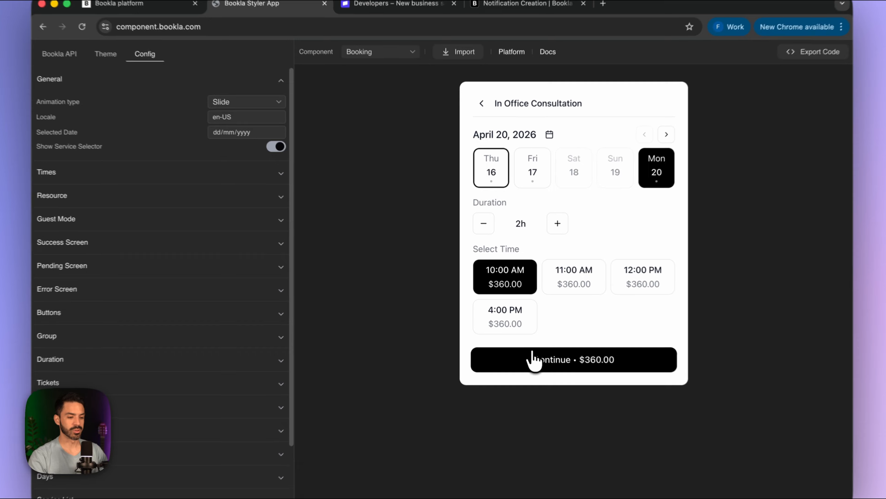
click(521, 341)
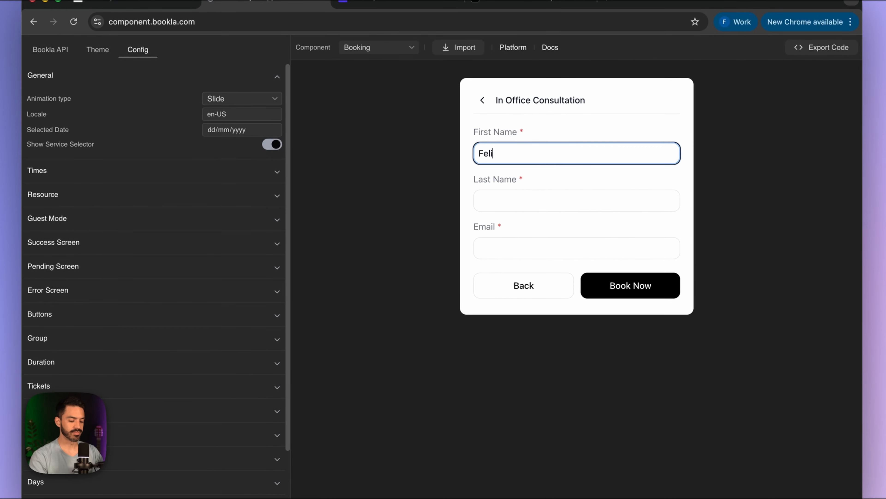
- Enter the test client's last name and email, then submit the $360.00 booking
click(539, 202)
text(Perez)
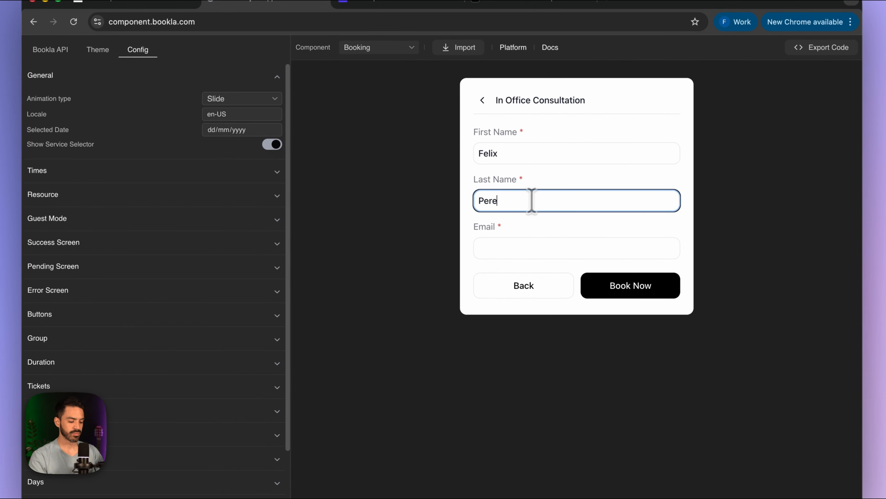
key(Tab)
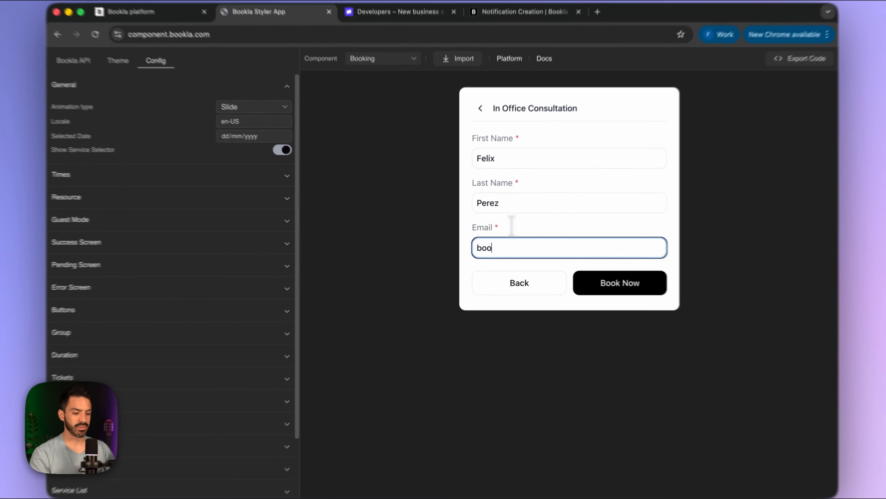
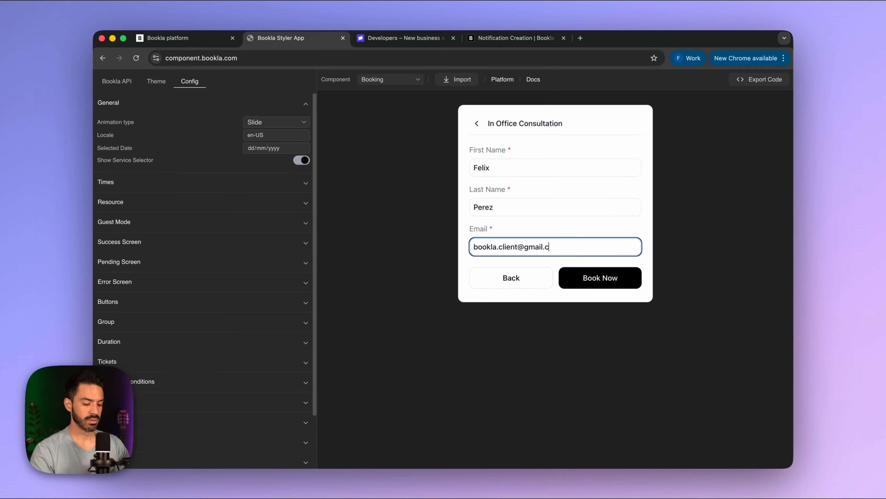
click(613, 283)
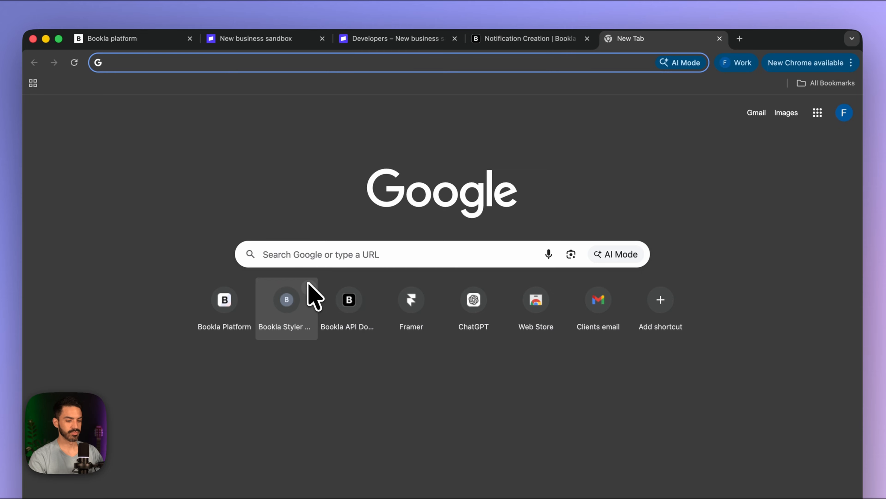
- Delete both old Bookla emails from the test client's Gmail inbox, leaving it empty
click(589, 308)
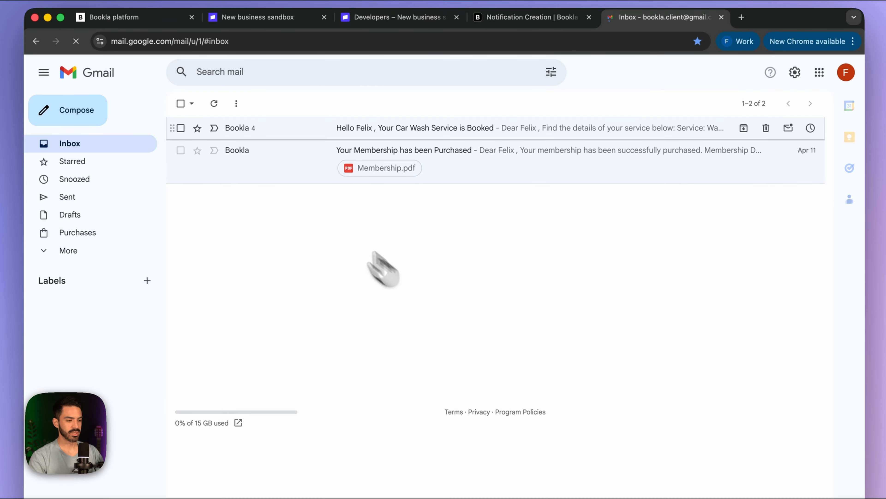
click(180, 103)
click(259, 104)
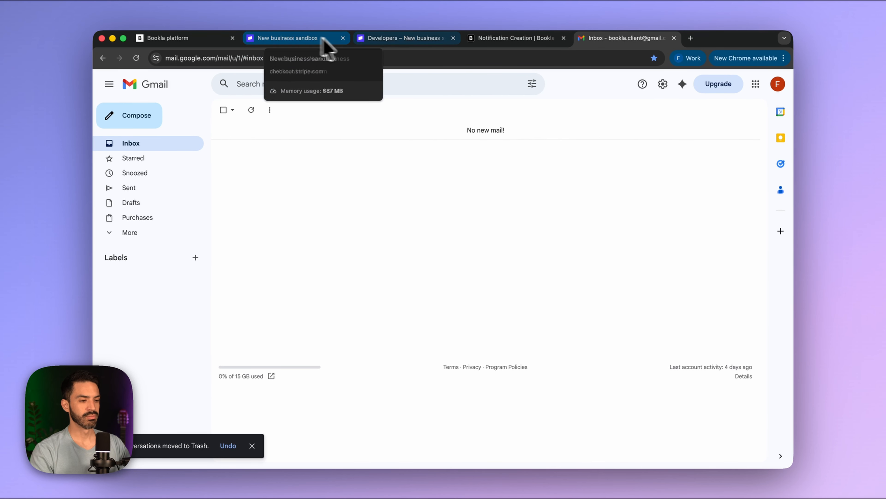
click(297, 38)
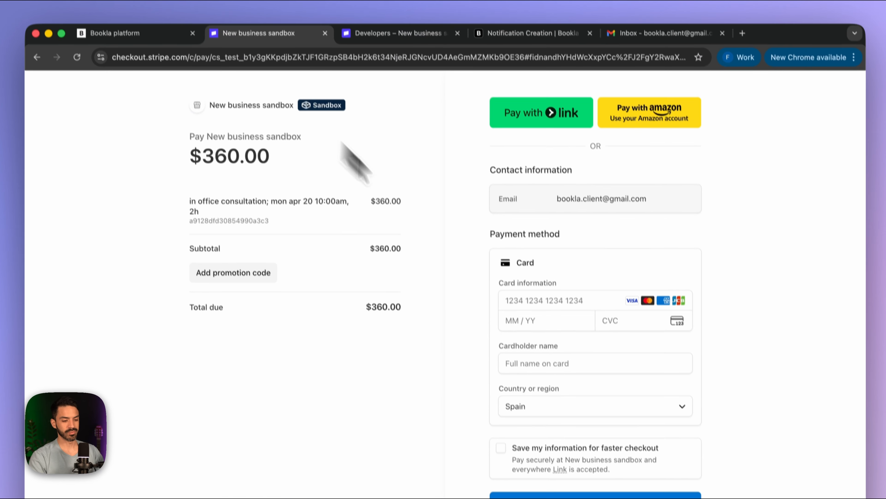
- Pay the $360.00 consultation using test card number, expiry, CVC and an autofilled cardholder name
click(518, 262)
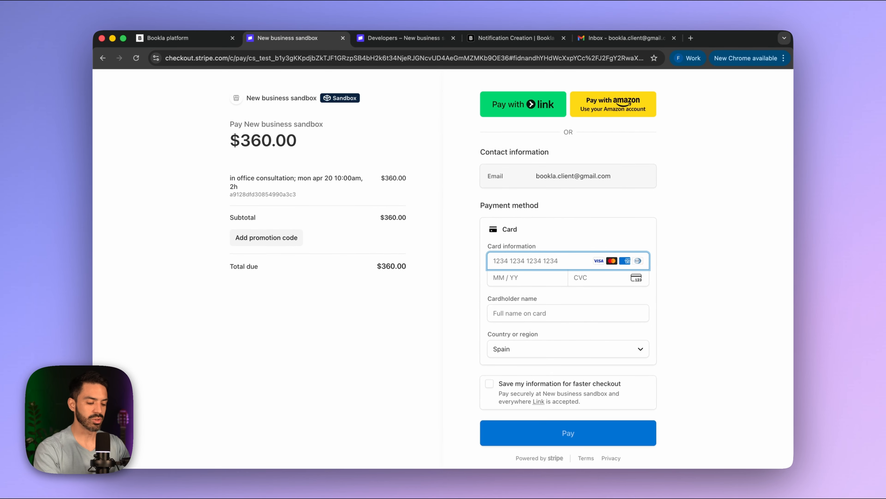
text(4242 4242 4242 4242)
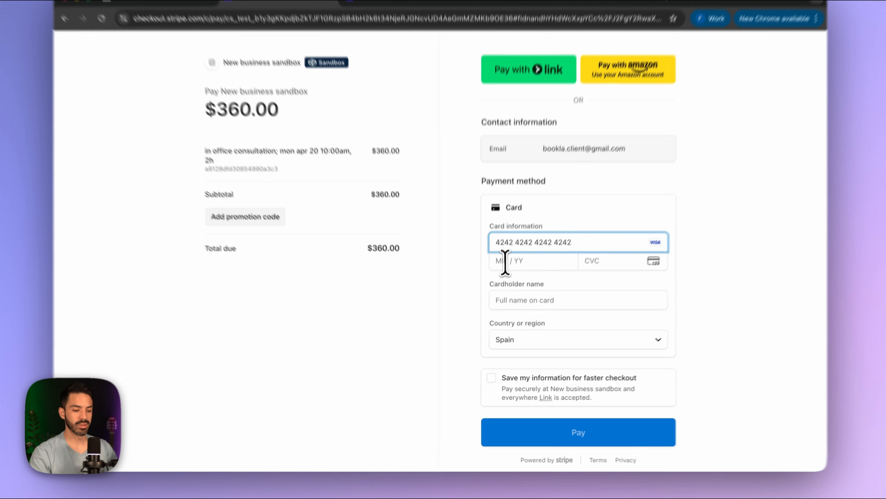
click(502, 278)
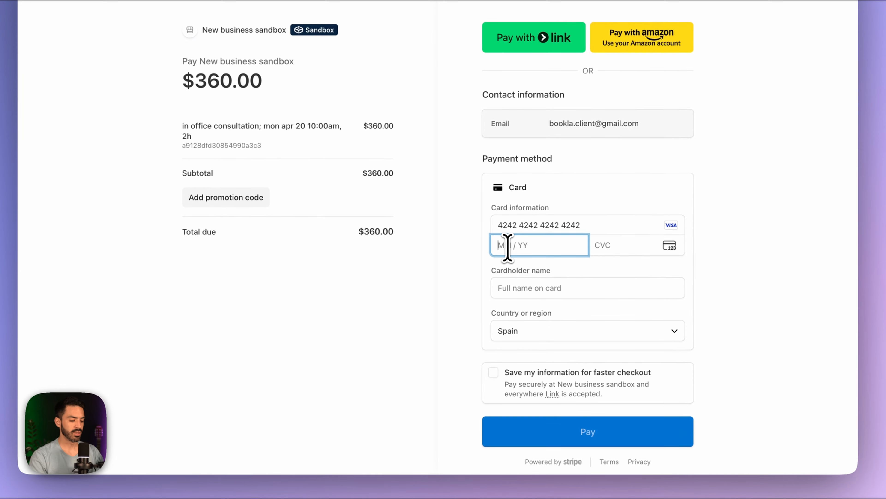
text(123)
click(627, 250)
text(12)
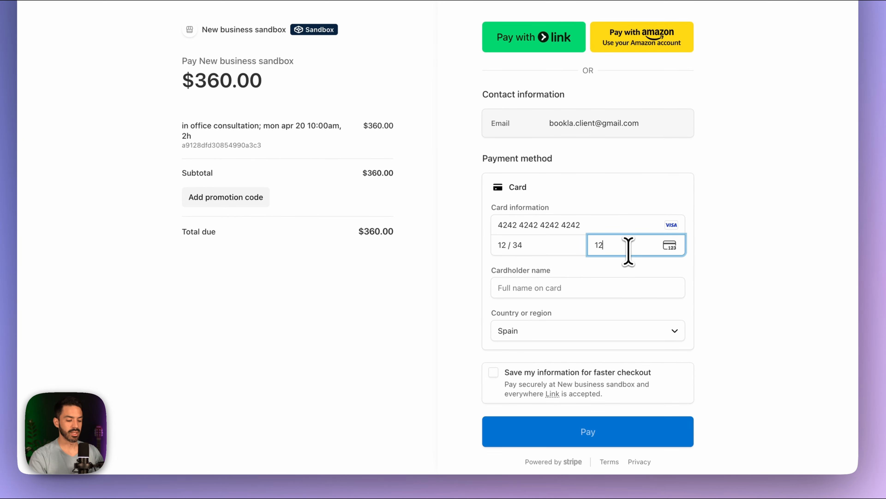
click(557, 289)
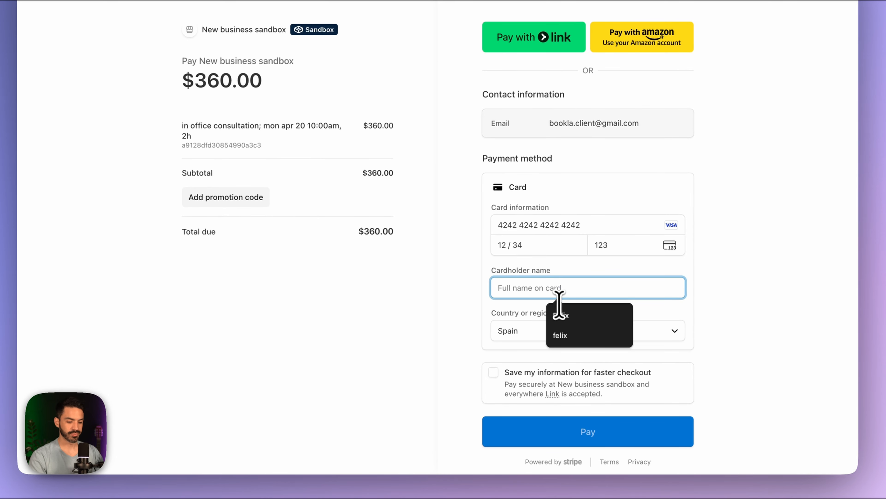
click(560, 314)
scroll(558, 356, down, 1)
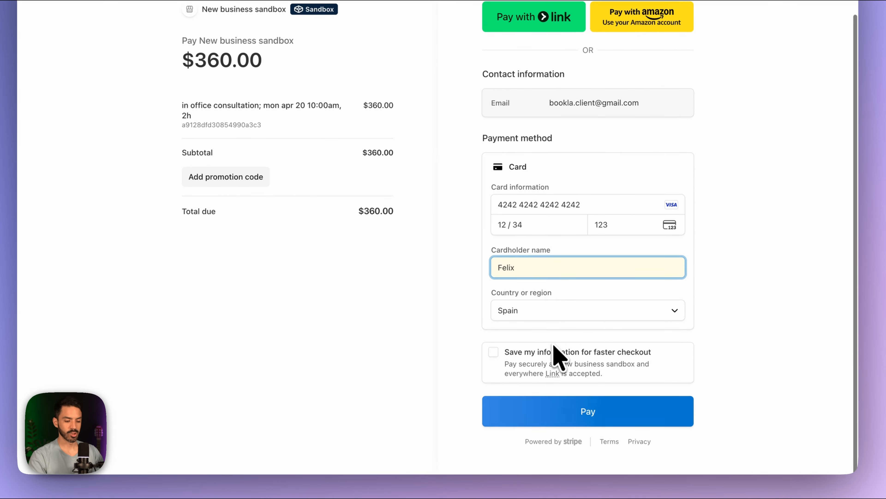
click(565, 405)
scroll(536, 371, up, 1)
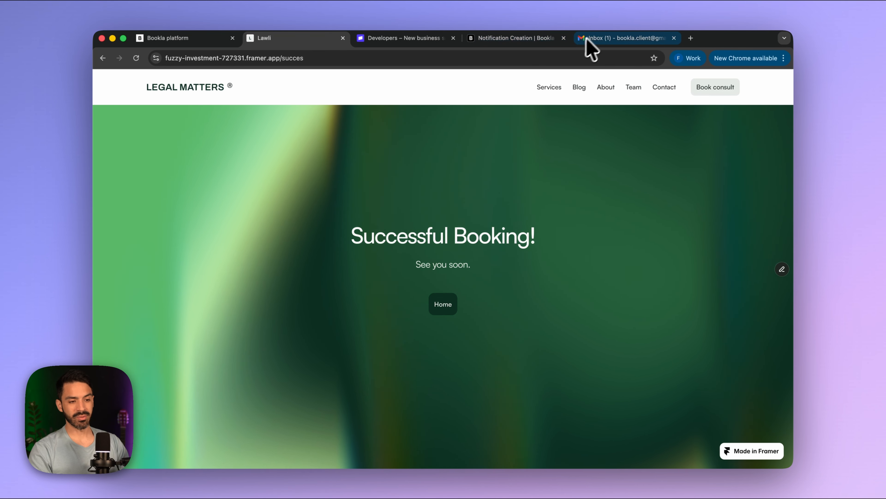
- Open the new Legal Matters confirmation email in the client's Gmail inbox
click(620, 43)
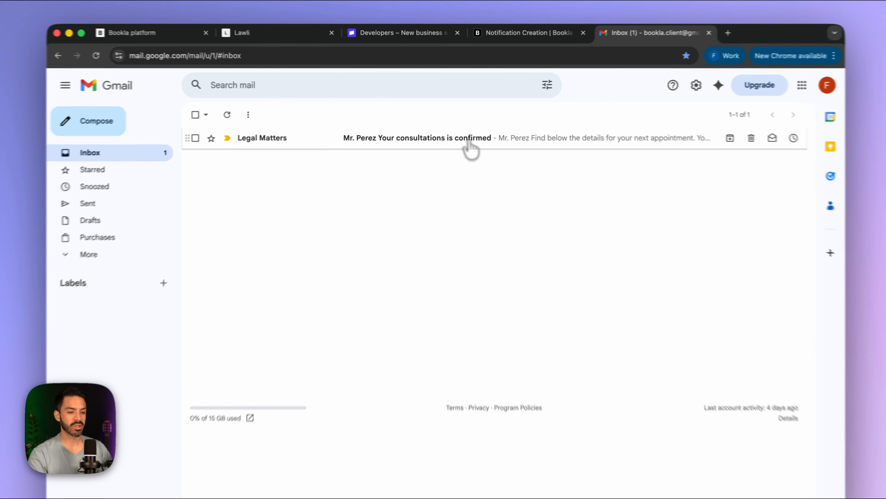
click(464, 132)
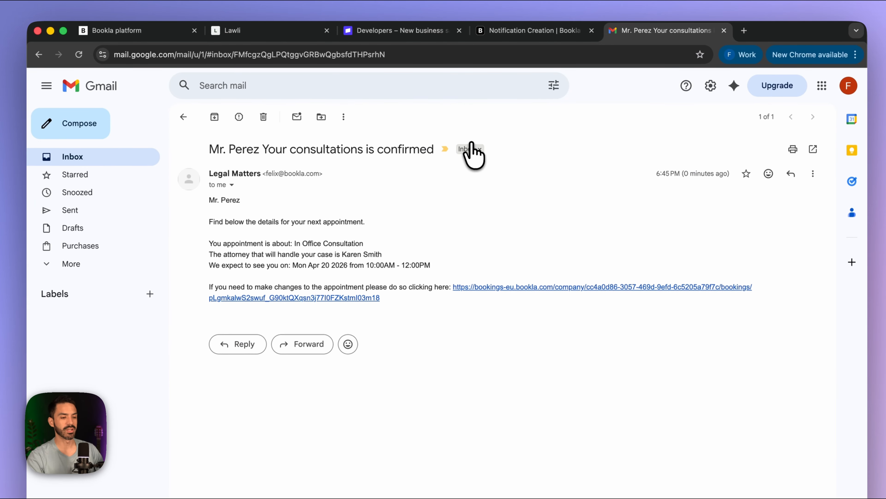
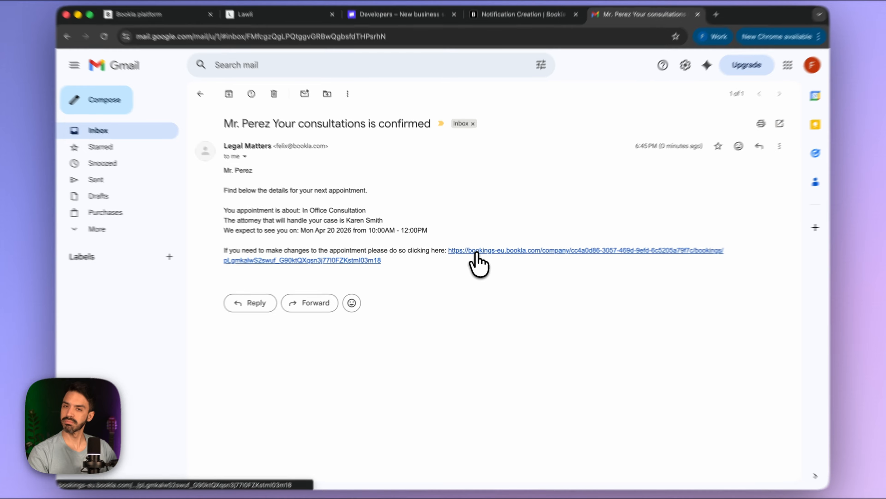
- Follow the confirmation email's link to the booking page for the April 20, 2026, 10:00 AM consultation
click(471, 252)
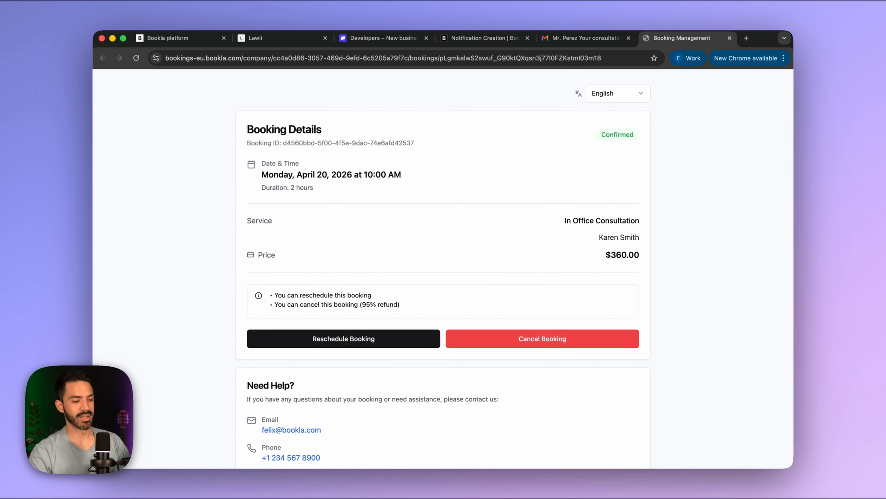
- Try rescheduling the consultation to April 21, then close it without confirming
scroll(430, 273, down, 3)
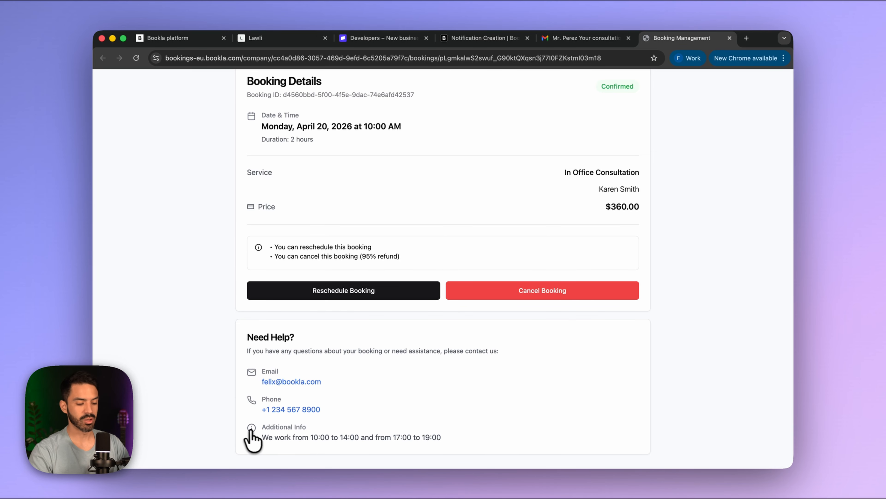
scroll(279, 412, up, 2)
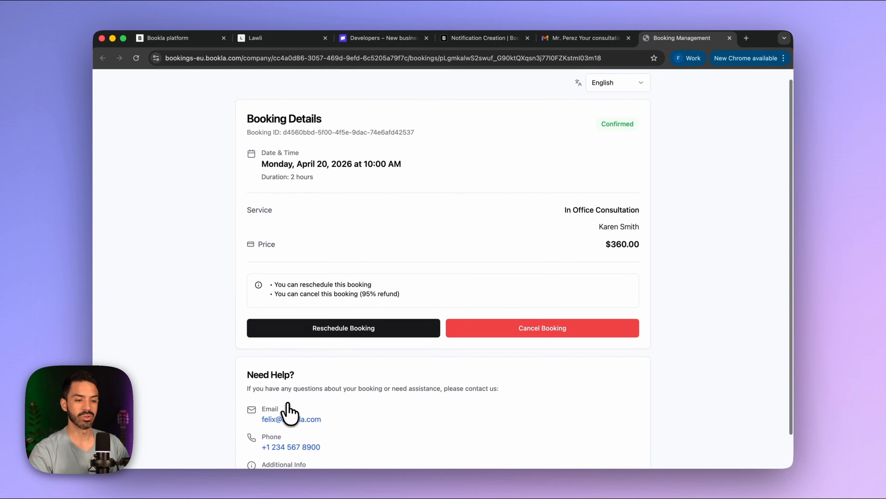
scroll(259, 419, up, 1)
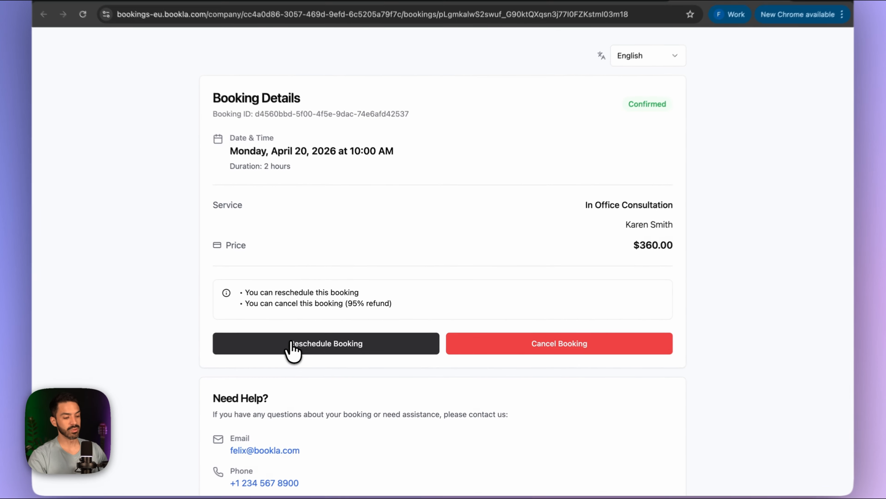
click(313, 338)
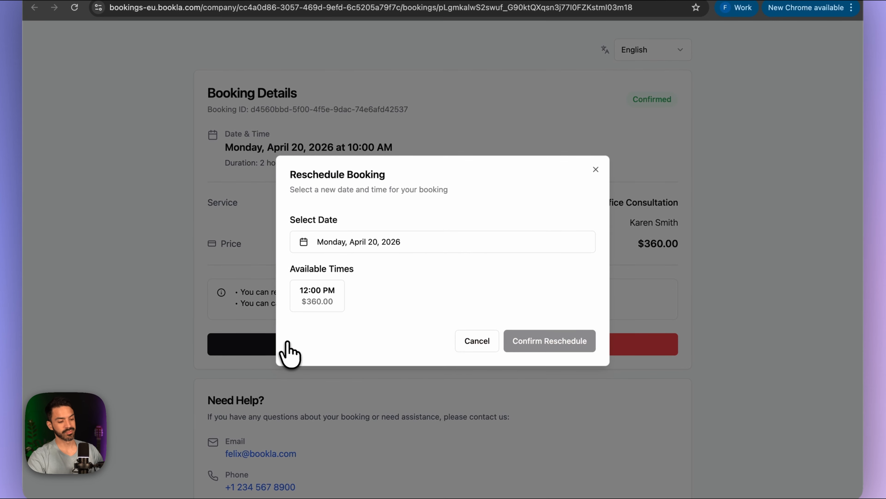
click(320, 242)
click(348, 384)
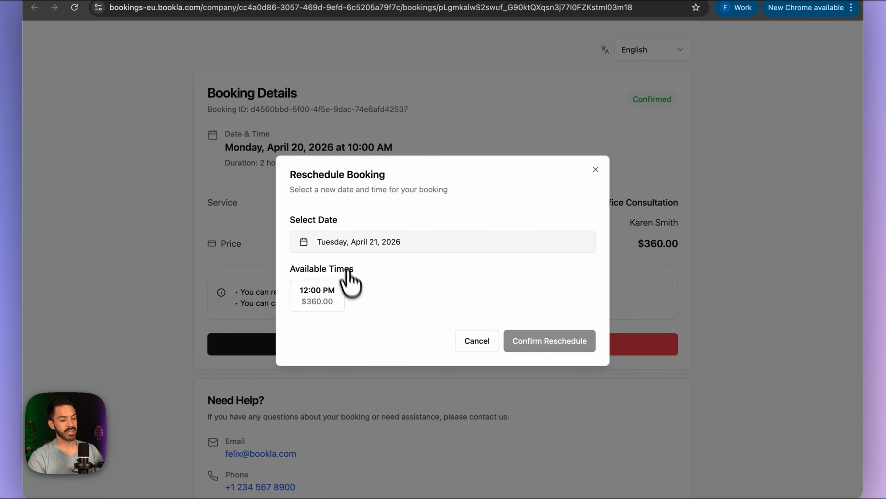
click(596, 170)
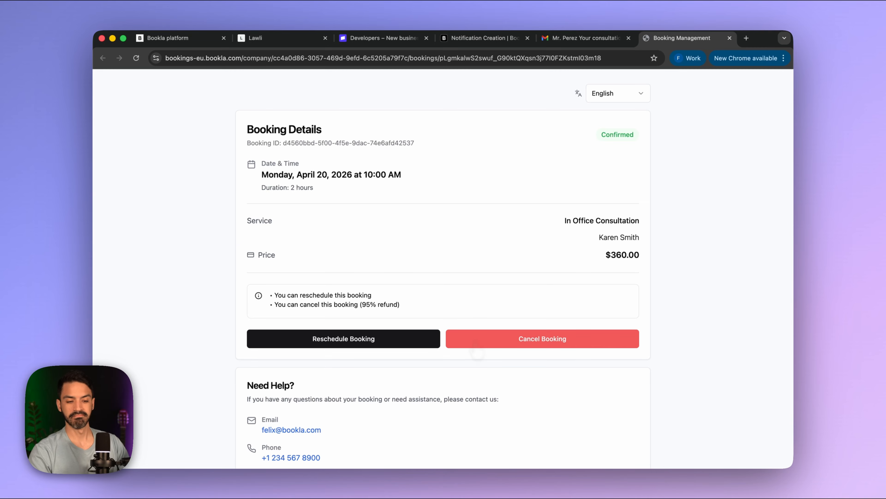
- Cancel the In Office Consultation booking, leaving a $342.00 refund pending, and return to Framer
click(478, 340)
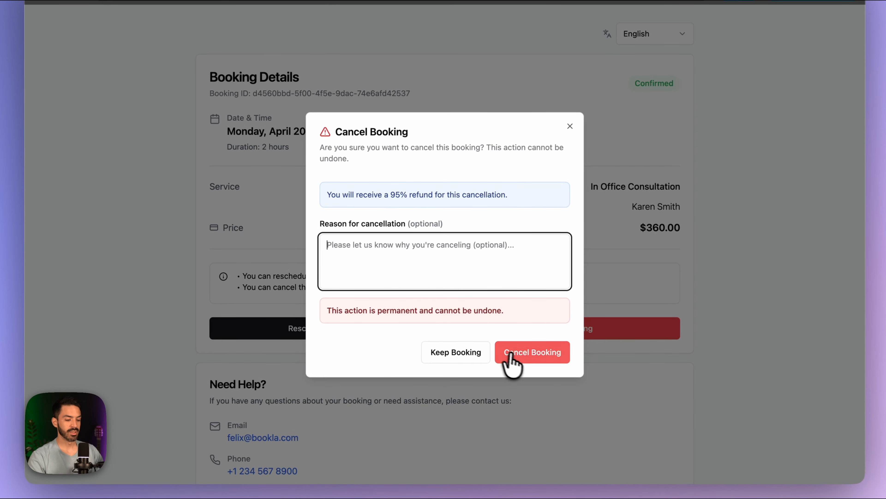
click(501, 360)
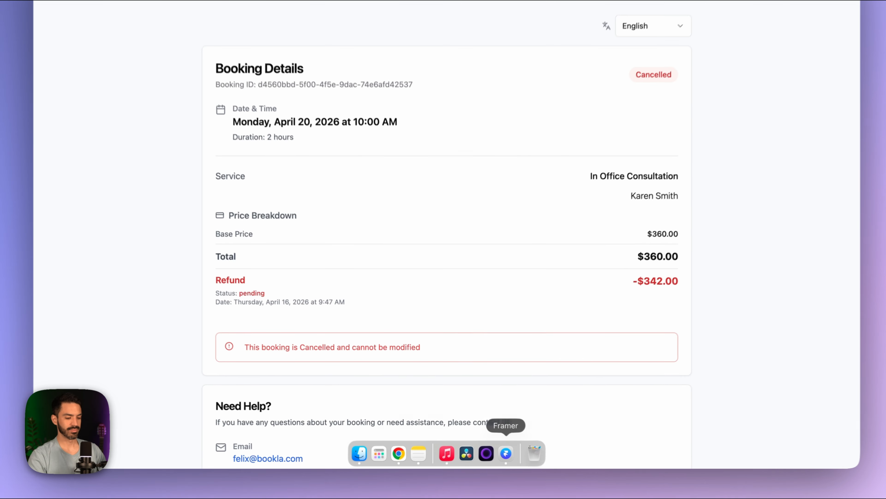
click(499, 454)
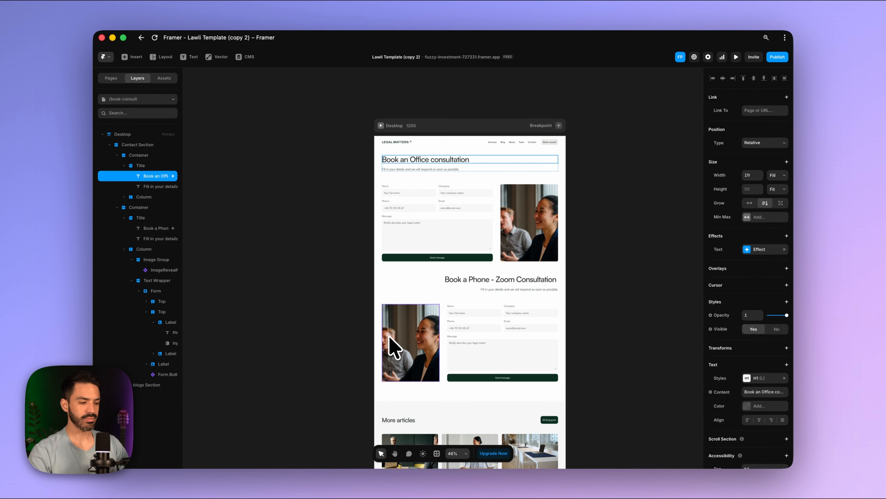
- Open the Services CMS detail page and select its Key services list
scroll(394, 348, down, 1)
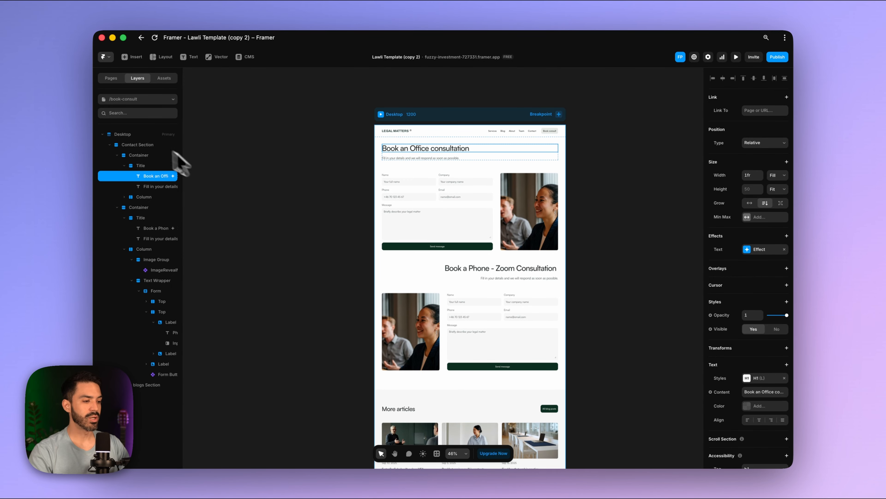
click(111, 78)
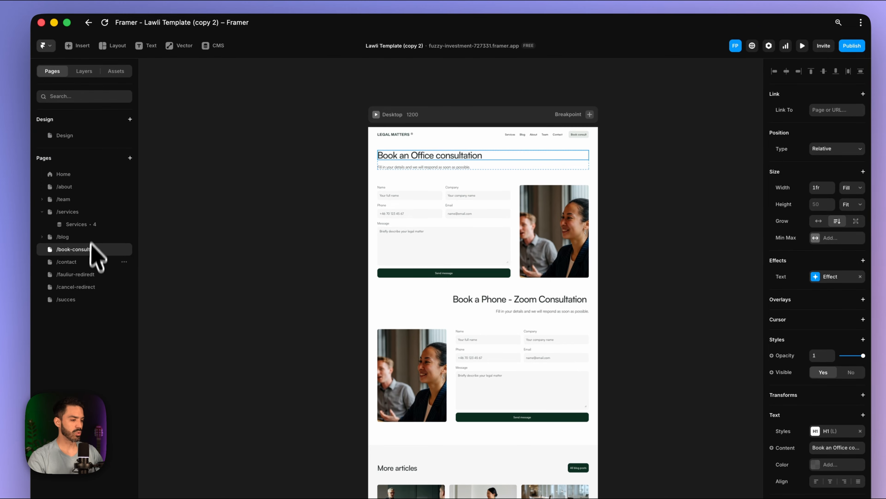
click(68, 227)
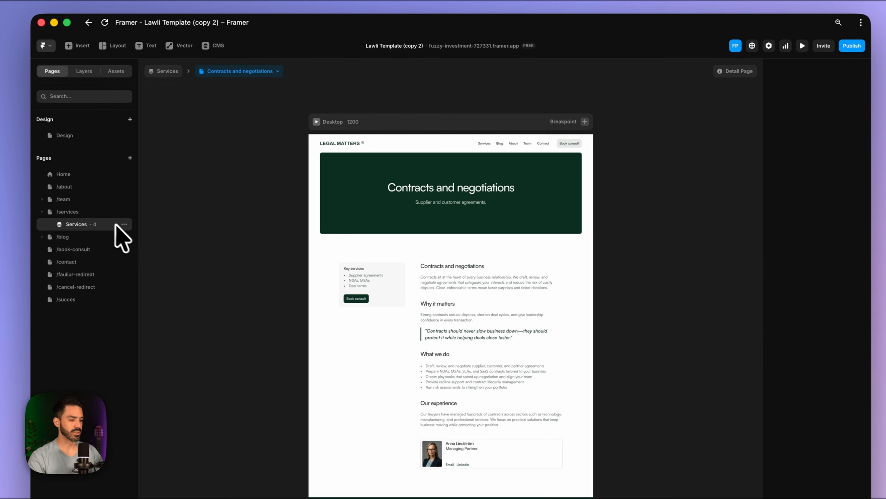
click(364, 287)
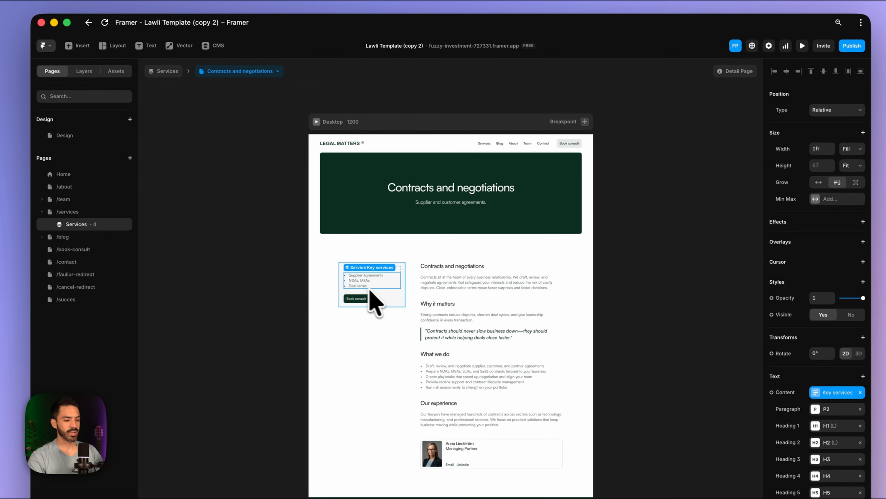
scroll(414, 298, up, 5)
scroll(413, 299, down, 2)
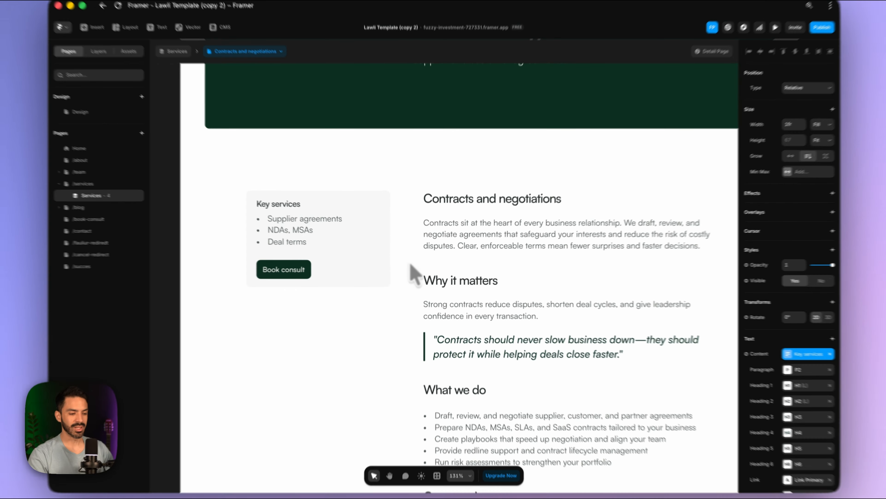
scroll(401, 263, down, 4)
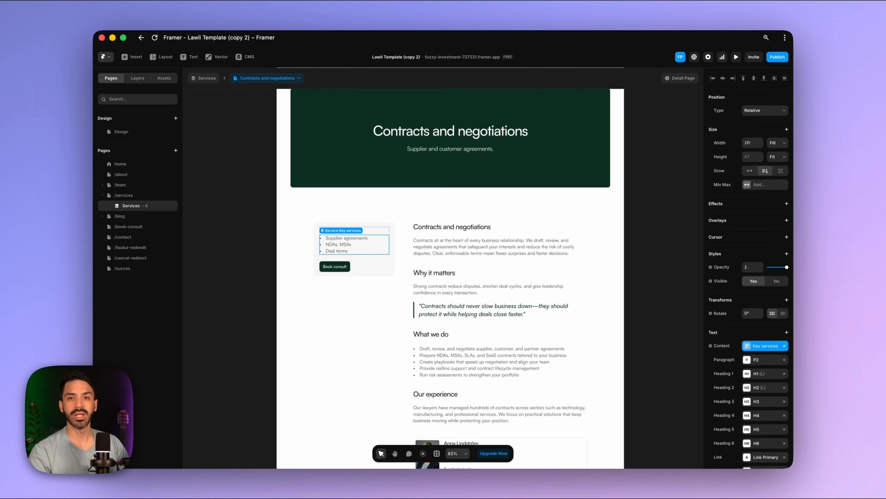
- Search Framer's plugins for Bookla, then go to the plugin marketplace in the browser
click(103, 57)
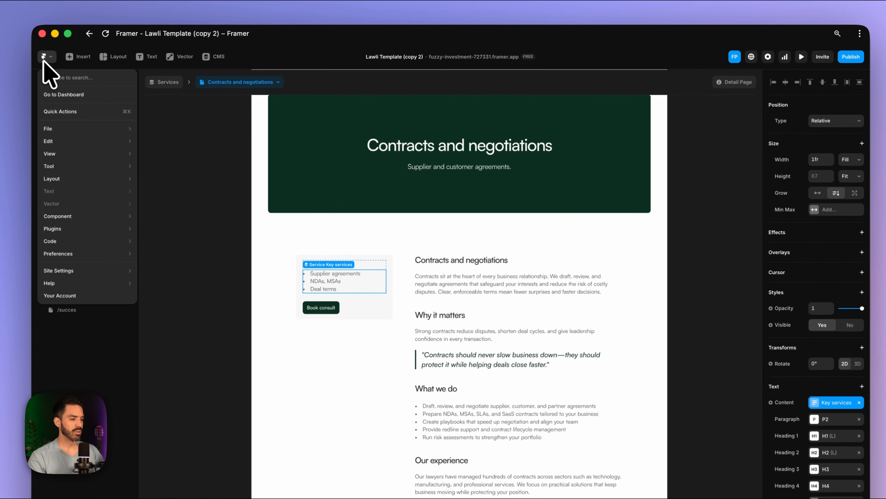
mouse_move(63, 229)
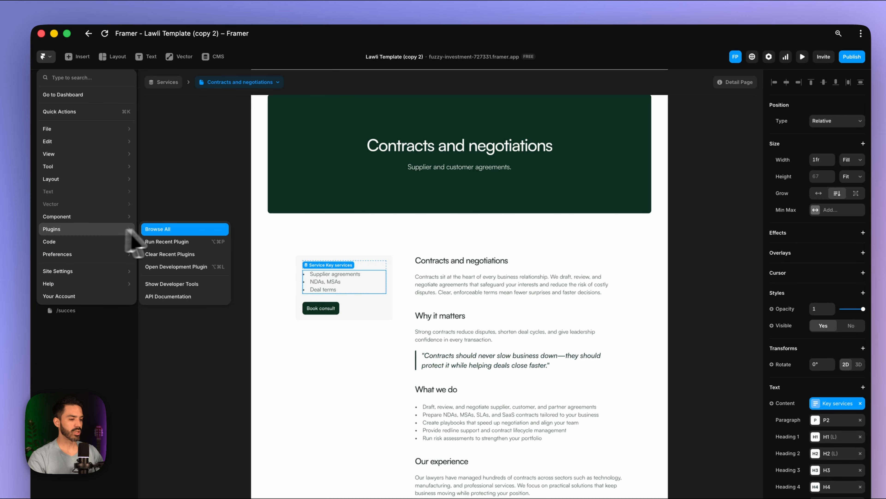
click(171, 230)
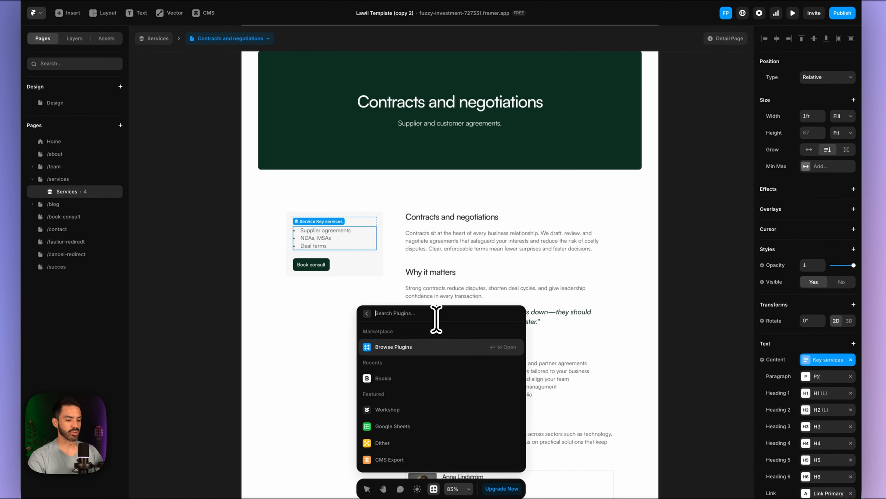
text(Bookla)
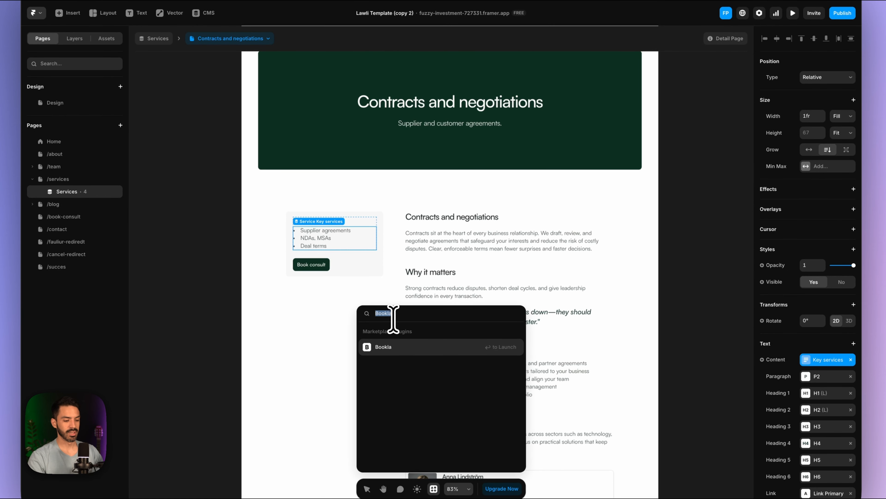
key(BackSpace)
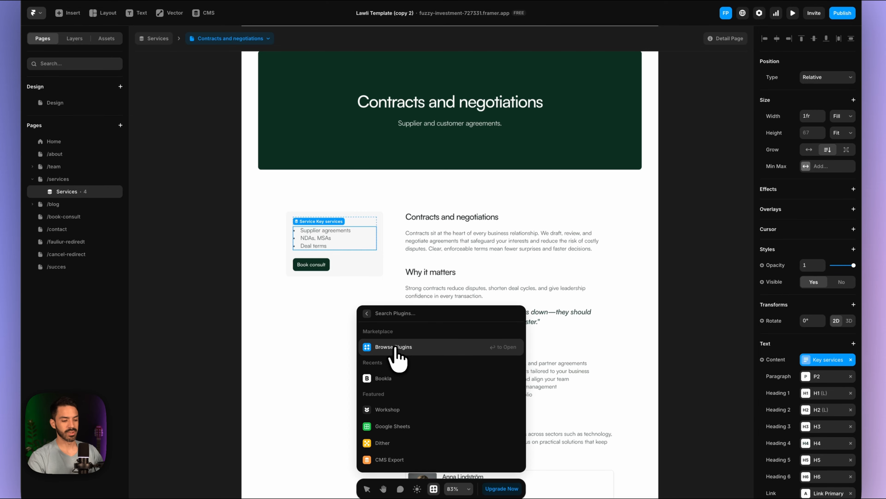
click(396, 347)
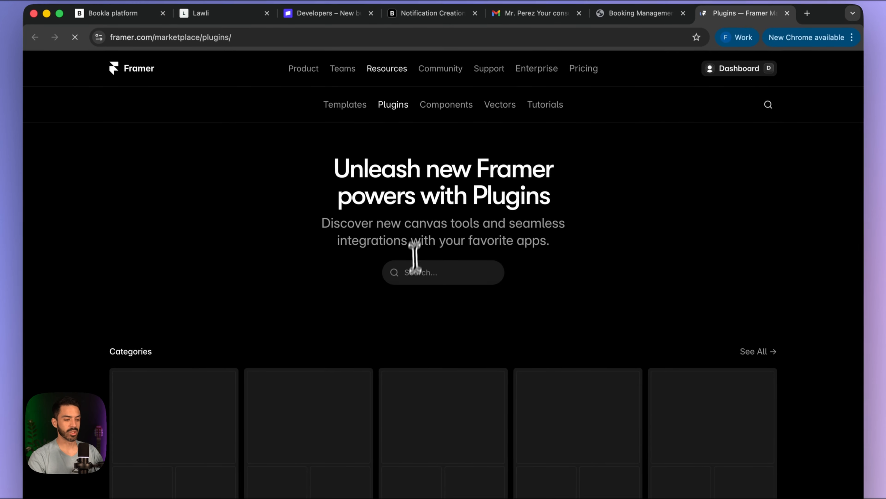
- Find Bookla in the marketplace and open its plugin in the Lawli Template (copy) project
click(412, 276)
text(Bo)
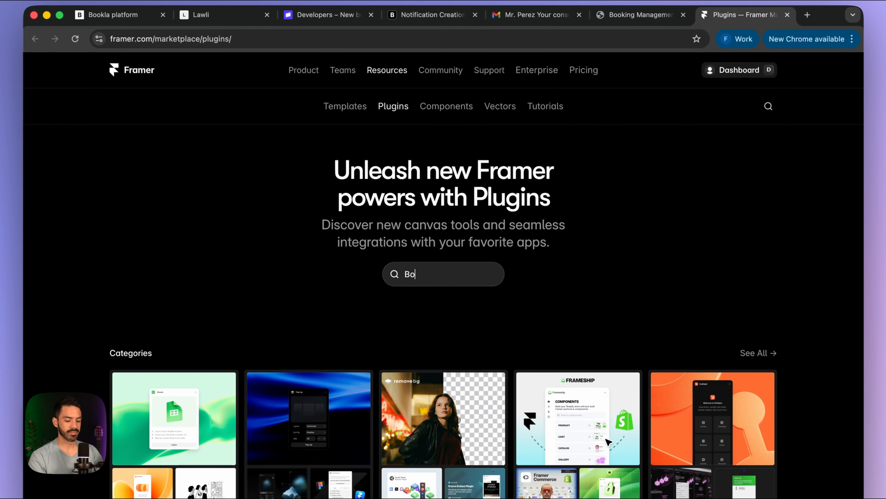
text(okla)
key(Return)
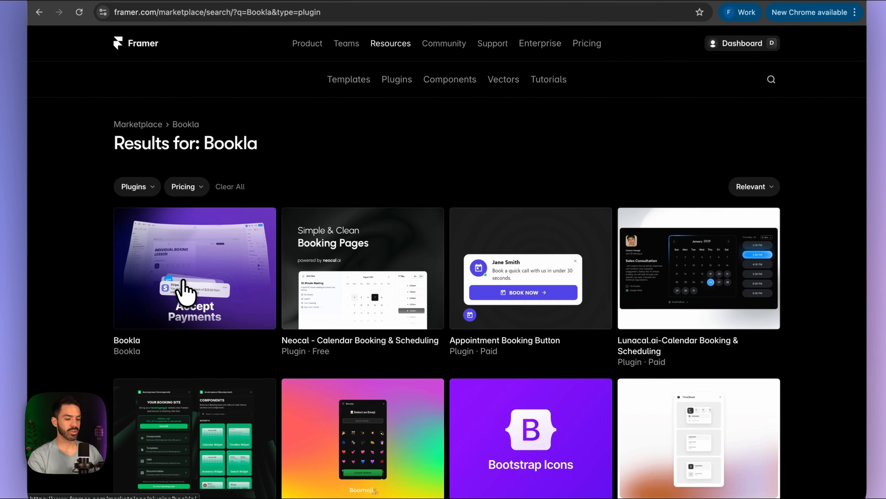
click(213, 292)
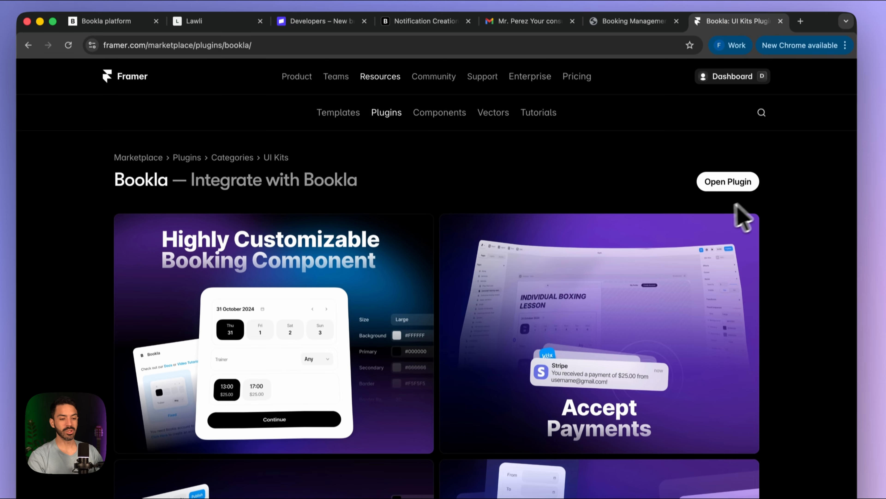
click(736, 140)
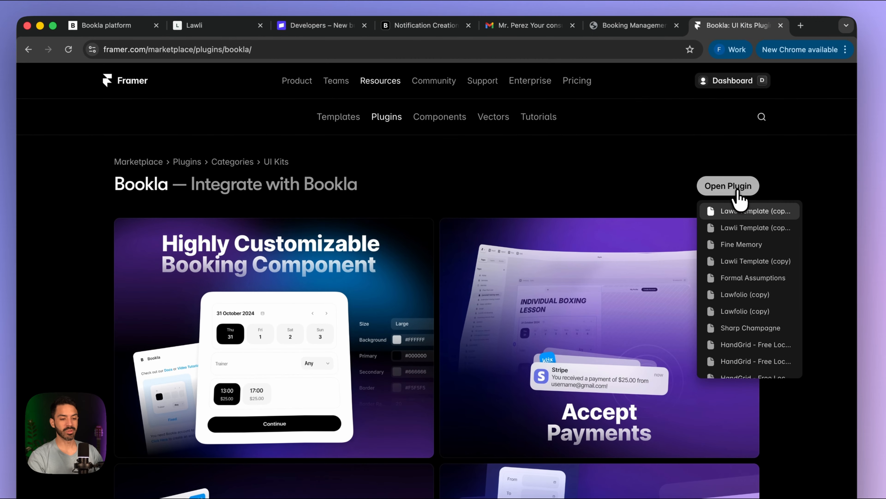
click(755, 211)
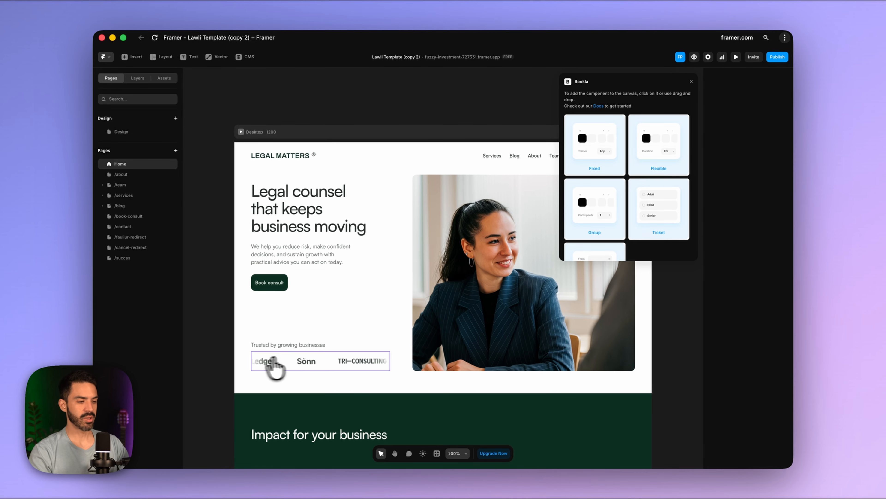
- Open the Contracts and negotiations service page under /services and add Bookla's Fixed component
scroll(307, 363, down, 5)
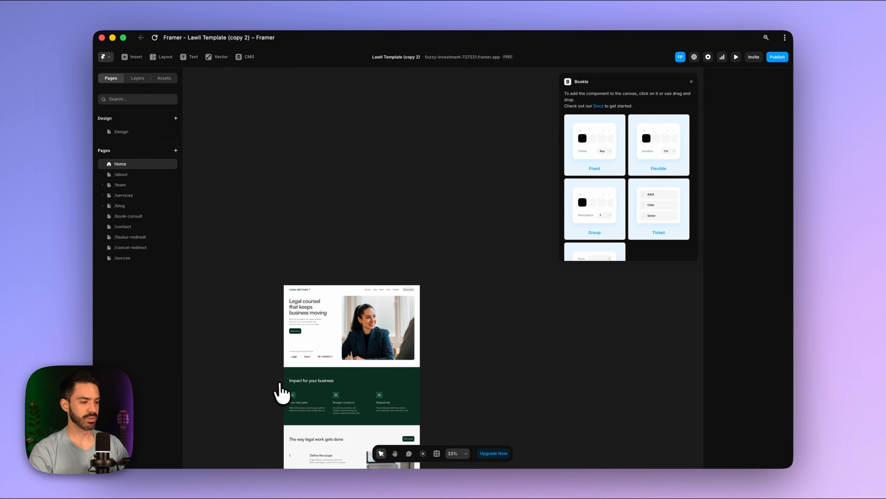
scroll(277, 395, down, 5)
scroll(310, 378, up, 2)
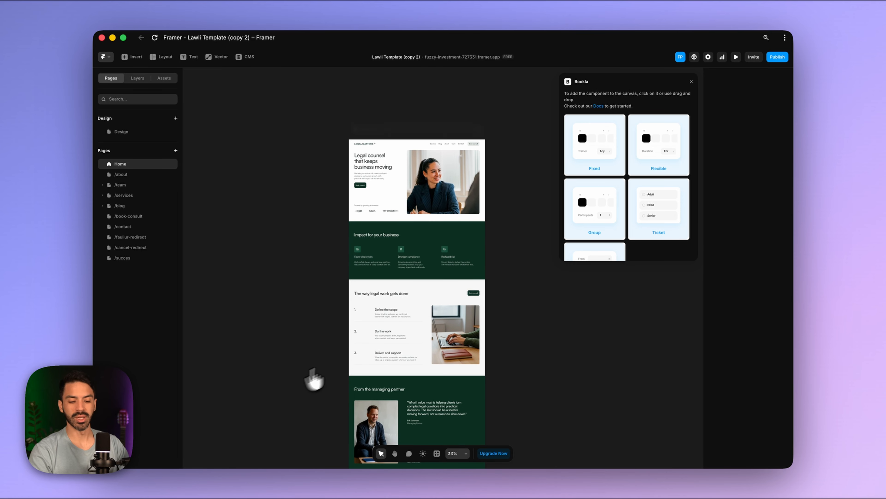
scroll(366, 260, up, 3)
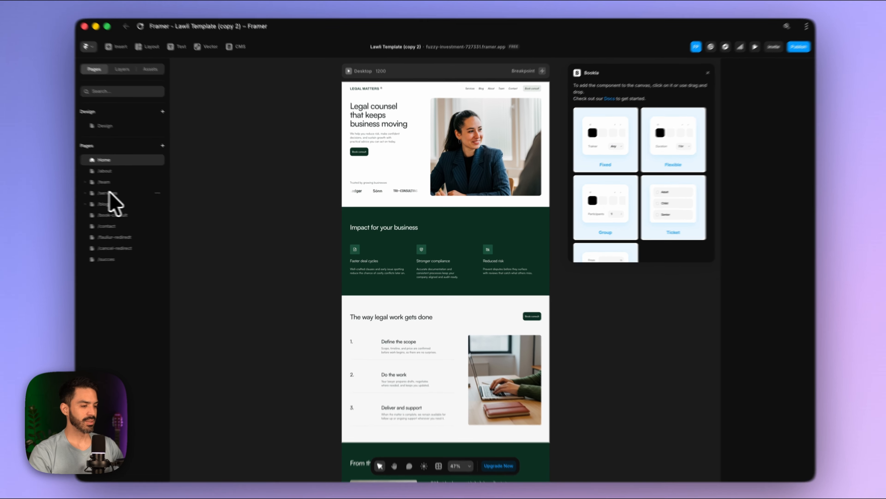
click(109, 193)
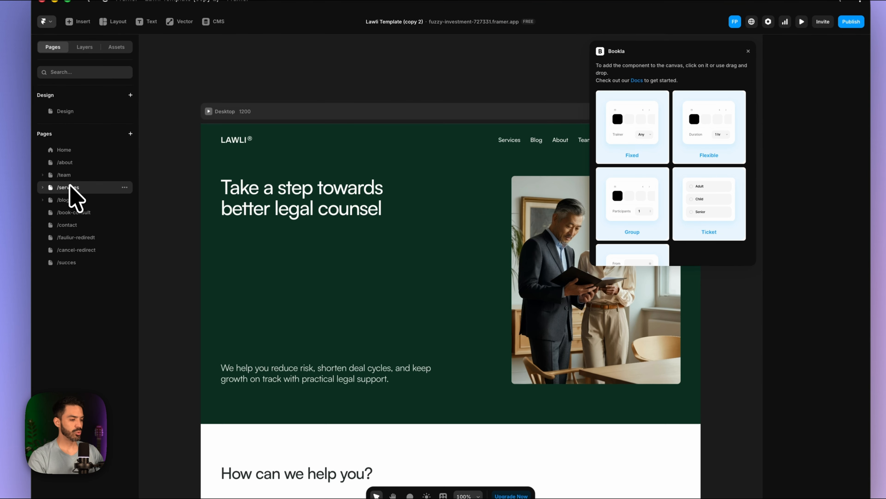
scroll(249, 287, down, 3)
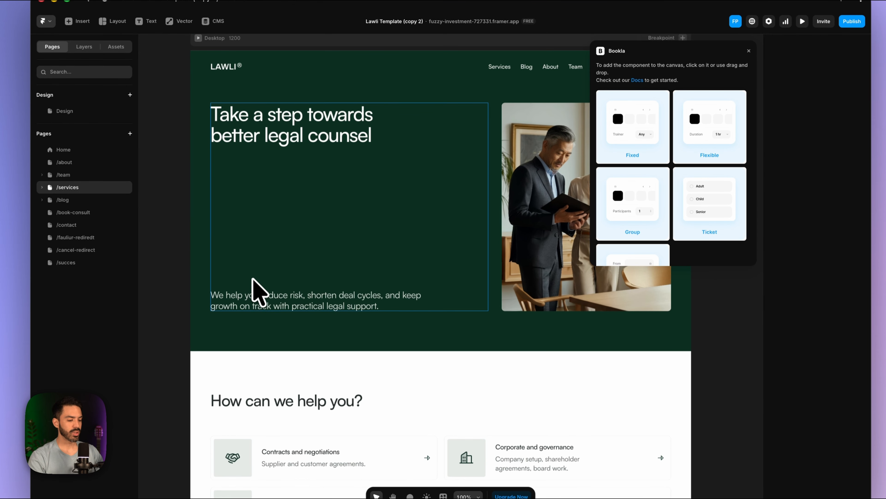
scroll(255, 293, down, 2)
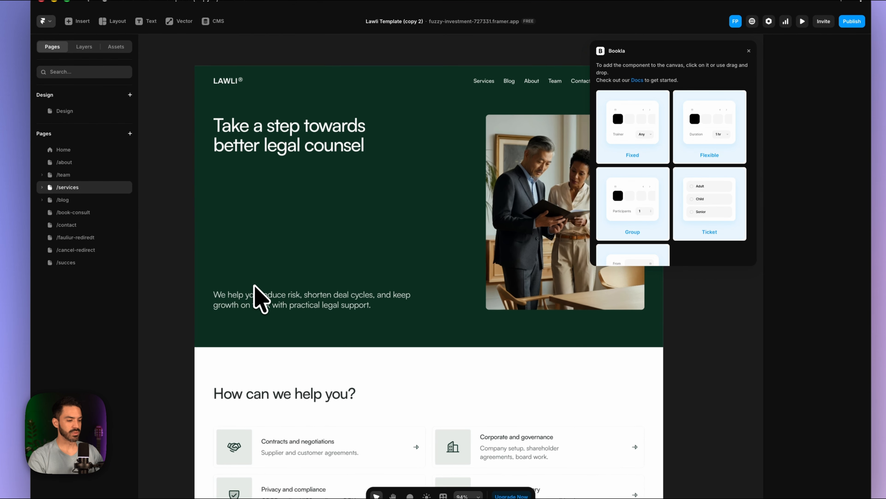
click(41, 187)
click(65, 200)
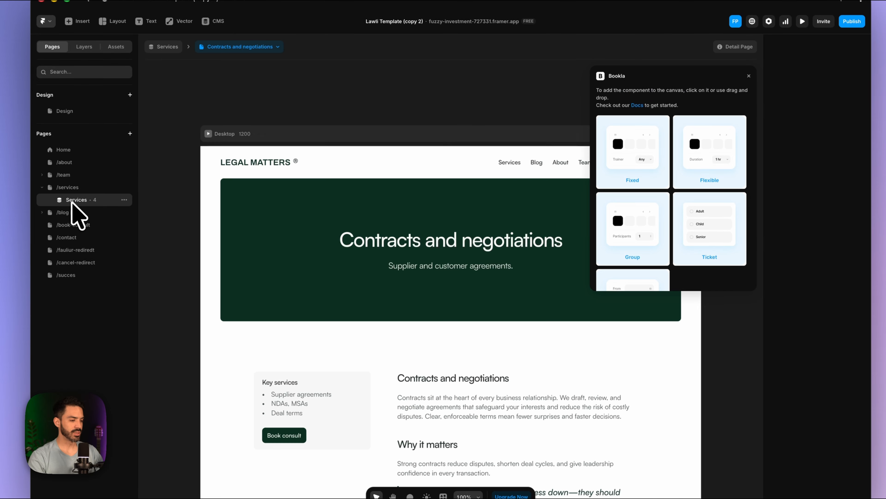
scroll(313, 307, up, 2)
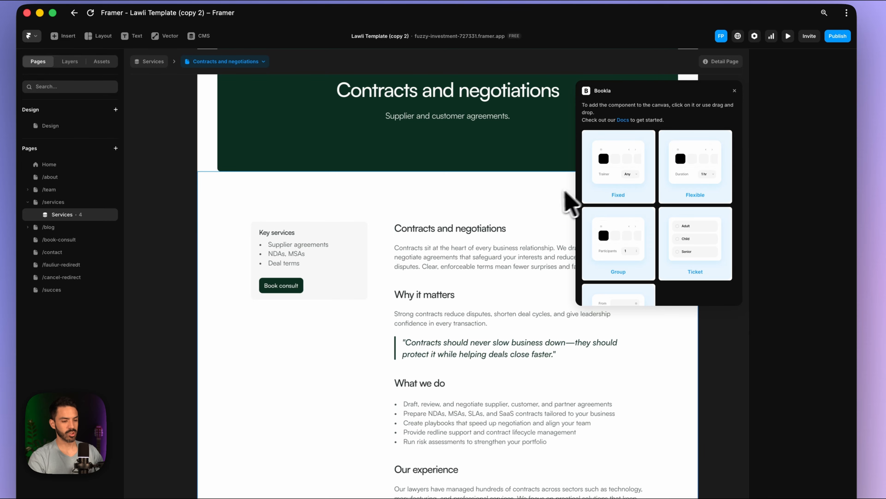
click(636, 187)
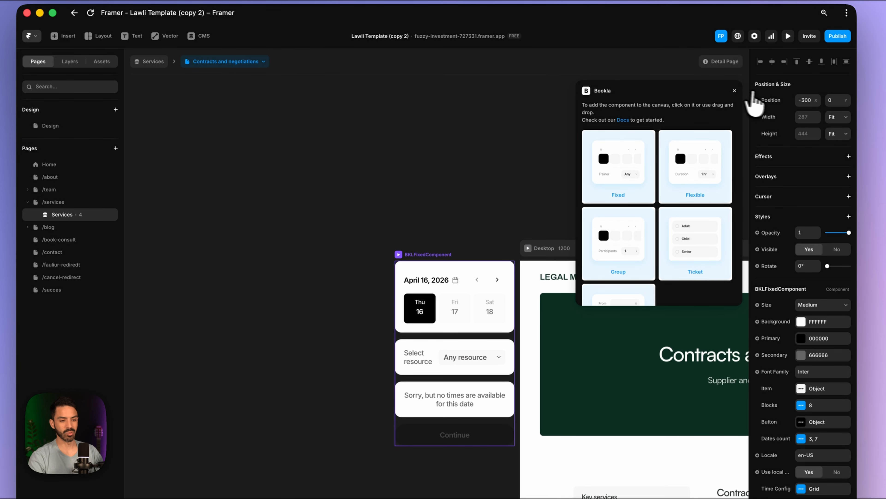
- Replace the Key services Card with Bookla's BKLFixedComponent
click(735, 90)
scroll(613, 400, down, 5)
scroll(613, 400, right, 5)
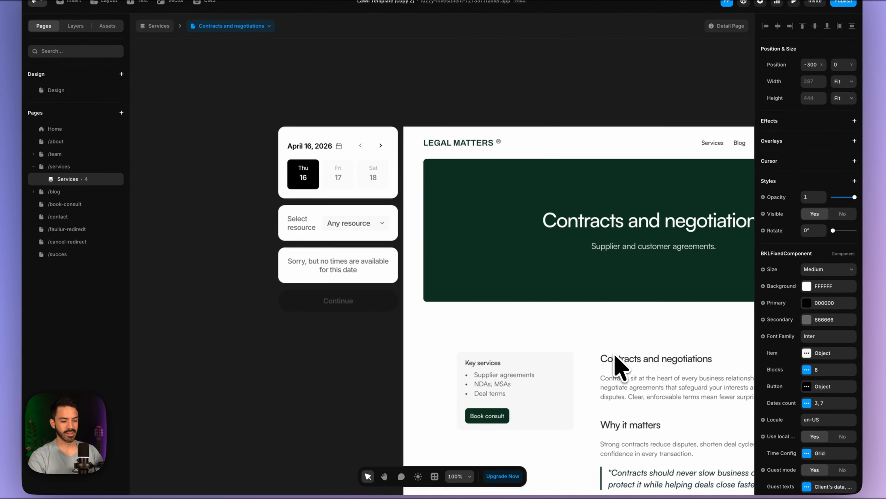
scroll(615, 354, down, 5)
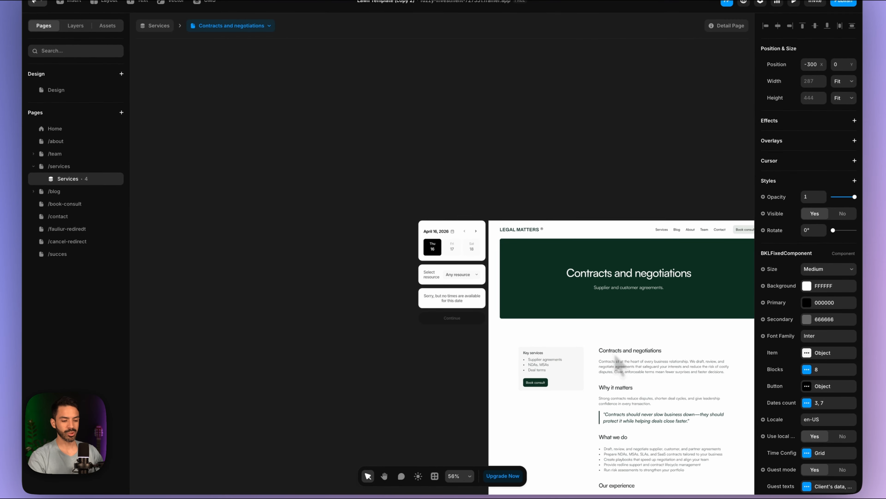
scroll(616, 358, down, 2)
scroll(616, 358, right, 2)
scroll(617, 335, up, 5)
scroll(623, 342, down, 2)
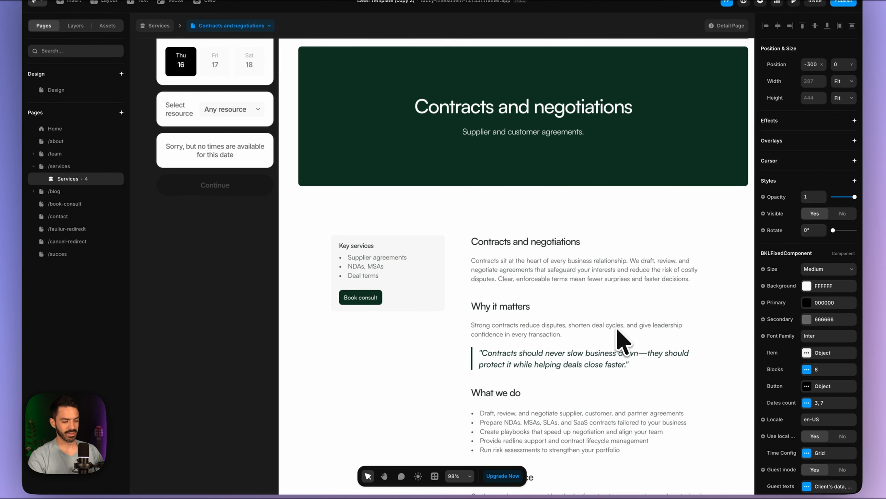
click(391, 275)
click(411, 308)
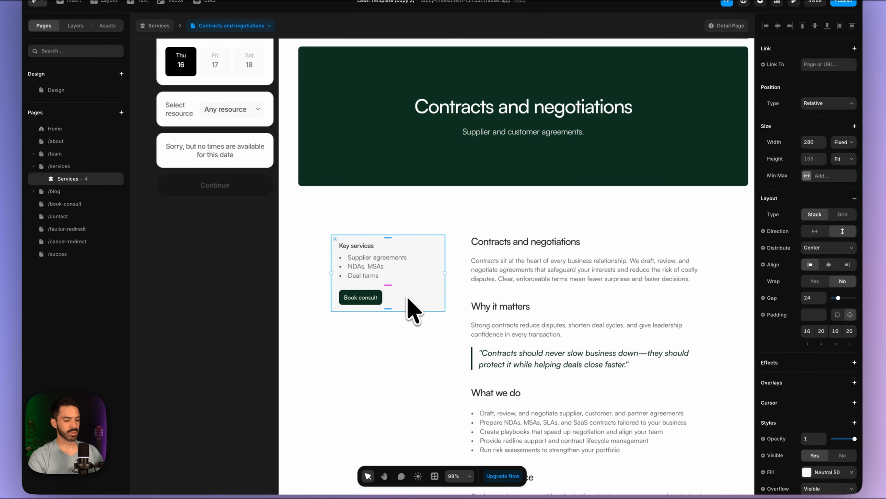
click(75, 27)
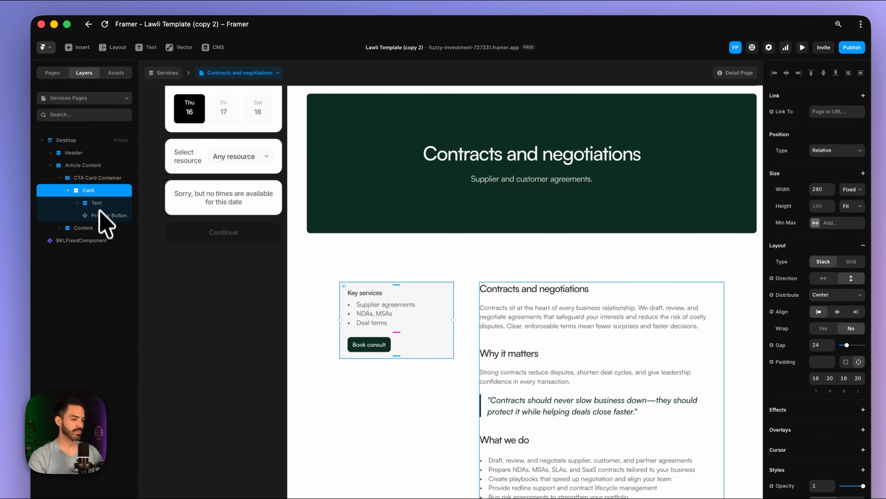
right_click(84, 191)
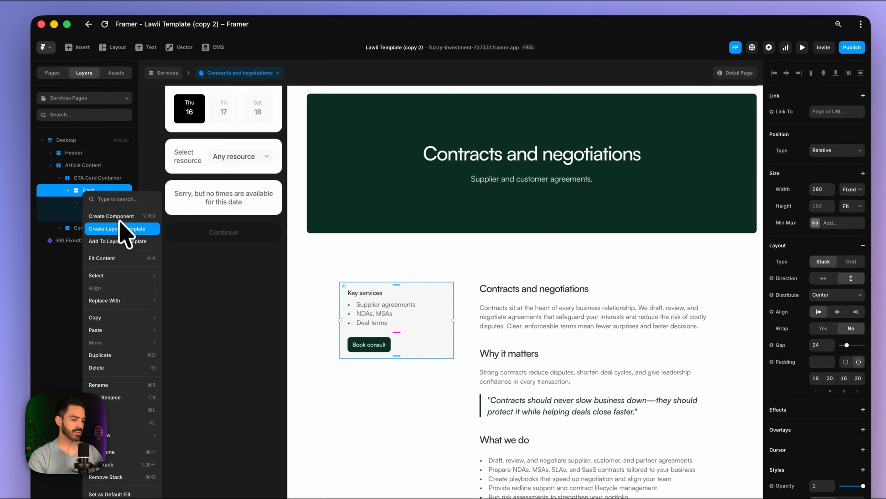
mouse_move(132, 304)
mouse_move(198, 301)
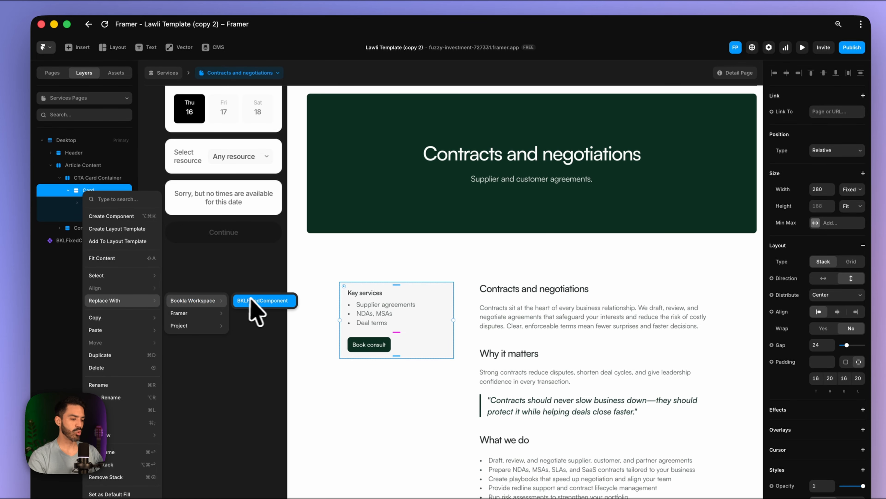
click(262, 301)
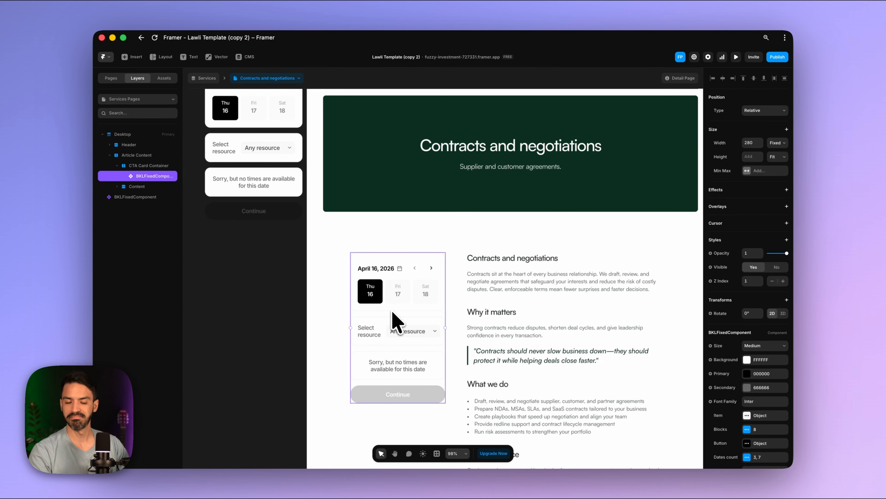
- Delete the loose booking widget beside the page and select the article text
scroll(352, 283, up, 2)
click(287, 191)
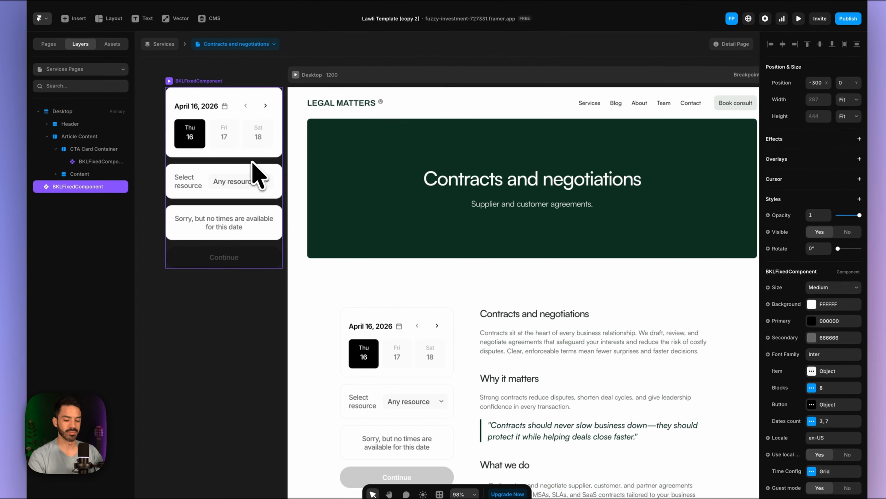
key(Delete)
scroll(406, 347, down, 3)
click(410, 323)
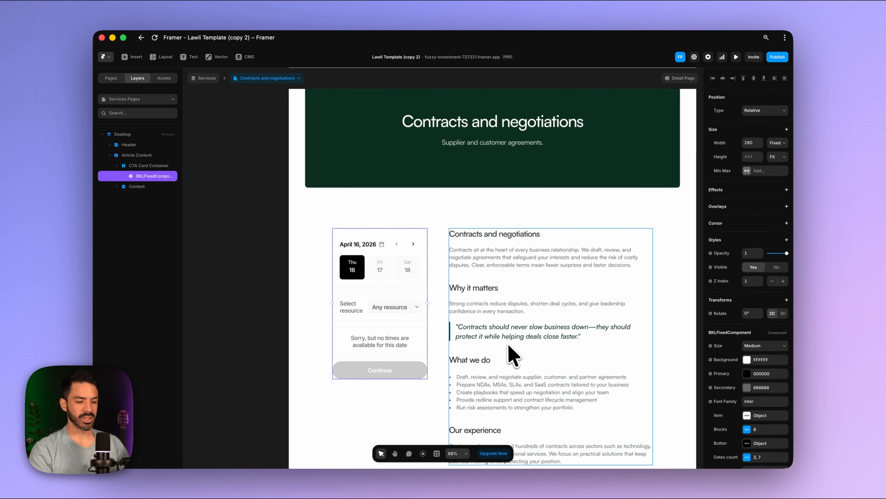
scroll(512, 355, down, 2)
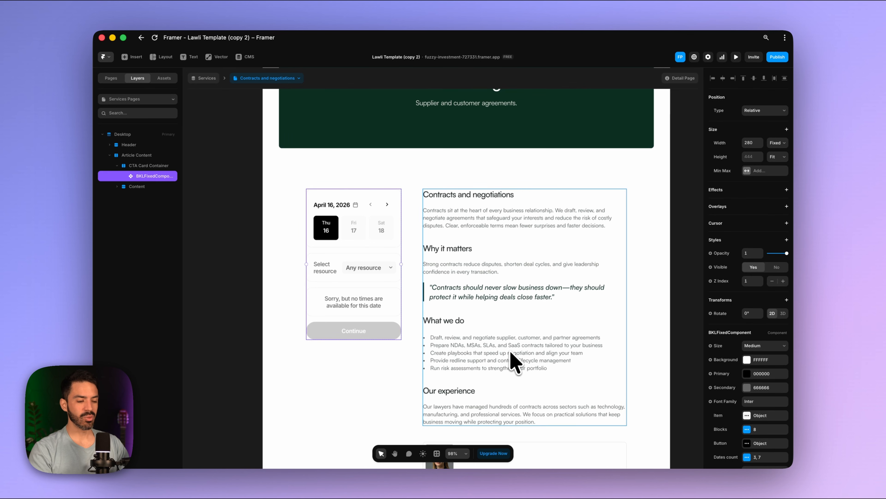
scroll(558, 294, down, 5)
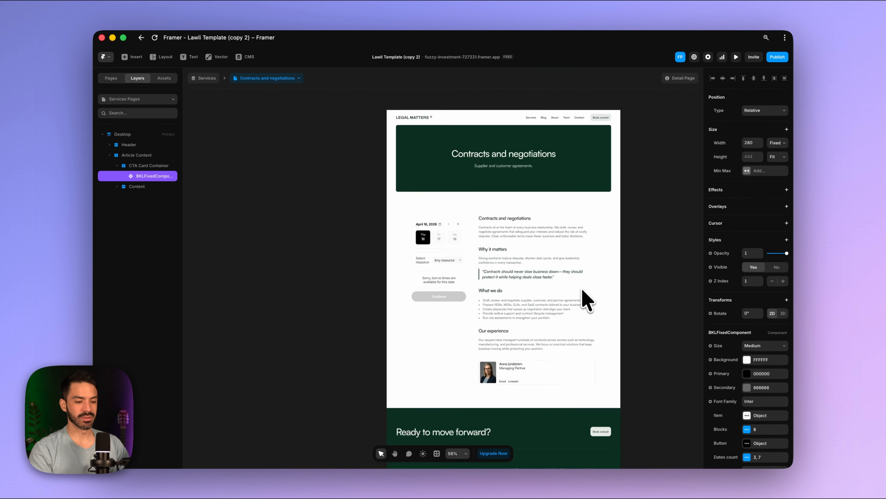
click(549, 269)
- Set the article Content stack width to relative, about 44%
click(143, 187)
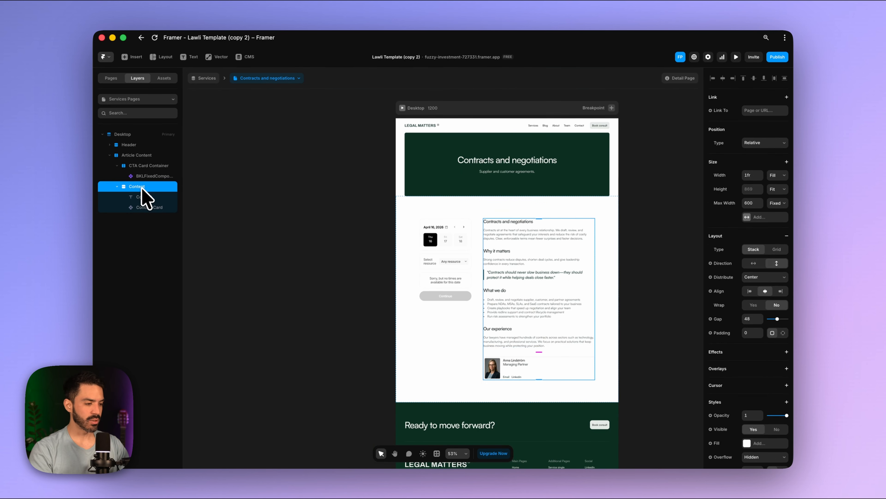
click(785, 175)
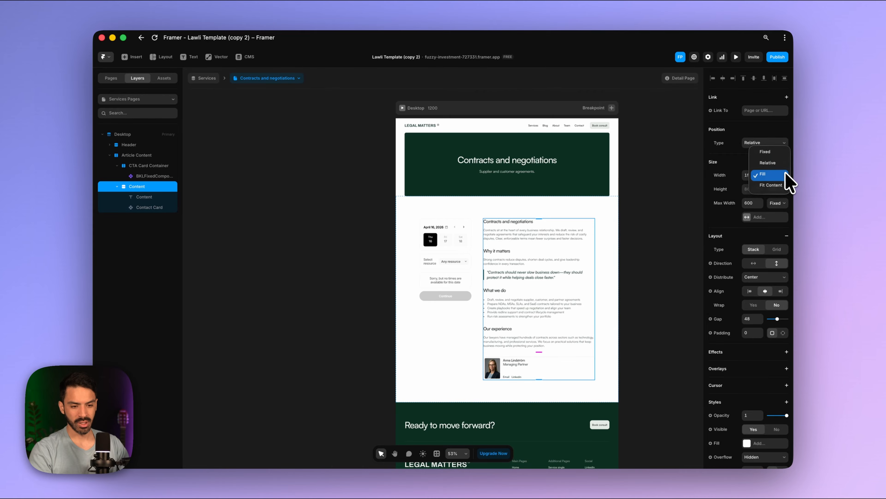
click(769, 163)
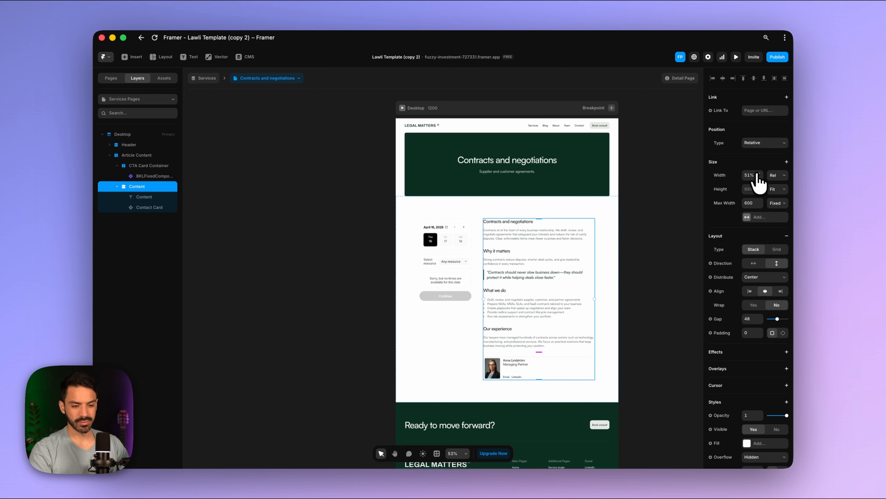
drag(760, 185, 761, 180)
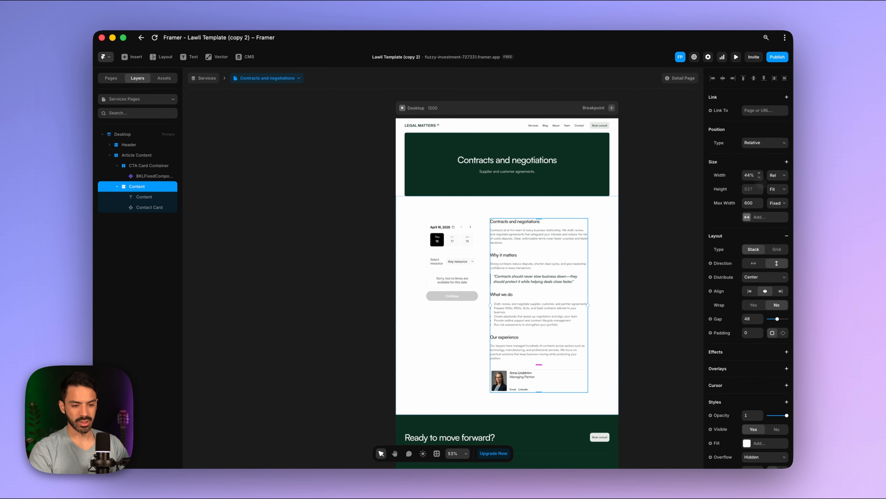
- Set the CTA Card Container width to relative, about 38%
click(471, 260)
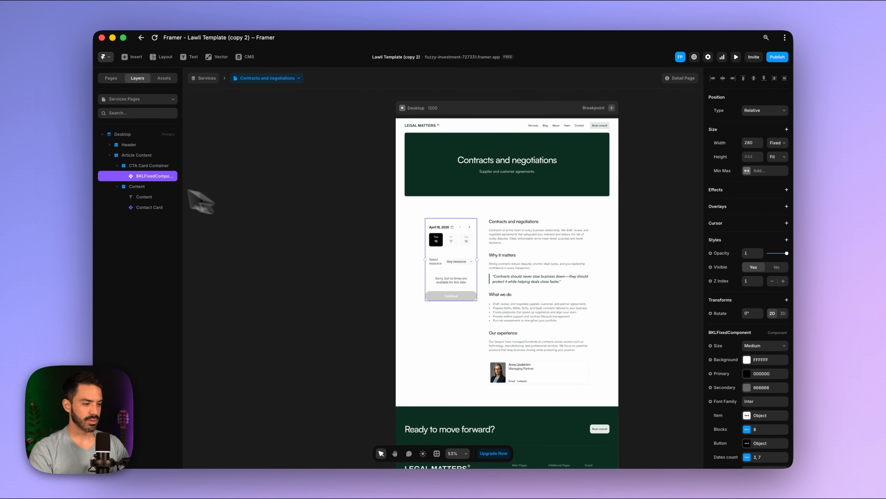
click(130, 167)
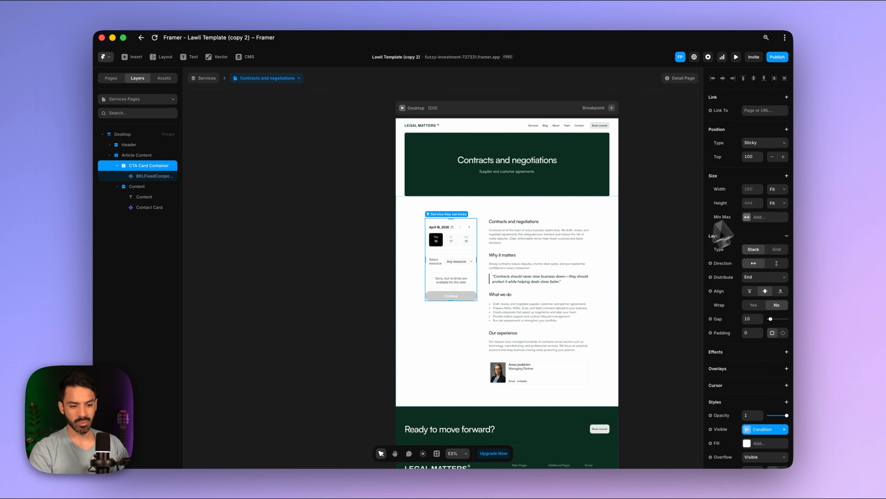
click(785, 190)
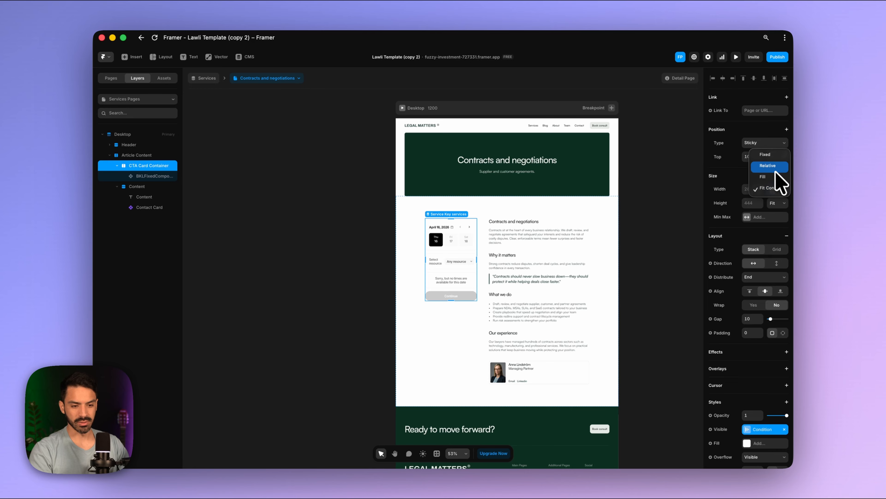
click(778, 178)
drag(760, 187, 761, 193)
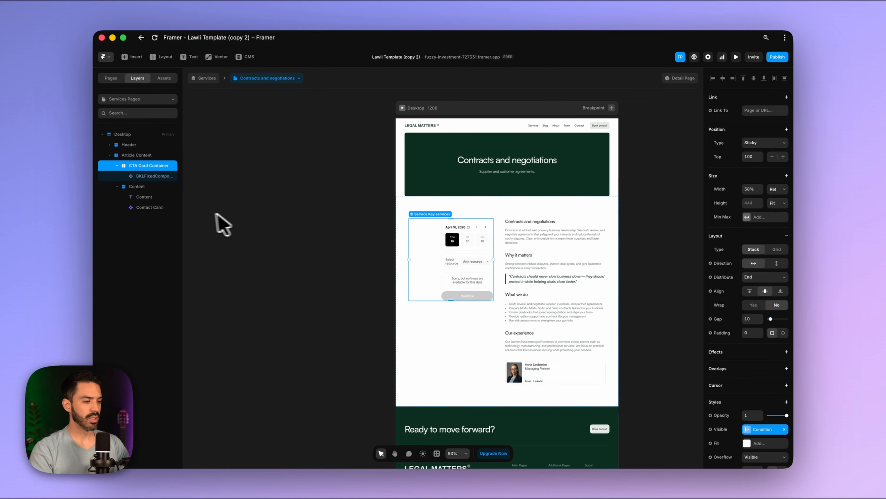
- Make the BKLFixedComponent width Fill its container
click(148, 176)
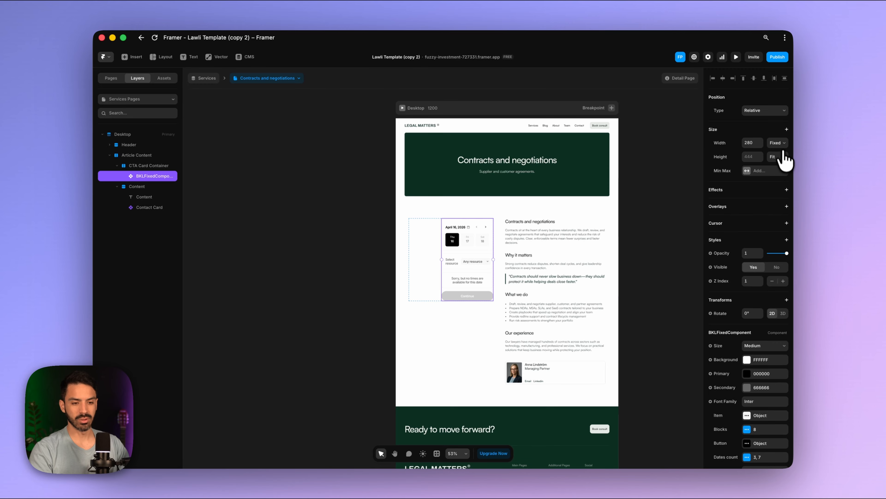
click(780, 144)
click(770, 177)
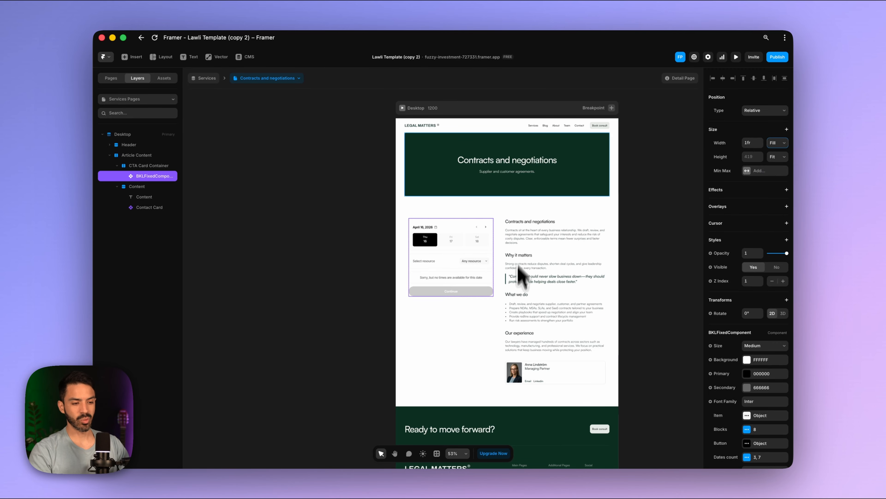
- Change the BKLFixedComponent Size from Medium to Small
scroll(538, 198, up, 8)
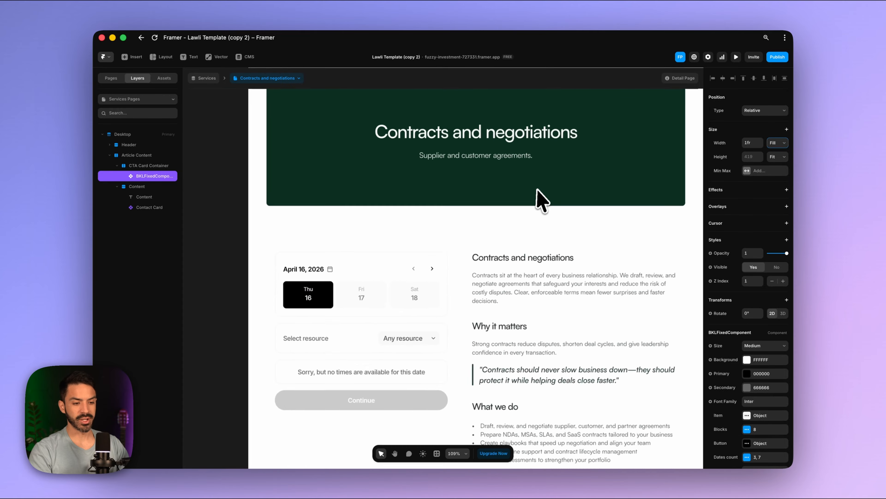
scroll(538, 198, down, 3)
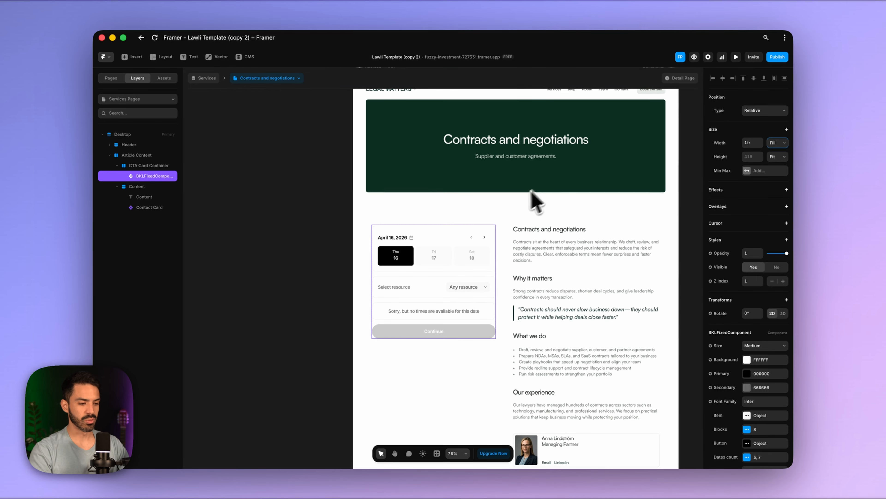
scroll(432, 332, up, 5)
scroll(433, 332, down, 6)
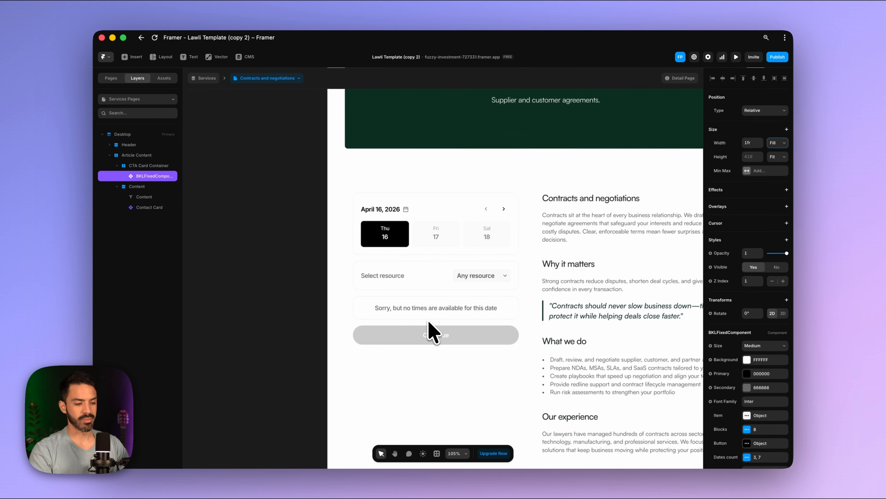
scroll(476, 327, up, 1)
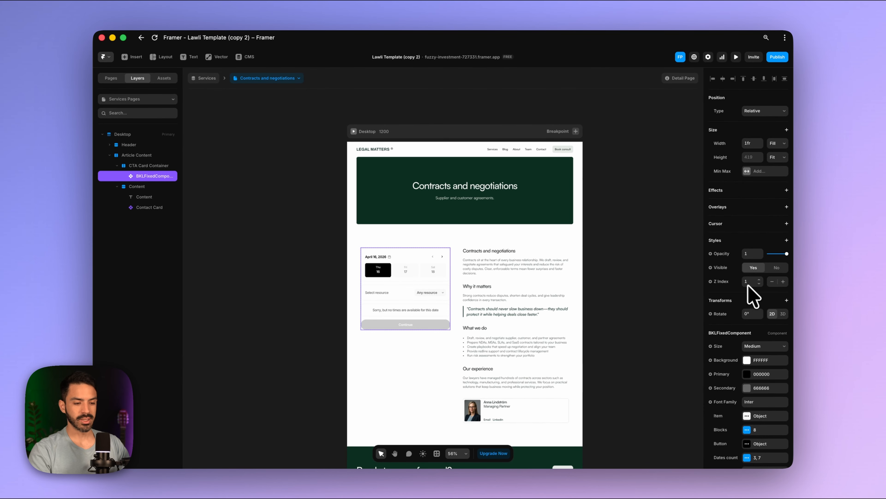
scroll(752, 297, down, 5)
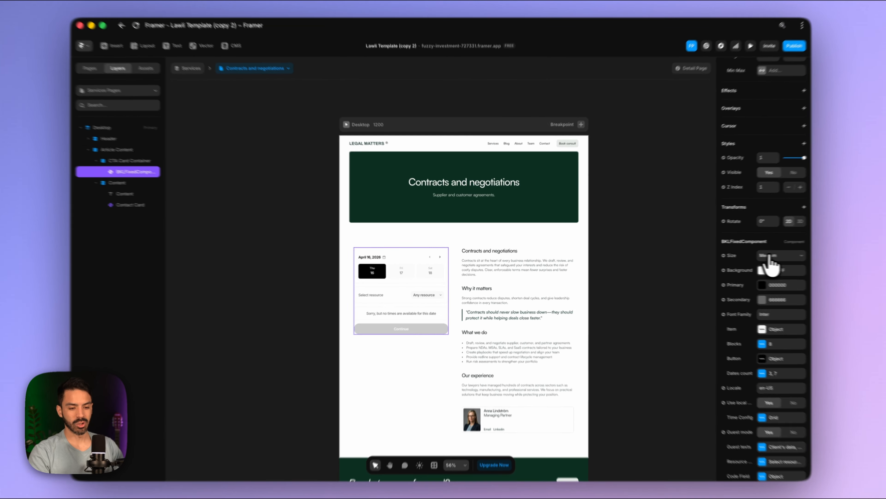
click(770, 256)
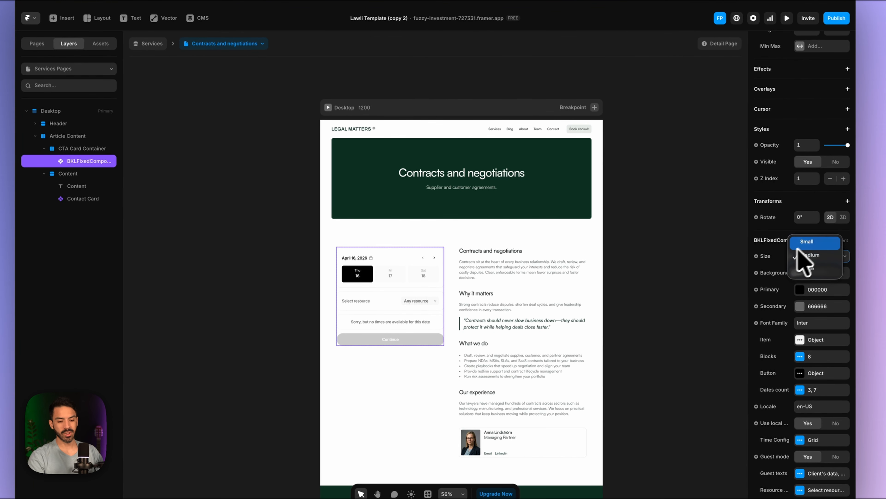
click(769, 245)
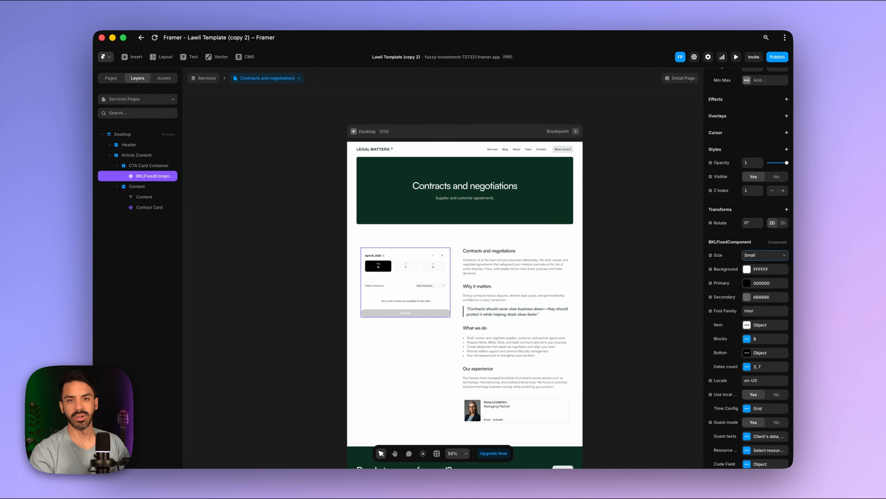
- Set the booking widget's Primary colour to the Primary 900 style
click(747, 269)
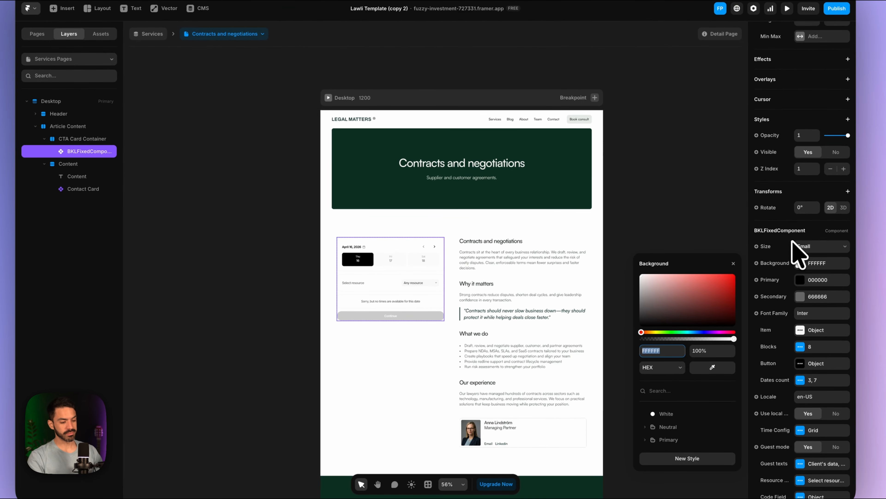
scroll(425, 287, up, 5)
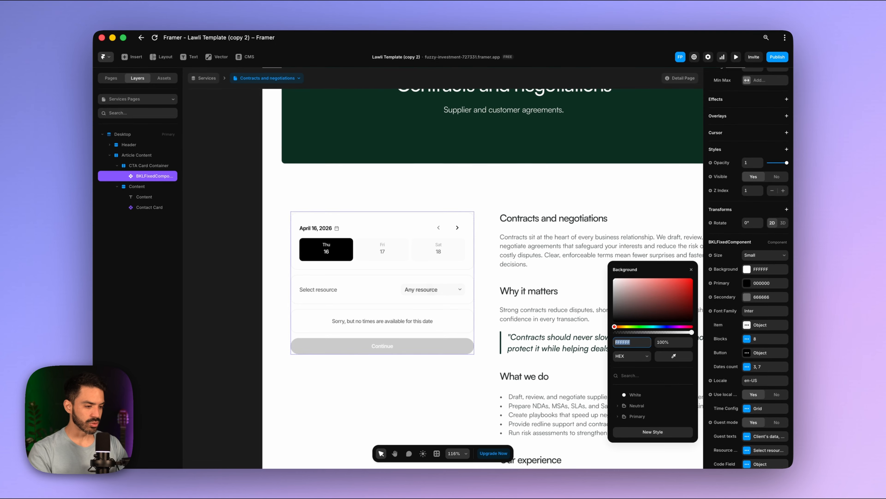
scroll(430, 283, down, 4)
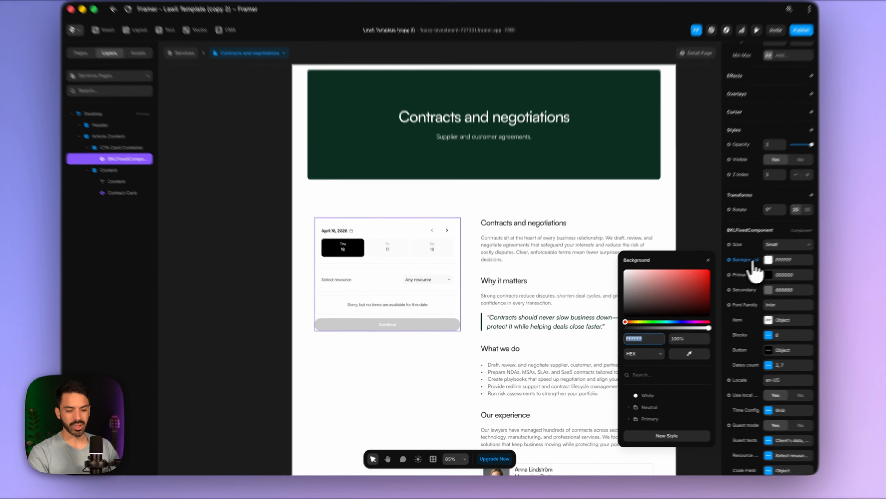
click(730, 268)
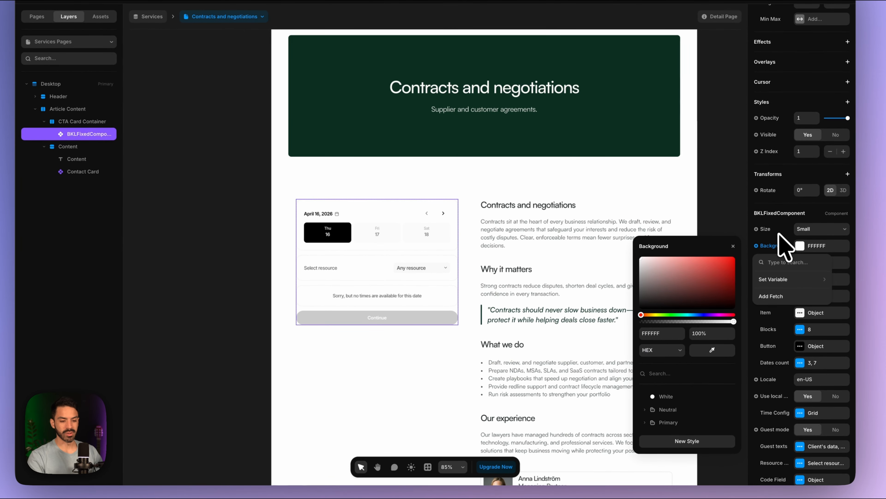
click(733, 246)
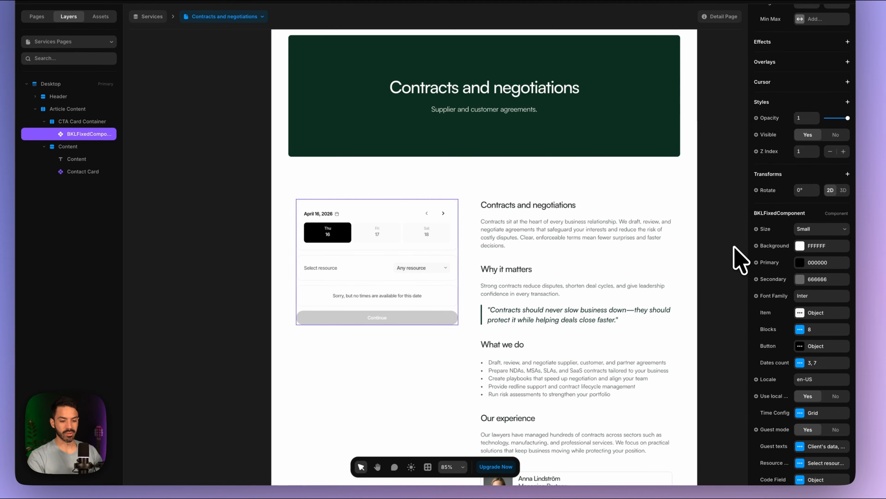
scroll(810, 254, down, 2)
click(800, 210)
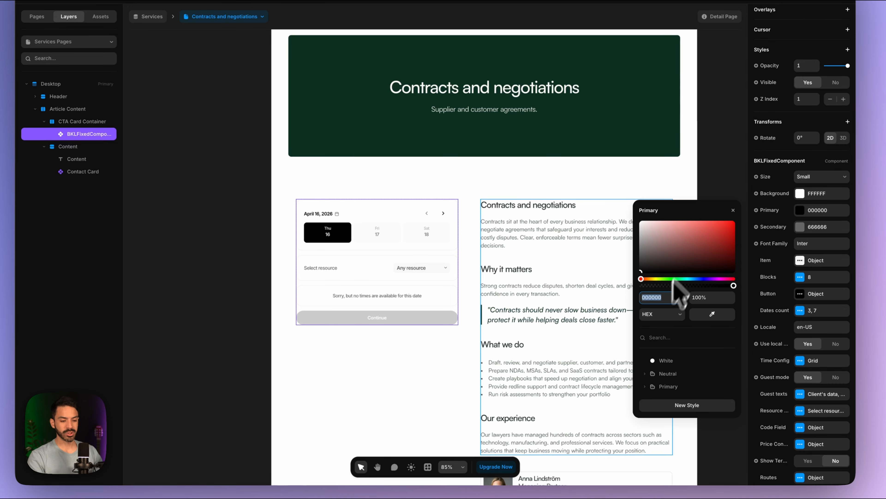
drag(686, 253, 717, 239)
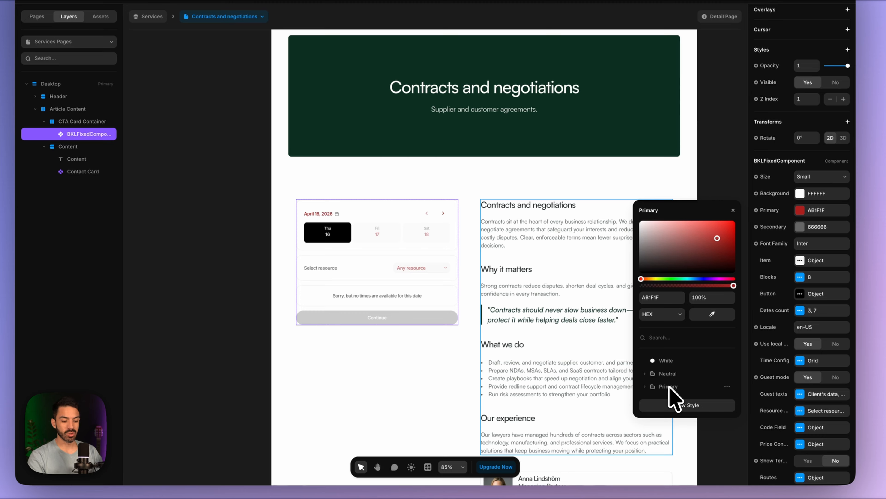
click(652, 387)
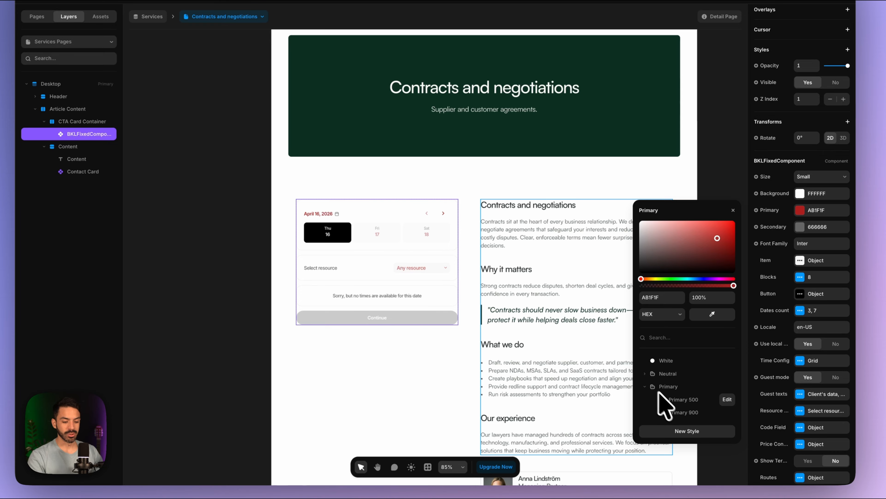
click(681, 413)
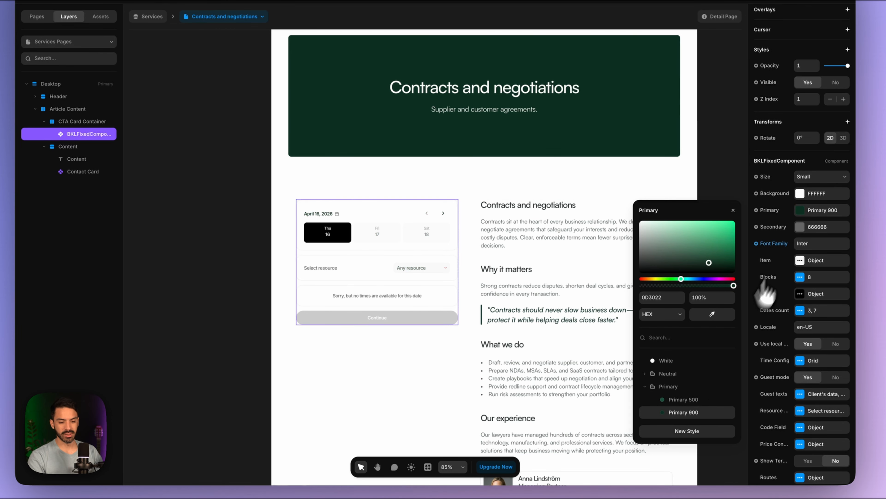
- Set the widget's Secondary colour to the Neutral 500 style
click(803, 228)
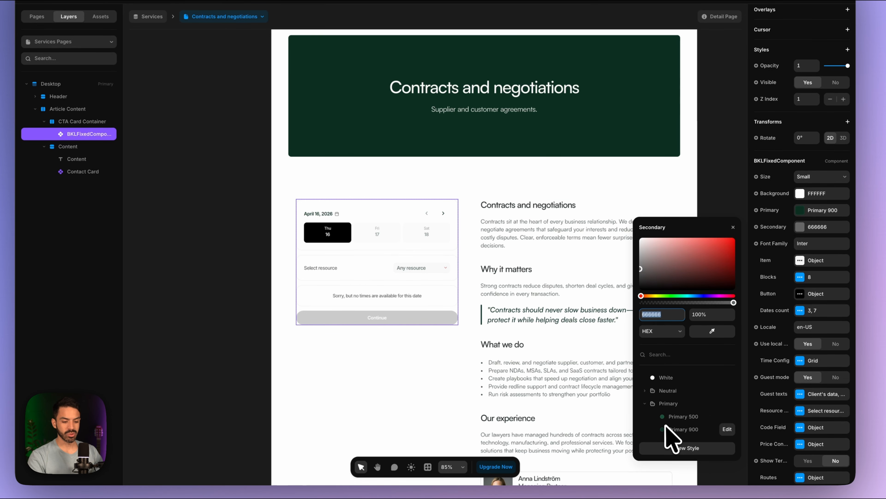
click(652, 391)
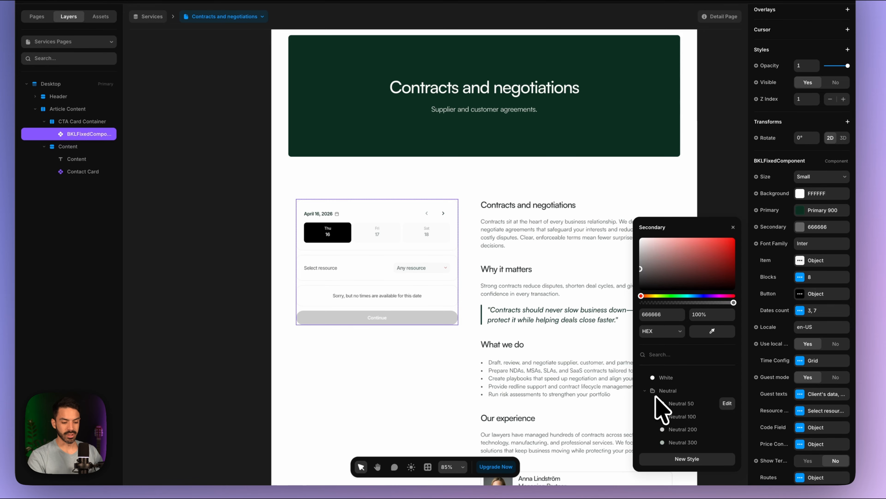
scroll(662, 410, down, 3)
click(671, 391)
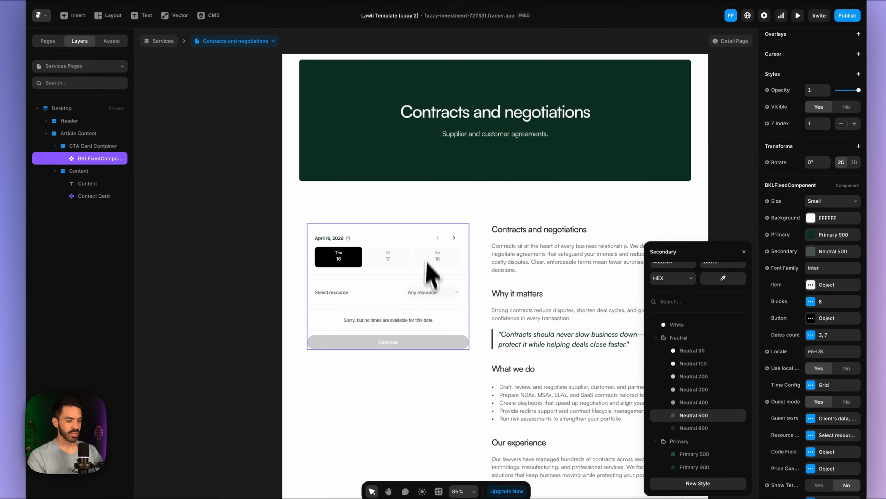
click(734, 260)
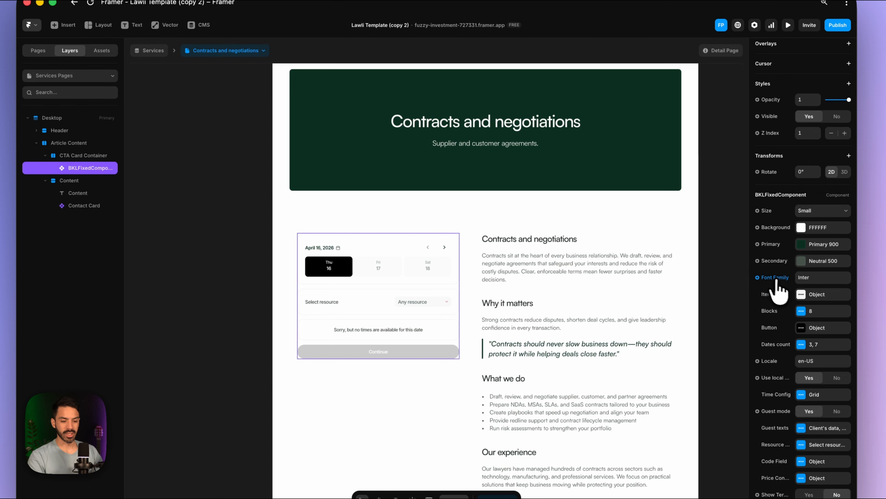
scroll(776, 280, down, 1)
click(456, 129)
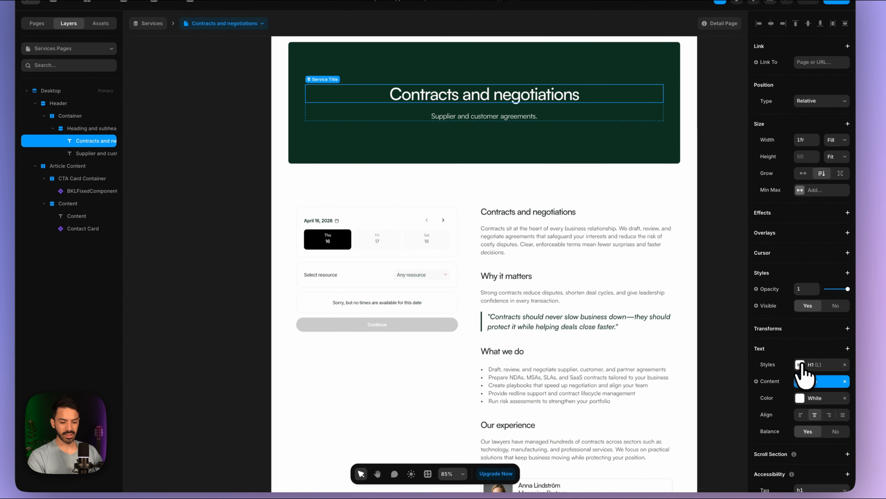
click(816, 341)
click(728, 352)
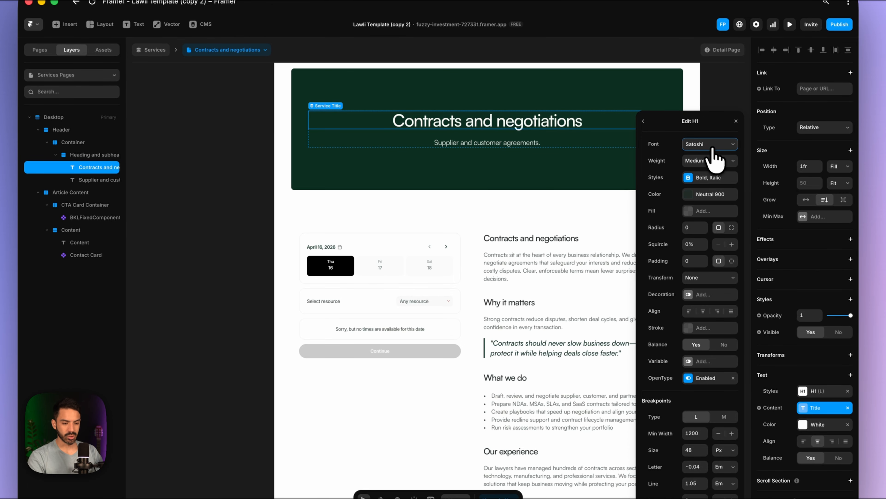
key(Escape)
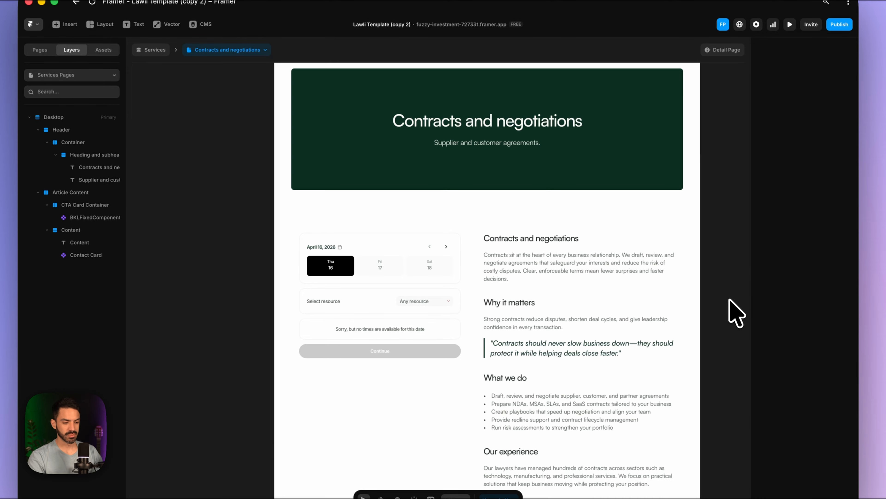
click(405, 284)
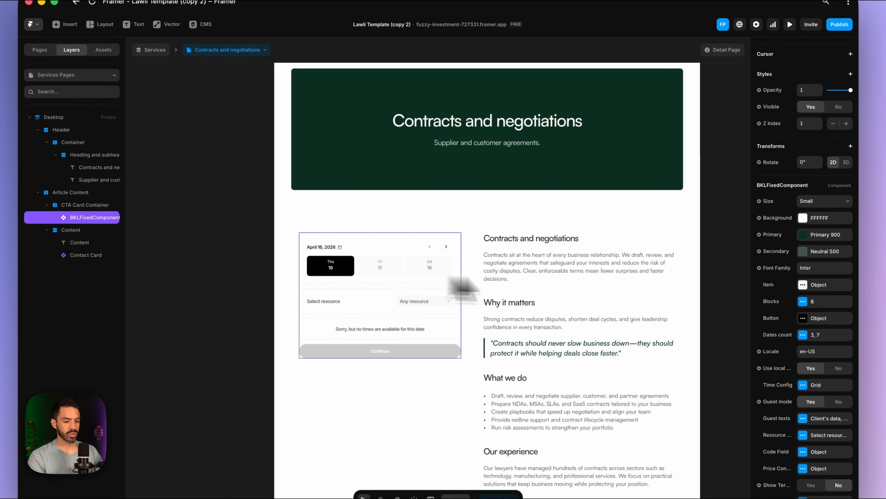
- Set the booking widget's Font Family to Satoshi
click(803, 285)
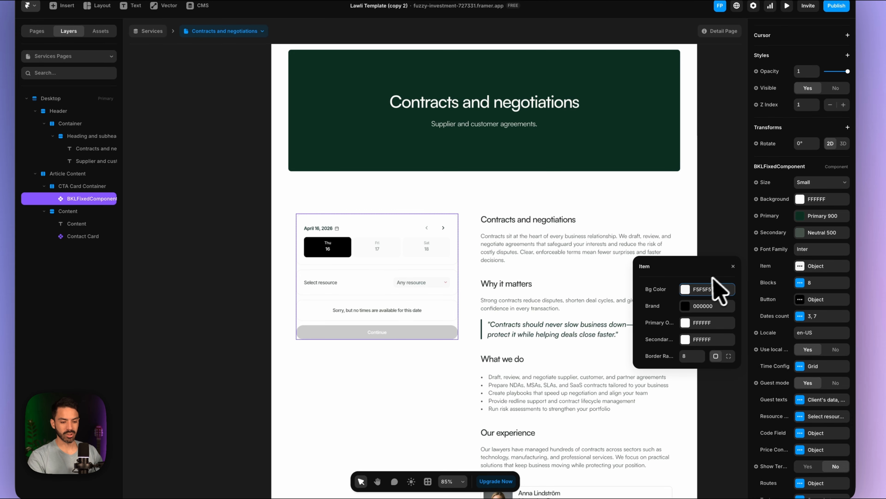
click(805, 249)
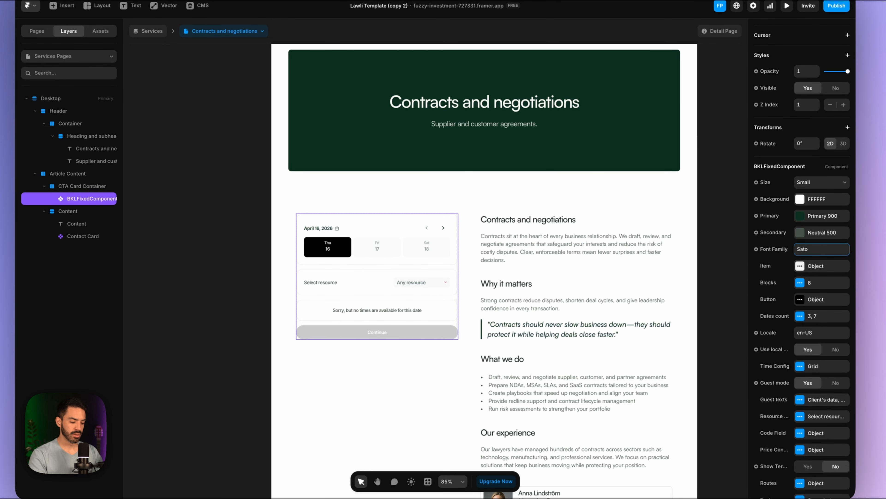
click(773, 257)
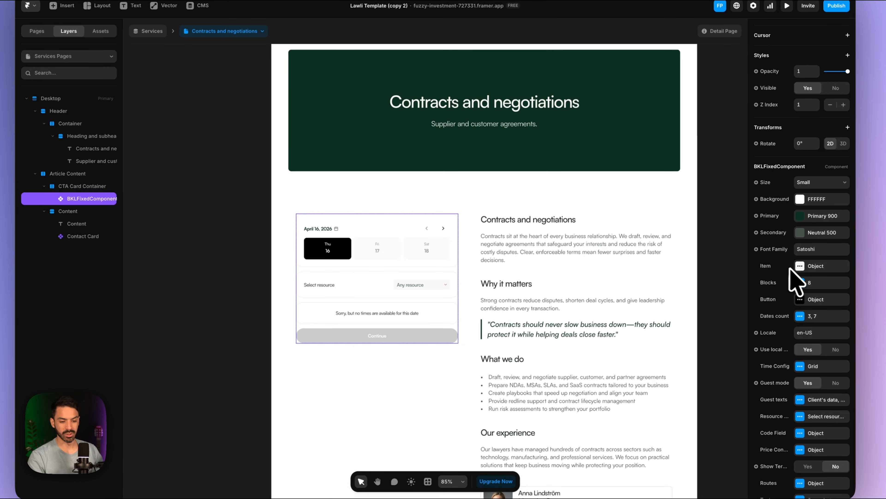
- Set the Item Brand colour to Primary 900
click(800, 266)
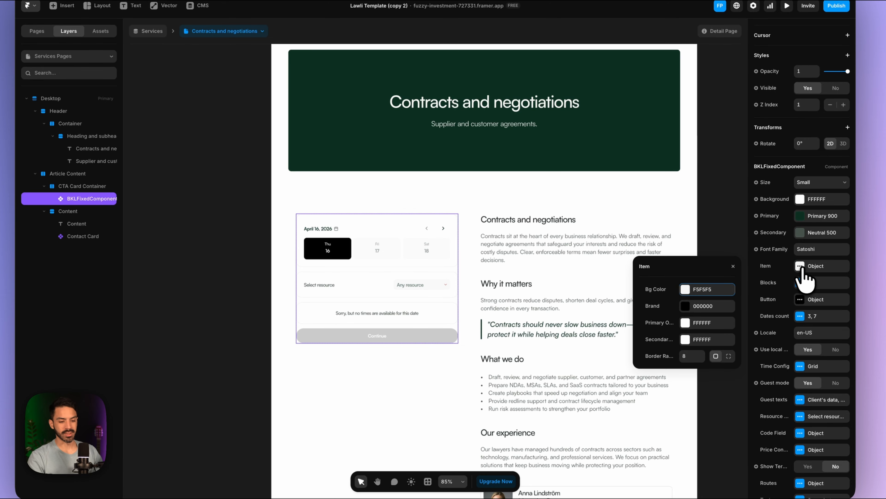
click(689, 306)
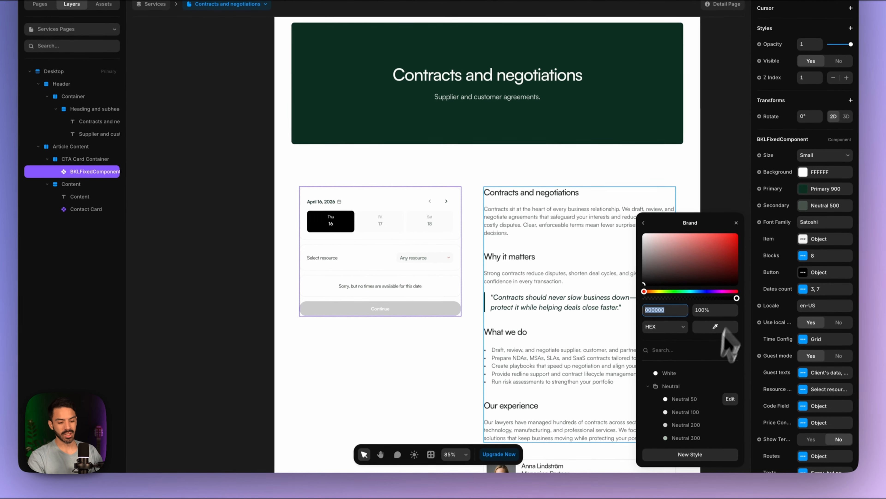
scroll(695, 402, down, 3)
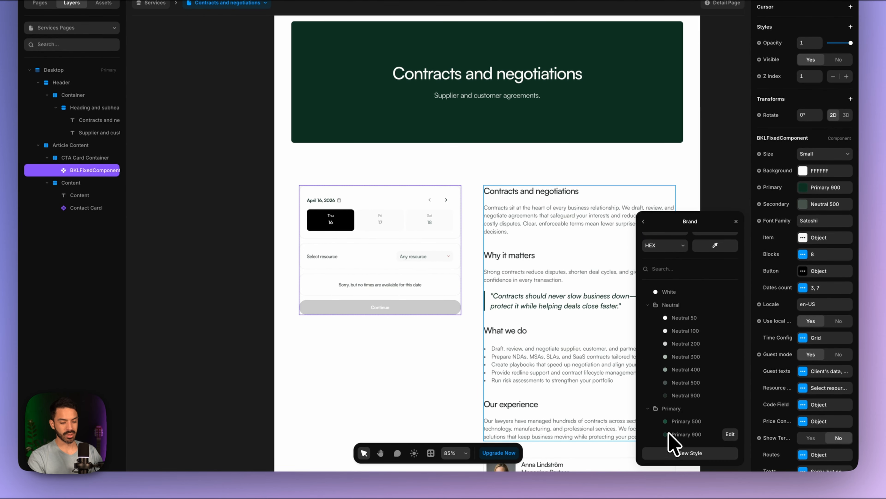
click(677, 434)
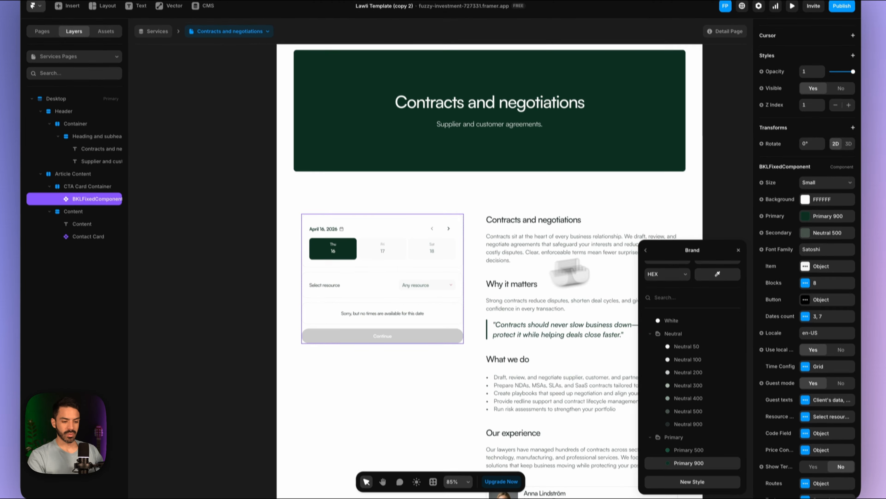
- Set the Item Bg Color to Neutral 200
click(647, 253)
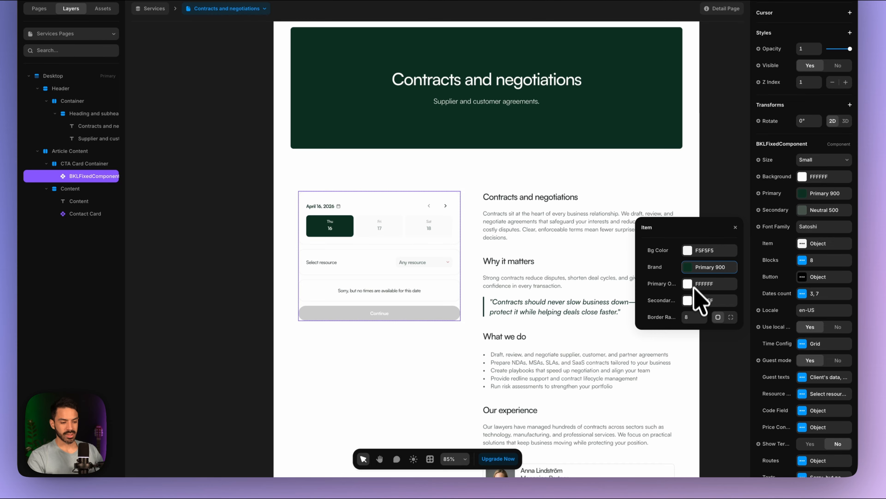
click(696, 250)
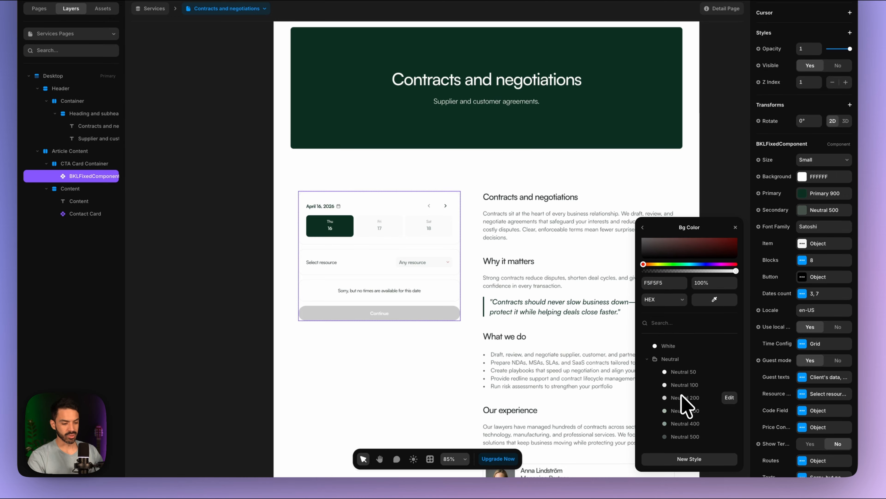
click(682, 397)
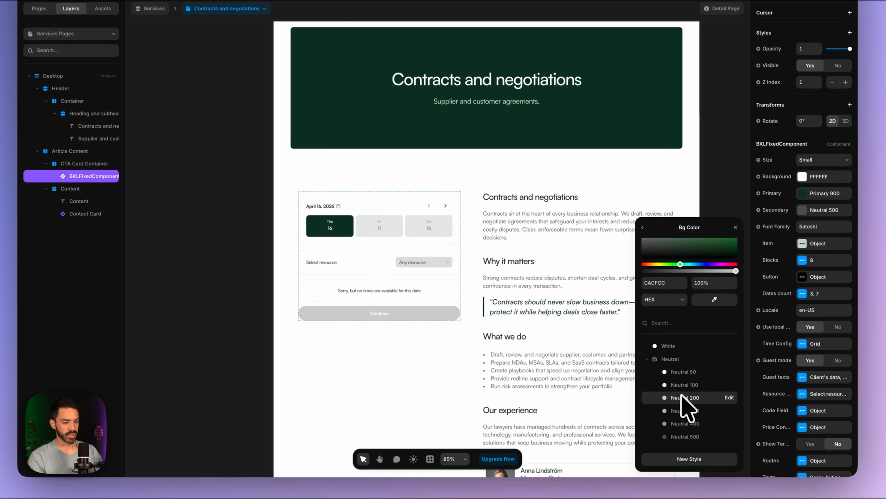
scroll(471, 262, up, 3)
scroll(465, 256, down, 3)
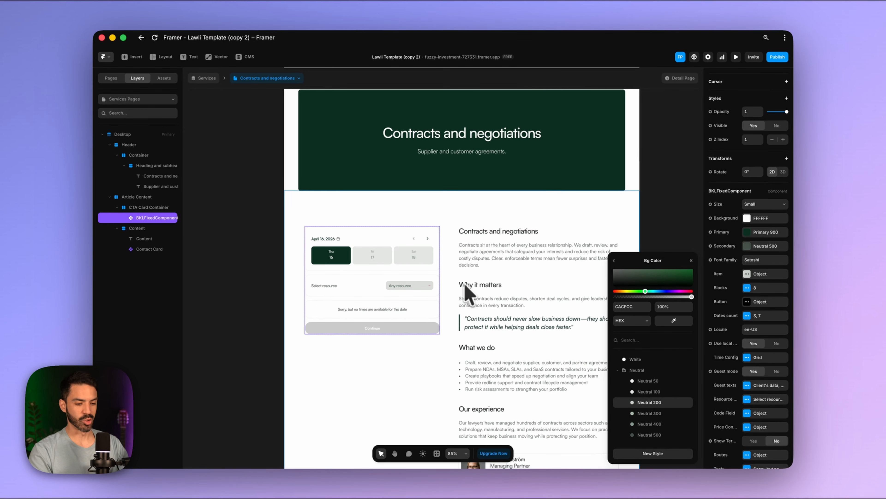
click(646, 260)
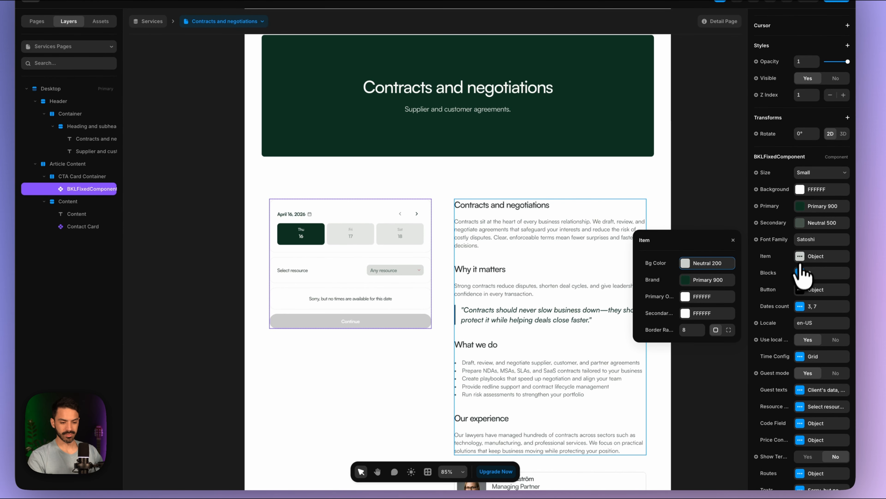
click(802, 273)
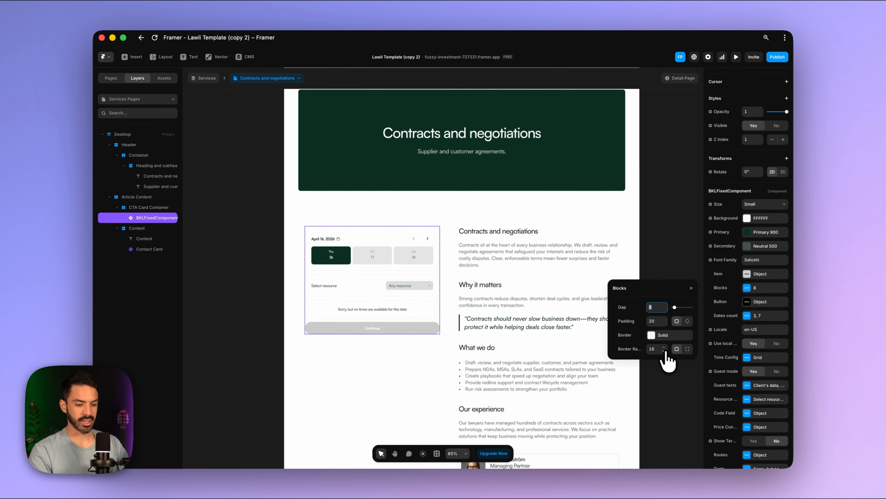
- Reduce the corner radius of the booking component's blocks
click(664, 350)
click(665, 350)
click(664, 350)
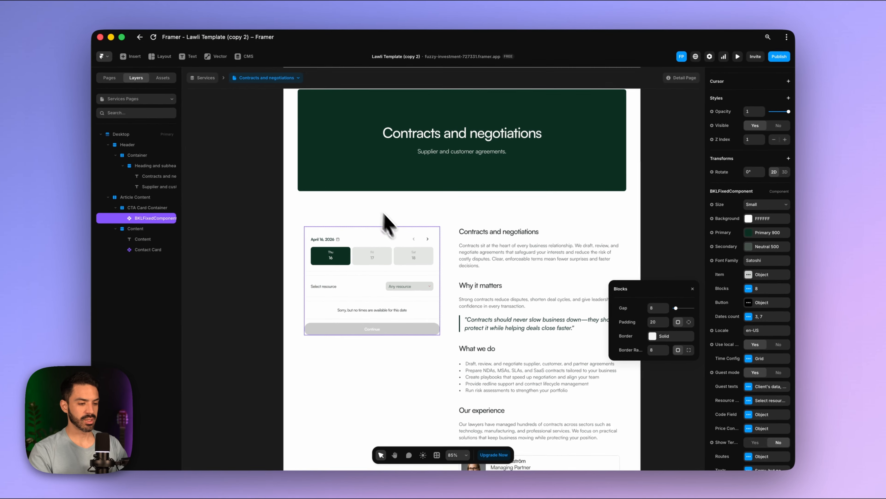
scroll(418, 303, up, 5)
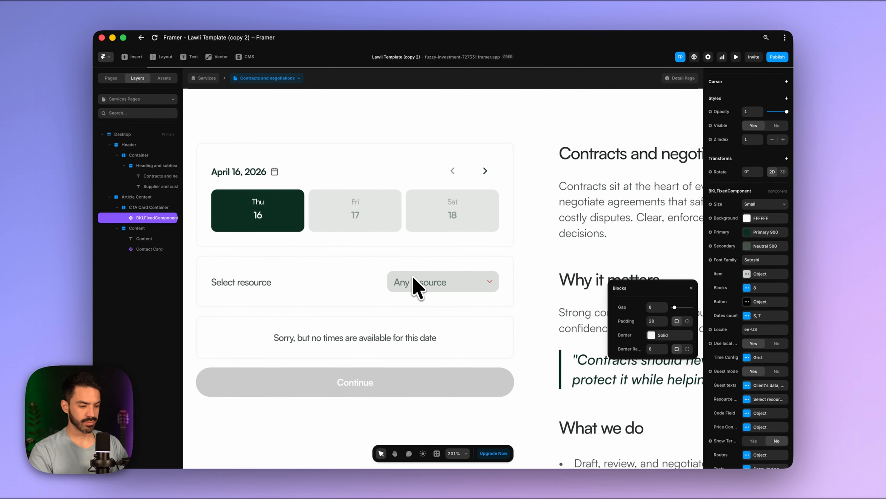
scroll(370, 244, down, 5)
scroll(370, 245, right, 3)
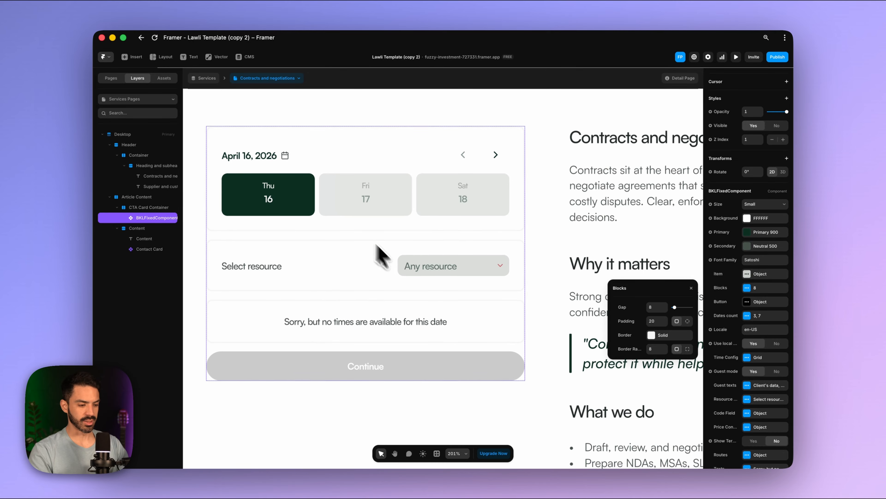
scroll(388, 342, down, 1)
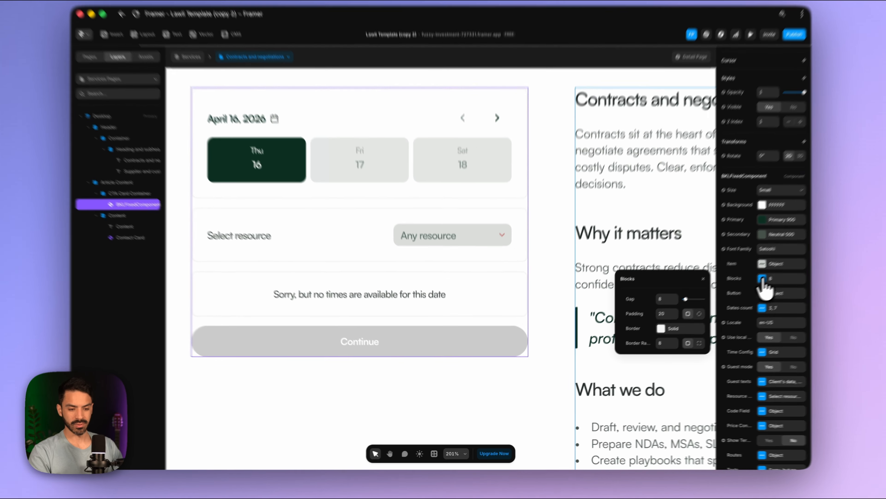
click(748, 288)
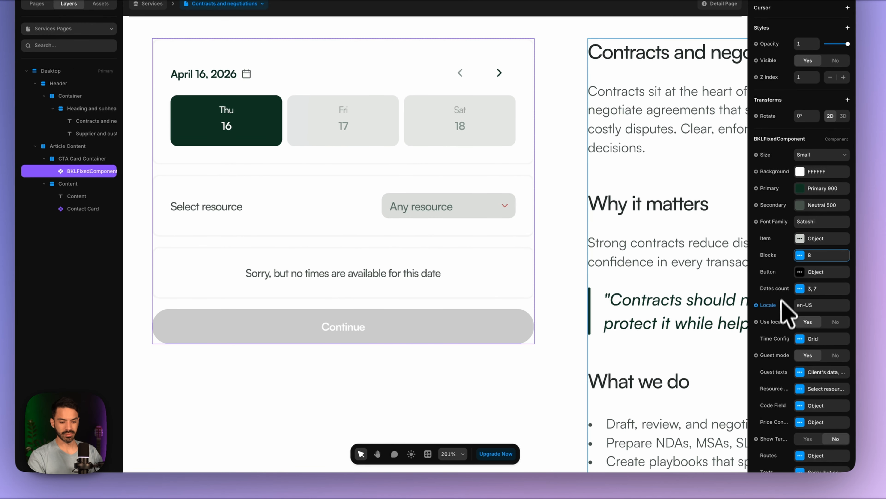
- Give the Continue button a border radius of 8 and a Primary 900 background
click(799, 236)
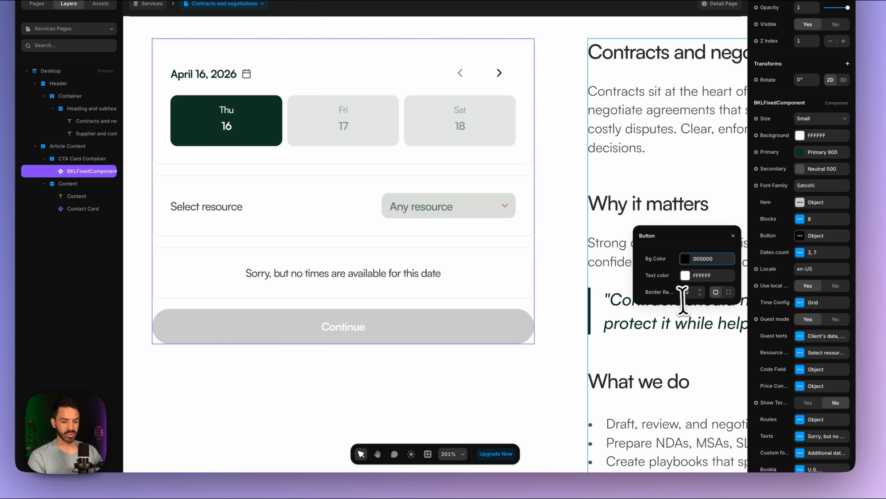
click(701, 295)
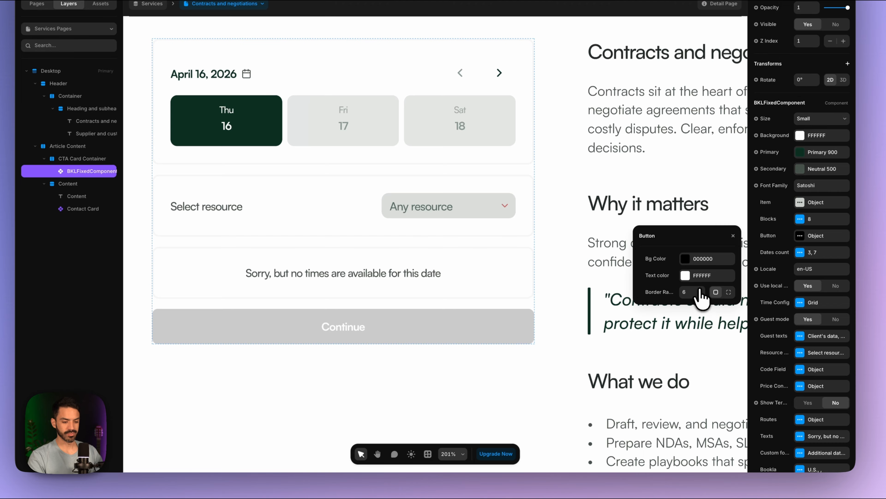
click(685, 259)
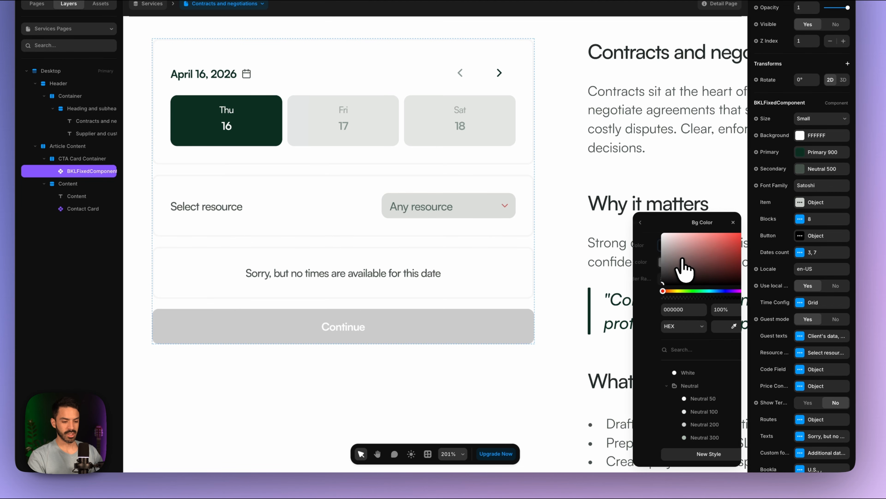
scroll(688, 419, down, 5)
click(669, 435)
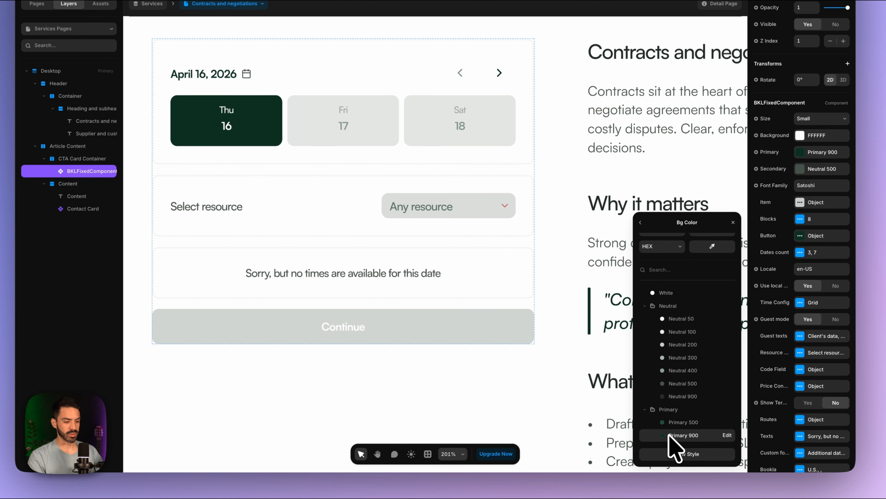
click(640, 223)
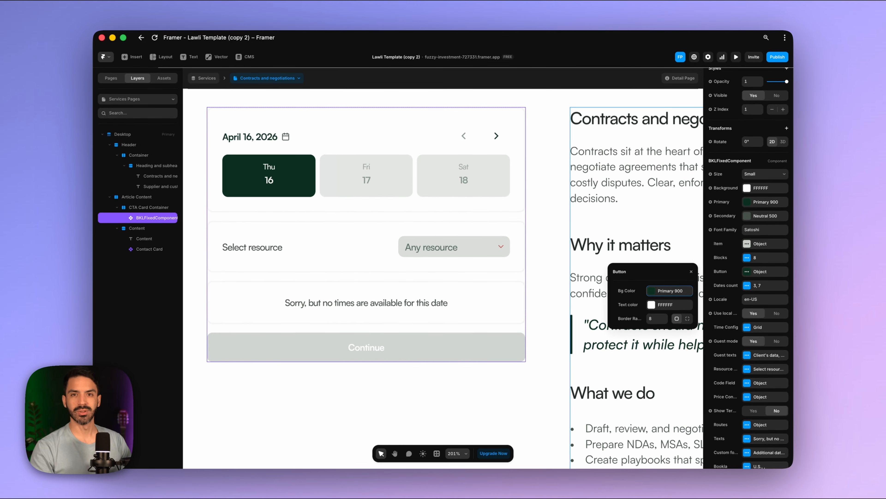
scroll(737, 273, down, 2)
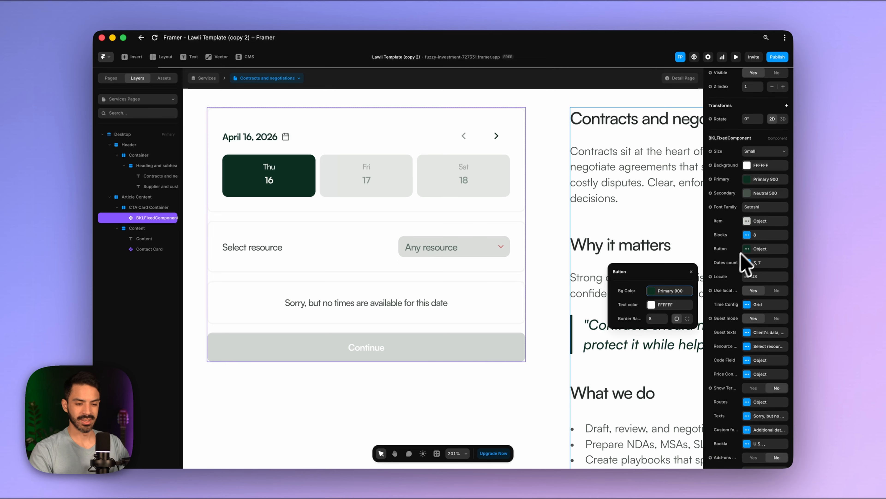
scroll(729, 269, down, 4)
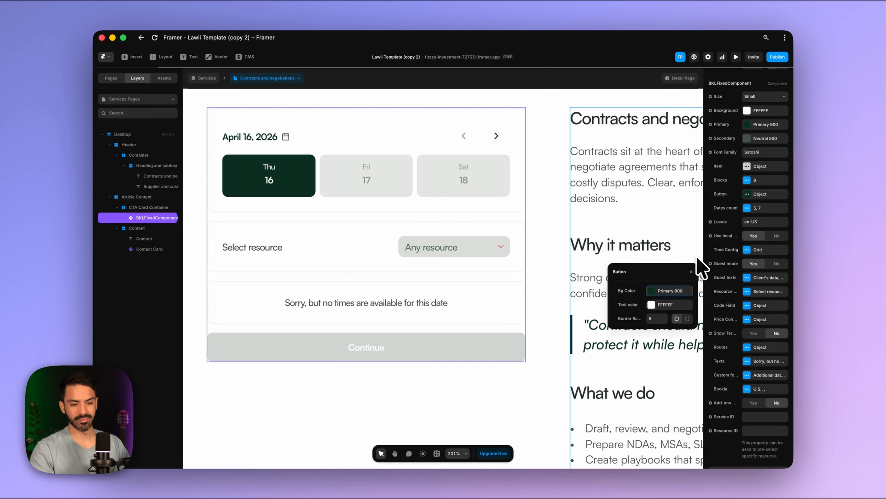
click(755, 221)
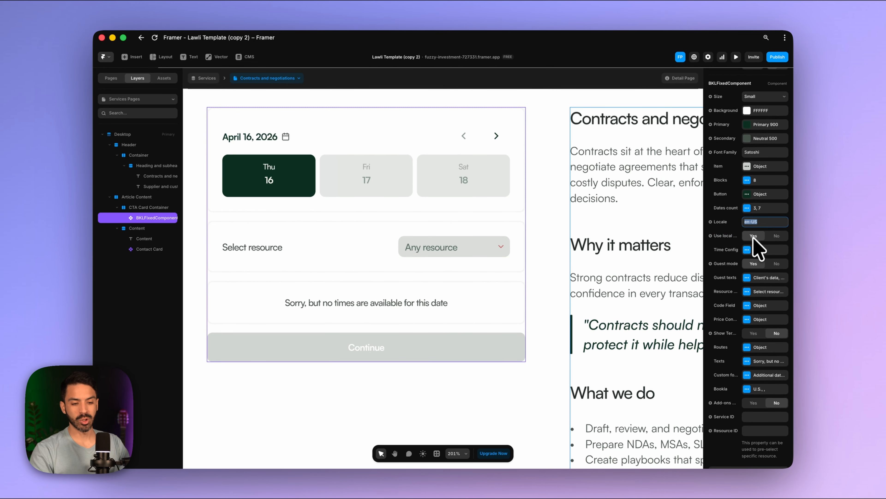
scroll(757, 250, down, 1)
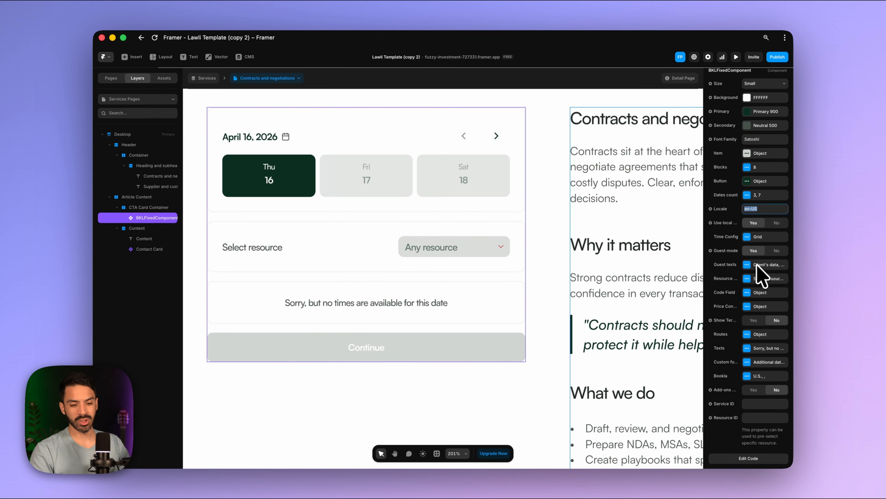
click(752, 253)
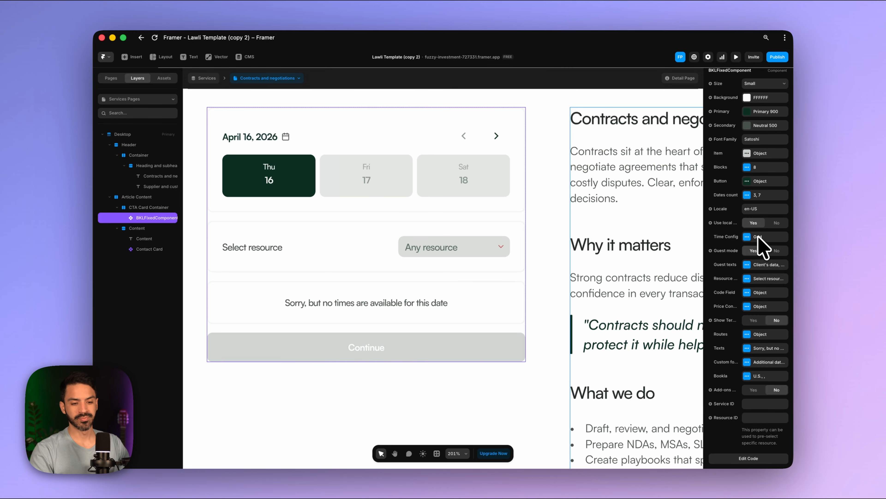
click(747, 237)
click(688, 256)
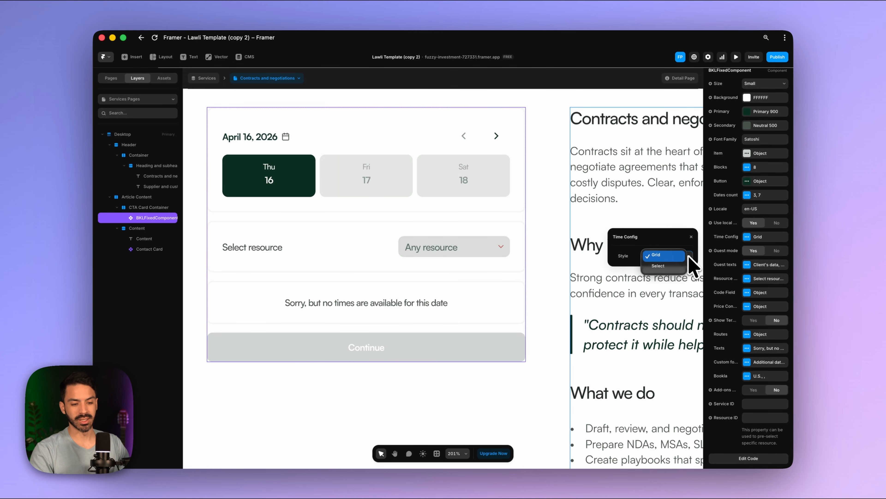
click(692, 238)
click(691, 238)
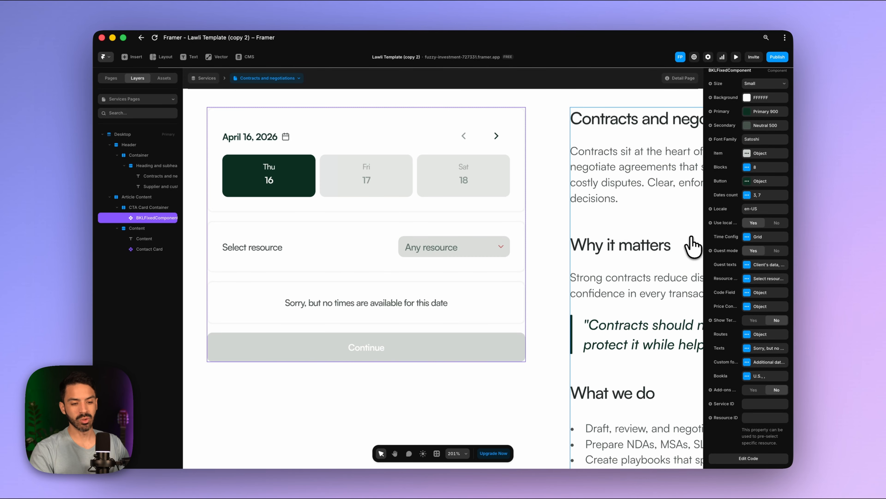
scroll(670, 252, down, 5)
scroll(670, 252, right, 2)
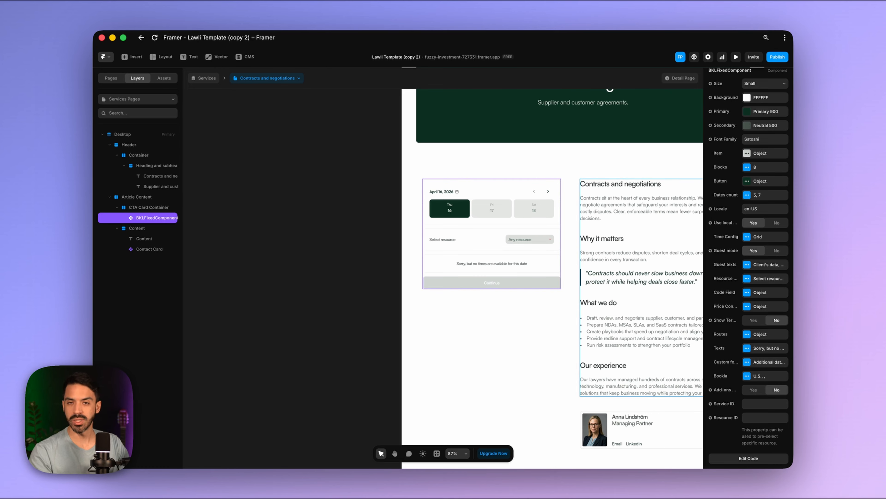
scroll(638, 257, right, 1)
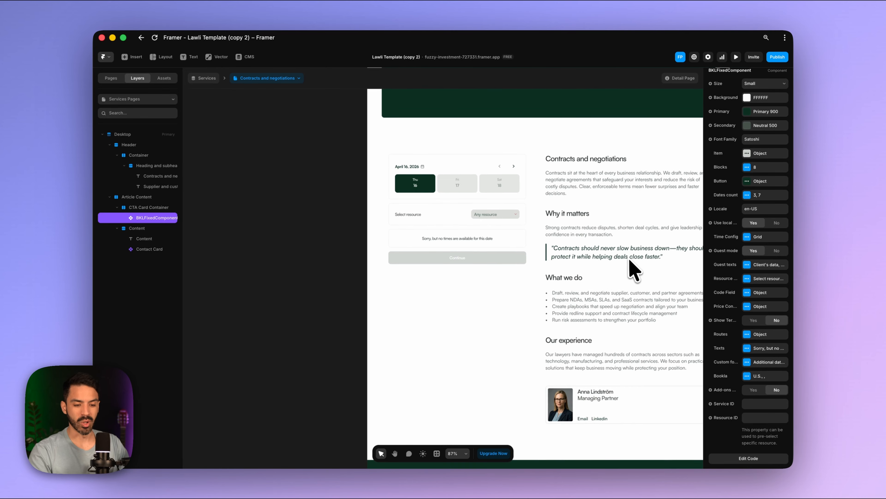
scroll(714, 298, down, 1)
scroll(665, 297, up, 1)
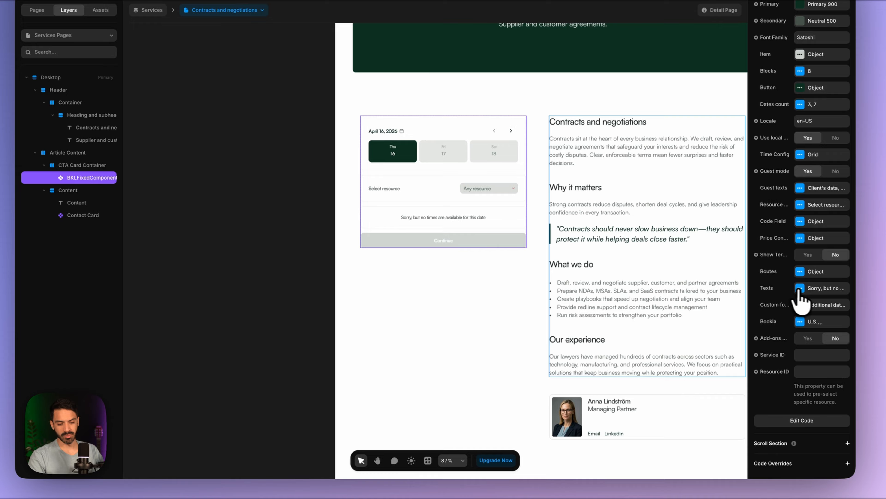
- Replace the Book label 'Make booking' with 'Book a Consult' in the component's Texts
click(800, 288)
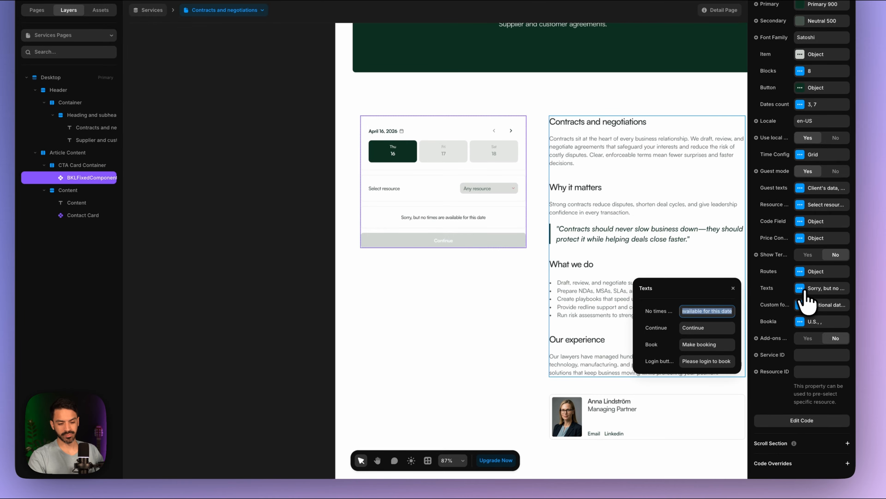
click(726, 344)
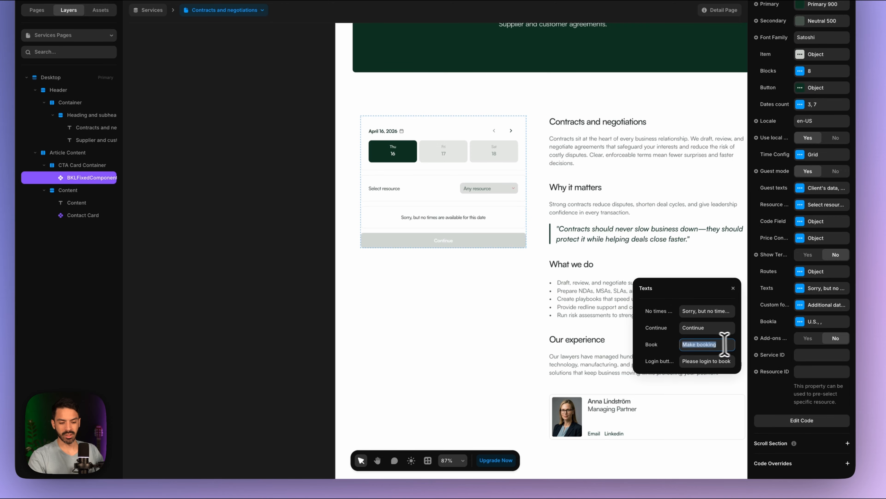
key(ctrl+a)
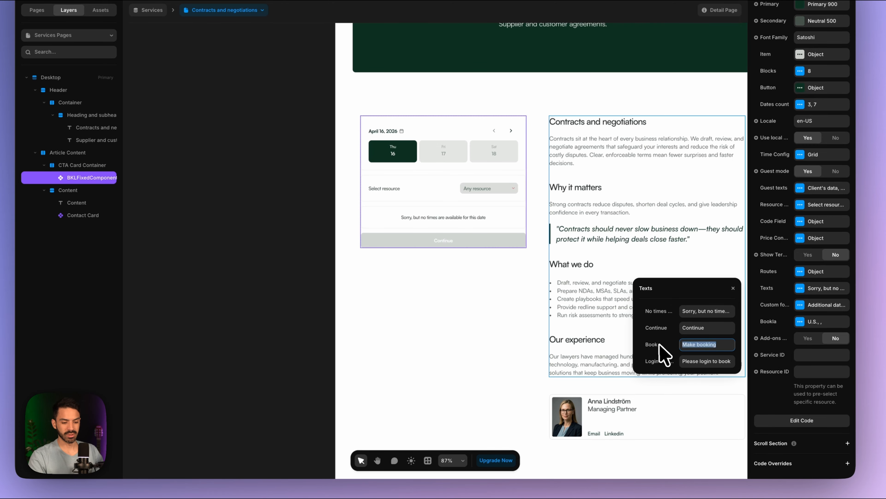
text(Book a Consult)
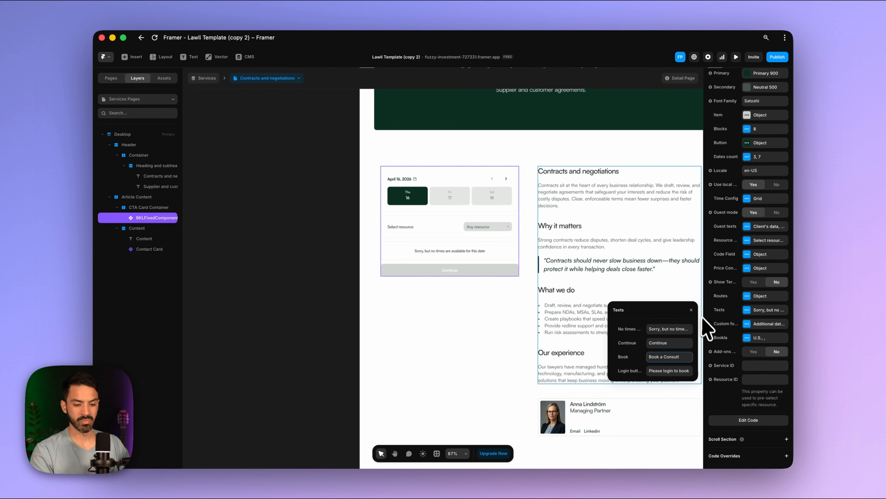
click(712, 316)
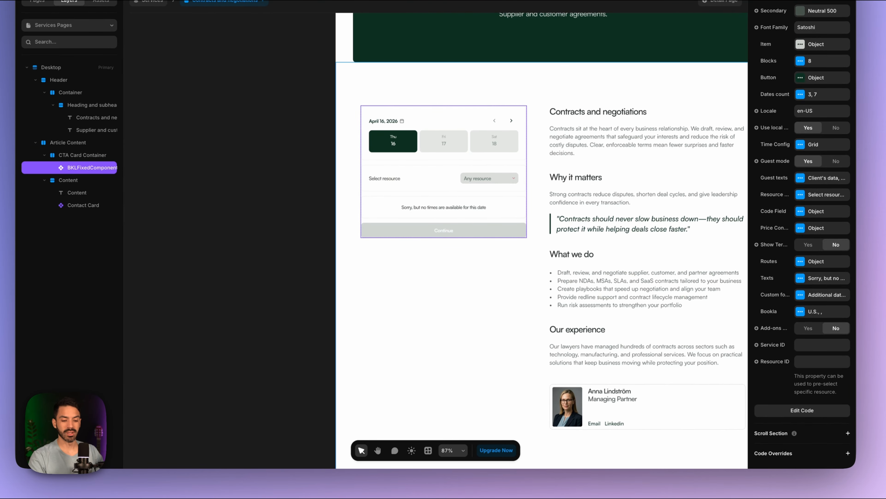
- Set the Bookla API region to Europe and paste the API key copied from Notes
click(800, 311)
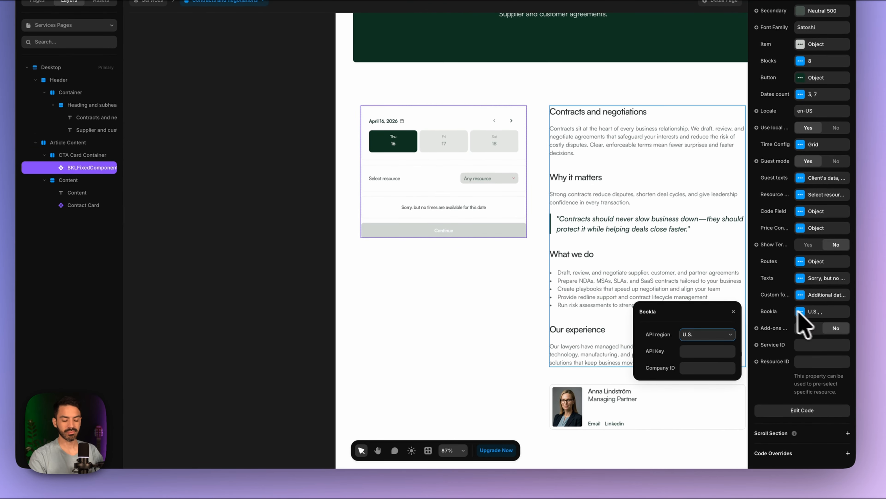
click(697, 337)
click(694, 345)
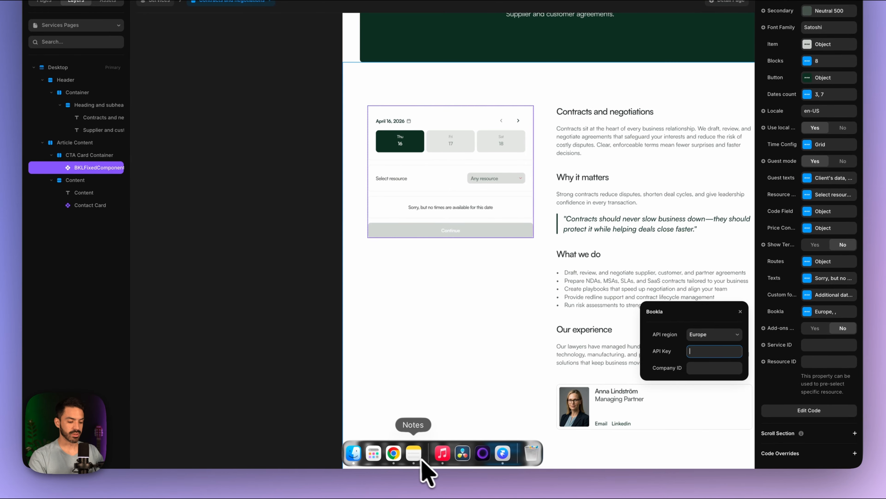
click(415, 464)
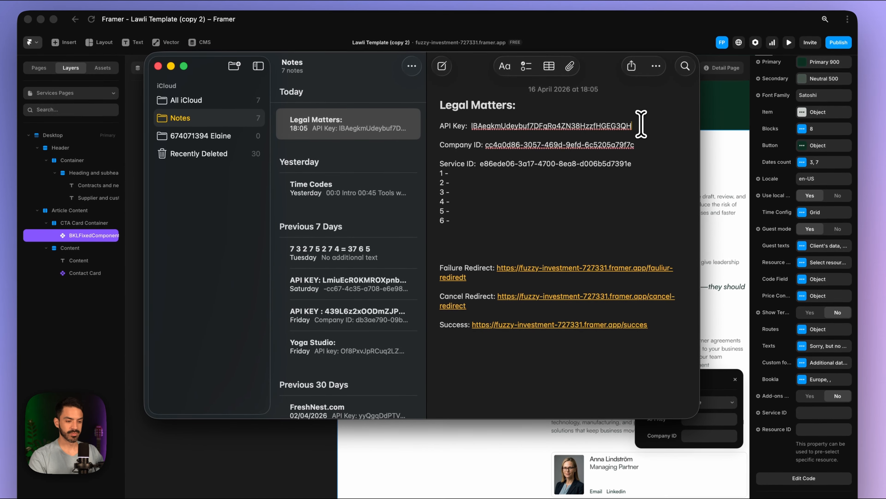
drag(634, 112, 475, 111)
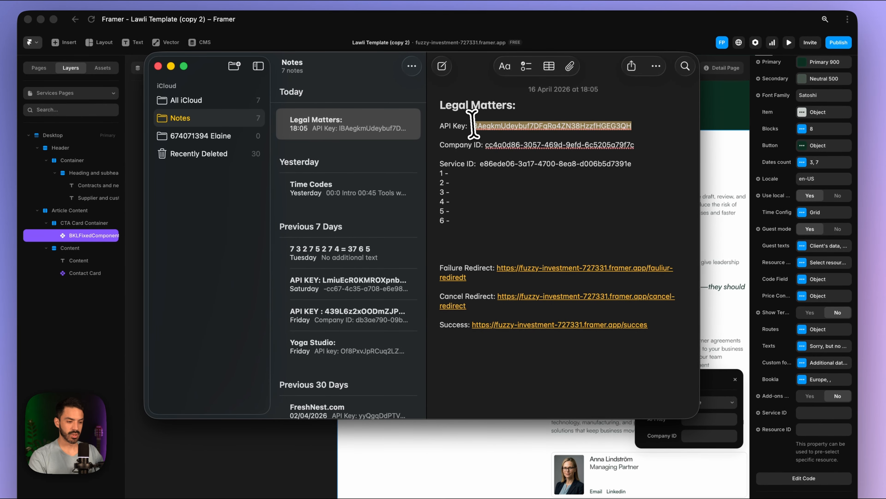
key(super+c)
click(719, 421)
key(super+v)
- Paste the company ID from Notes into the Company ID field
click(716, 435)
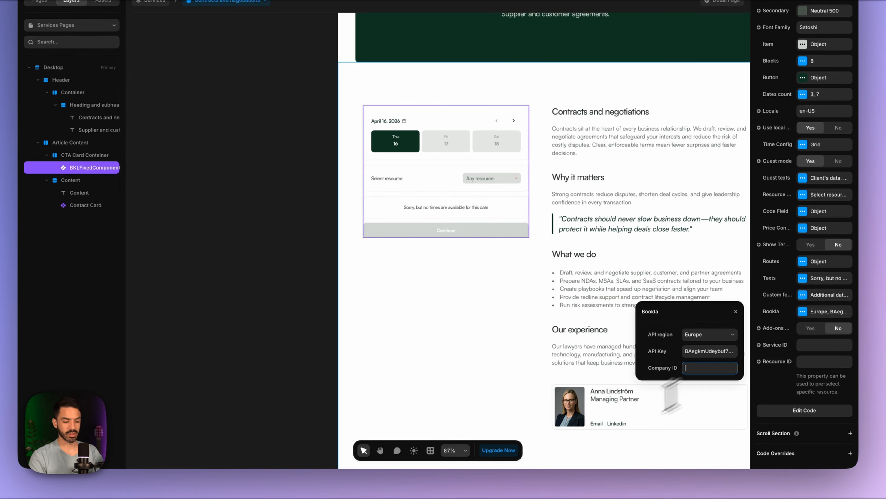
click(408, 456)
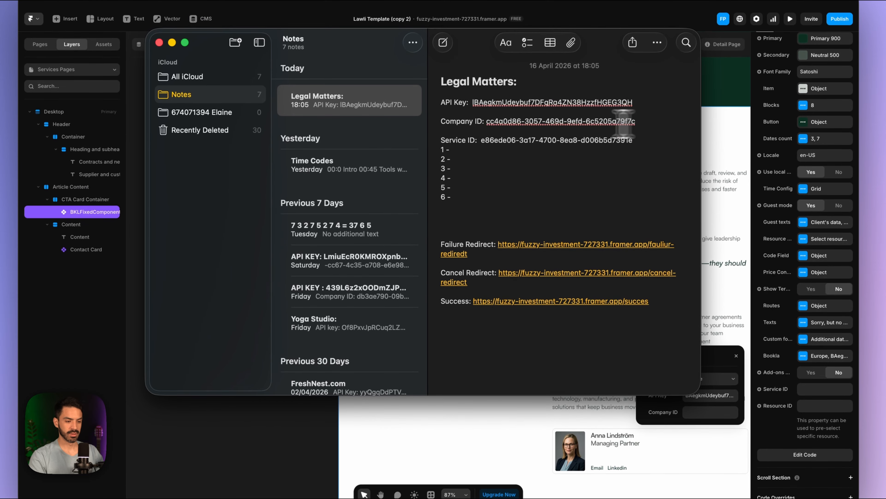
drag(636, 77, 485, 77)
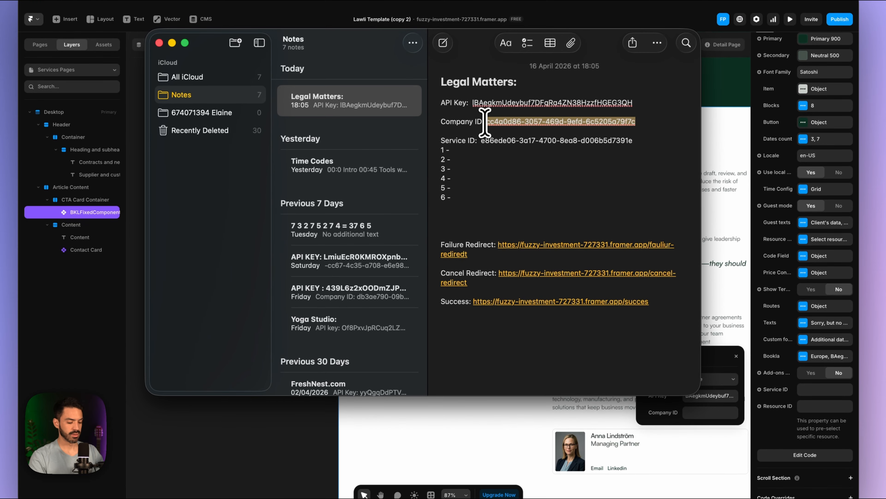
key(super+c)
click(708, 413)
key(super+v)
click(784, 440)
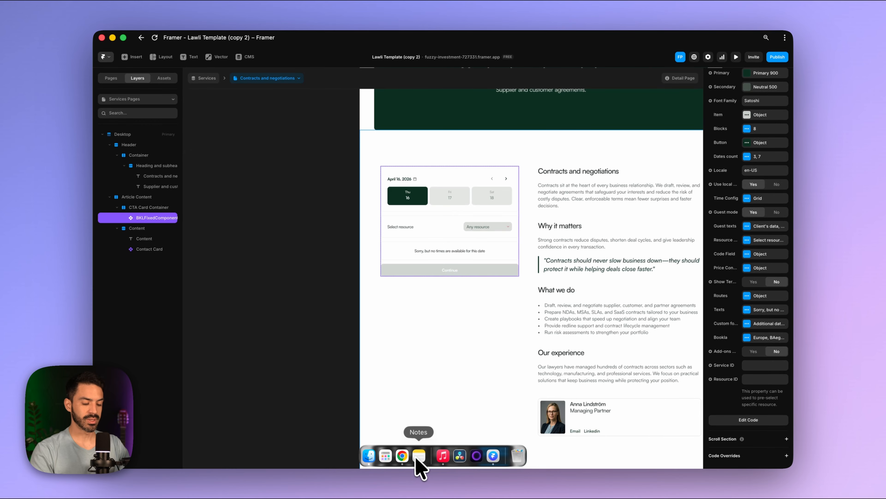
- Copy the Contracts and negotiations service ID from Bookla Platform into the component's Service ID
click(401, 456)
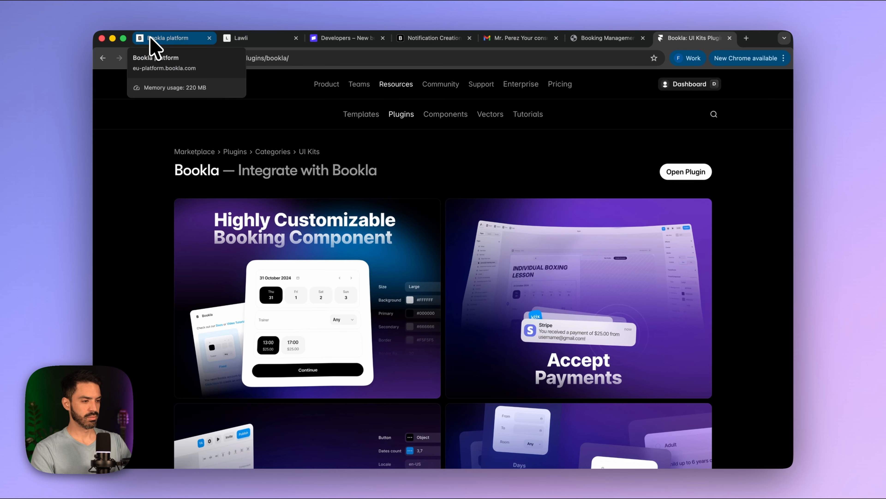
click(157, 39)
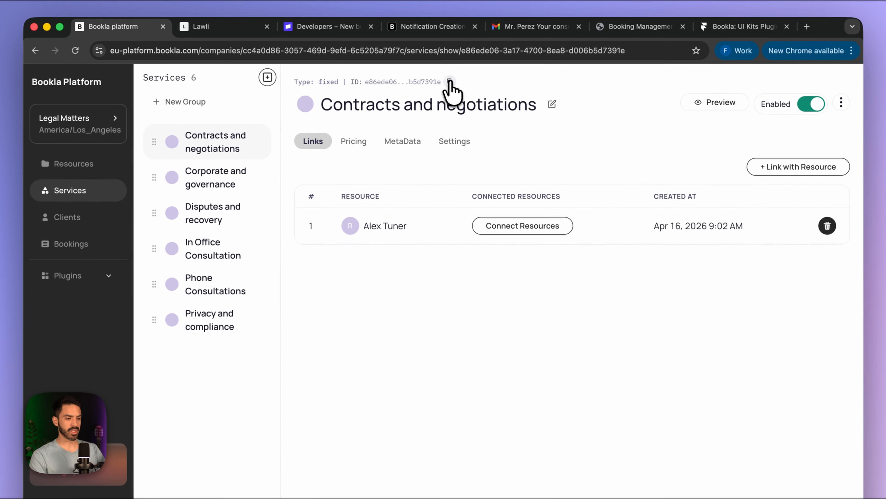
click(449, 81)
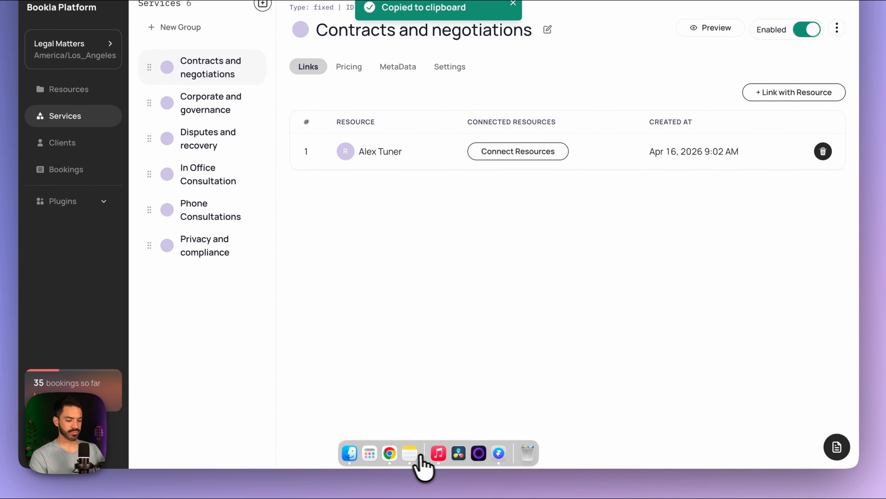
click(497, 454)
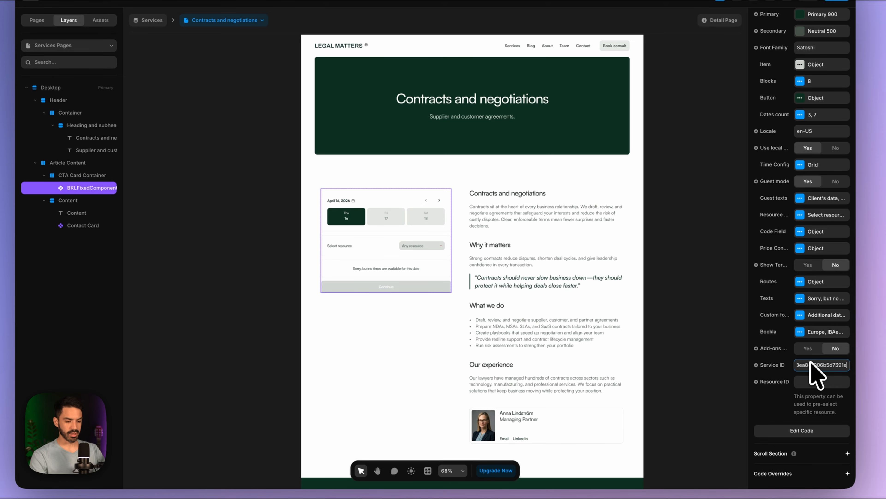
click(773, 403)
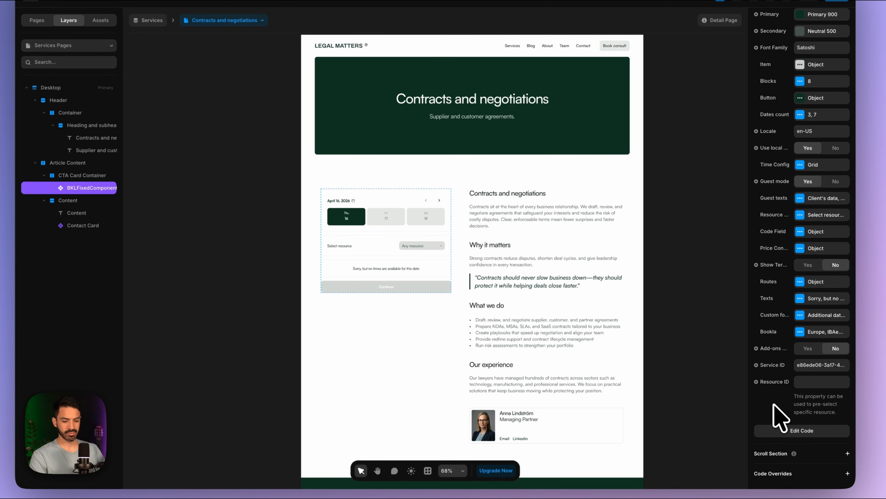
click(788, 63)
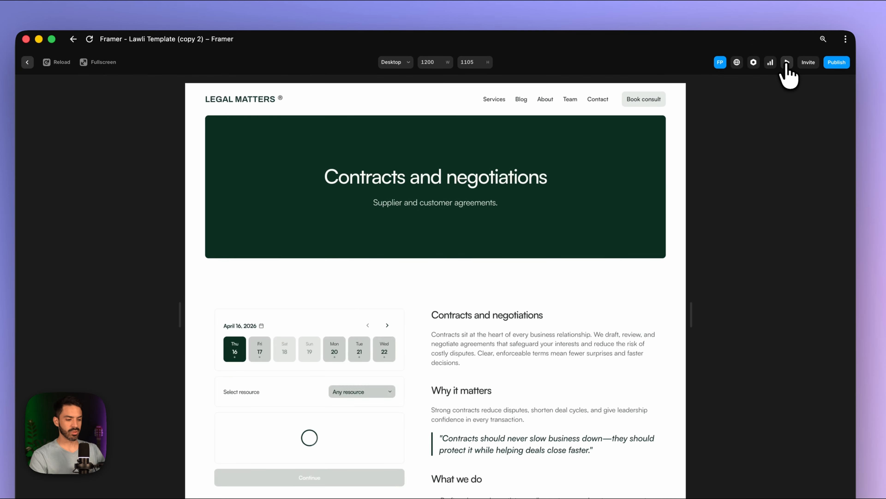
scroll(466, 353, down, 10)
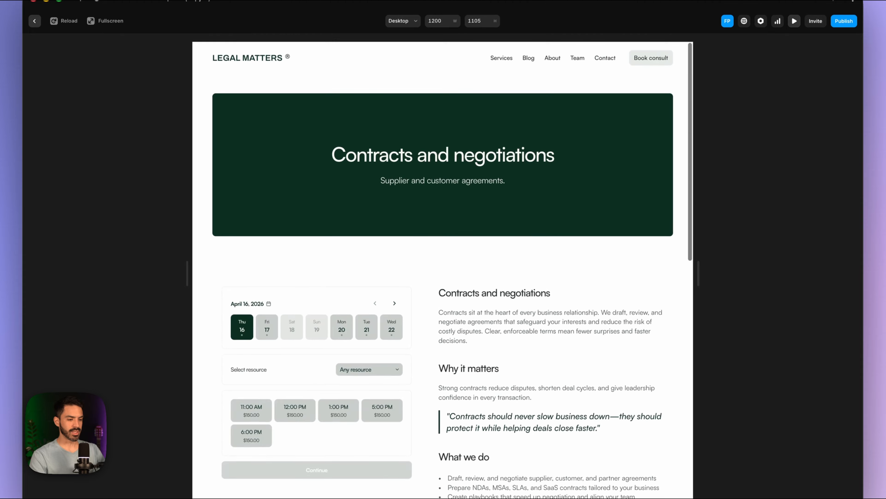
scroll(443, 266, down, 10)
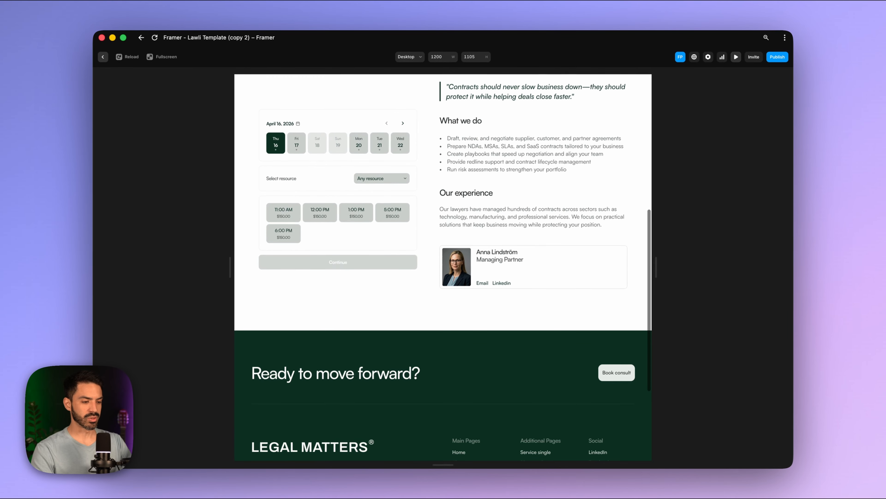
scroll(443, 266, up, 10)
scroll(443, 266, up, 5)
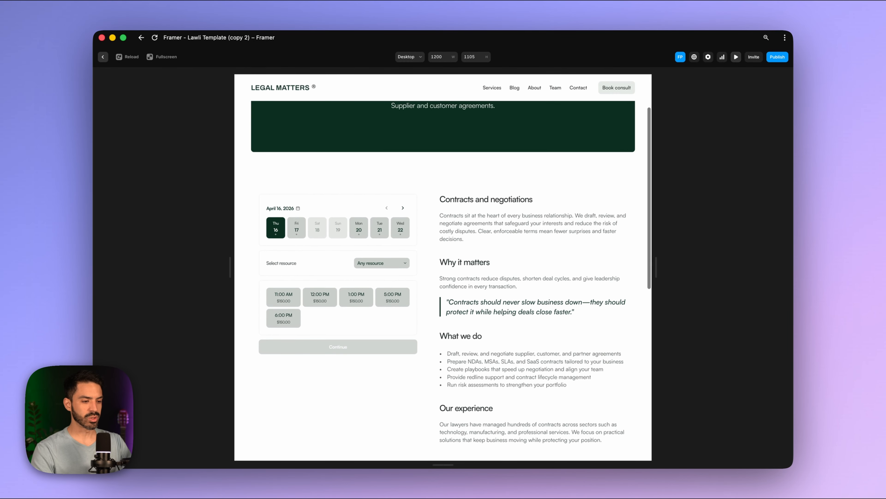
scroll(444, 266, down, 8)
scroll(468, 307, down, 3)
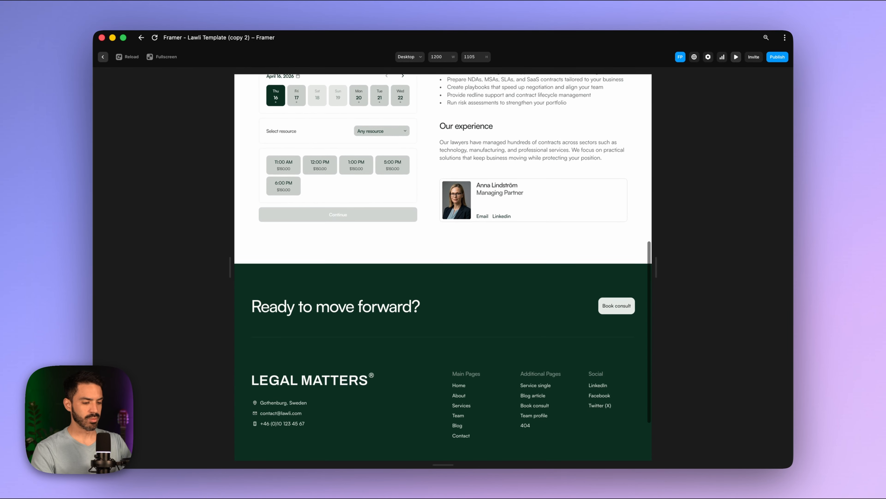
scroll(467, 307, up, 10)
scroll(467, 307, down, 2)
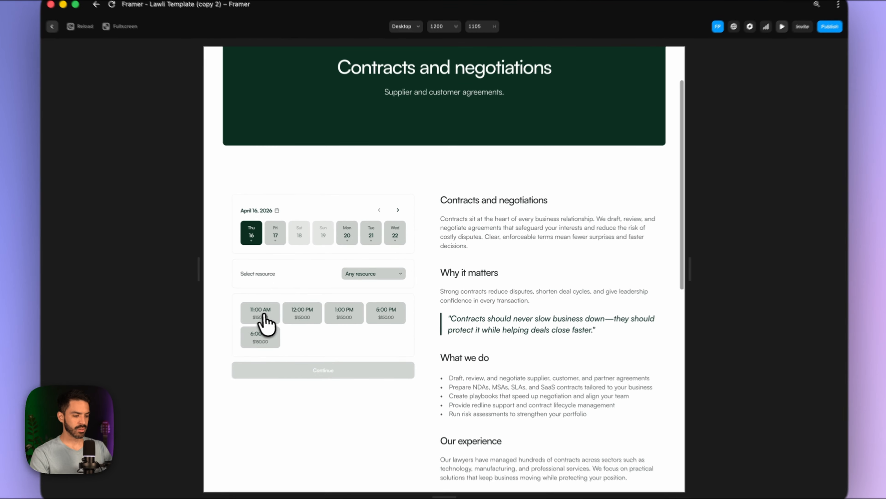
click(283, 305)
click(320, 305)
click(356, 305)
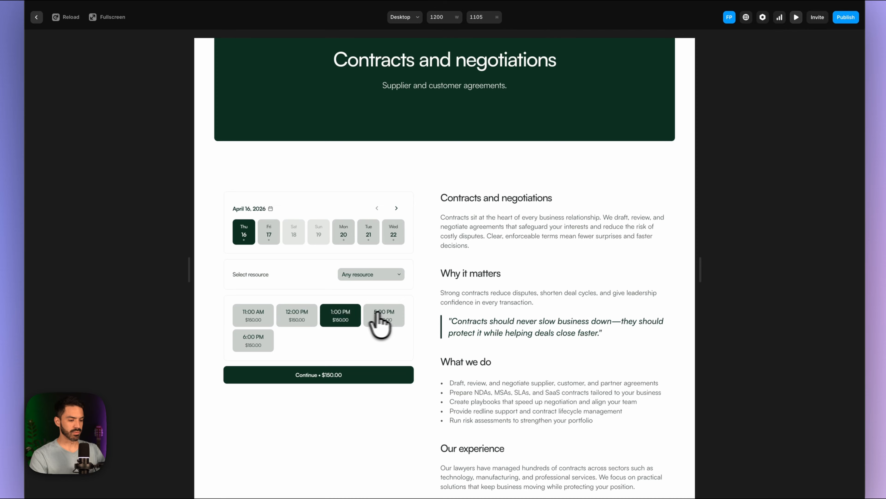
click(380, 317)
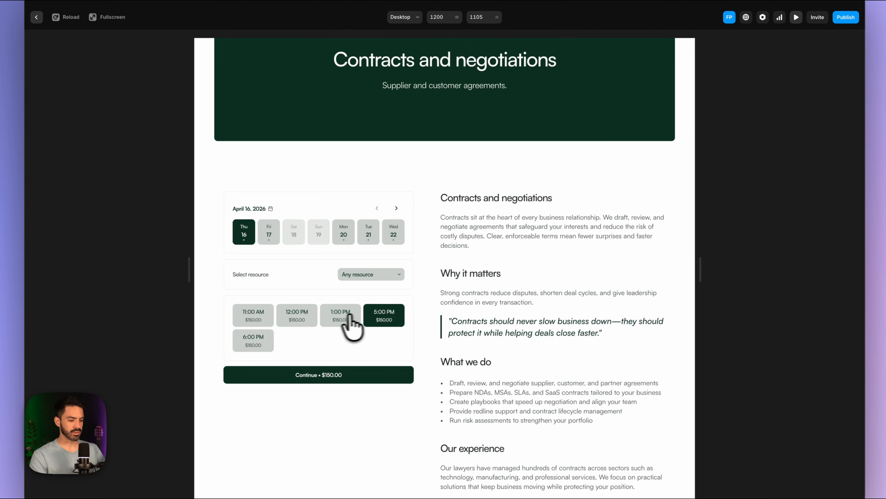
click(346, 318)
click(299, 319)
click(249, 319)
click(295, 318)
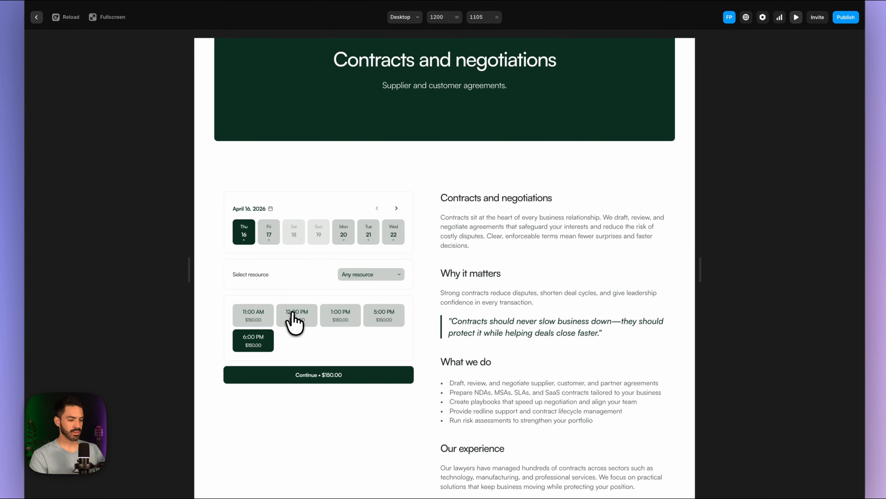
click(796, 17)
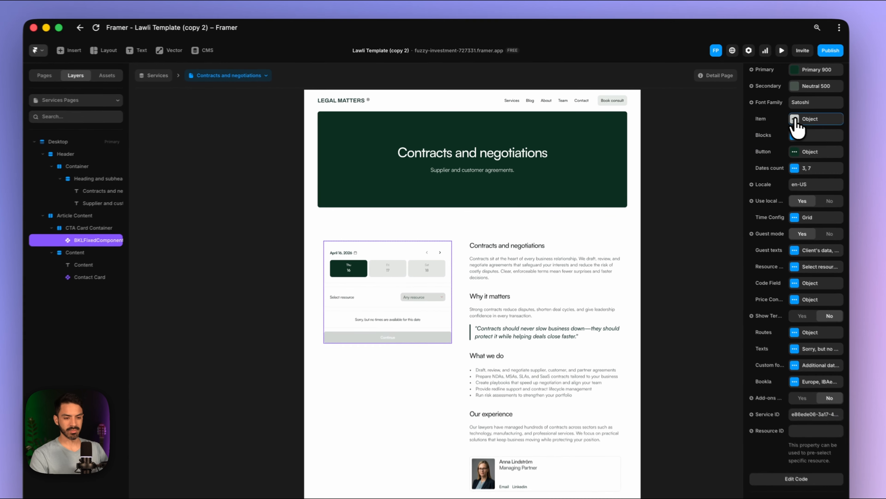
- Change the date items' background colour to Neutral 50
click(750, 115)
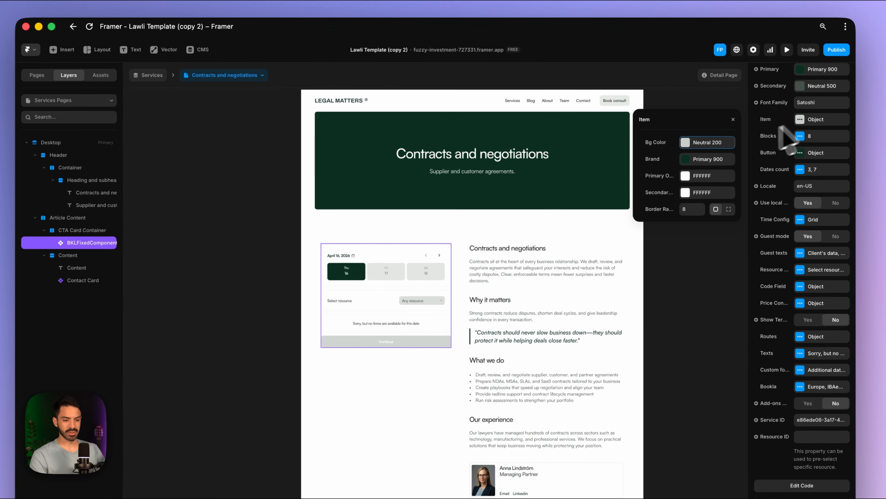
click(695, 142)
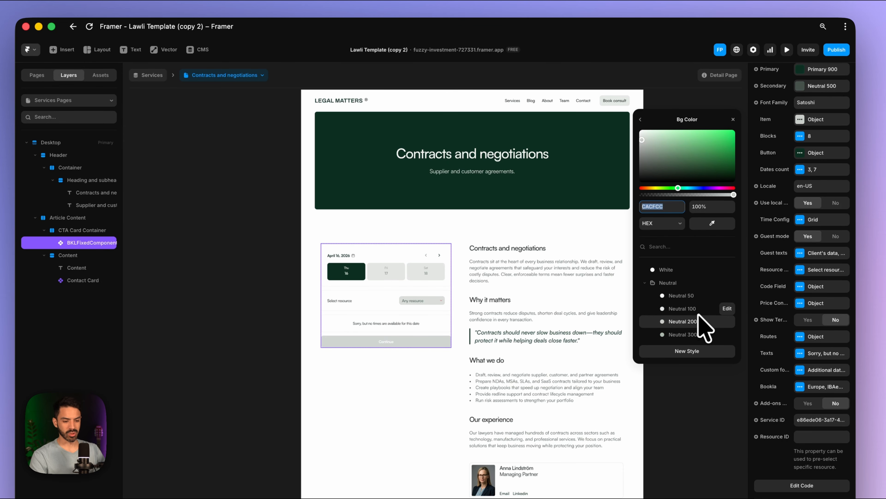
click(684, 308)
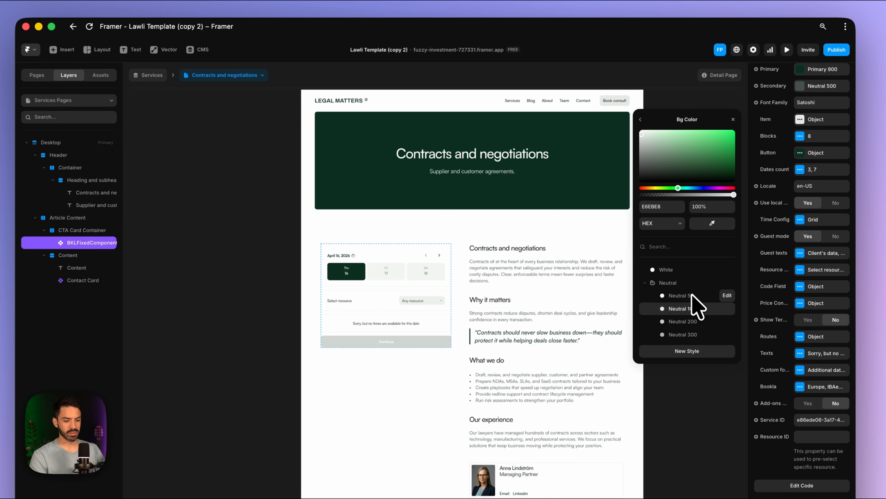
click(692, 296)
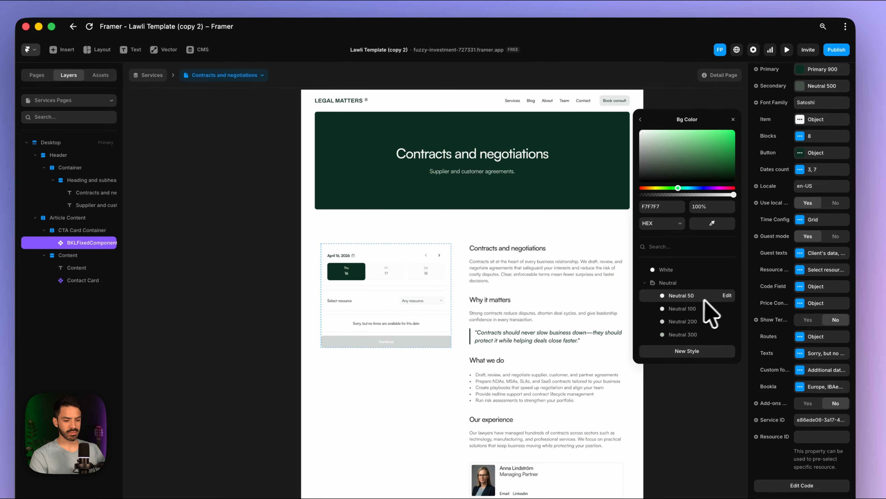
click(759, 261)
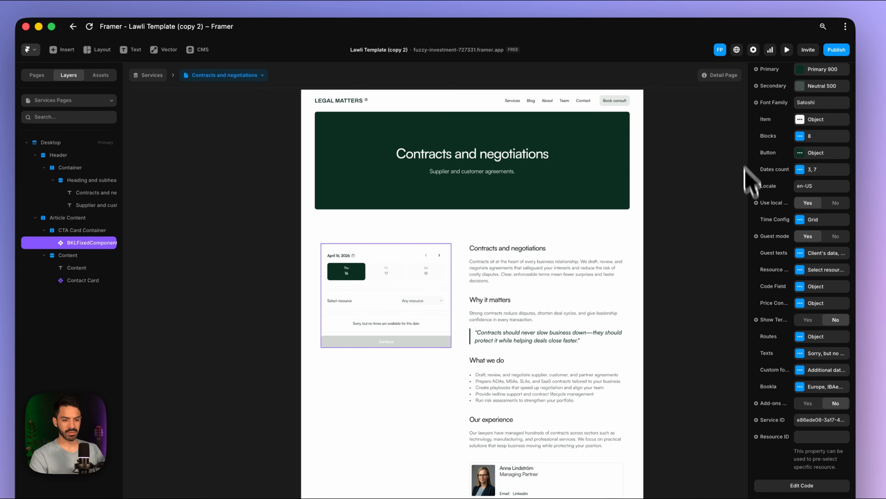
- Preview the page and try calendar days Friday 17, Saturday 18, Monday 20 and Tuesday 21
click(787, 49)
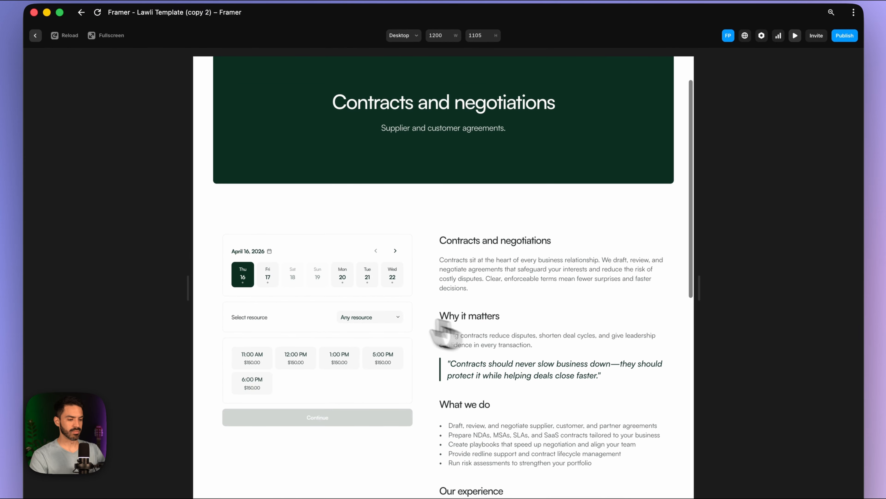
click(270, 283)
click(293, 285)
click(334, 280)
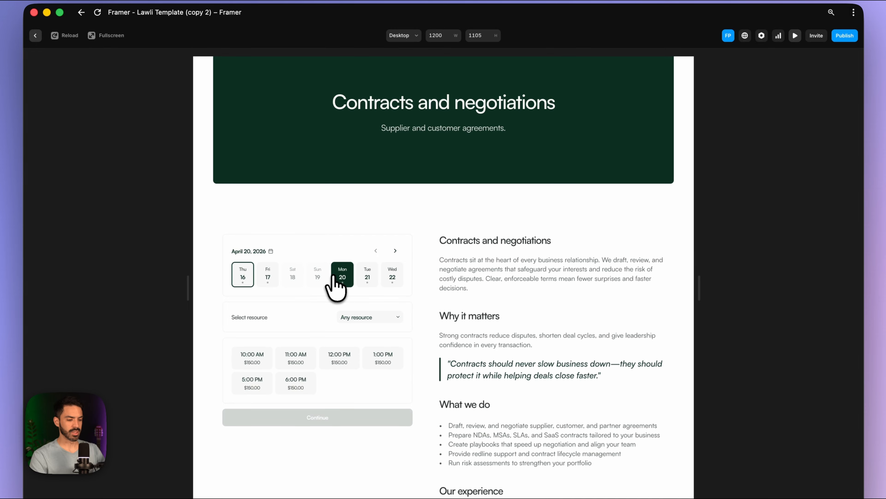
click(366, 280)
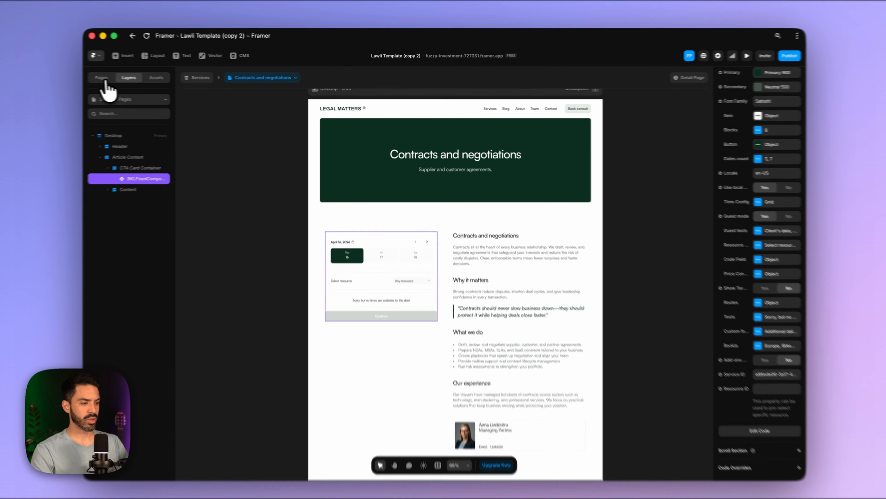
- Open the Services collection in the CMS and look through its entries
click(105, 80)
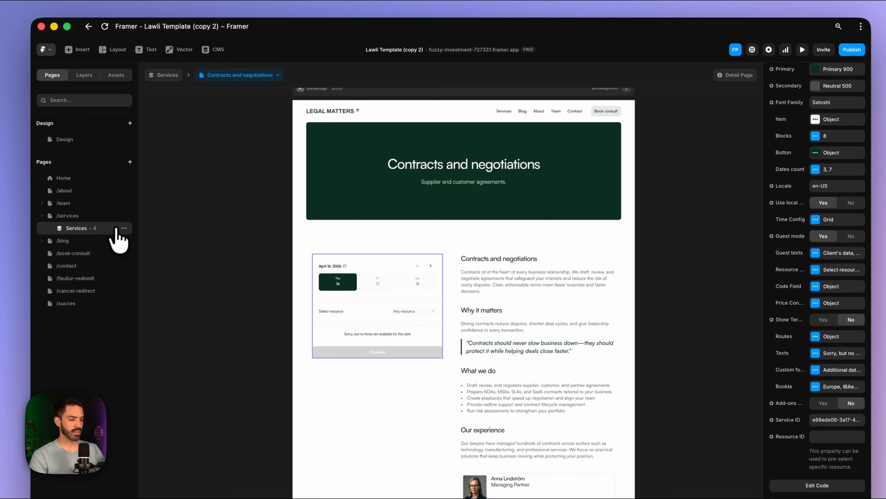
click(124, 228)
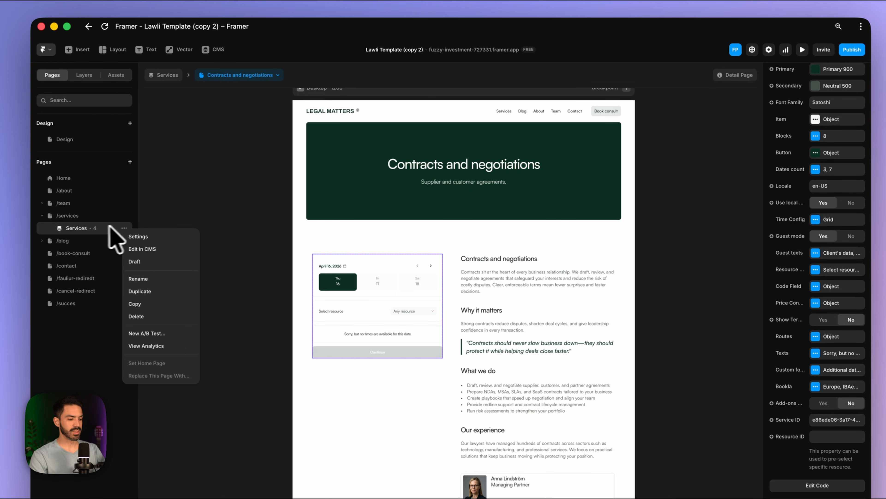
click(153, 254)
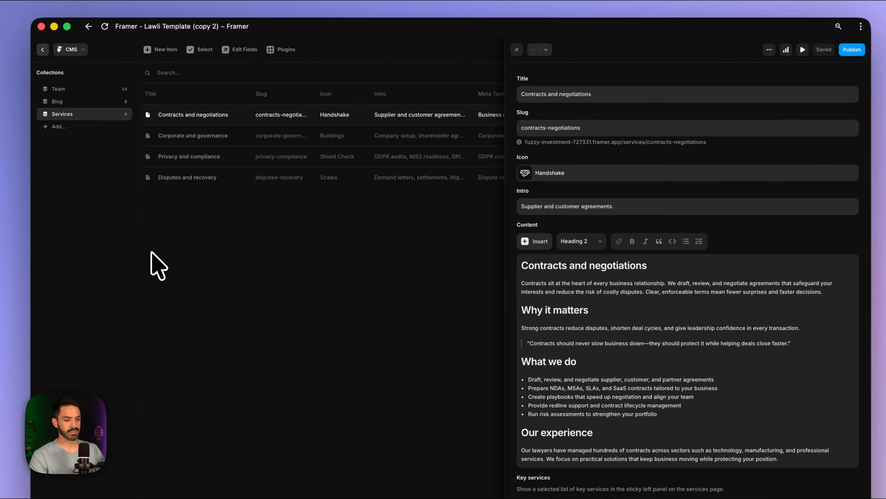
scroll(593, 314, down, 10)
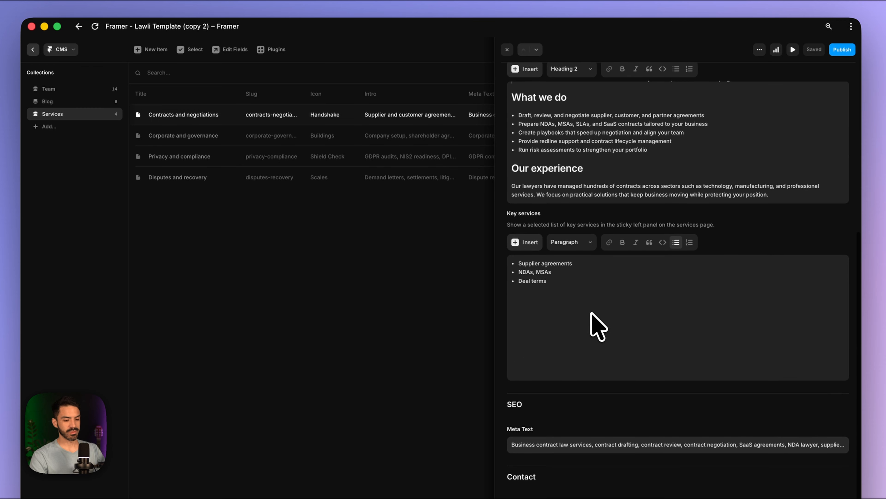
scroll(593, 327, up, 10)
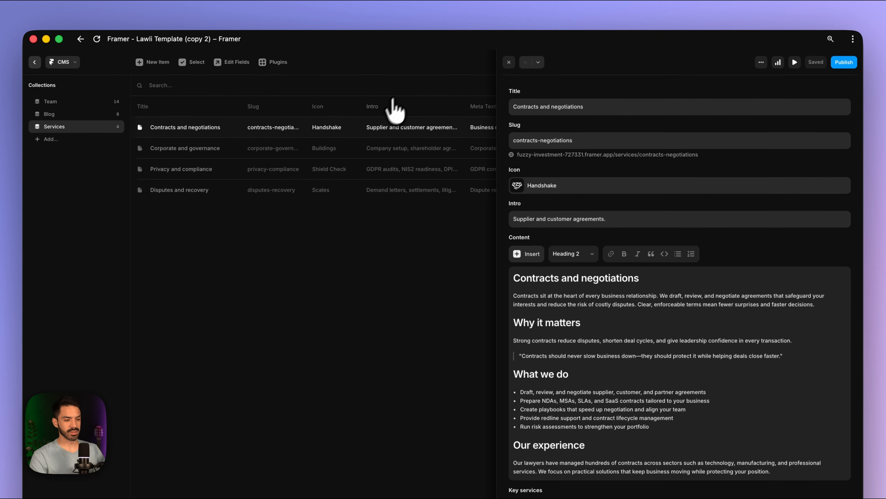
click(360, 148)
click(349, 169)
click(350, 191)
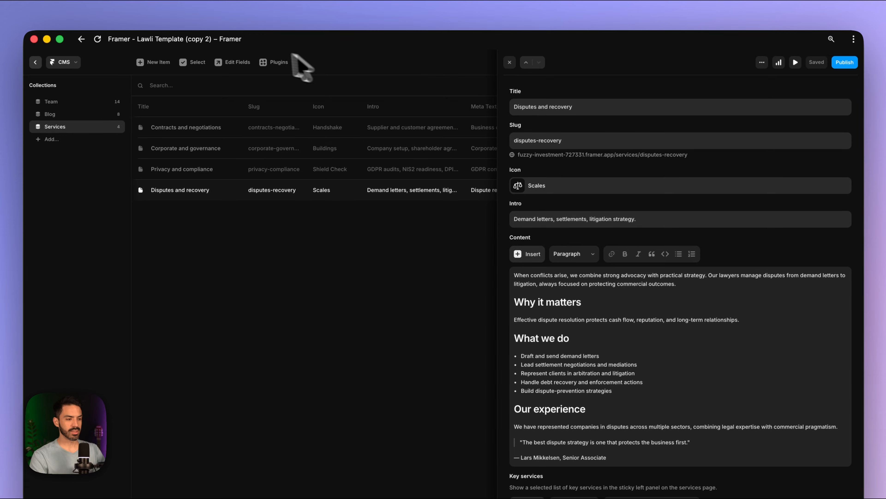
- Add a plain text field named 'Bookla Service ID' to the Services collection
click(237, 63)
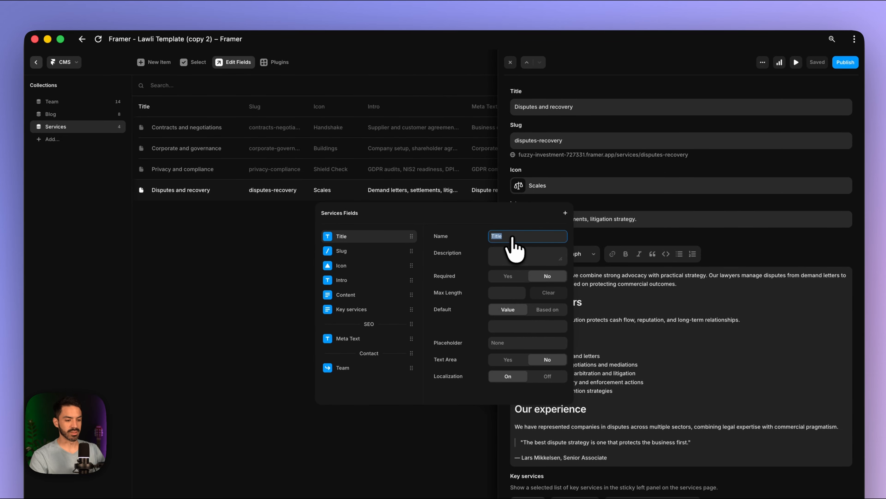
click(566, 213)
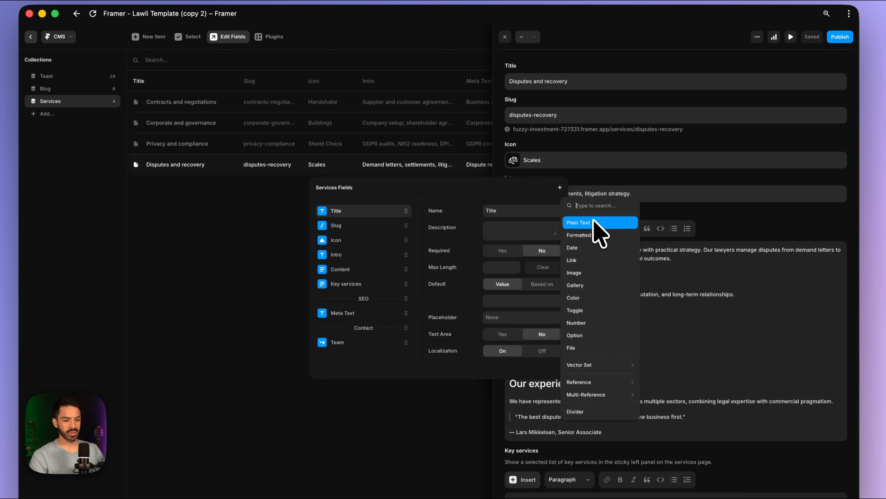
click(594, 222)
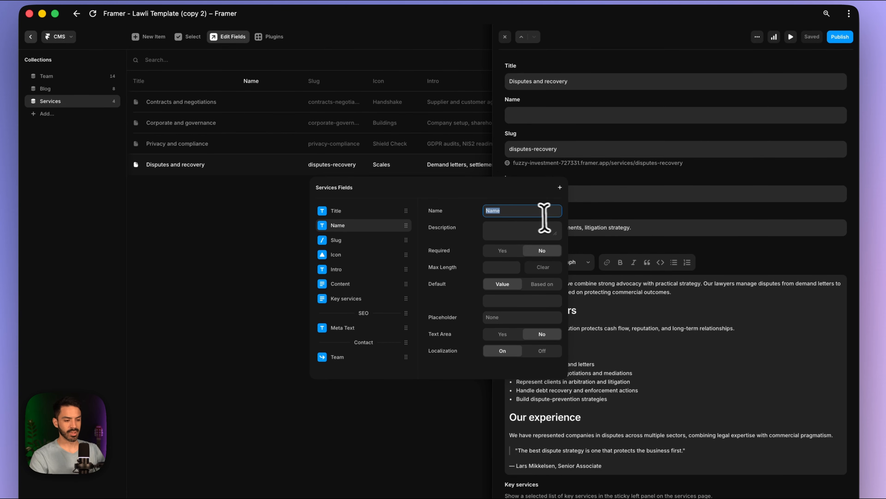
text(Boo)
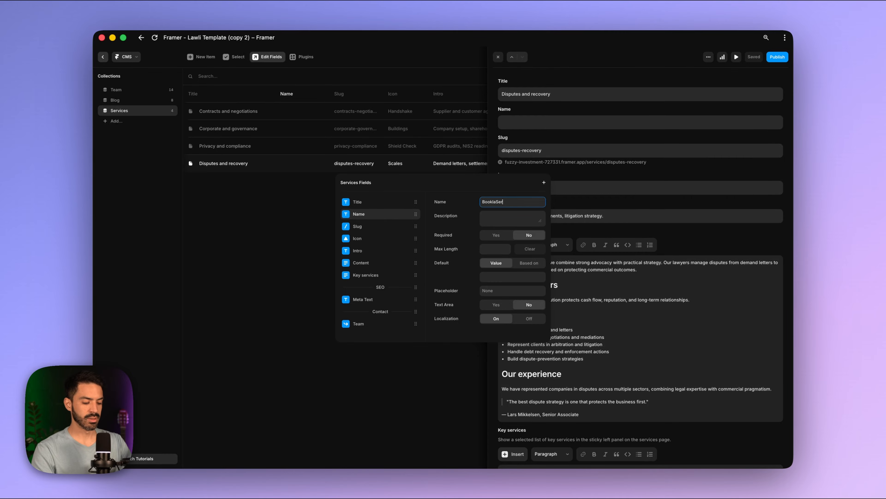
text(kla Service ID)
key(Return)
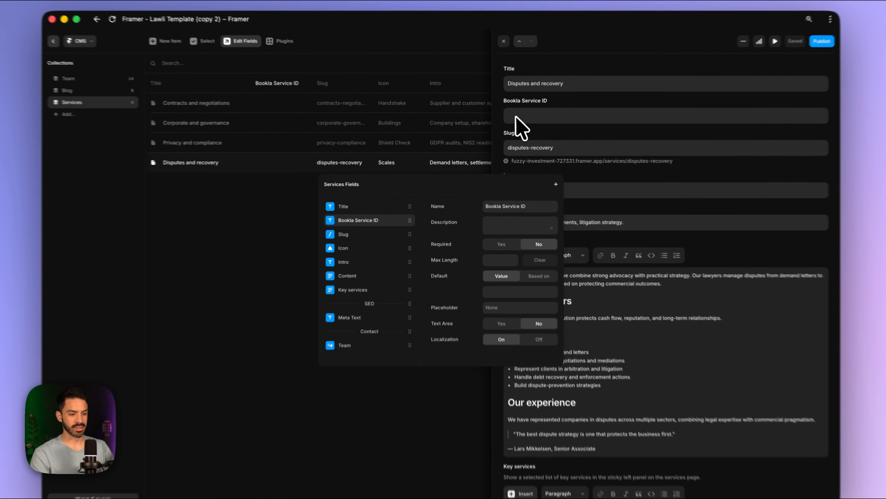
click(519, 123)
click(551, 123)
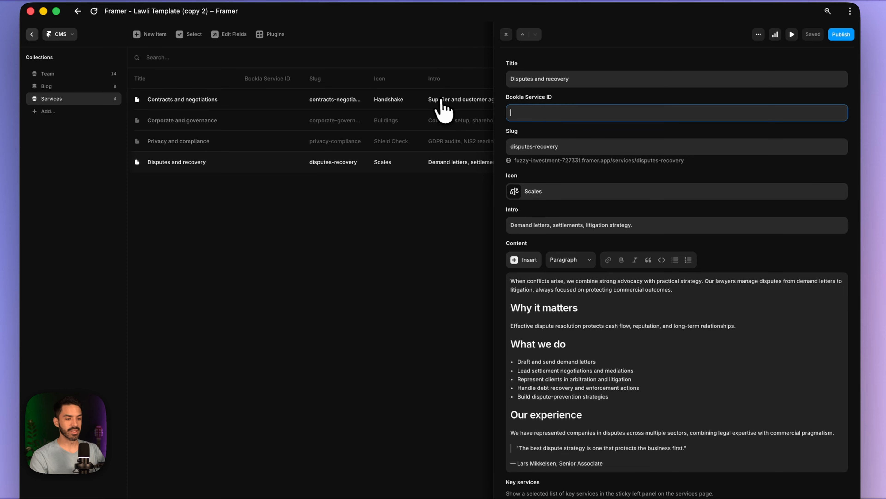
- Open the Contracts and negotiations, then Corporate and governance entries in the Services CMS
click(440, 101)
click(550, 117)
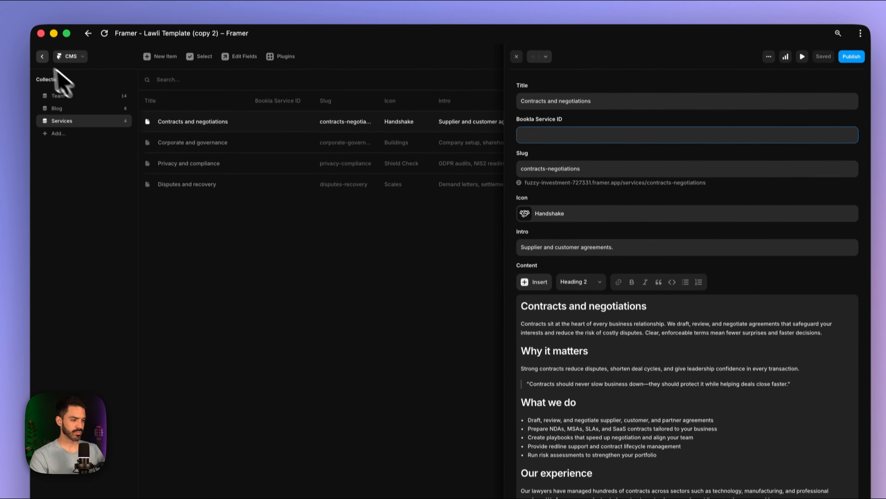
click(42, 58)
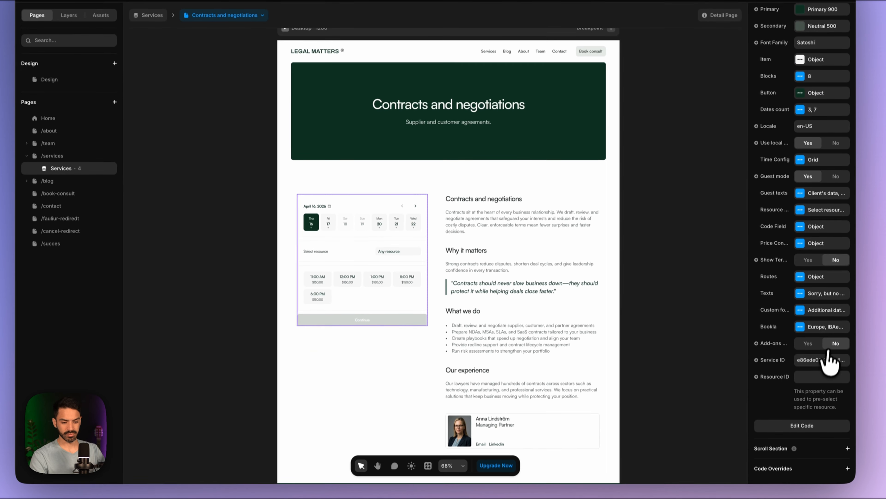
click(841, 433)
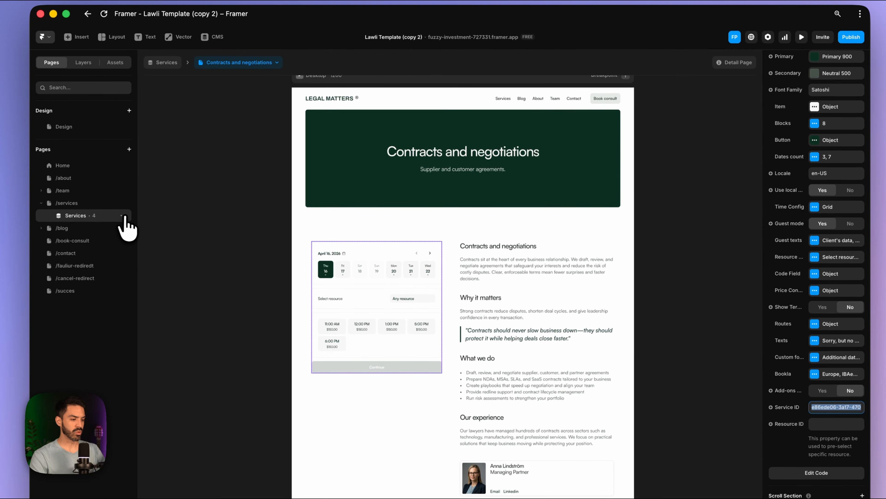
click(109, 165)
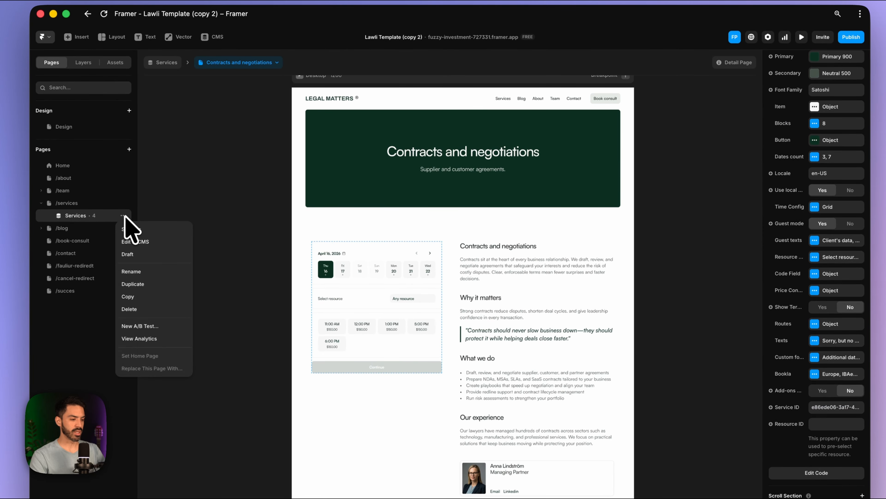
click(132, 241)
click(603, 114)
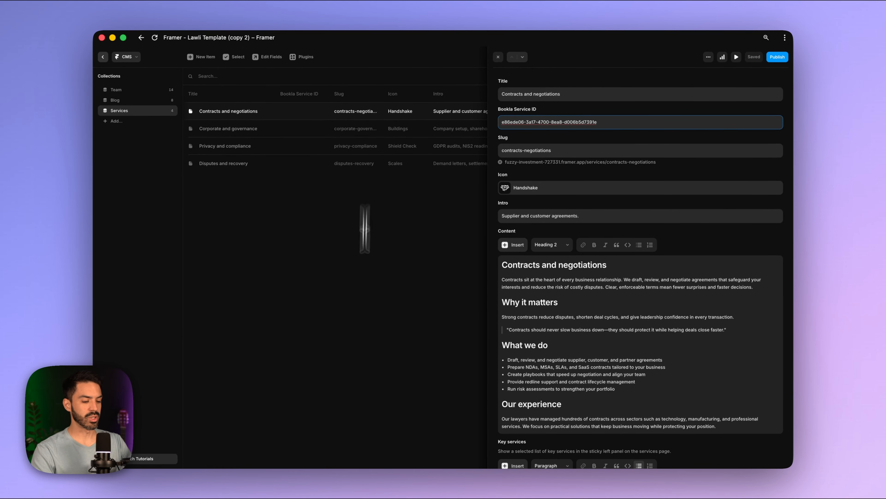
click(294, 130)
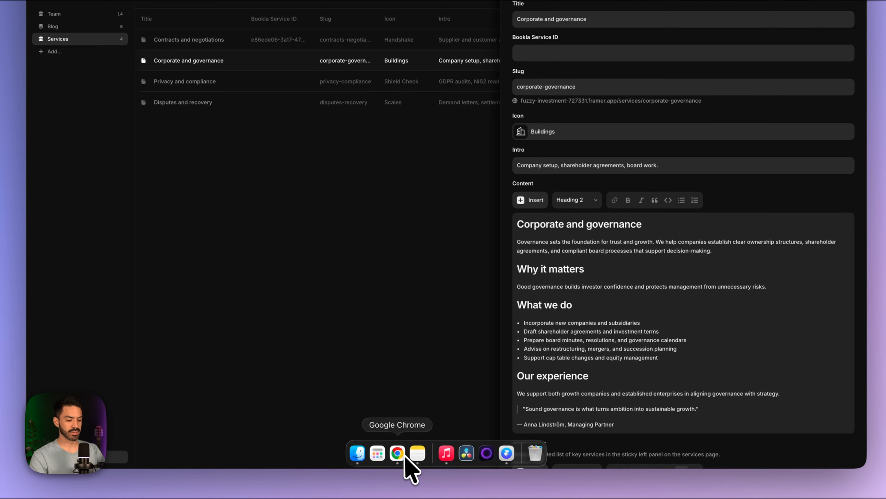
- Copy the Corporate and governance service ID from Bookla Platform for its CMS entry
click(400, 455)
click(227, 189)
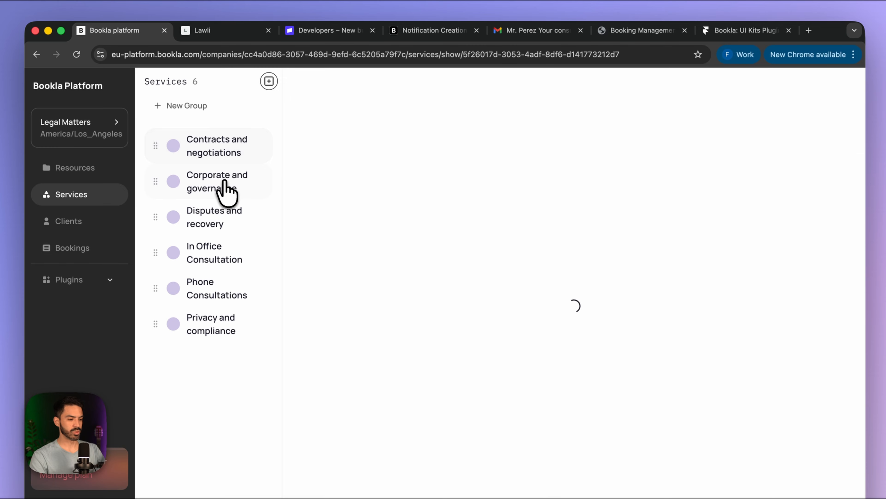
click(446, 79)
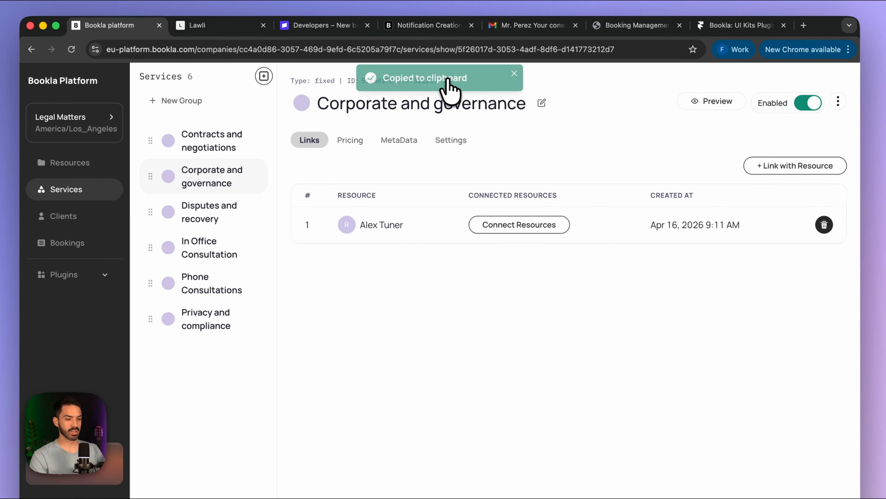
click(502, 458)
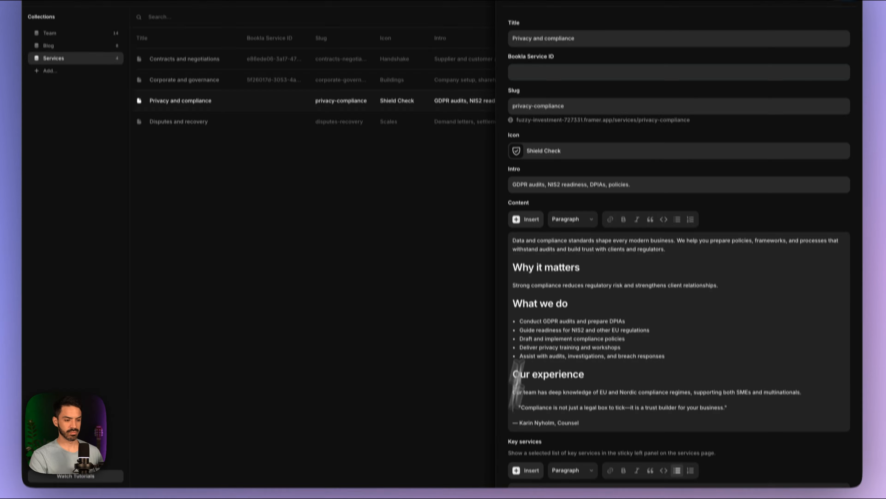
click(224, 128)
- Paste the Disputes and recovery service ID from Bookla into its entry's Bookla Service ID field
click(405, 460)
click(243, 187)
click(450, 72)
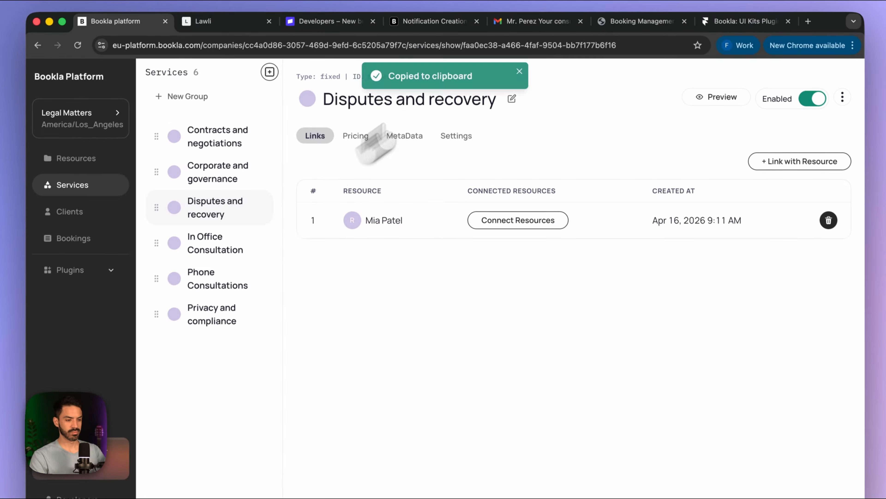
click(497, 461)
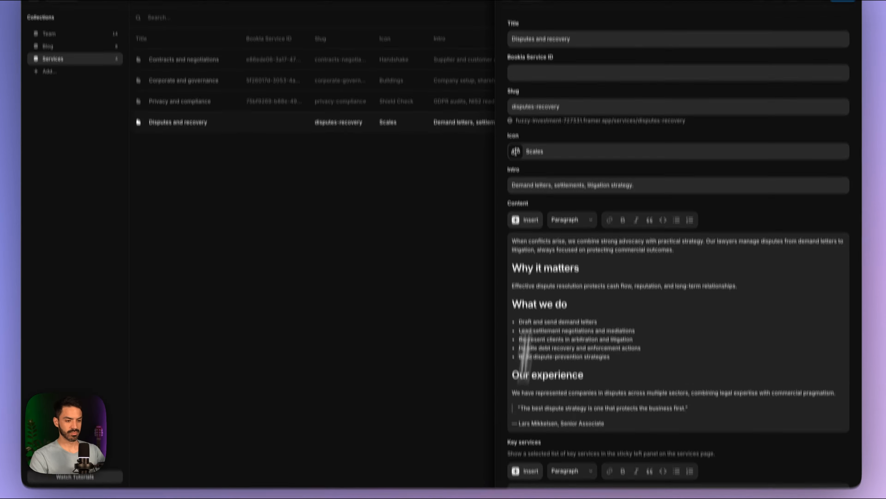
click(687, 138)
key(super+v)
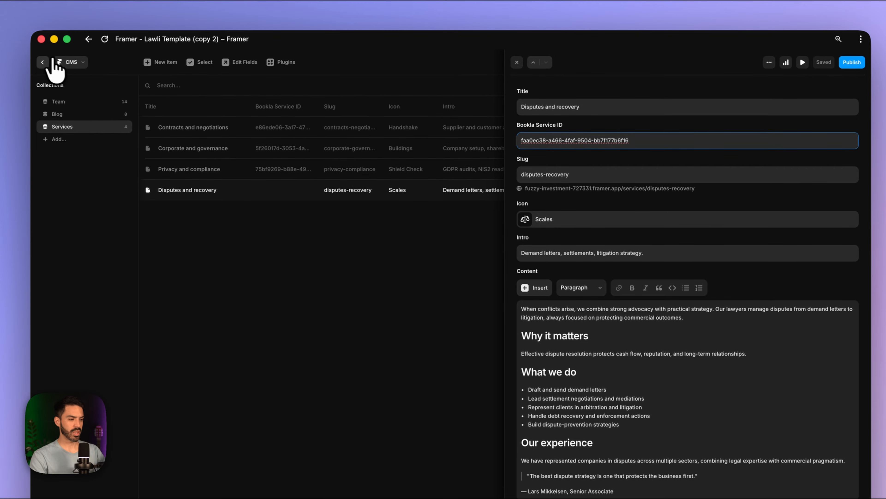
click(43, 62)
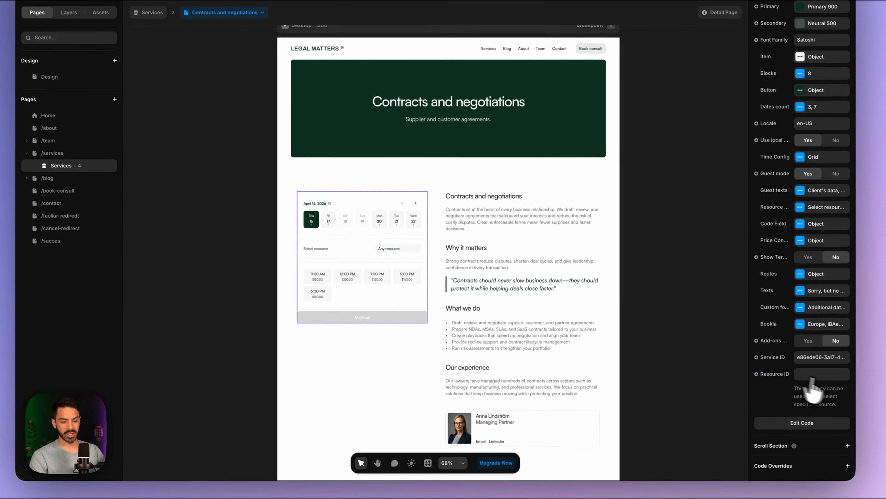
- Bind the booking component's Service ID to the CMS Bookla Service ID field
click(778, 356)
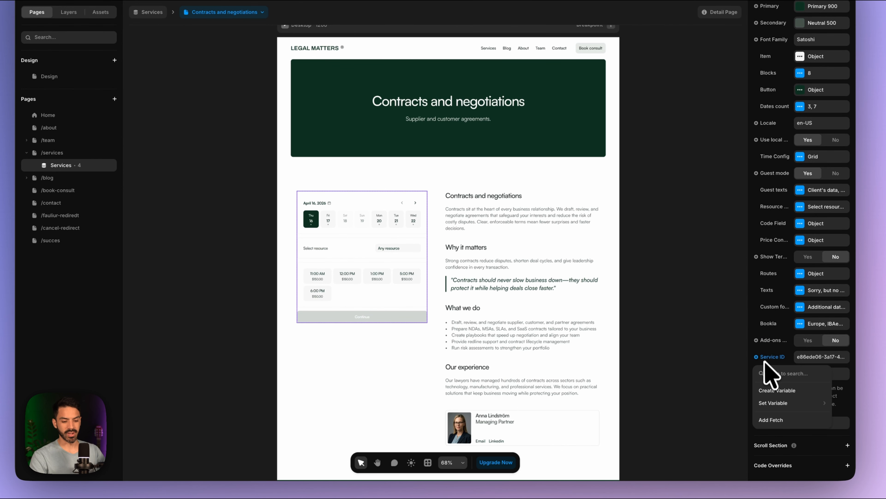
mouse_move(773, 400)
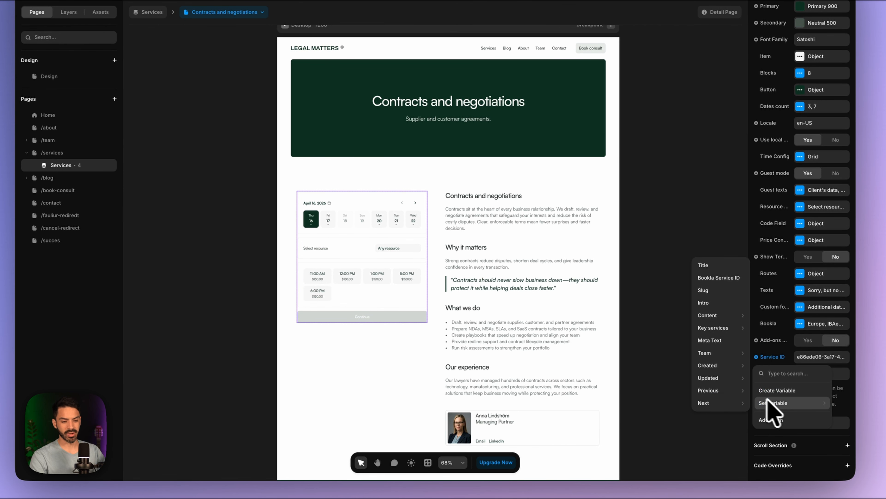
click(713, 279)
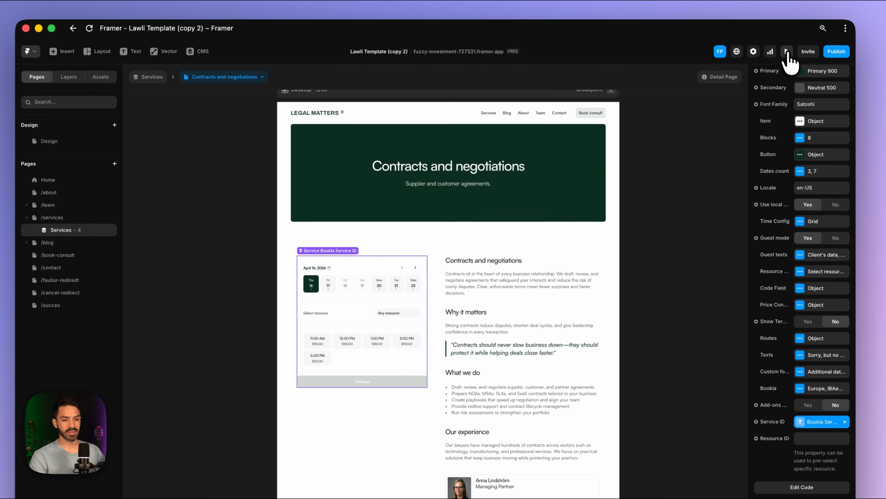
click(785, 52)
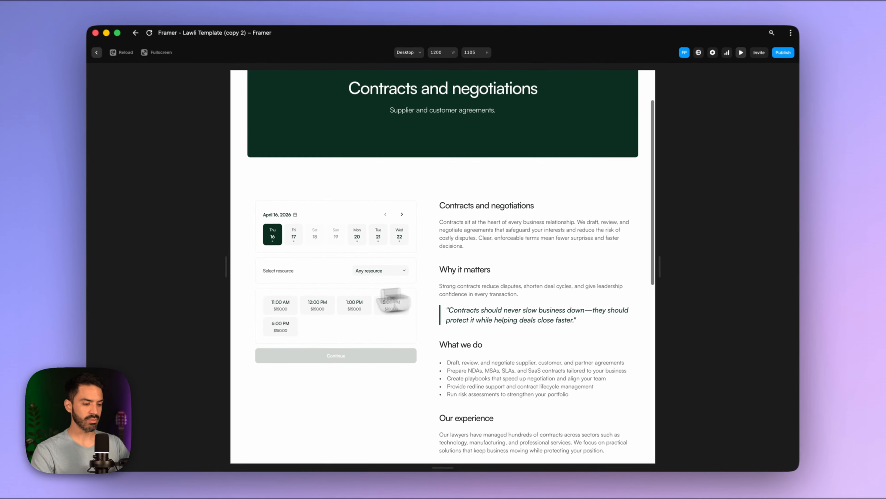
- Pick 11:00 AM on Contracts, then try 11:00 AM, 12:00 PM and 1:00 PM on Privacy and compliance
click(248, 350)
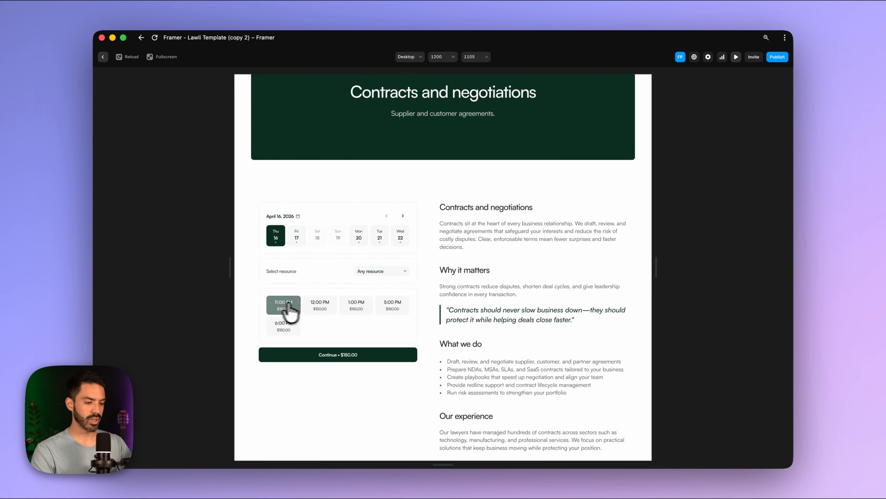
scroll(318, 304, up, 3)
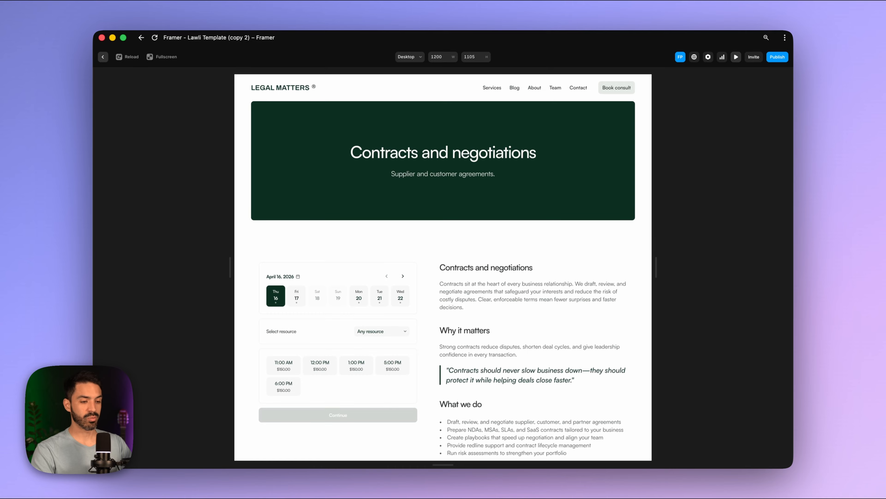
click(495, 88)
scroll(456, 333, down, 5)
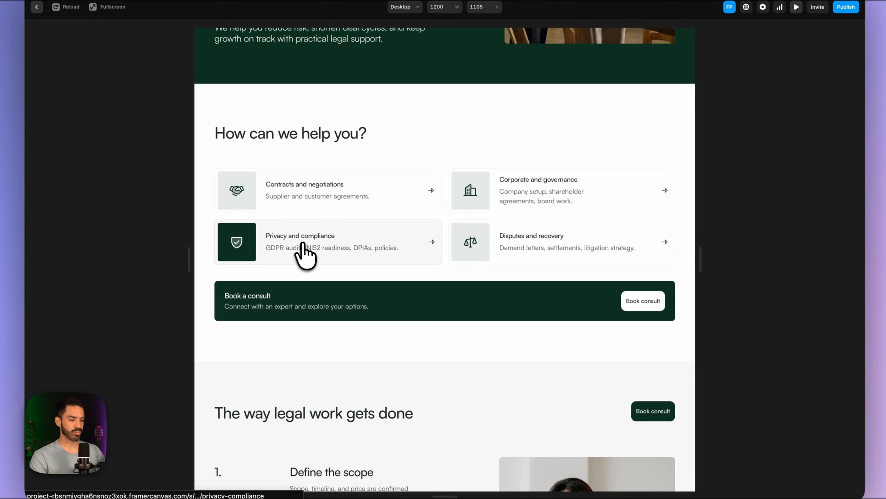
click(284, 243)
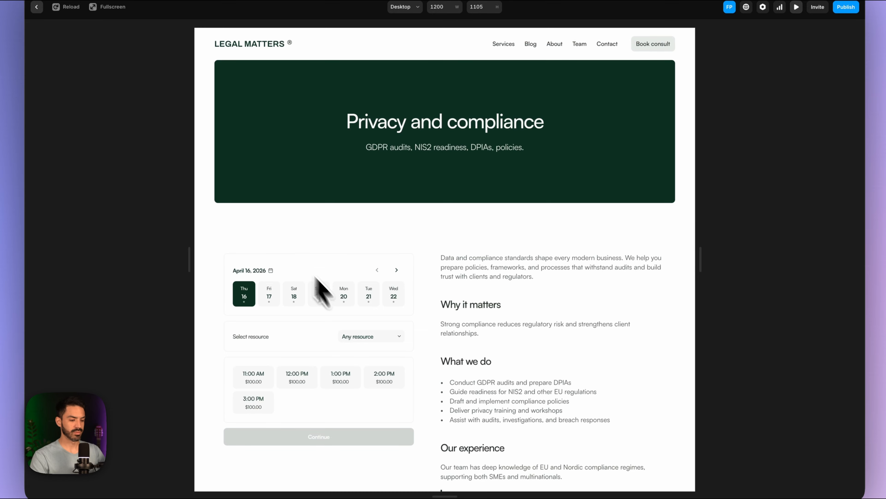
scroll(343, 314, down, 3)
click(272, 317)
click(295, 325)
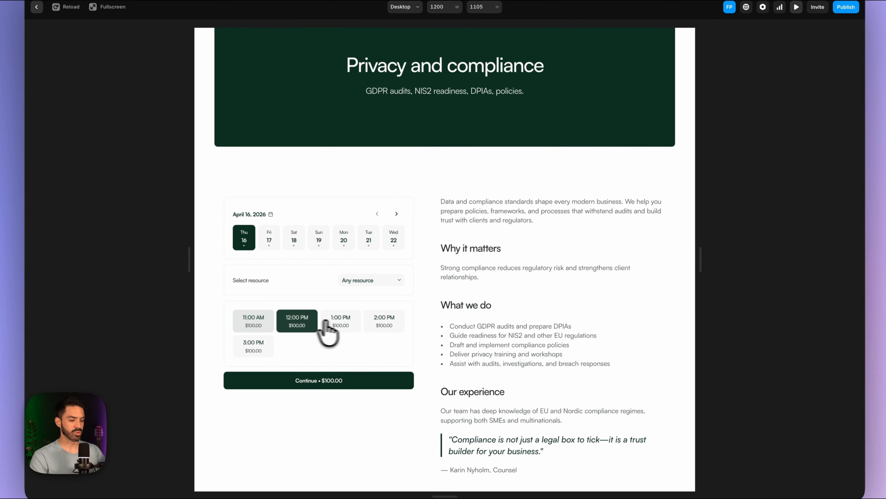
click(353, 325)
- Go back to the Contracts and negotiations page and pick the 6:00 PM slot
scroll(380, 333, up, 3)
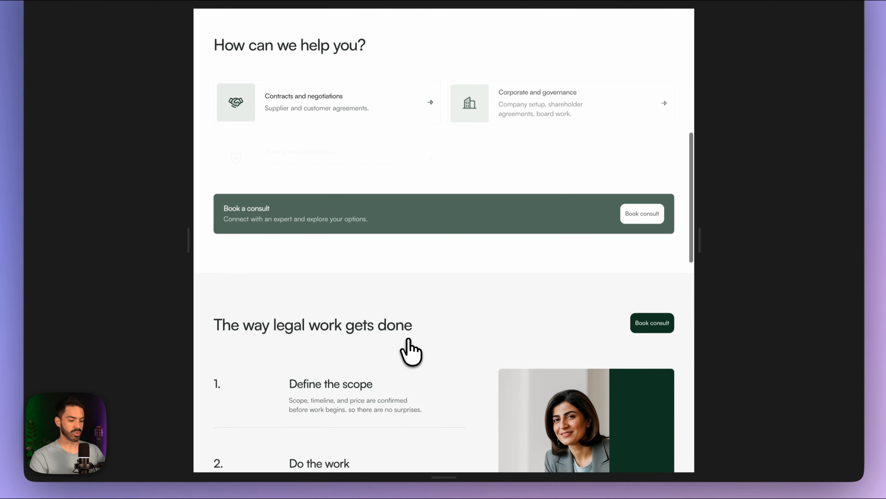
scroll(411, 351, down, 5)
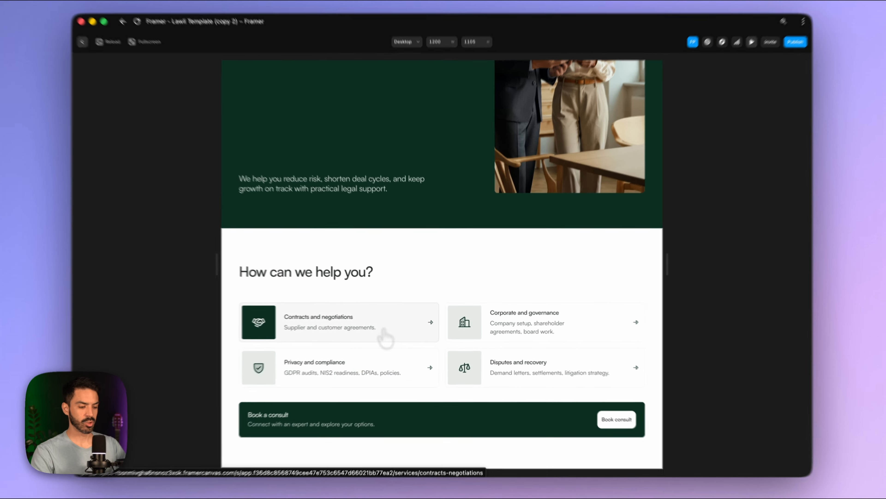
click(389, 336)
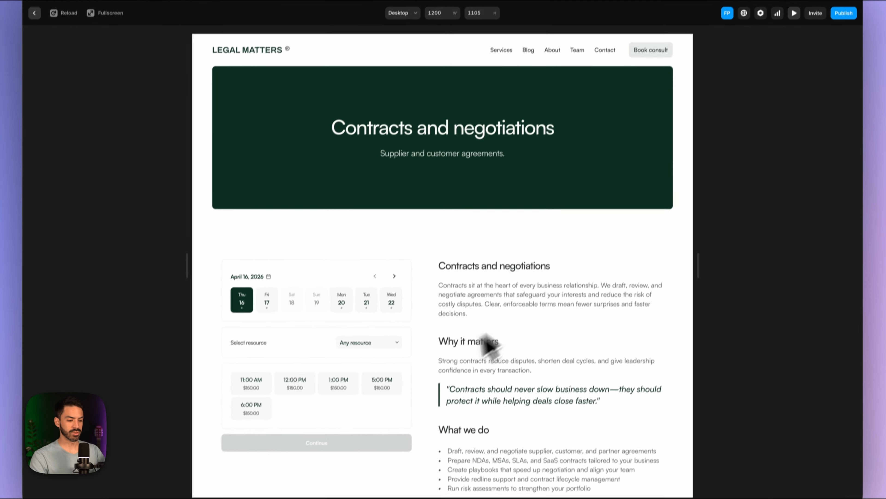
scroll(446, 356, down, 1)
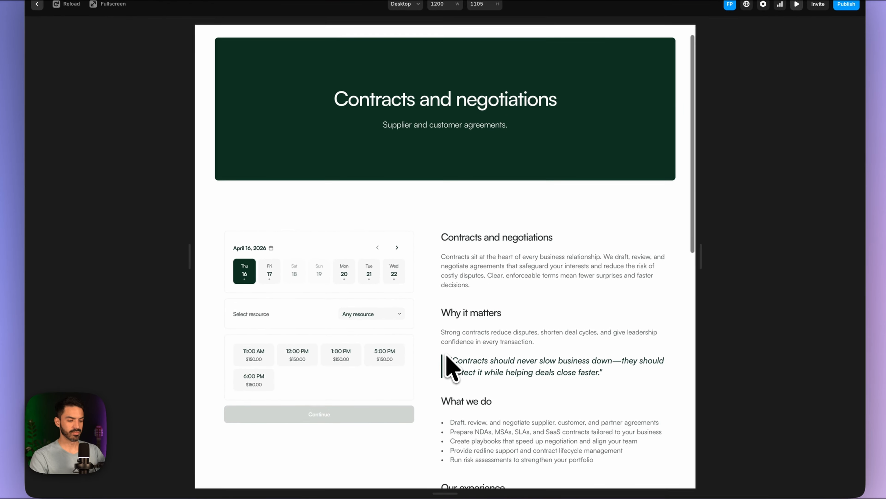
click(259, 384)
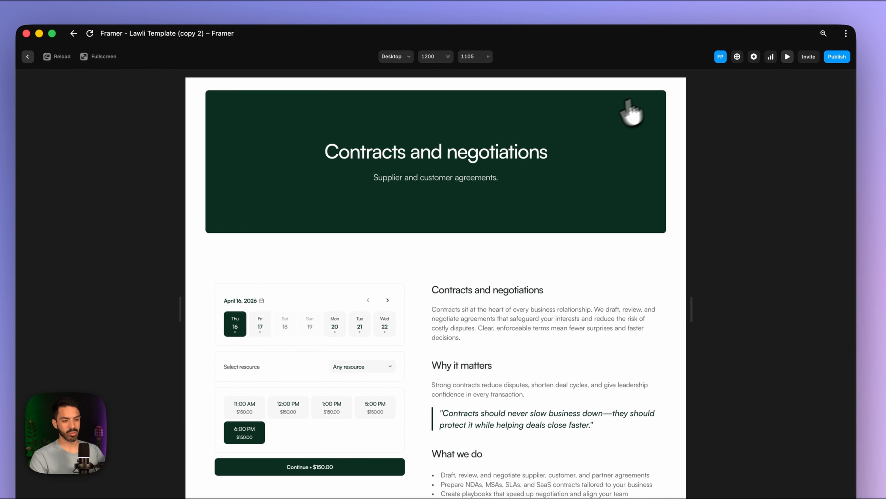
scroll(616, 59, up, 1)
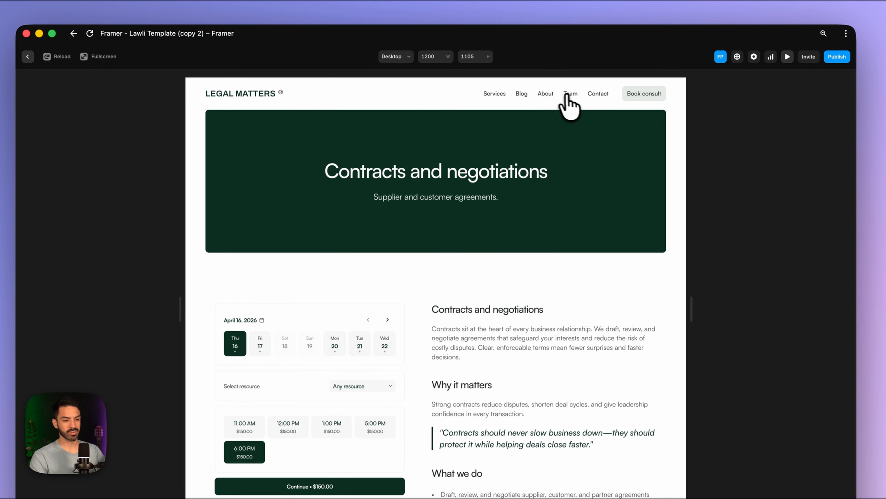
- Reopen Privacy and compliance, pick 11:00 AM then 3:00 PM, and close the preview
click(500, 93)
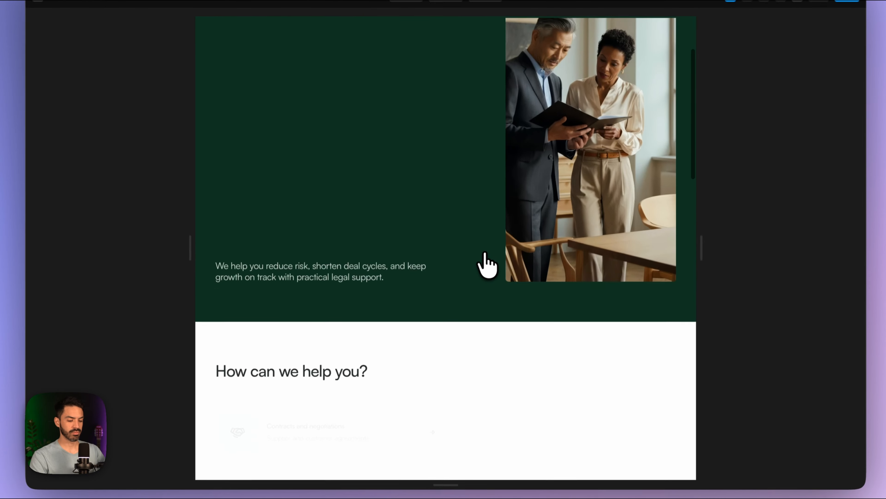
scroll(486, 262, down, 5)
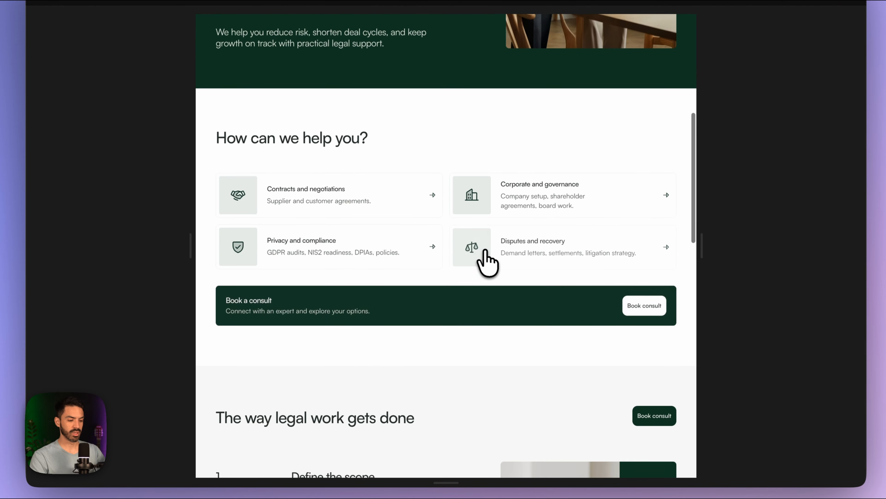
click(375, 258)
scroll(428, 298, down, 1)
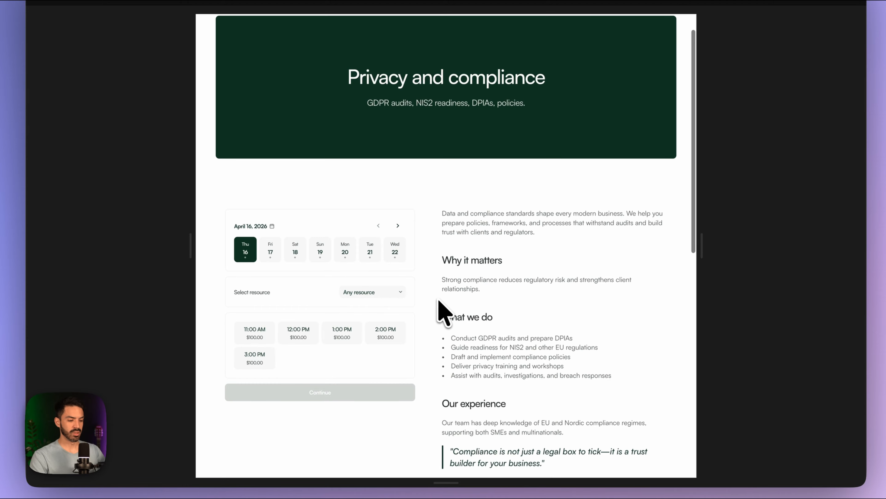
click(246, 345)
click(257, 365)
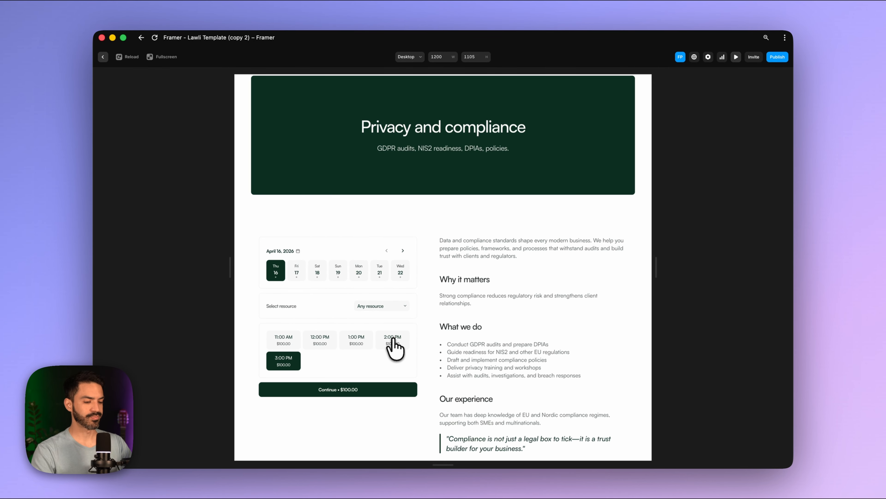
scroll(391, 347, down, 6)
scroll(391, 348, up, 4)
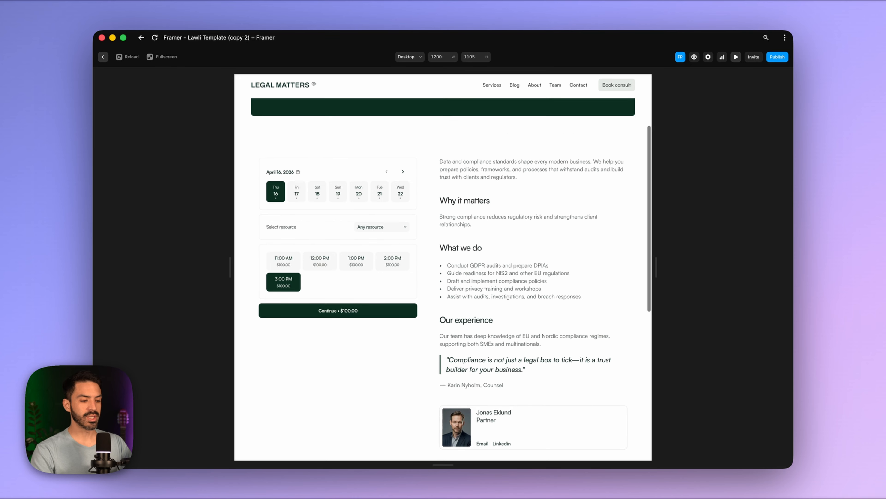
scroll(418, 344, up, 3)
scroll(418, 344, down, 10)
scroll(418, 344, up, 12)
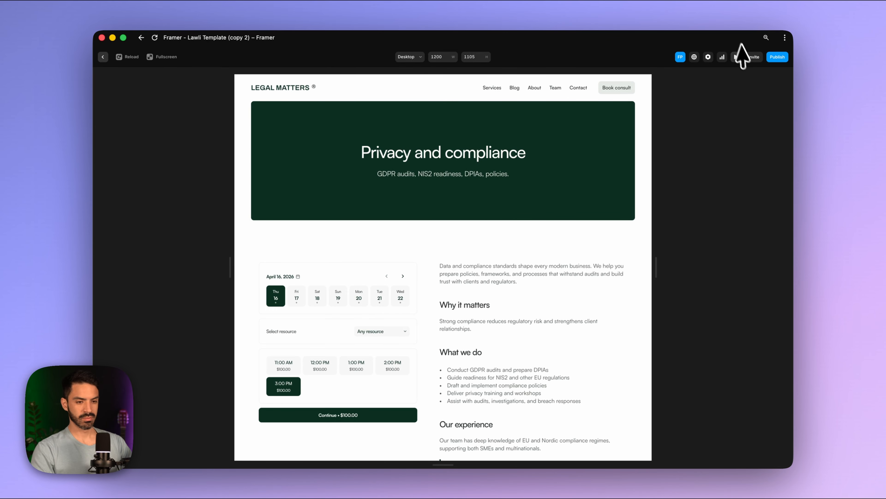
click(737, 56)
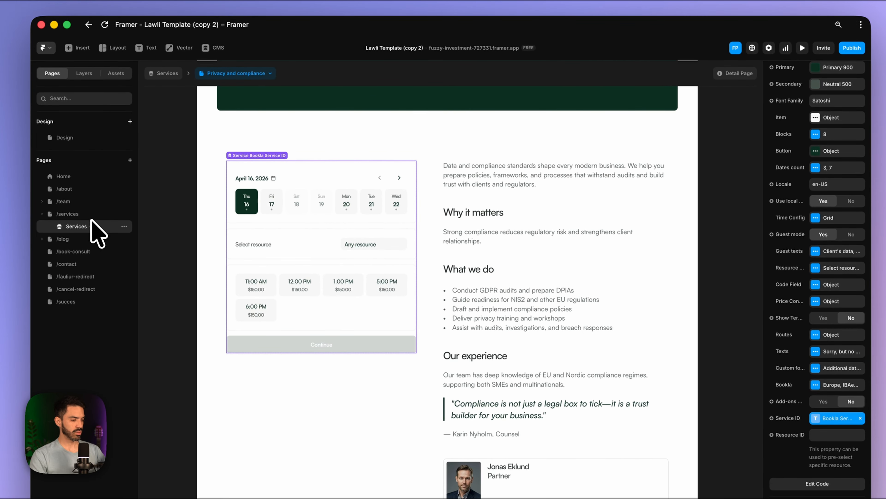
- Widen the office photo's group to about 41% and make the photo's height fill it
click(77, 251)
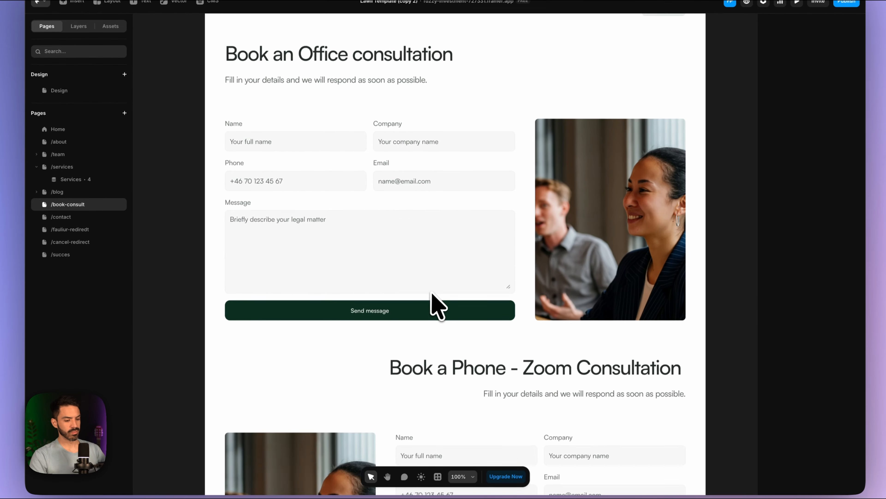
scroll(432, 293, down, 5)
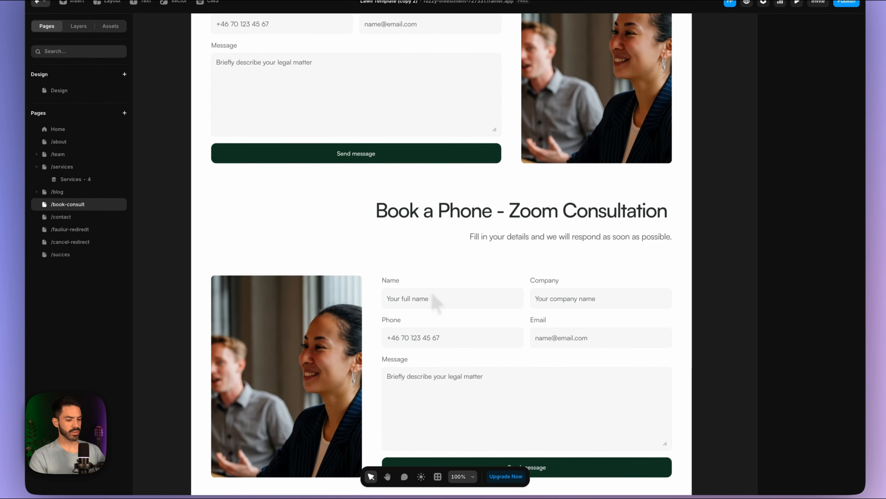
scroll(433, 293, down, 5)
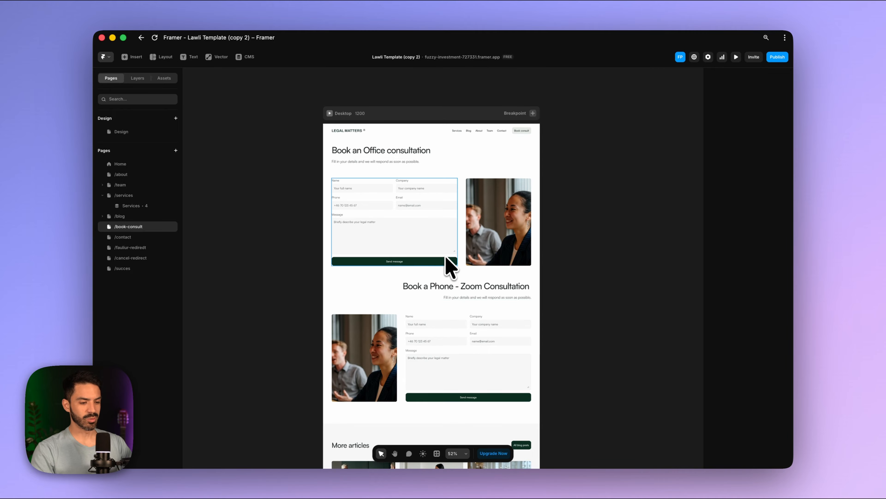
scroll(446, 256, right, 1)
scroll(455, 230, up, 5)
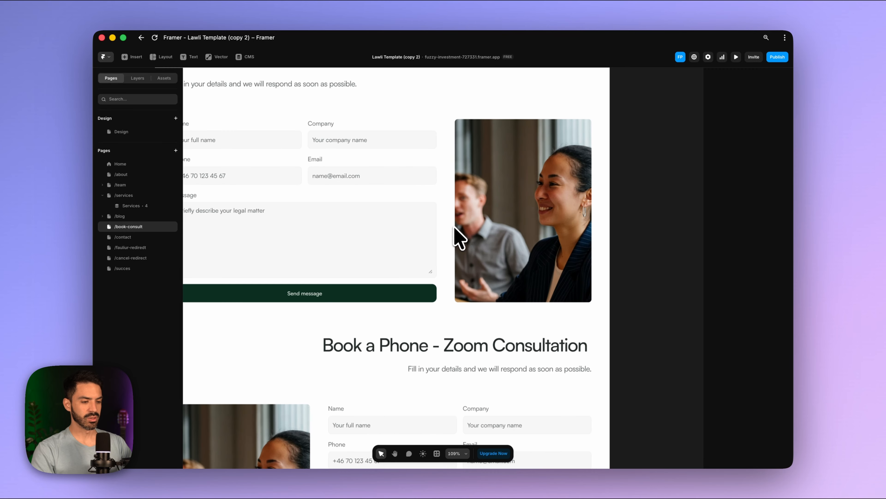
scroll(455, 227, down, 4)
scroll(469, 225, up, 5)
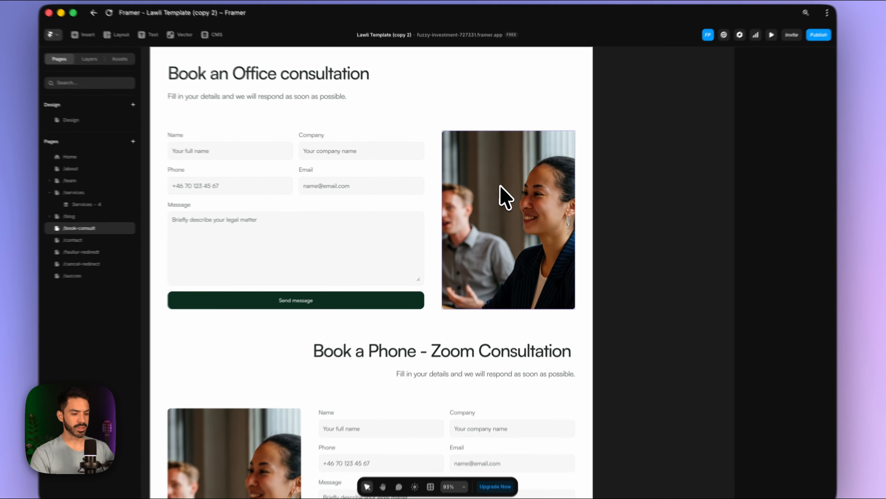
click(506, 197)
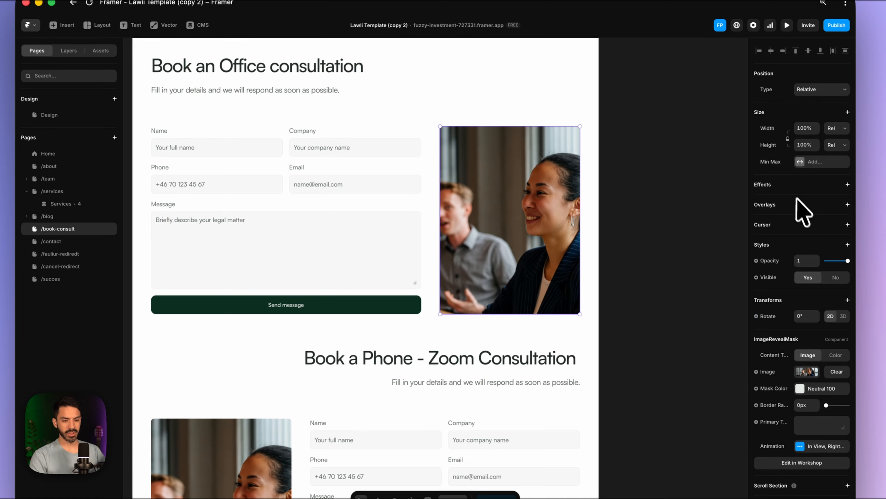
click(788, 137)
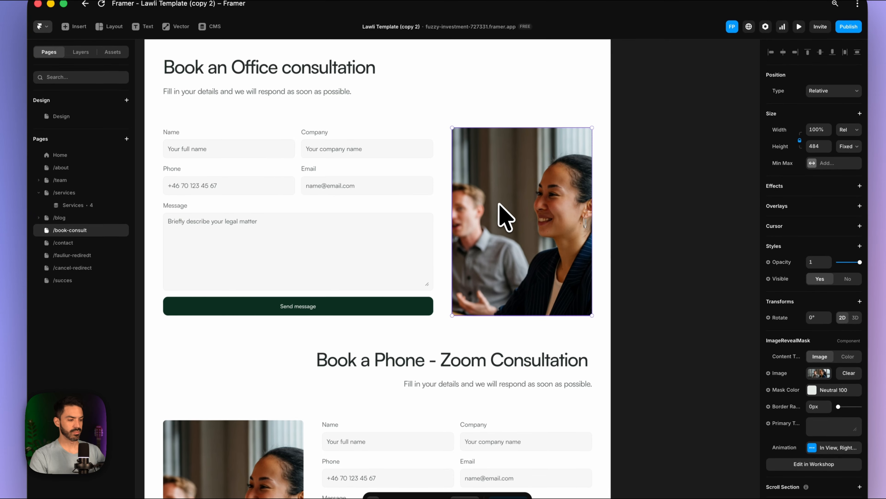
click(78, 55)
click(101, 198)
mouse_move(825, 176)
mouse_down()
mouse_move(816, 194)
mouse_move(813, 185)
mouse_up()
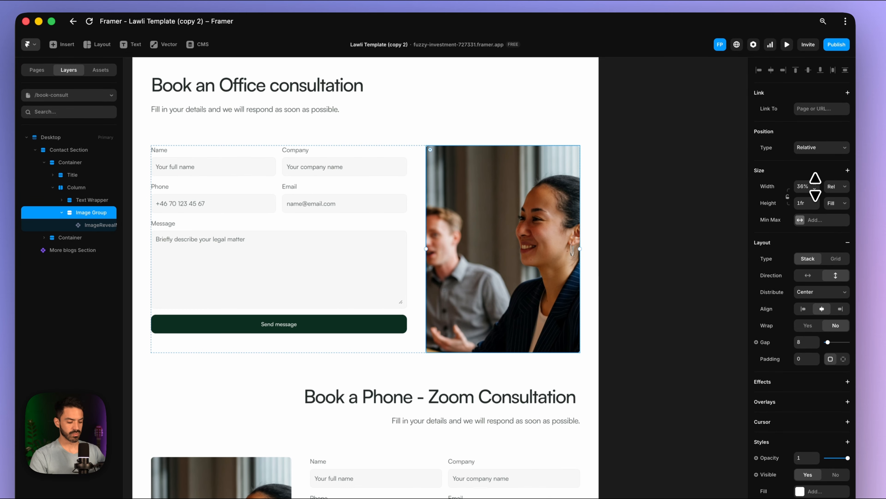
click(836, 203)
click(831, 227)
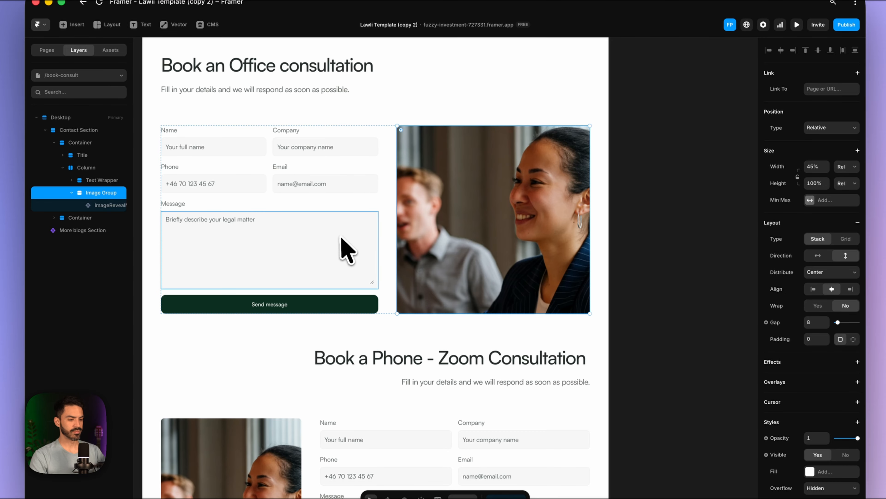
- Widen the Phone - Zoom section's photo group to 45% width
scroll(365, 307, down, 5)
click(272, 321)
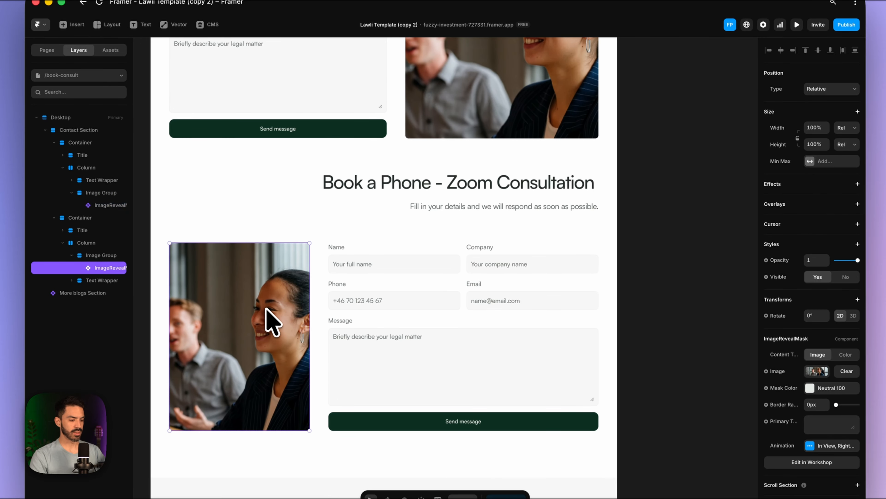
click(105, 255)
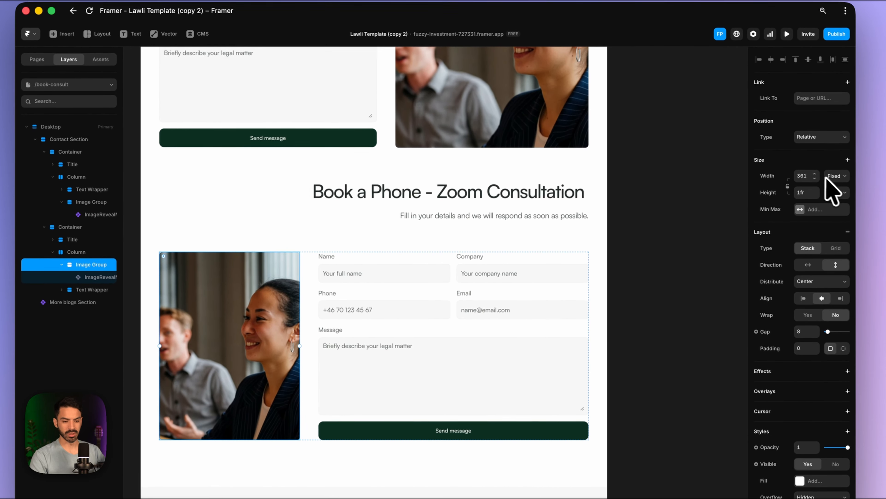
drag(815, 175, 815, 172)
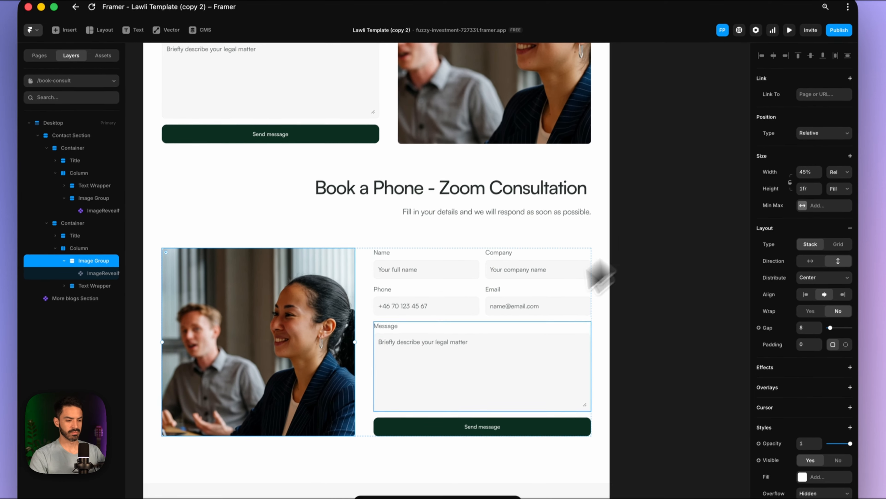
- Adjust the width percentage of the container wrapping the upper form
scroll(567, 289, up, 5)
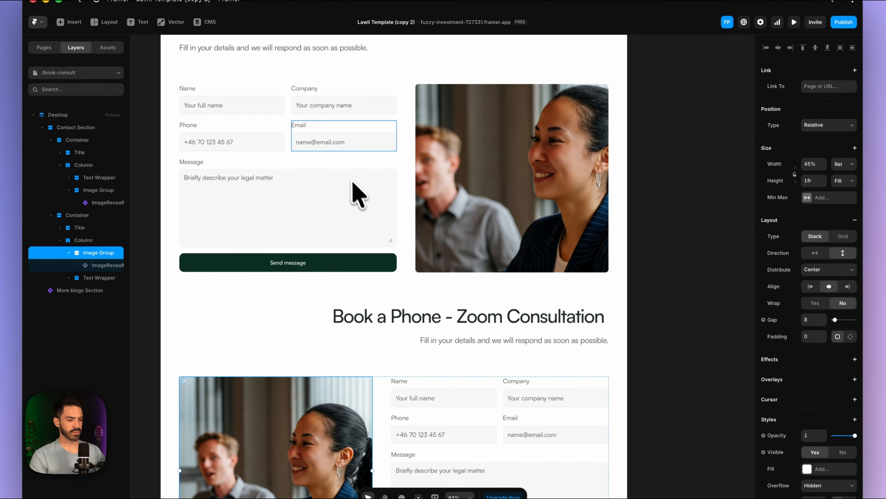
click(352, 217)
scroll(120, 280, right, 2)
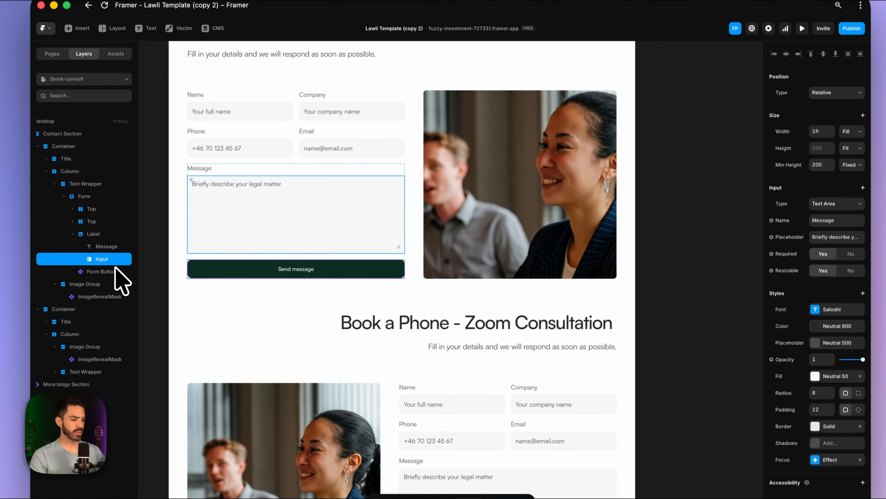
click(92, 185)
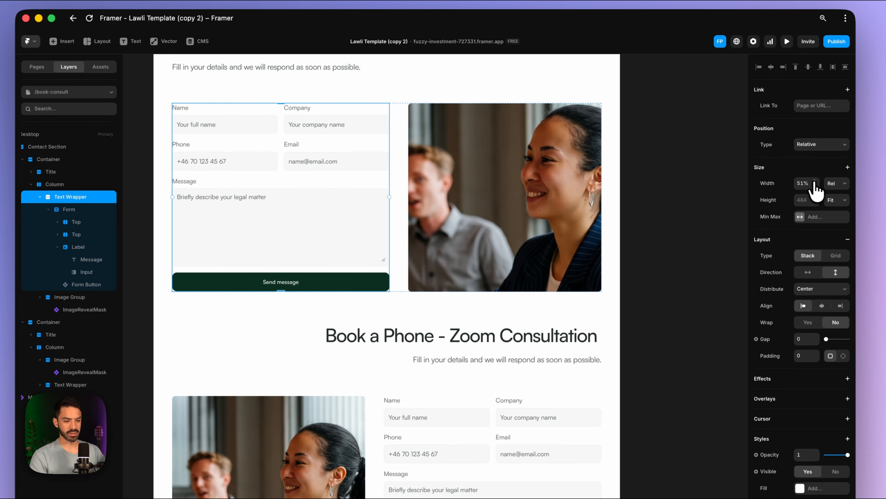
mouse_move(815, 191)
mouse_down()
mouse_move(812, 174)
mouse_move(815, 207)
mouse_up()
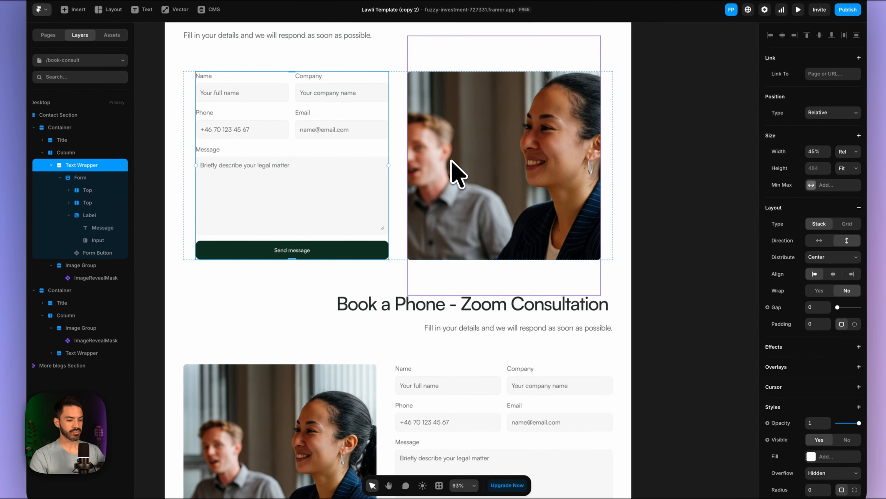
- Set the lower form's wrapping container to 45% relative width
scroll(445, 201, down, 3)
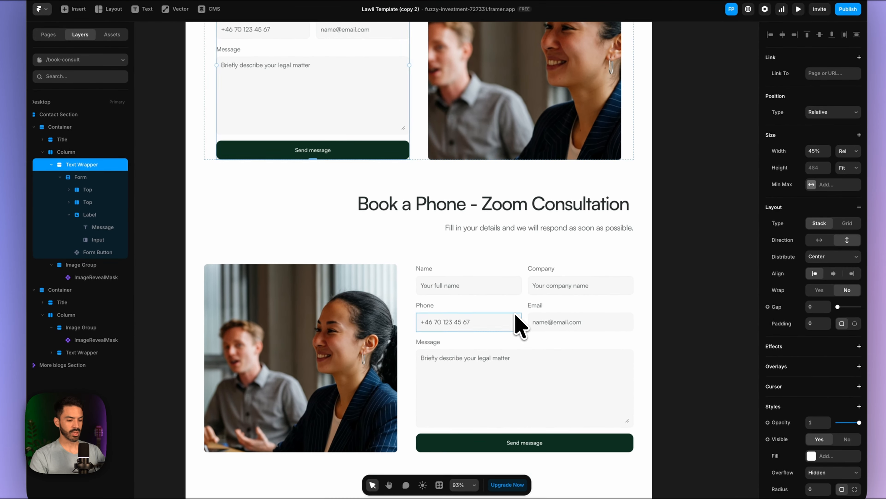
click(484, 443)
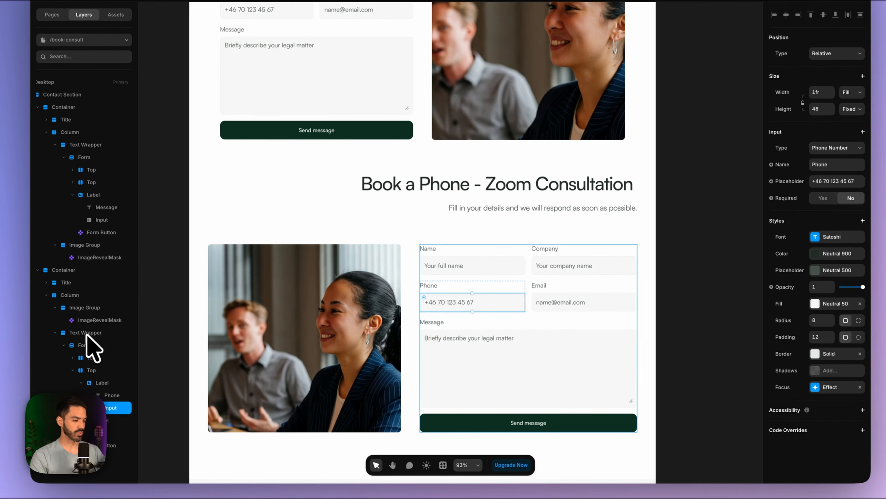
click(87, 334)
click(857, 134)
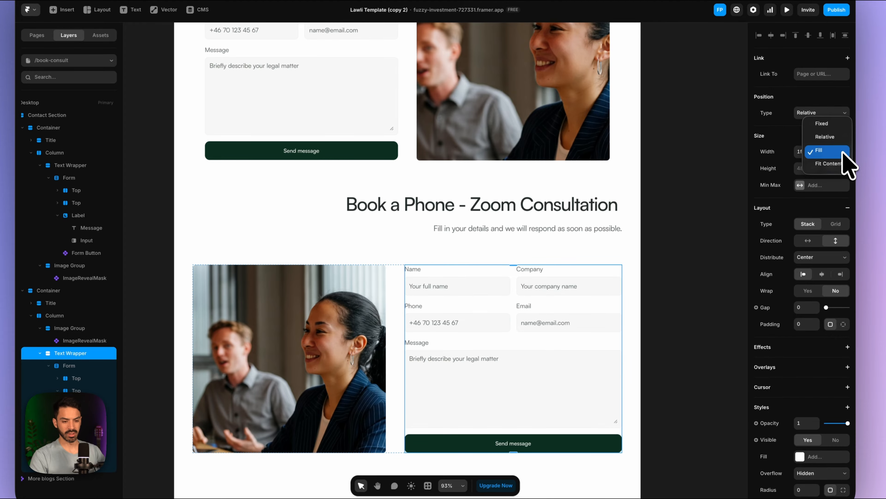
click(826, 137)
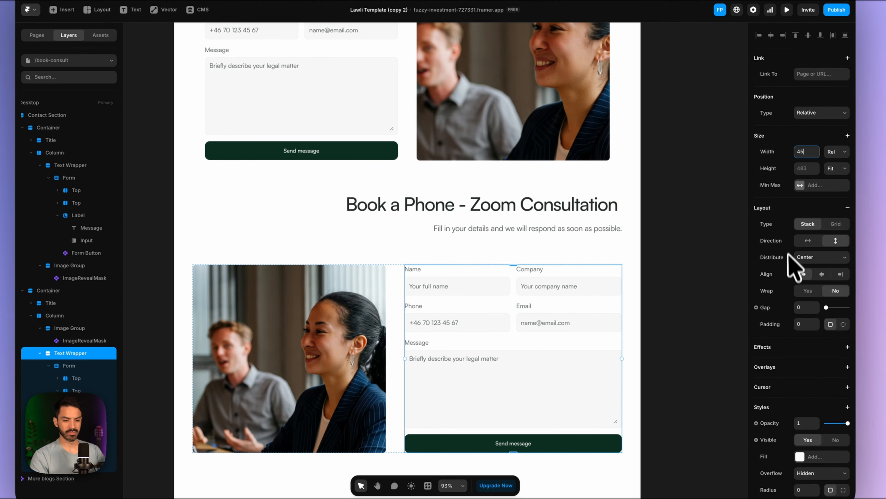
click(799, 205)
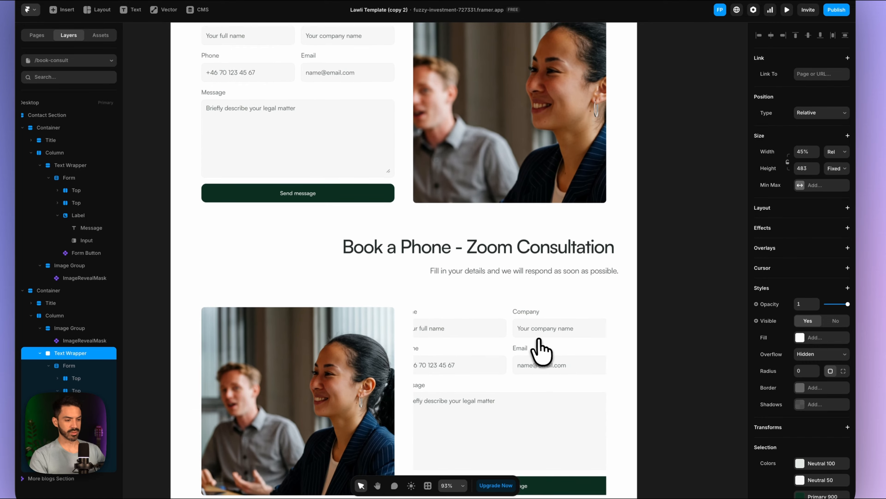
scroll(536, 351, up, 3)
scroll(540, 340, down, 1)
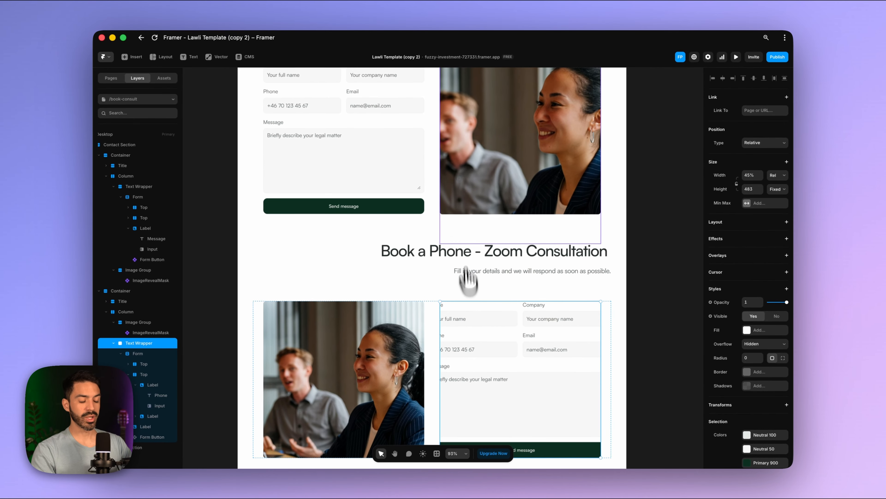
scroll(474, 210, up, 3)
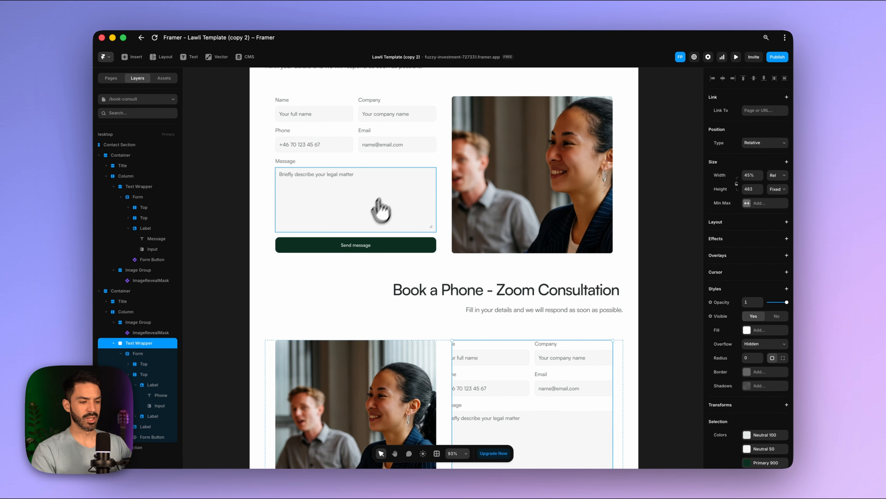
scroll(399, 199, down, 5)
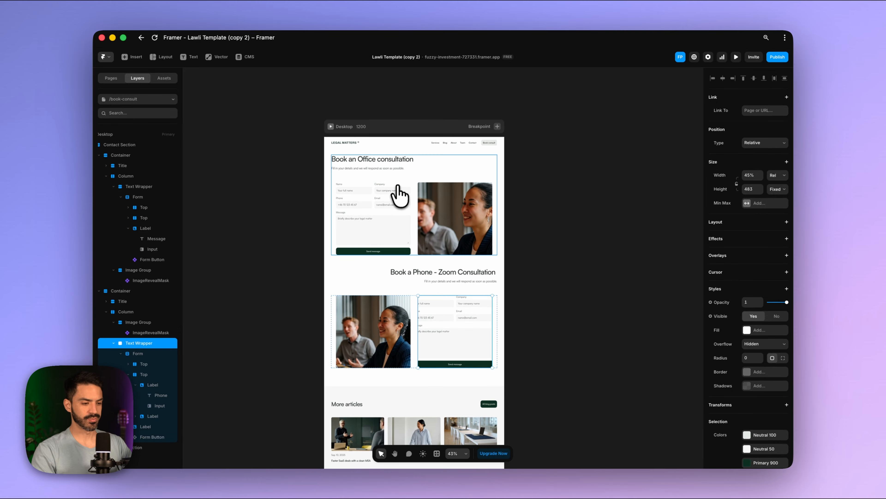
scroll(401, 185, up, 1)
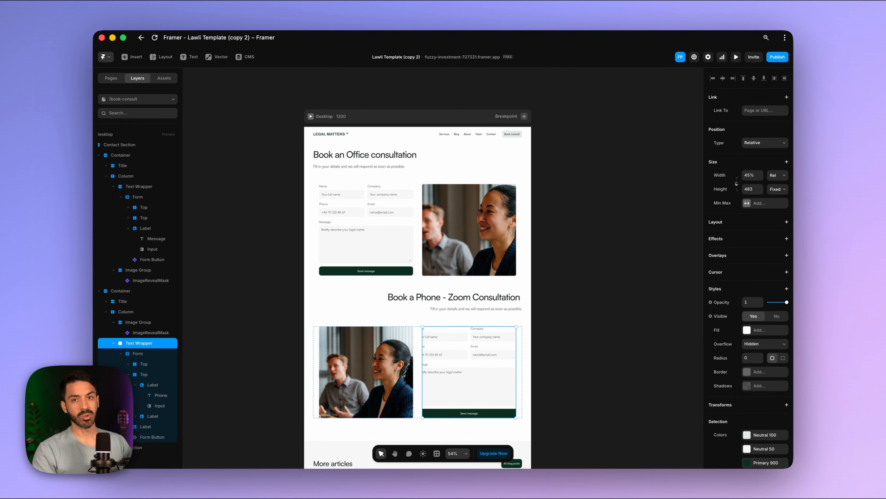
click(105, 57)
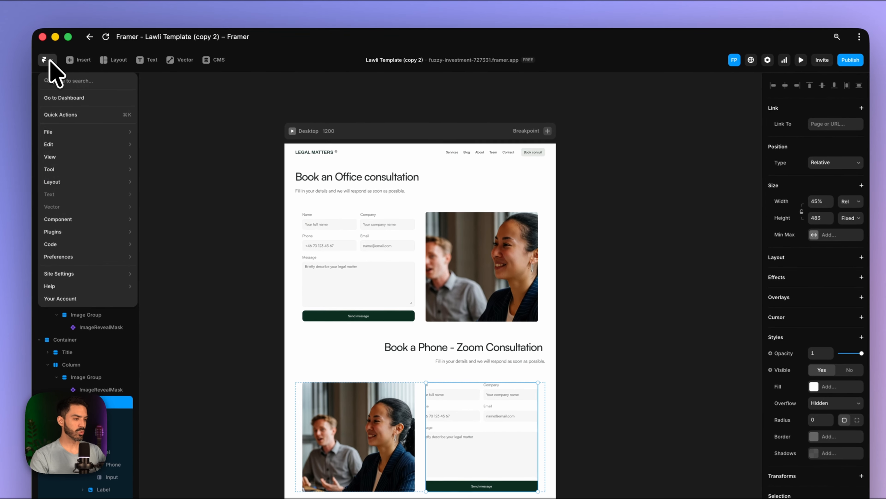
- Add a Bookla flexible booking component to the page with the Bookla plugin
mouse_move(115, 221)
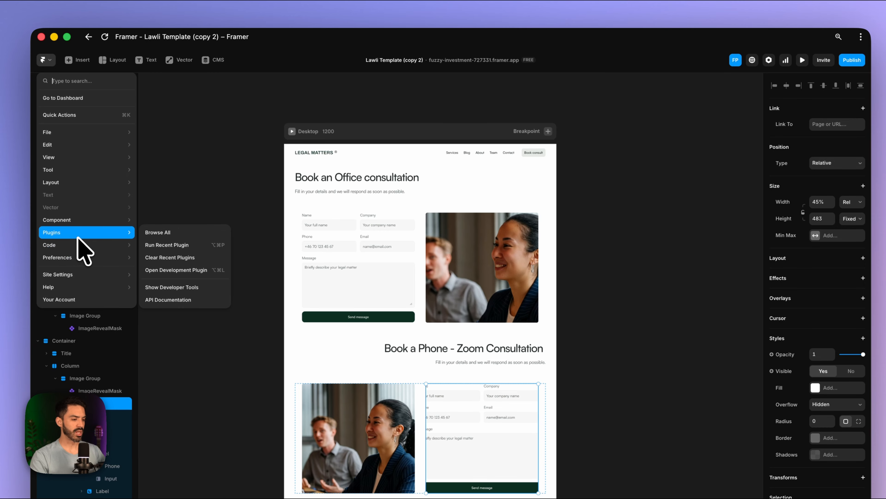
click(163, 245)
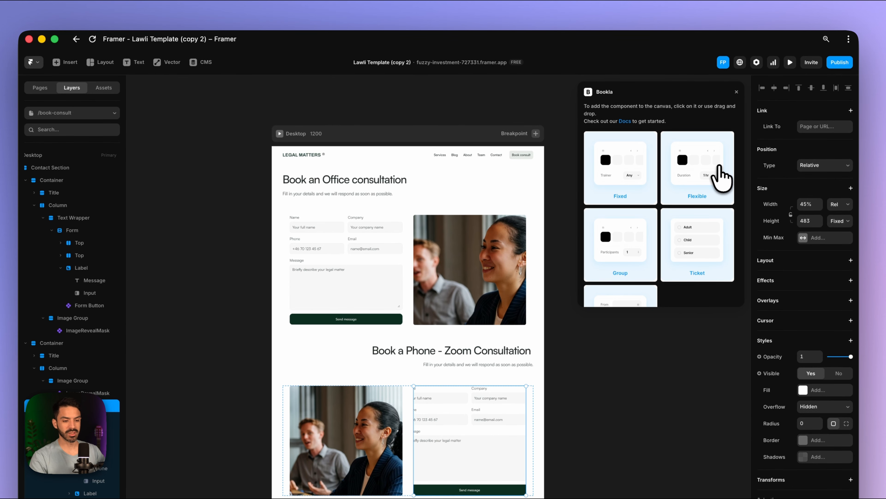
click(721, 178)
click(736, 93)
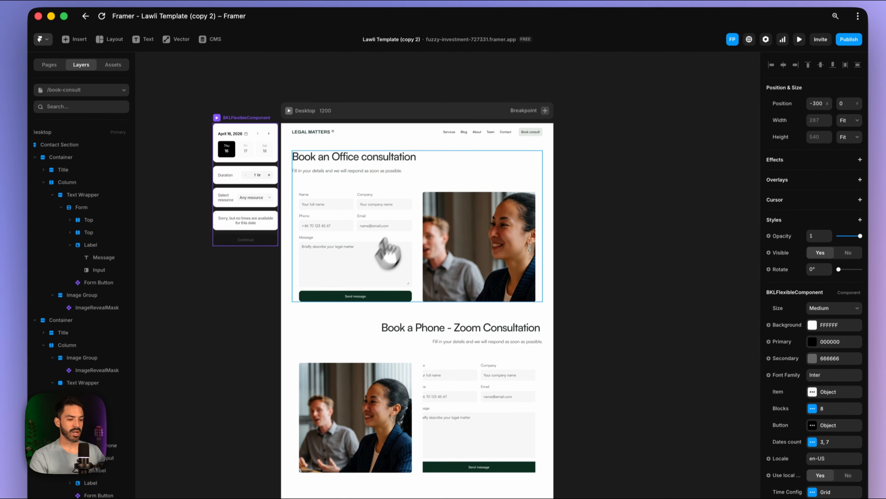
scroll(400, 278, down, 1)
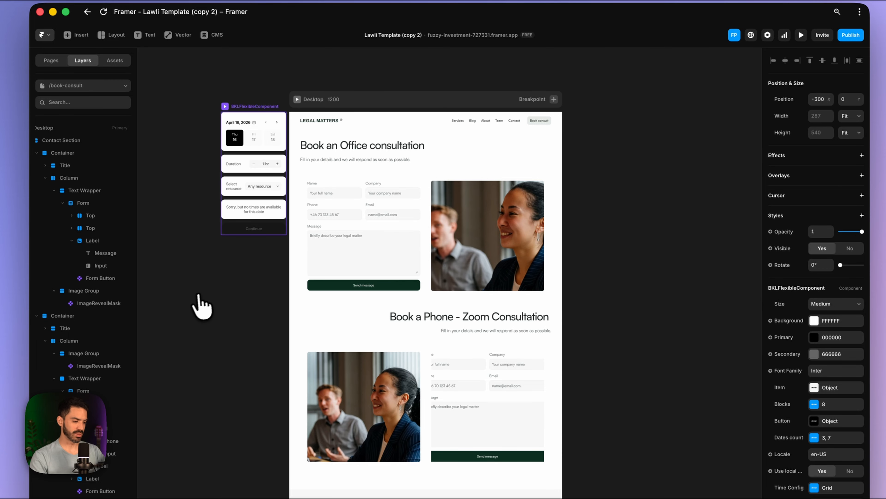
- Replace the office section's Form with the Bookla flexible booking component
click(78, 203)
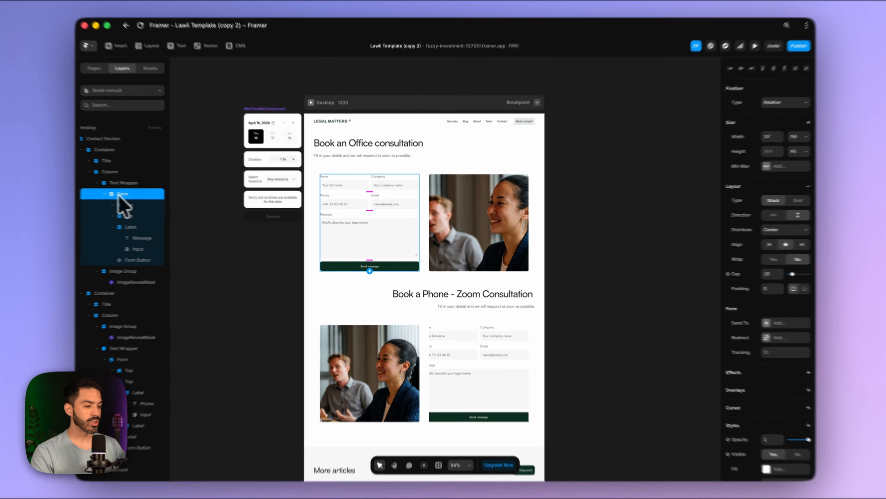
right_click(134, 200)
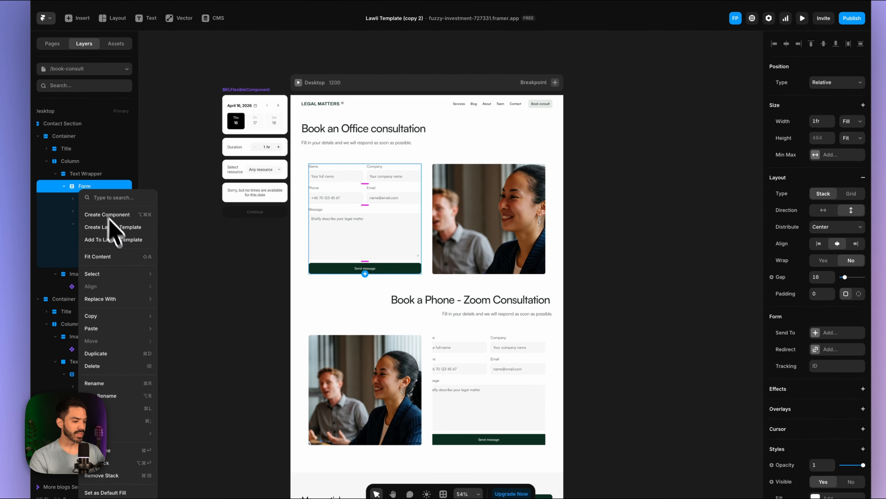
mouse_move(168, 290)
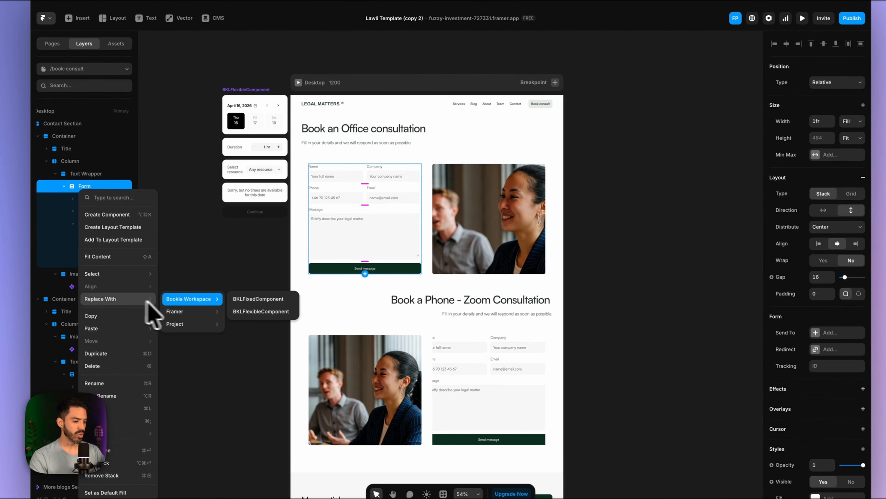
click(265, 312)
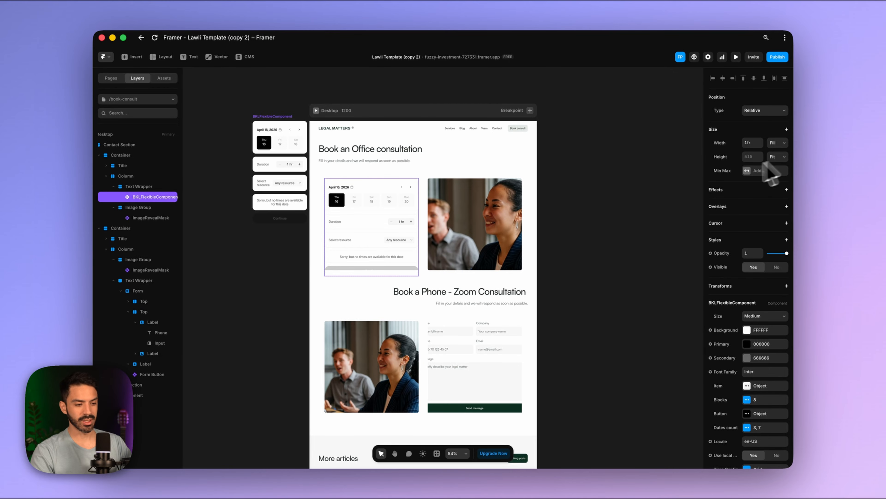
- Make the Column holding the office booking widget and photo fit its content height
click(167, 186)
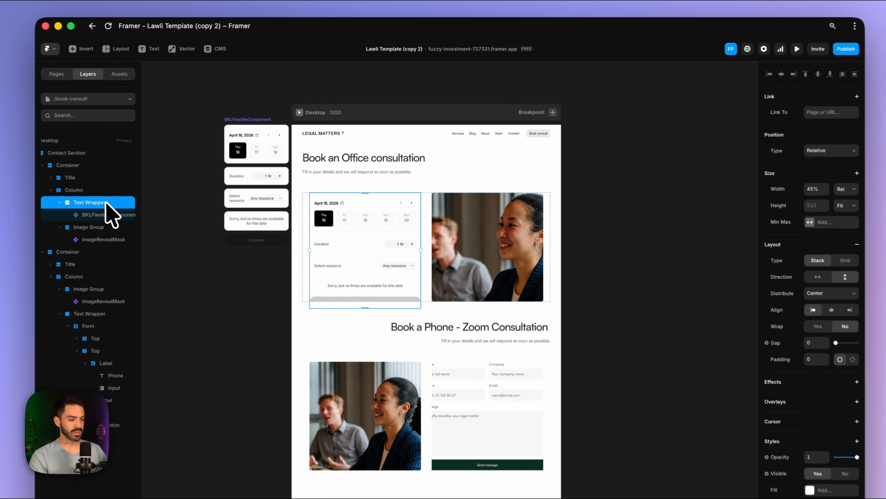
click(787, 190)
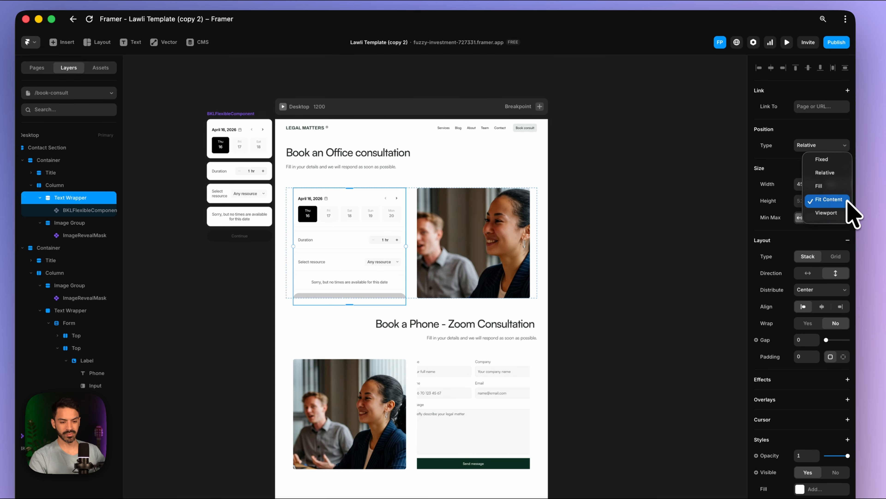
click(838, 199)
click(80, 185)
click(839, 200)
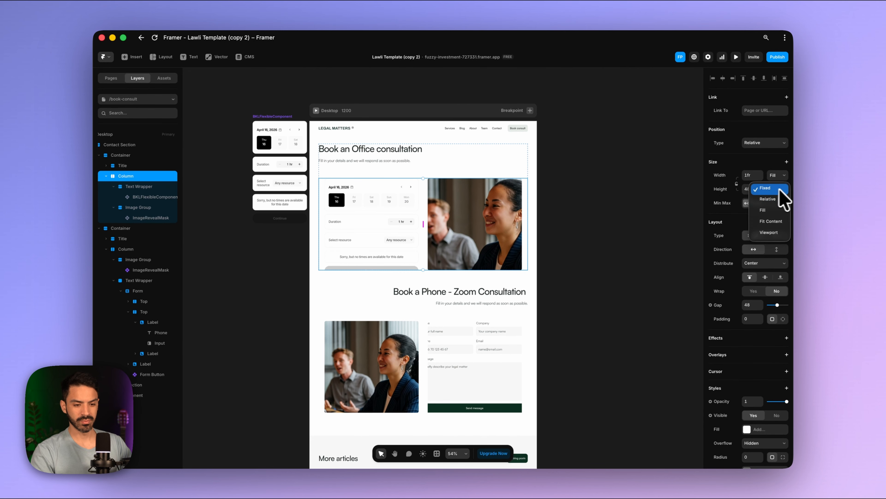
click(771, 221)
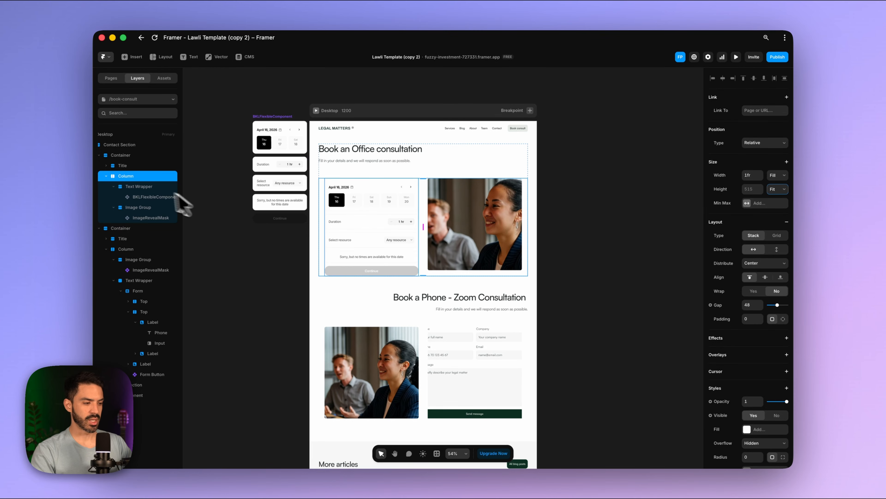
- Replace the Phone - Zoom section's contact Form with the BKLFlexibleComponent
click(126, 249)
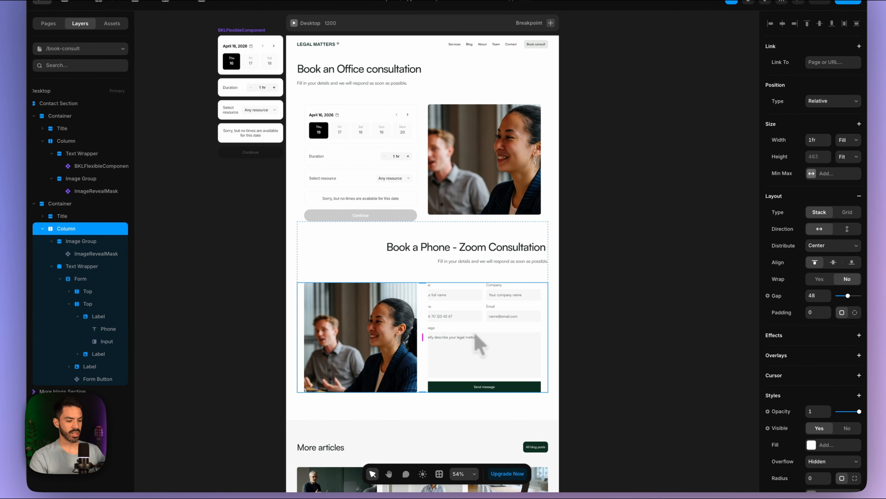
click(88, 269)
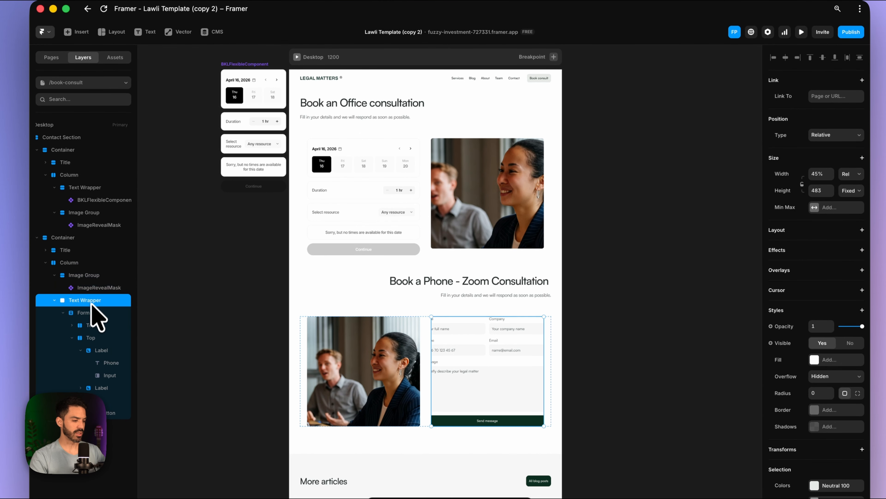
click(84, 313)
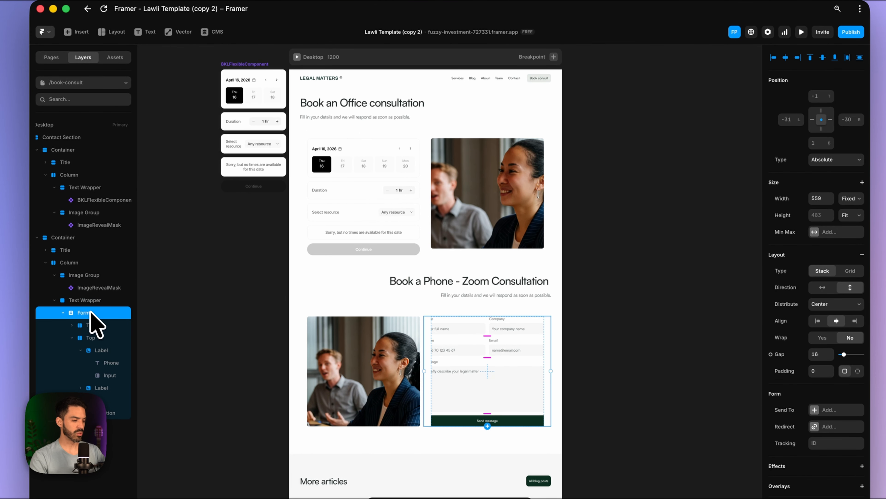
right_click(92, 312)
mouse_move(220, 133)
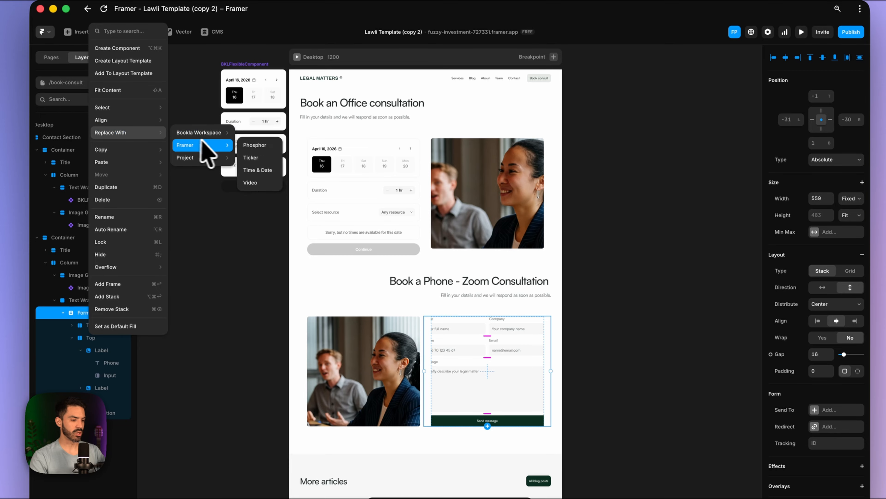
click(269, 146)
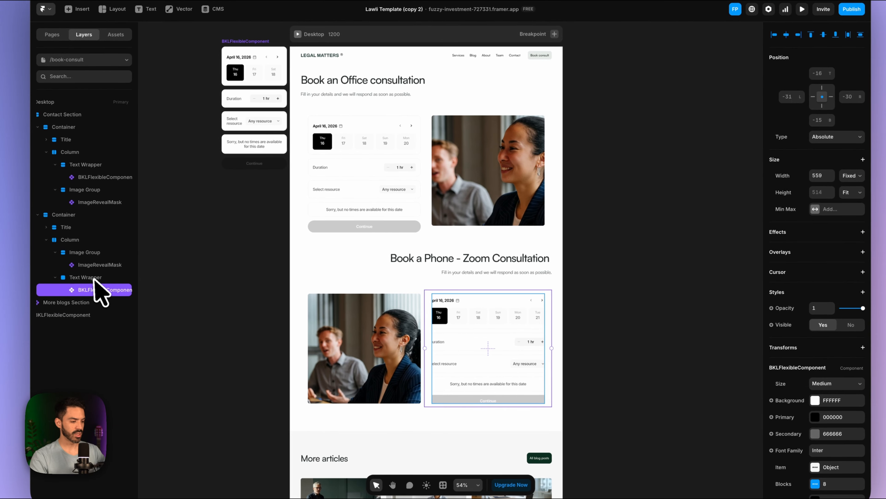
- Set the phone section's Text Wrapper height to Fit content
click(93, 278)
click(841, 176)
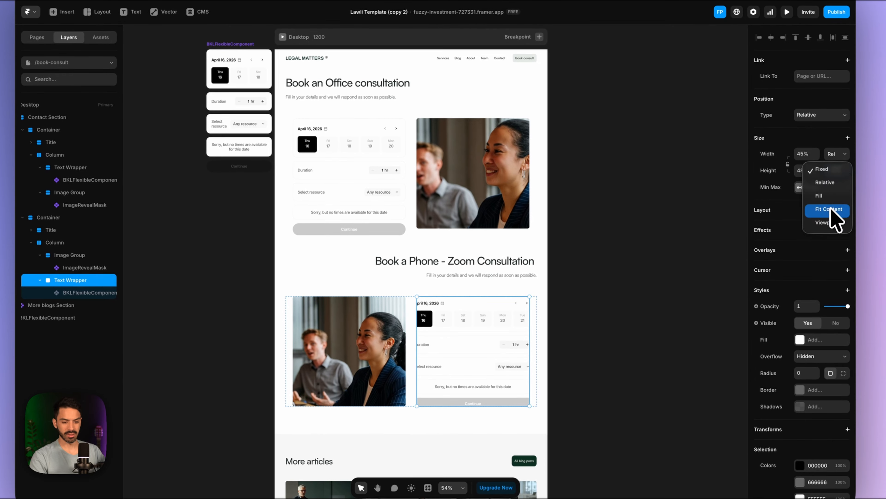
click(836, 216)
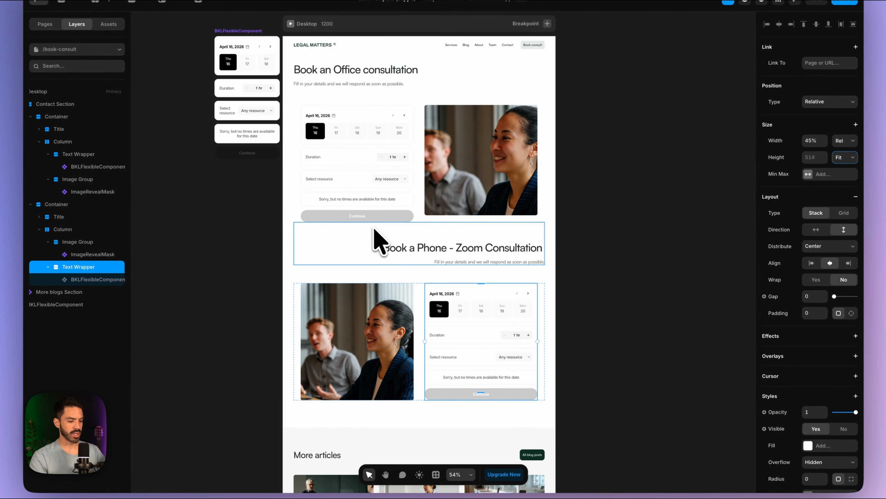
scroll(373, 231, up, 1)
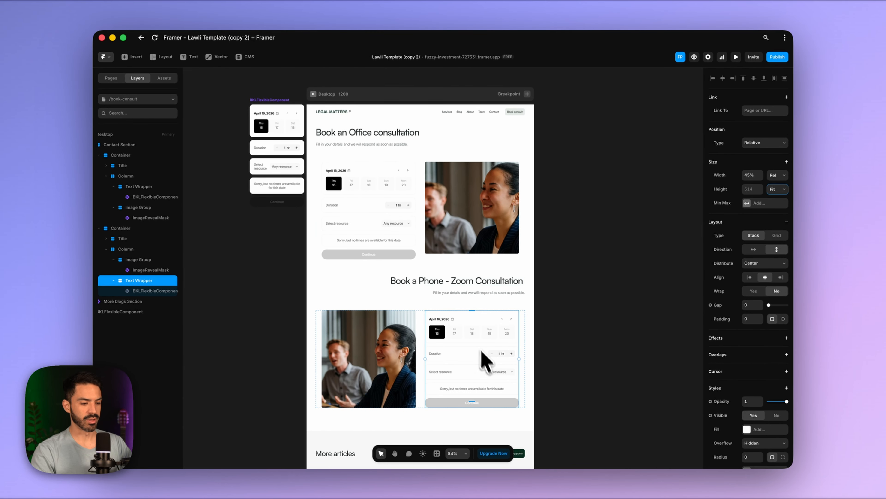
scroll(564, 314, up, 1)
scroll(564, 311, down, 3)
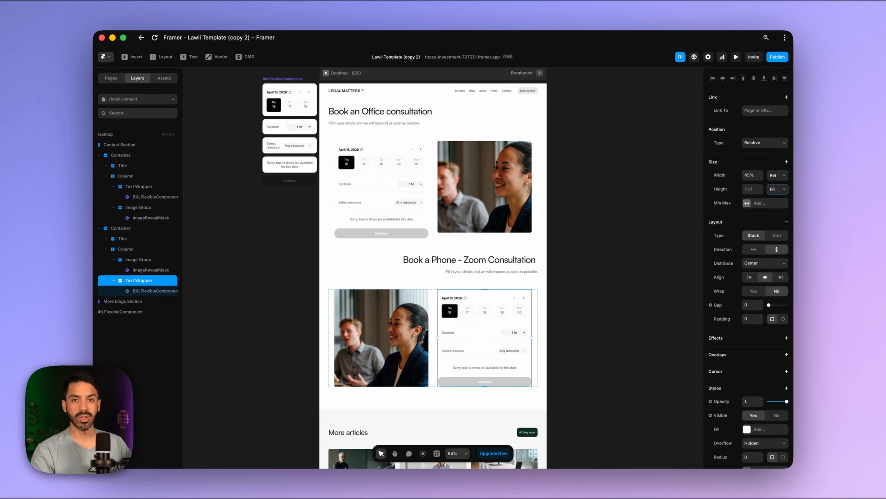
- Delete the spare widget and set the office widget to Small with Primary 900 and Neutral 100
click(299, 111)
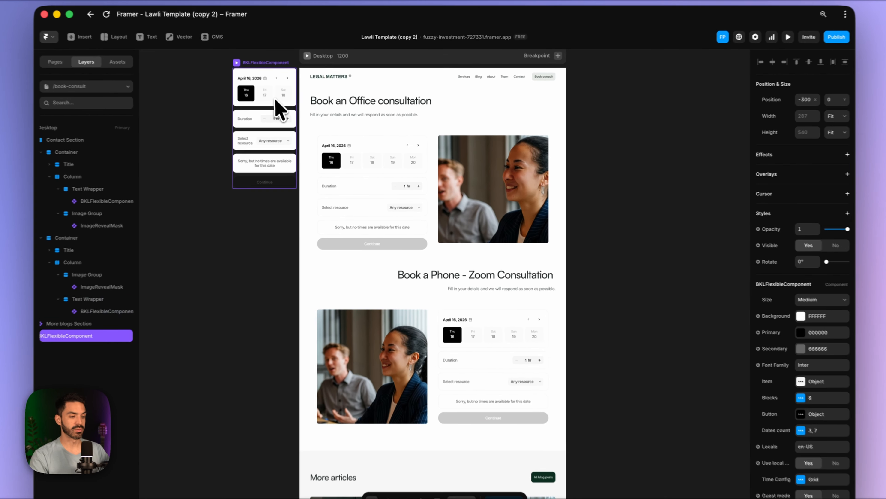
key(Delete)
click(362, 196)
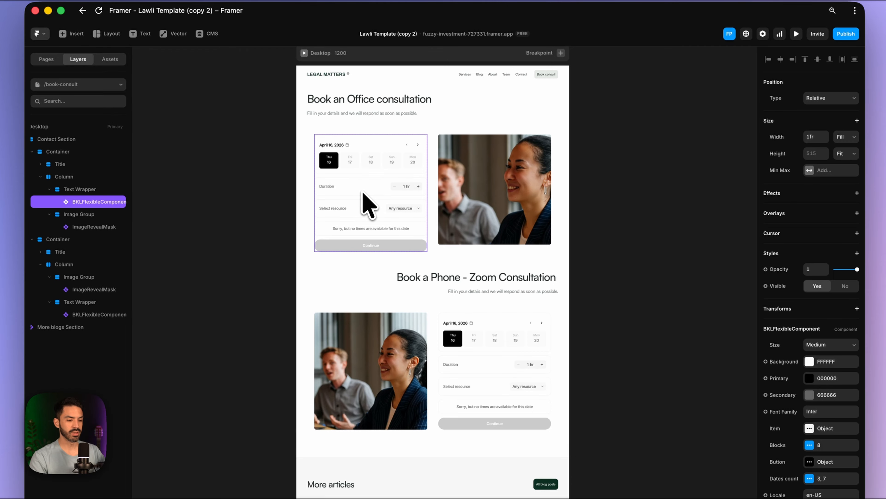
scroll(380, 318, down, 2)
scroll(379, 319, up, 1)
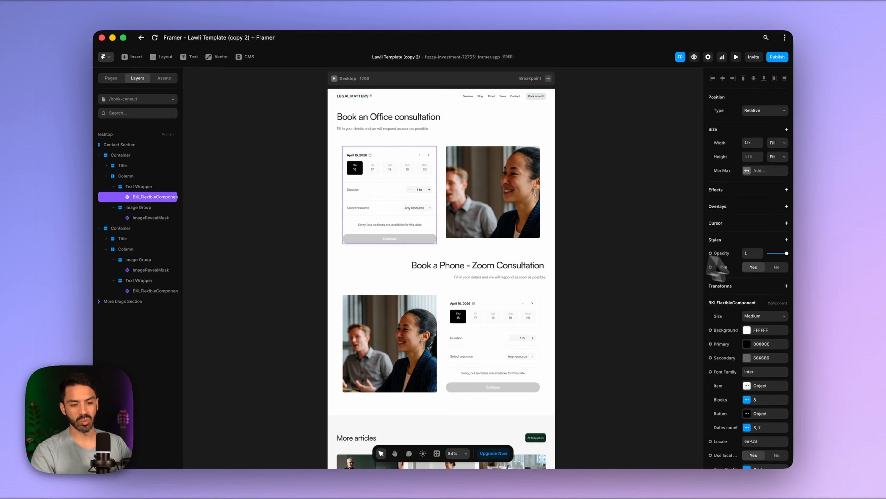
scroll(744, 347, down, 3)
click(765, 210)
click(761, 200)
click(747, 238)
click(653, 393)
click(747, 251)
click(637, 367)
click(647, 389)
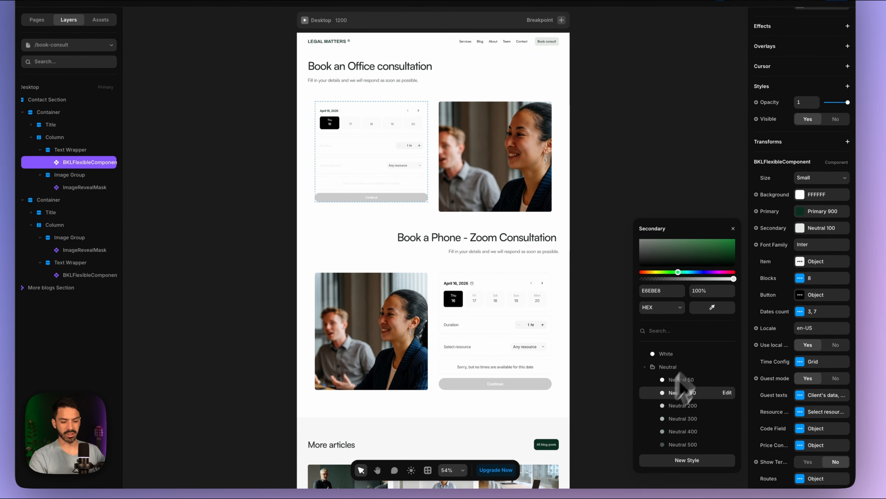
- Set the office widget's font to Satoshi and its button and item colours to Primary 900
scroll(815, 244, down, 2)
click(817, 169)
text(Satoshi)
click(806, 219)
click(705, 222)
scroll(685, 365, down, 4)
click(684, 419)
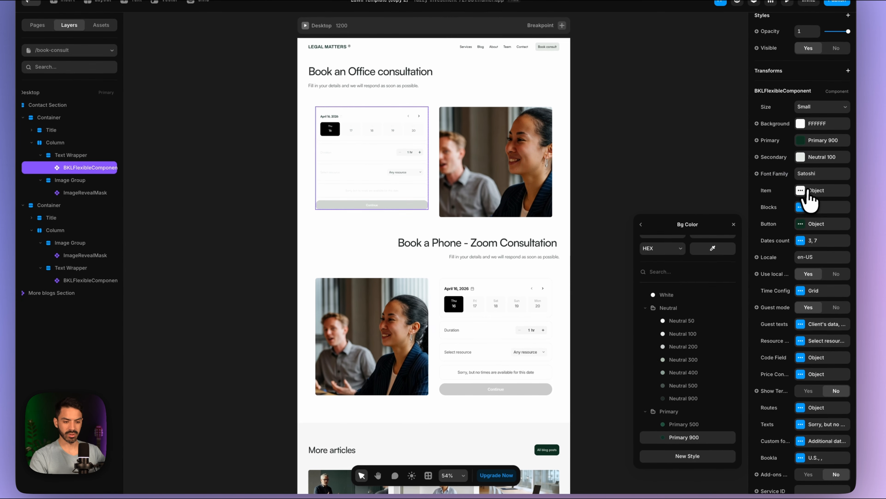
click(812, 233)
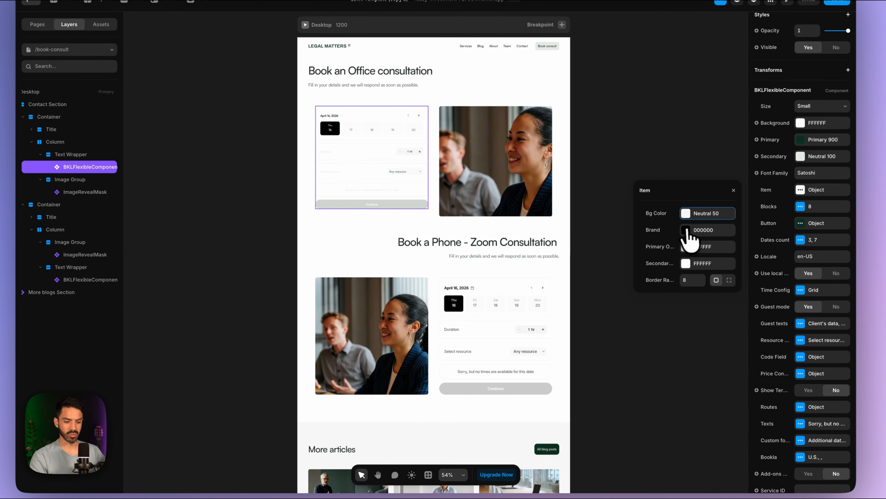
click(686, 229)
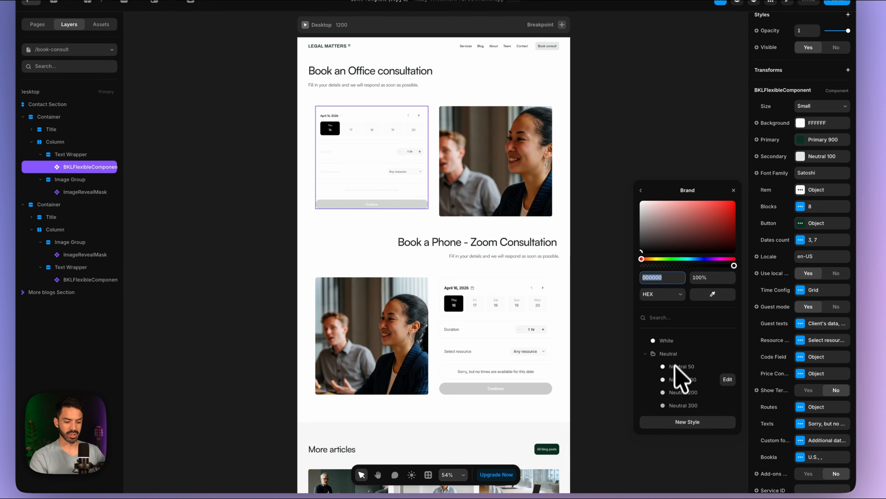
scroll(677, 377, down, 4)
click(672, 403)
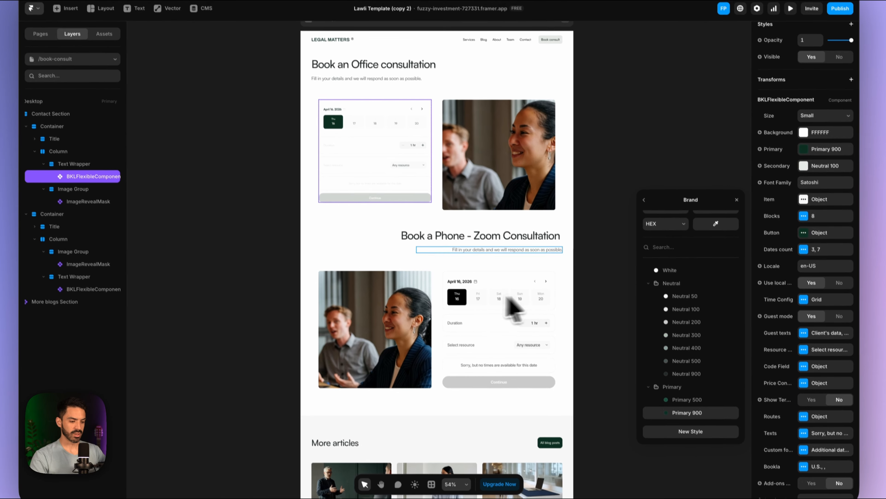
- Replace the phone section's unstyled widget with a pasted copy of the styled one beside the photo
click(479, 310)
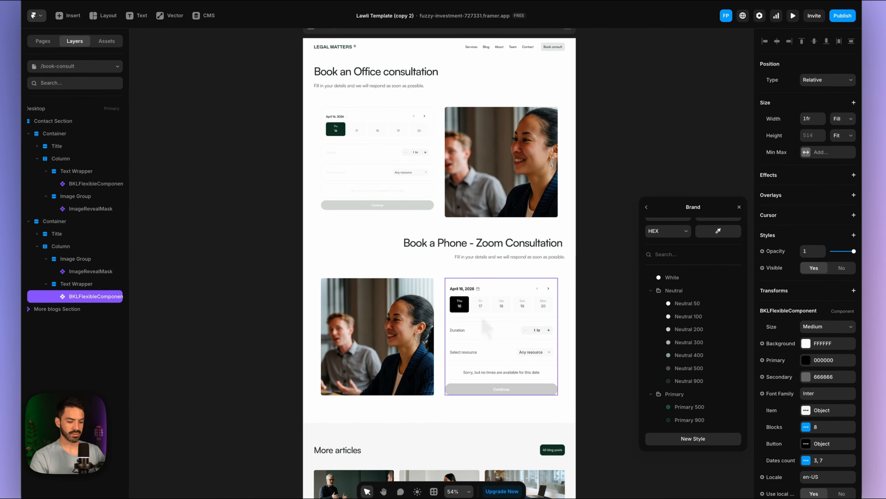
key(Delete)
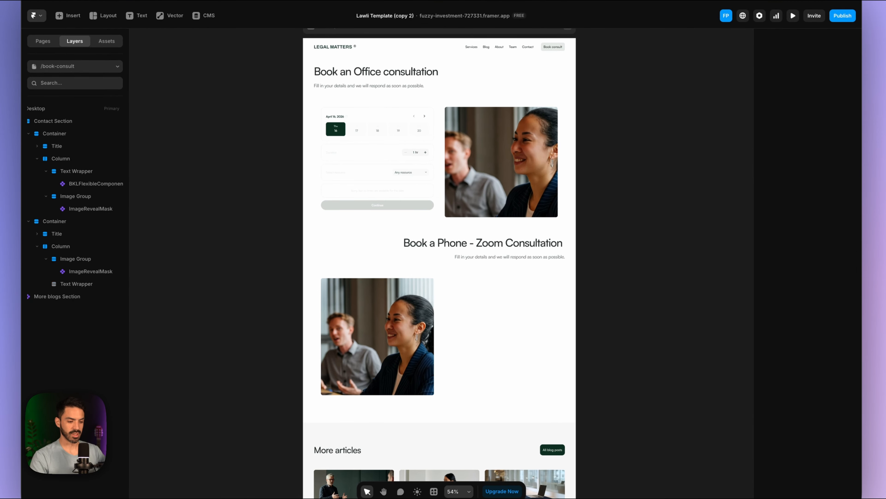
key(ctrl+v)
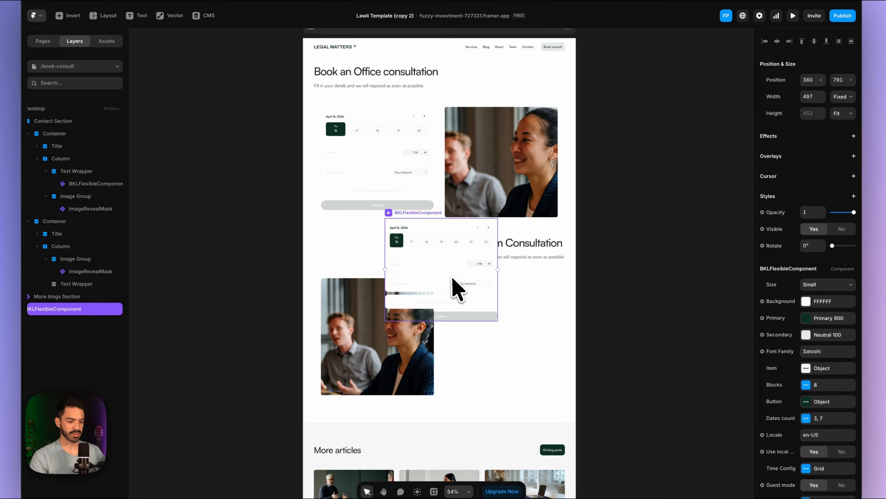
drag(453, 279, 527, 352)
click(589, 347)
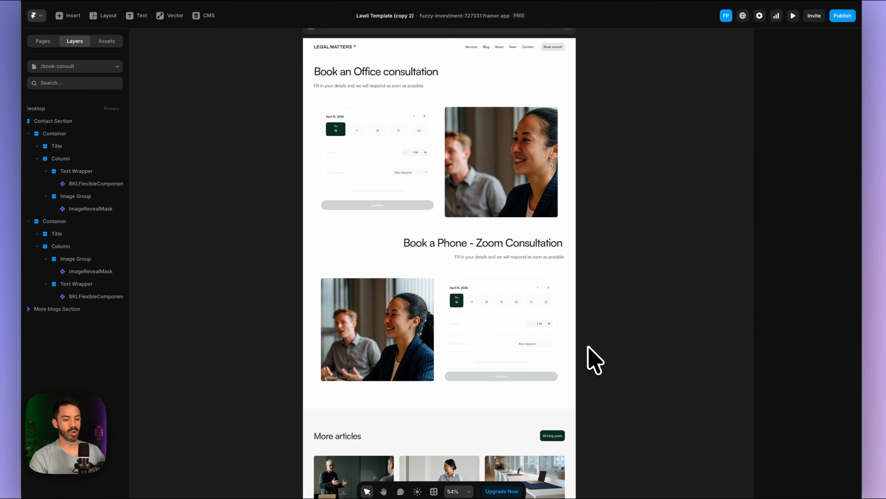
scroll(503, 238, down, 3)
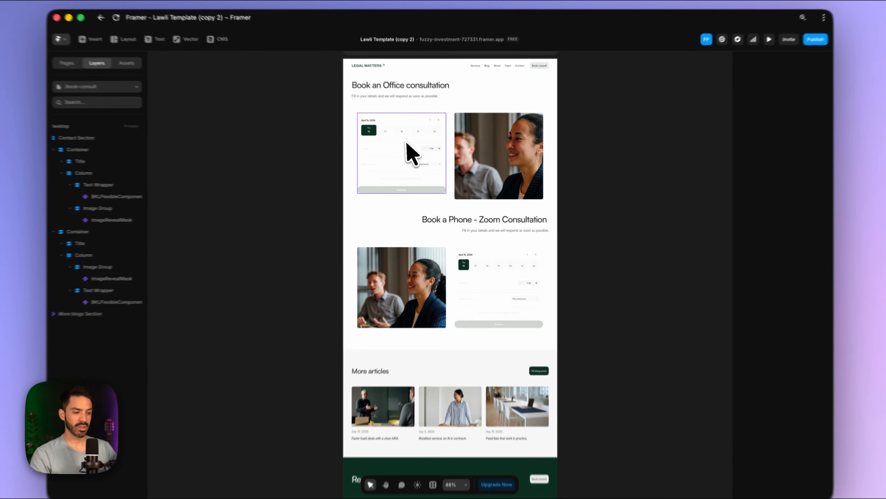
- Set the office booking widget's Bookla API region to Europe
click(412, 154)
scroll(767, 378, down, 5)
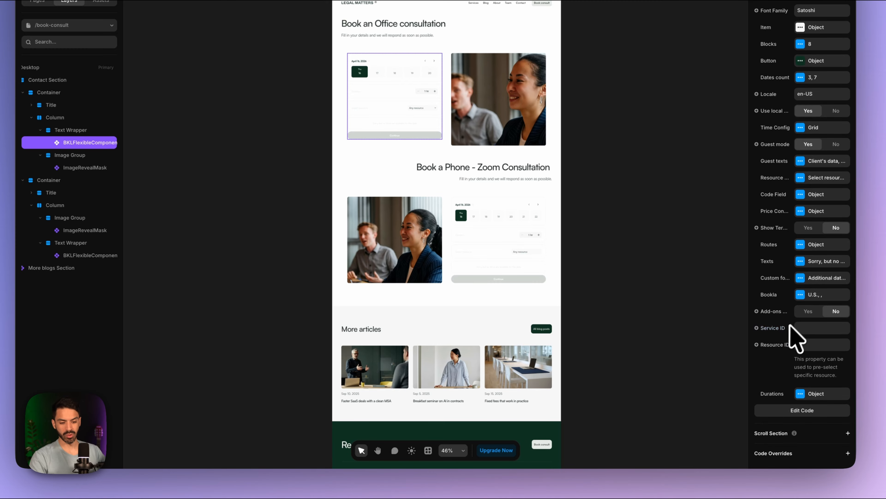
click(800, 295)
click(708, 320)
click(708, 331)
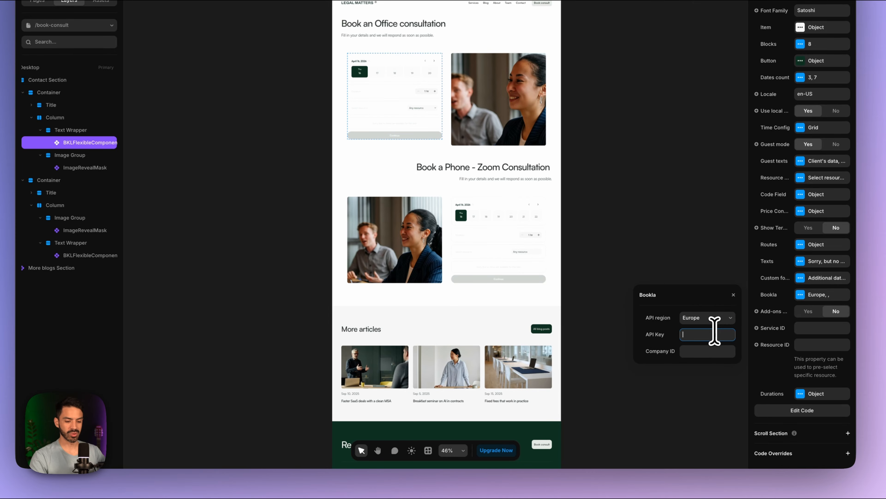
- Paste the API key from the credentials note into the widget's API Key field
click(407, 462)
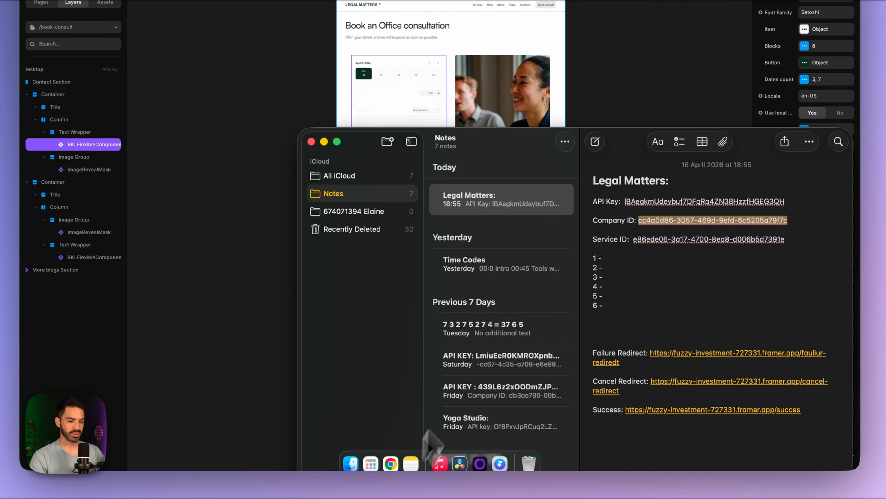
double_click(758, 202)
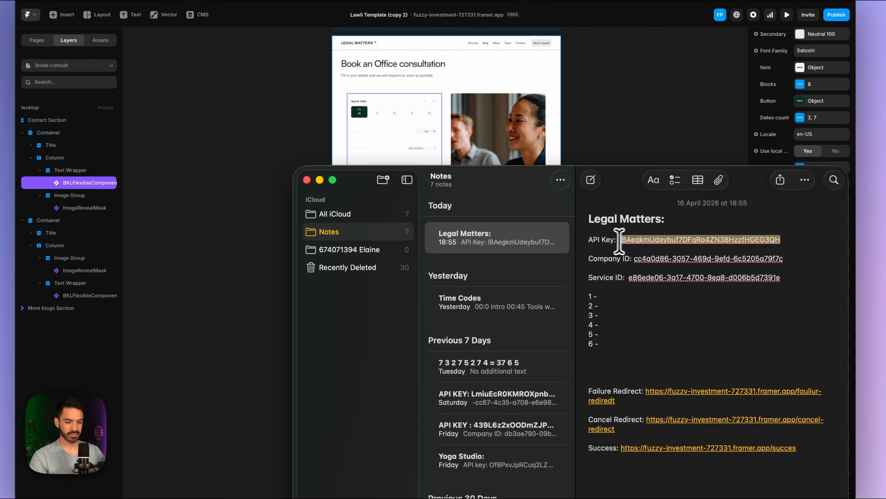
key(super+c)
click(602, 148)
click(708, 374)
key(super+v)
click(701, 390)
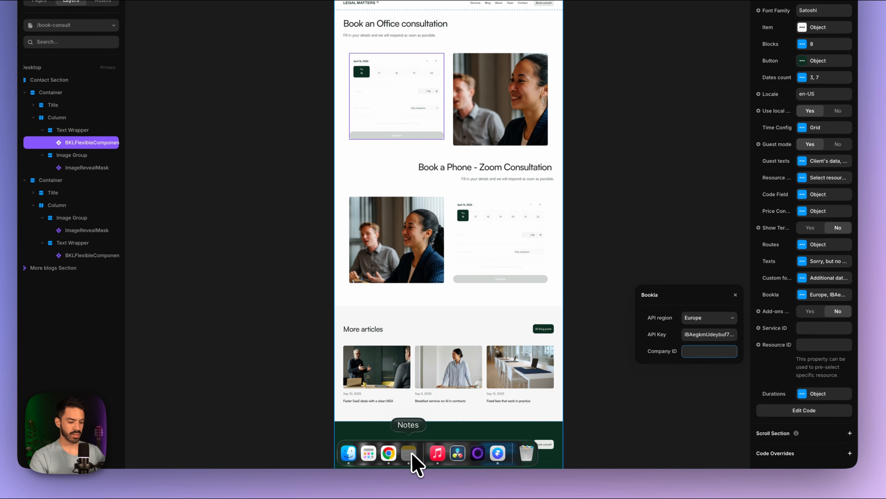
- Copy the company ID from the note into the widget's Company ID field
click(408, 453)
triple_click(642, 212)
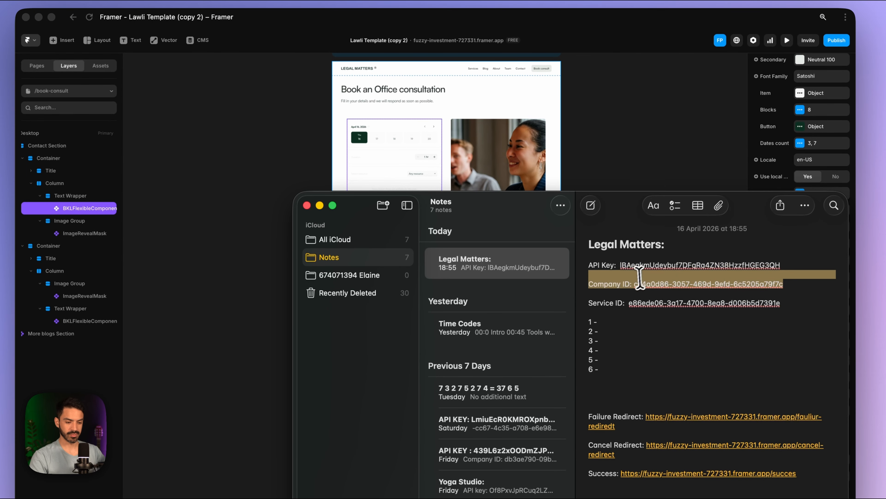
drag(640, 278, 633, 286)
key(super+c)
click(646, 121)
key(super+v)
click(809, 395)
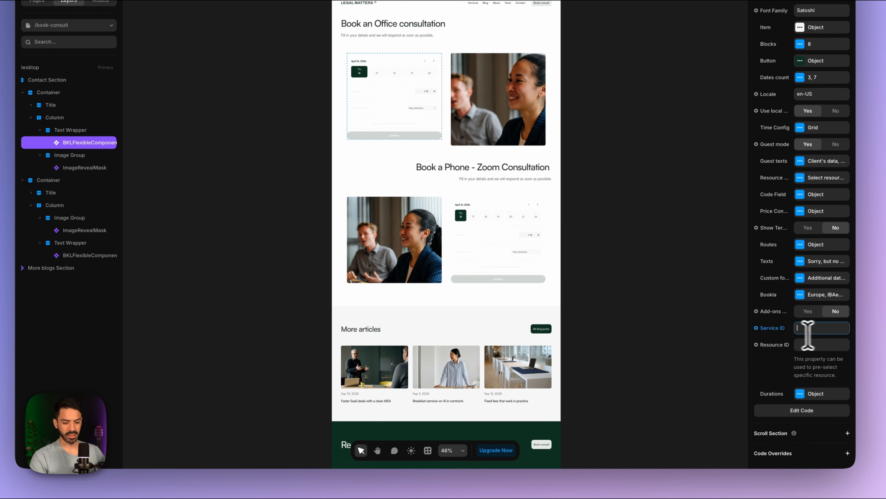
- Copy the Phone Consultations service ID from Bookla for the widget's Service ID field
click(399, 457)
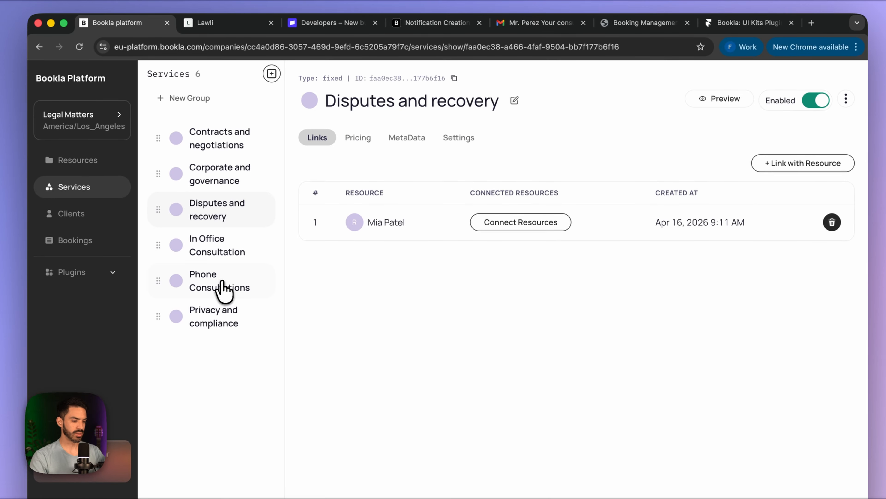
click(224, 290)
click(466, 78)
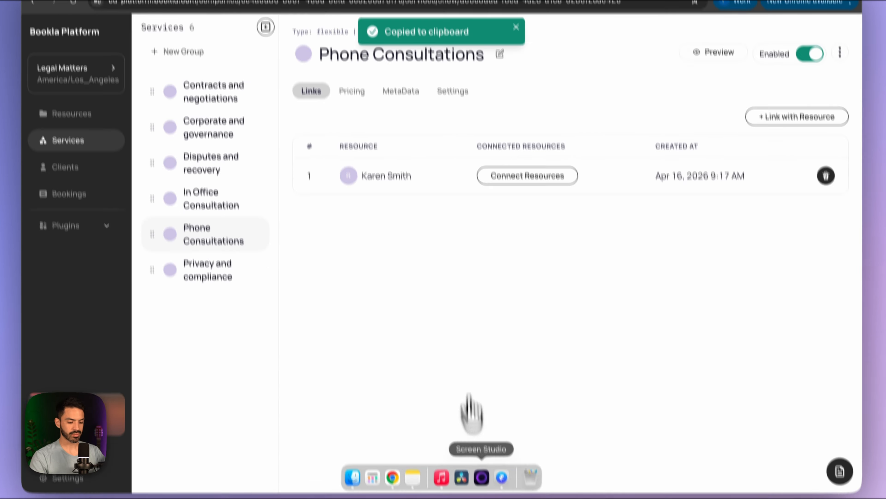
click(428, 456)
click(809, 327)
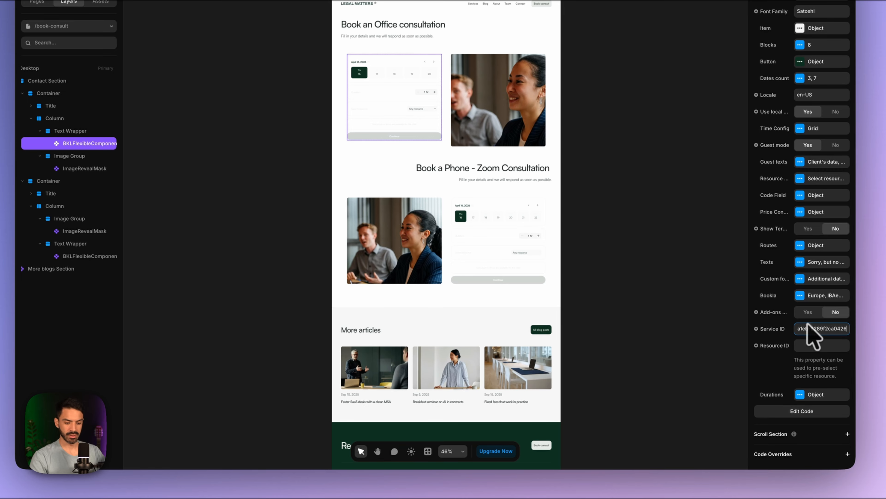
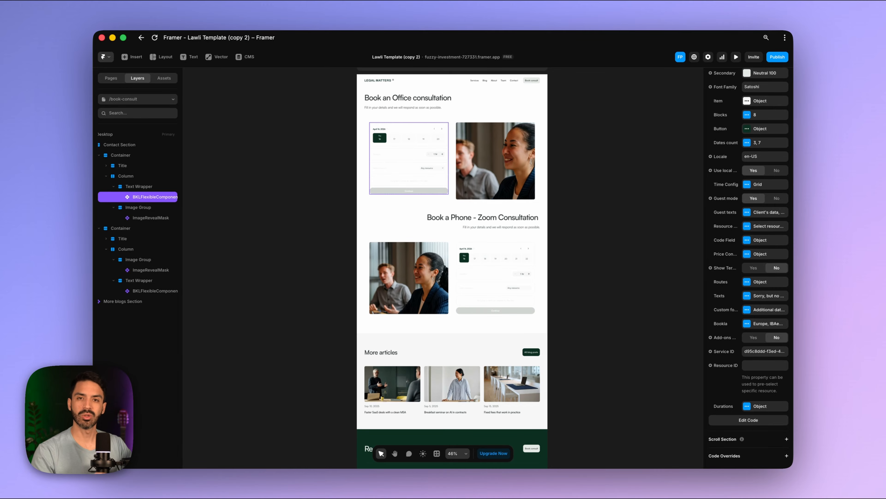
- In the Durations popover, set Step to 0h 15m, Min to 0h 15m and Max to 2h 0m
click(763, 406)
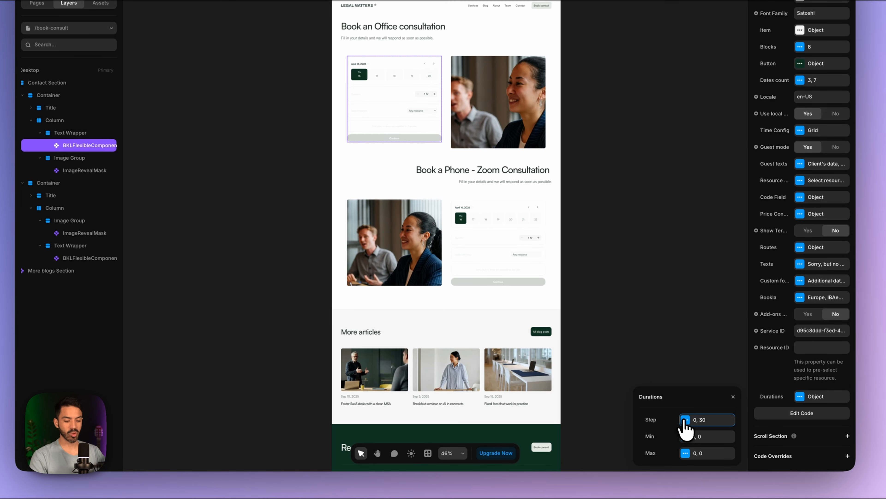
click(685, 420)
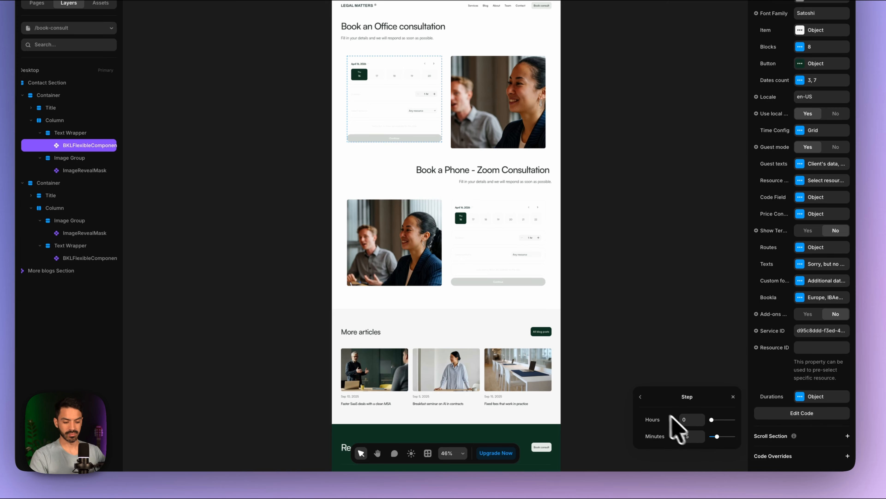
click(640, 397)
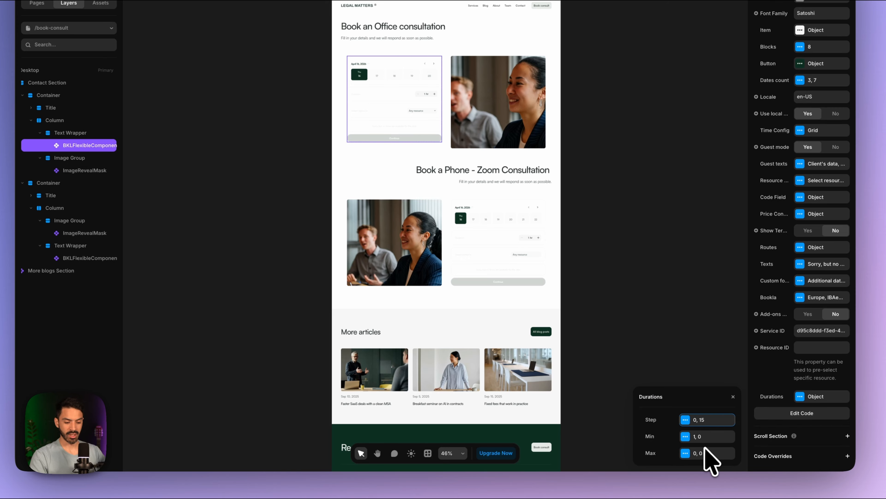
click(700, 436)
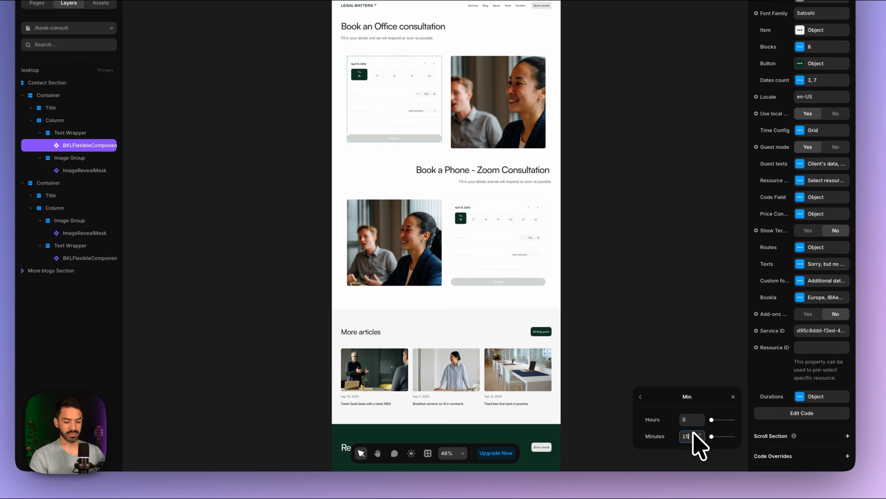
click(640, 398)
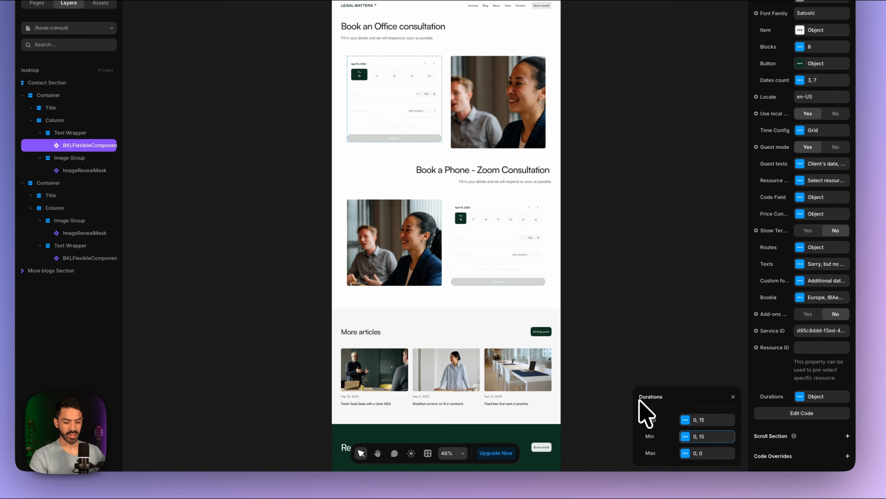
click(687, 453)
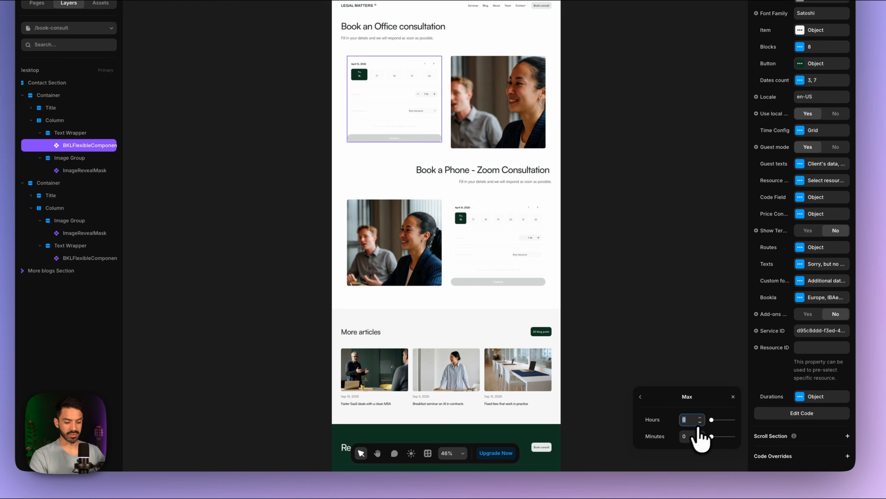
click(640, 397)
click(767, 374)
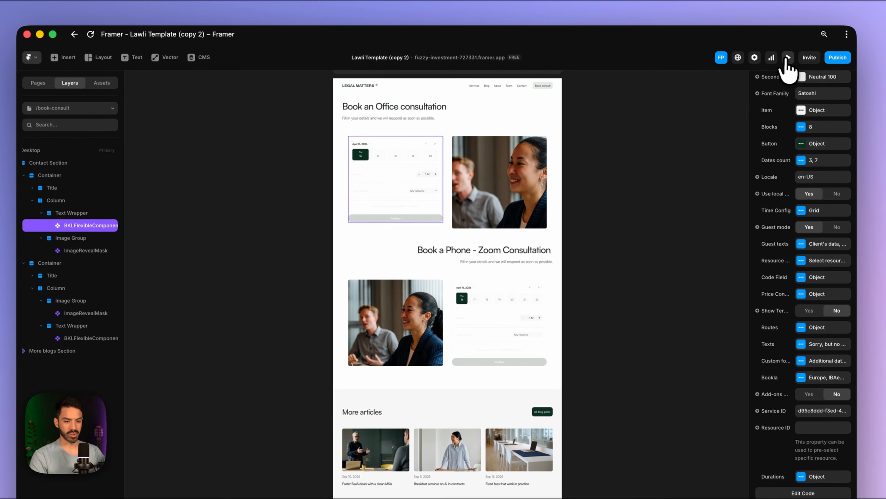
click(788, 57)
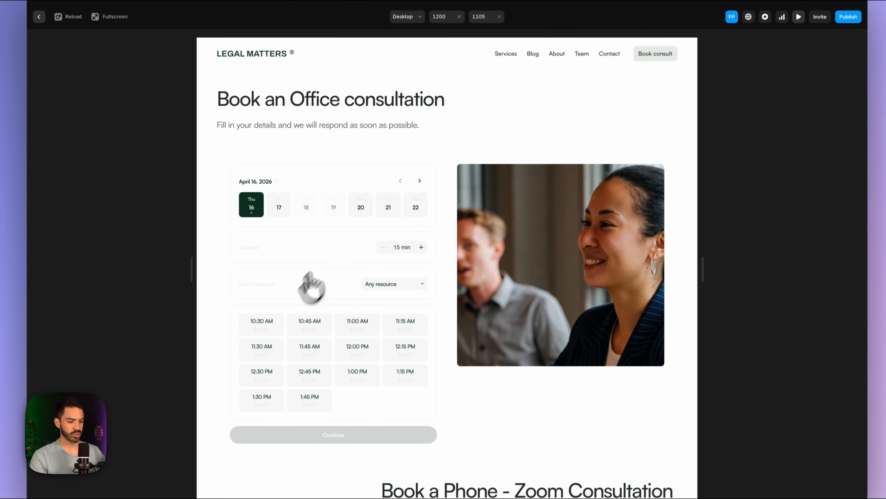
click(296, 246)
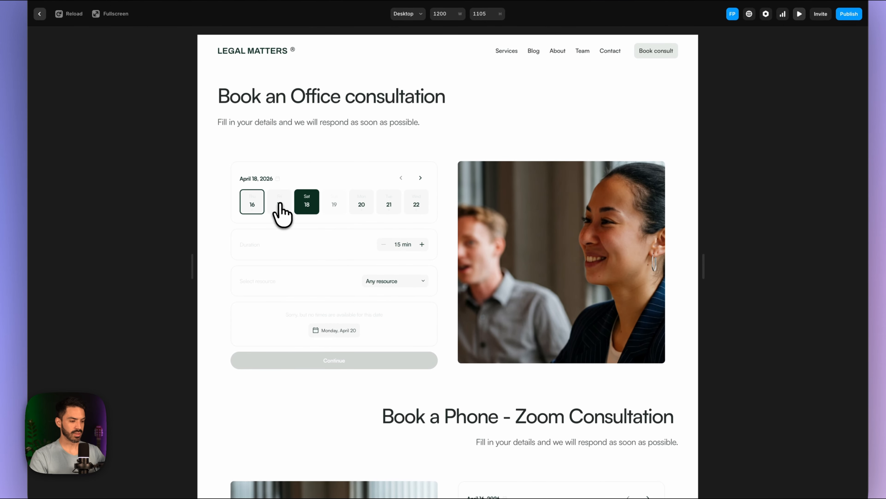
click(281, 206)
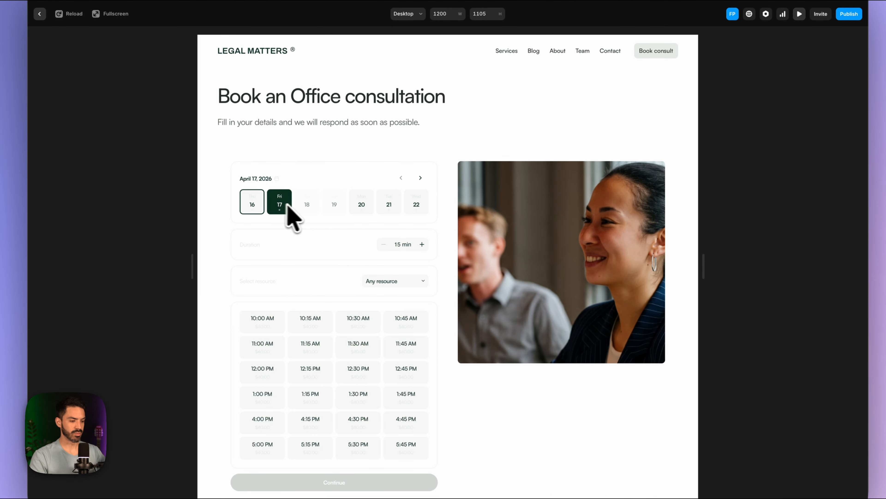
click(306, 206)
click(334, 206)
click(362, 206)
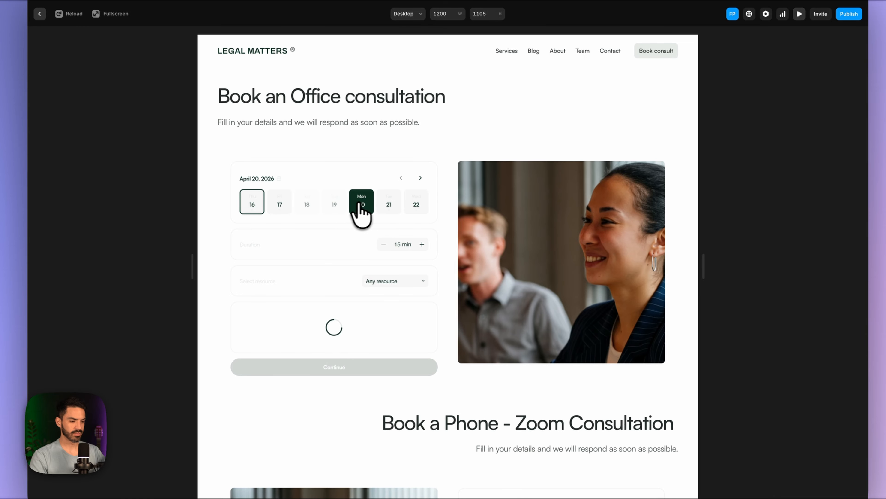
click(387, 206)
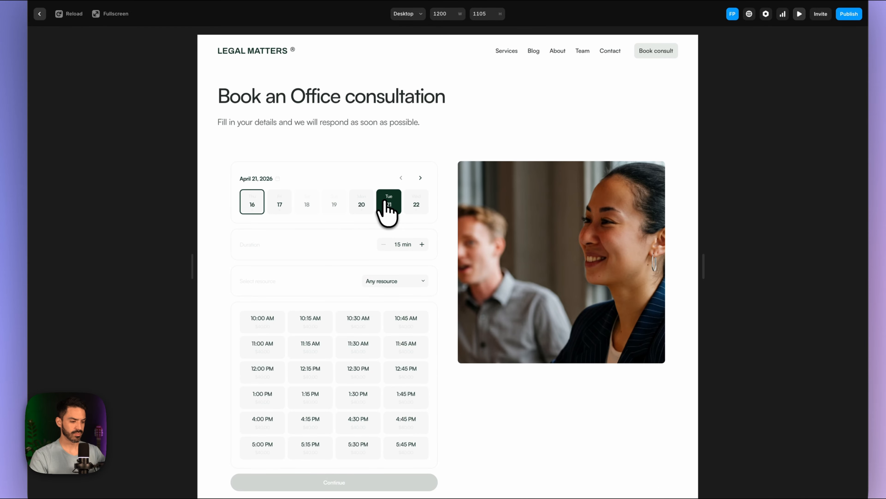
click(280, 209)
scroll(339, 356, down, 2)
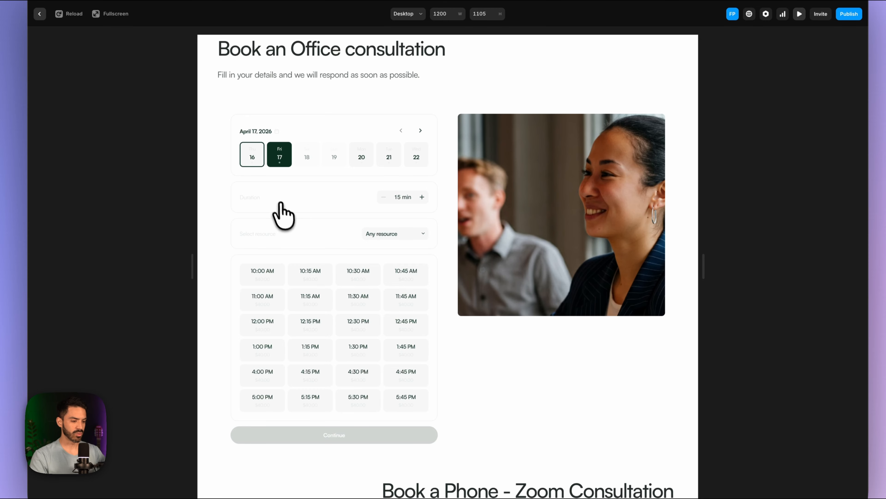
scroll(323, 194, up, 1)
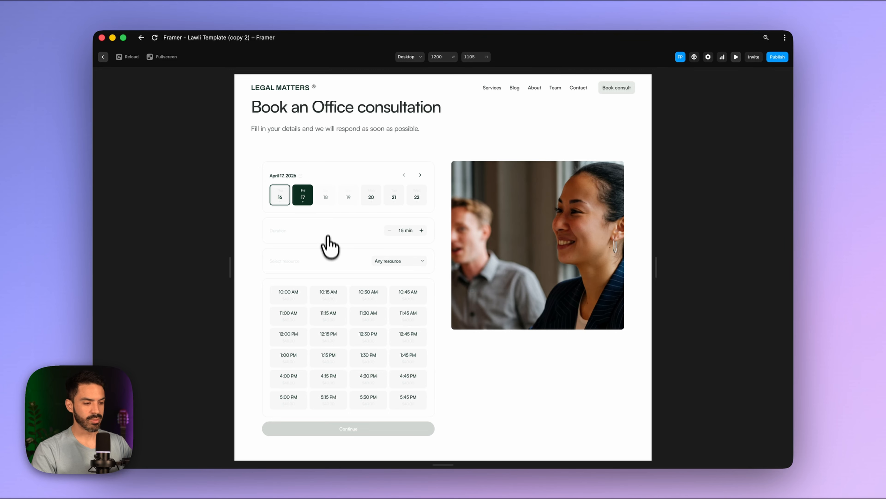
scroll(330, 246, down, 1)
scroll(331, 266, up, 2)
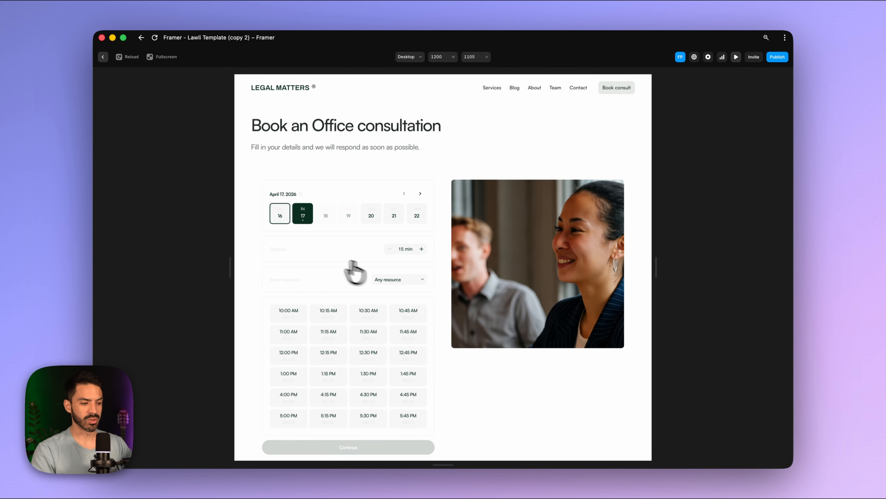
click(736, 57)
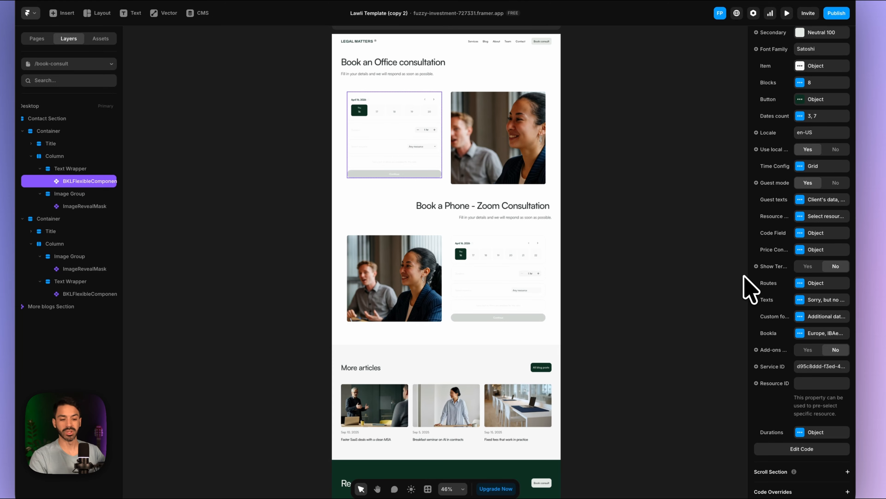
- Change the booking widget's Secondary colour from Neutral 200 to Neutral 500
scroll(770, 225, up, 3)
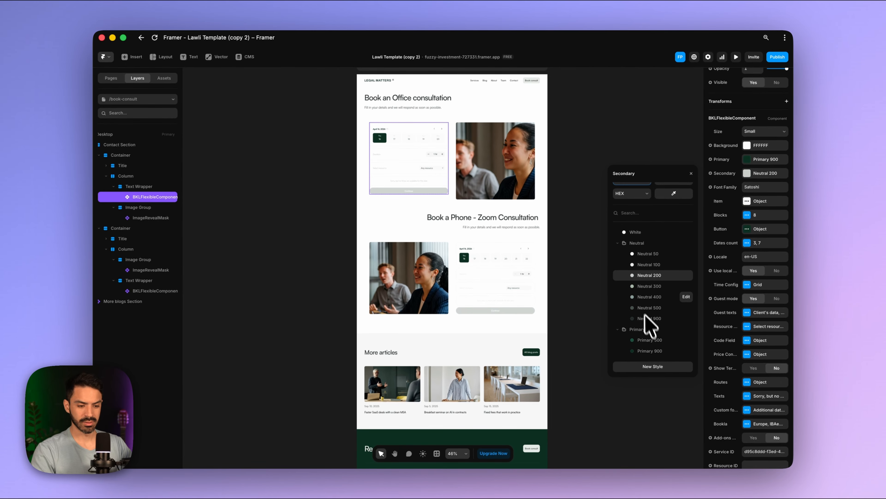
click(639, 307)
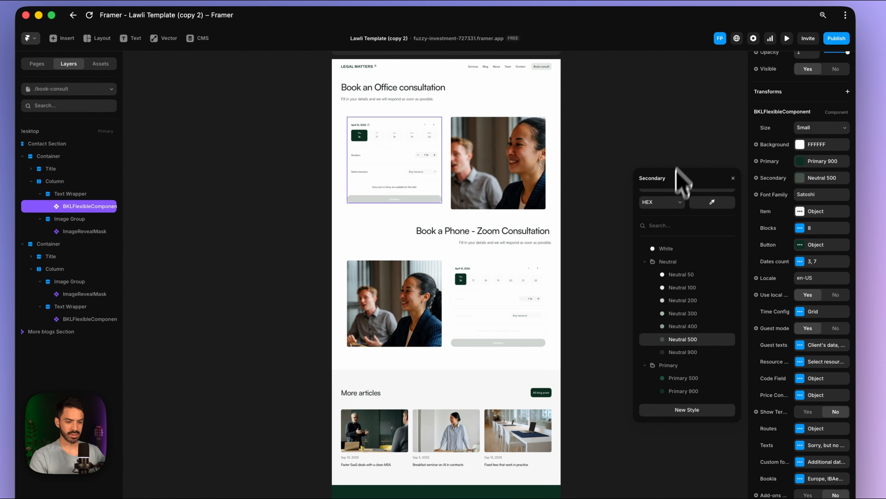
click(685, 161)
- In preview, try Fri 17, Sat 18 and Sun 19, then settle on Mon 20
click(787, 38)
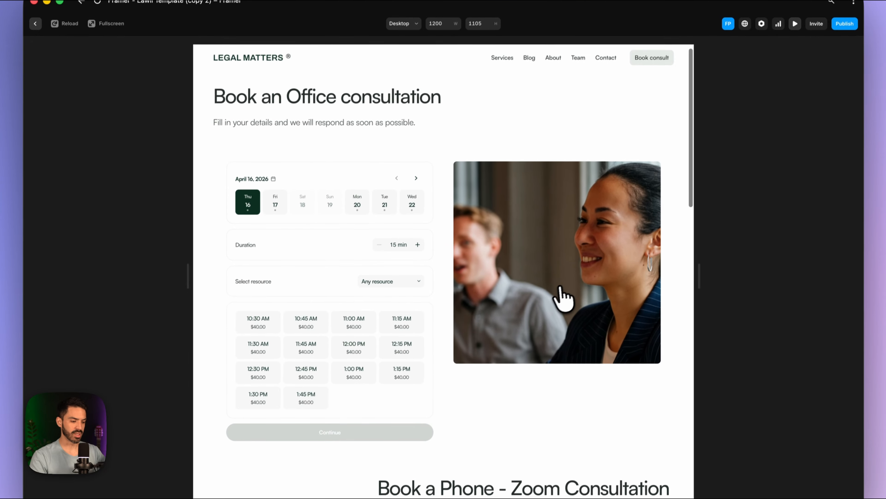
scroll(562, 299, down, 3)
click(277, 155)
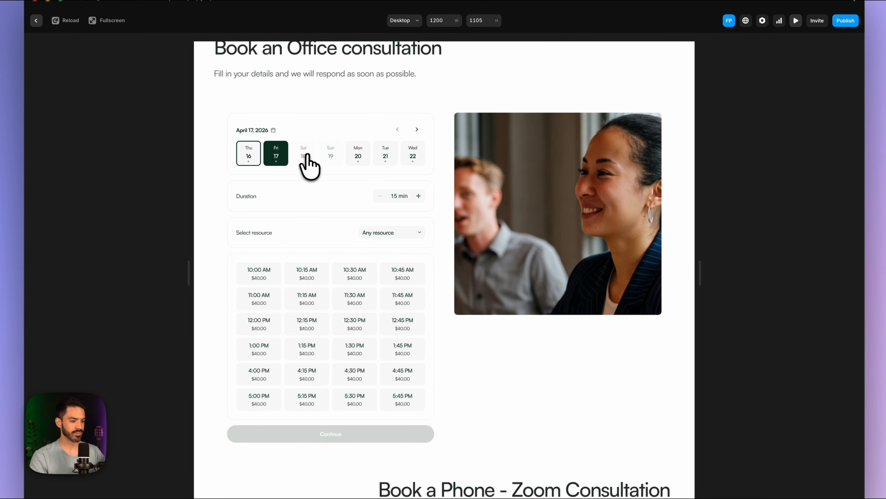
click(304, 155)
click(330, 155)
click(304, 155)
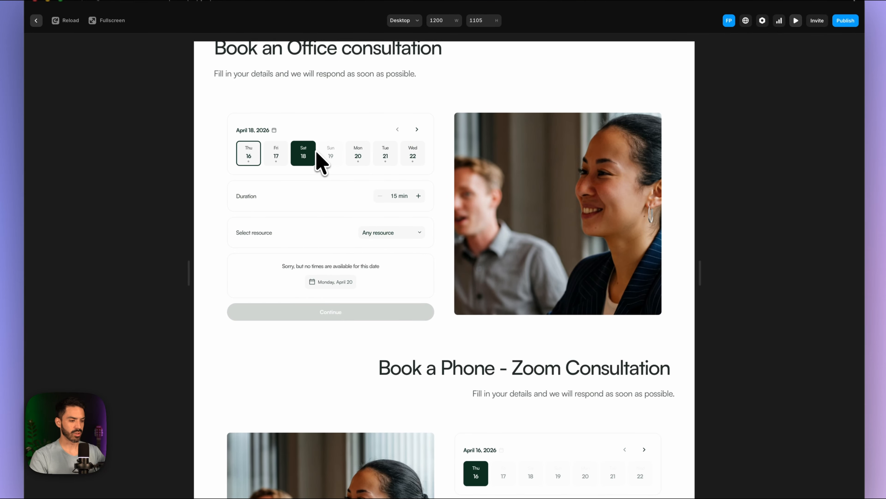
click(351, 161)
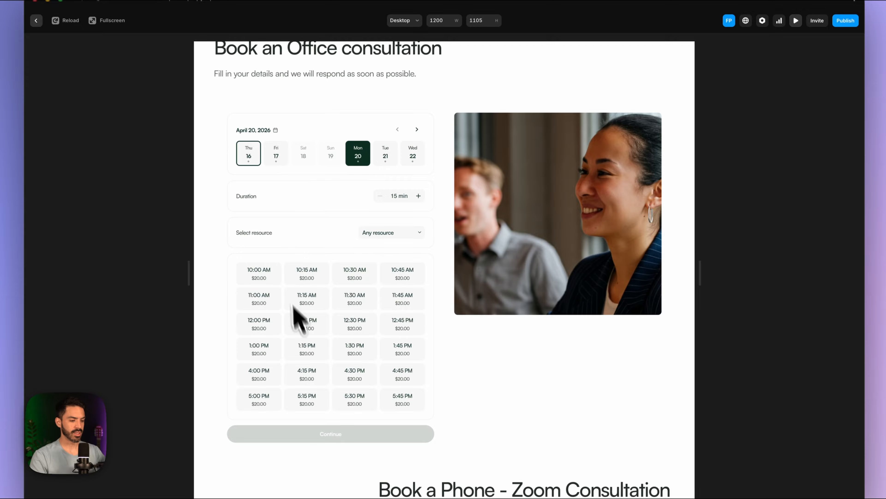
- Pick the 10:15 AM slot for Mon 20, then leave the preview
scroll(307, 328, down, 5)
scroll(317, 340, up, 7)
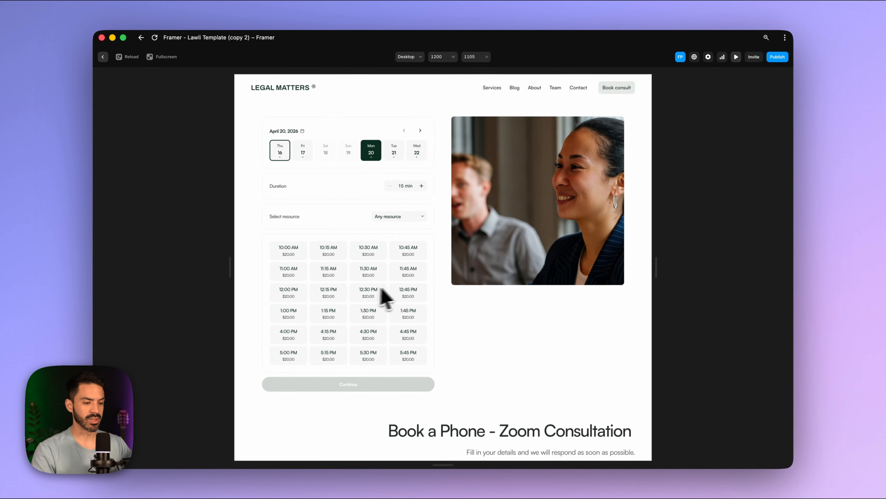
scroll(381, 289, down, 5)
scroll(405, 285, up, 2)
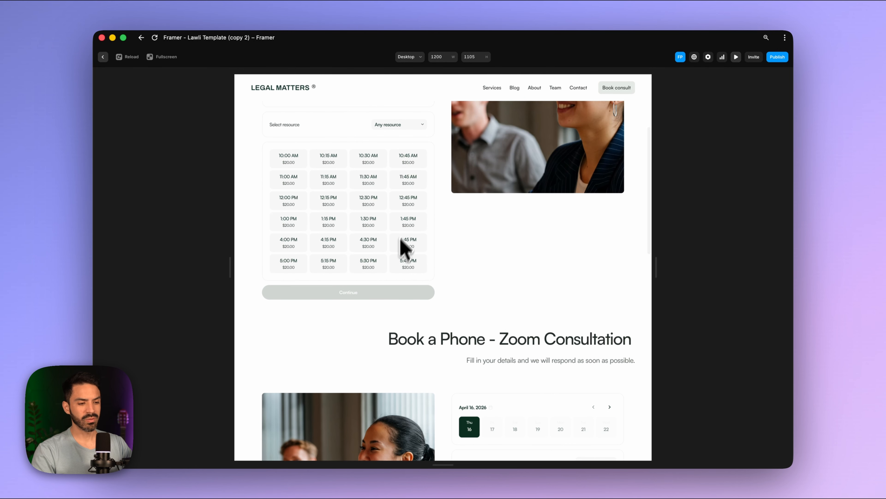
scroll(406, 238, up, 3)
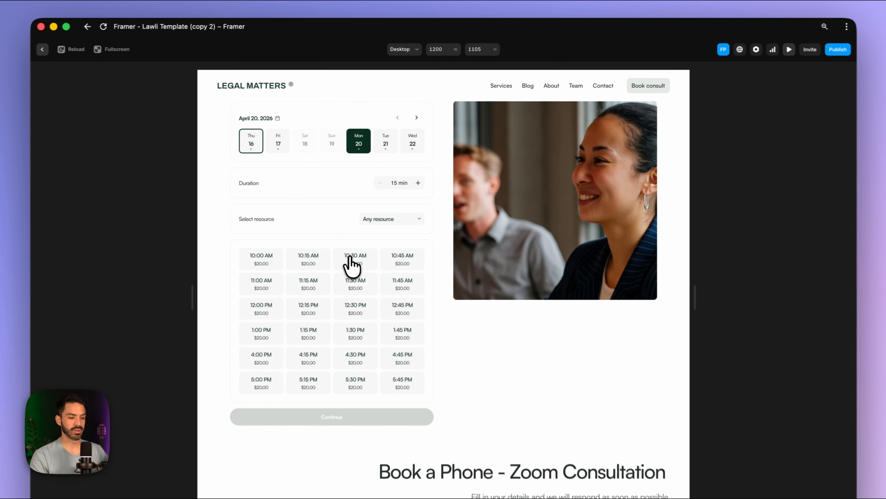
click(328, 236)
click(293, 238)
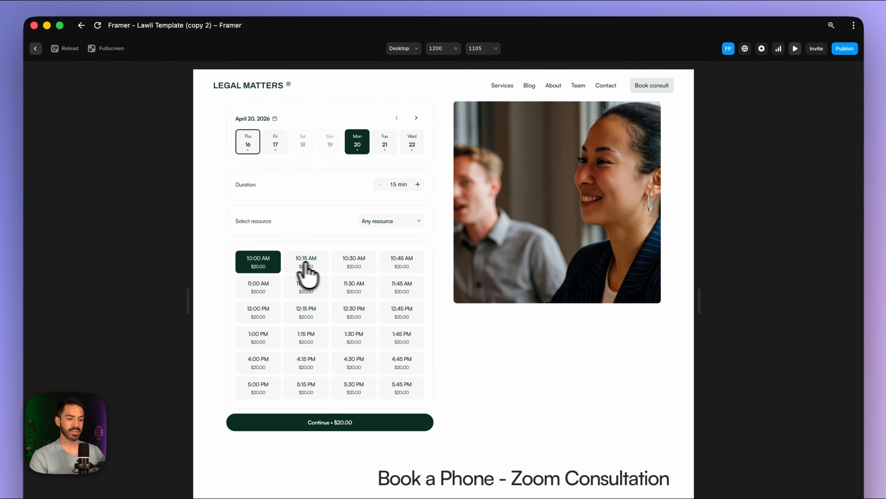
click(329, 237)
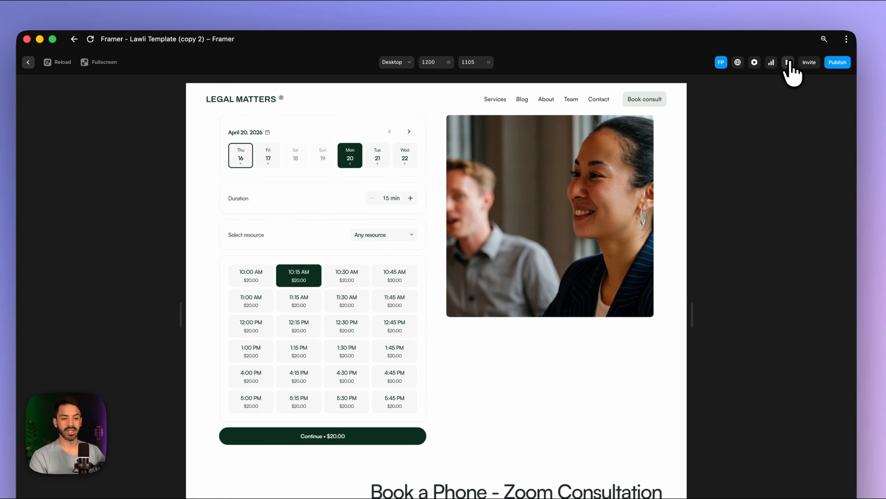
click(789, 62)
- On the Office consultation booking component, open the time display styles list
click(432, 180)
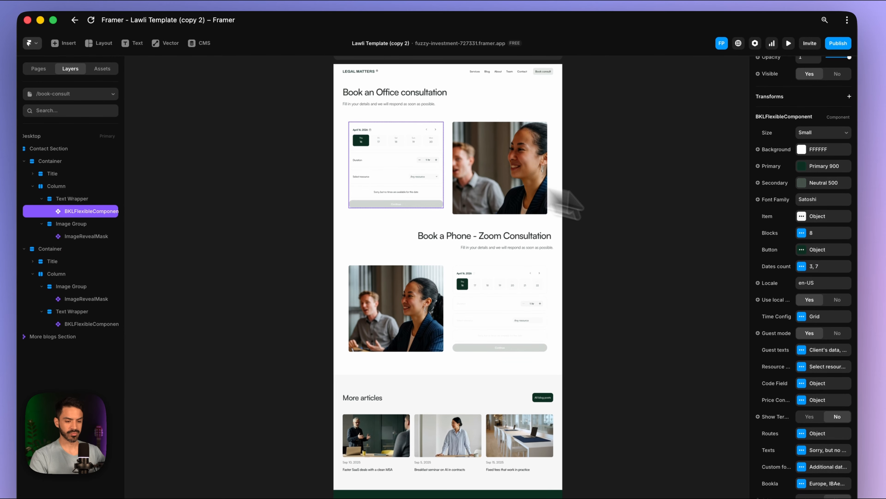
scroll(799, 293, up, 1)
click(800, 307)
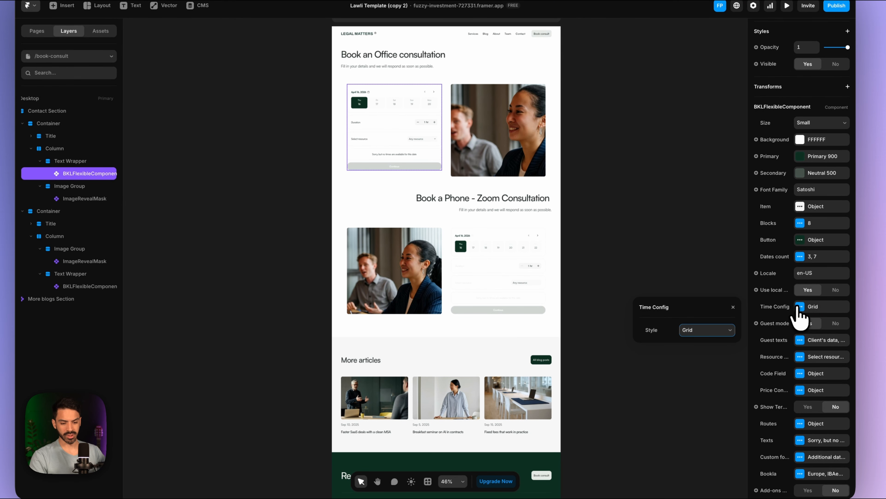
click(730, 330)
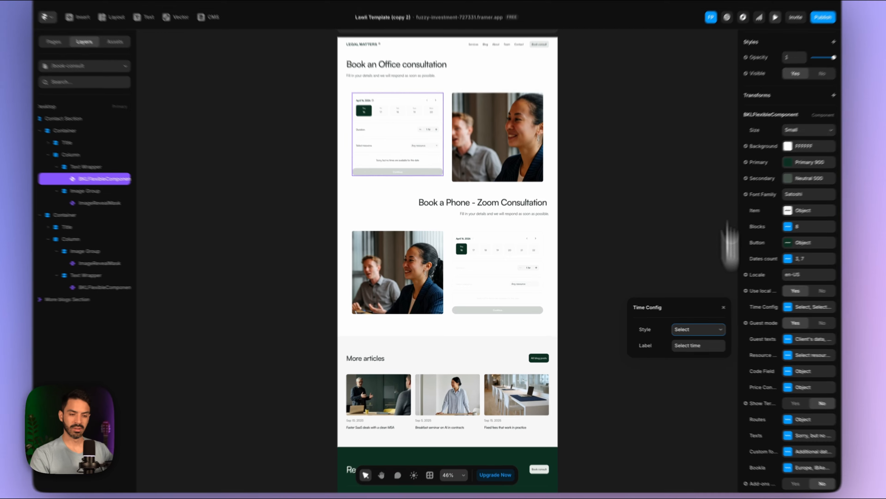
- Preview the Office form, keeping Any resource and a 10:30 AM time, then exit preview
click(787, 5)
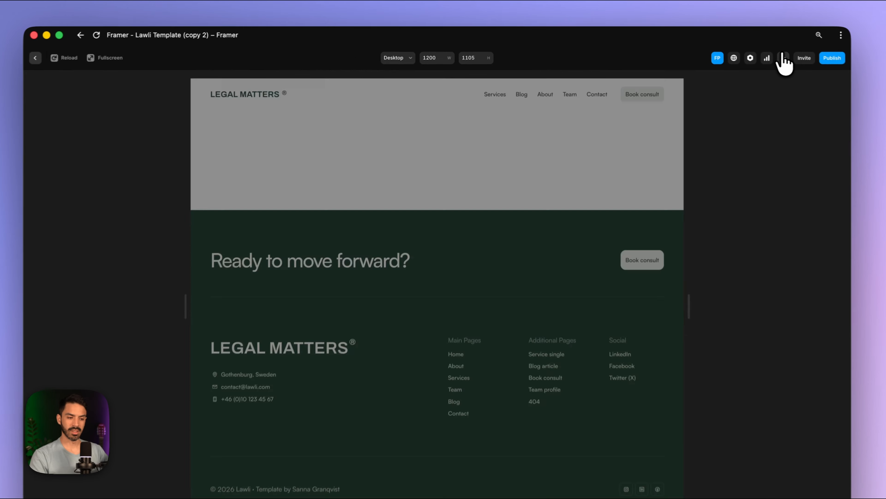
scroll(506, 286, down, 2)
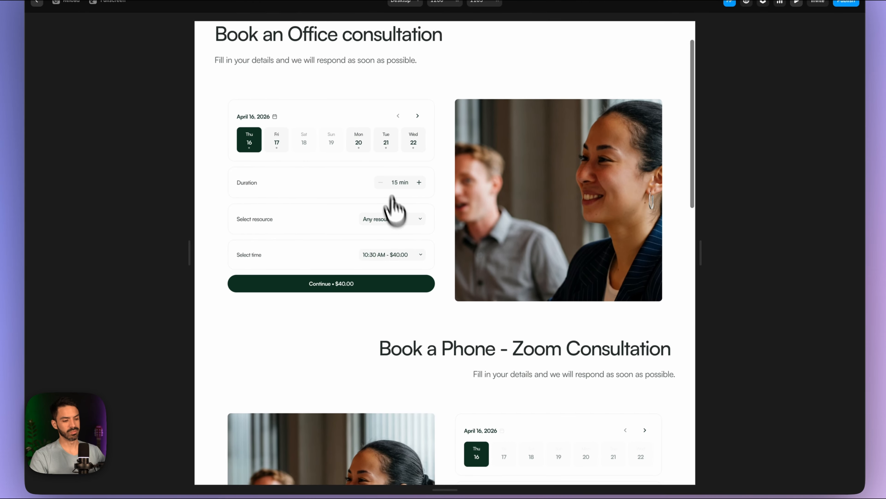
click(405, 326)
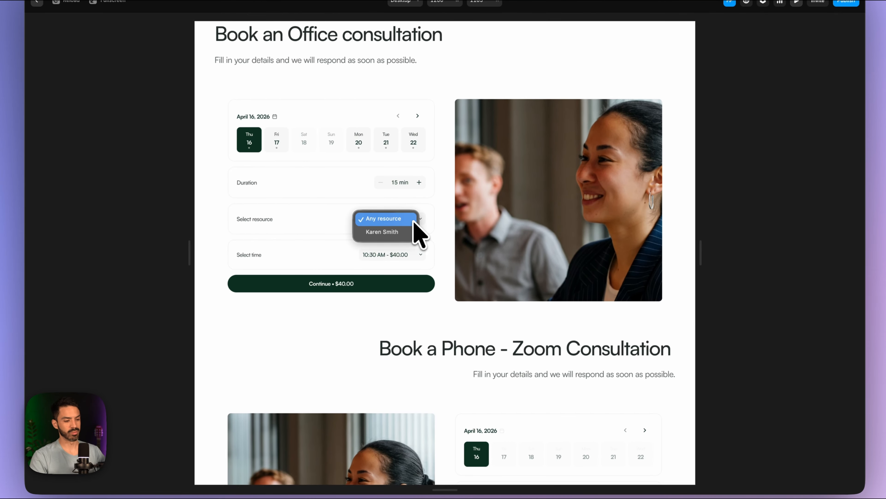
click(414, 221)
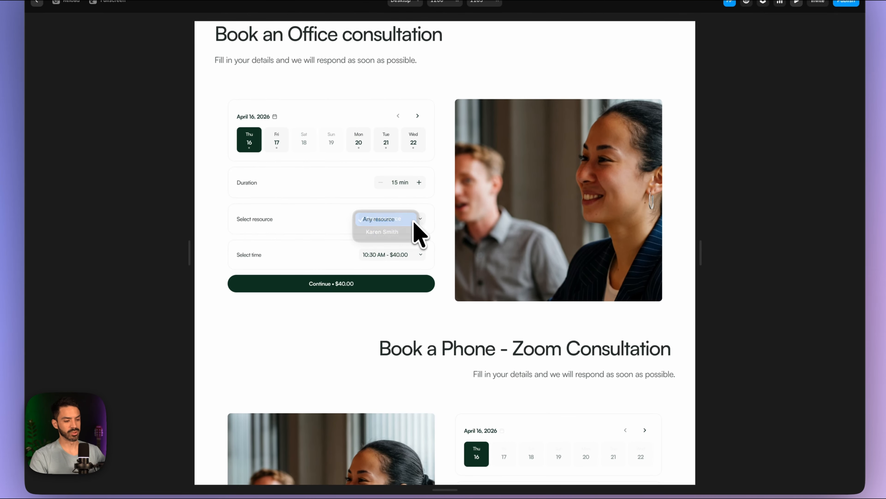
click(419, 253)
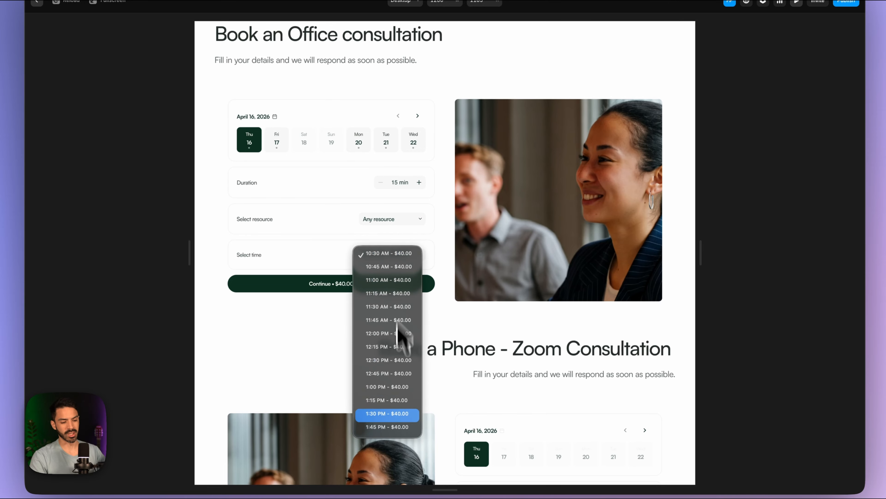
click(326, 260)
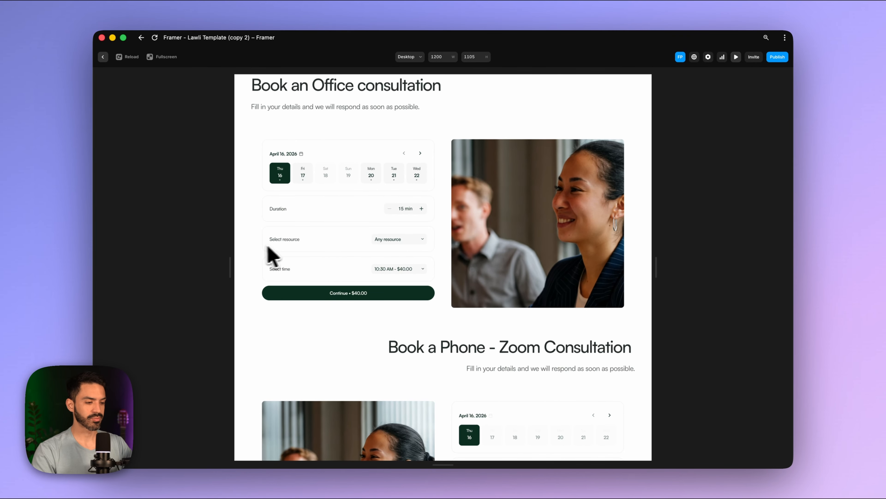
scroll(391, 204, up, 1)
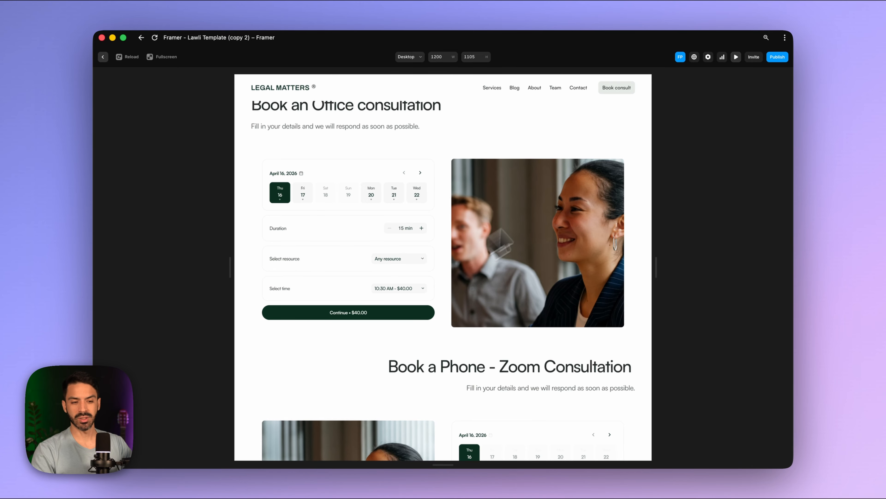
click(410, 259)
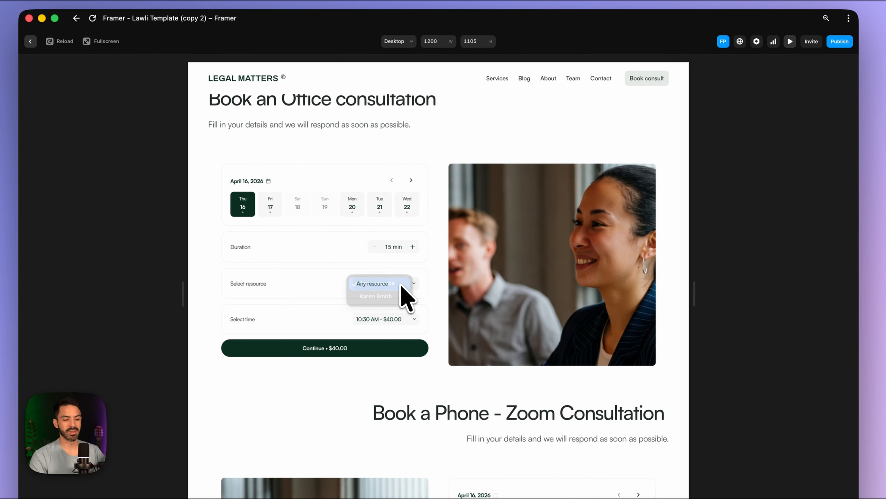
click(401, 285)
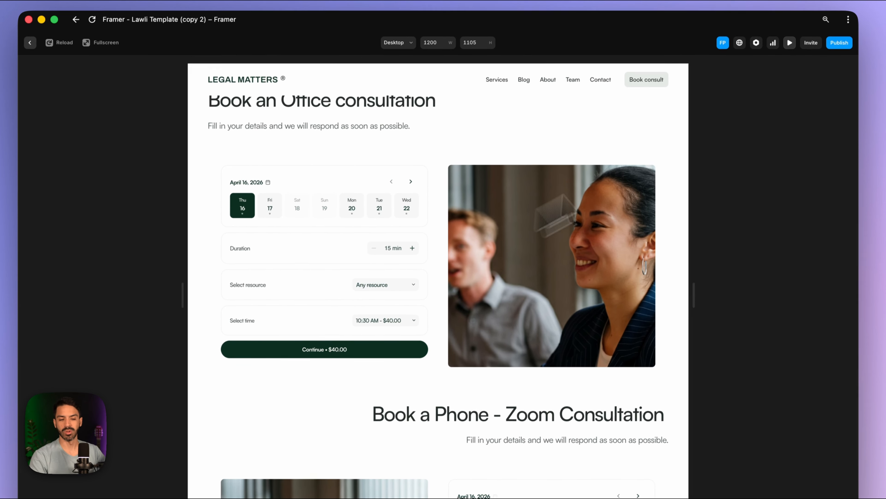
click(790, 41)
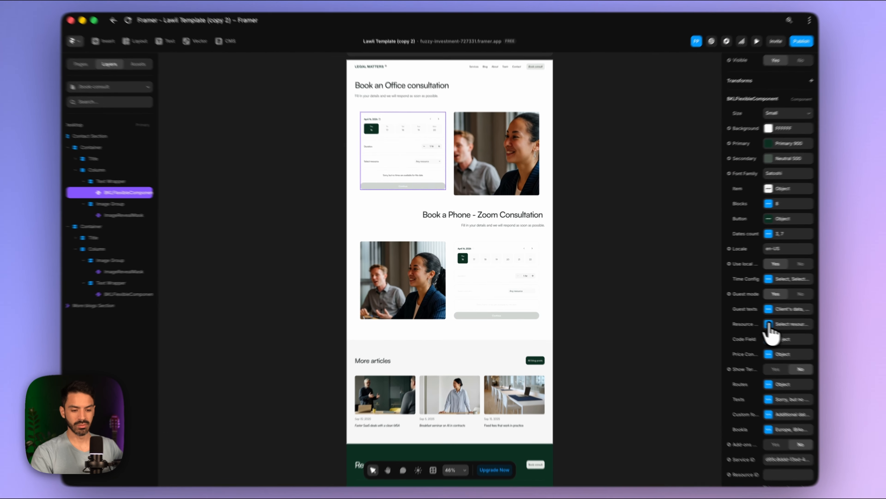
- Set Resource selector Visible to No, then preview a 45-min 11:00 AM booking priced $120.00
click(769, 324)
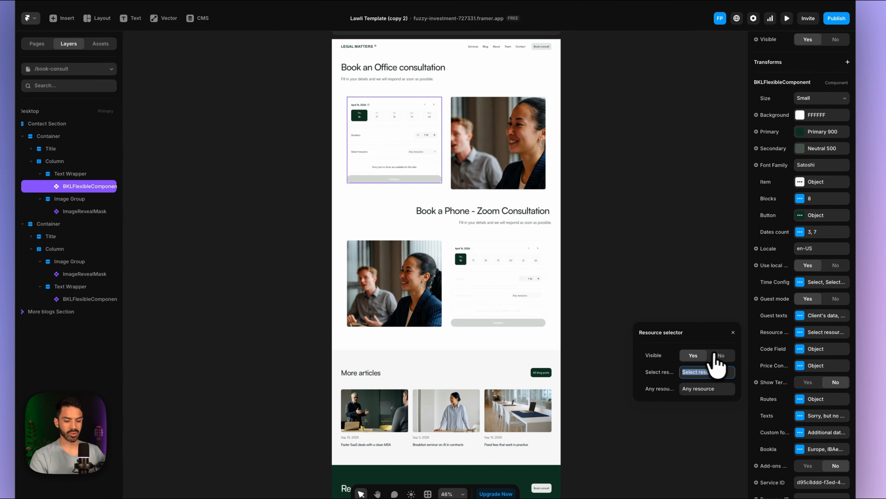
click(718, 355)
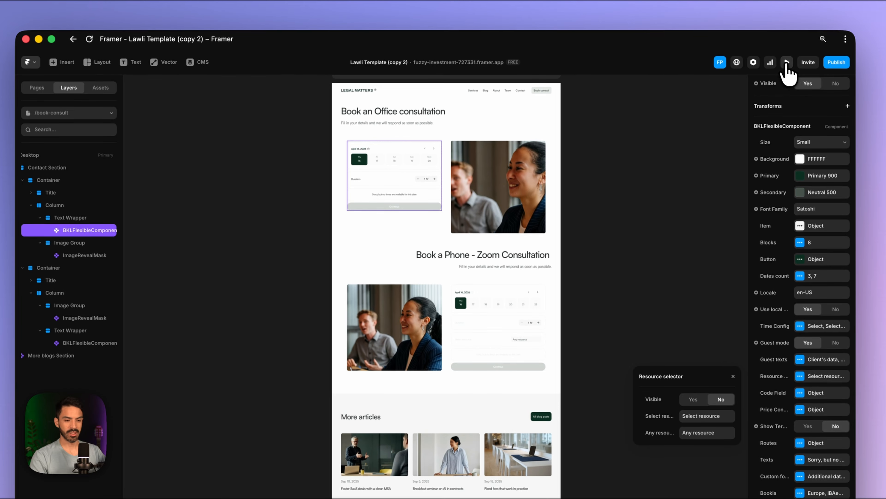
click(787, 18)
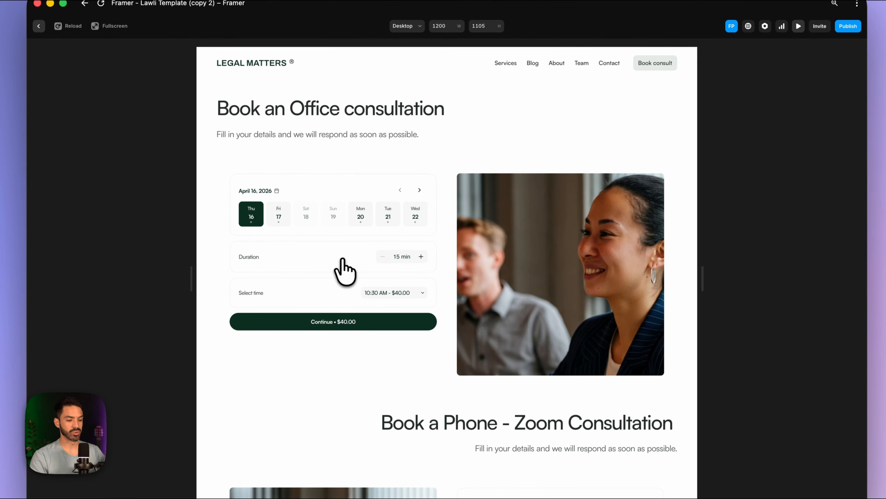
click(421, 257)
click(421, 257)
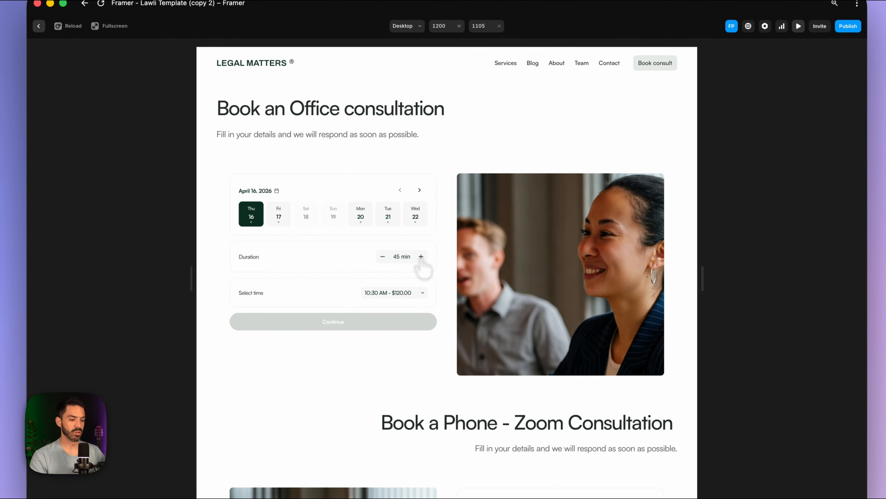
click(410, 294)
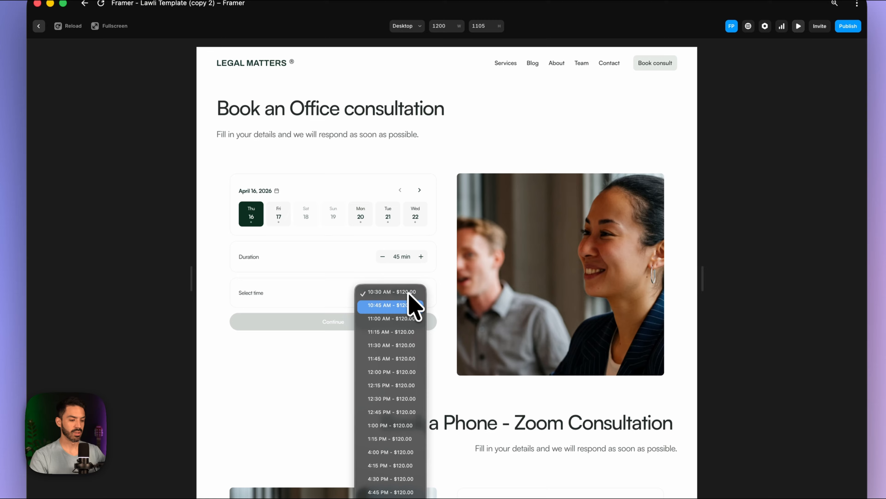
click(404, 319)
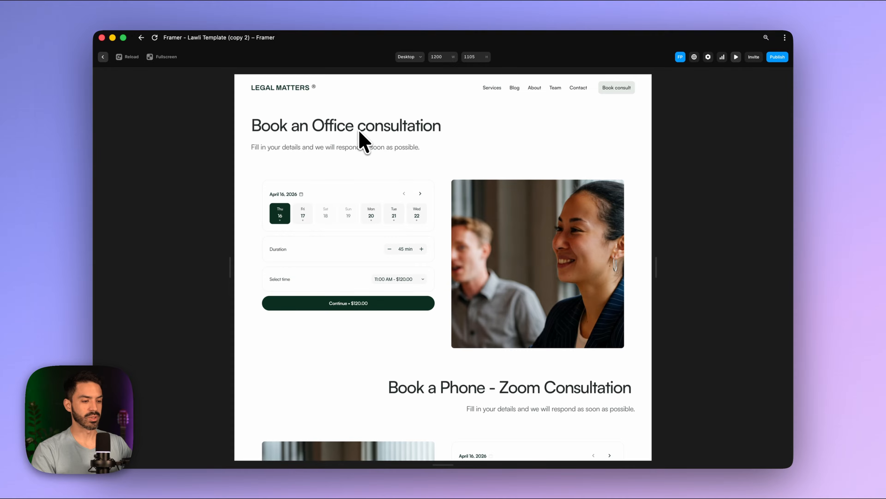
click(736, 57)
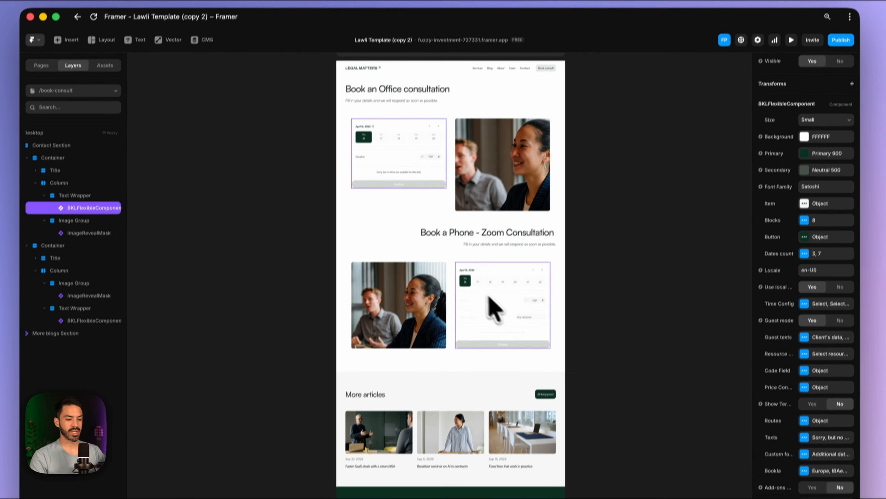
- Swap the booking widgets between the Office and Phone - Zoom sections' Text Wrappers
drag(421, 169, 267, 174)
drag(515, 289, 405, 144)
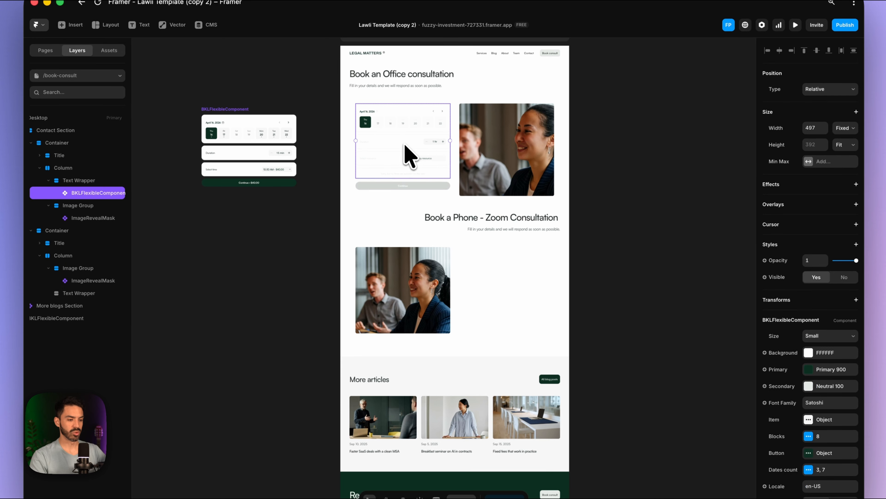
drag(290, 146, 510, 299)
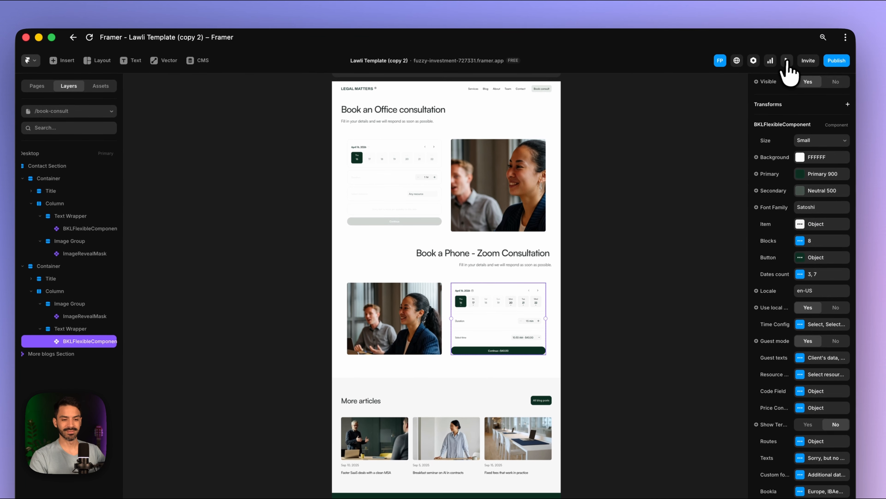
- Preview the Phone - Zoom widget, trying Mon 20, Tue 21 and 30/15-minute durations
click(793, 34)
scroll(578, 326, down, 10)
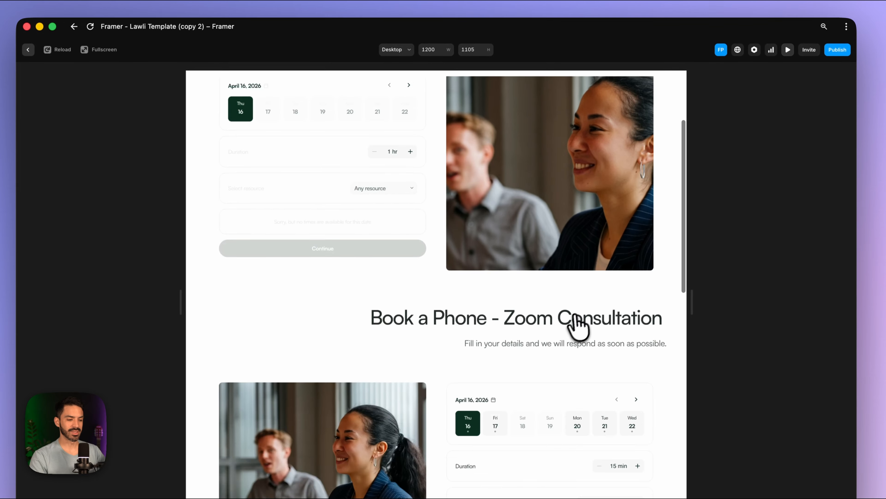
click(577, 195)
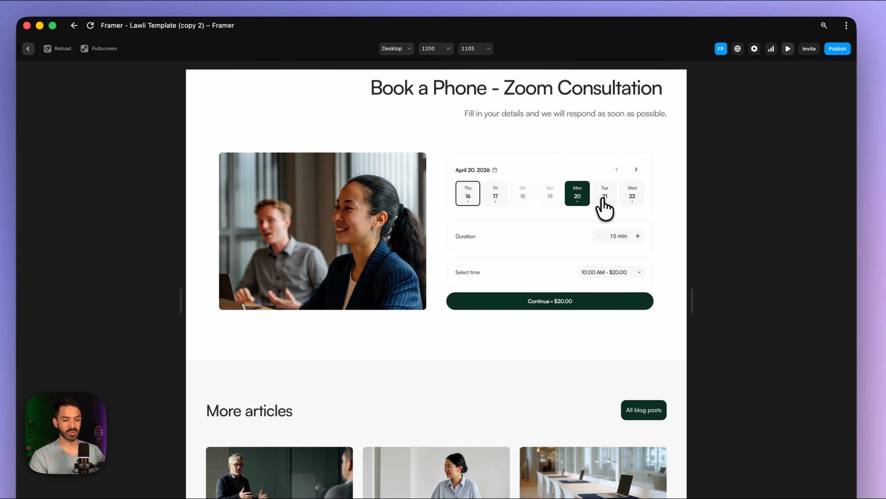
click(605, 196)
click(638, 236)
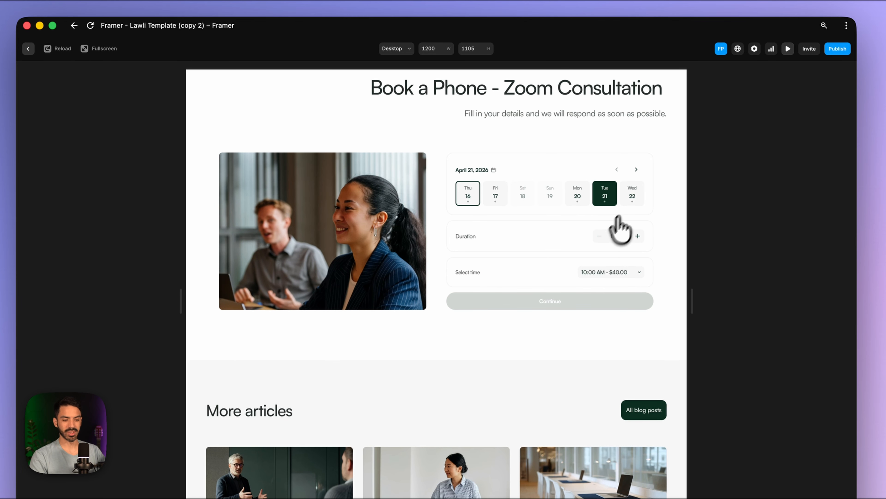
click(601, 237)
scroll(614, 227, up, 3)
click(788, 52)
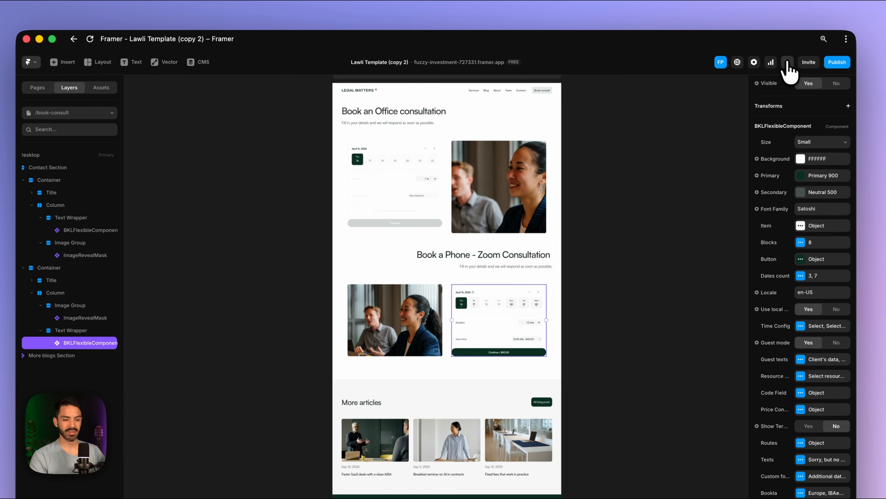
- Set the Office widget's Bookla API region to Europe
click(414, 182)
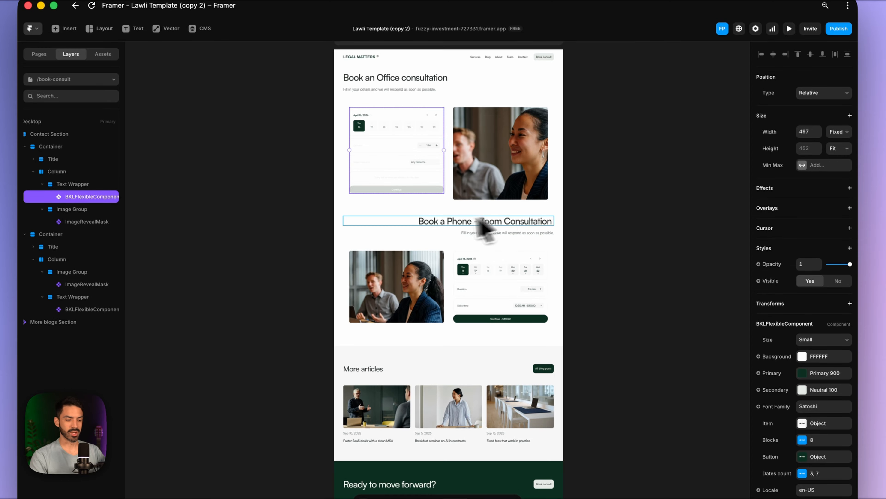
scroll(439, 221, up, 5)
scroll(440, 222, up, 2)
scroll(782, 359, down, 10)
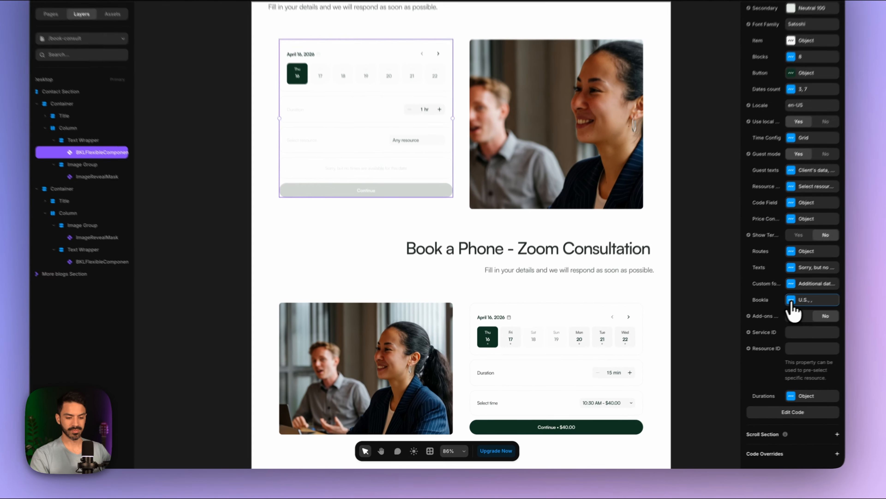
click(747, 325)
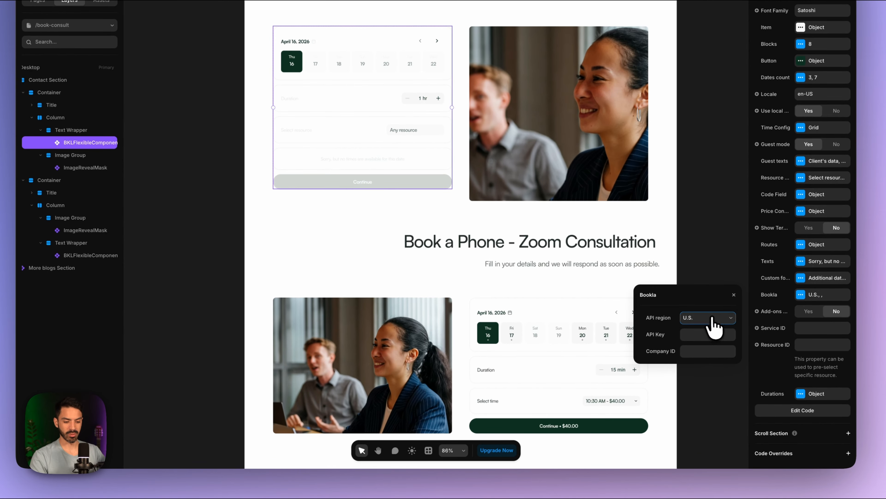
click(673, 345)
click(704, 331)
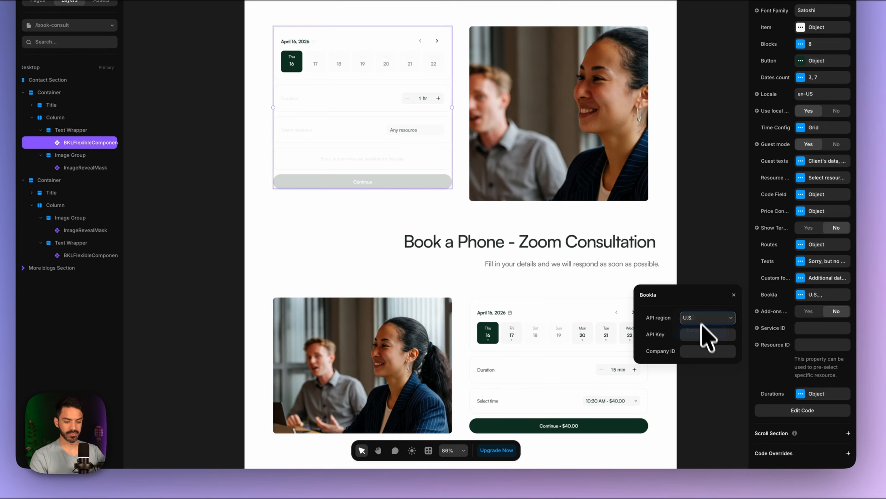
drag(695, 293, 690, 262)
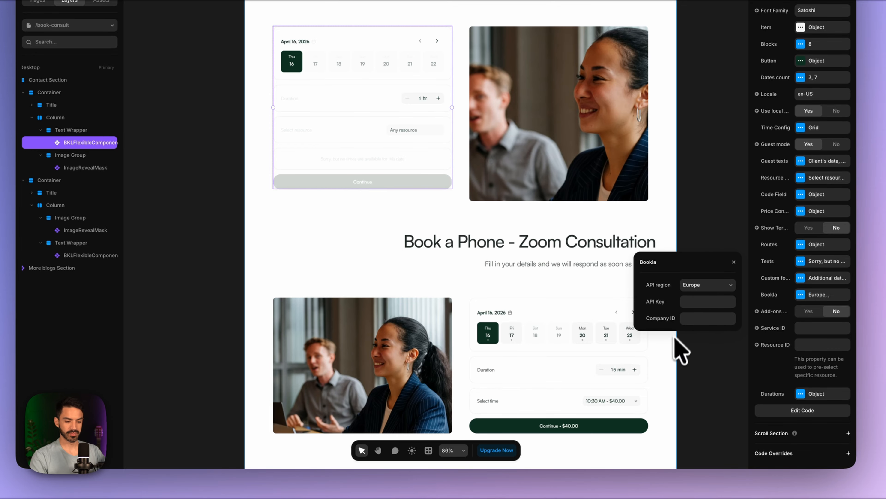
- Copy the API key from the credentials note into the widget's API Key field
click(701, 302)
click(405, 453)
click(746, 201)
drag(782, 257, 620, 258)
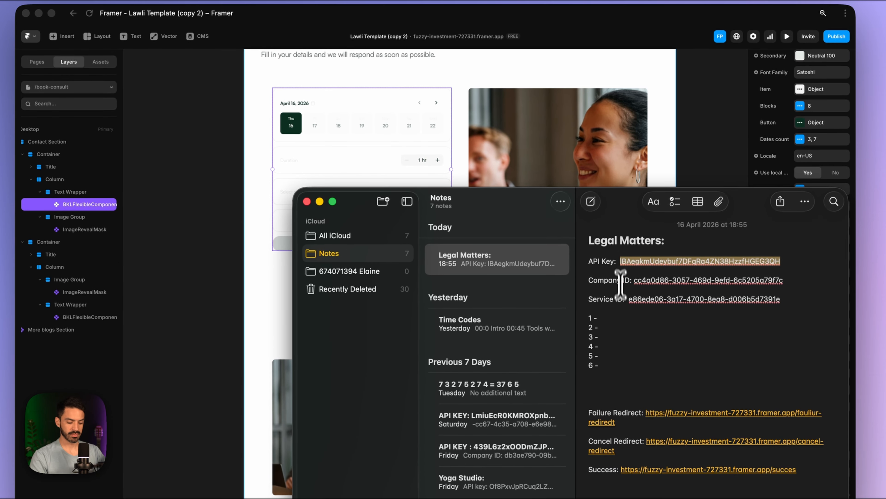
key(super+c)
click(695, 126)
key(super+v)
- Copy the company ID from the note into the widget's Company ID field
click(701, 376)
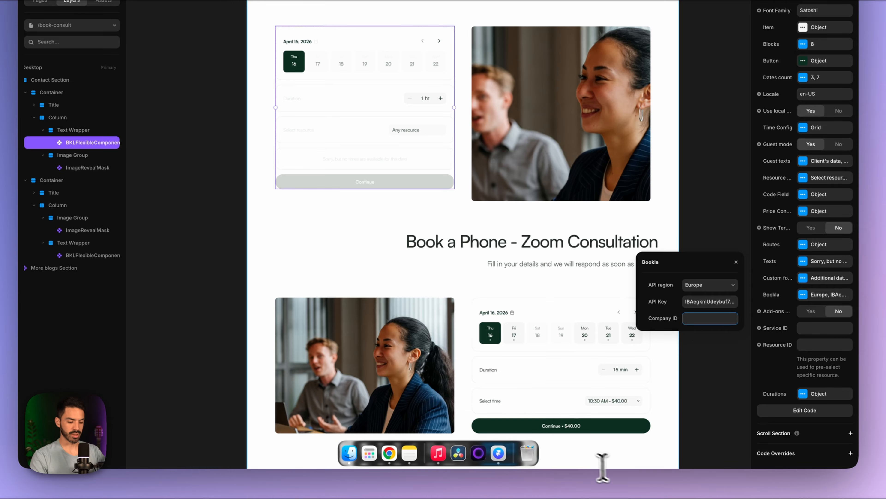
click(405, 453)
drag(783, 287, 635, 292)
key(super+c)
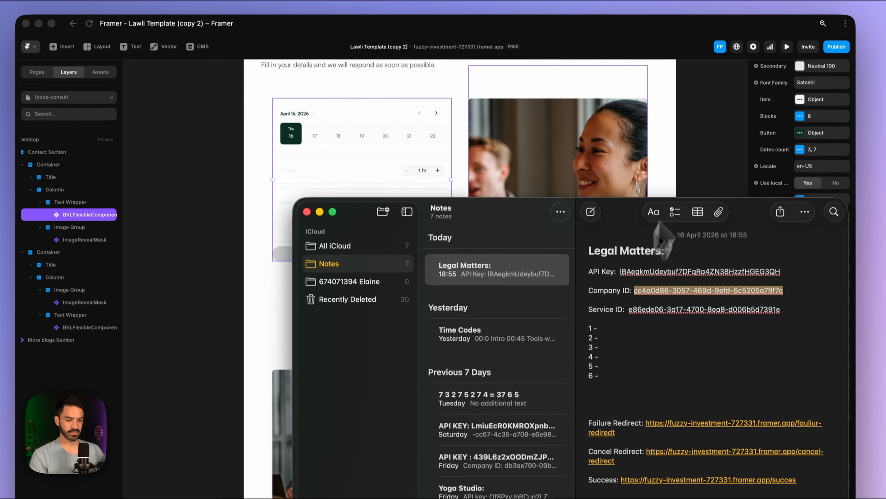
click(684, 154)
click(706, 389)
key(super+v)
- Copy the In Office Consultation service ID from Bookla for the widget's Service ID
click(806, 397)
mouse_move(597, 469)
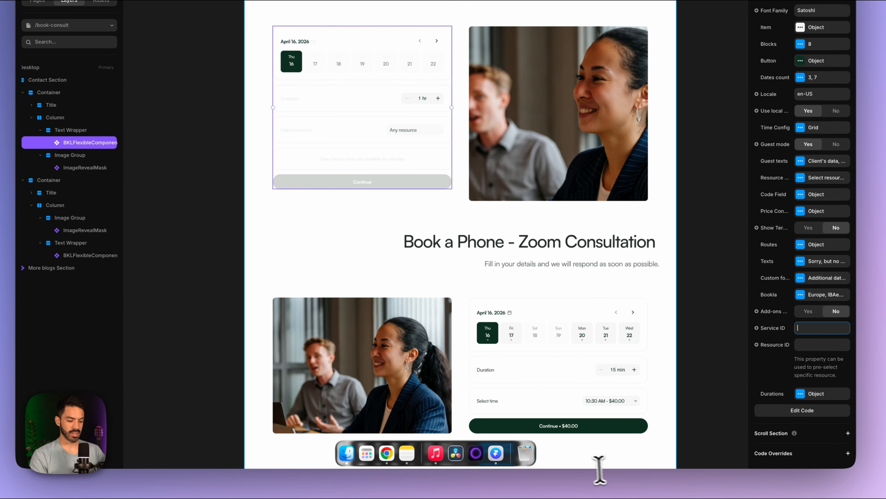
click(397, 460)
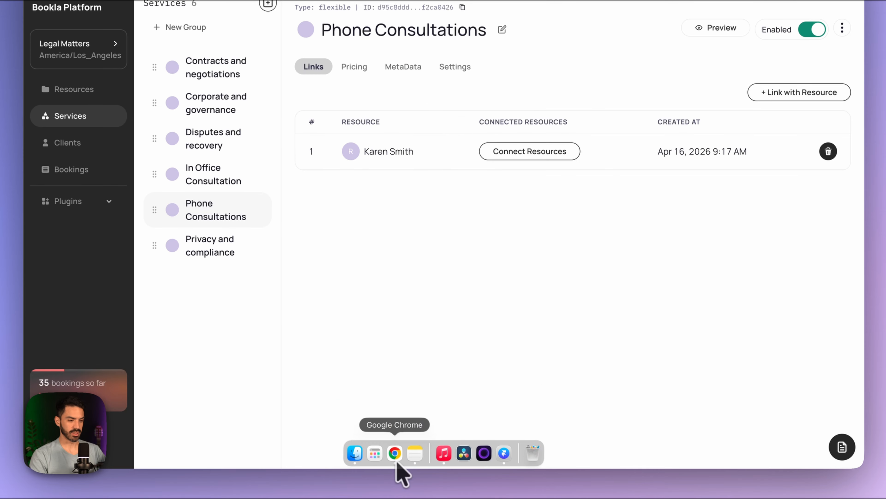
click(219, 258)
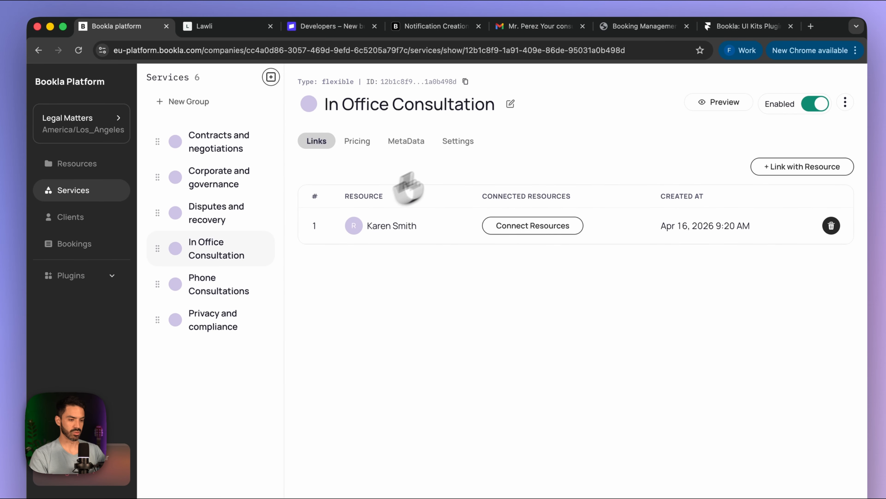
click(464, 83)
click(474, 461)
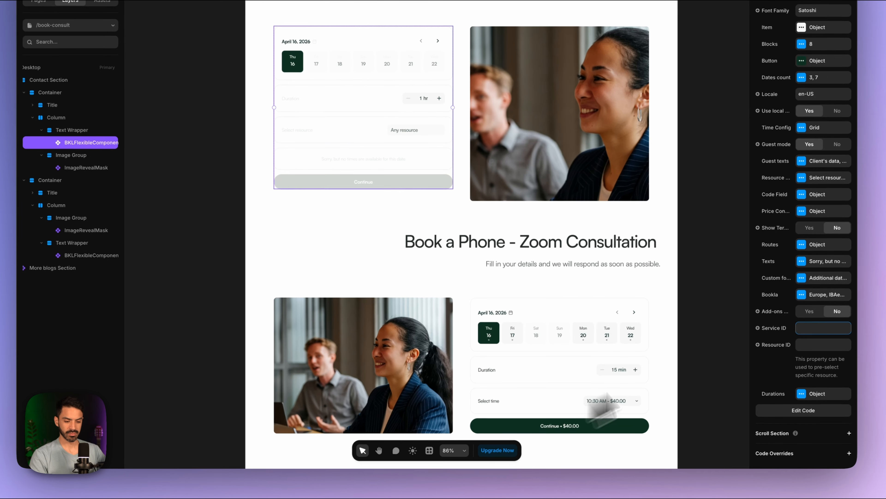
- Set Step to 1 hr 0 min, Min to 1 hr 0 min and Max to 3 hr 0 min
click(799, 394)
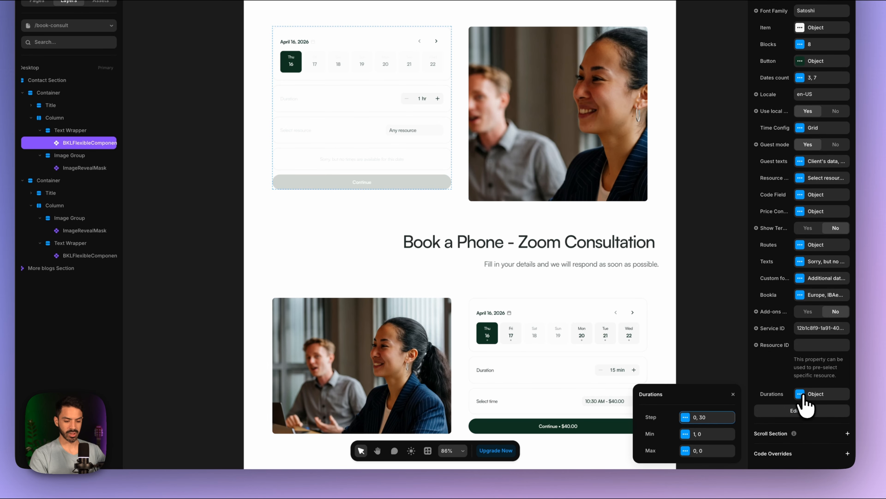
click(684, 417)
text(1)
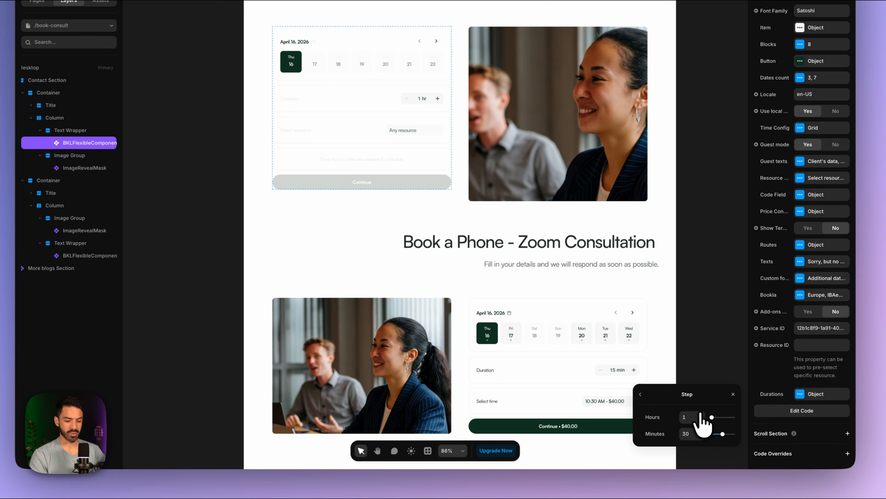
click(699, 437)
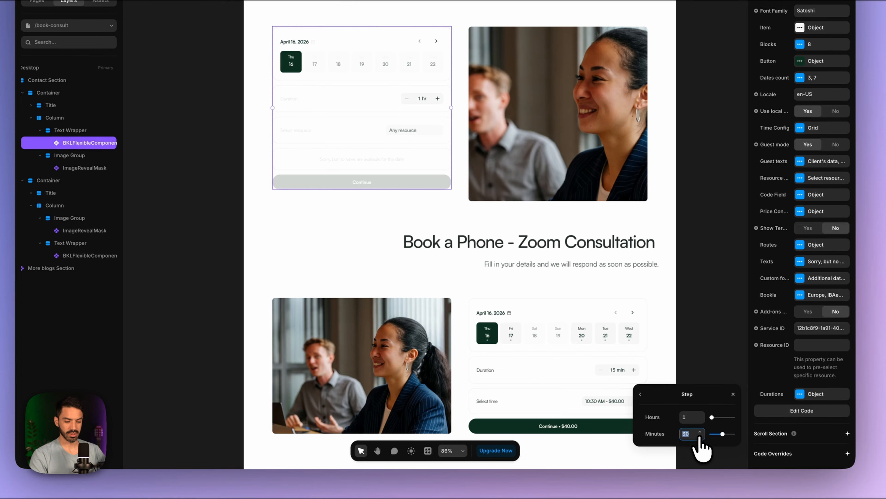
click(700, 437)
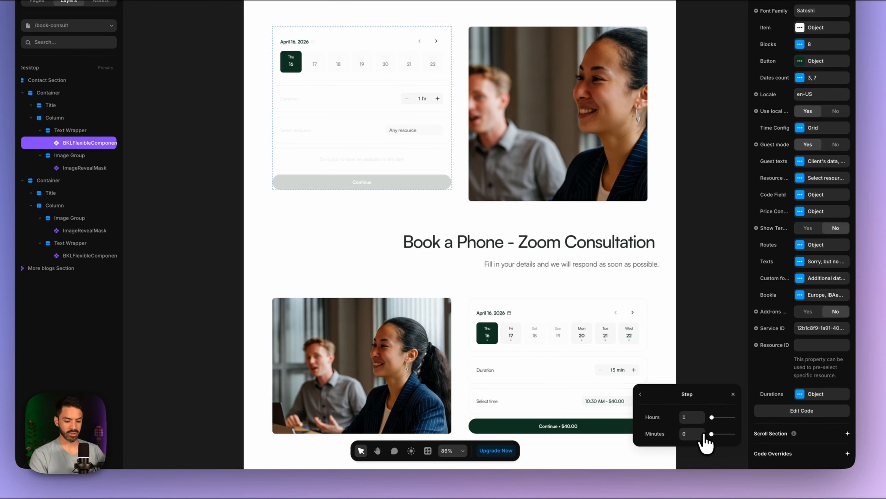
click(640, 394)
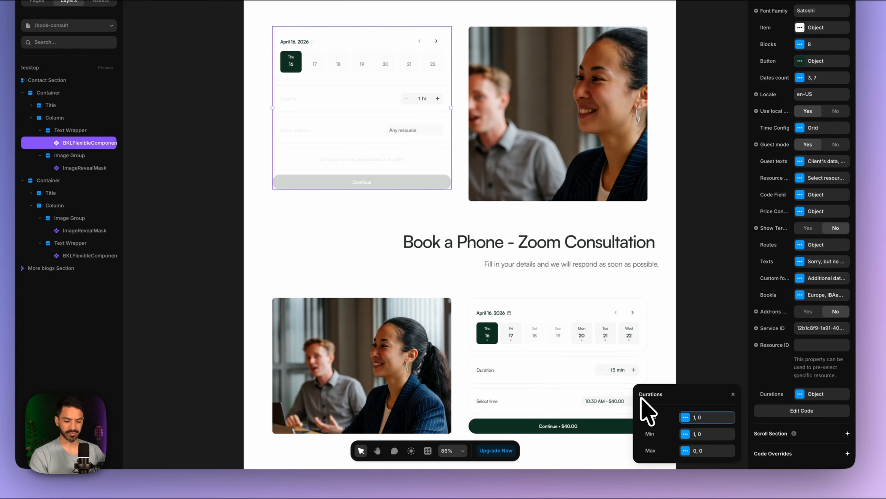
click(711, 441)
click(641, 394)
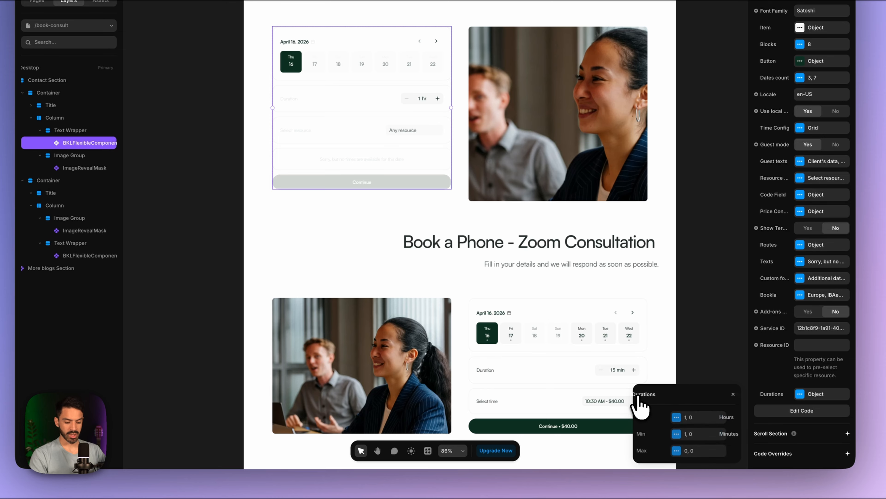
click(708, 456)
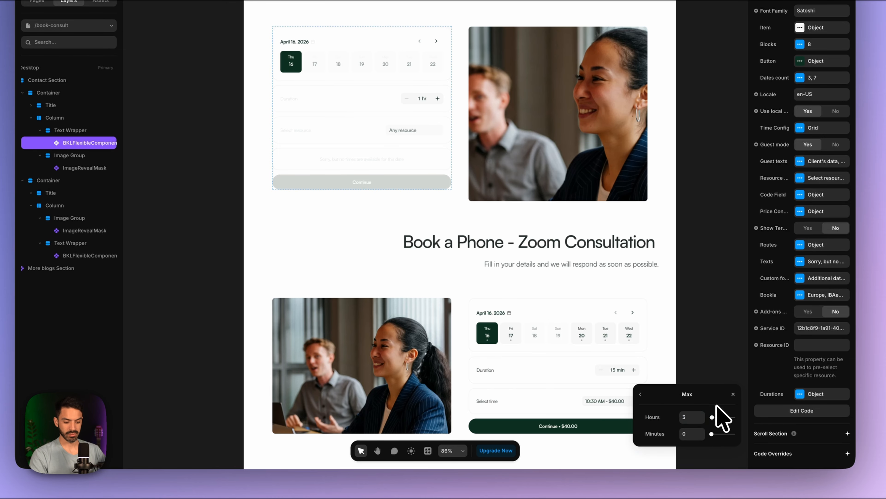
click(641, 394)
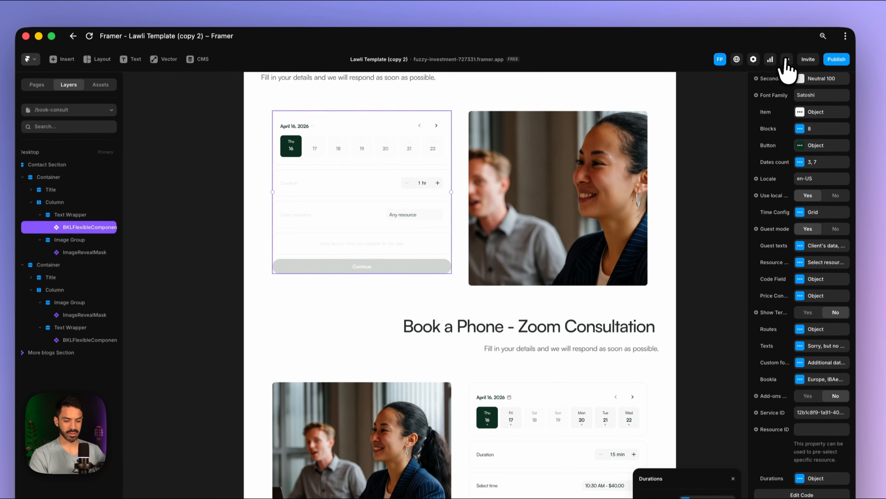
- Preview the site and check Phone - Zoom time slots for Fri 17 and Mon 20
click(787, 62)
scroll(581, 324, down, 8)
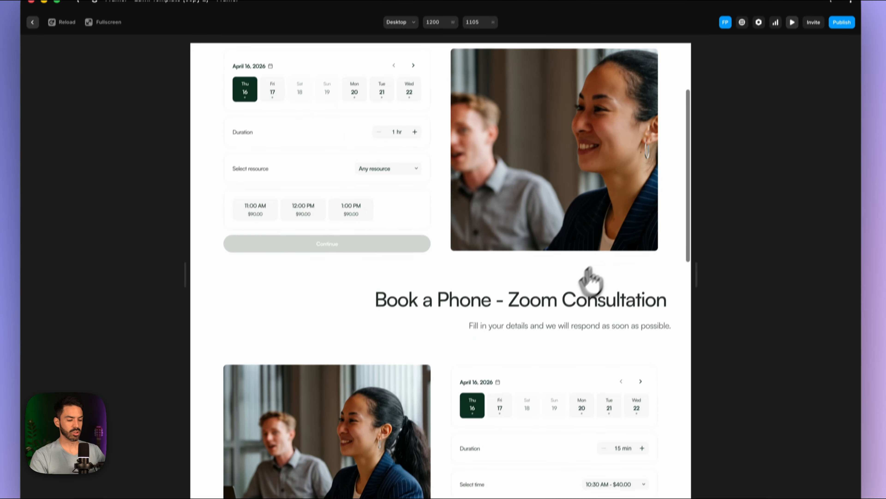
click(495, 297)
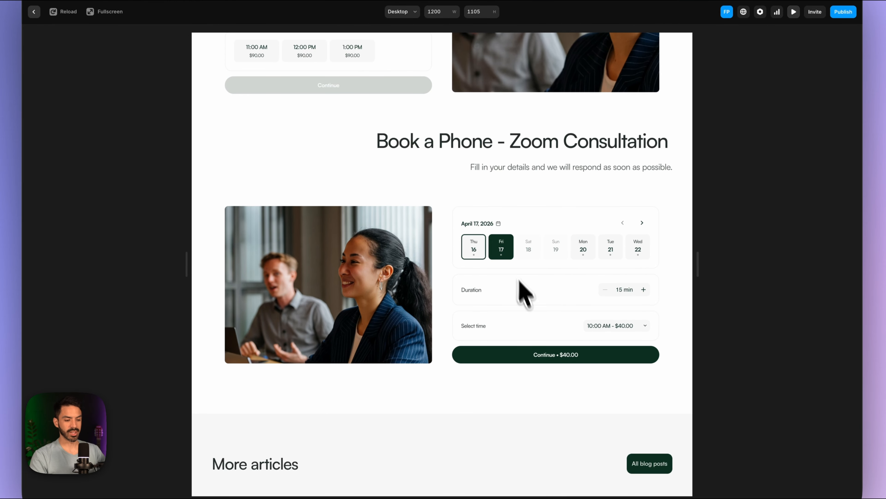
click(586, 251)
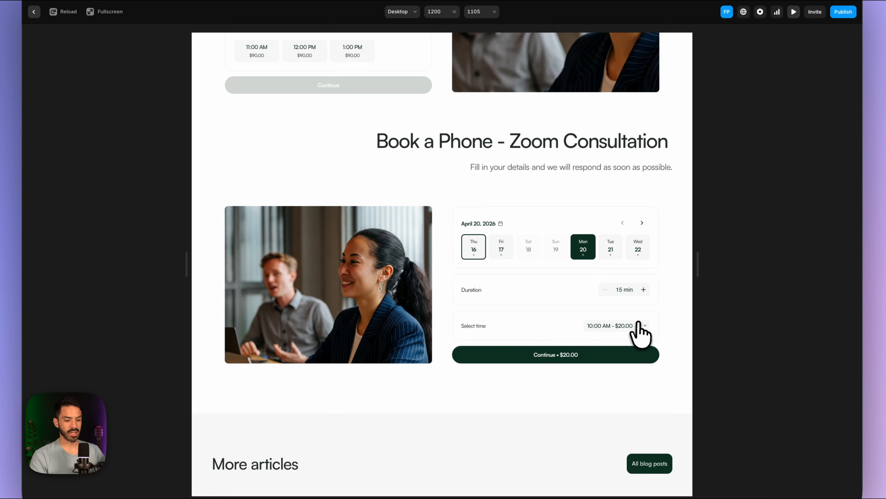
click(638, 325)
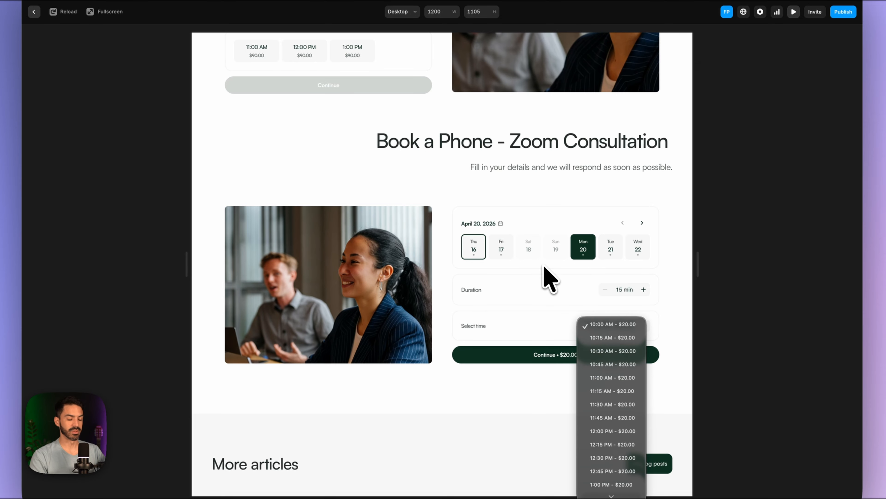
scroll(526, 223, up, 6)
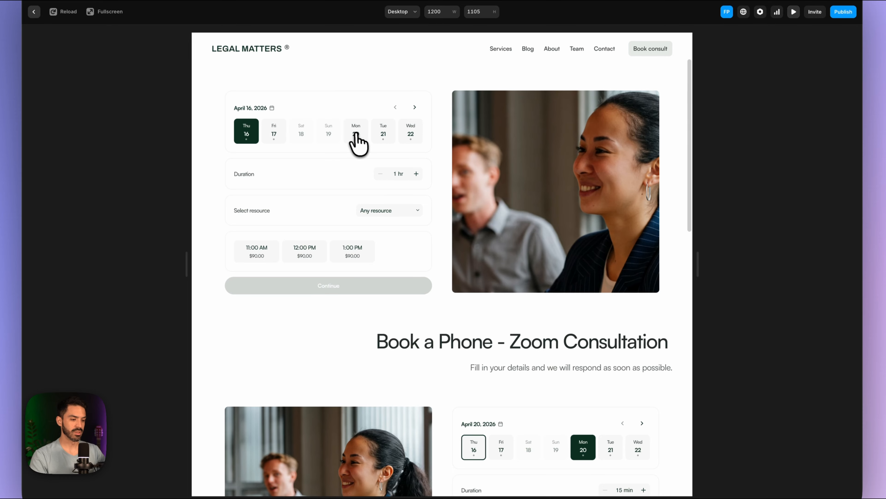
- Try Mon 20 Office slots (10:00 AM, 5:00 PM, 12:00 PM), then close the preview
click(356, 134)
click(257, 251)
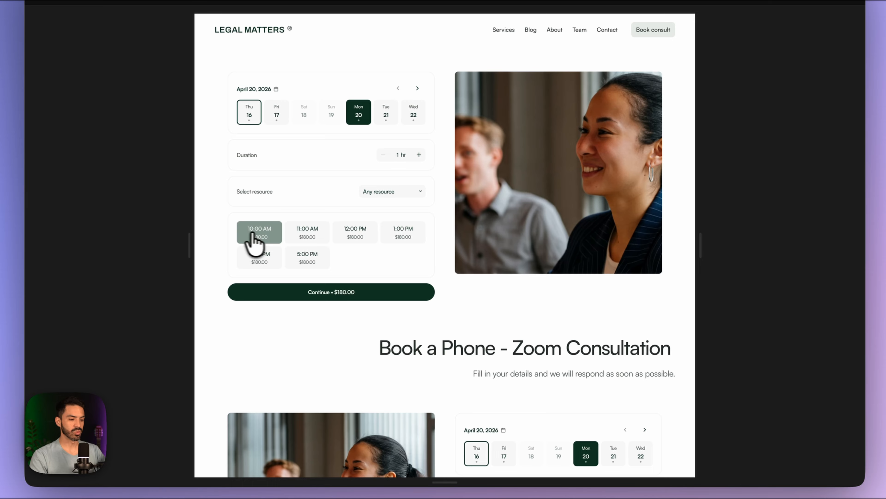
click(305, 236)
click(360, 231)
click(405, 231)
click(316, 260)
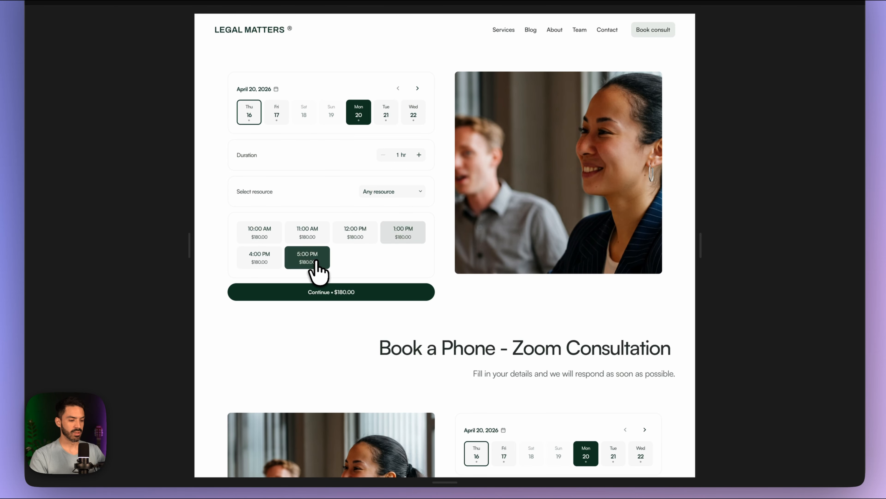
click(254, 241)
click(305, 241)
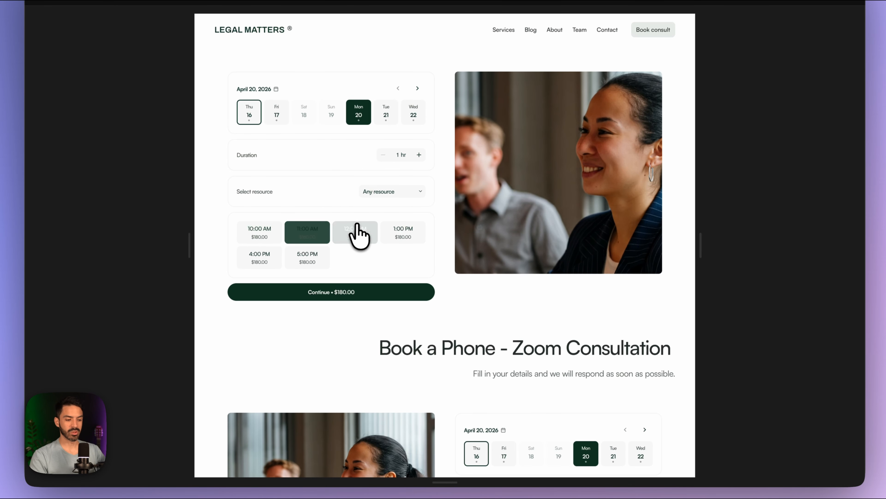
click(359, 233)
scroll(374, 258, down, 5)
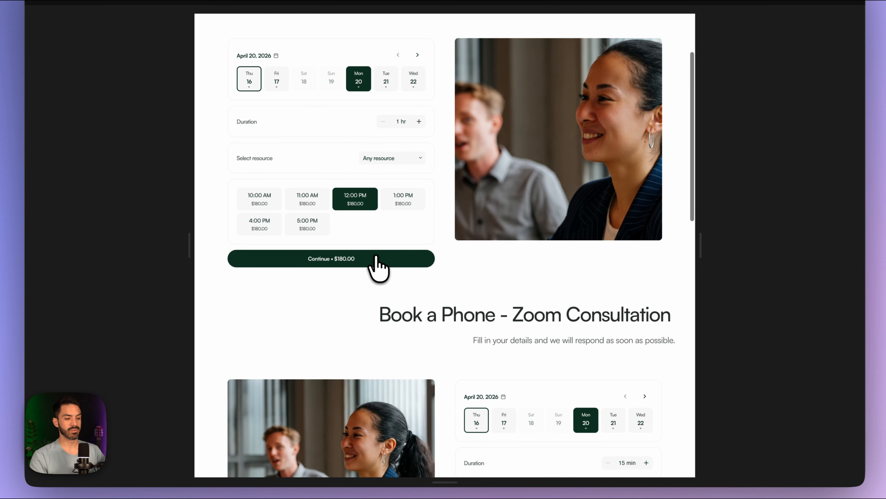
scroll(553, 430, up, 5)
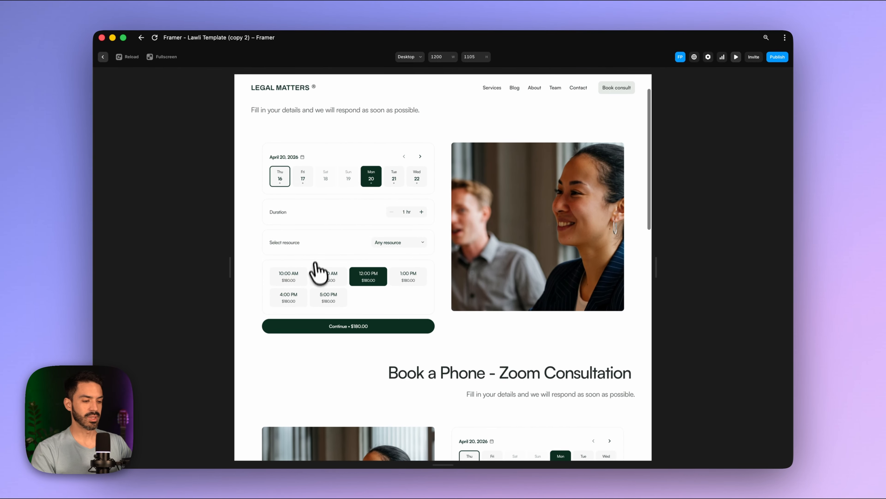
click(737, 56)
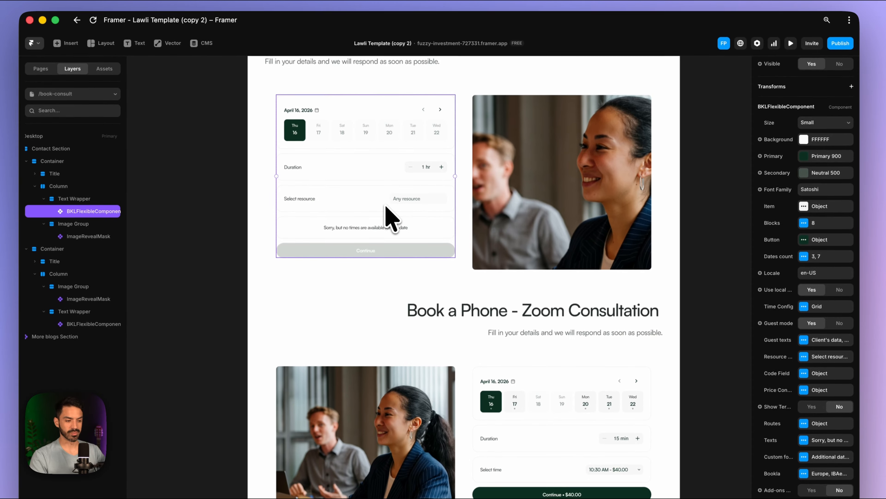
- Set the first booking component's Resource selector Visible to No
scroll(802, 314, down, 3)
click(802, 291)
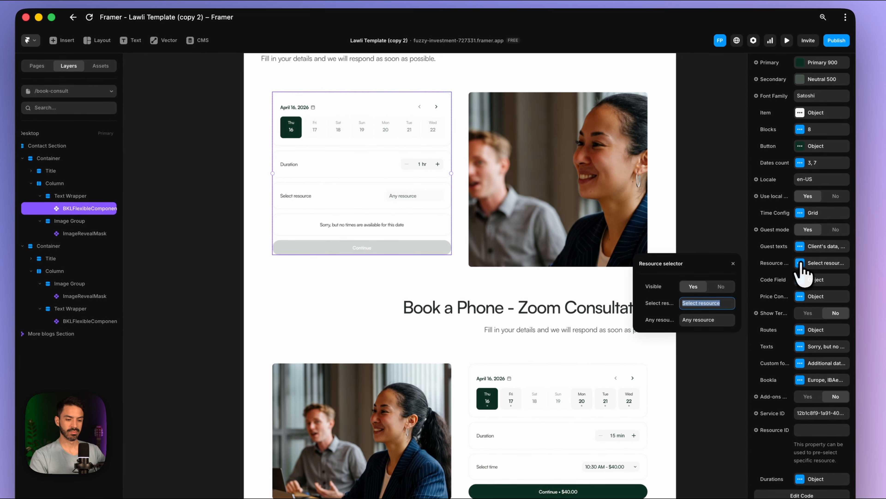
click(721, 286)
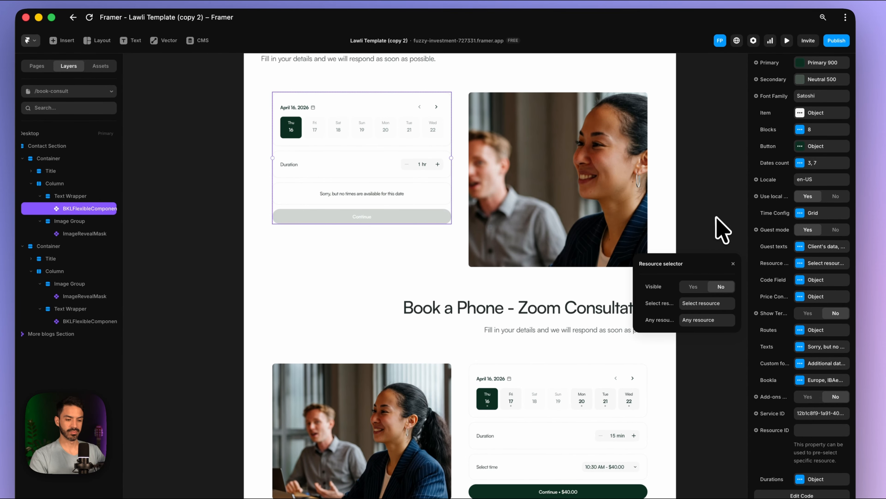
click(722, 228)
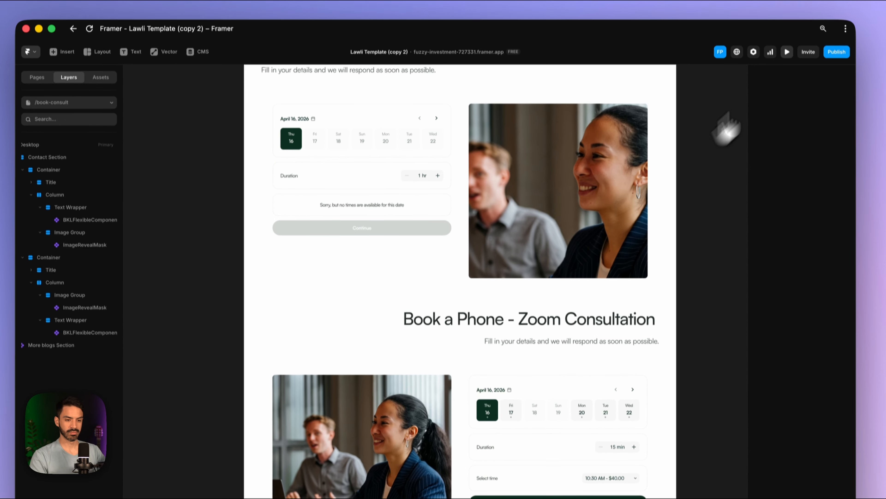
- In preview, go from the home page logo to the Book consult page
click(787, 51)
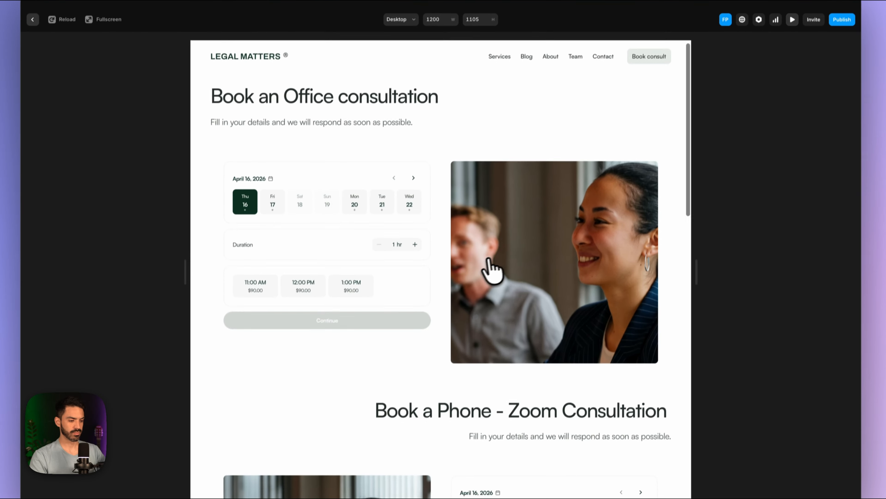
scroll(489, 271, down, 10)
scroll(485, 270, up, 15)
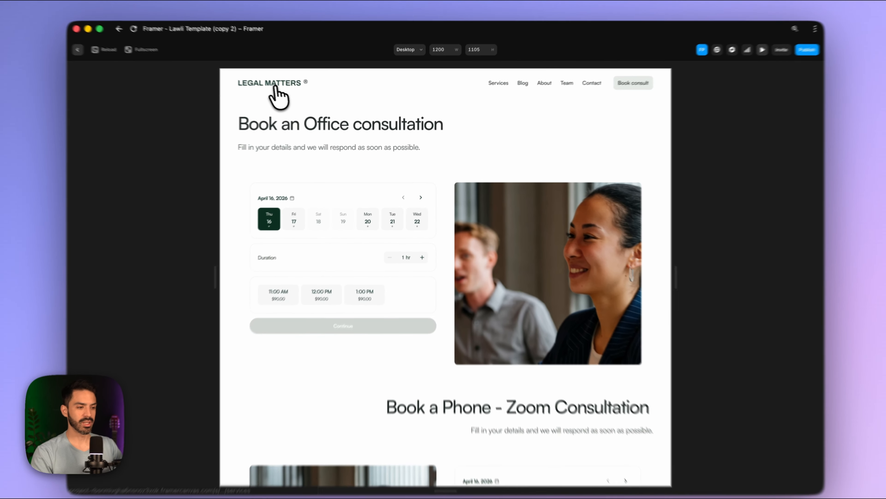
click(281, 88)
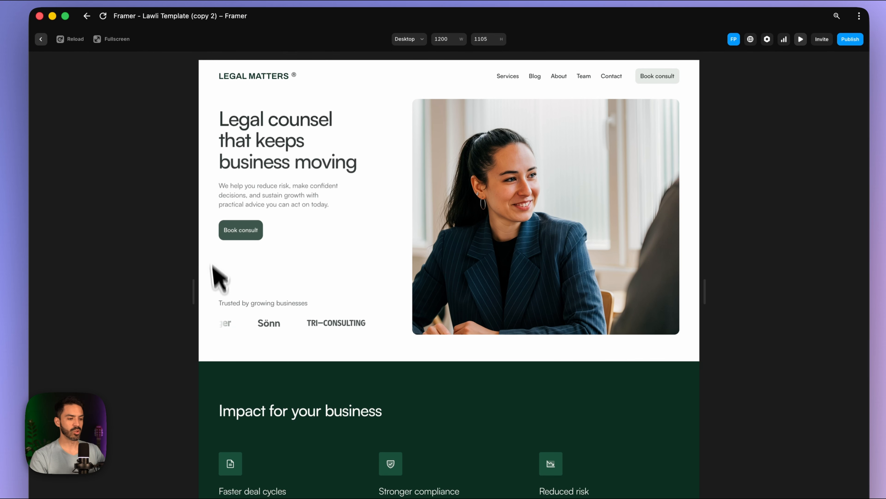
click(244, 235)
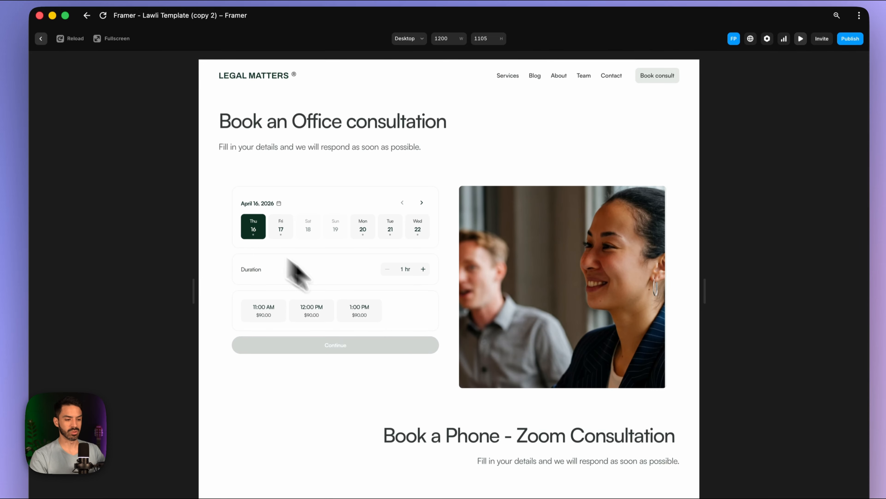
- Book Fri 17 at 12:00 PM in the Office widget, raising Duration to 2 hr ($180.00)
scroll(424, 360, down, 8)
scroll(423, 357, up, 8)
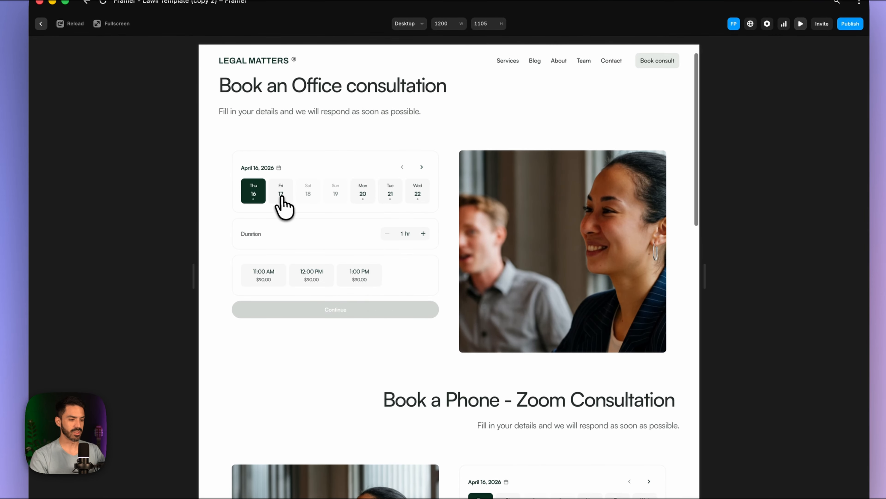
click(281, 194)
scroll(307, 228, up, 2)
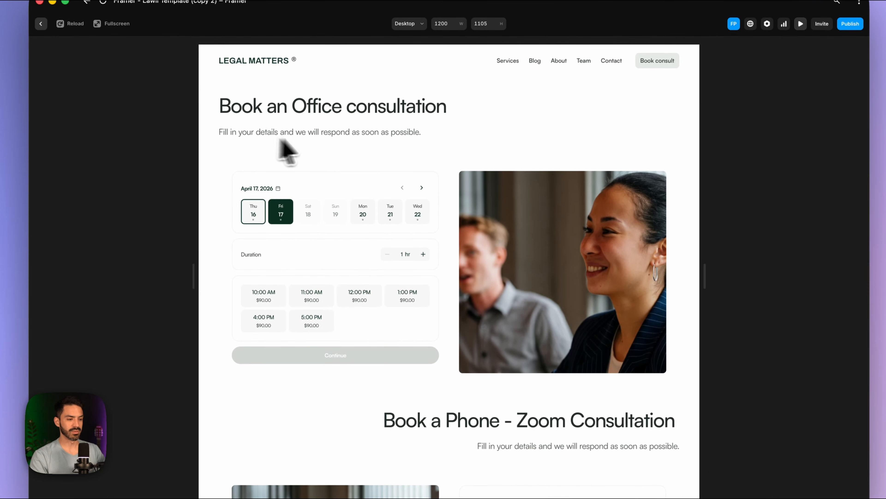
scroll(347, 242, down, 4)
click(356, 183)
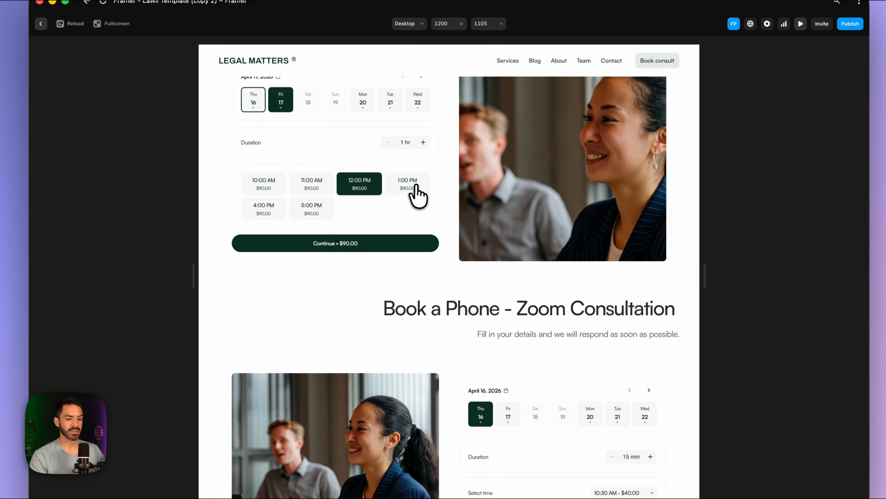
click(423, 142)
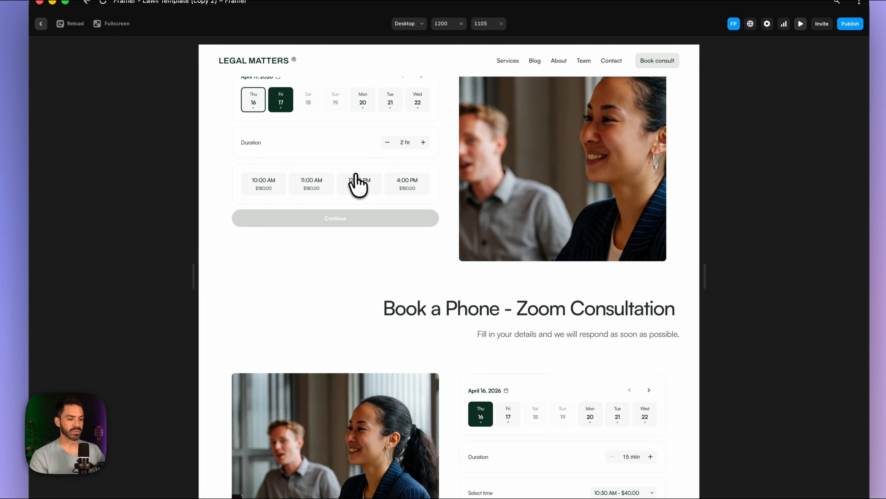
click(358, 181)
scroll(423, 220, down, 8)
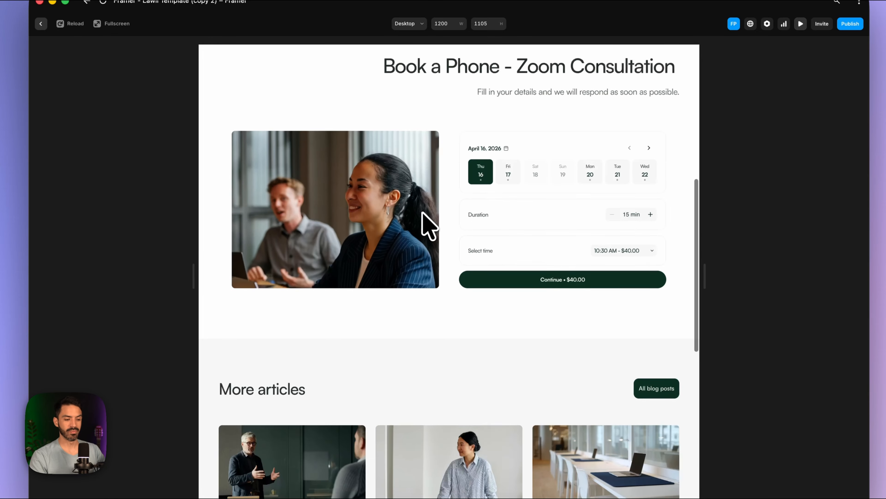
scroll(422, 212, down, 2)
scroll(422, 212, up, 3)
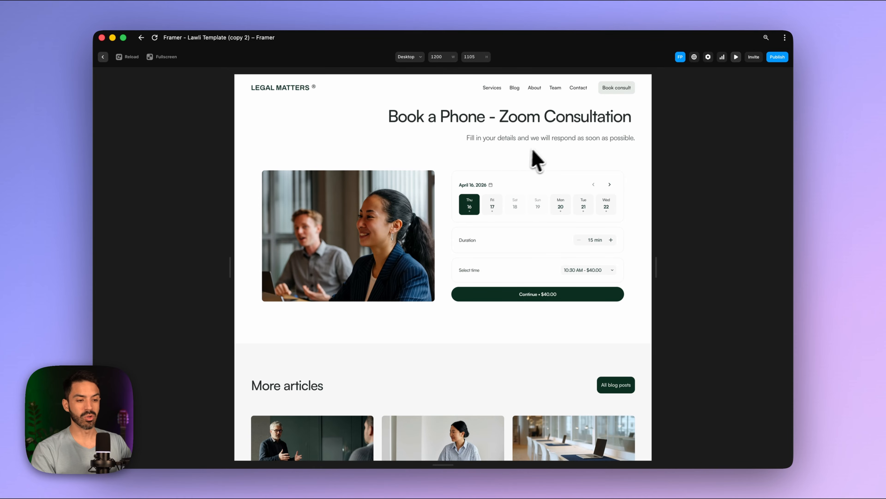
- Try the dates Sat 18, Fri 17, Mon 20, Tue 21 and Wed 22 in the Phone - Zoom booking
click(513, 201)
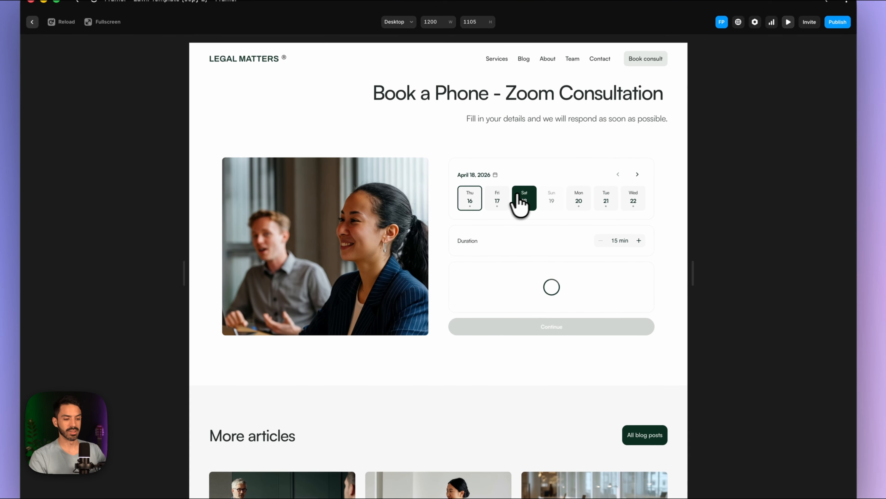
click(499, 201)
click(580, 200)
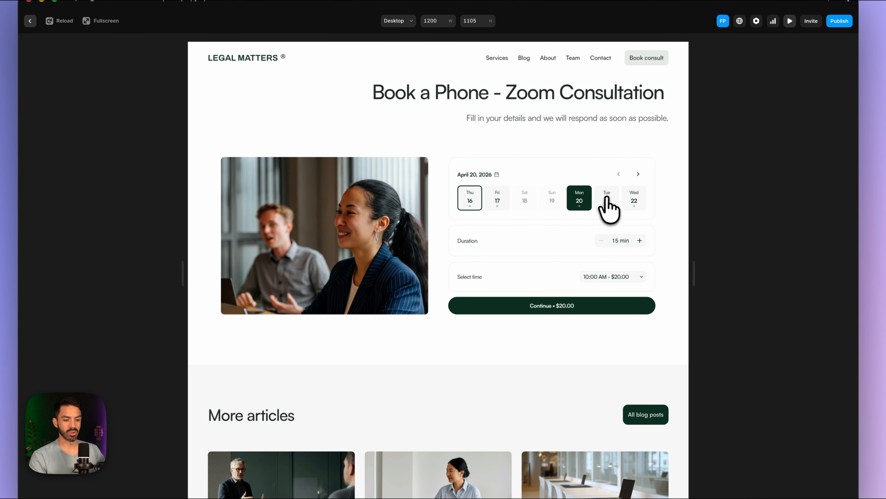
click(607, 201)
click(634, 200)
- Set the Phone - Zoom call to 30 min, check its time slots and review both booking blocks
click(640, 241)
click(640, 241)
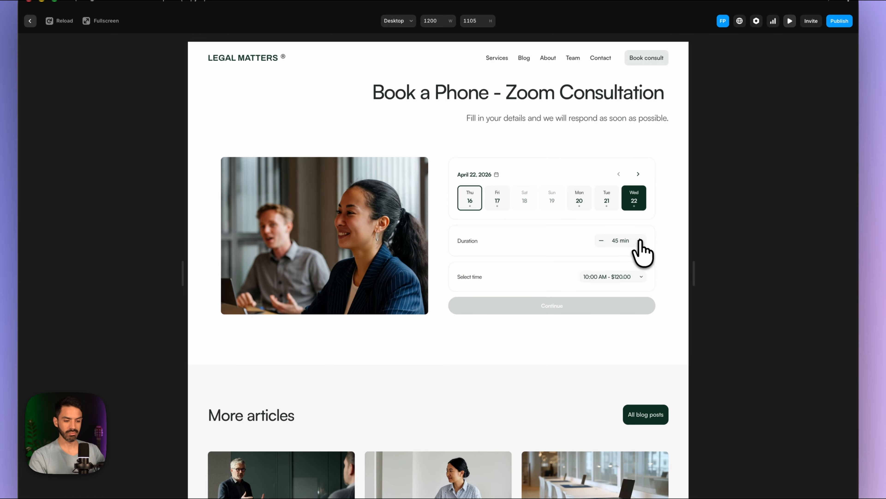
click(601, 240)
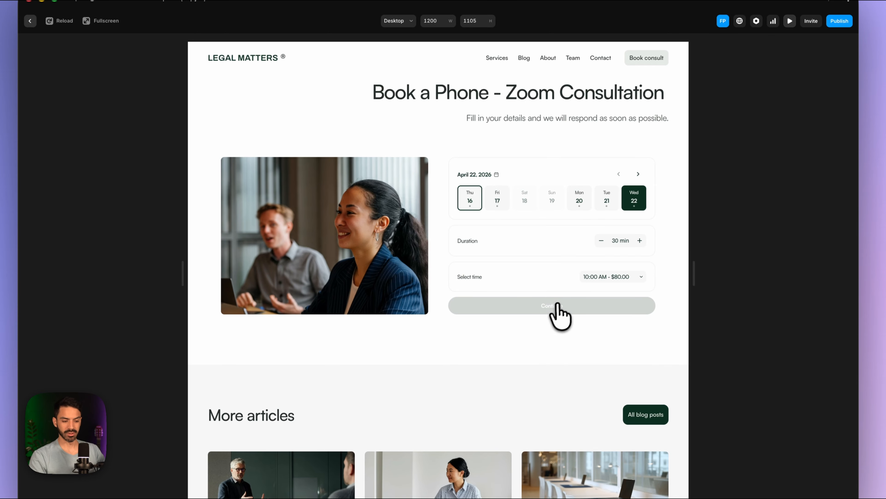
click(603, 278)
click(525, 291)
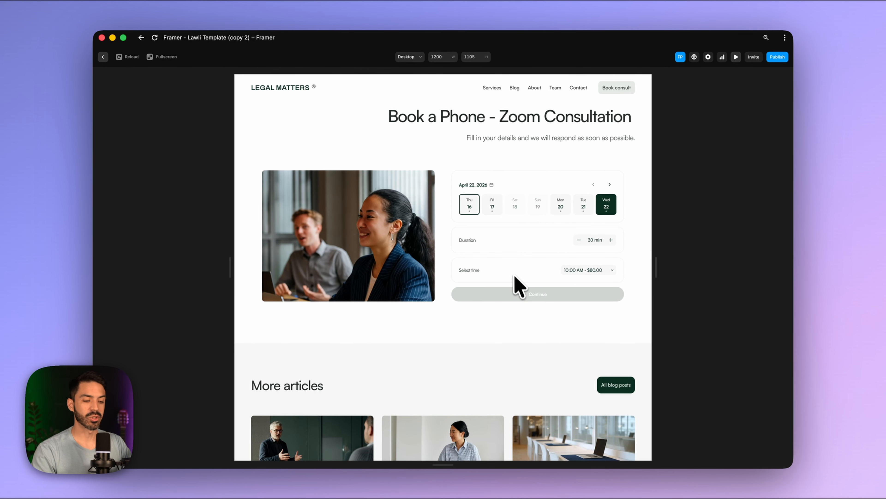
scroll(518, 276, up, 5)
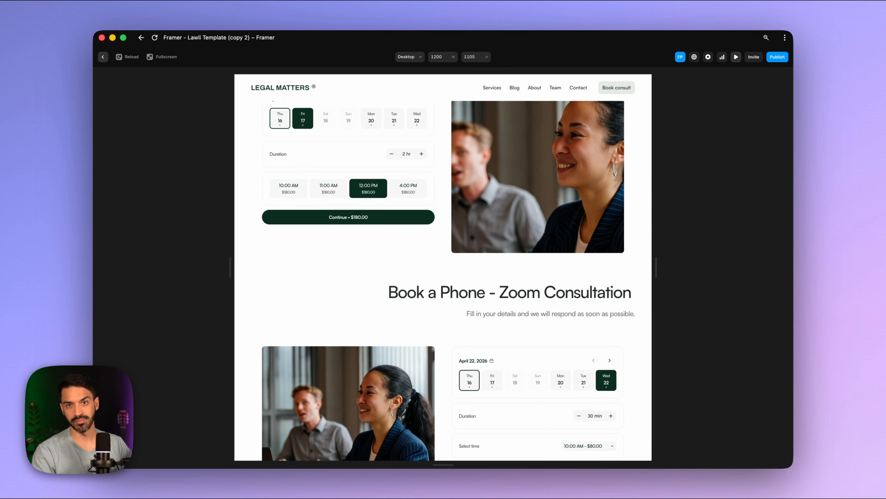
scroll(391, 225, down, 6)
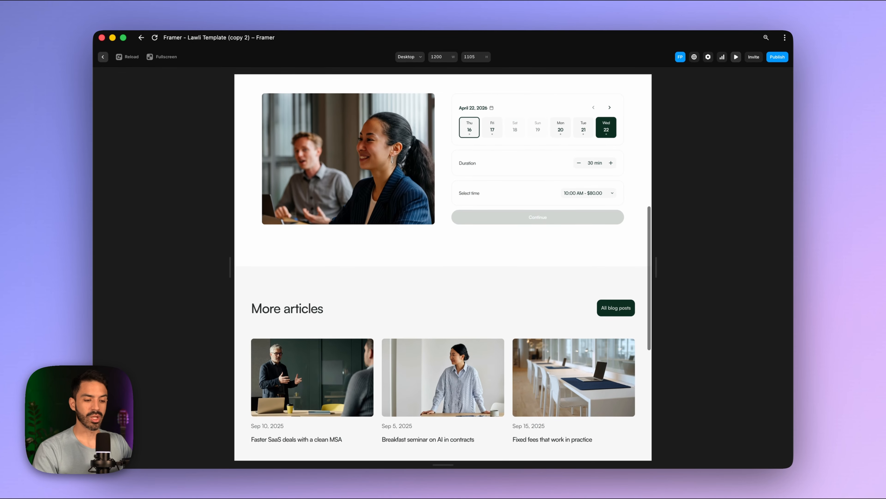
scroll(482, 209, up, 8)
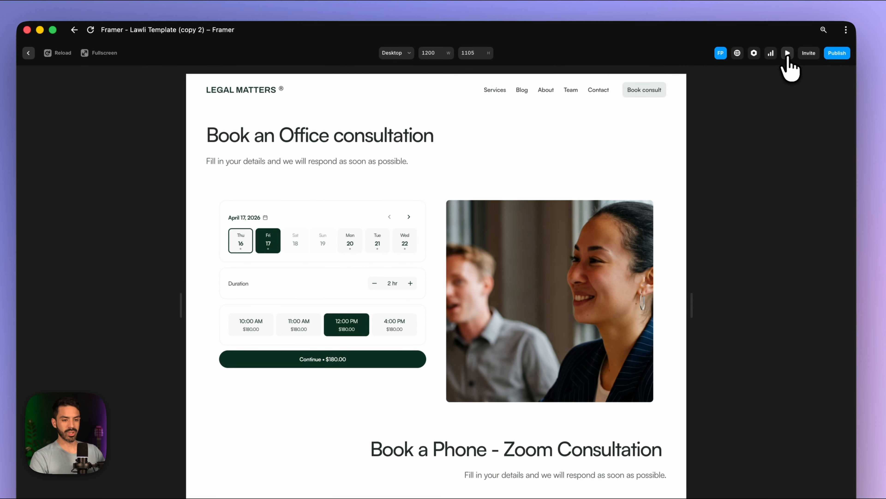
- Add a Phone number field of type phone to the BKLFlexibleComponent's custom form
click(736, 56)
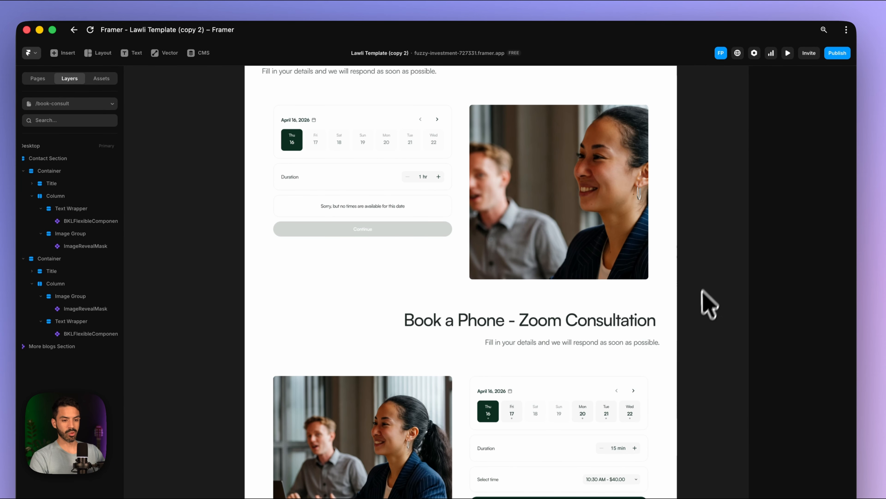
click(373, 210)
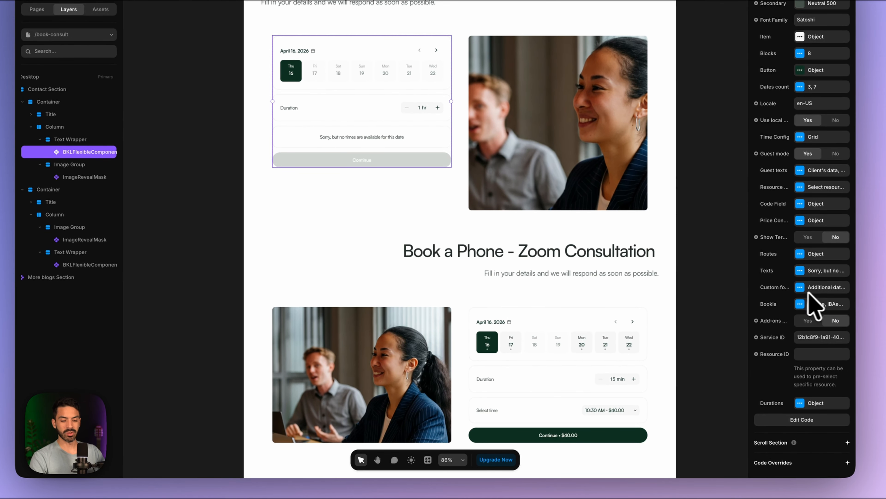
click(800, 287)
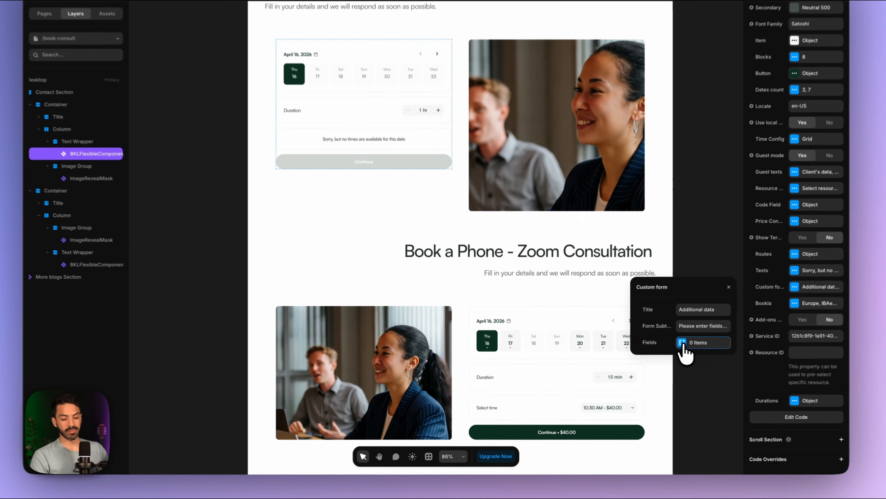
click(650, 359)
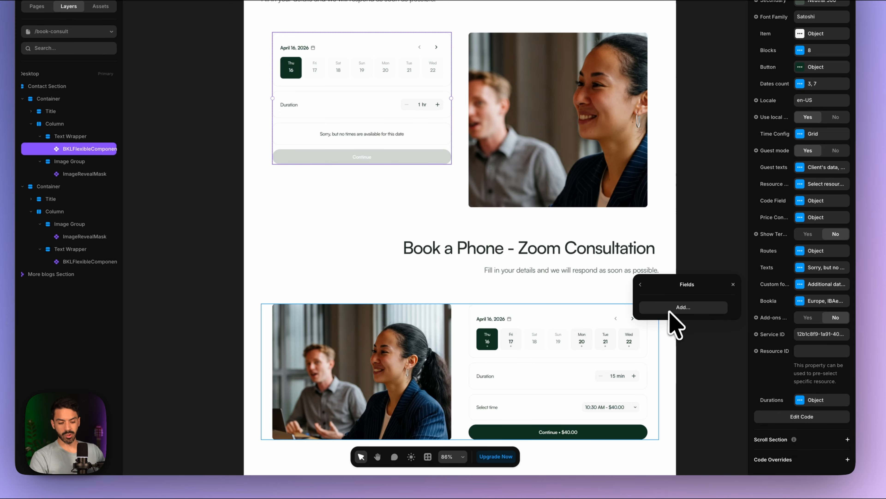
click(681, 309)
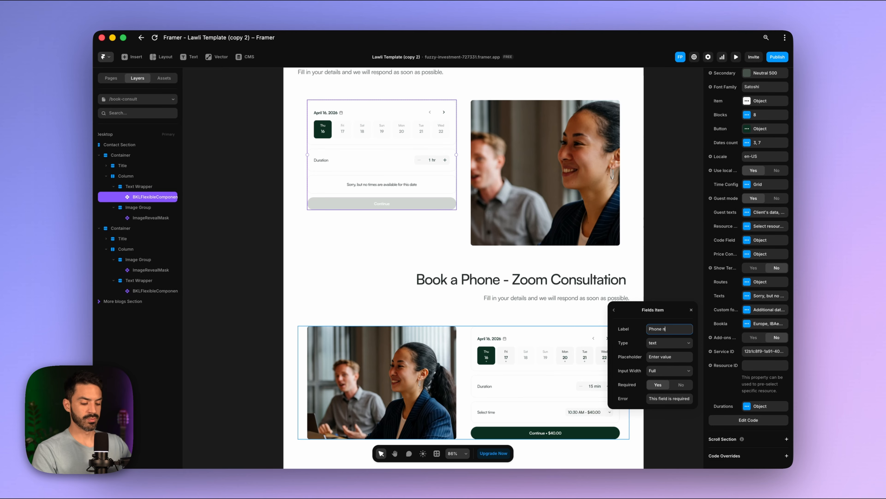
click(670, 344)
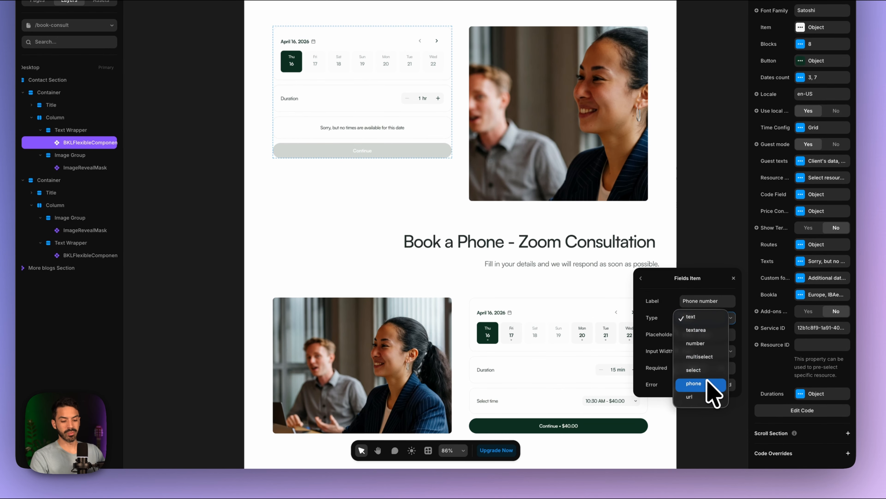
click(709, 383)
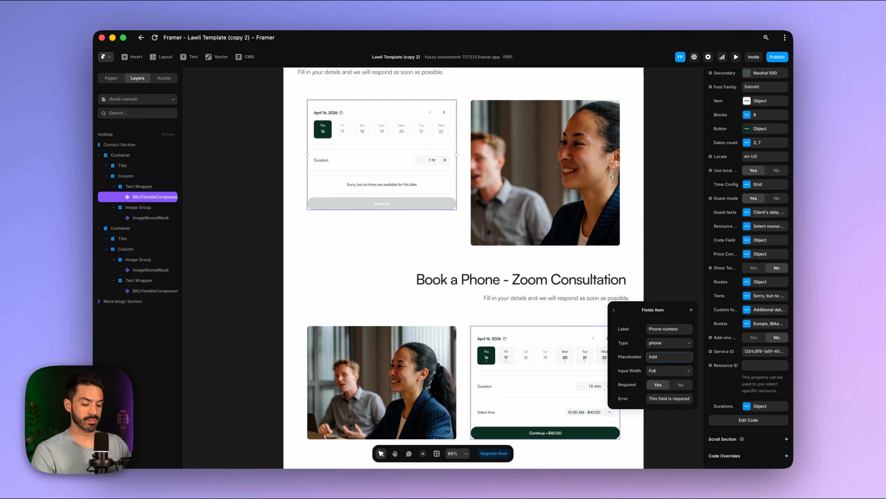
click(614, 310)
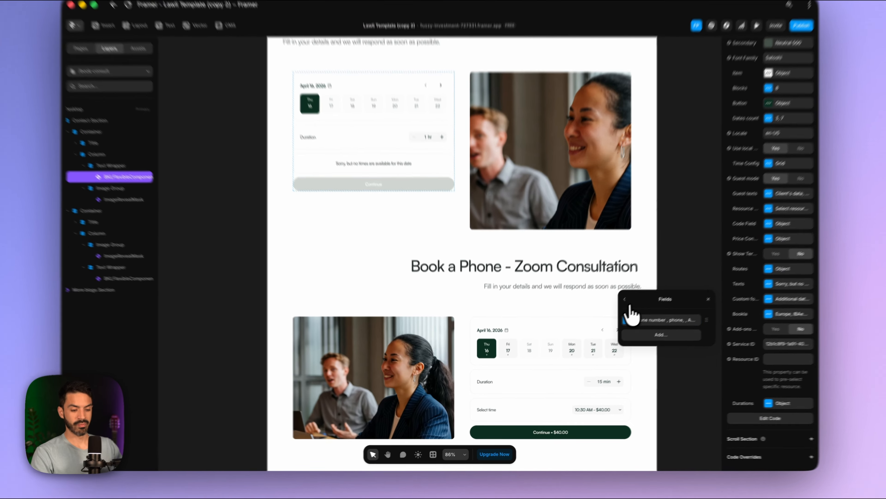
- Add a Select topic dropdown field with options such as Contract, Disputes and Other
click(657, 350)
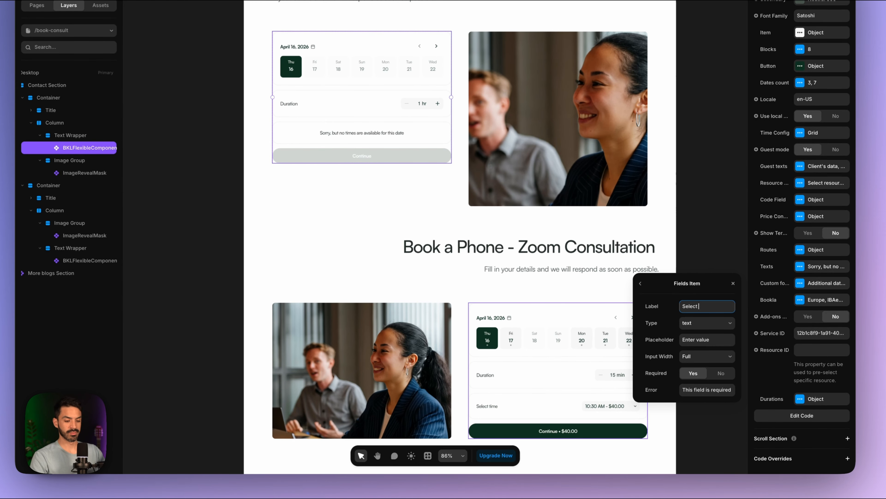
click(711, 324)
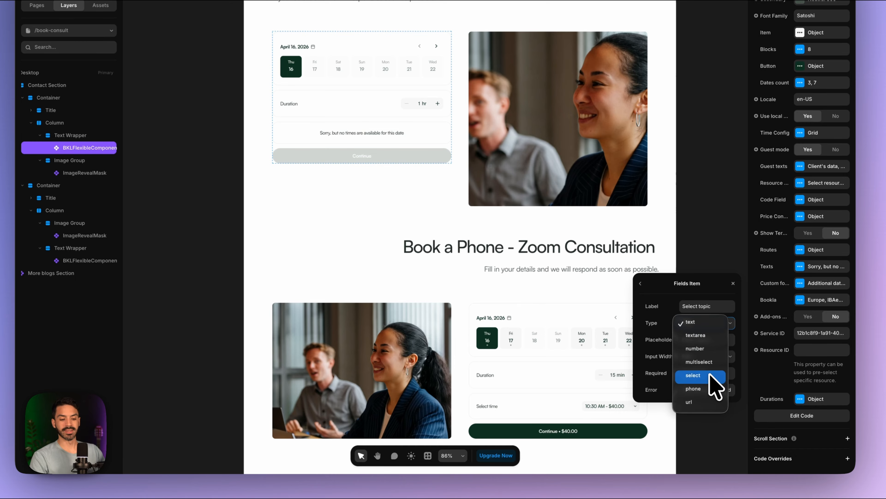
click(698, 375)
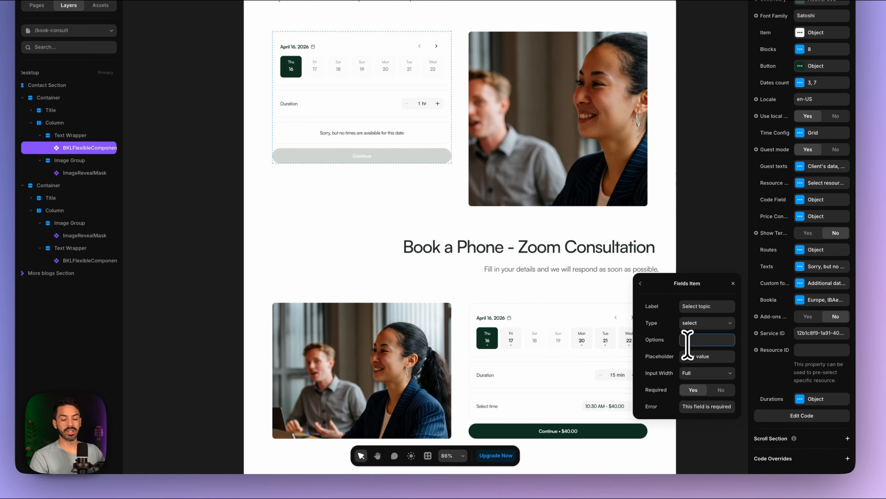
text(Contract, Corporat...)
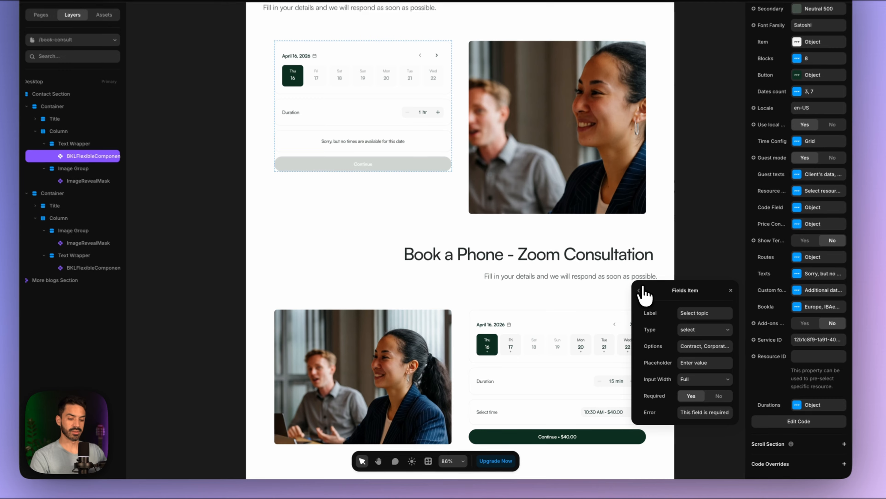
click(614, 310)
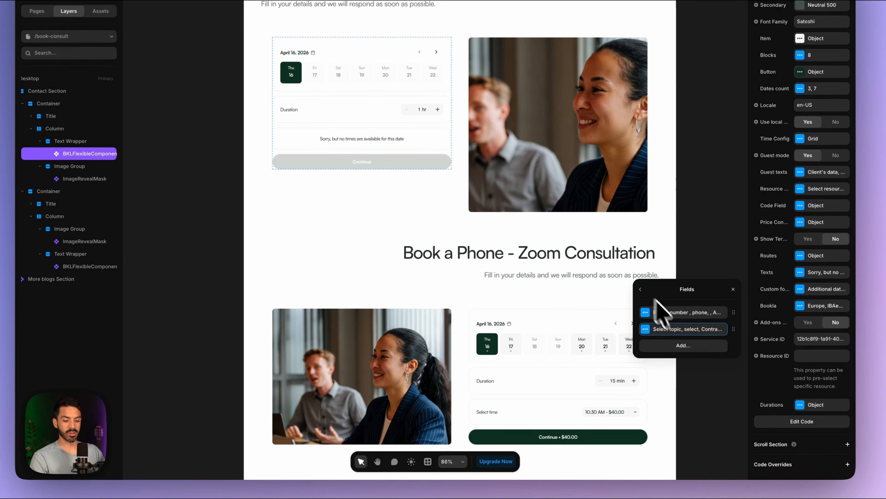
- Add a 'Describe your main concern' textarea field and preview the site
click(689, 345)
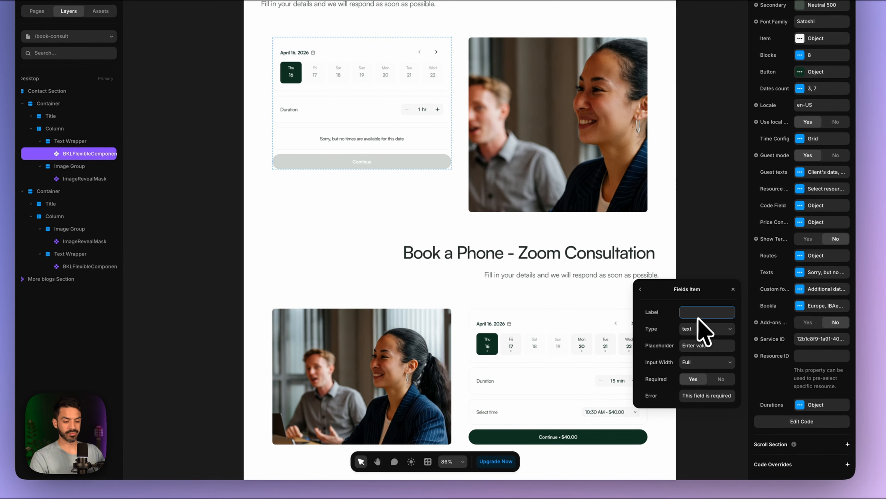
text(Describe)
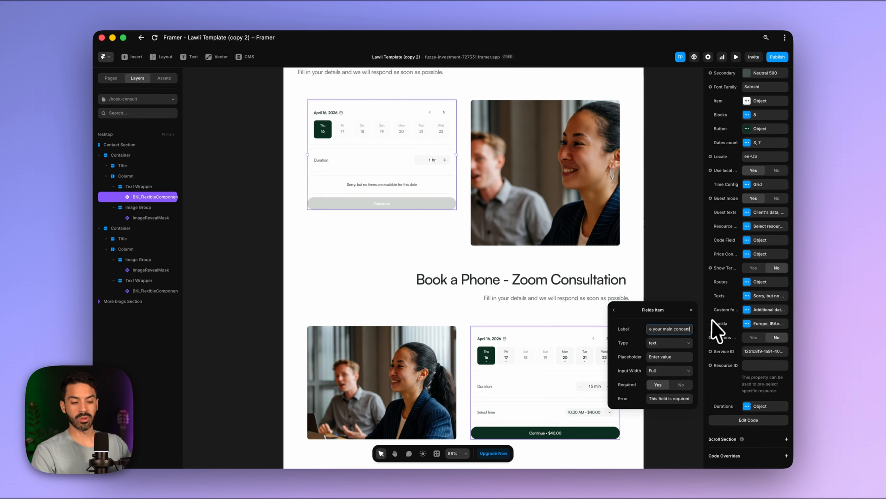
click(677, 343)
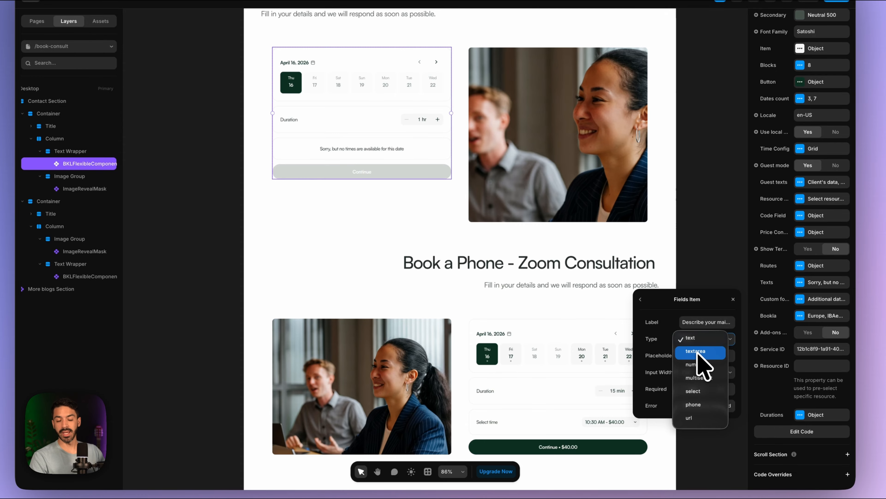
click(699, 350)
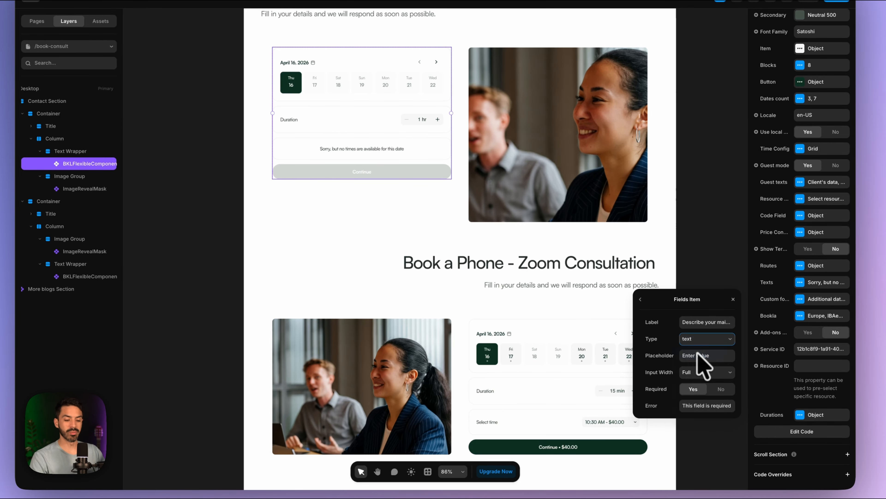
click(641, 299)
click(642, 299)
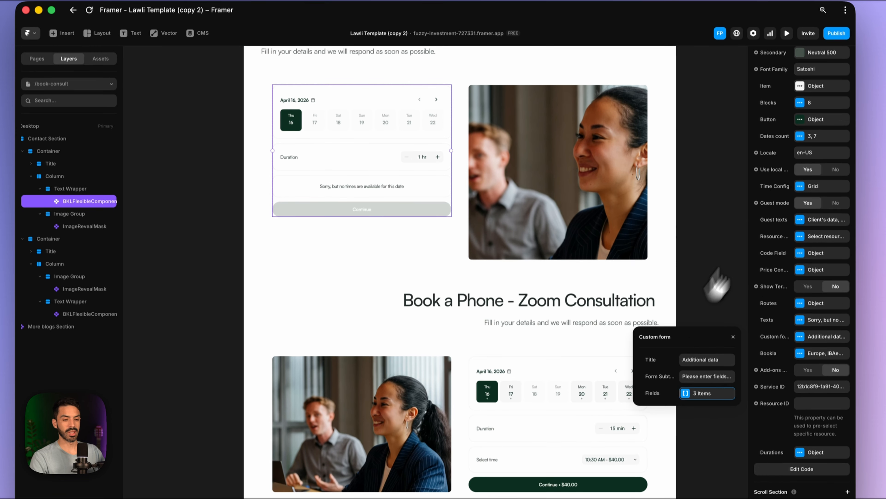
click(787, 63)
- In the preview, book Fri 17 at 10:00 AM, enter a phone number and check the topic options
click(278, 224)
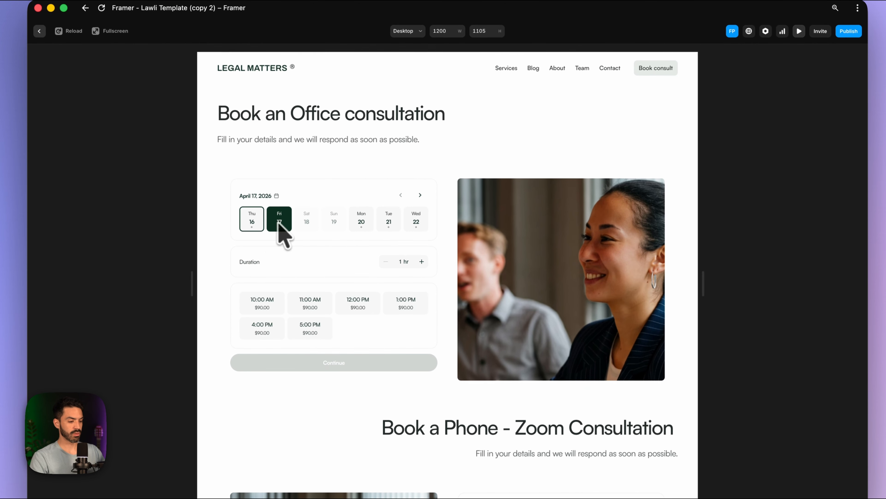
click(265, 298)
click(324, 357)
scroll(385, 344, down, 3)
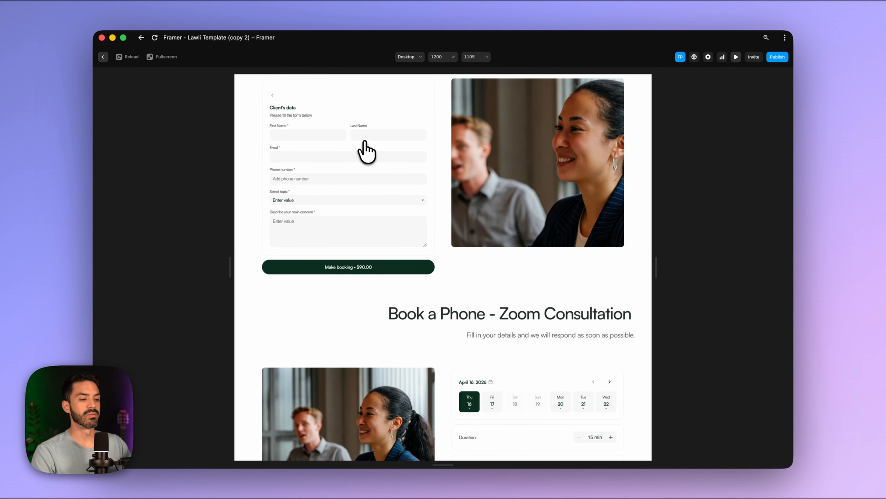
click(283, 178)
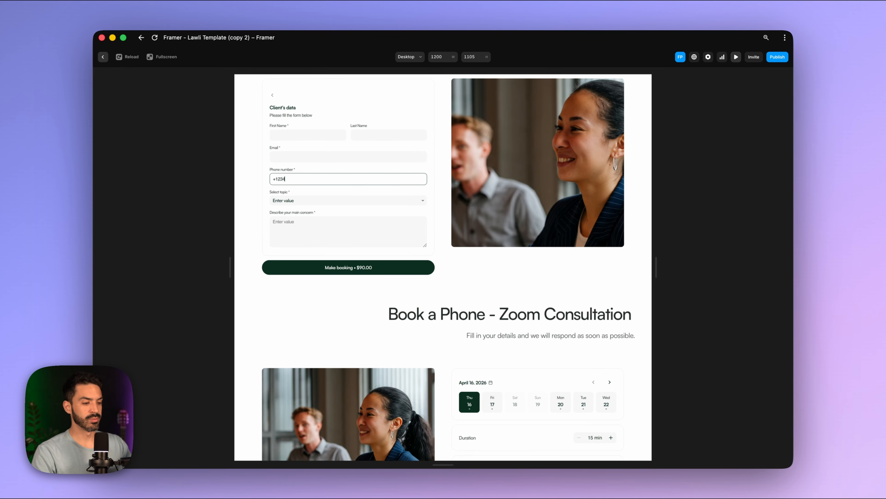
text(4)
click(310, 200)
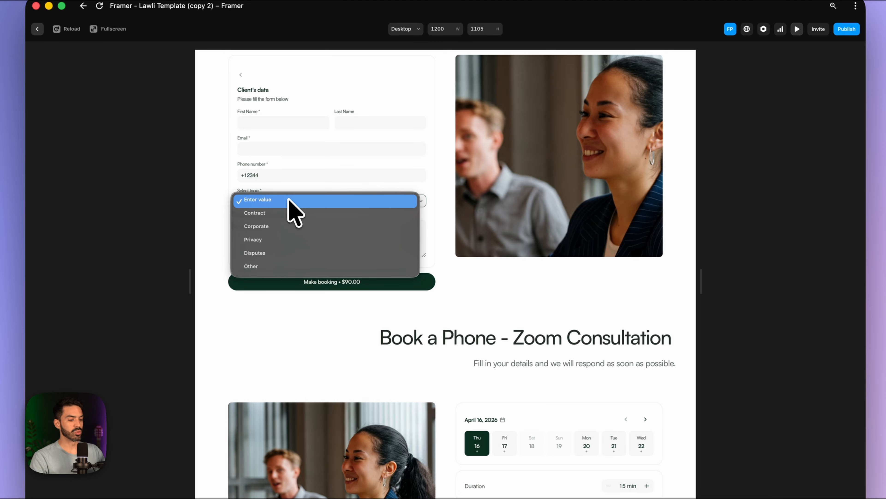
click(343, 185)
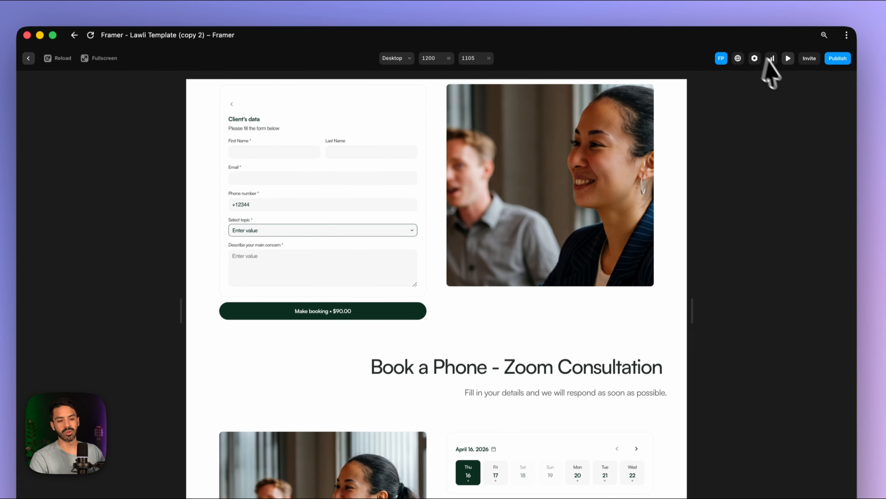
click(788, 59)
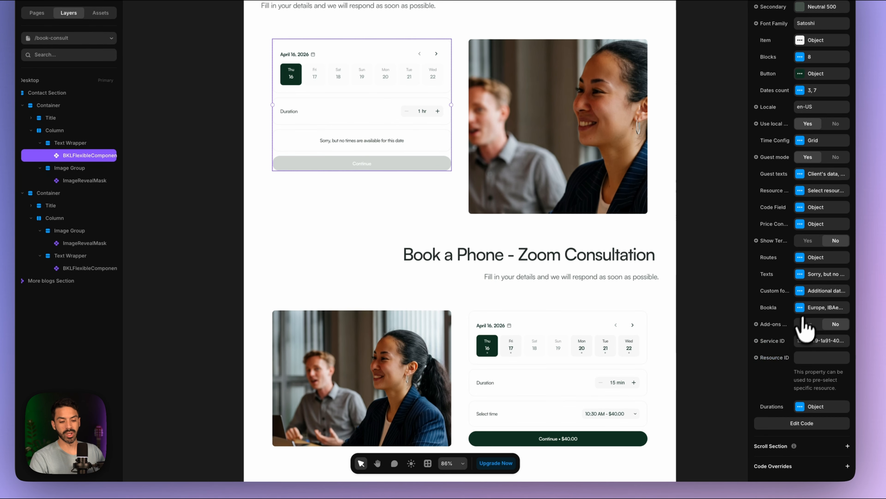
- Change the topic dropdown's placeholder from 'Enter value' to 'Select topic'
click(800, 291)
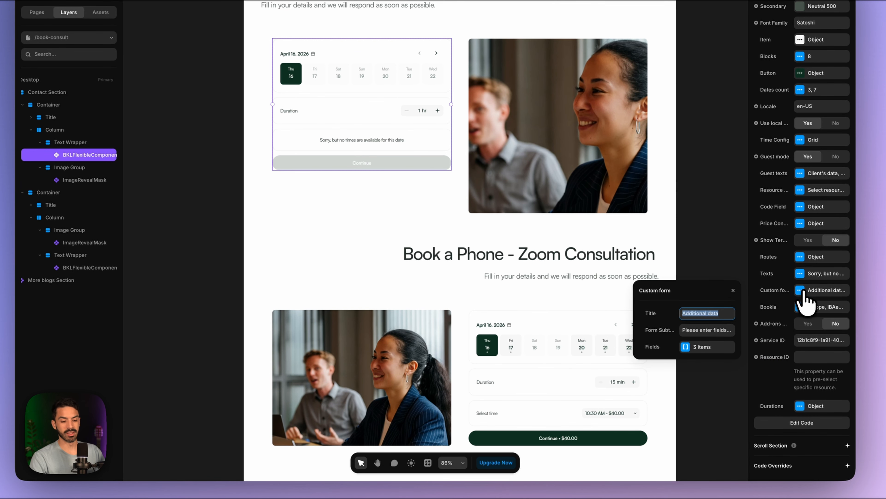
click(686, 346)
click(677, 331)
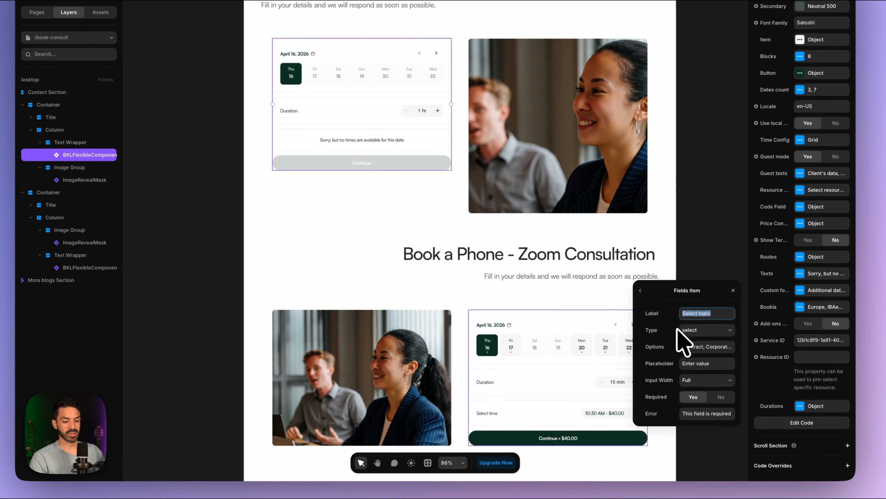
click(717, 363)
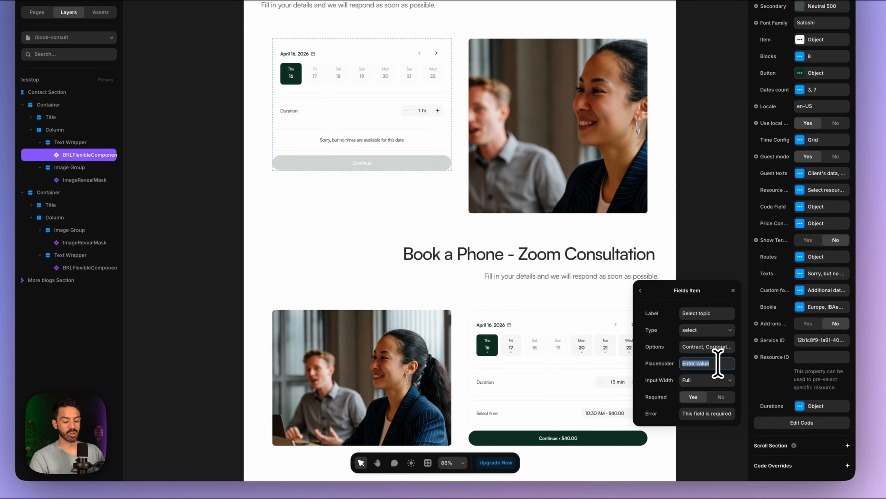
text(Selec)
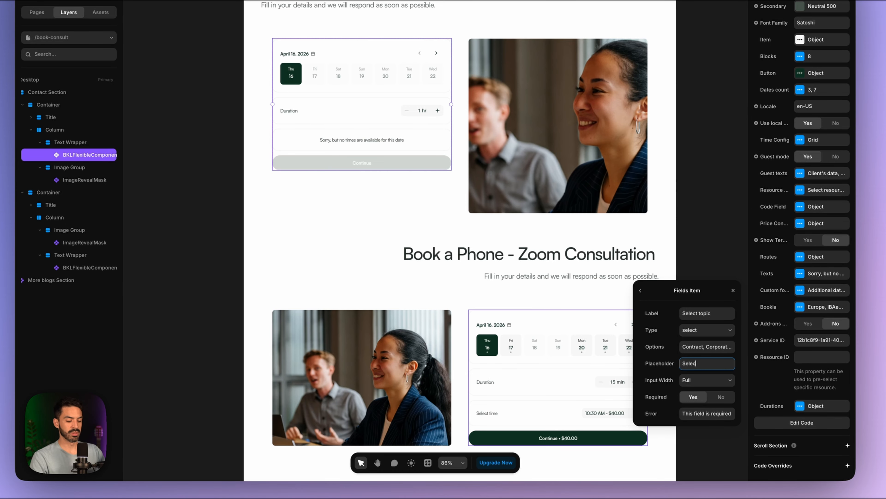
text(t)
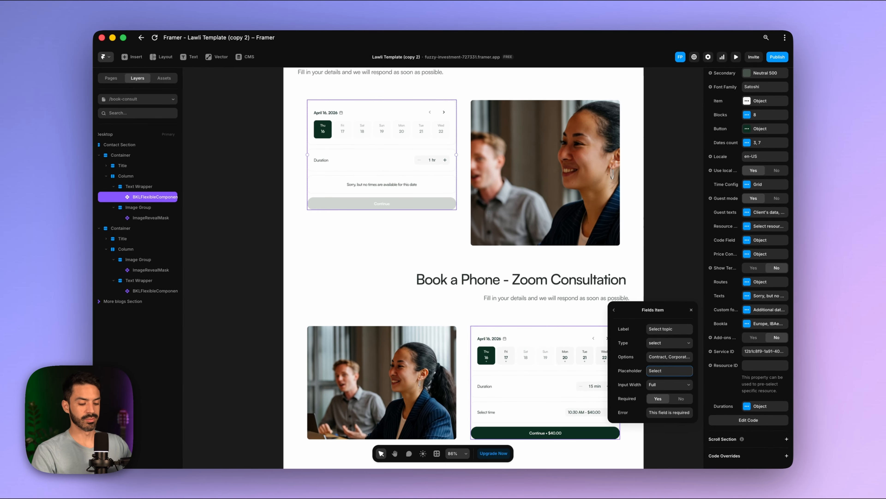
text( topic)
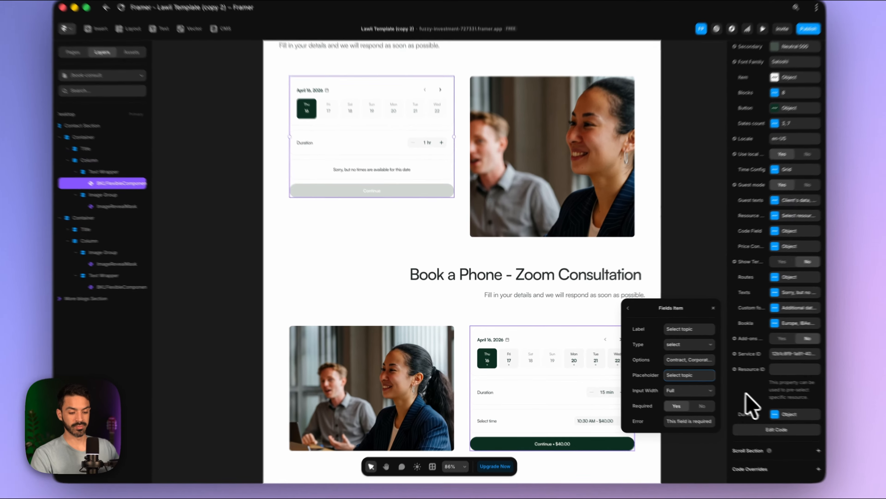
click(722, 386)
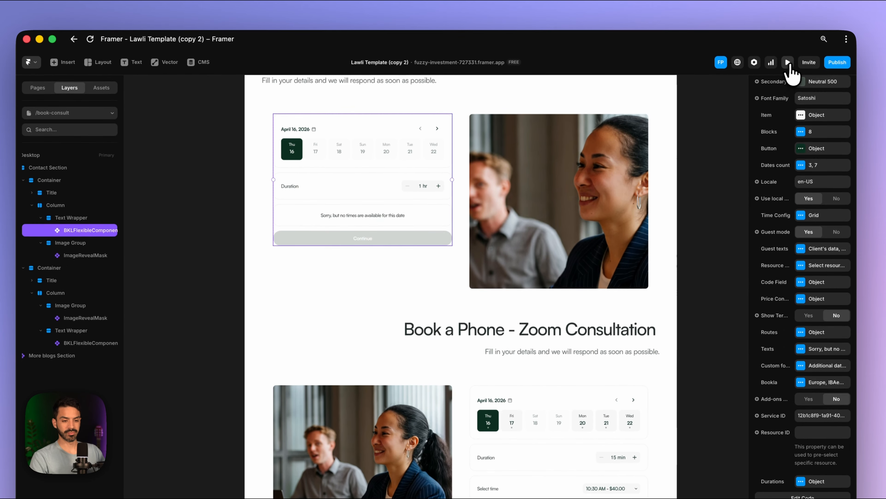
- Preview a Tue 21 booking and confirm the topic list: Contract, Corporate, Privacy, Disputes, Other
click(787, 3)
click(381, 238)
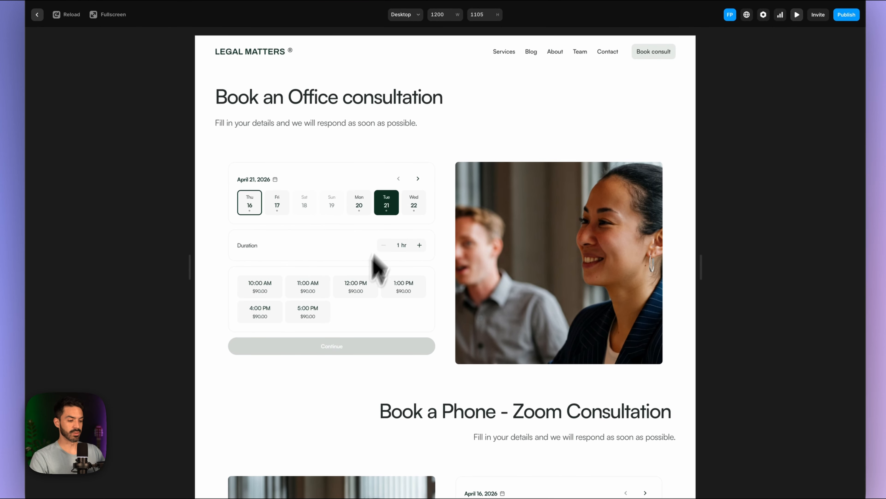
click(303, 318)
click(315, 377)
scroll(323, 356, down, 2)
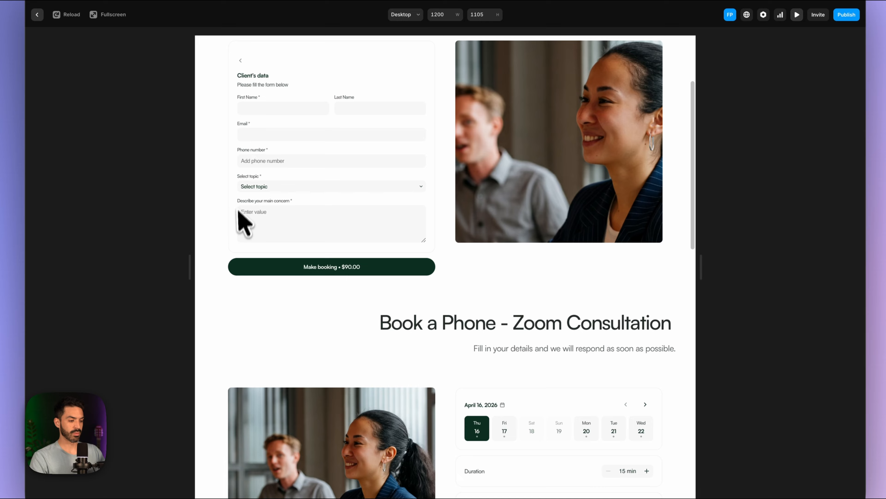
click(300, 188)
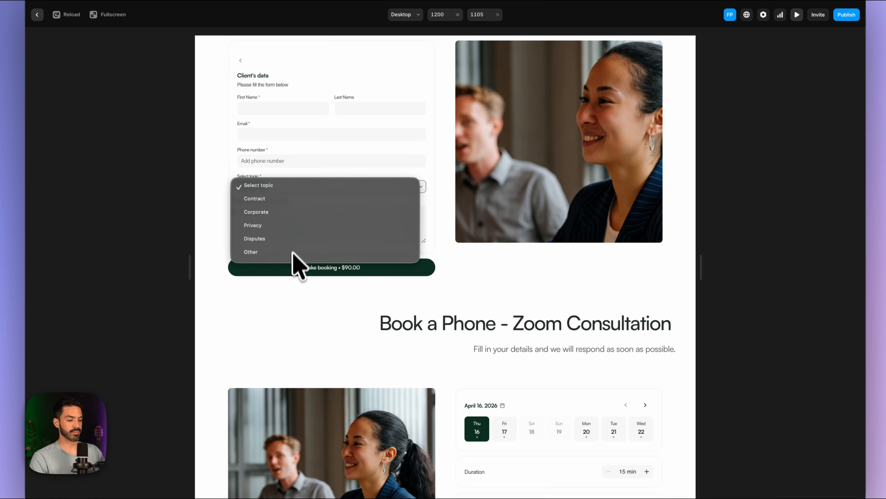
click(291, 187)
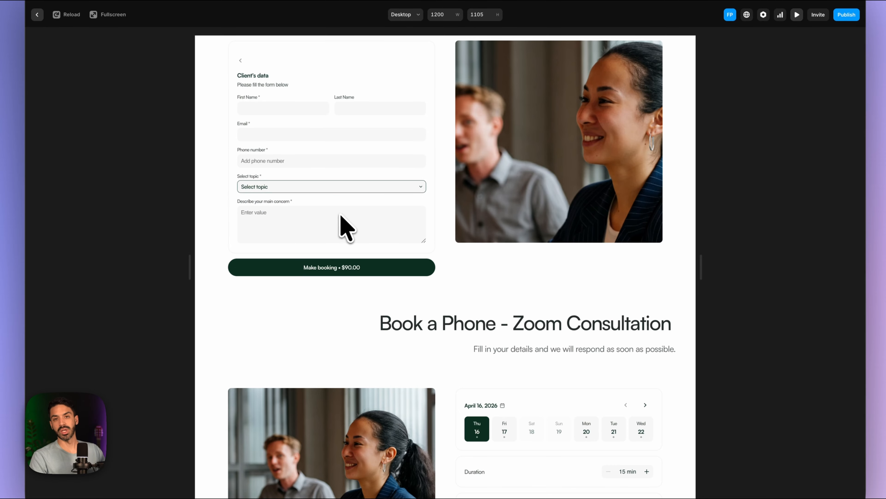
scroll(286, 233, up, 1)
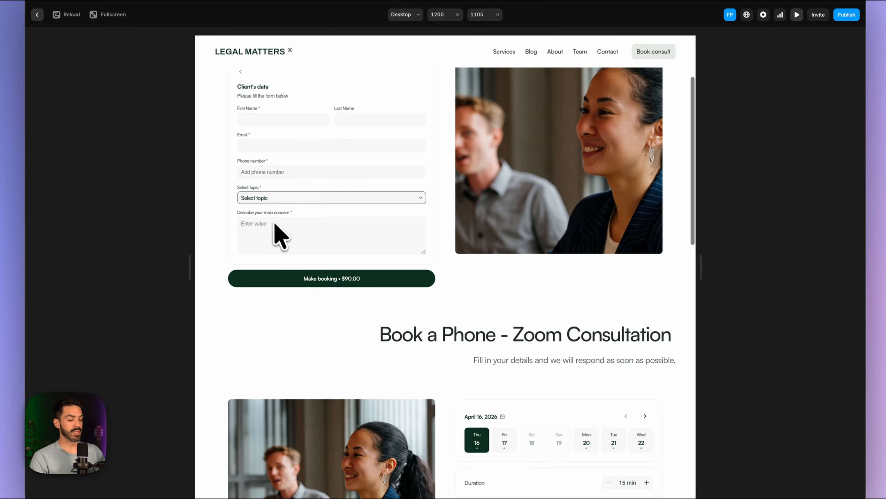
click(282, 231)
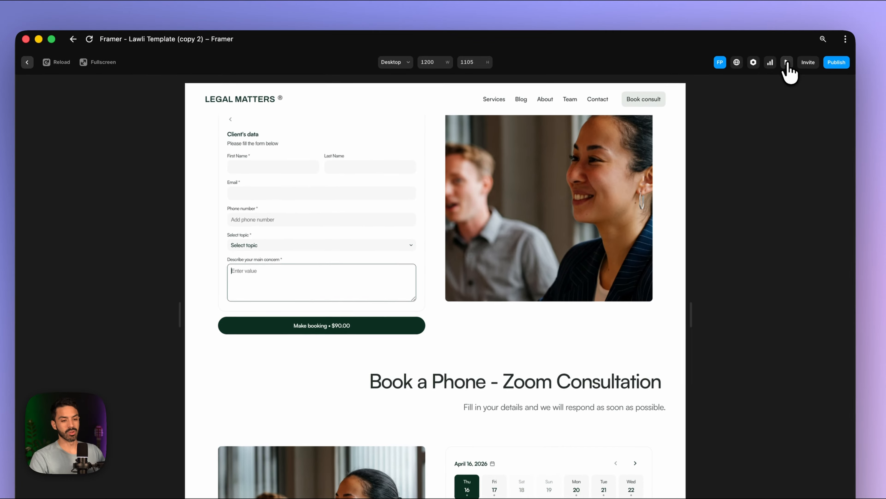
click(797, 14)
click(800, 348)
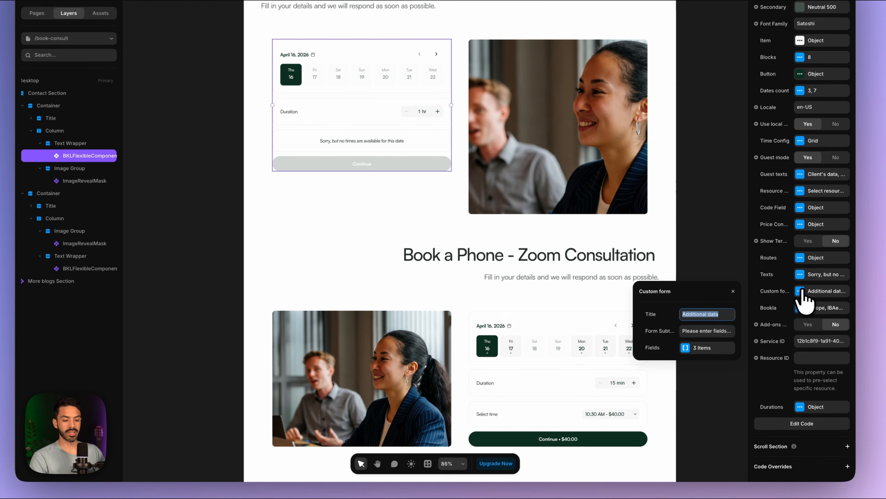
- Set the main concern field's placeholder to 'My main issue is with speeding tickets' and preview
click(714, 388)
click(689, 348)
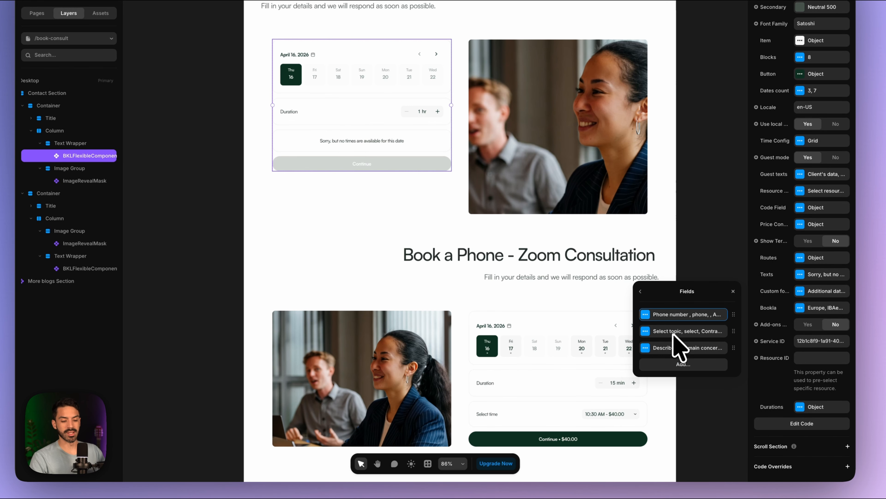
click(672, 349)
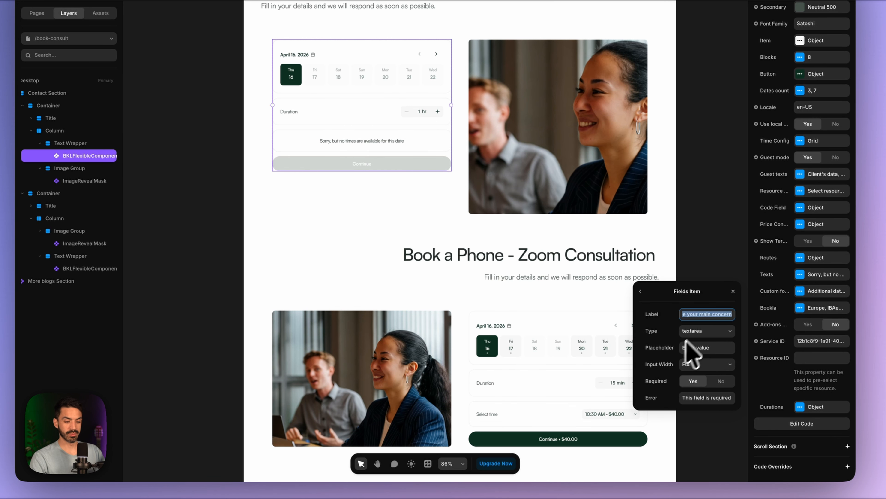
click(705, 349)
text(My main issue is with sp)
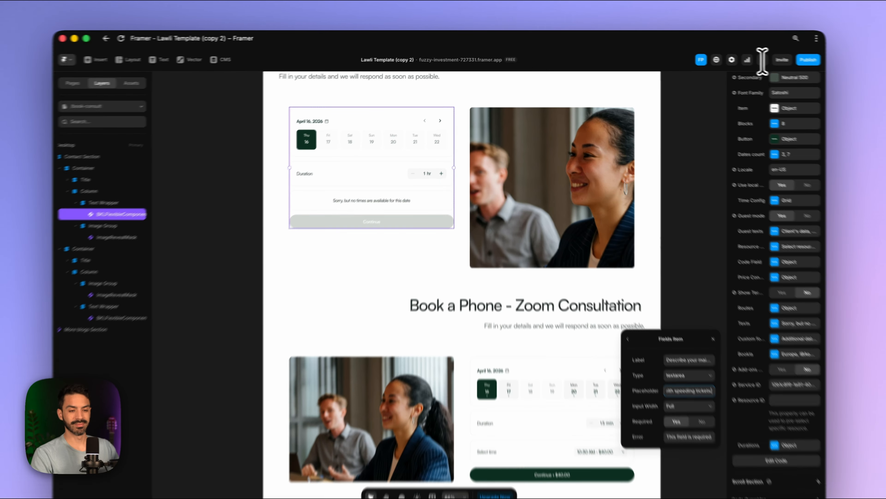
click(736, 56)
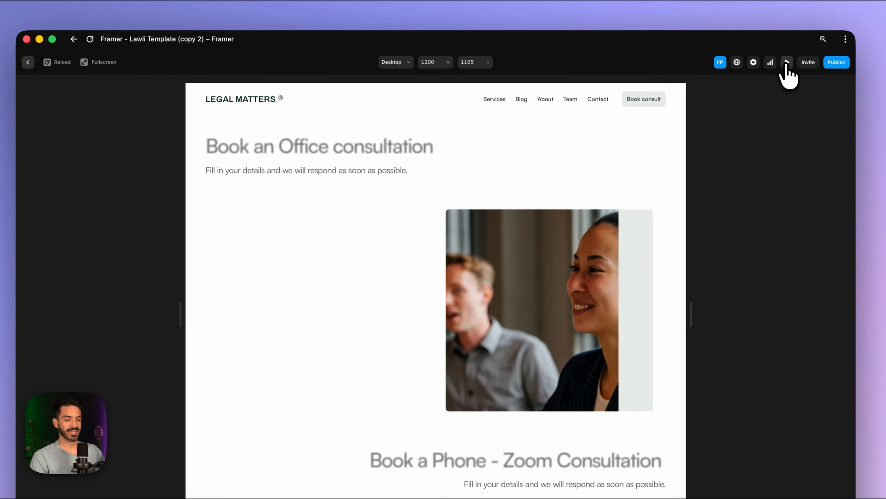
- Preview a Tue 21, 11:00 AM booking and verify the speeding-tickets placeholder on the client form
click(377, 250)
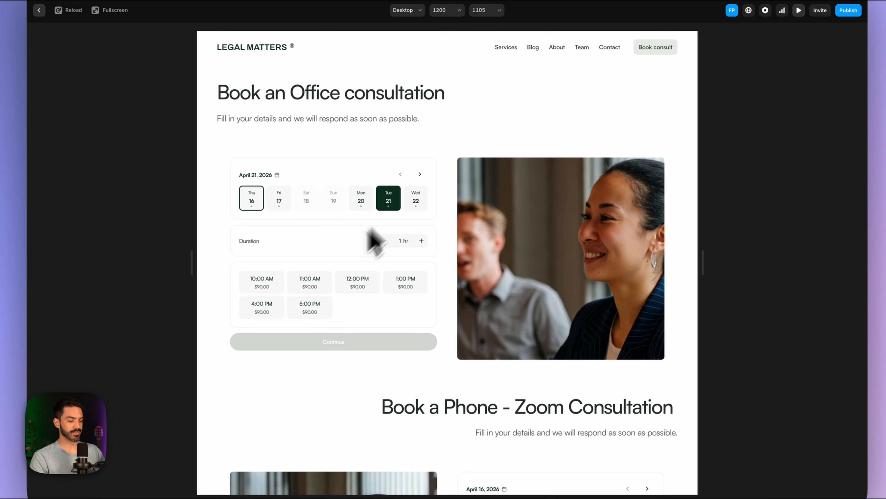
click(306, 289)
click(307, 344)
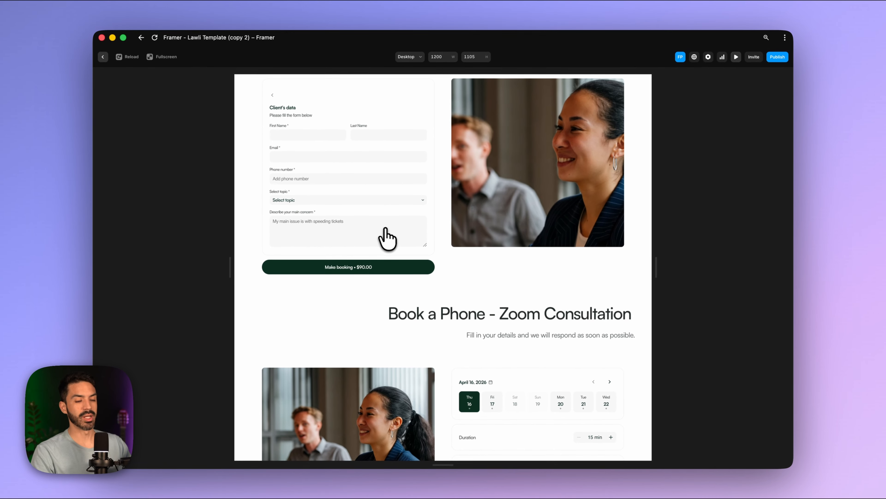
scroll(383, 237, up, 2)
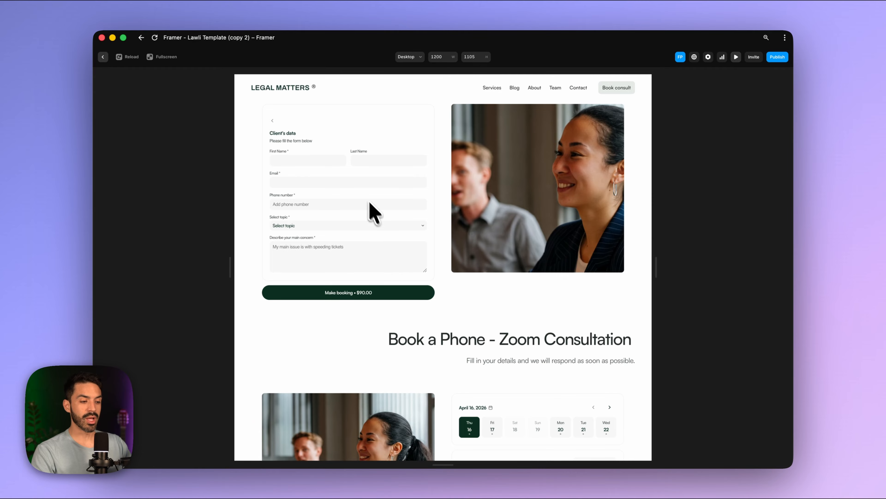
scroll(367, 206, up, 1)
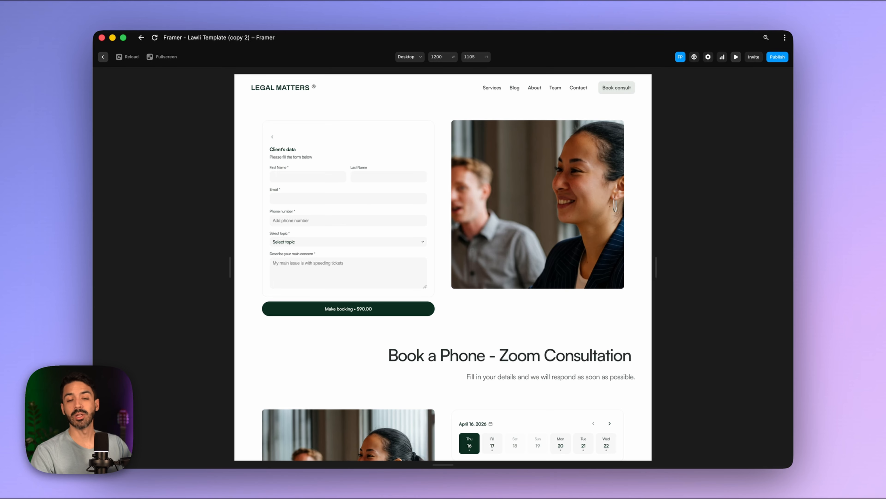
scroll(443, 267, down, 15)
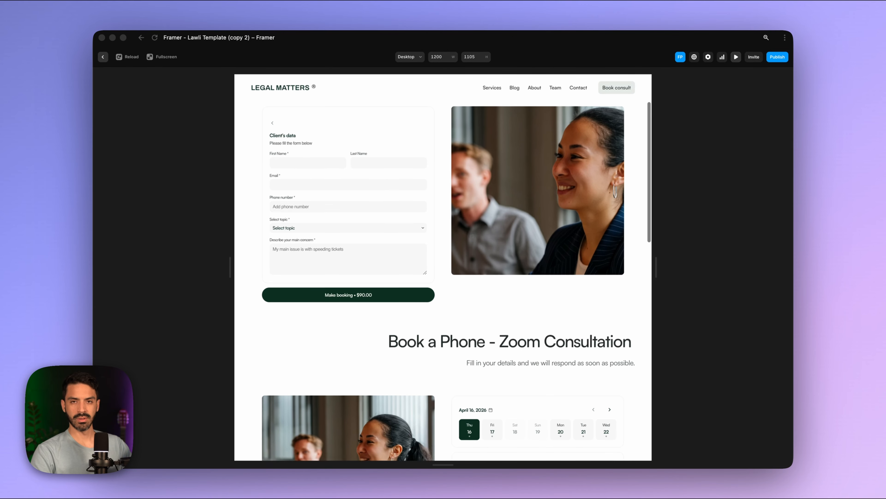
scroll(443, 267, up, 15)
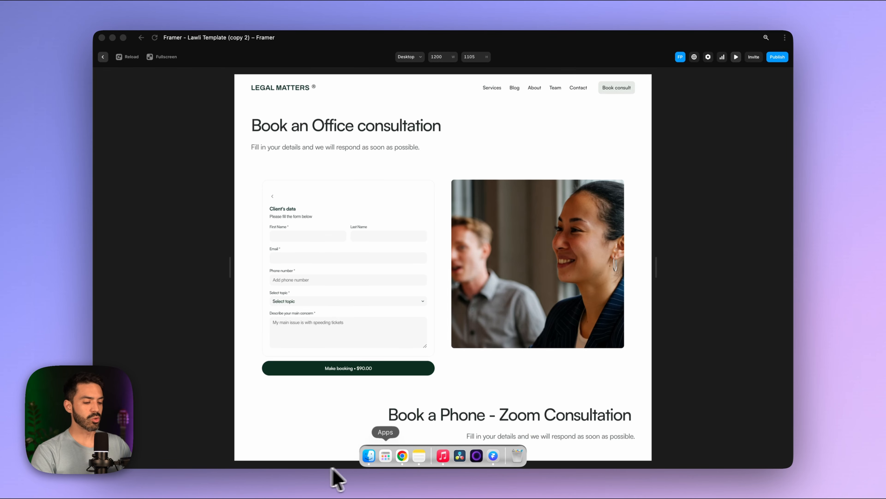
click(404, 458)
- In Bookla Platform, go to Plugins > Email notifications and list the Clients templates
click(167, 38)
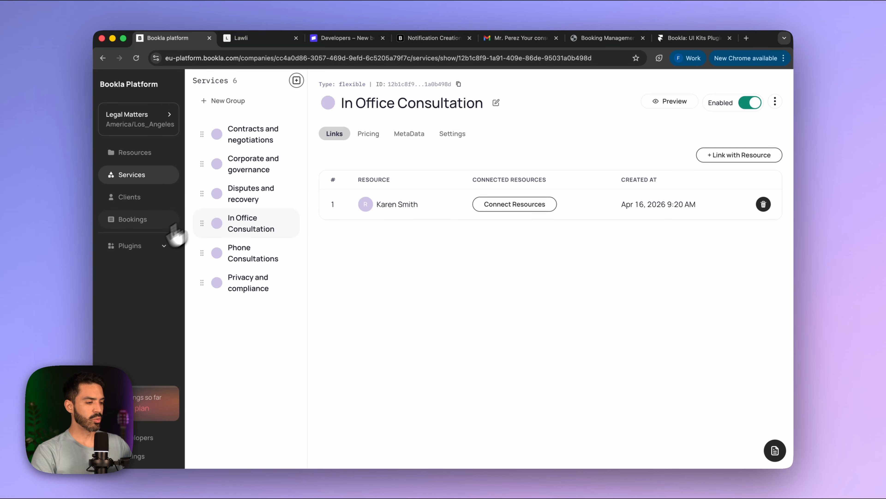
click(142, 247)
click(126, 292)
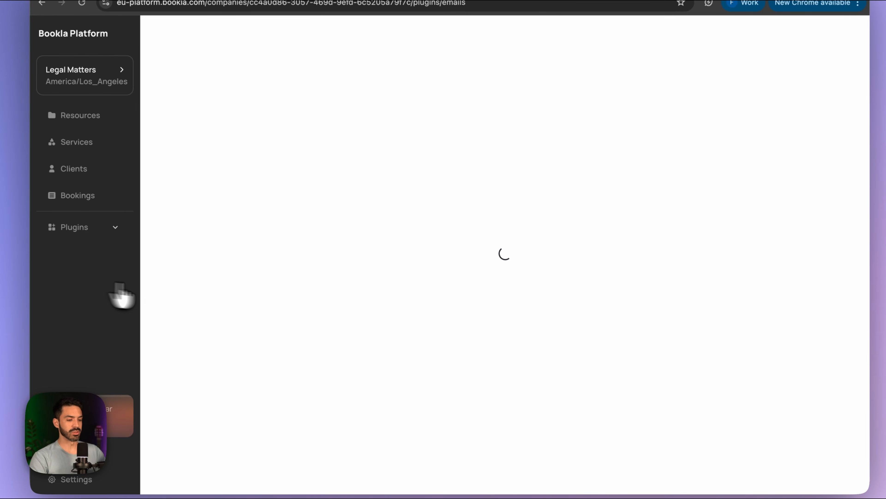
click(240, 109)
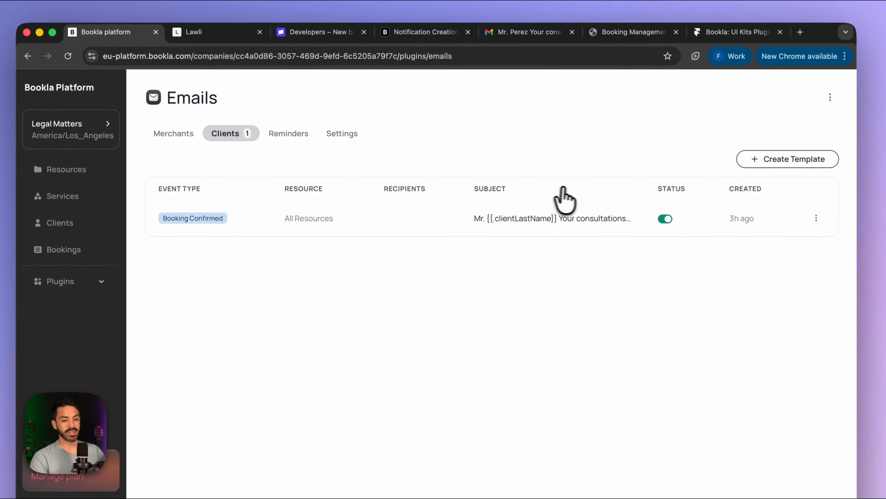
click(803, 134)
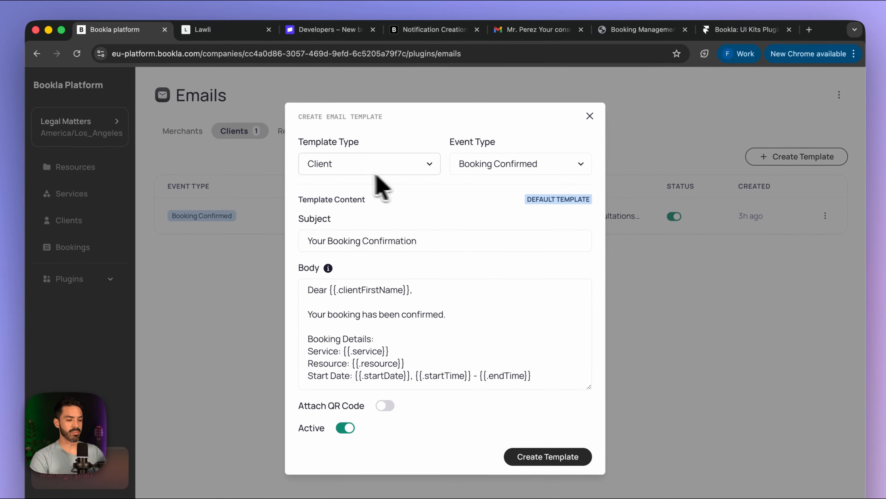
- Keep Client and Booking Confirmed, and start the subject 'Your virtual consultation is confirmed'
click(343, 174)
click(357, 165)
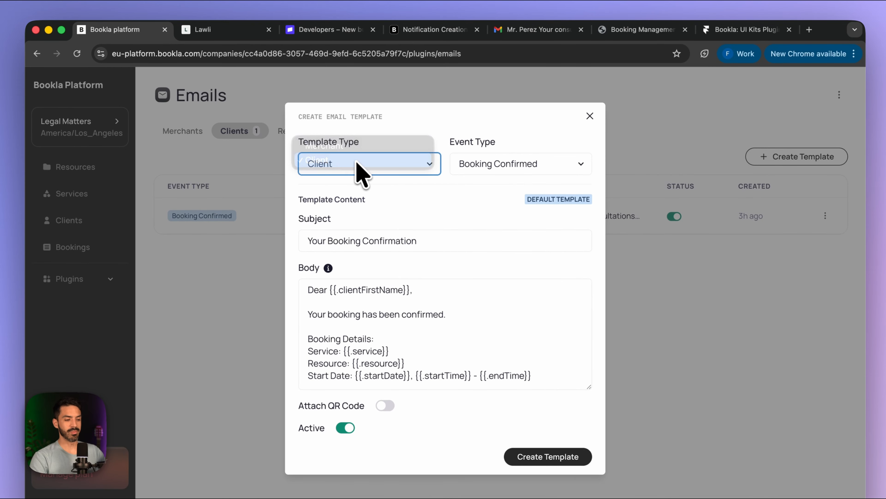
click(515, 168)
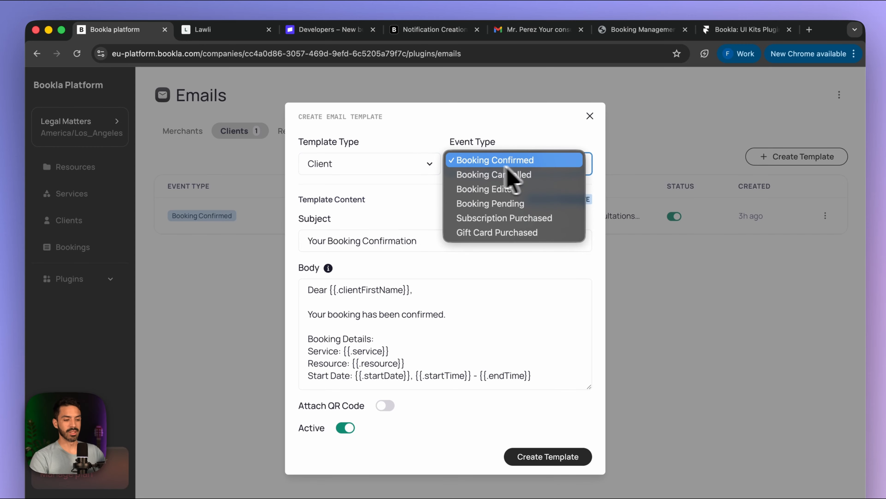
click(518, 161)
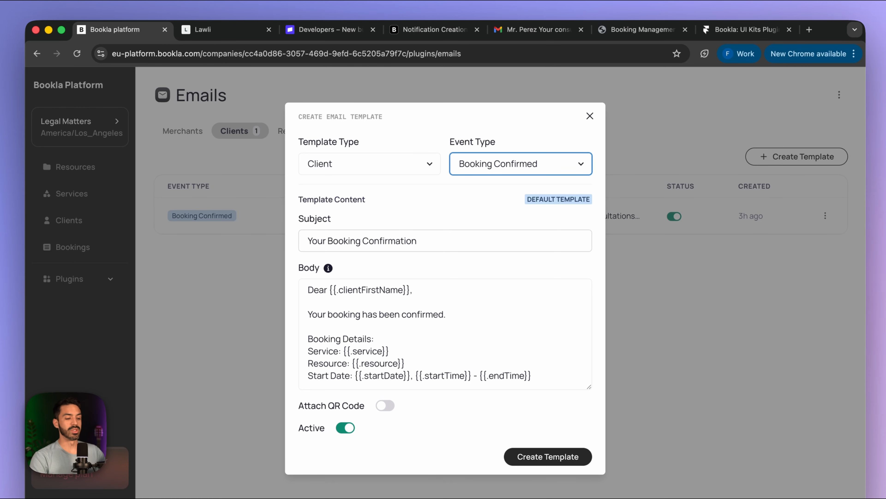
drag(419, 241, 229, 241)
text(Yo)
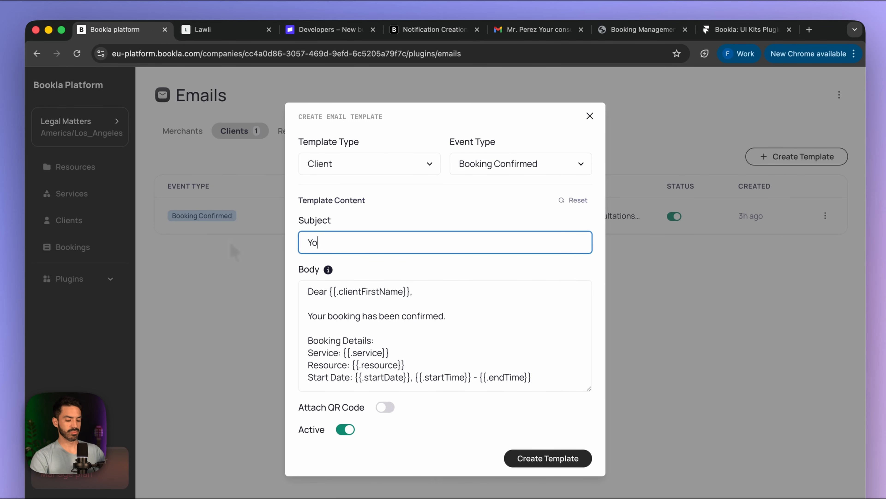
text(ur )
text(virtual consultation is confirmed)
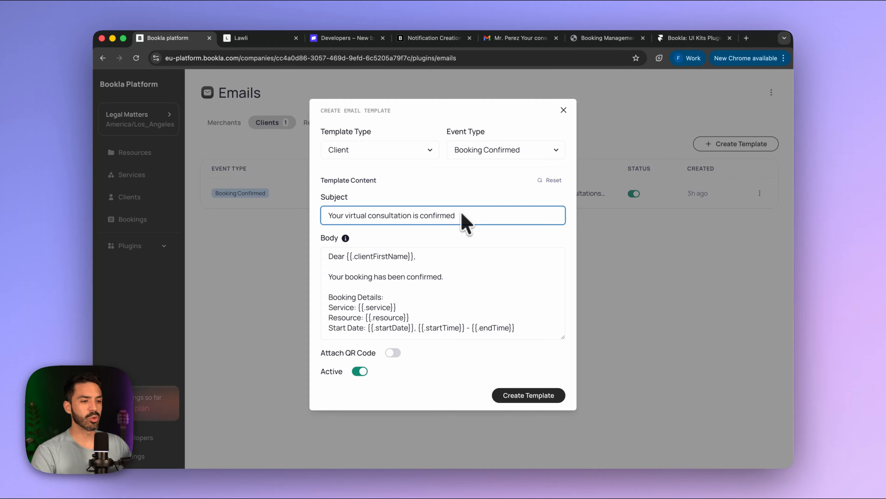
- Open the Text Templating Engine page under Plugins > Email Notifications in Bookla Docs
click(431, 38)
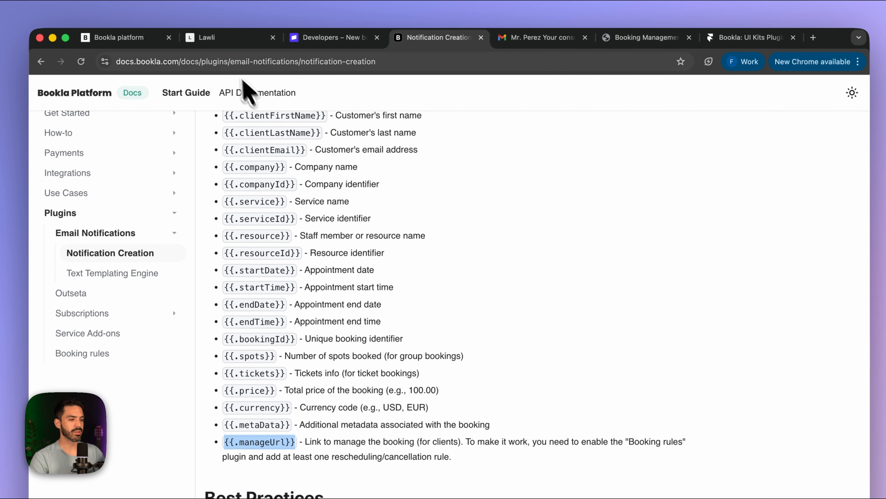
click(131, 38)
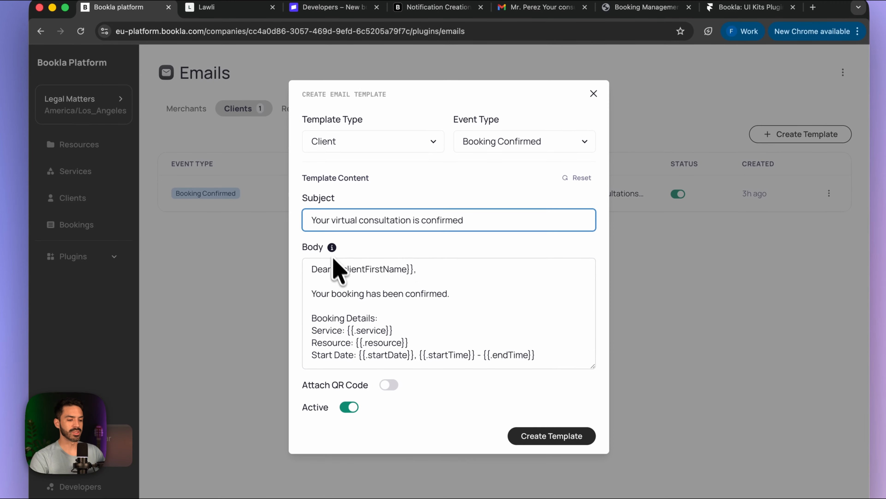
click(333, 269)
scroll(344, 266, down, 1)
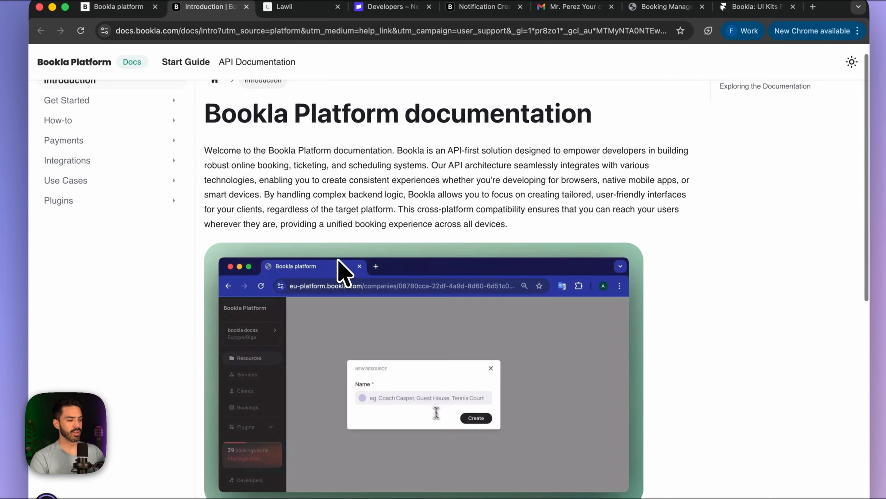
click(120, 202)
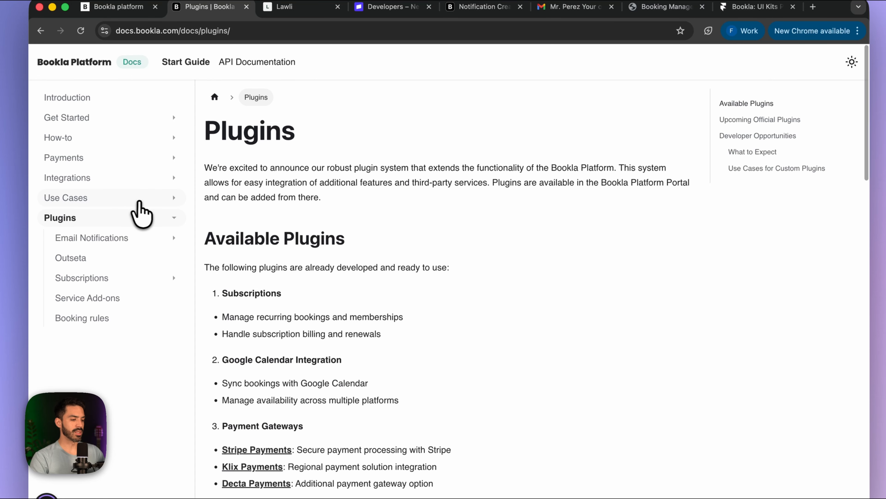
click(113, 241)
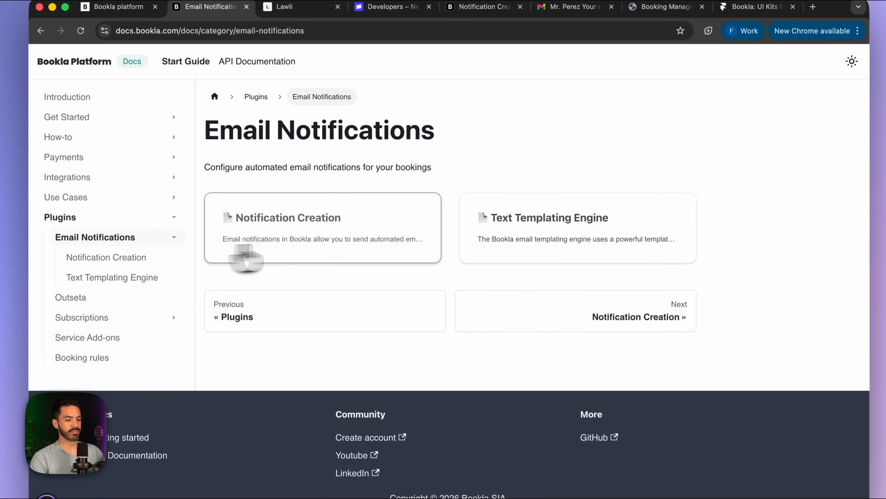
click(519, 250)
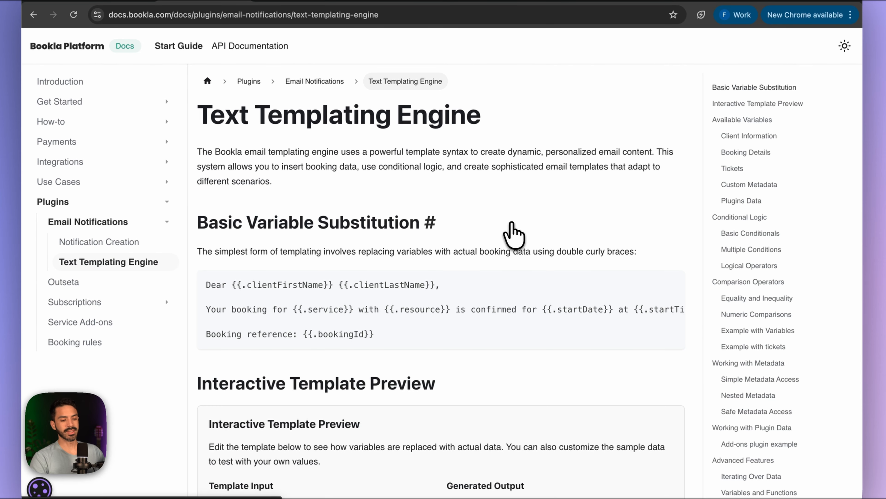
- Copy the basic serviceId conditional line from the Conditional Logic section and return to the template
scroll(475, 273, down, 15)
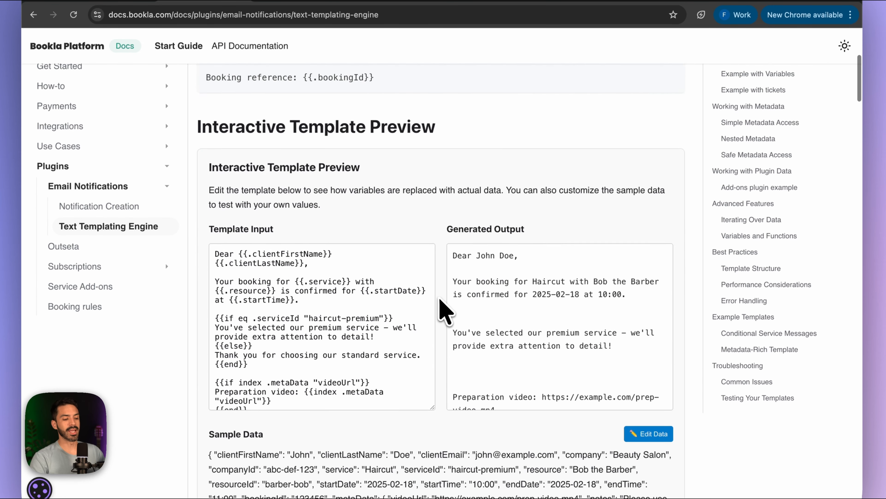
scroll(443, 279, down, 10)
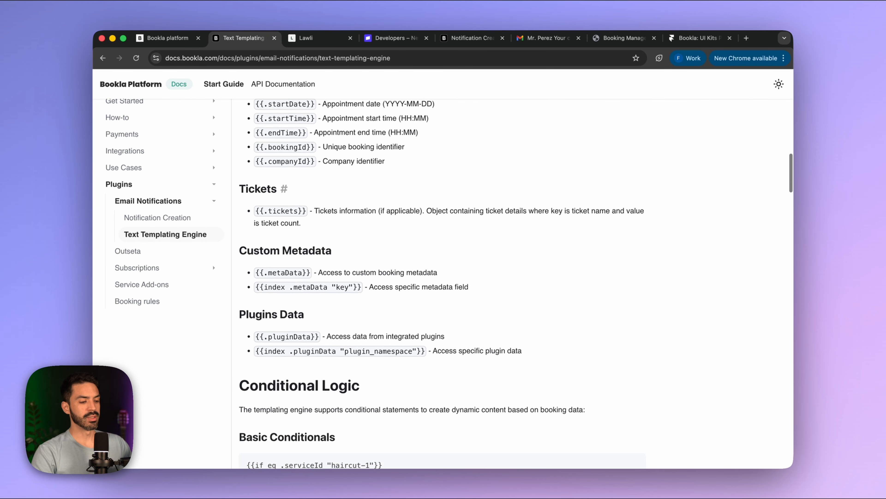
scroll(444, 279, down, 7)
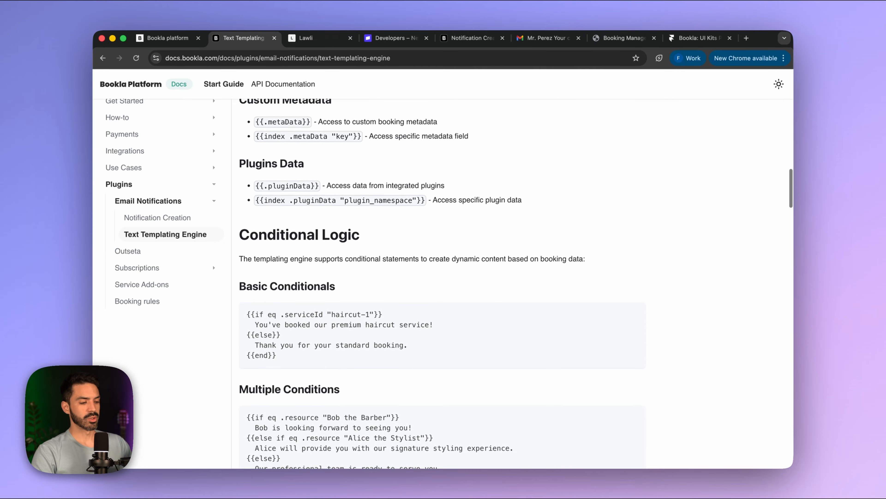
scroll(396, 282, down, 2)
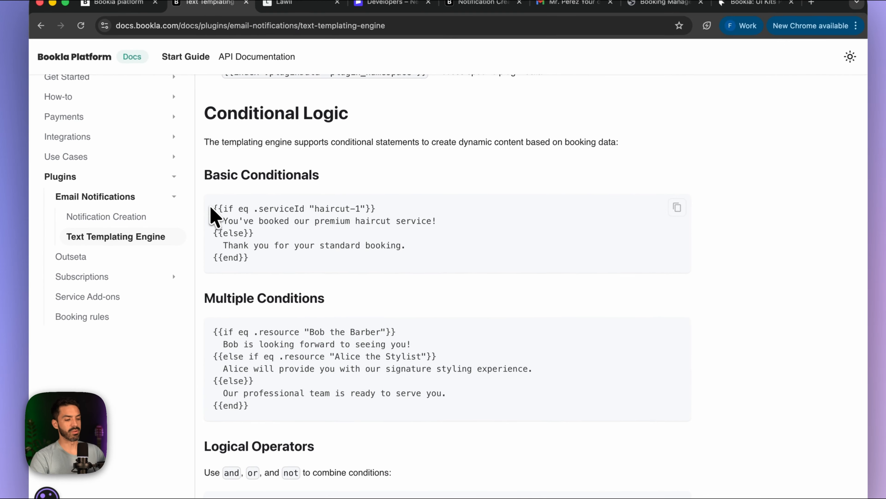
drag(248, 211, 403, 209)
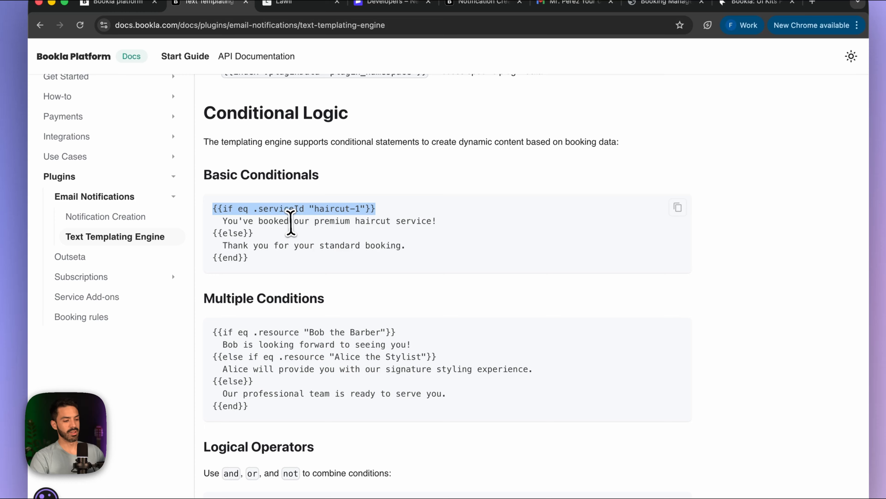
click(291, 222)
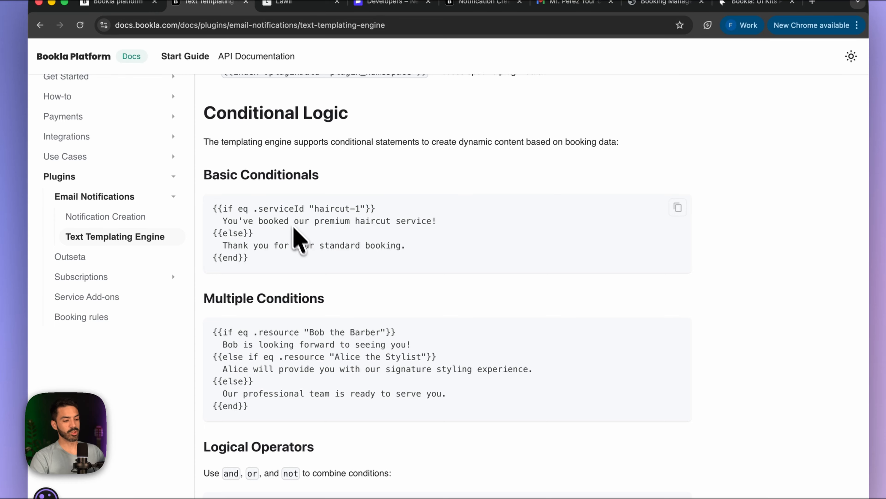
scroll(349, 246, down, 1)
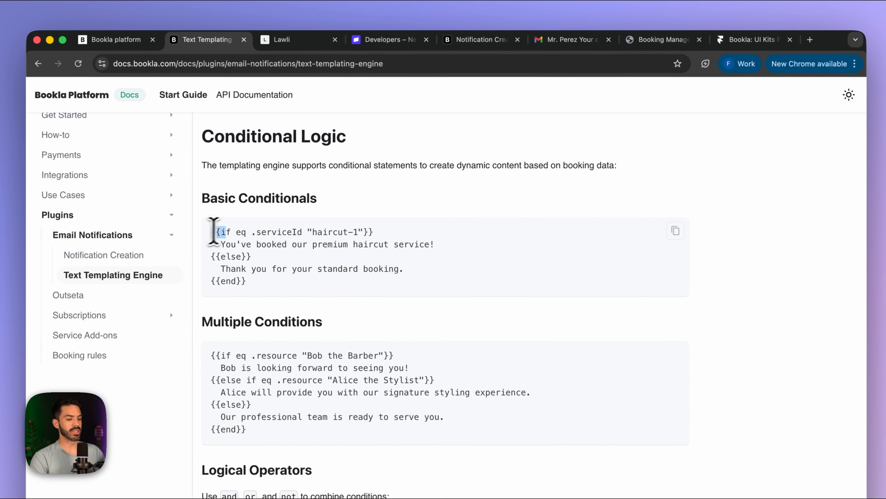
drag(247, 199, 384, 200)
key(ctrl+c)
click(134, 39)
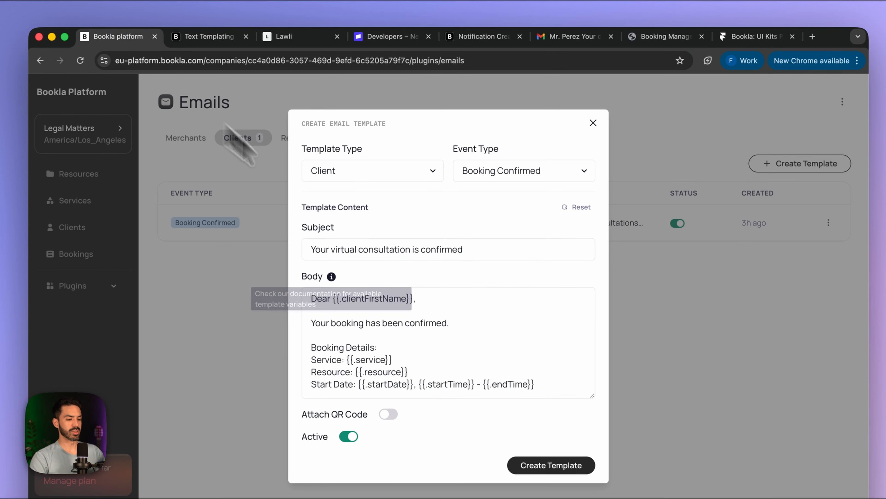
- Replace the Body's greeting with the pasted {{if eq .serviceId ""}} condition, removing the haircut-1 sample ID
triple_click(456, 302)
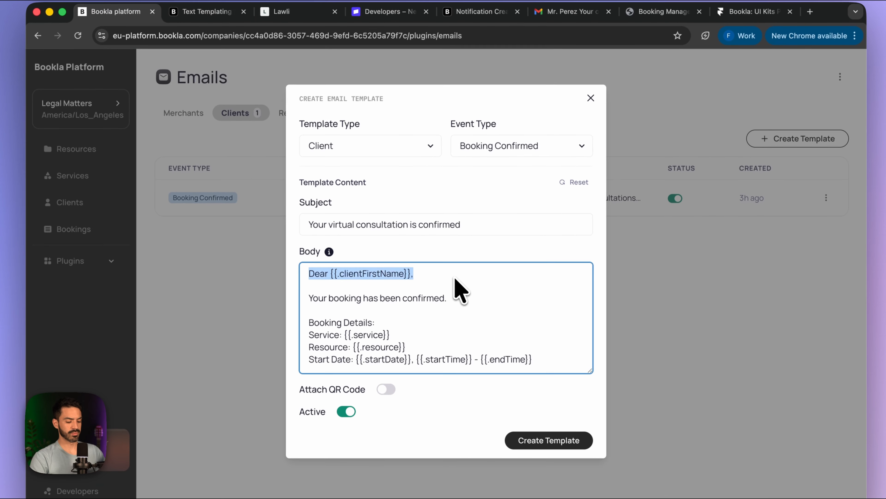
key(ctrl+v)
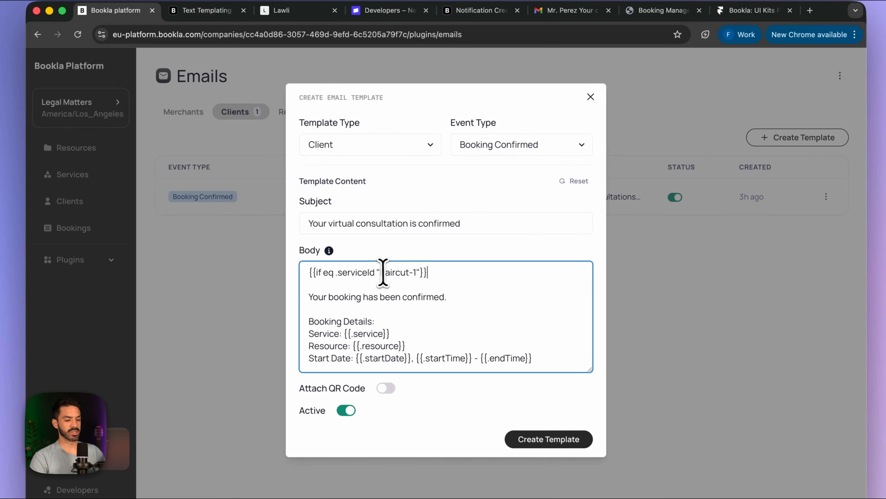
drag(381, 272, 418, 272)
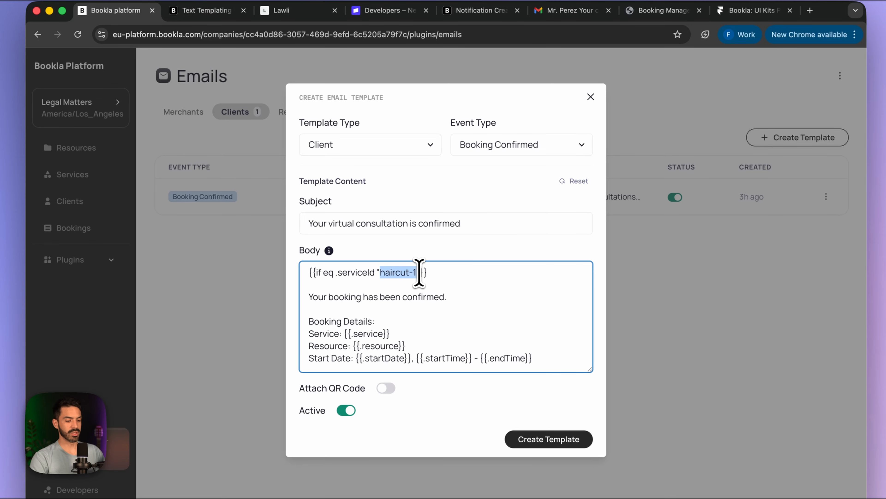
key(BackSpace)
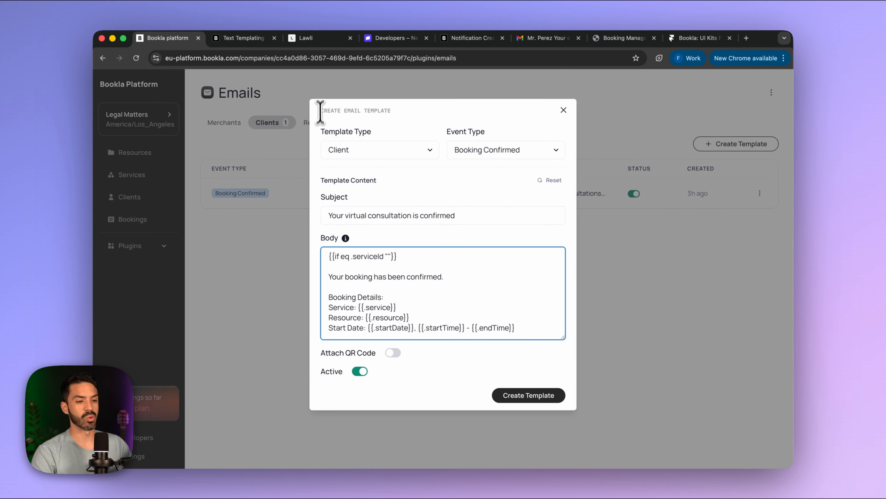
mouse_move(475, 469)
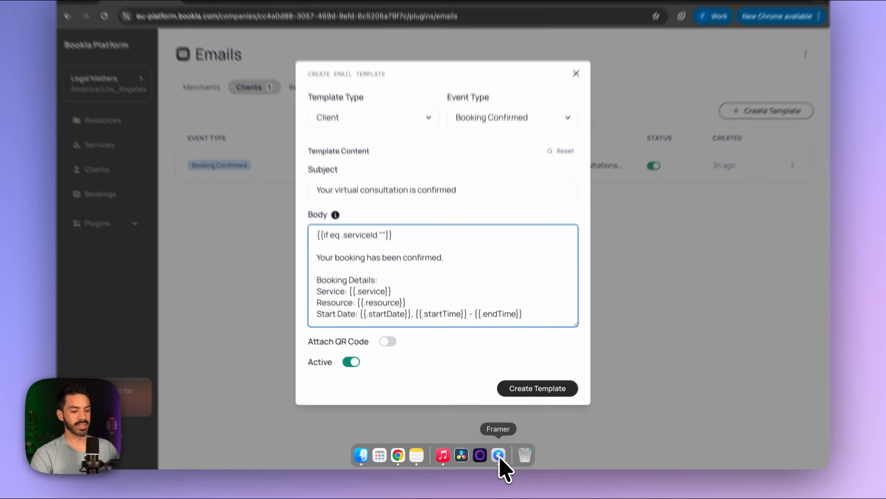
click(499, 454)
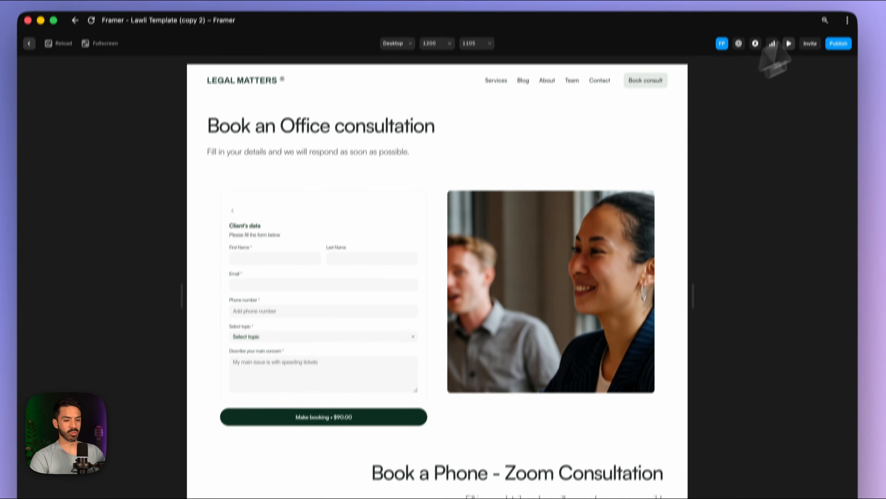
- Paste the Framer booking component's Service ID between the serviceId condition's quotes
click(789, 44)
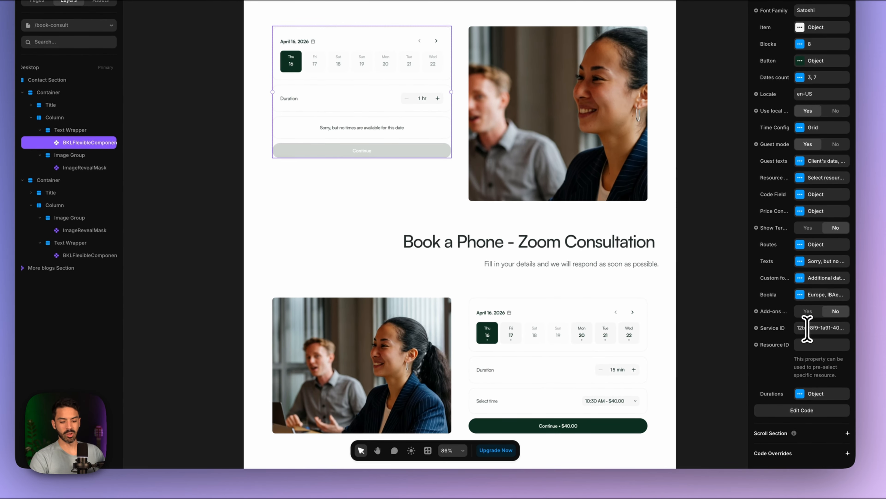
click(809, 362)
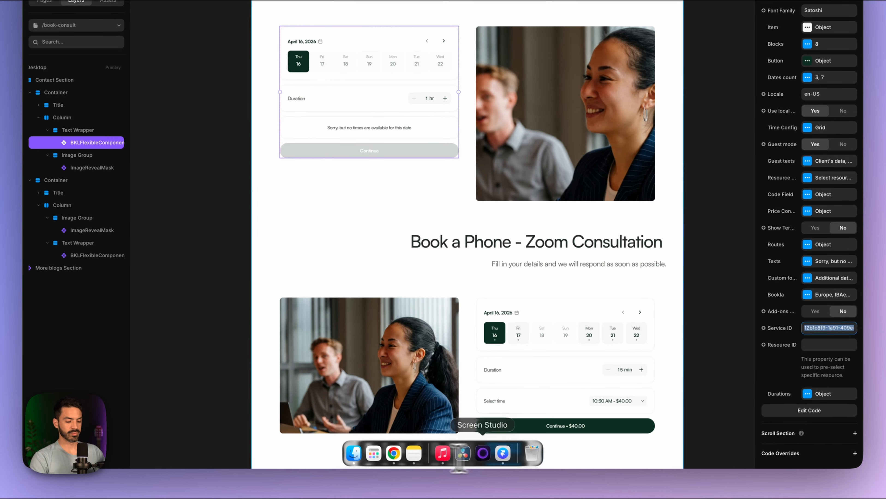
click(394, 454)
text(12b1c8f9-1a91-409e-86de-95031a0b498d)
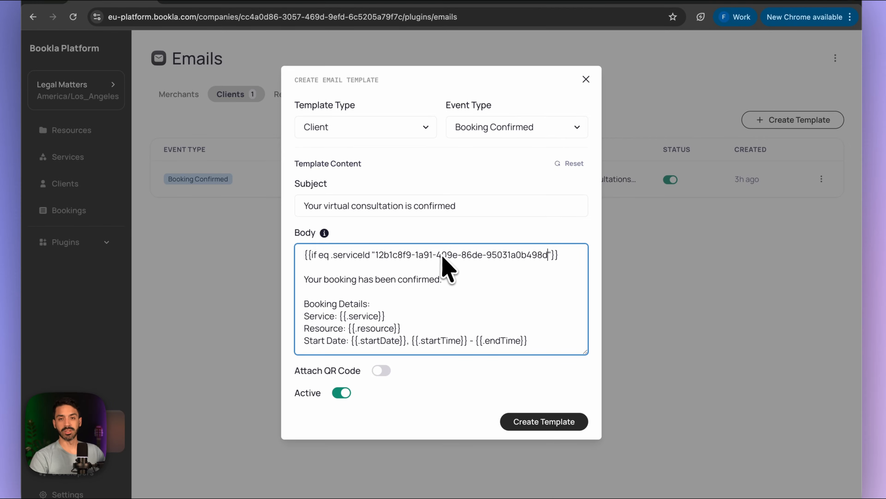
- Add 'You will receive a phone call from the attorney on {{.startDate}}' below the condition
click(564, 257)
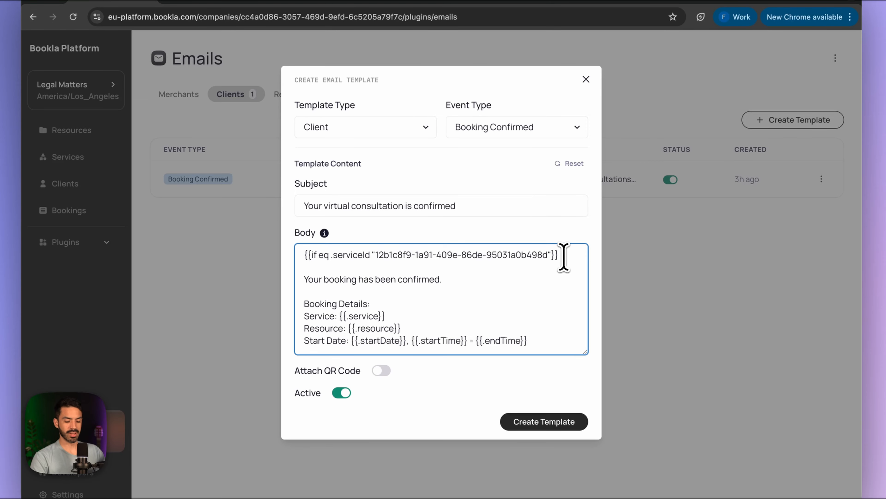
key(Return)
text(You will re)
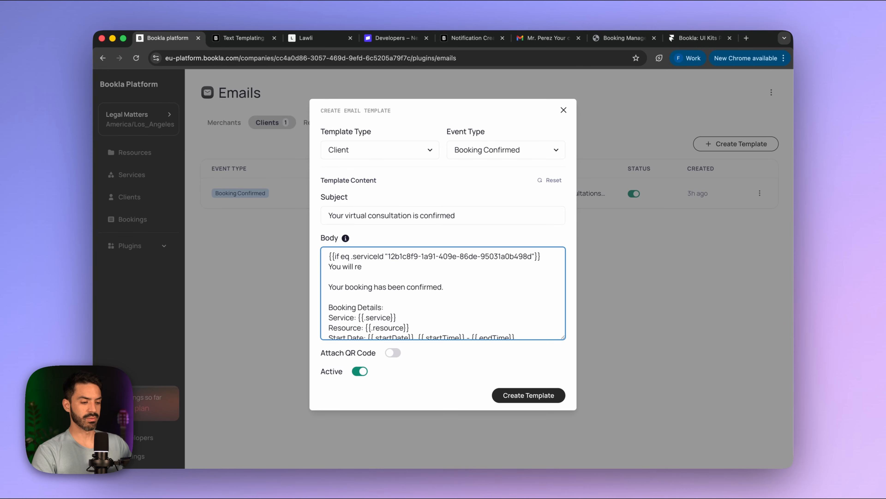
text(ceive a phone call from the attorney)
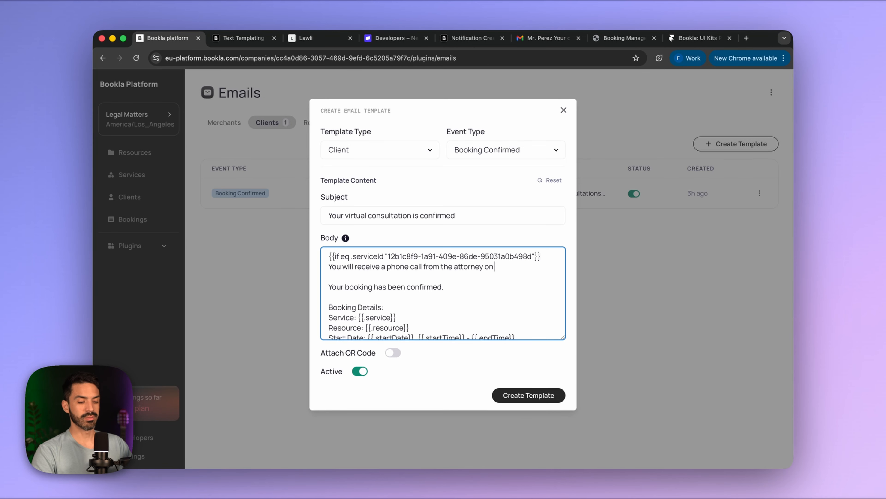
text( on)
scroll(400, 313, down, 1)
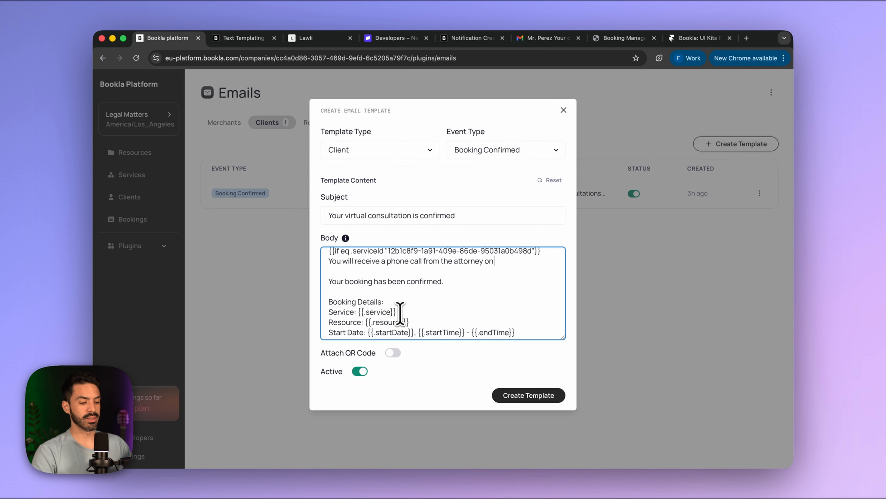
scroll(400, 312, down, 1)
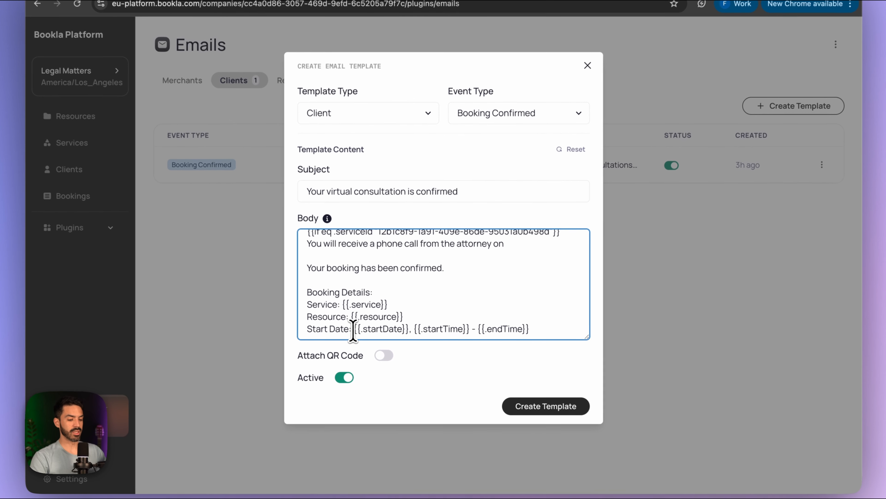
drag(368, 331, 408, 330)
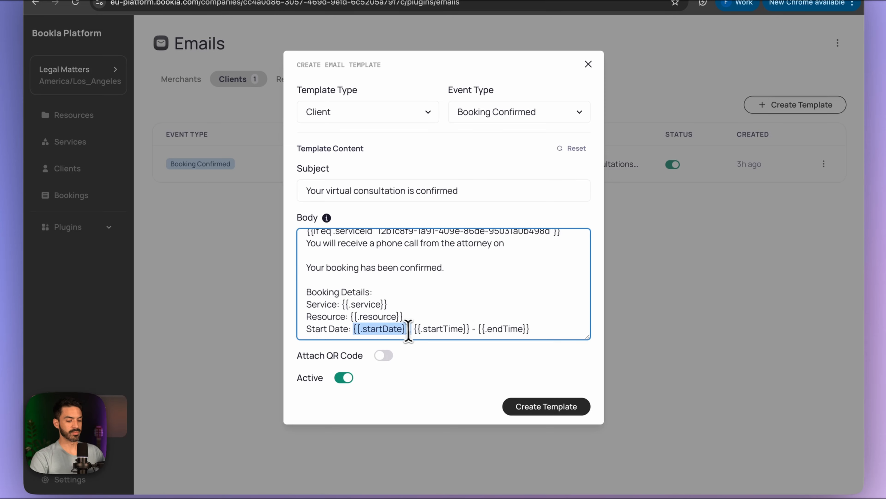
key(super+c)
click(516, 245)
key(super+v)
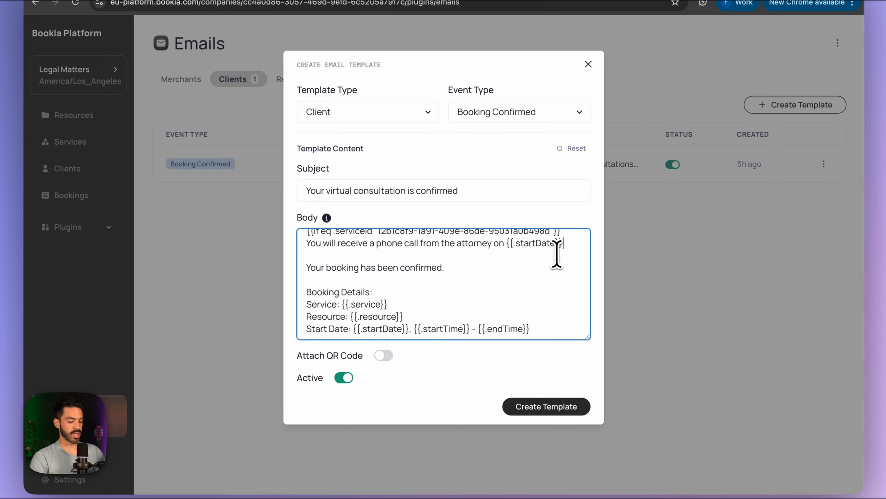
- Finish the sentence with 'at {{.startTime}}' and add a 'Mr.' line above it
text(at)
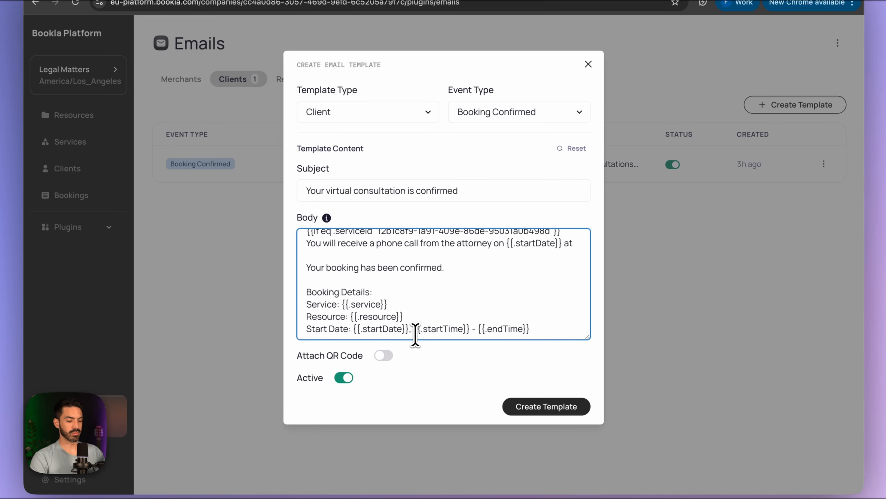
drag(416, 331, 470, 327)
key(super+c)
click(582, 244)
key(super+v)
click(306, 244)
key(Return)
key(Return)
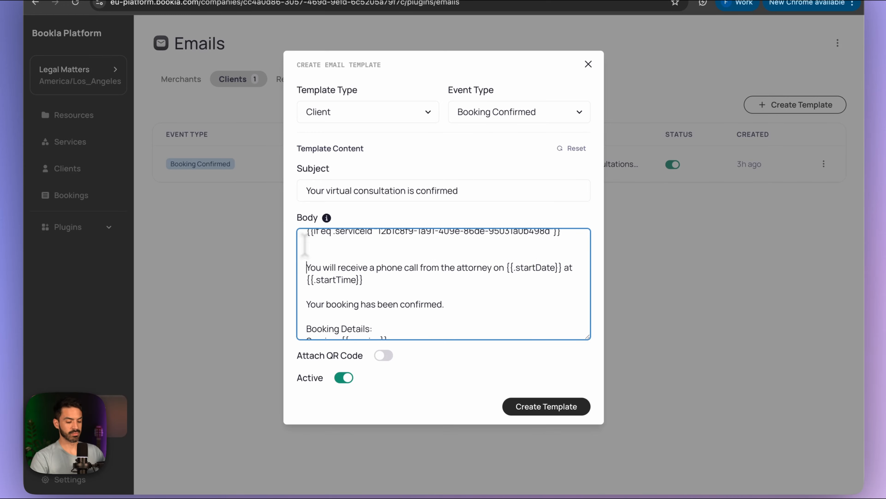
text(Mr)
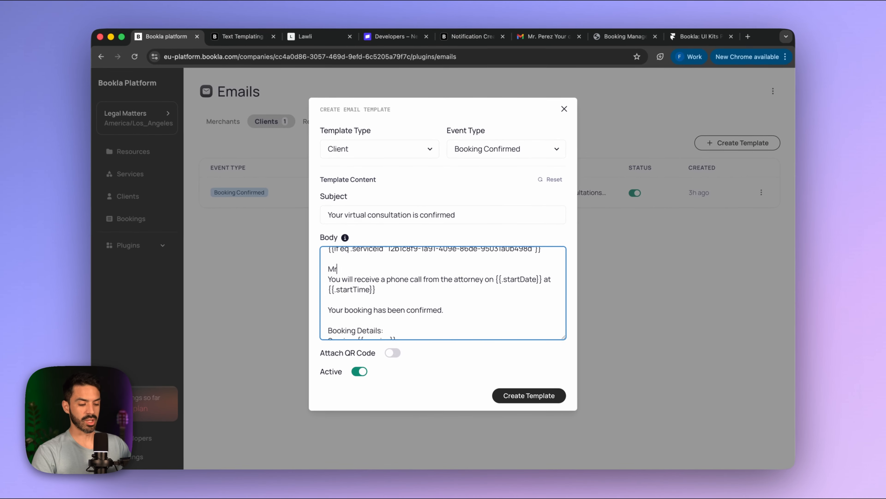
text(.)
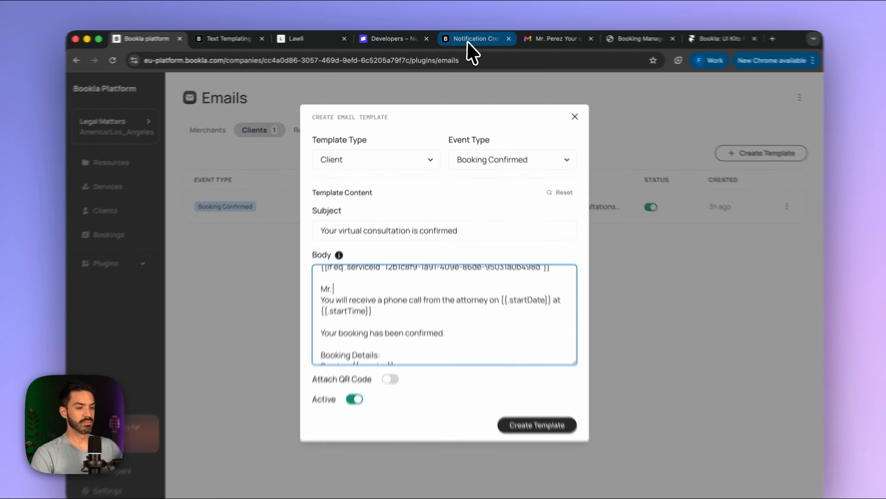
- Look up {{.clientLastName}} in the Notification Creation docs and add a 'Thanks' line below Mr
click(472, 38)
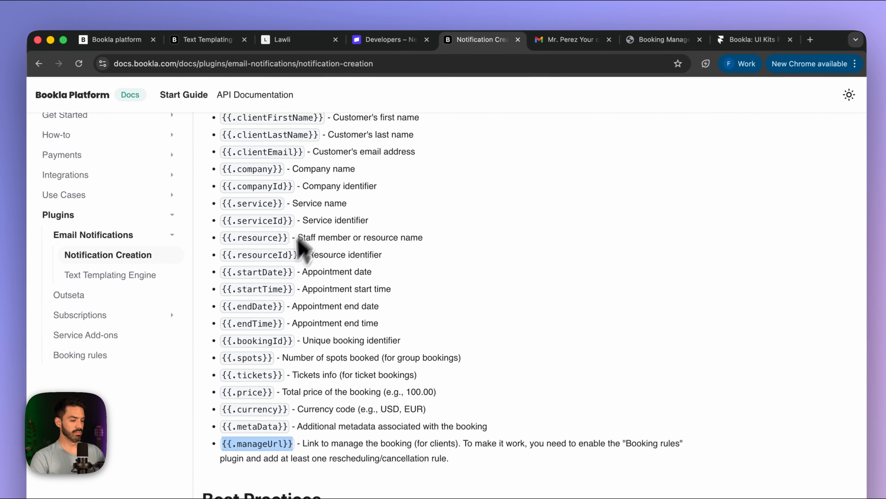
scroll(288, 284, up, 3)
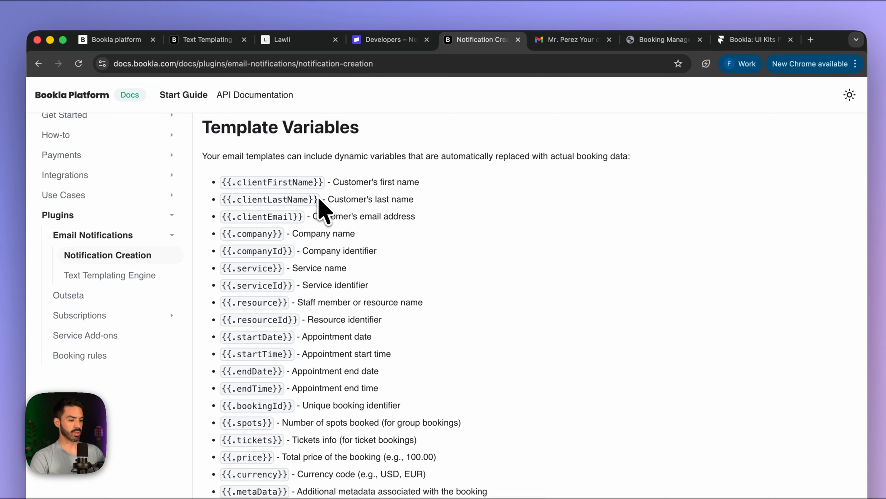
drag(321, 200, 214, 203)
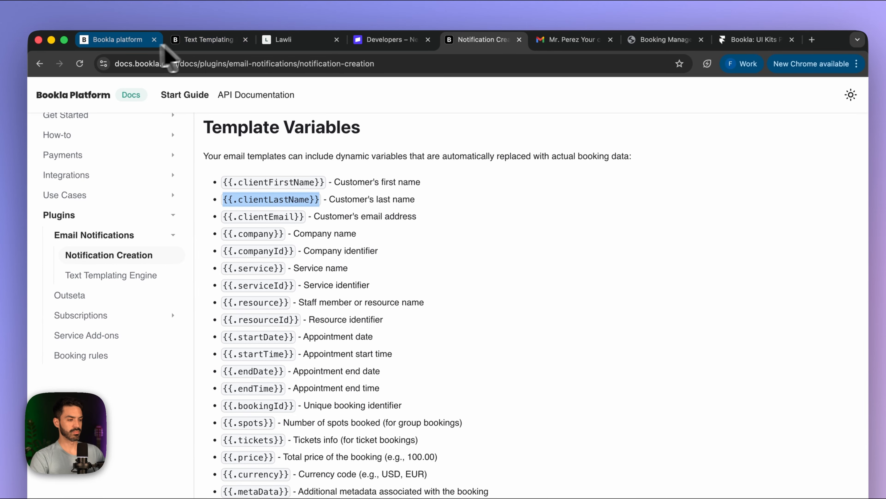
click(115, 40)
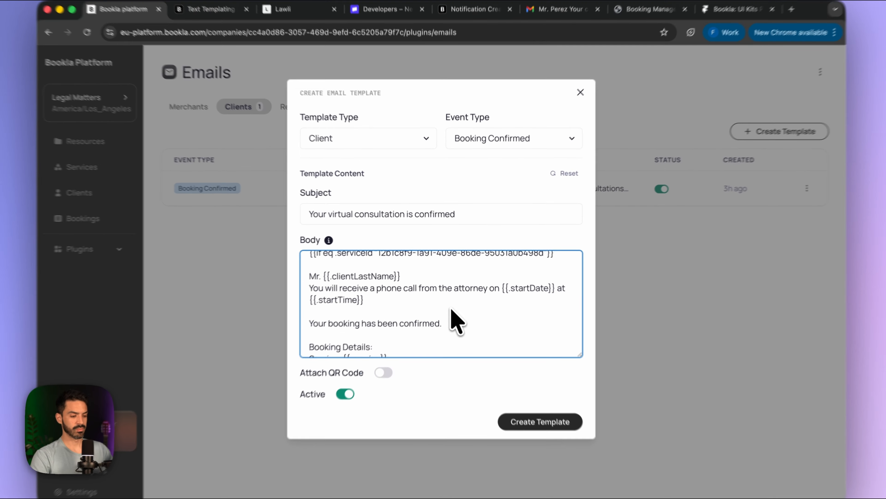
key(Return)
key(Return)
text(Thanks for choosing us)
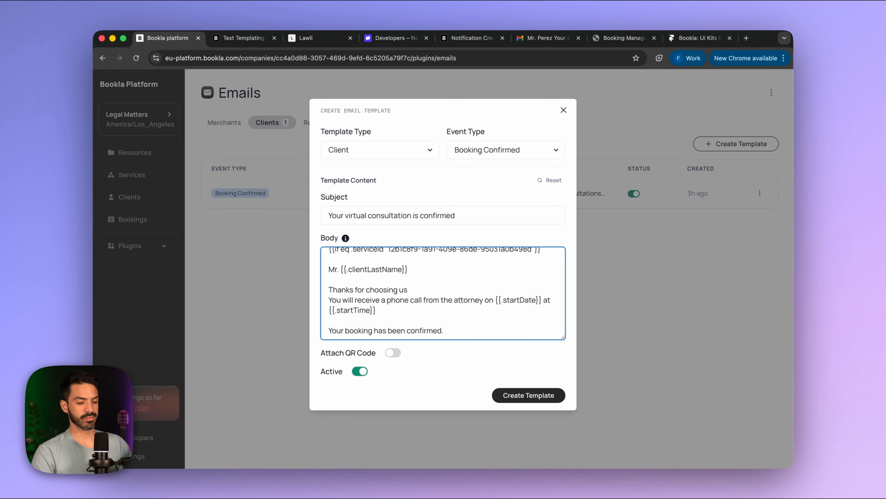
key(Return)
- Delete the old booking confirmation and details text and the extra blank line
scroll(413, 310, down, 2)
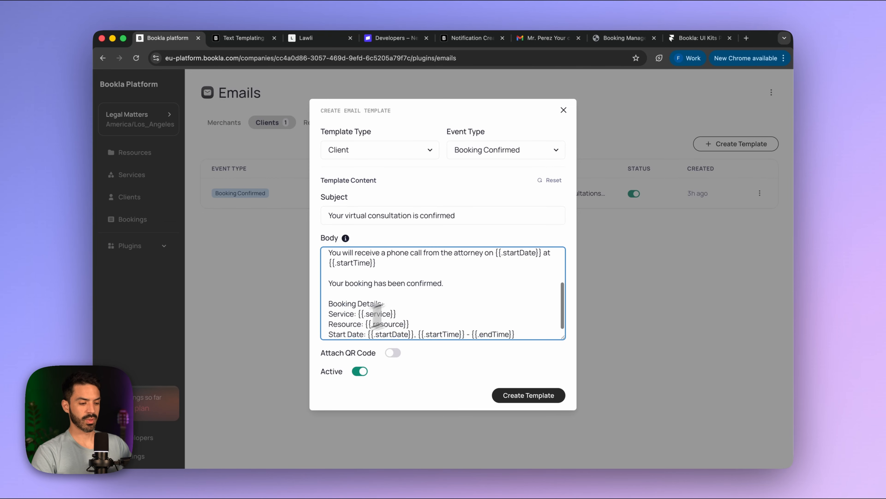
drag(518, 329, 316, 281)
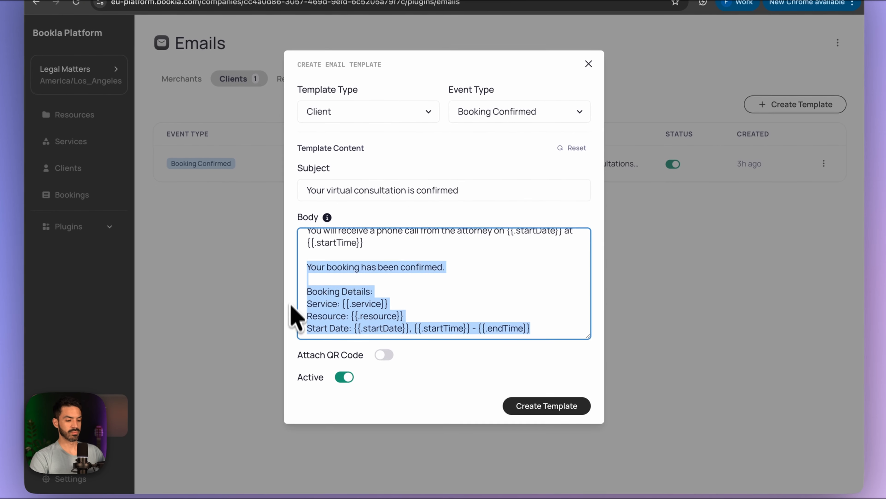
key(BackSpace)
scroll(378, 260, up, 3)
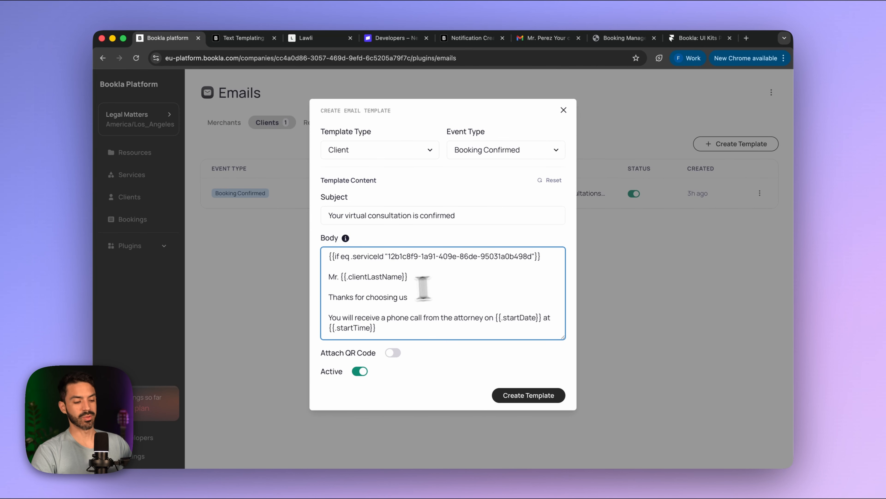
scroll(425, 301, down, 2)
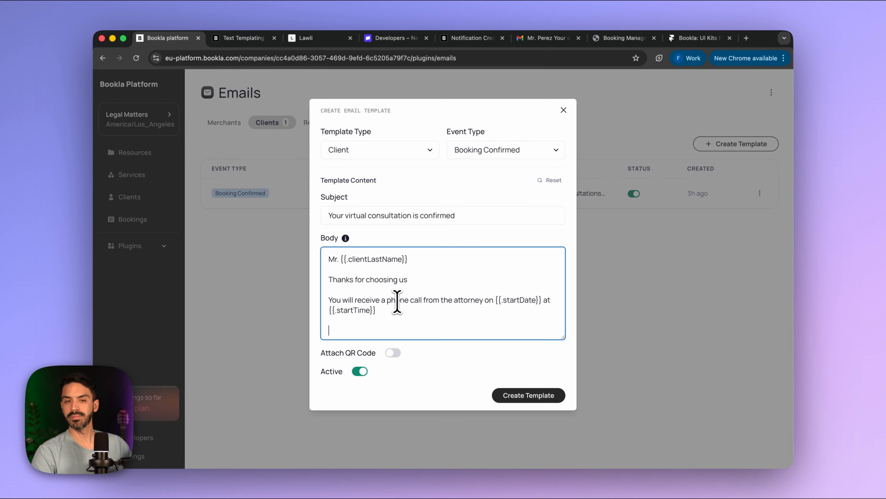
key(BackSpace)
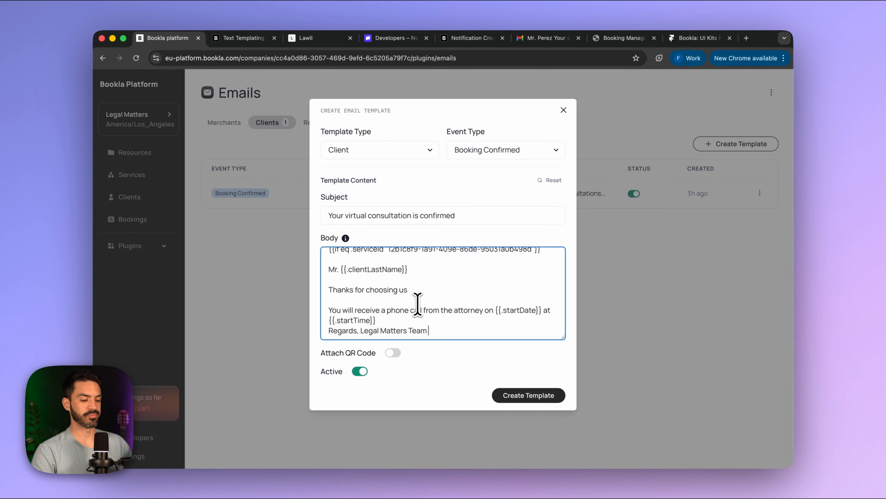
scroll(418, 304, up, 2)
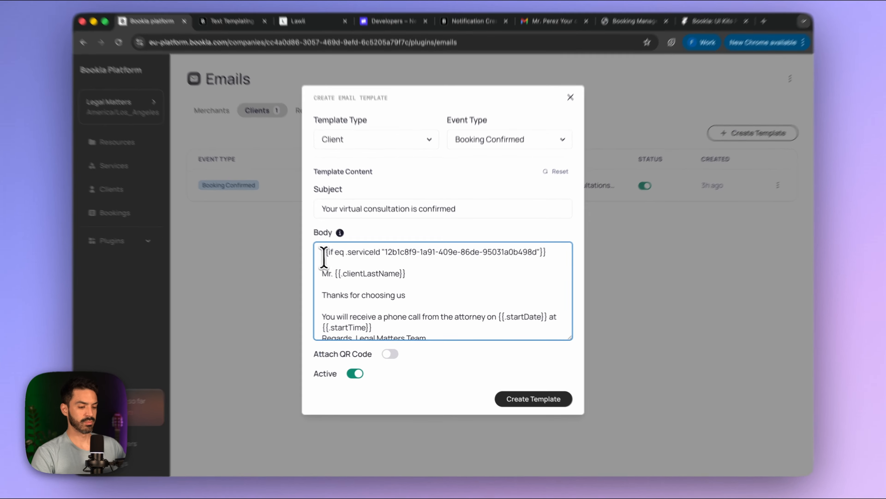
- Paste a copy of the serviceId condition below the 'Regards, Legal Matters Team' sign-off
drag(327, 253, 553, 256)
key(super+c)
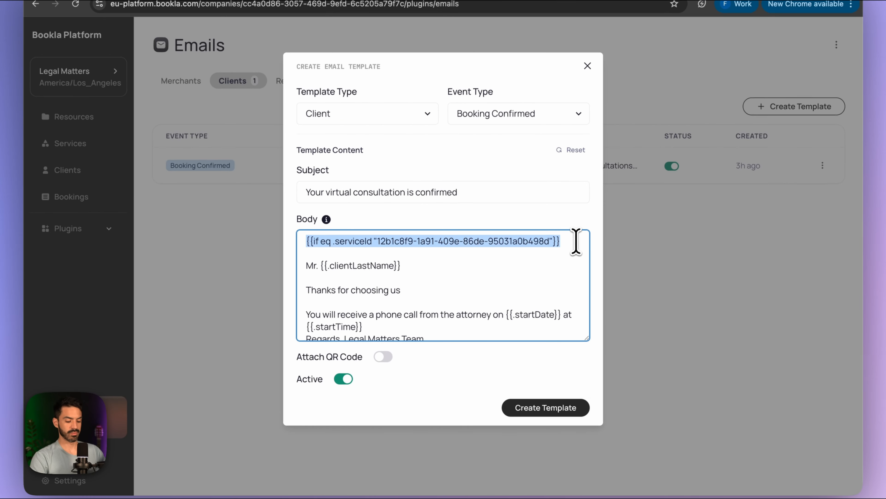
scroll(467, 313, down, 1)
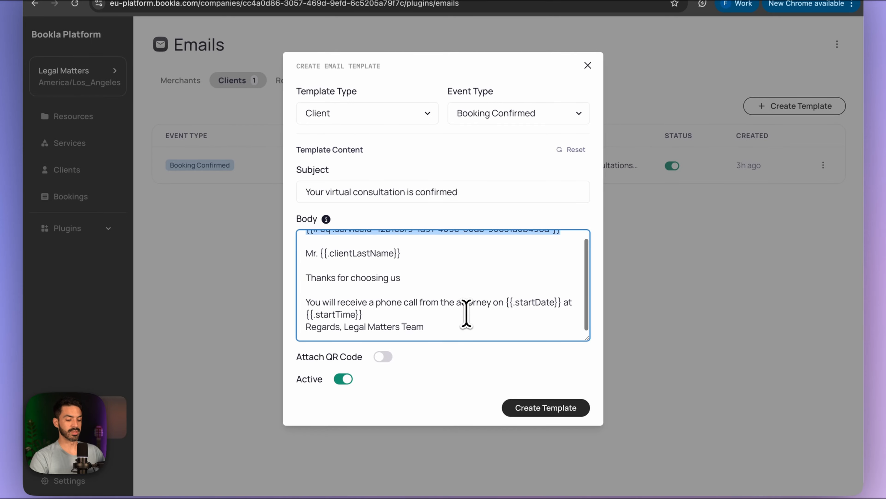
click(445, 330)
key(Return)
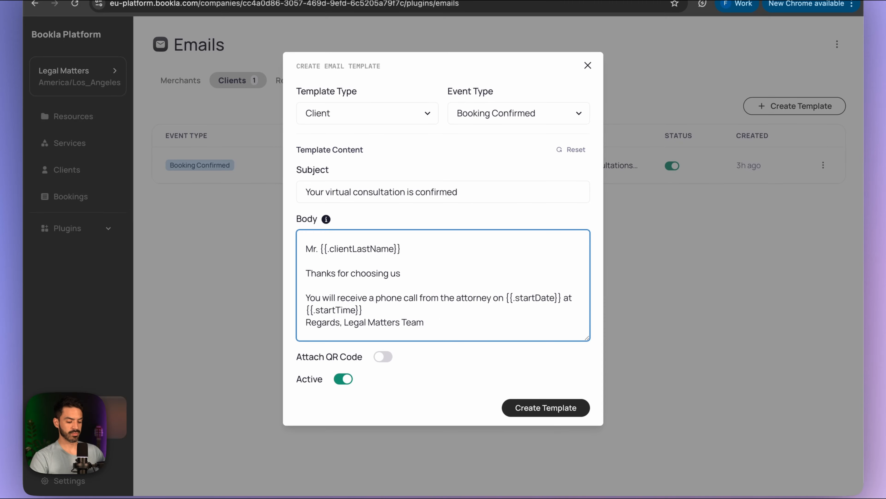
key(Return)
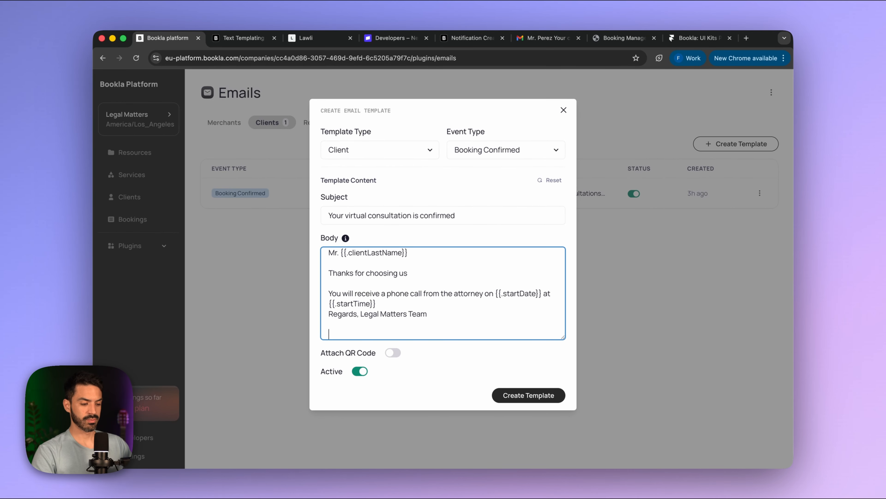
key(super+v)
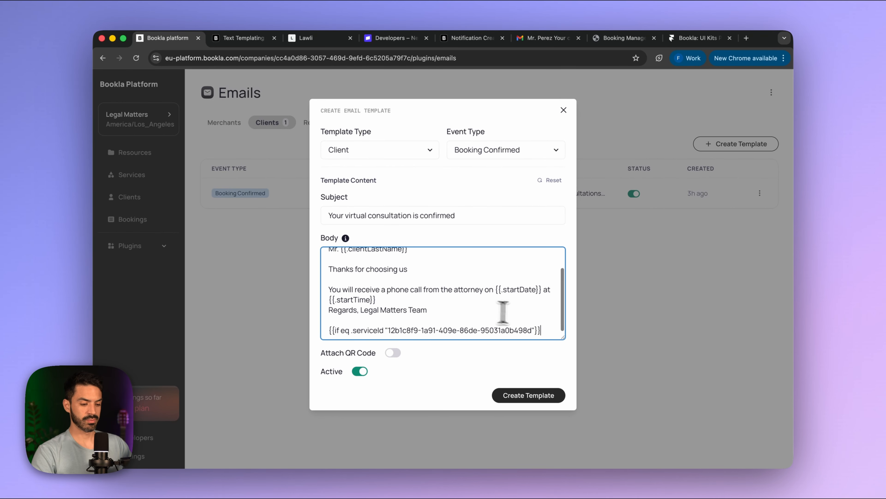
scroll(541, 329, down, 1)
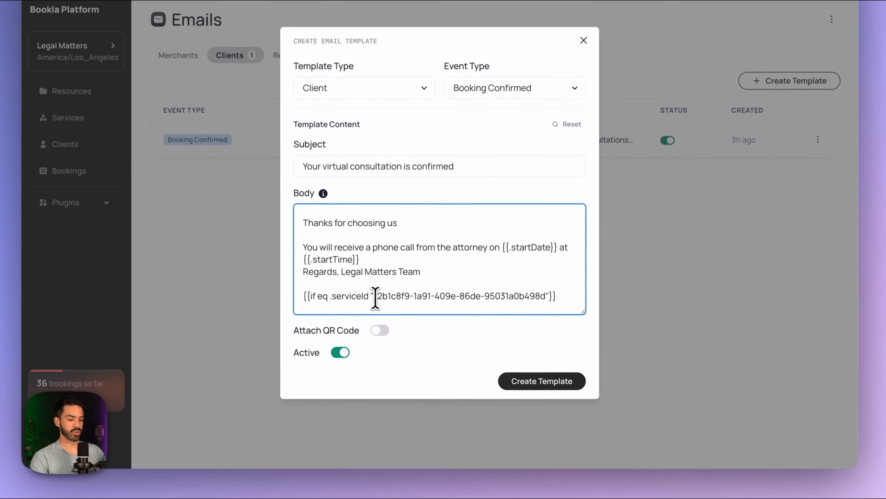
drag(389, 325, 516, 327)
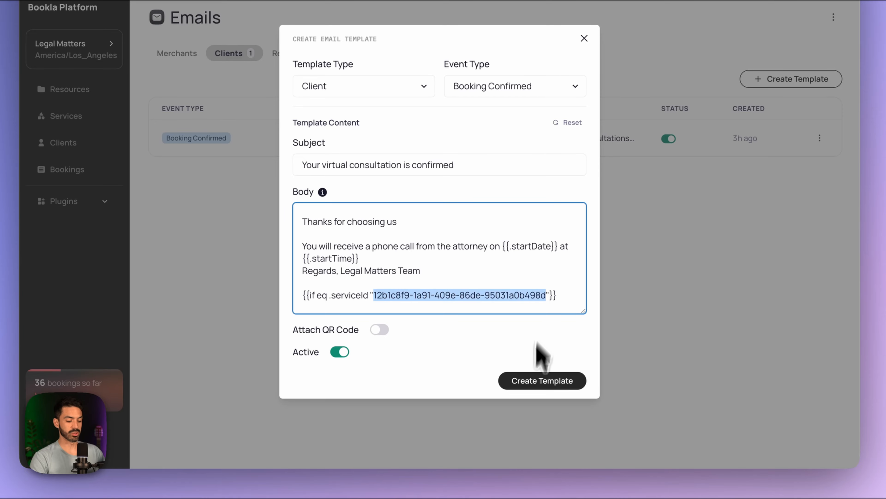
- Replace its service ID with the lower Framer component's ID d95c8ddd-f3ed-4a28-a1eb-6289f2ca0426
click(506, 454)
click(538, 349)
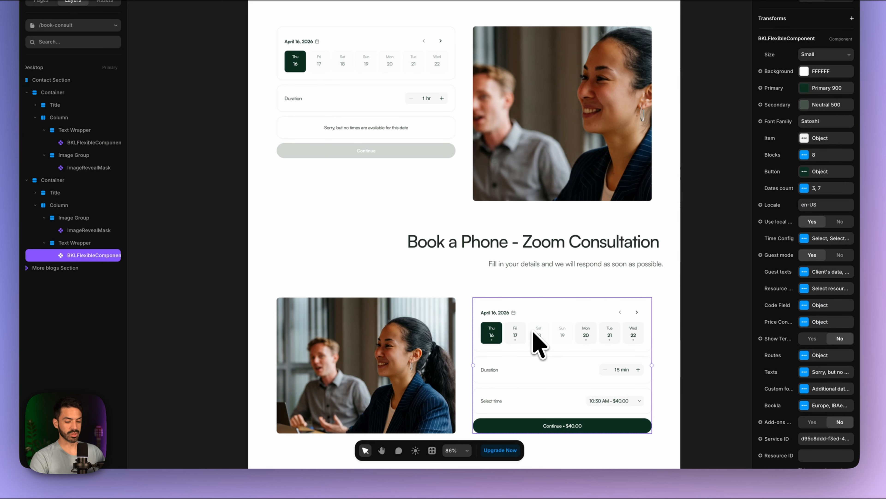
scroll(834, 367, down, 5)
click(820, 328)
key(super+c)
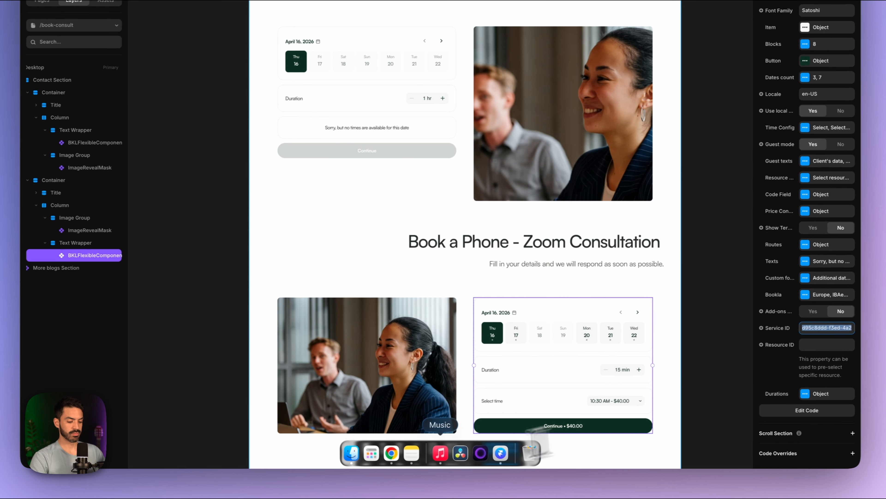
click(391, 453)
key(super+v)
click(485, 275)
scroll(476, 276, up, 1)
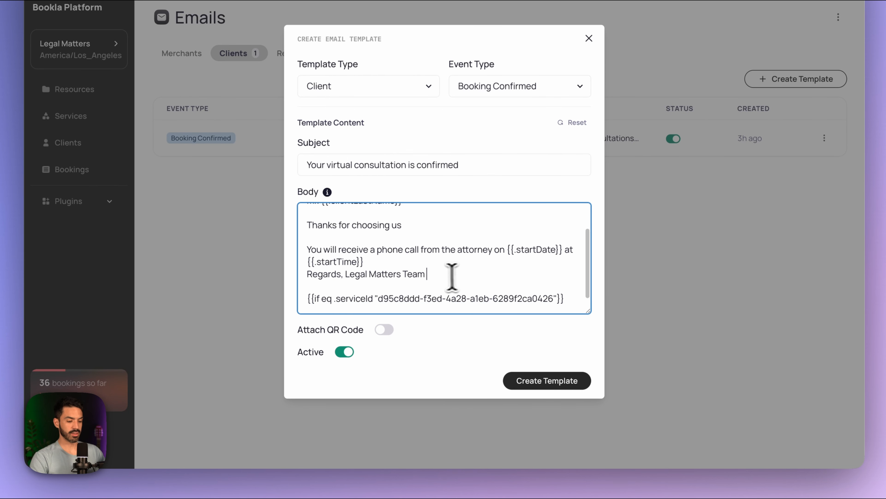
- Paste {{.resource}} from the Notification Creation docs on a new line under the second condition
click(314, 306)
key(Return)
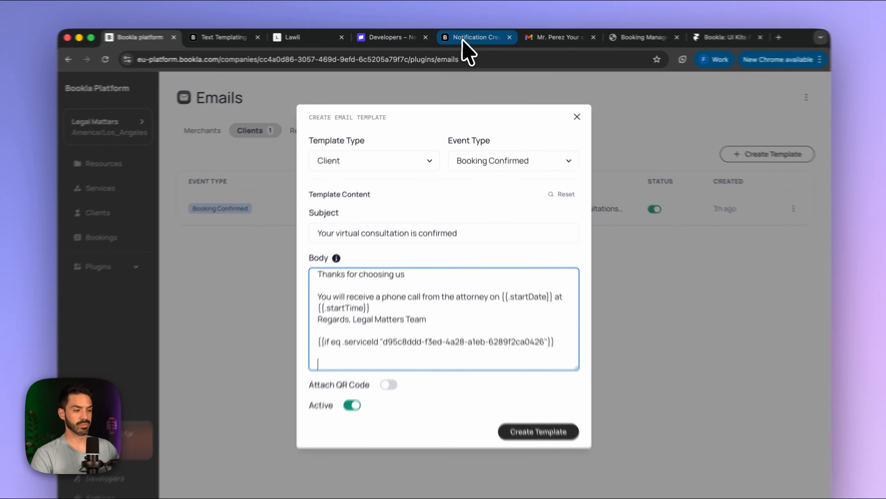
click(464, 40)
scroll(336, 340, down, 5)
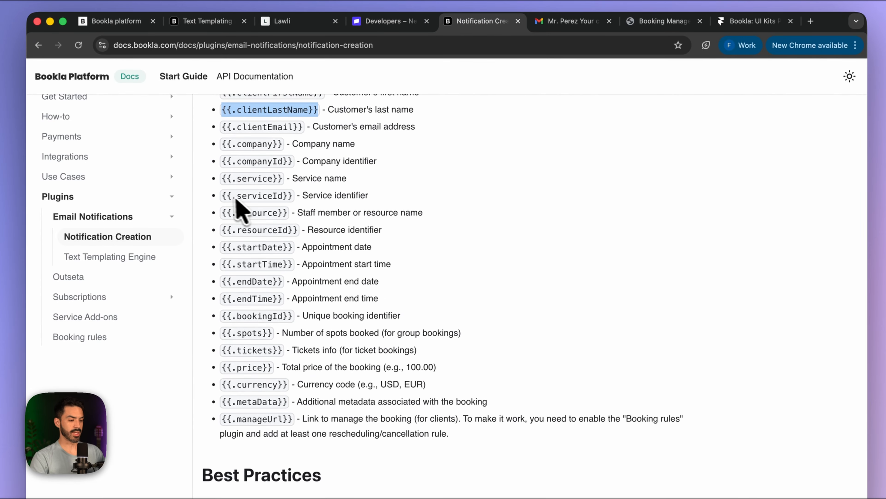
drag(290, 213, 214, 217)
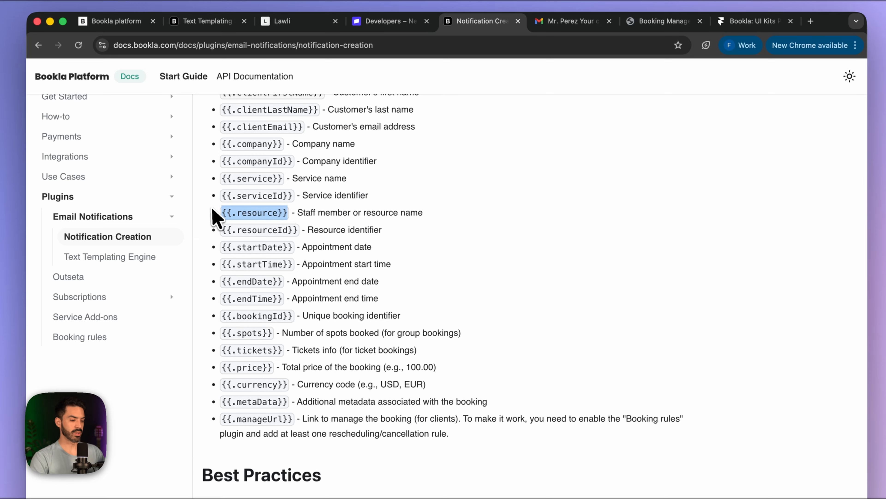
click(146, 23)
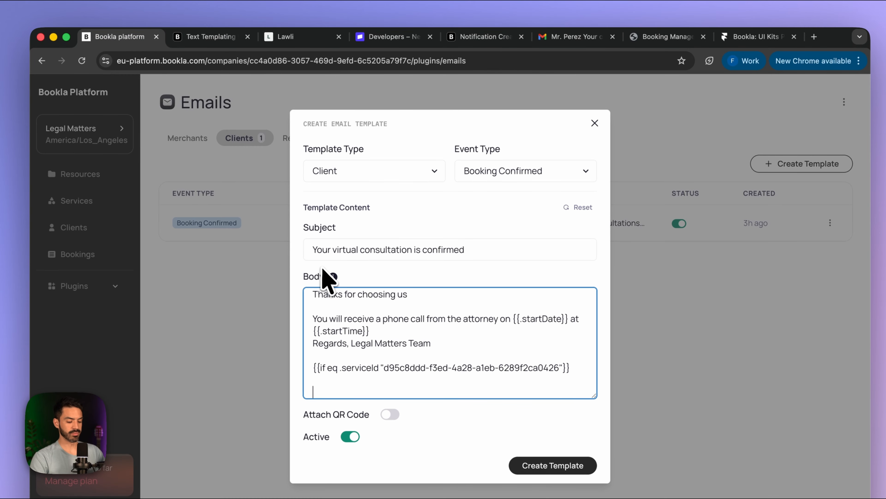
key(super+v)
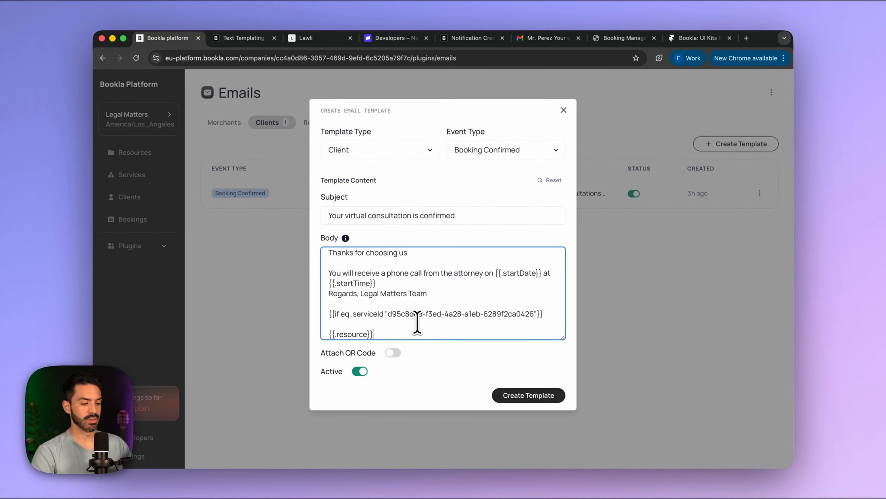
key(Return)
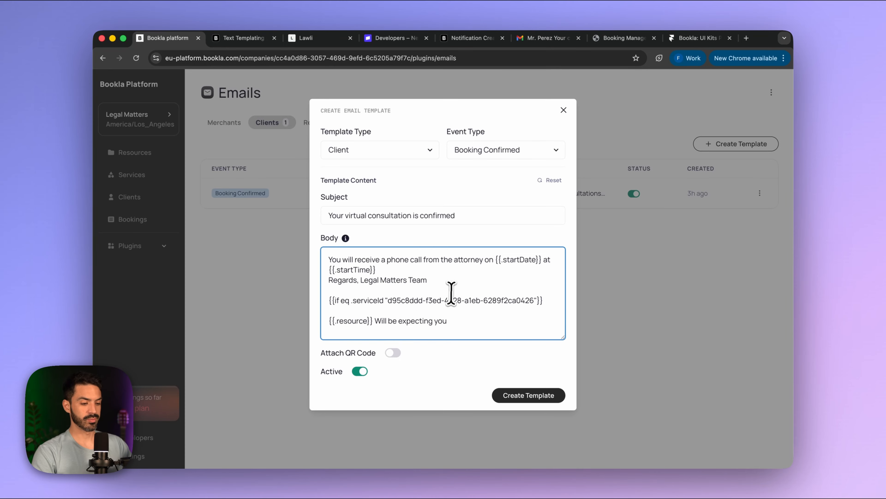
- Copy the date/time and regards lines to follow 'Will be expecting you'
scroll(451, 294, up, 2)
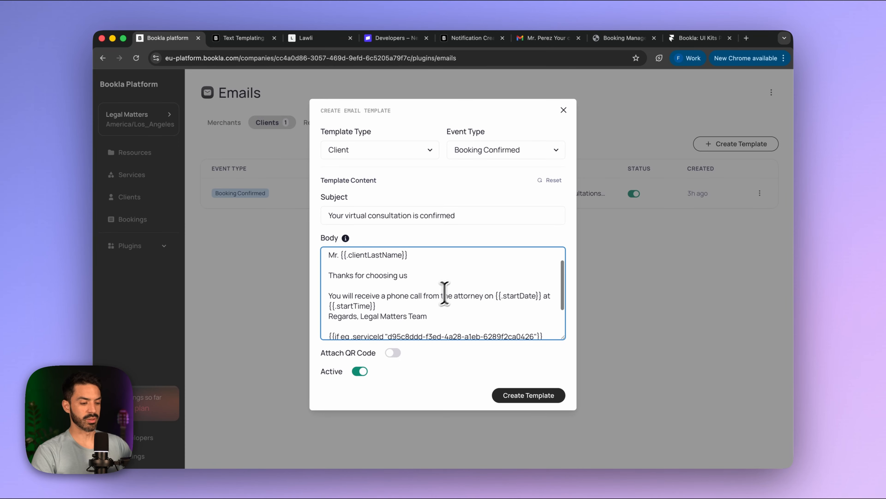
scroll(445, 294, down, 1)
drag(485, 283, 433, 303)
scroll(476, 318, down, 2)
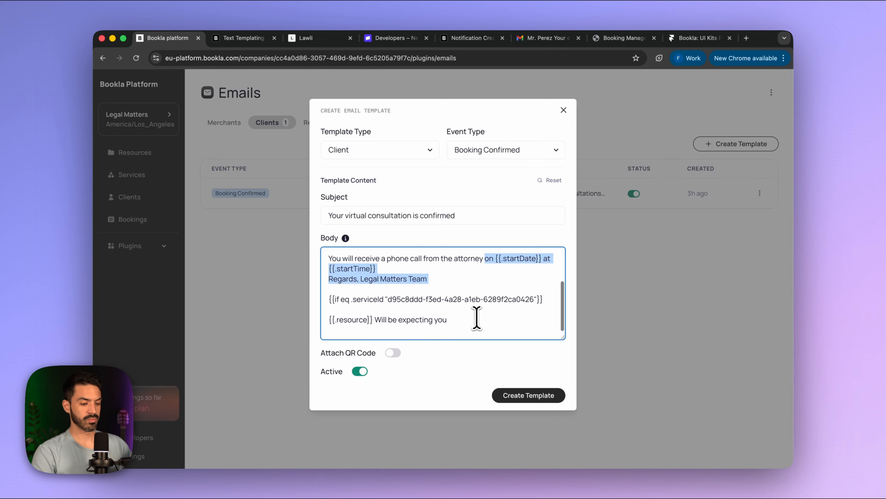
key(ctrl+c)
click(477, 318)
key(ctrl+v)
scroll(457, 321, down, 1)
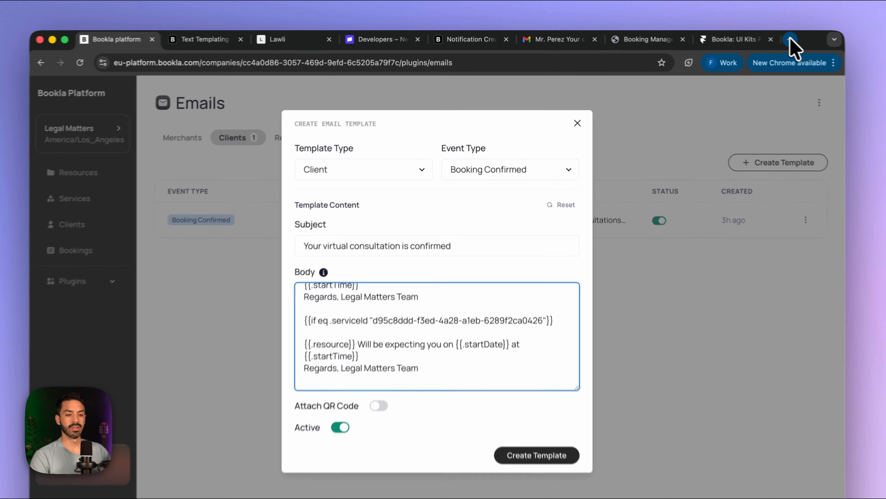
click(747, 38)
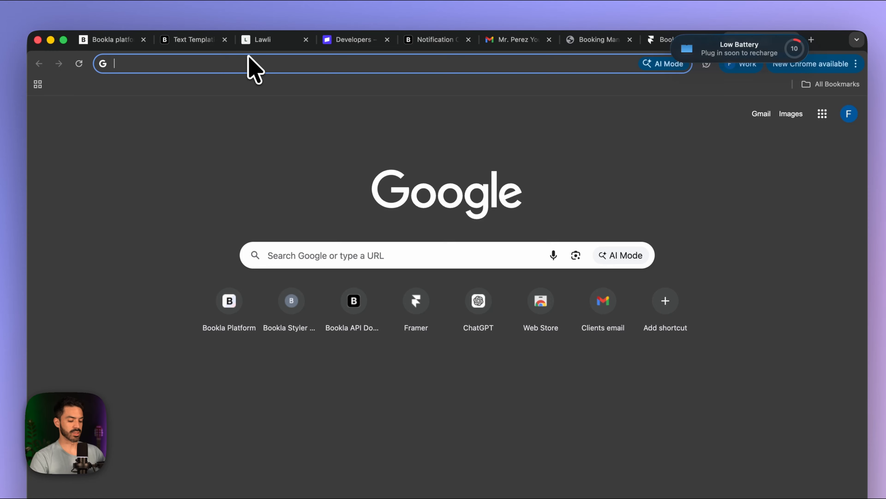
- Copy the Google Maps share link for Palau de Les Arts (Queen Sofia Palace of Arts)
text(maps.google.com)
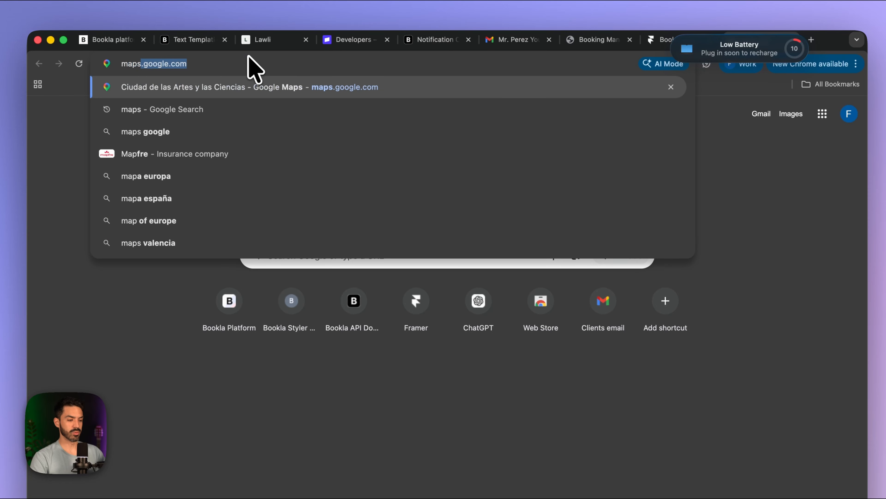
key(Return)
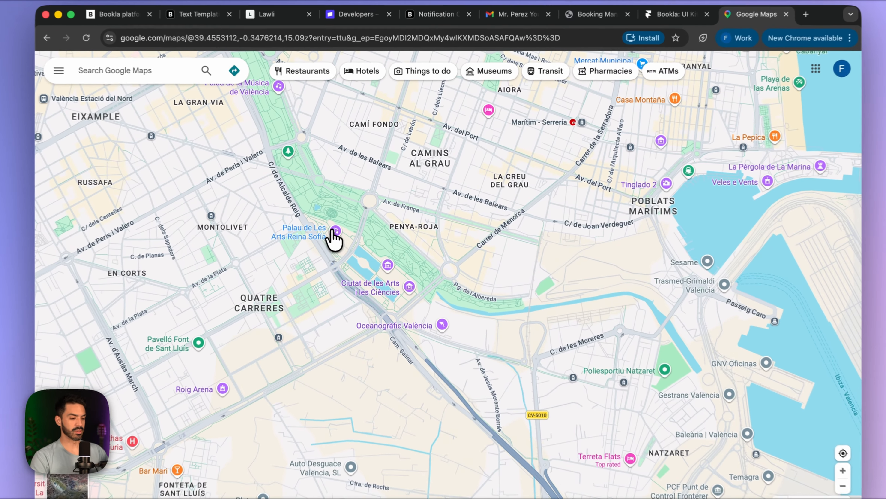
click(333, 231)
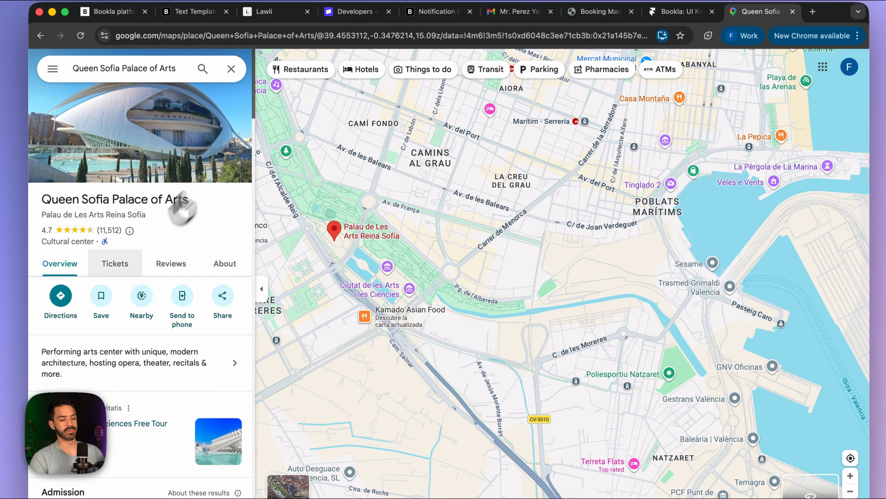
click(222, 301)
click(558, 307)
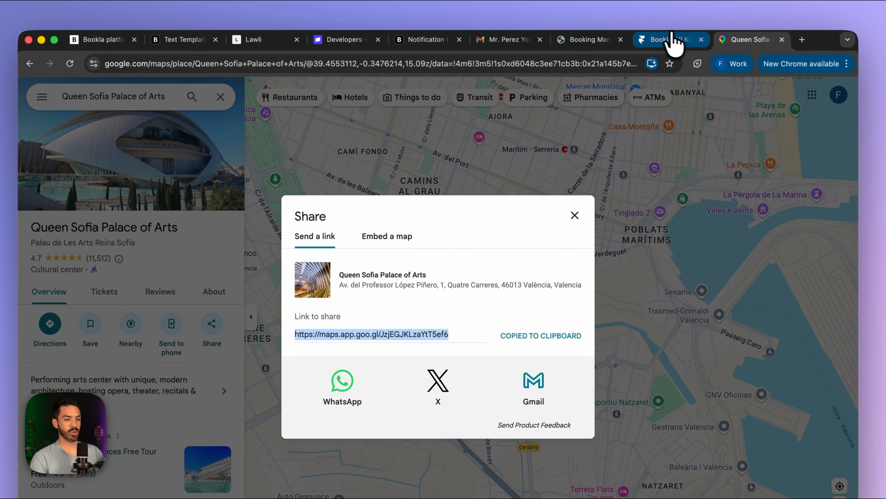
click(121, 40)
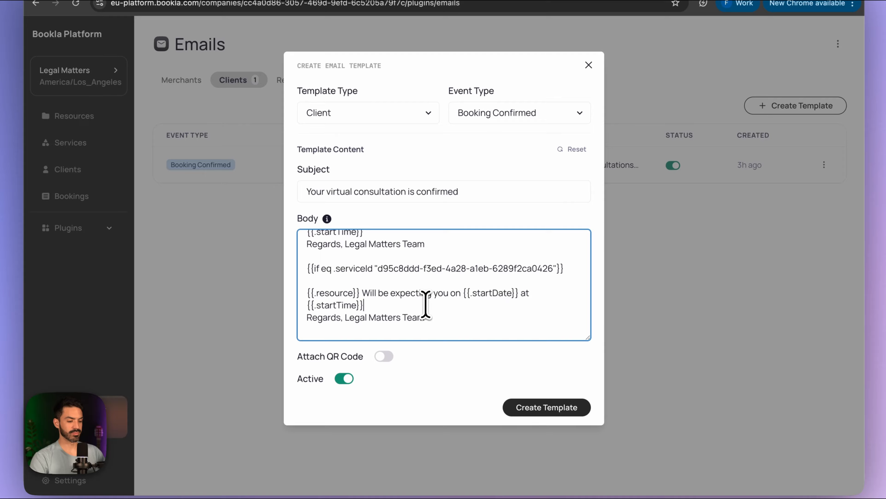
- Add '. Find the address below in case you need it:' after {{.startTime}} with the Maps link beneath
text(. Find the address below in case you need it)
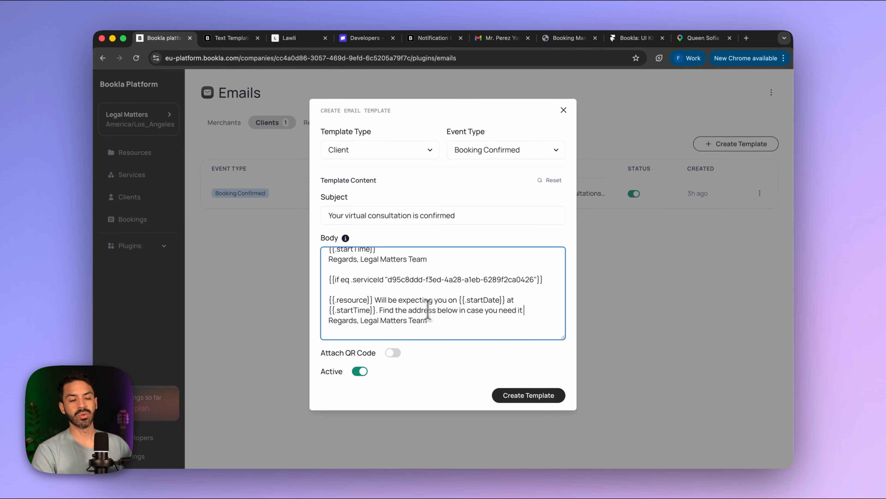
text(:)
key(Return)
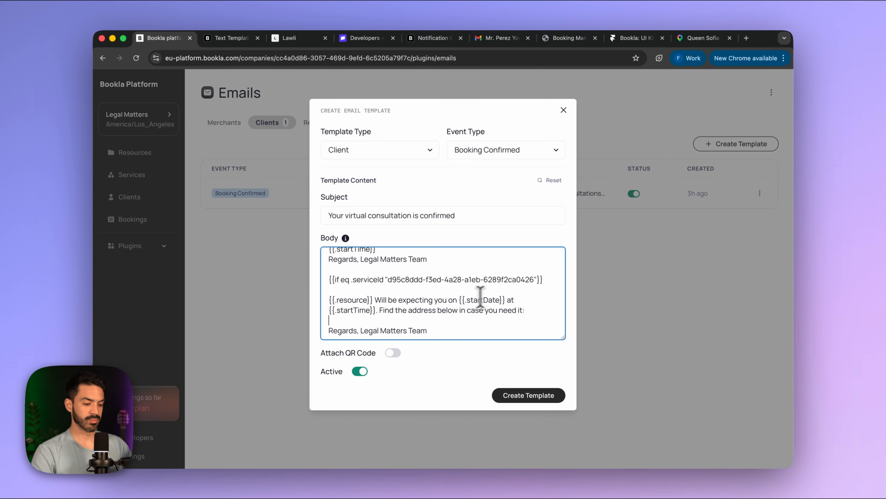
click(379, 310)
key(Return)
key(Return)
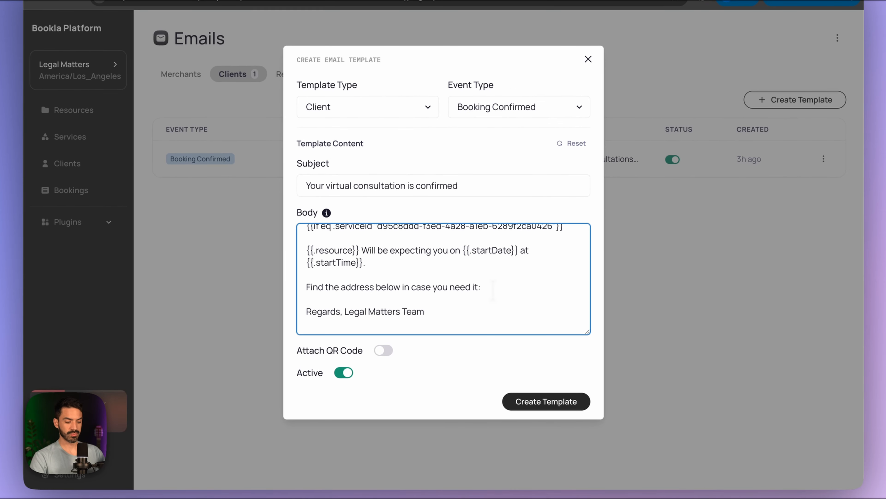
key(ctrl+v)
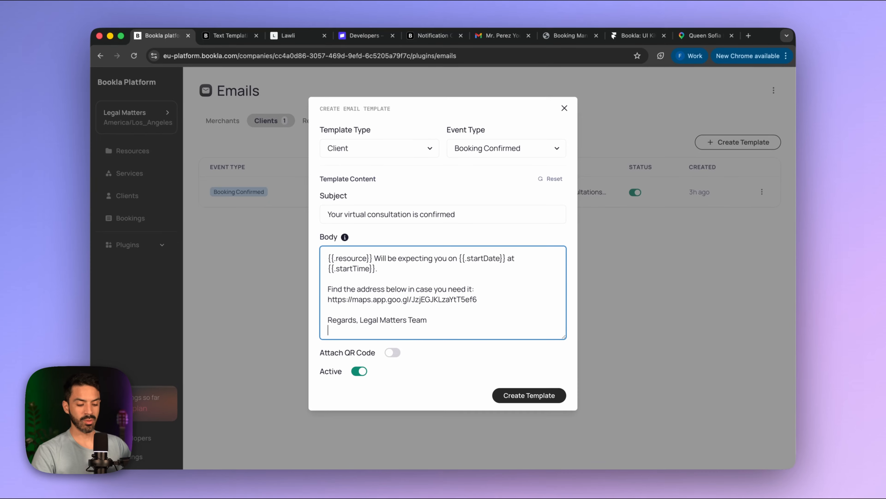
key(Return)
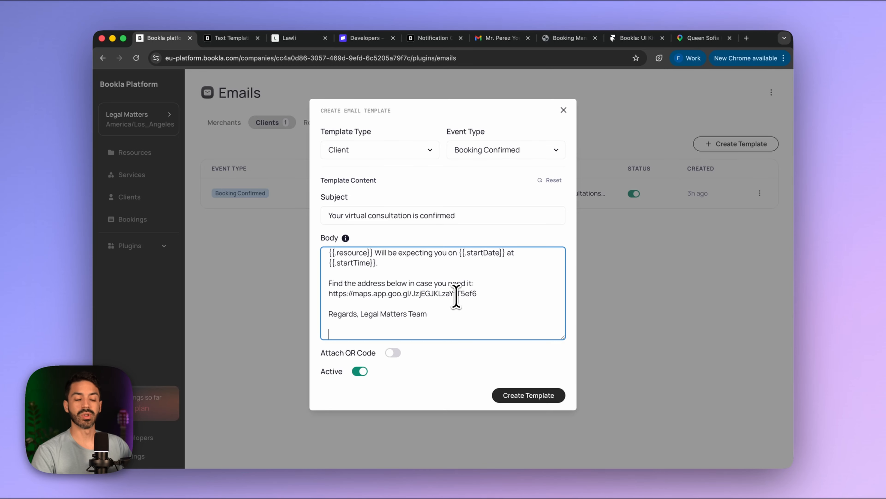
scroll(423, 280, down, 1)
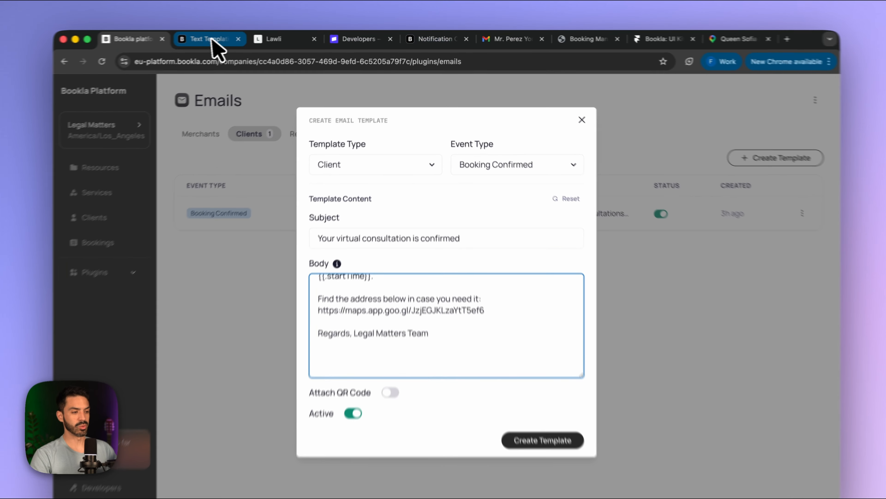
- Copy {{else}} from the Basic Conditionals docs example and paste it below the sign-off
click(211, 39)
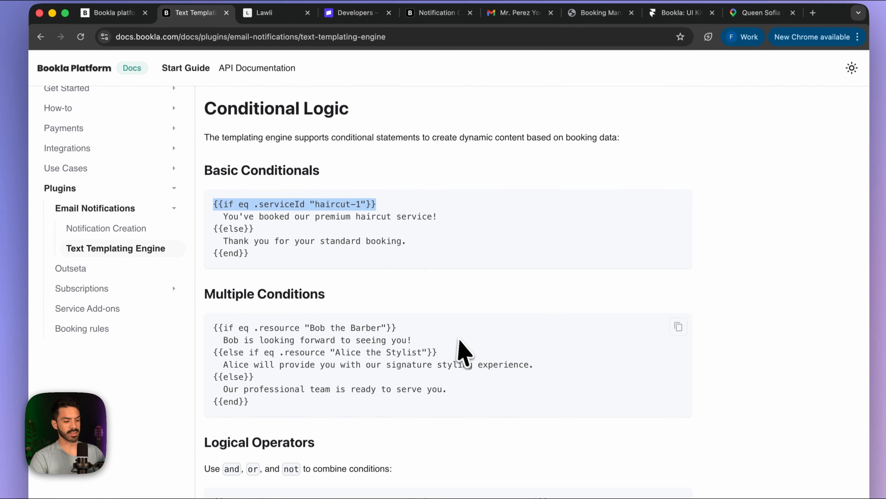
scroll(461, 359, down, 1)
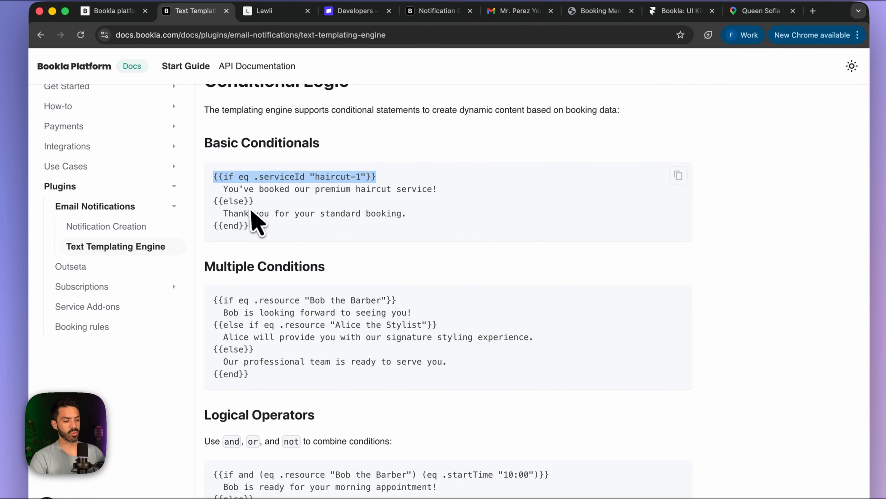
drag(213, 202, 267, 203)
key(super+c)
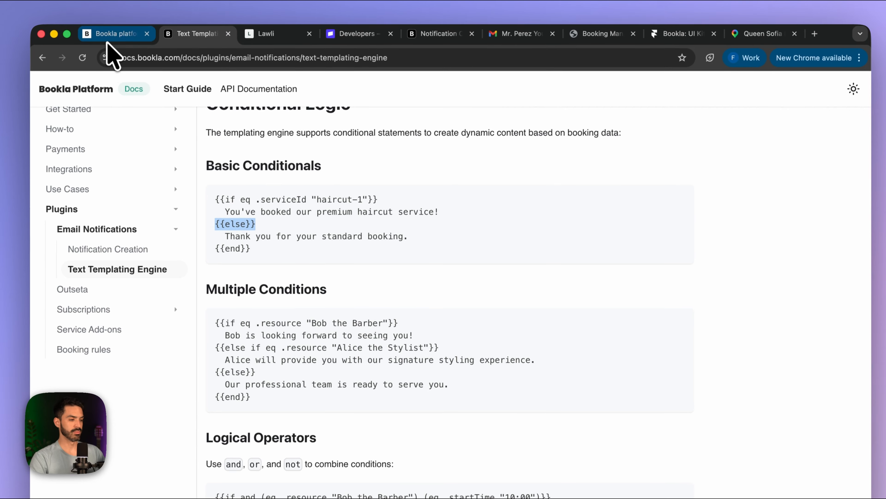
click(110, 11)
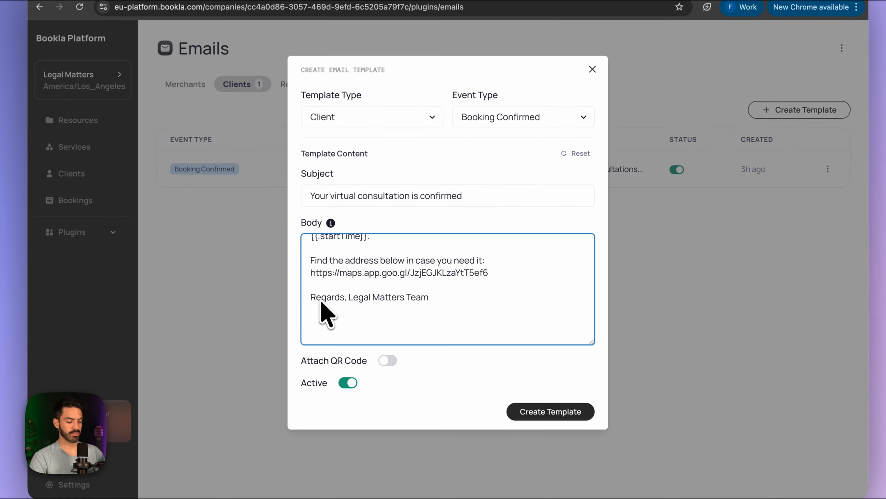
key(super+v)
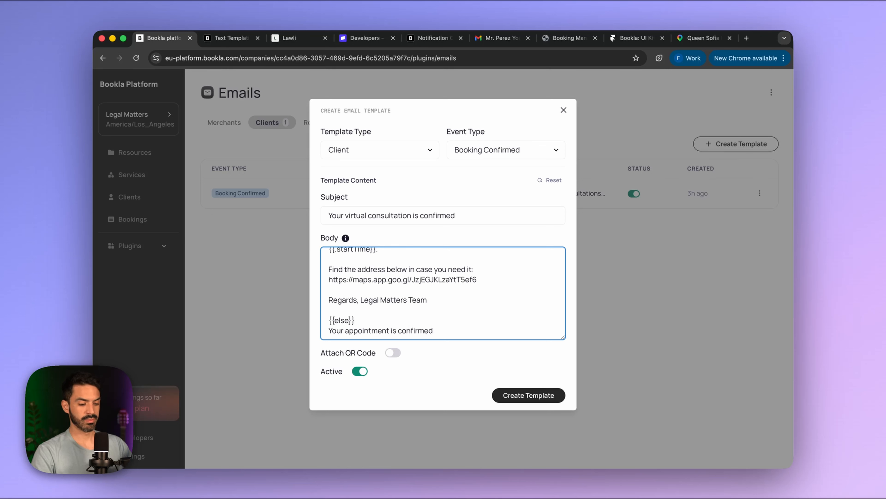
- Add 'Find the address below:' and the pasted Google Maps share link to the else branch
key(Return)
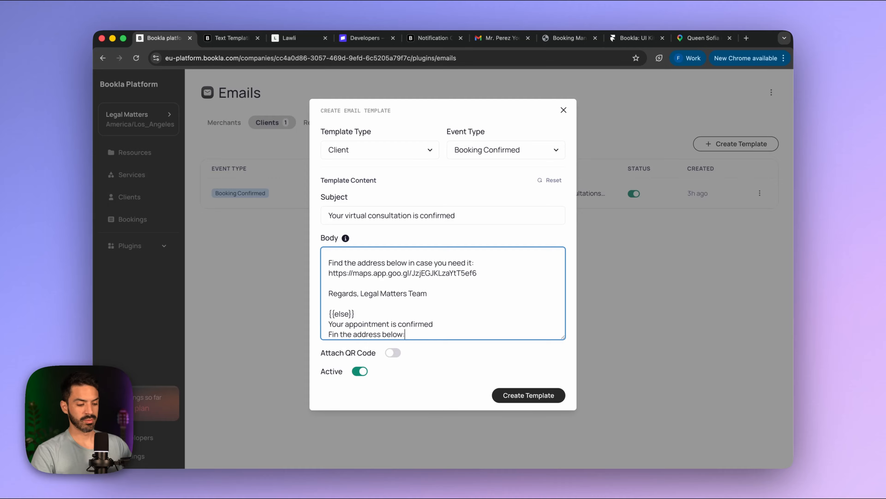
text(Fin the address below:)
key(Return)
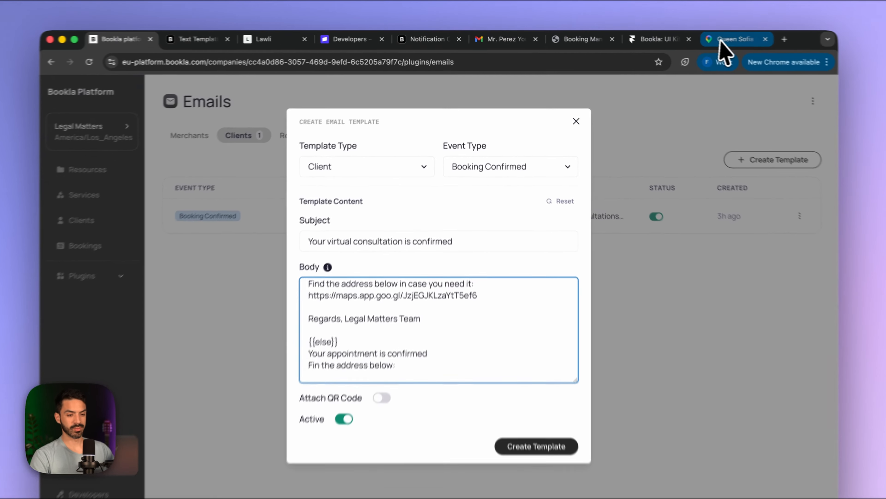
click(693, 38)
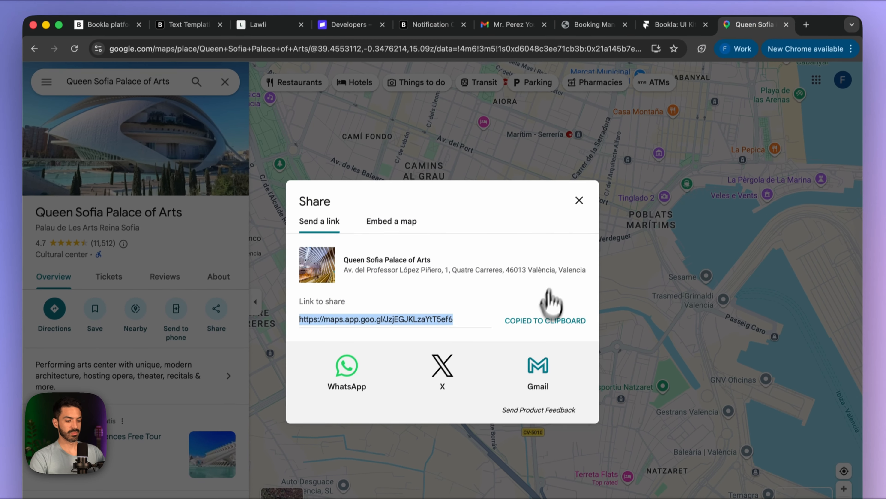
click(546, 316)
click(162, 39)
text(https://maps.app.goo.gl/JzjEGJKLzaYtT5ef6)
key(Return)
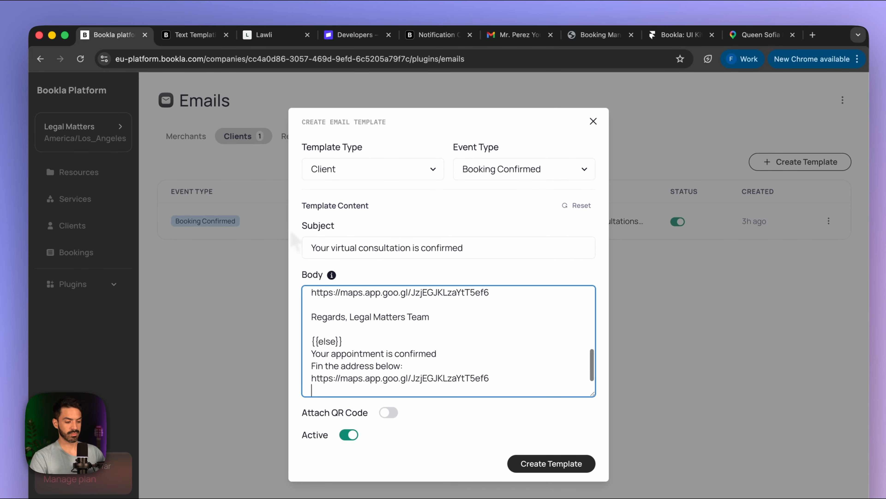
- Append the 'Regards, Legal Matters Team' sign-off and save the new template with Create Template
drag(431, 316, 294, 317)
key(super+c)
click(490, 378)
key(Return)
key(Return)
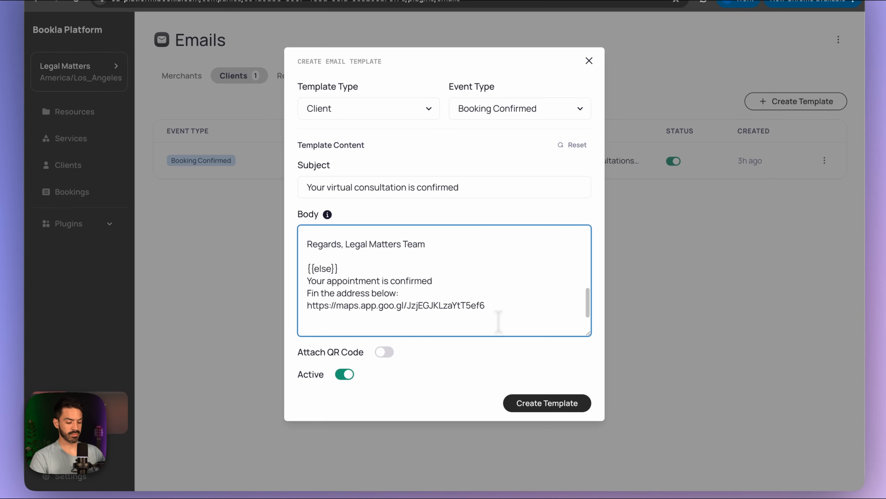
key(super+v)
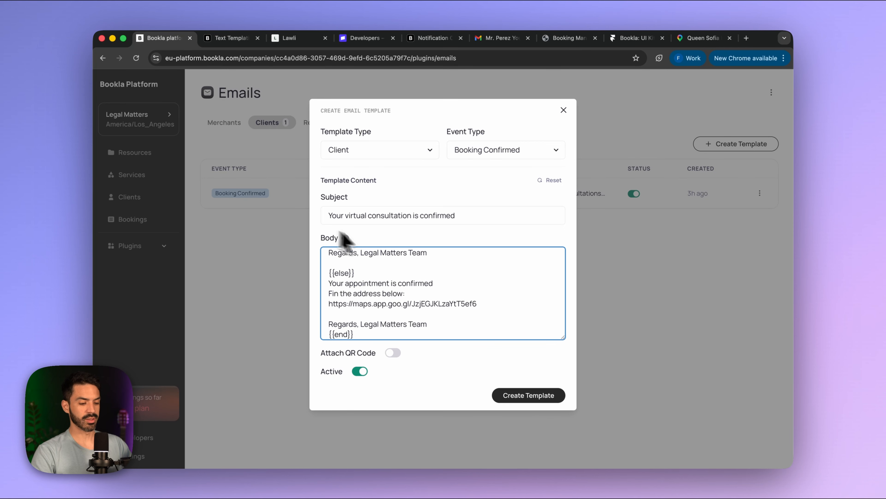
click(512, 398)
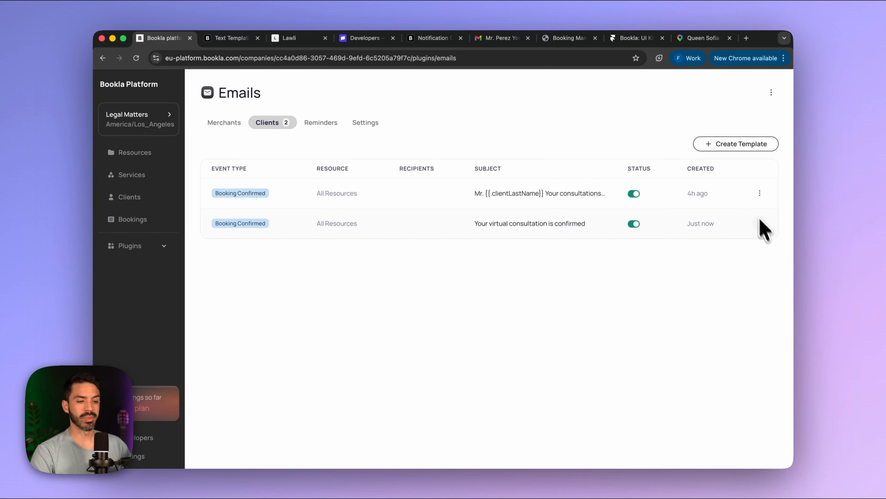
- Open the published Legal Matters site from Framer's Publish menu
click(502, 460)
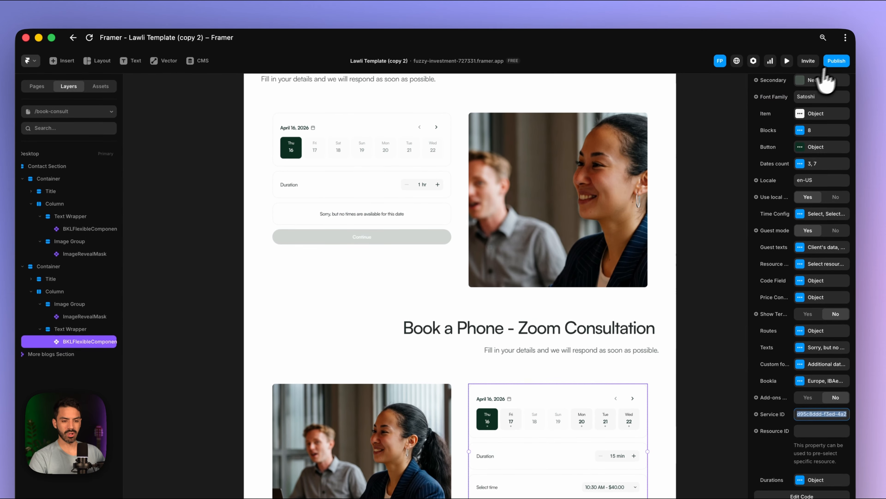
click(837, 61)
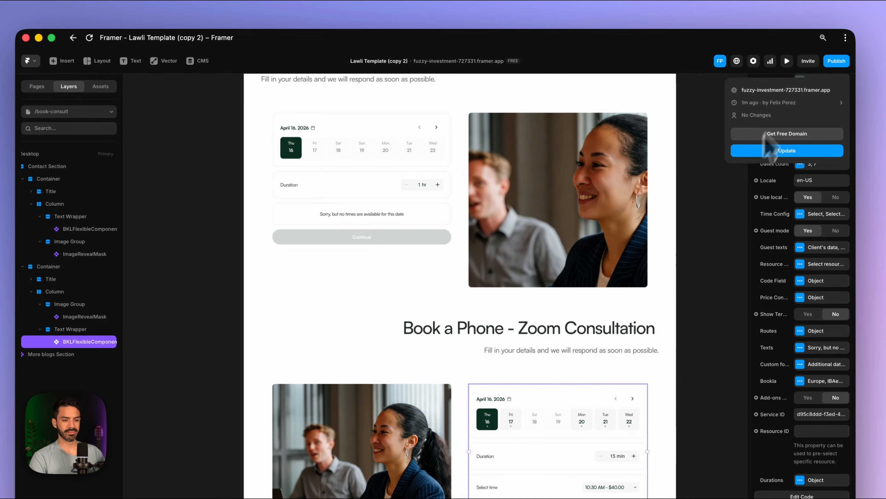
click(775, 91)
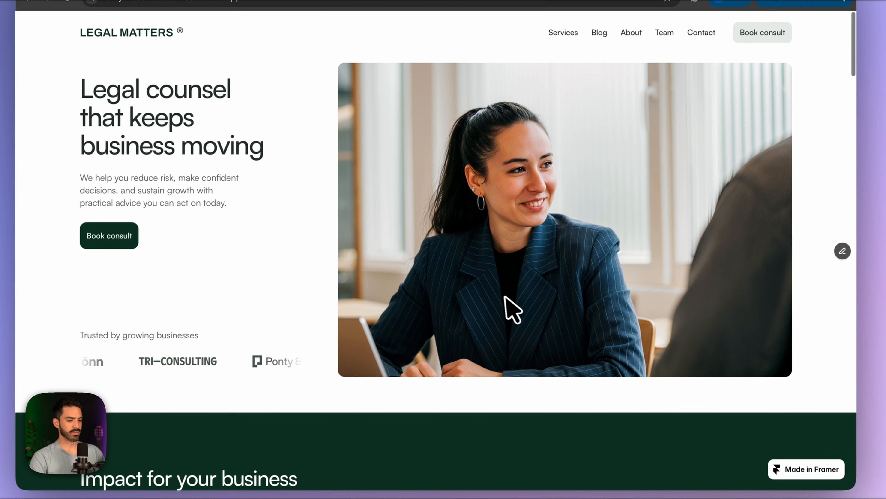
- Book a 3-hour Office consultation on Friday April 17 at 11:00 AM ($270.00)
scroll(510, 365, down, 2)
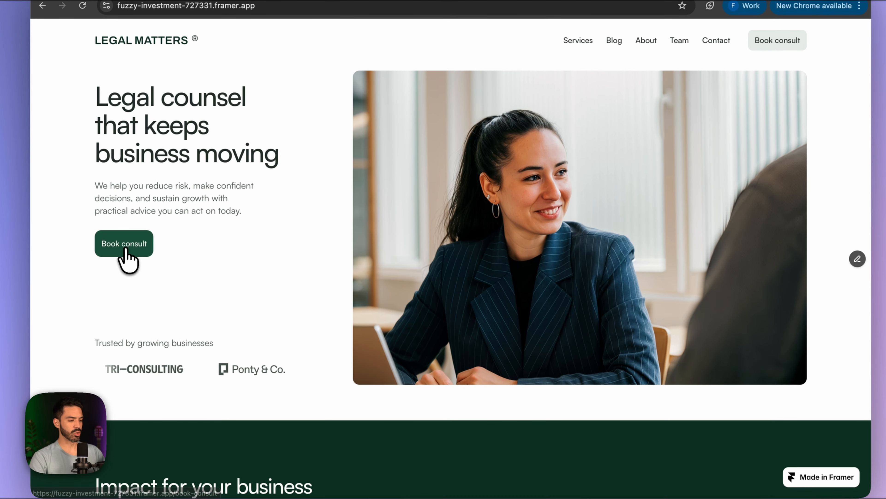
click(104, 213)
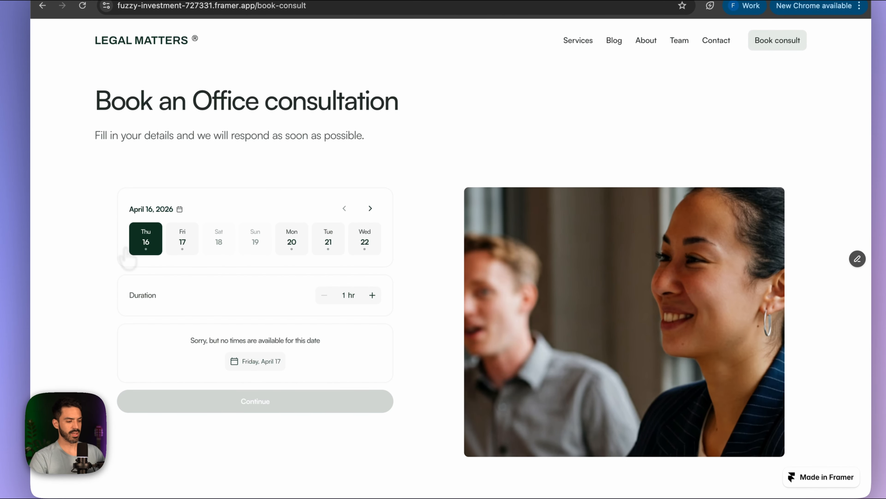
scroll(138, 254, down, 1)
click(185, 219)
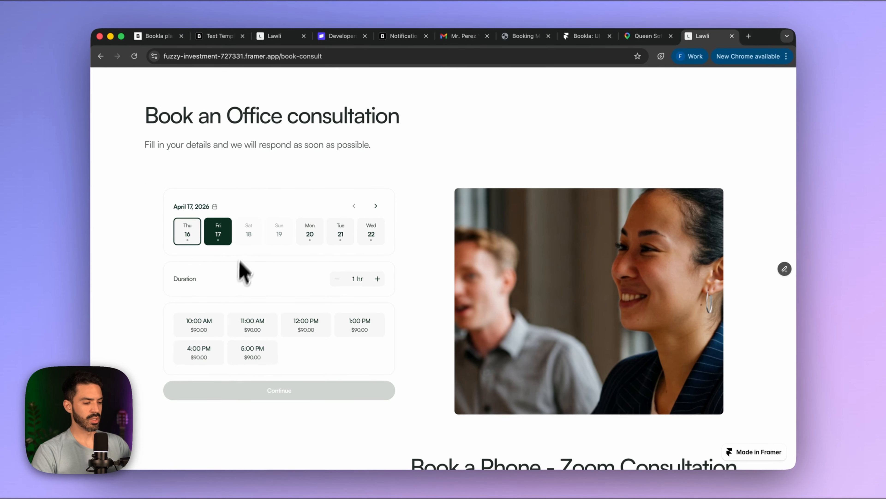
scroll(204, 242, up, 1)
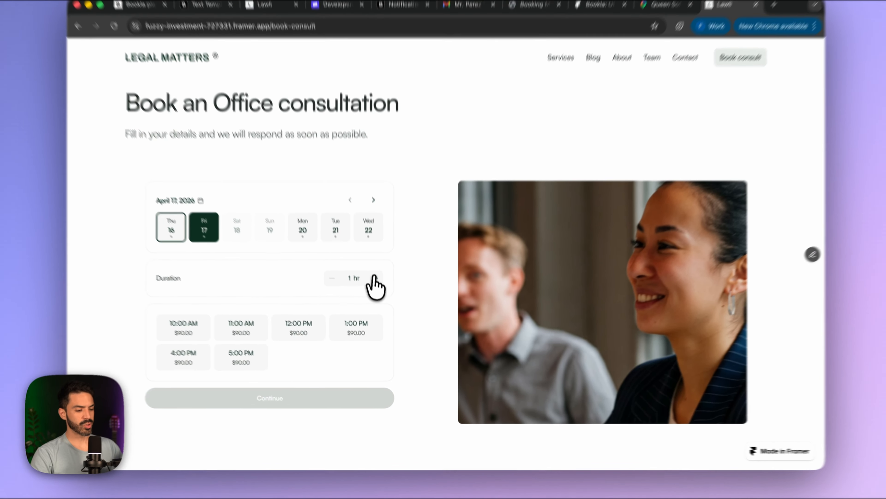
click(374, 278)
click(374, 278)
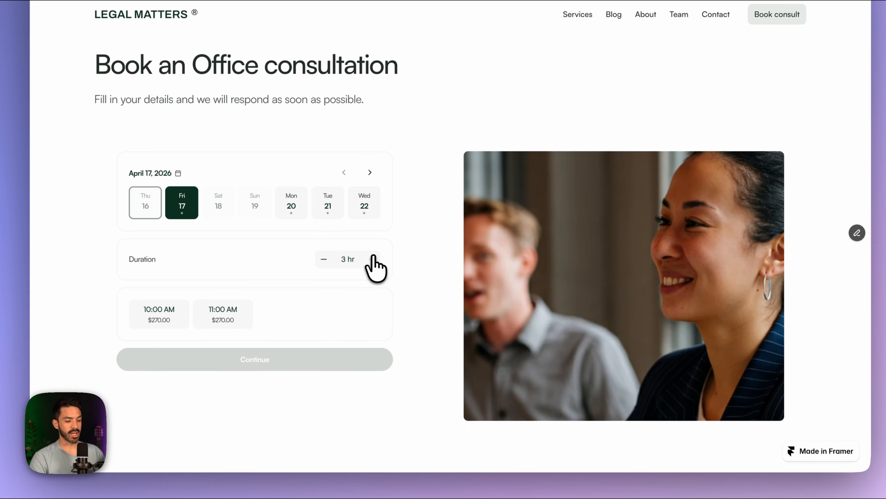
click(219, 314)
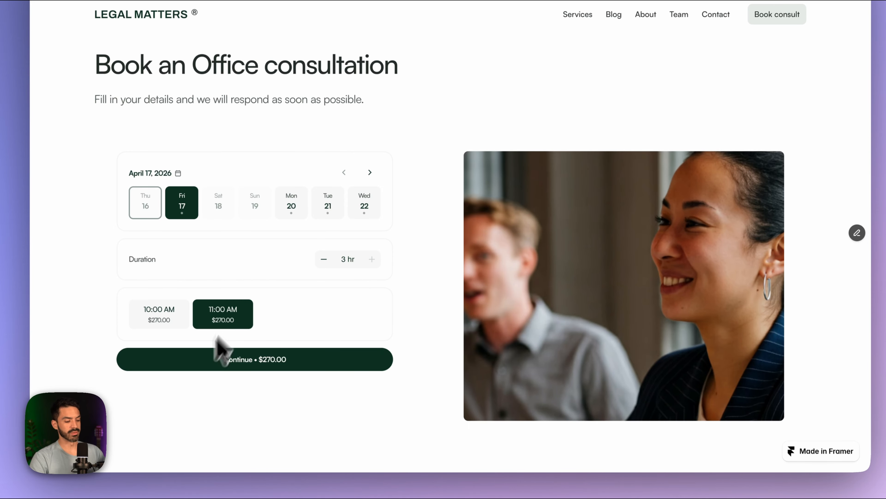
click(248, 364)
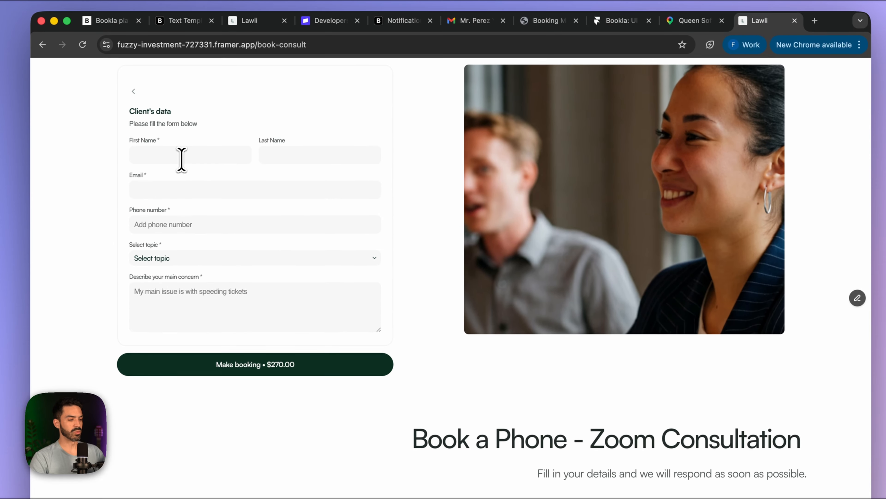
- Enter the client's first name, last name and saved e-mail address
click(181, 159)
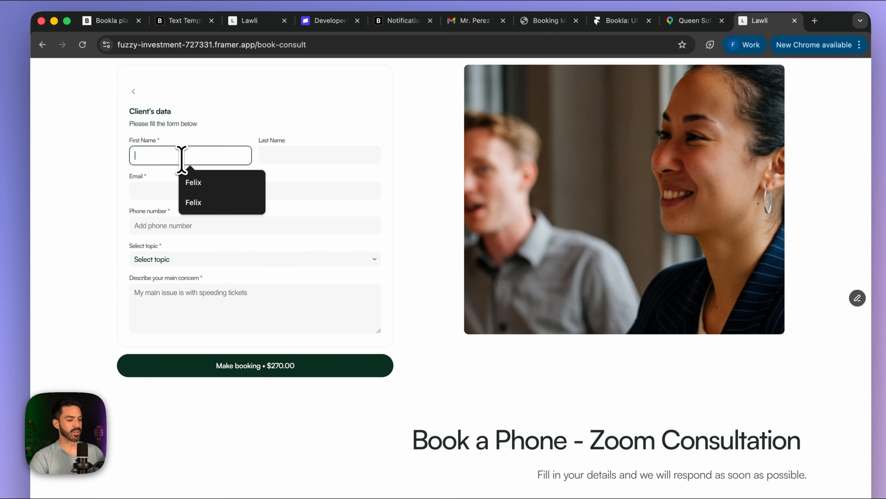
text(Dfel)
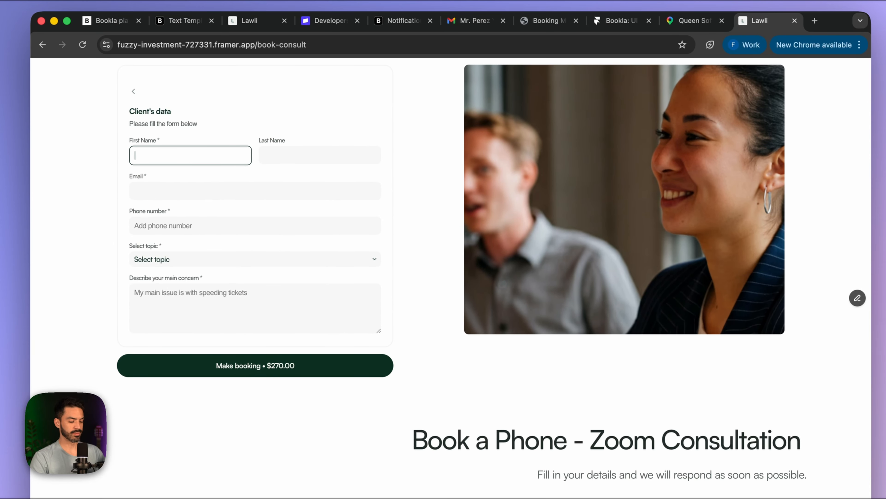
key(Tab)
click(221, 192)
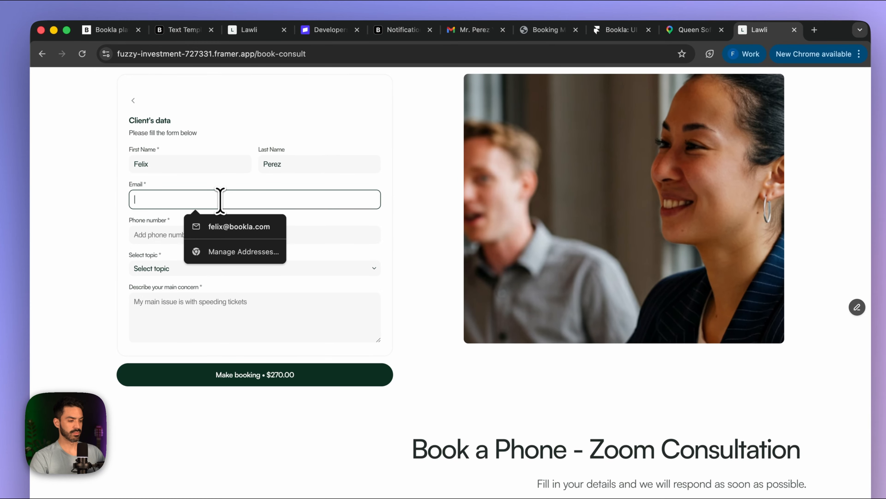
text(boo)
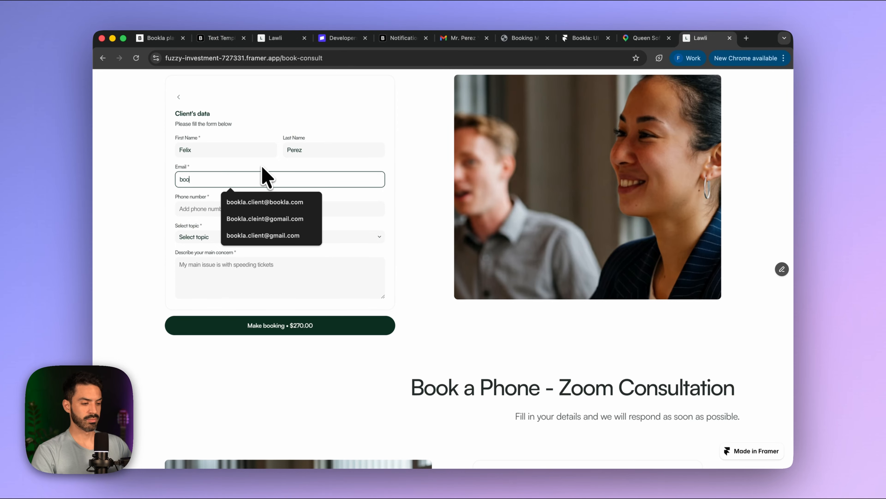
click(263, 235)
- Add the client's phone number and set the consultation topic to Other
click(234, 212)
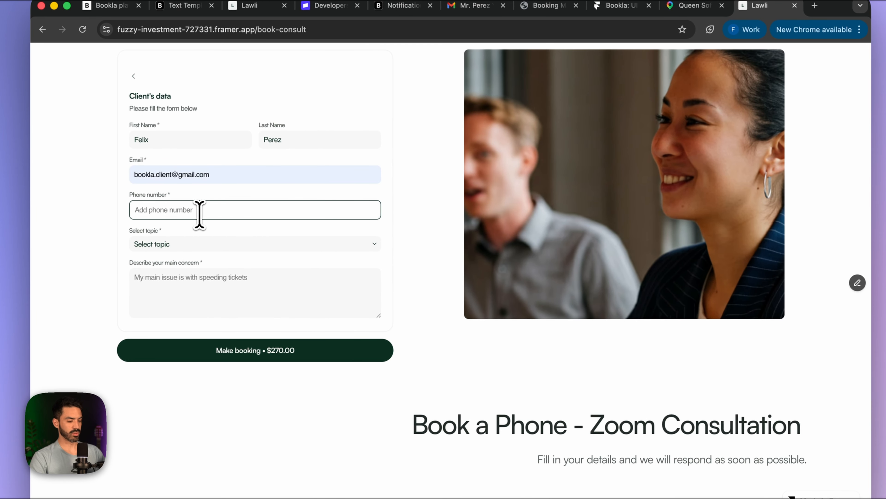
text(+1 234 567 8900)
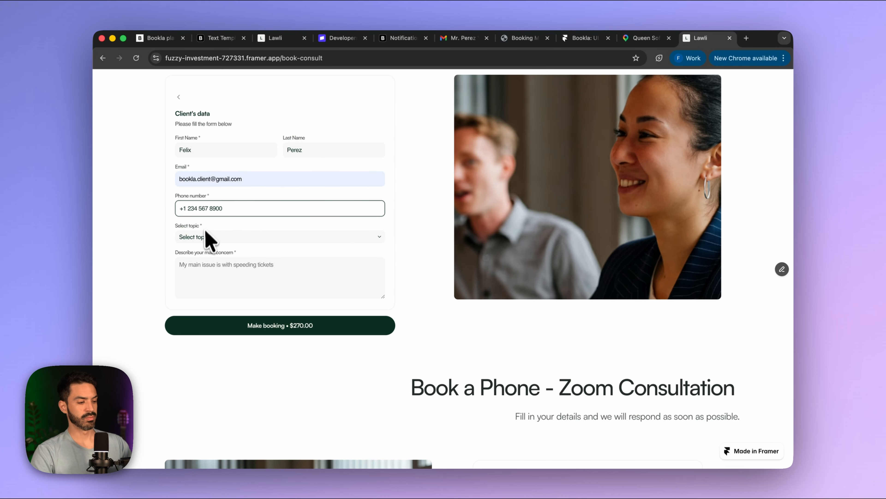
click(209, 237)
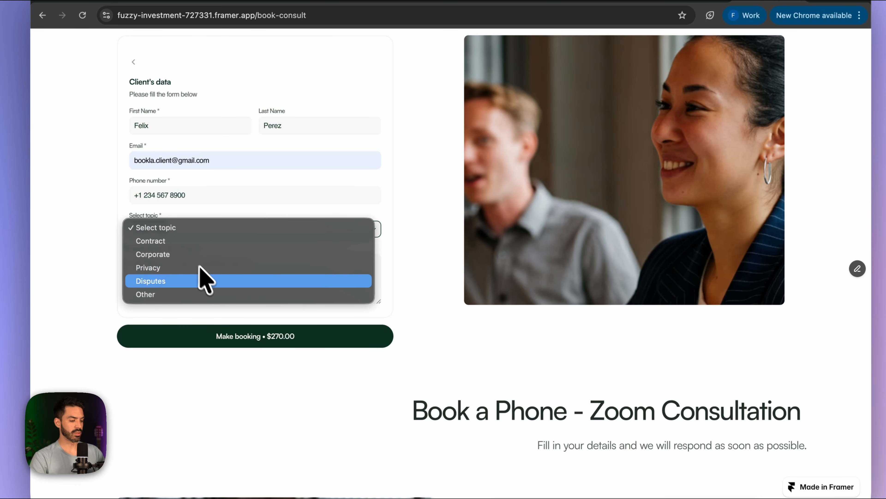
click(204, 294)
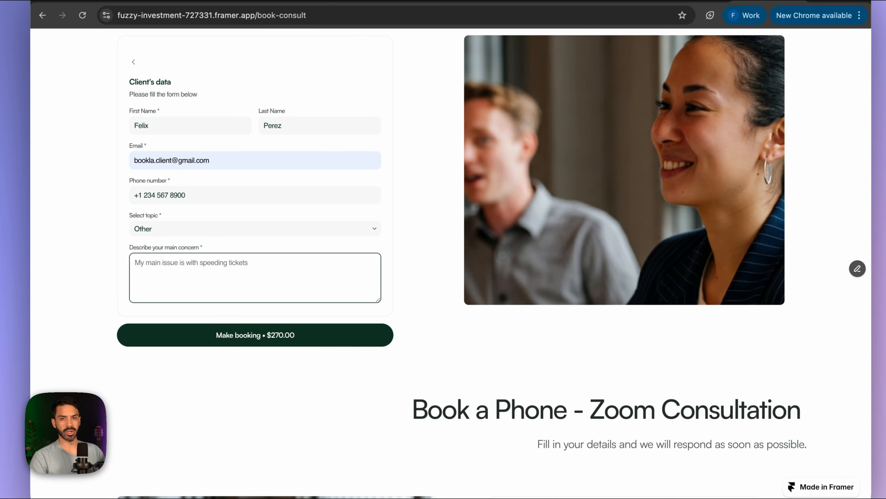
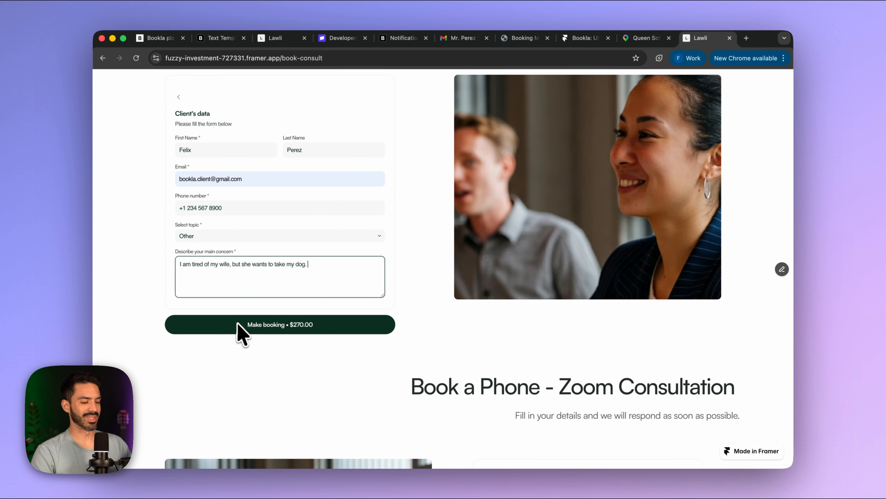
- Submit the Office consultation booking to reach the $270.00 Stripe checkout
click(257, 330)
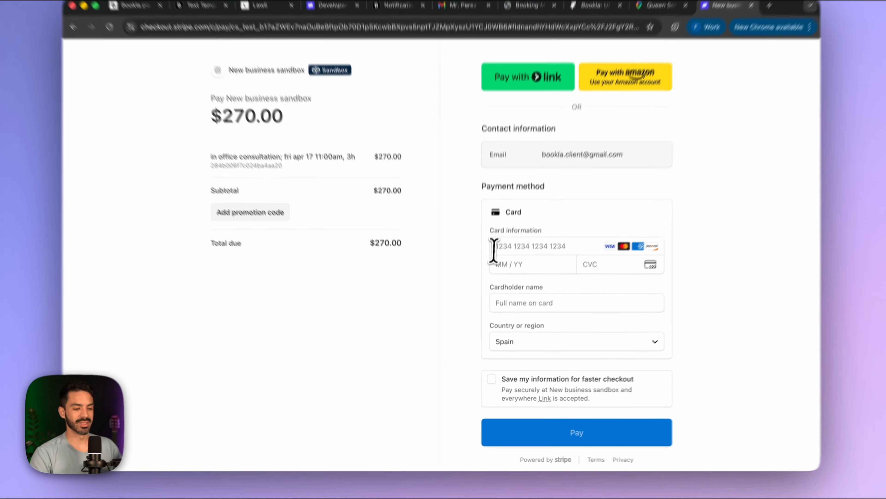
- Pay the $270.00 checkout with the 4242 test card, expiry, CVC and cardholder name
click(494, 261)
text(4242 4242 4242 4242)
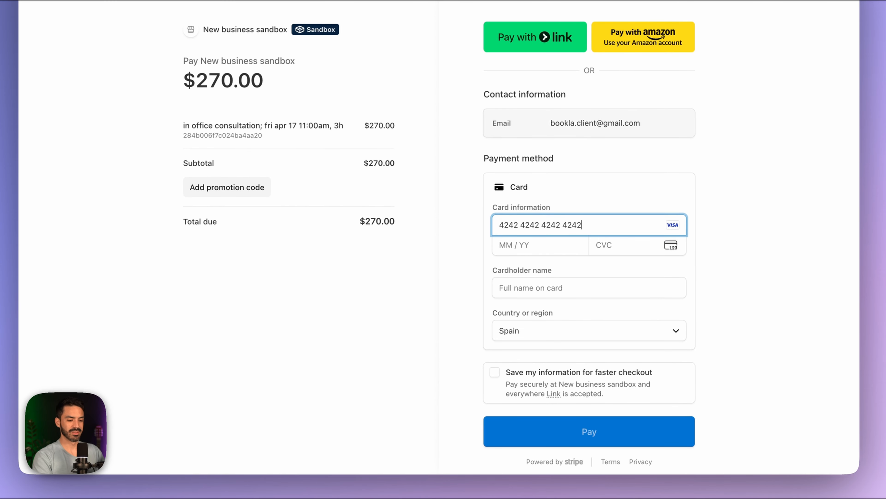
text(1234123Felix)
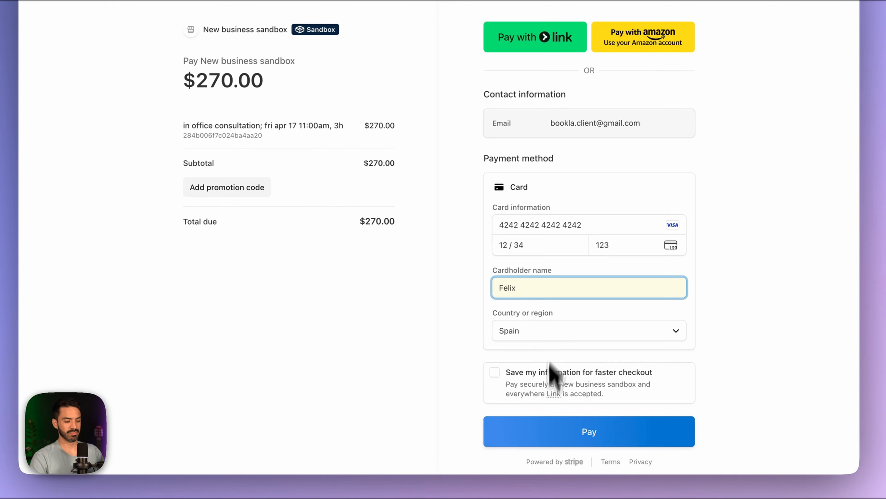
click(540, 427)
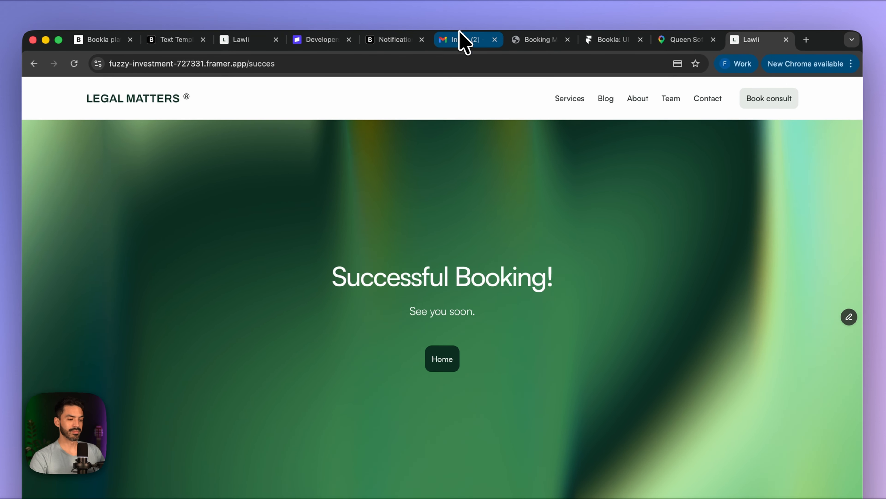
click(461, 22)
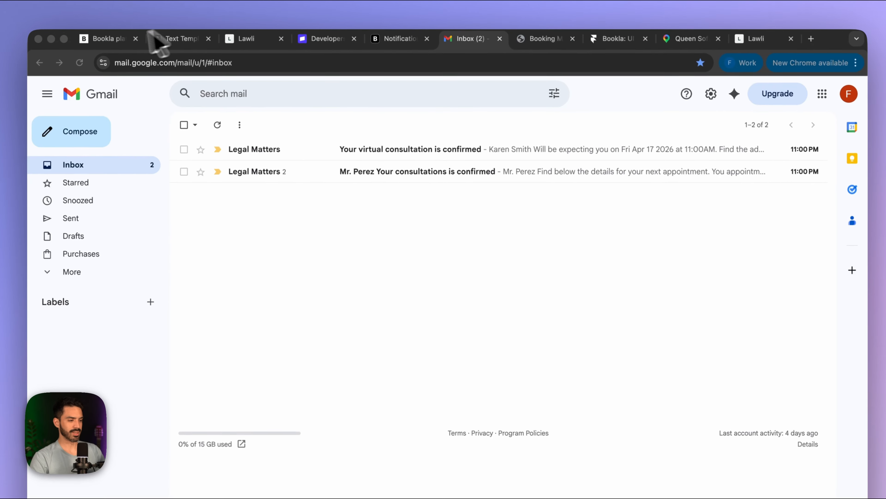
click(156, 38)
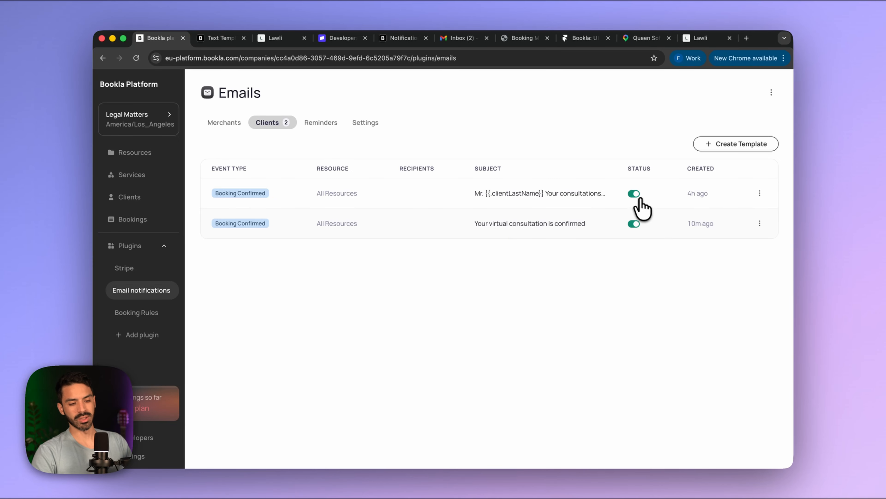
- Disable the older Booking Confirmed client template and return to the Gmail inbox
click(634, 193)
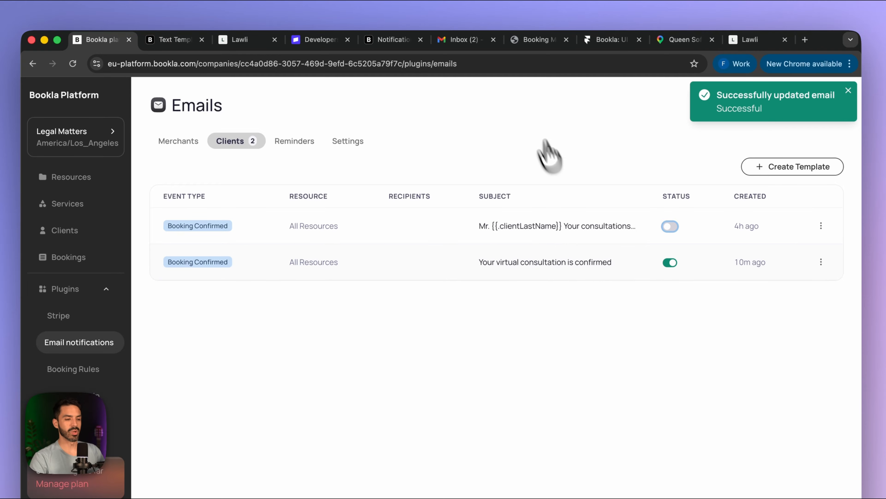
click(461, 39)
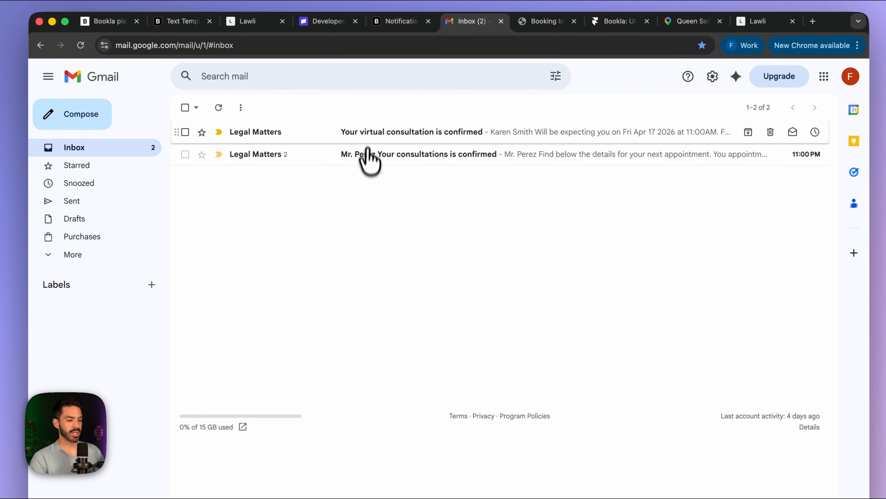
- Read both confirmation emails and open the virtual consultation's address link in Google Maps
click(394, 155)
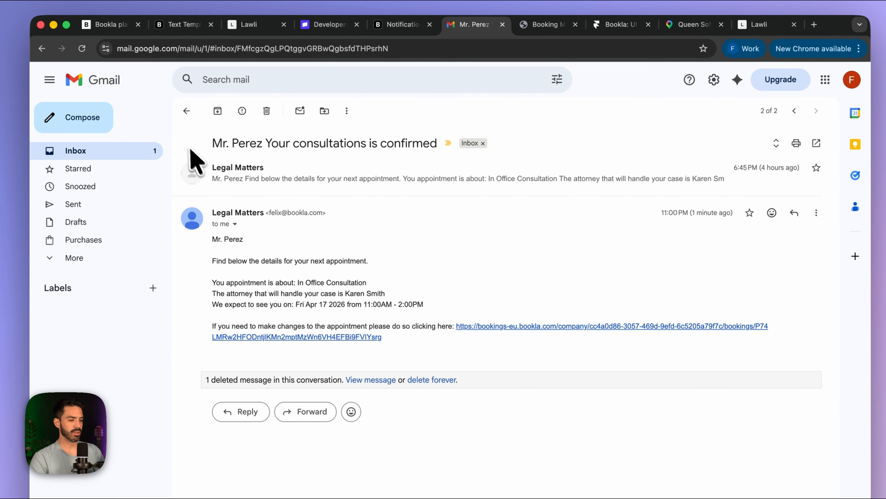
click(139, 148)
click(303, 143)
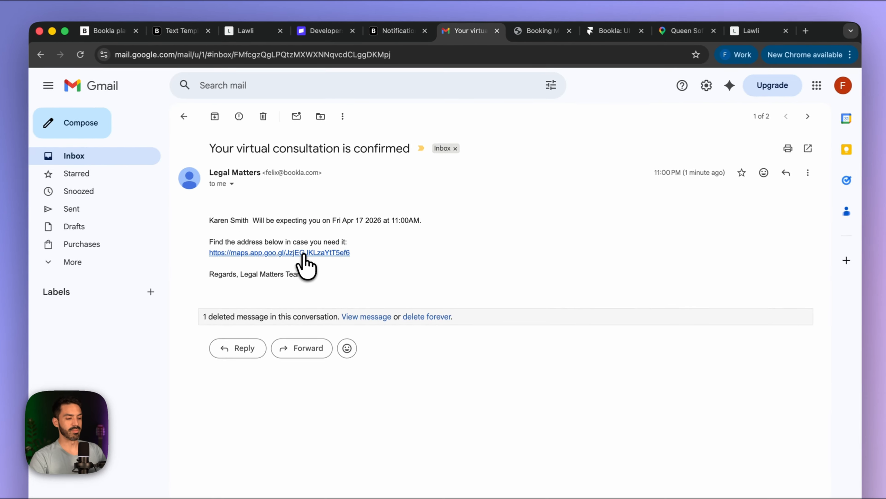
click(326, 225)
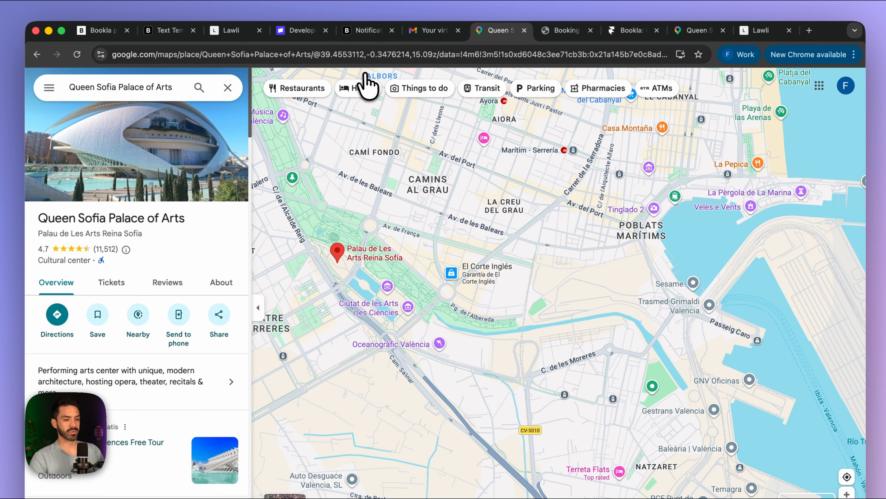
- Leave Google Maps and go back through Gmail to the Bookla Emails page
click(431, 31)
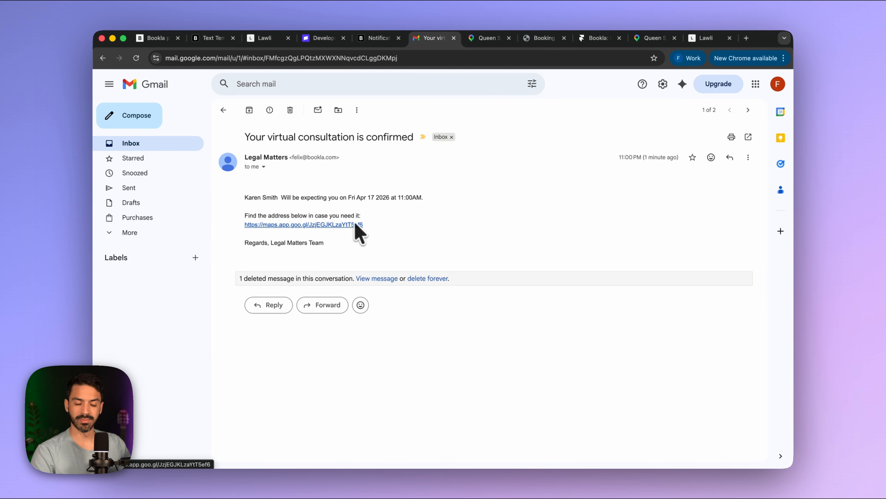
click(157, 38)
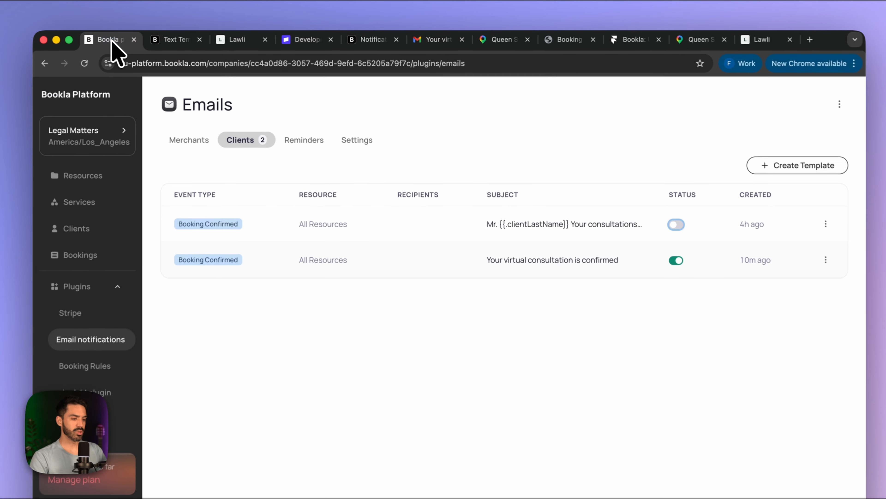
- Remove 'virtual' so the active client template's subject reads 'Your consultation is confirmed'
click(826, 259)
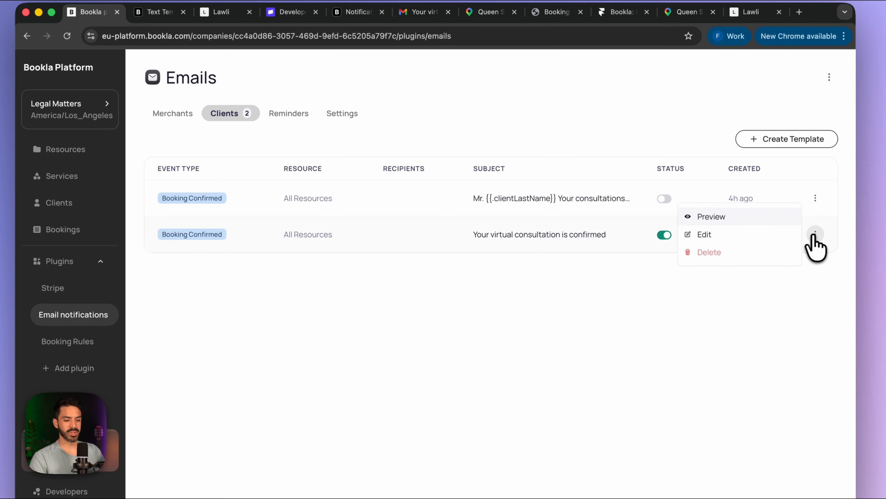
click(709, 235)
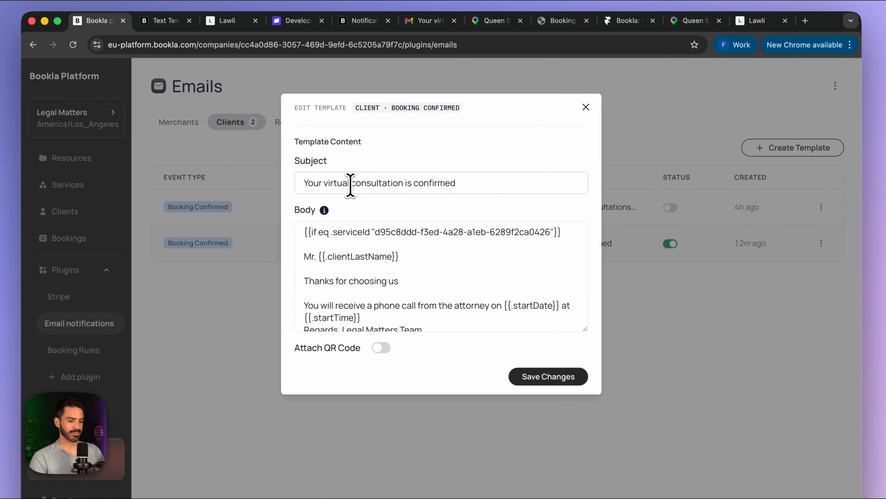
drag(350, 185, 328, 185)
key(BackSpace)
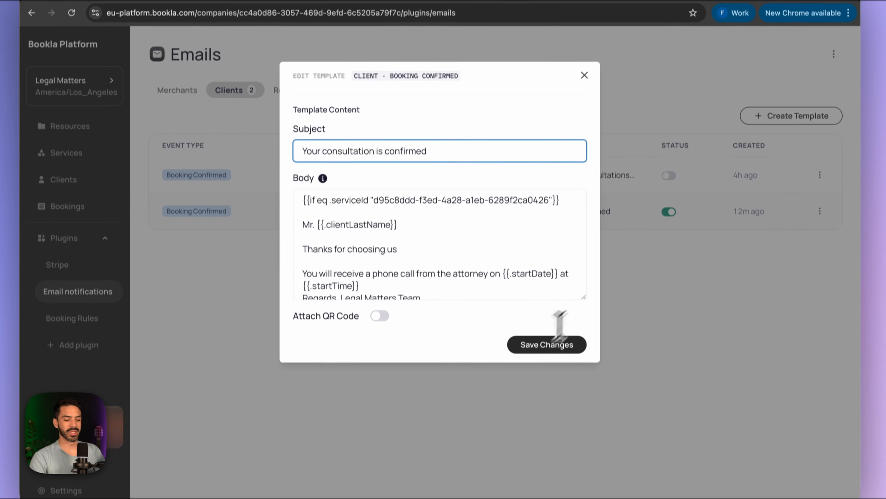
click(549, 357)
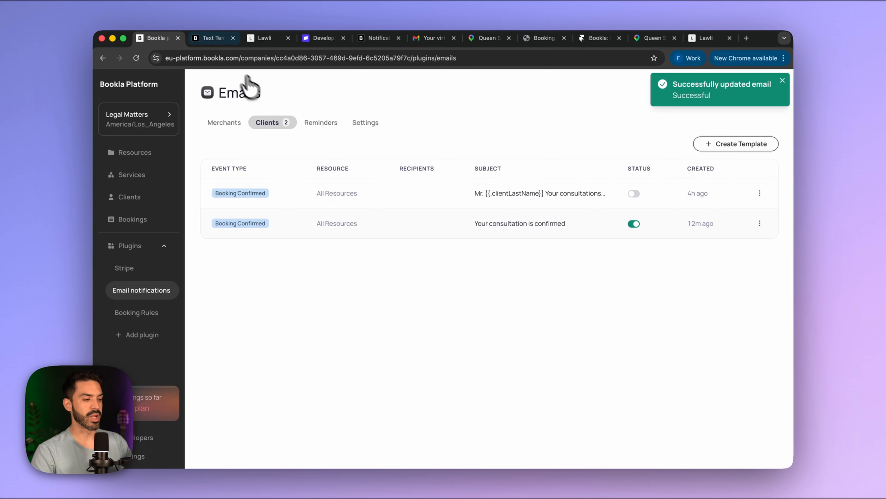
click(436, 38)
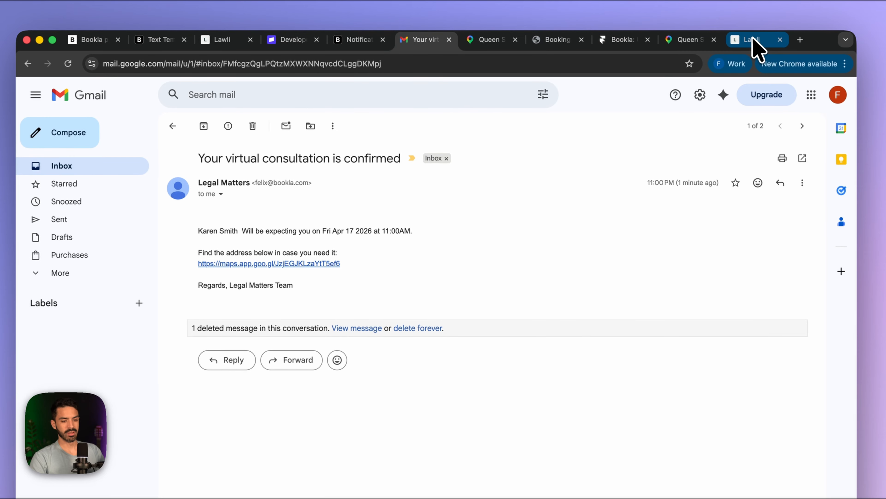
- Pick a 30-minute phone consultation on Monday April 20 at 11:00 AM
click(750, 37)
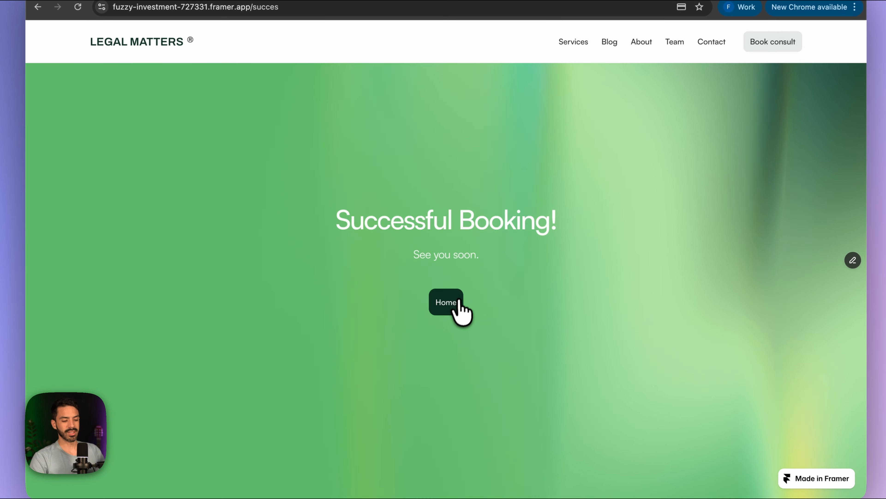
click(460, 302)
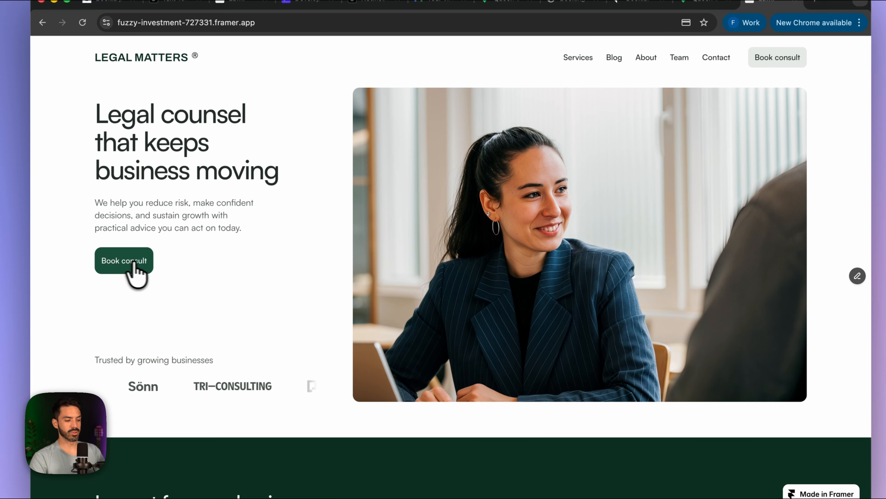
click(123, 267)
scroll(313, 380, down, 2)
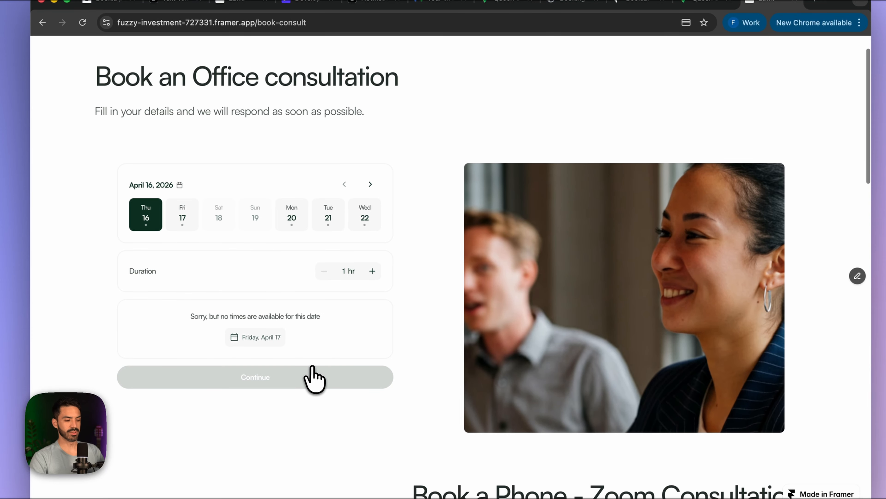
scroll(323, 311, down, 10)
scroll(342, 295, down, 3)
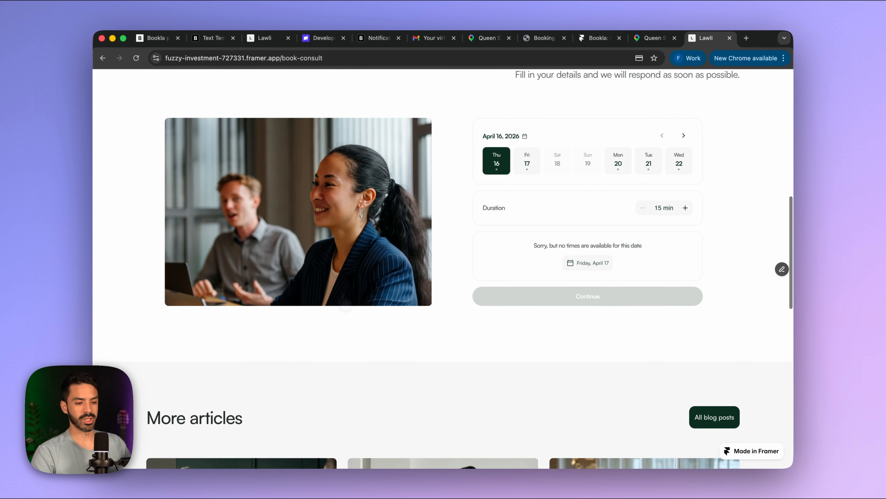
scroll(342, 295, up, 2)
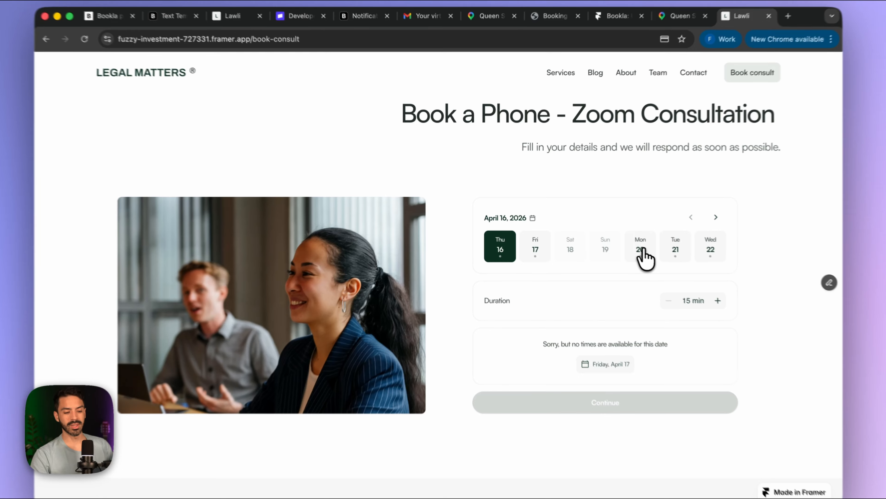
click(641, 250)
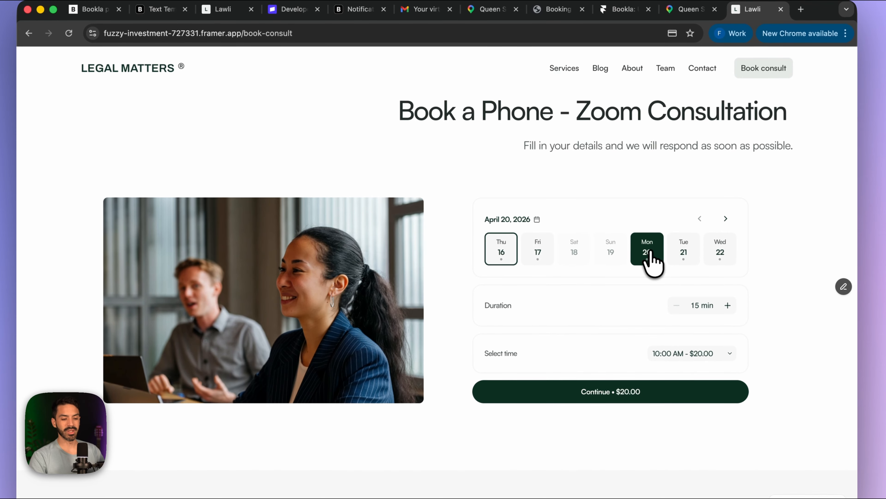
scroll(626, 283, down, 2)
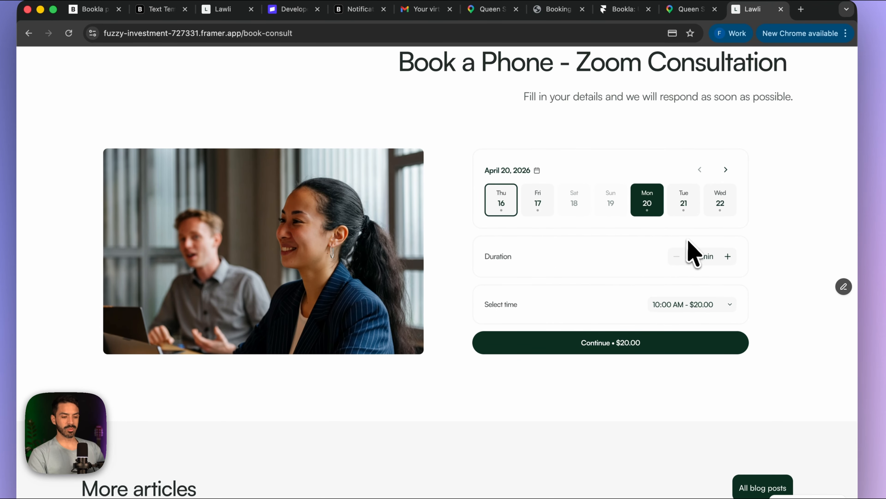
click(727, 256)
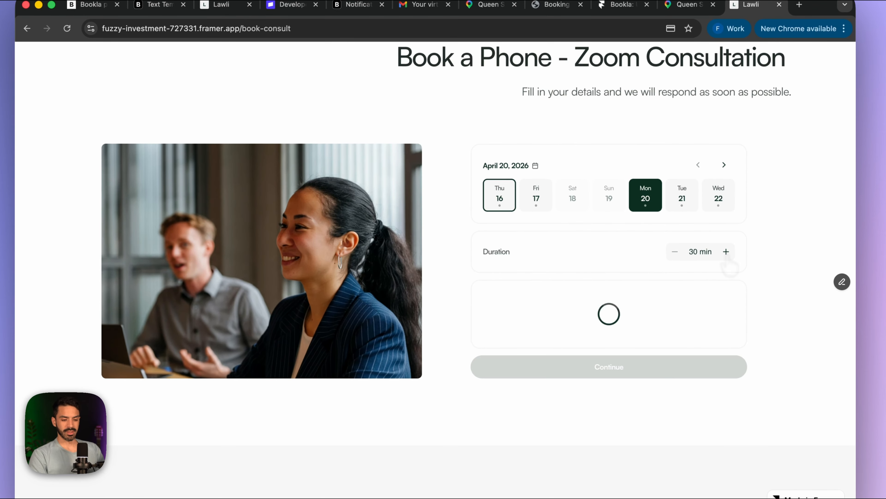
scroll(643, 301, down, 1)
click(683, 265)
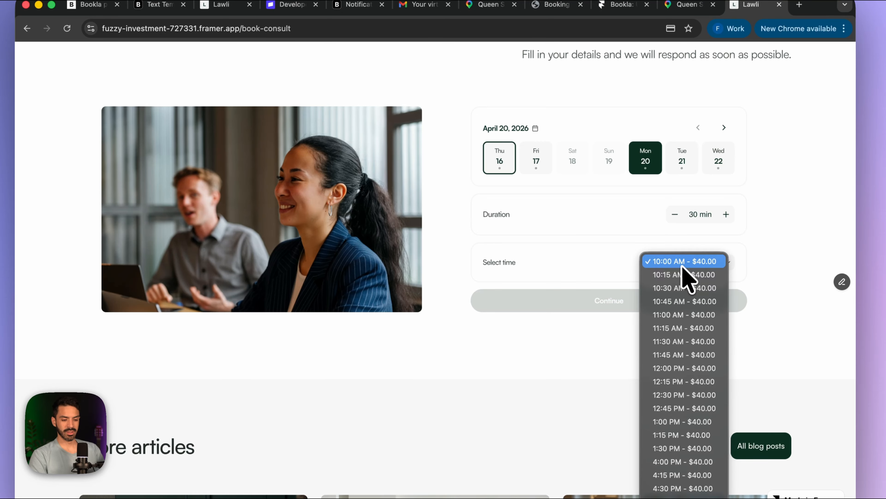
click(686, 282)
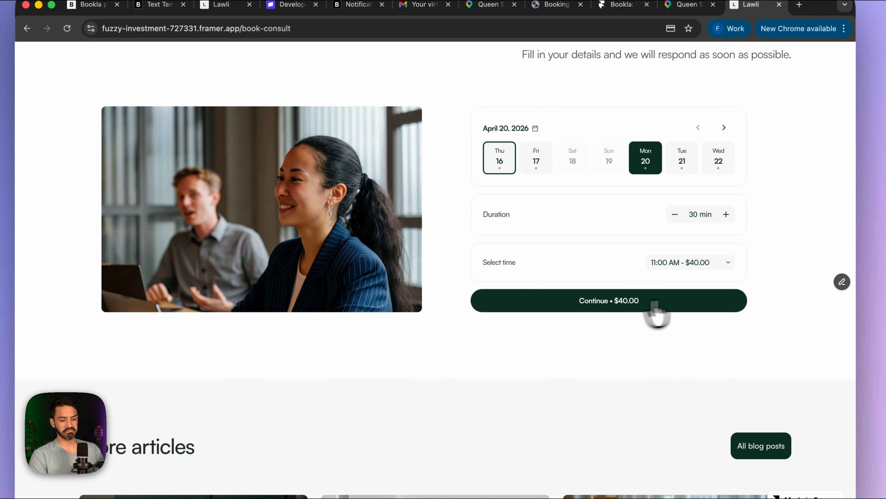
- Fill in the client's details from saved data and submit the $40.00 booking
click(613, 302)
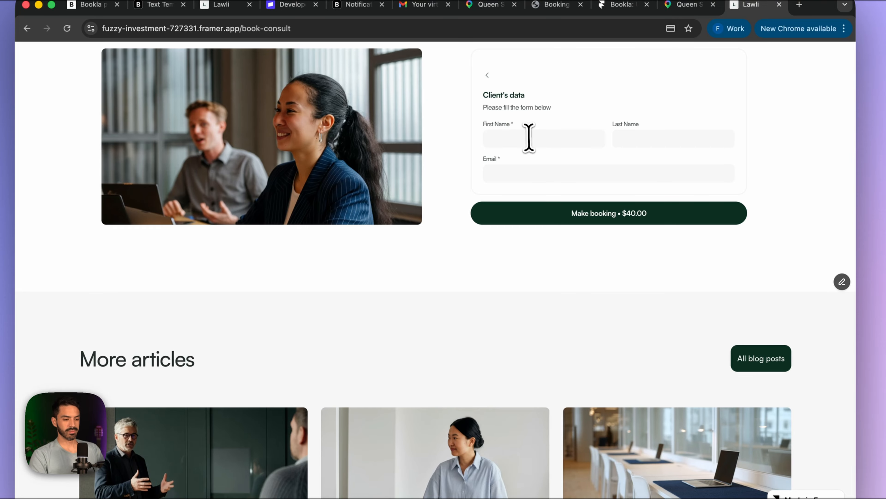
click(528, 138)
click(549, 166)
click(629, 140)
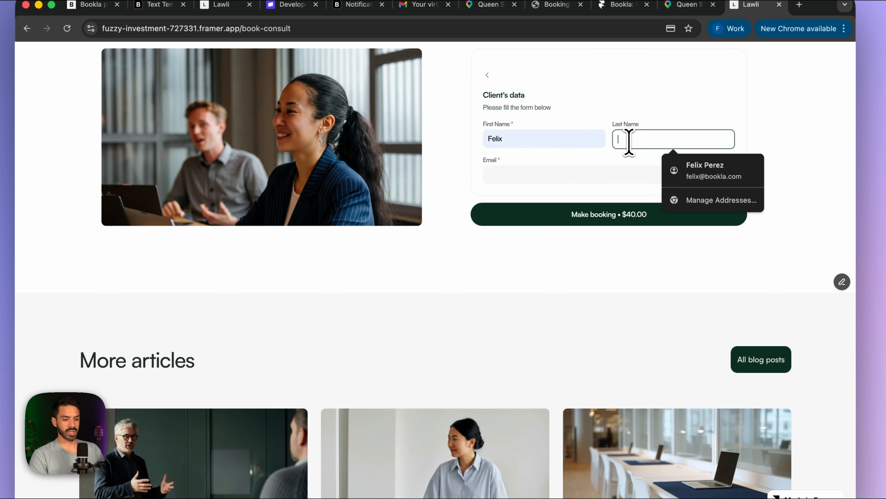
text(Pere)
click(678, 166)
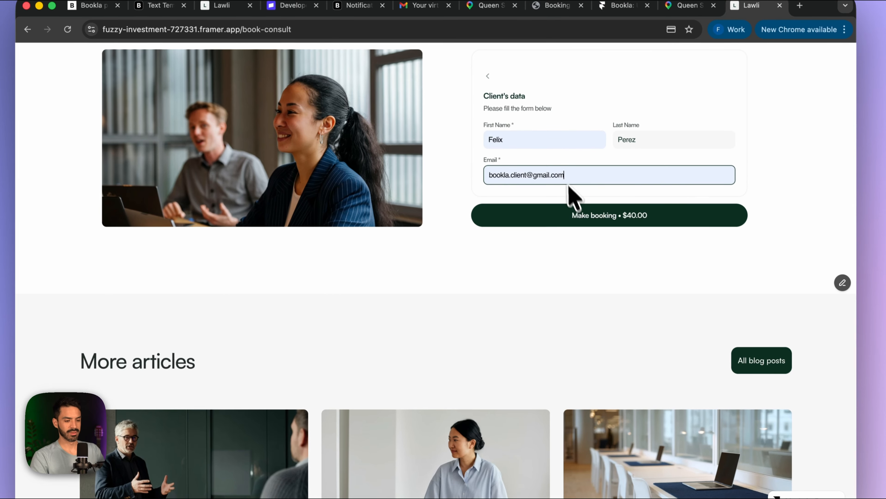
click(579, 214)
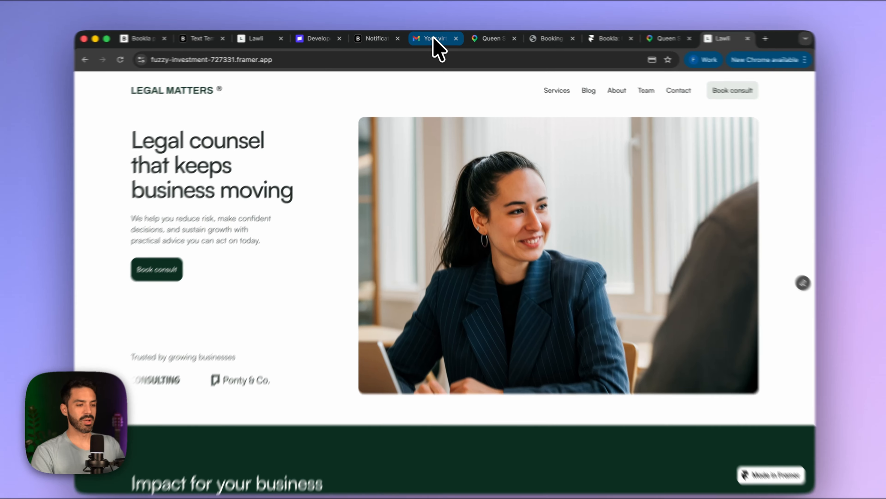
- Read the new Apr 20 phone-call confirmation email in Gmail, then return to Bookla
click(433, 38)
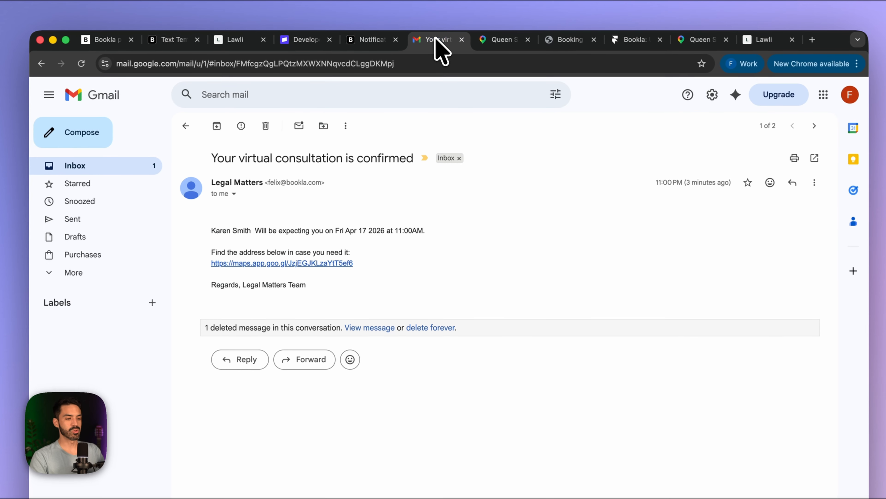
click(121, 168)
click(305, 151)
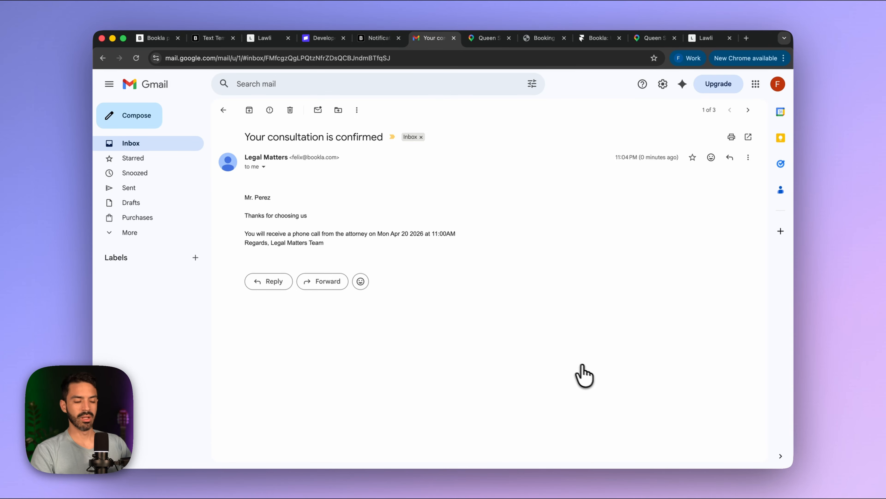
click(153, 38)
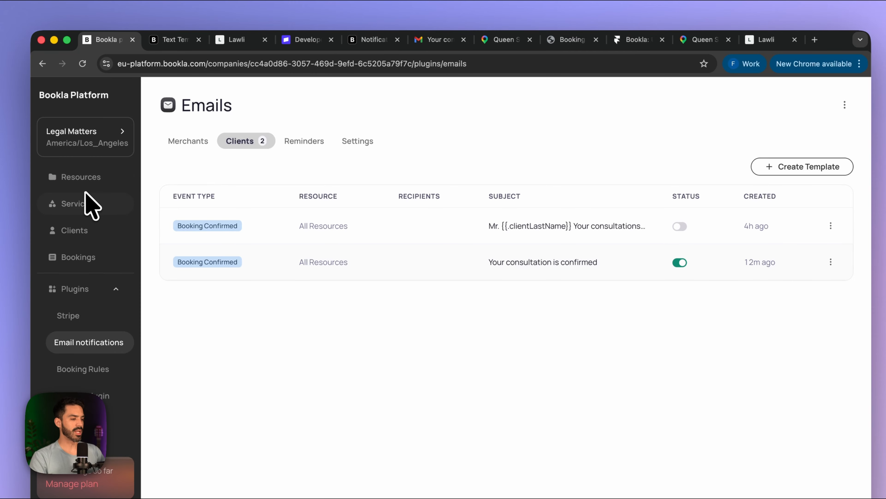
- Set Contracts and negotiations and Corporate and governance booking policies to Needs prepayment
click(91, 209)
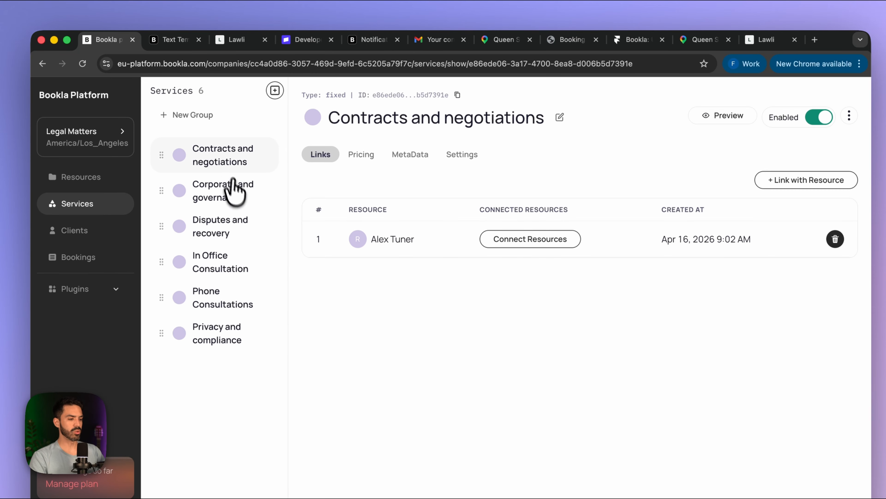
click(463, 154)
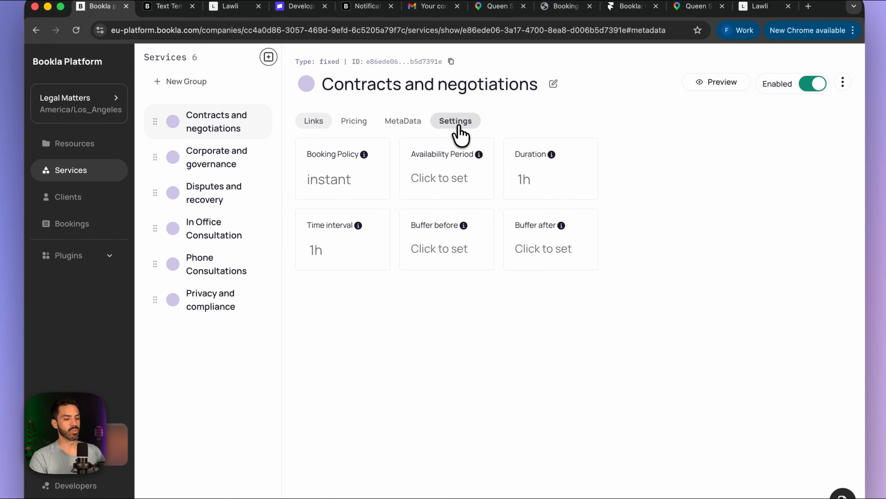
click(348, 184)
click(433, 290)
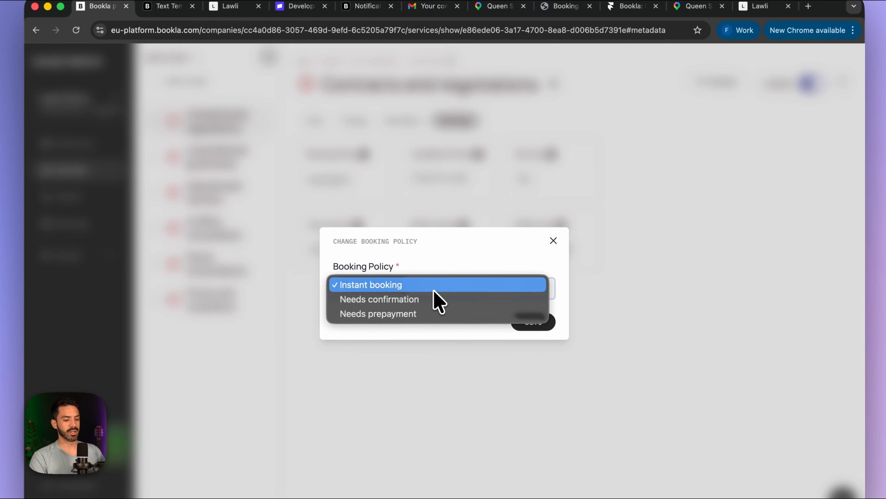
click(459, 313)
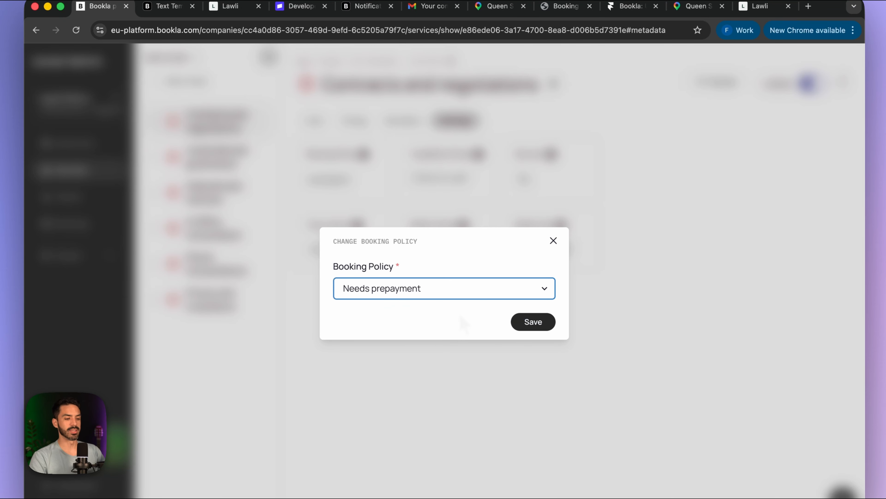
click(536, 314)
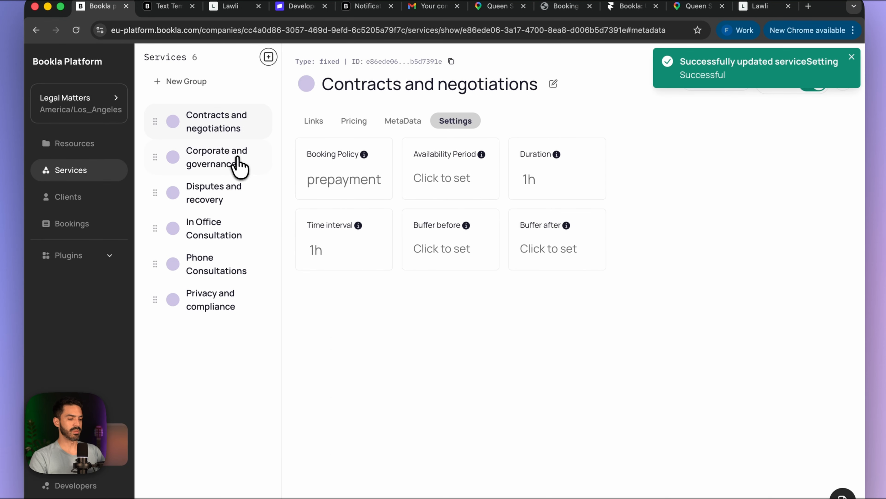
click(239, 167)
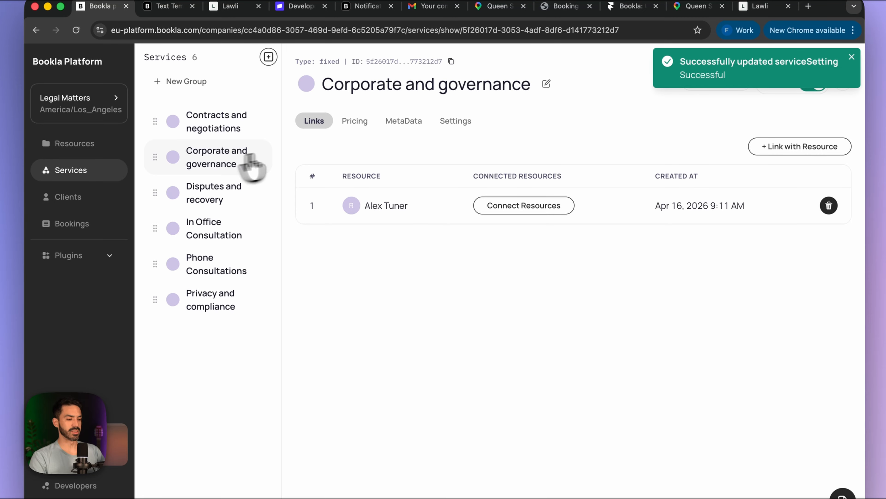
click(455, 123)
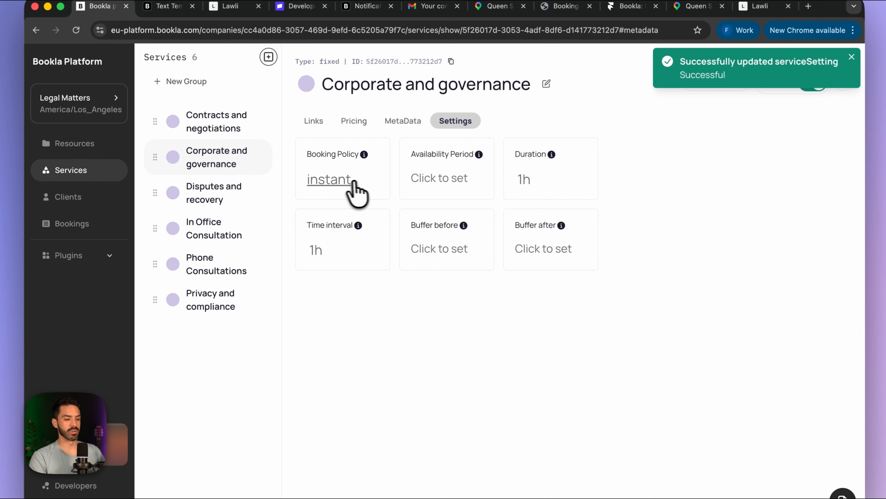
click(350, 191)
click(537, 291)
click(534, 316)
click(530, 319)
- Switch Disputes and recovery and Phone Consultations to Needs prepayment, checking In Office Consultation
click(255, 189)
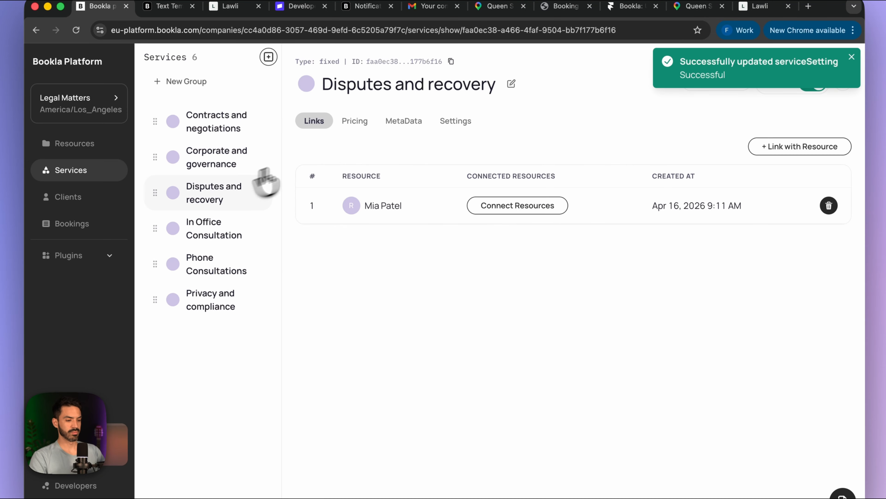
click(443, 123)
click(329, 179)
click(513, 289)
click(513, 316)
click(530, 321)
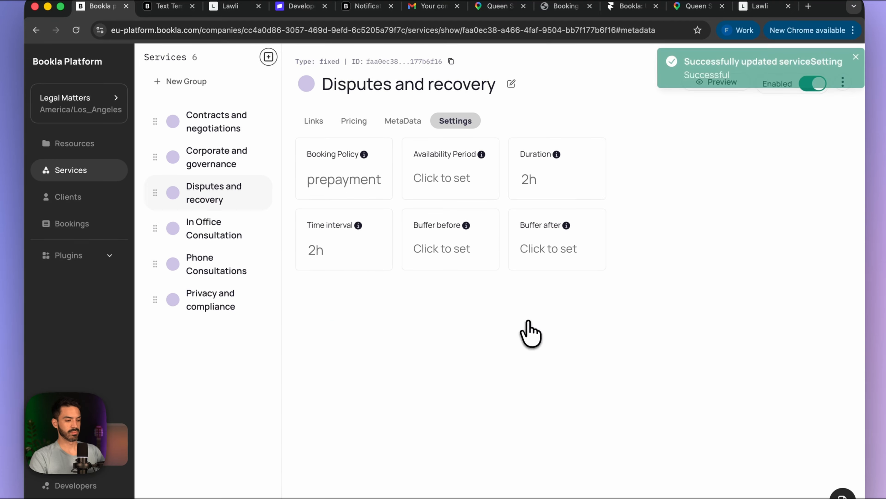
click(260, 225)
click(456, 120)
click(232, 269)
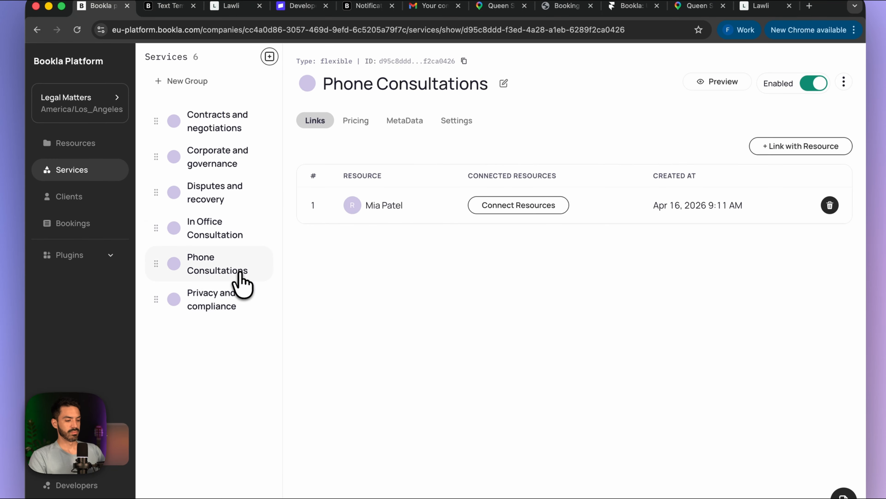
click(456, 120)
click(329, 179)
click(520, 288)
click(534, 314)
click(534, 321)
- Set the Privacy and compliance service's booking policy to Needs prepayment
click(210, 298)
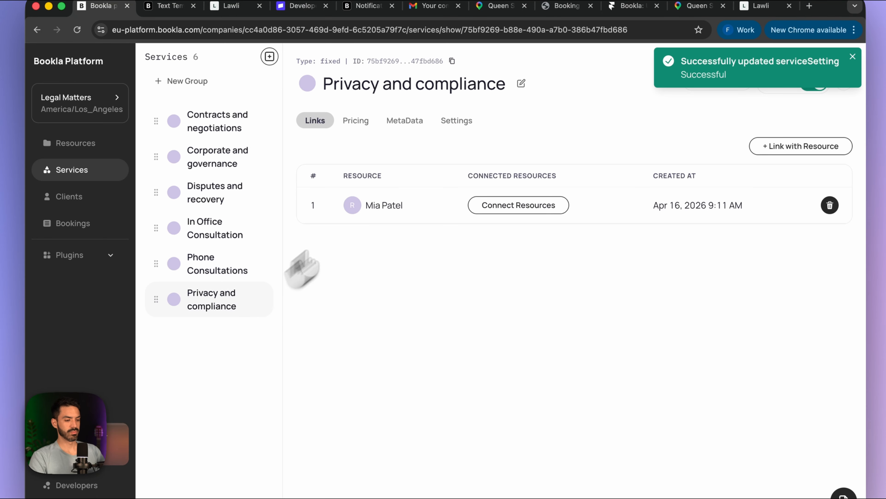
click(456, 120)
click(329, 179)
click(484, 289)
click(483, 316)
click(525, 322)
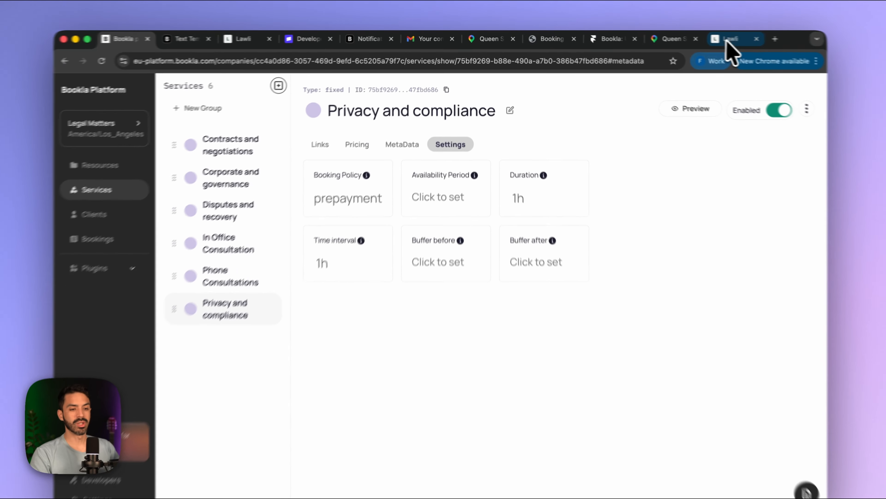
click(704, 39)
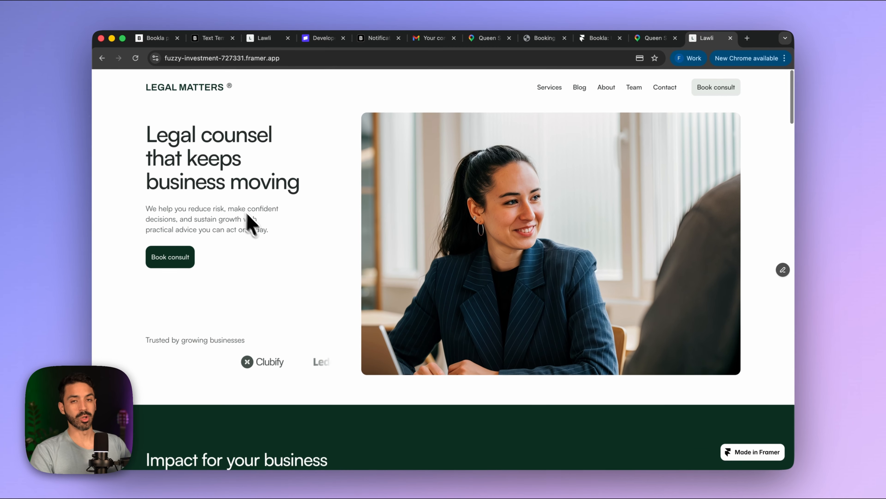
- Open the Contracts and negotiations service page on the Legal Matters site
scroll(240, 282, down, 3)
scroll(269, 241, up, 3)
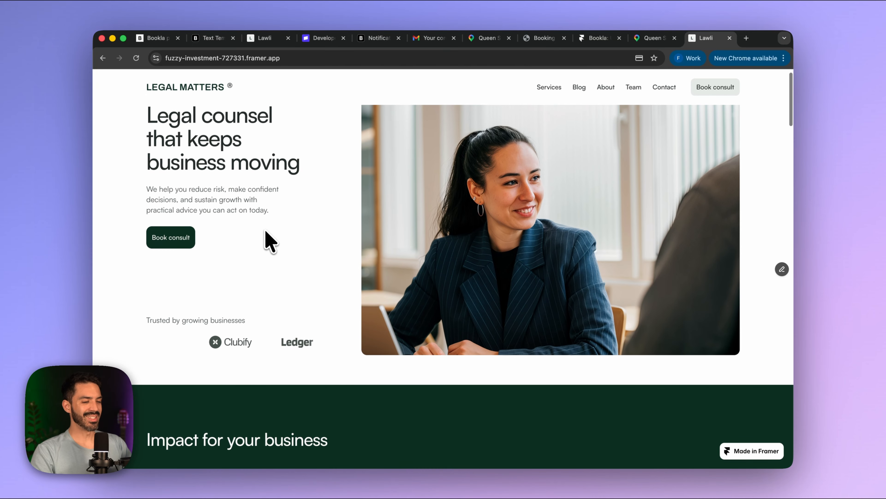
click(168, 239)
scroll(317, 332, down, 15)
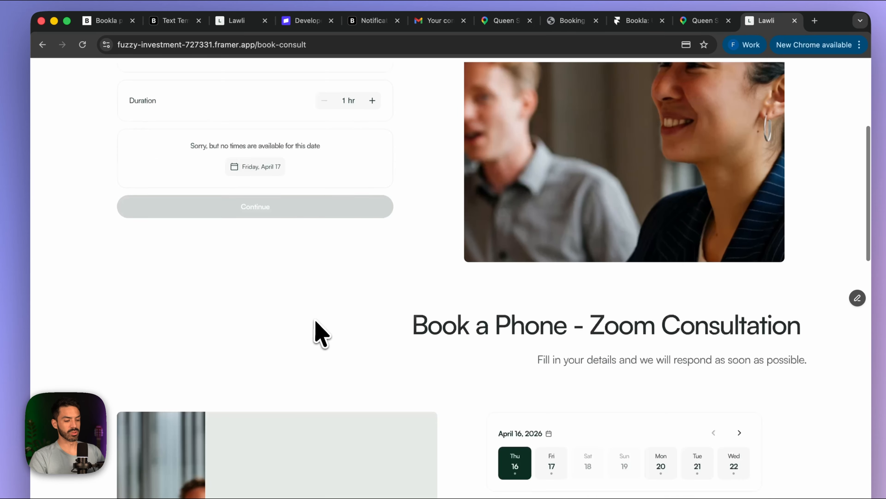
scroll(319, 332, up, 15)
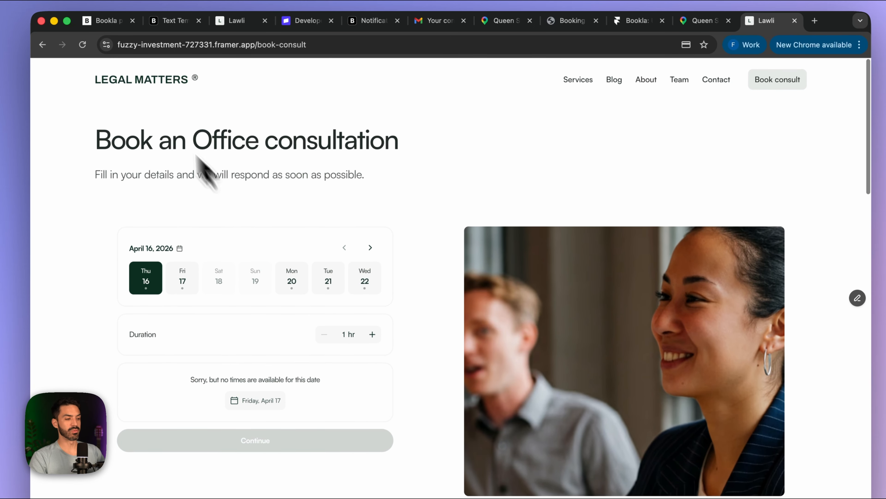
click(125, 92)
scroll(283, 297, down, 15)
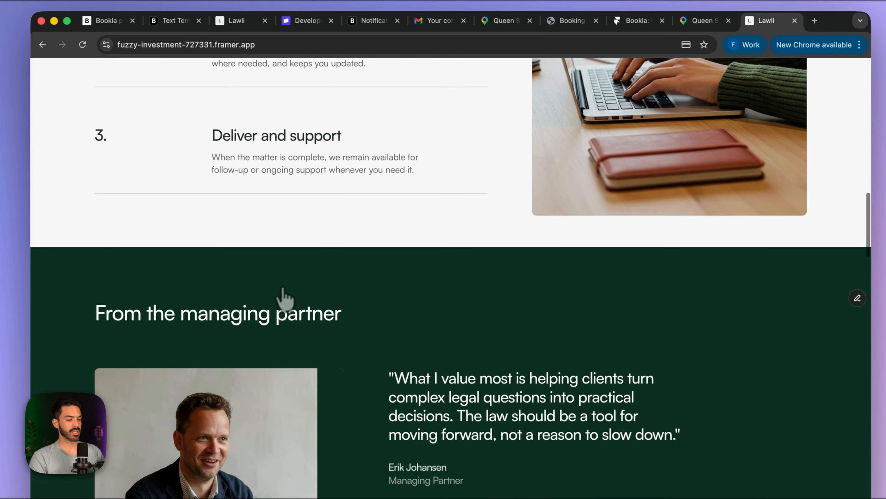
scroll(284, 298, down, 5)
scroll(283, 300, up, 1)
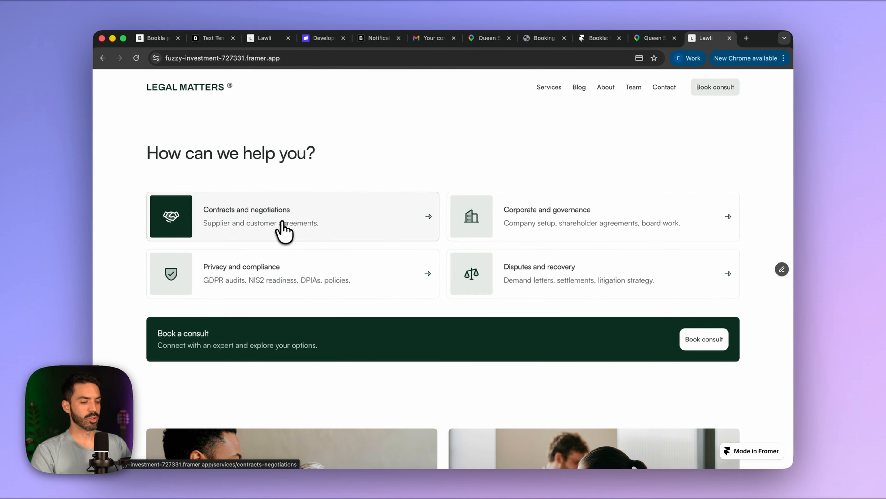
click(283, 230)
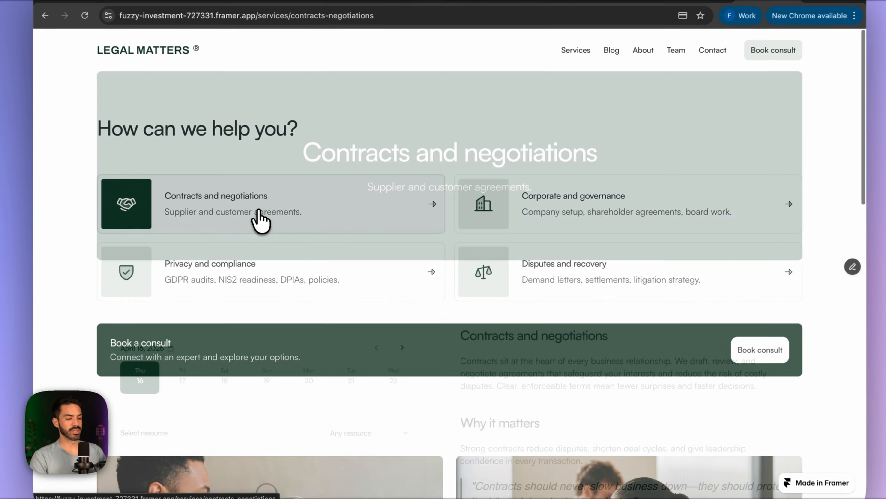
- Choose Monday April 20 at 10:00 AM for the consult and continue
scroll(330, 312, down, 5)
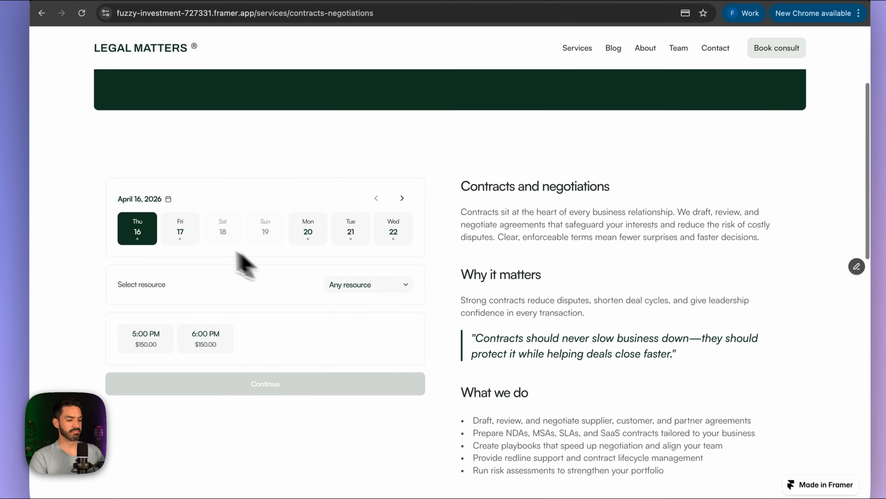
click(308, 234)
scroll(307, 252, down, 2)
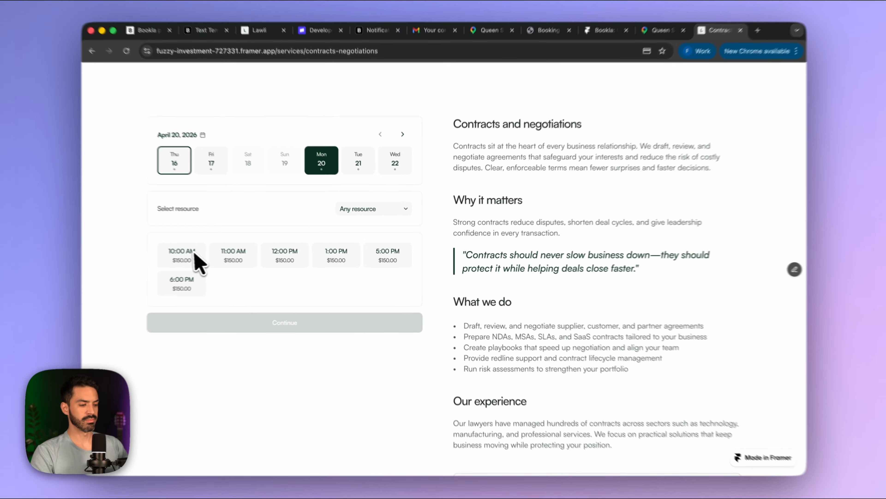
click(141, 260)
click(284, 334)
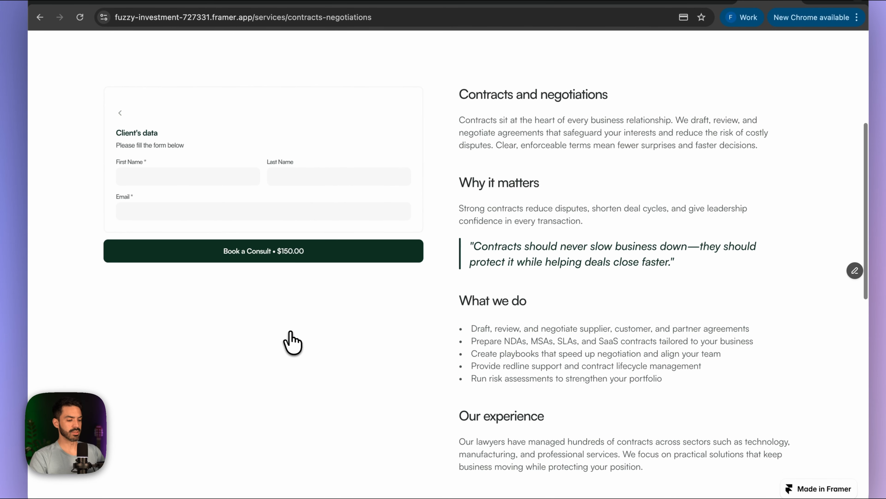
- Autofill the client's first name, last name and e-mail, then submit the $150.00 booking
scroll(292, 343, down, 3)
click(215, 180)
click(219, 205)
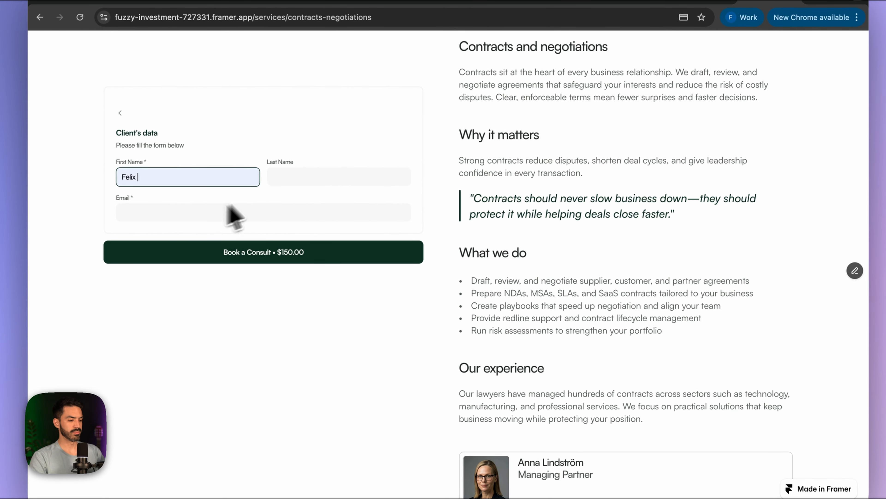
click(298, 180)
click(334, 202)
click(239, 214)
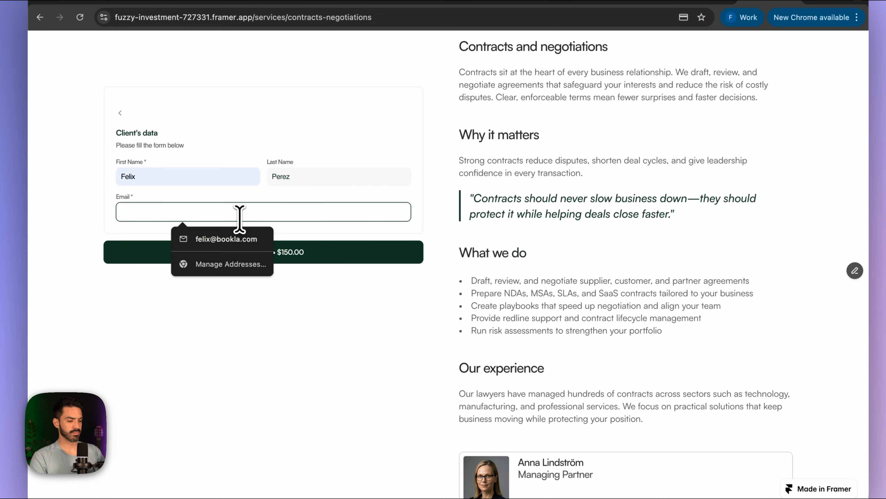
click(245, 239)
click(267, 261)
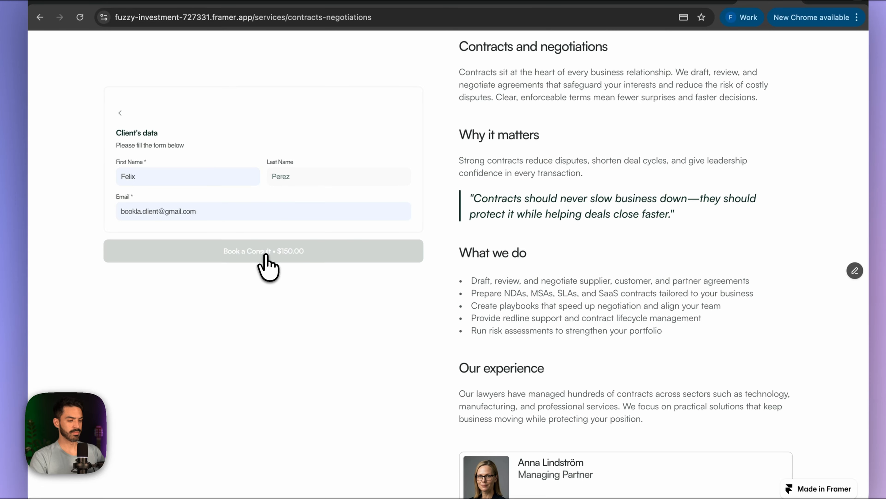
click(518, 257)
text(4242 4242 4242 4242)
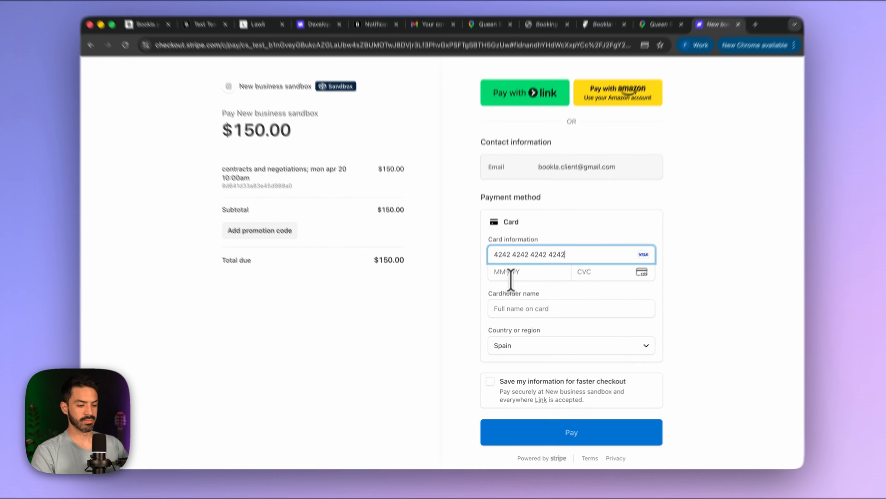
click(510, 276)
text(1234)
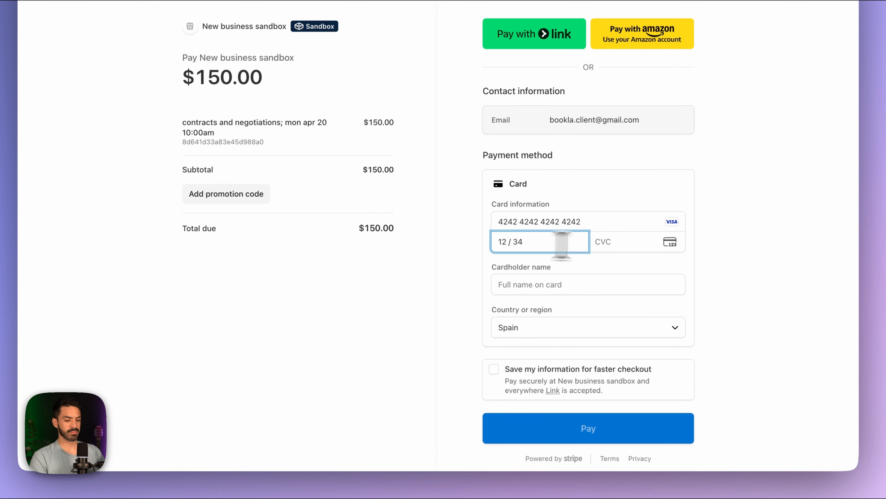
text(123)
click(550, 308)
click(551, 348)
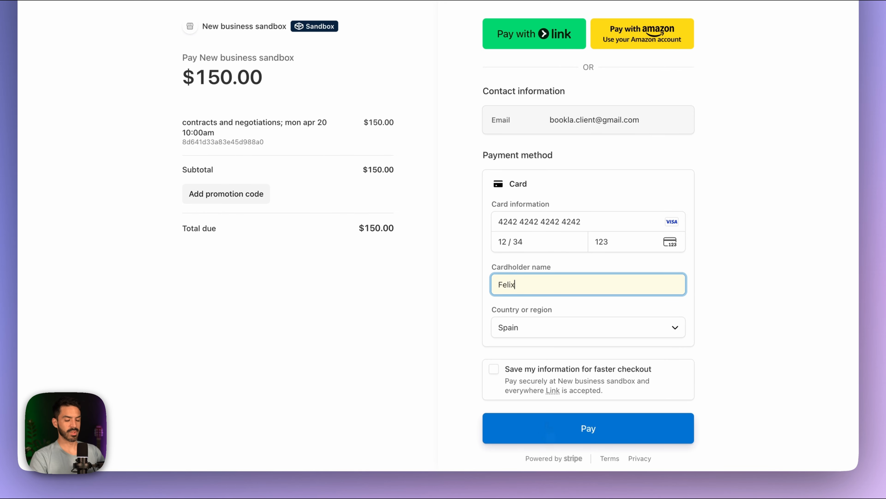
click(546, 424)
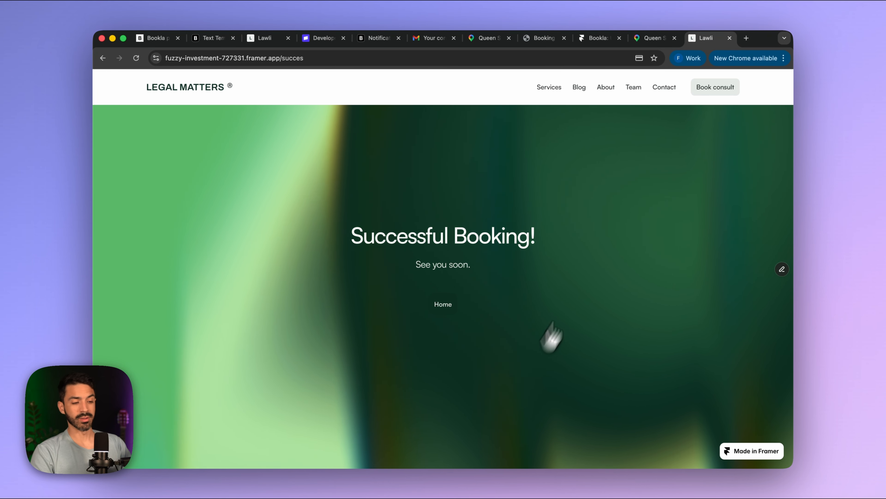
- Read the newest 'Your consultation is confirmed' email in the Gmail inbox, then return to Bookla
click(432, 38)
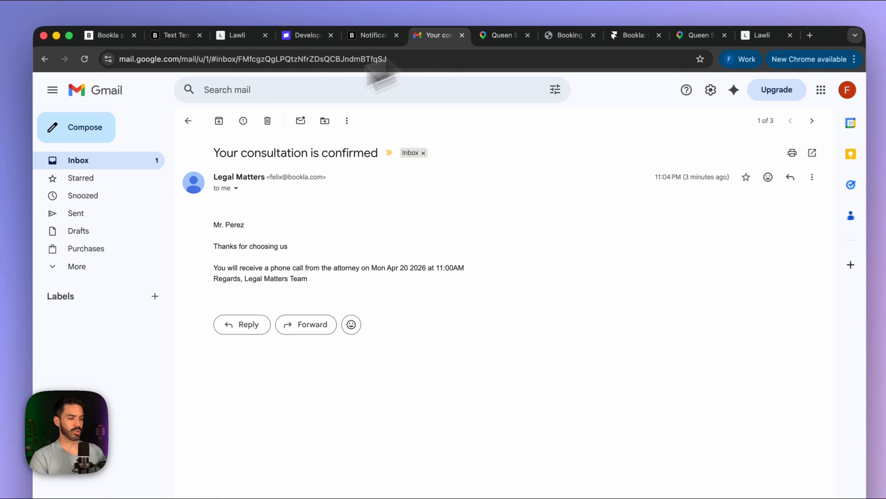
click(121, 161)
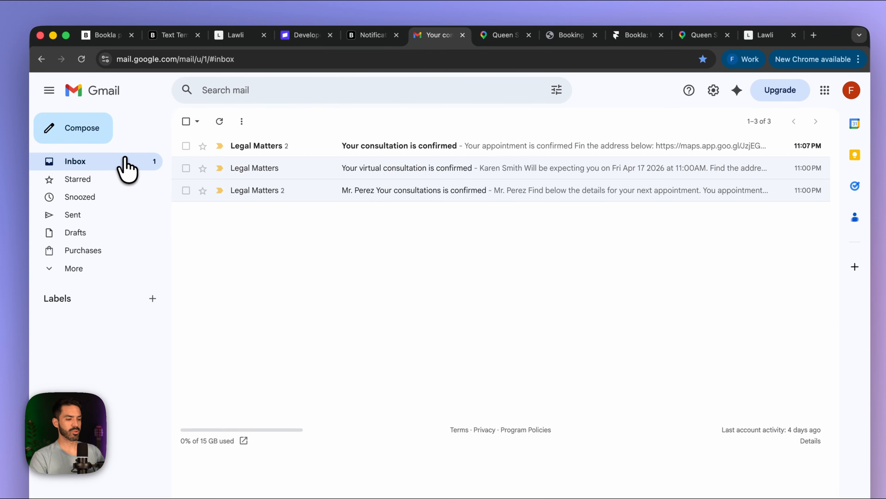
click(346, 159)
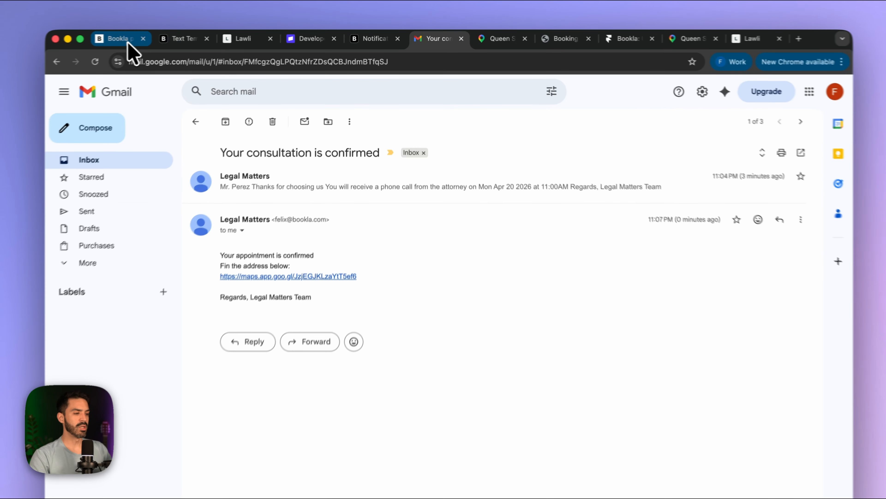
click(152, 37)
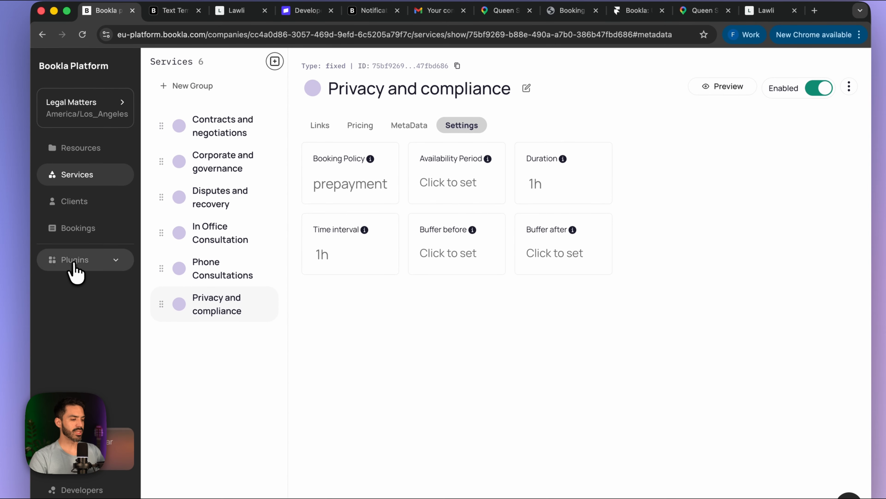
- Go to Email notifications, review the Clients templates, and start a new Merchant template
click(84, 263)
click(96, 312)
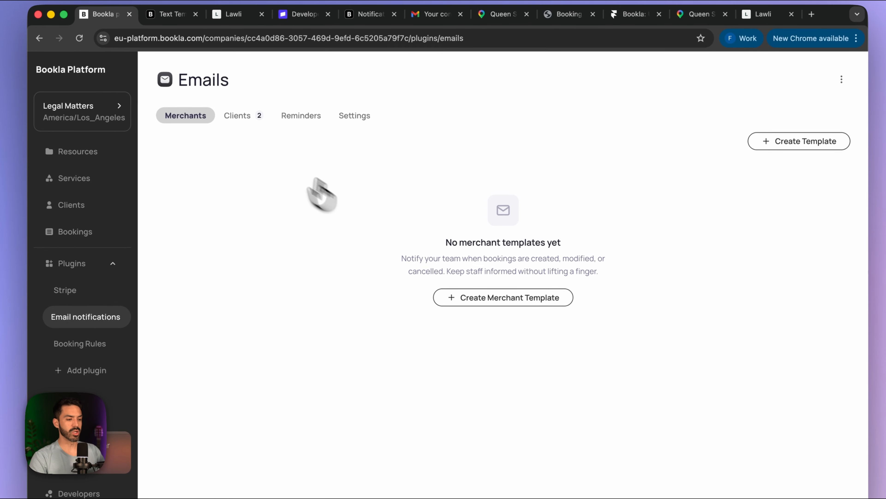
click(254, 116)
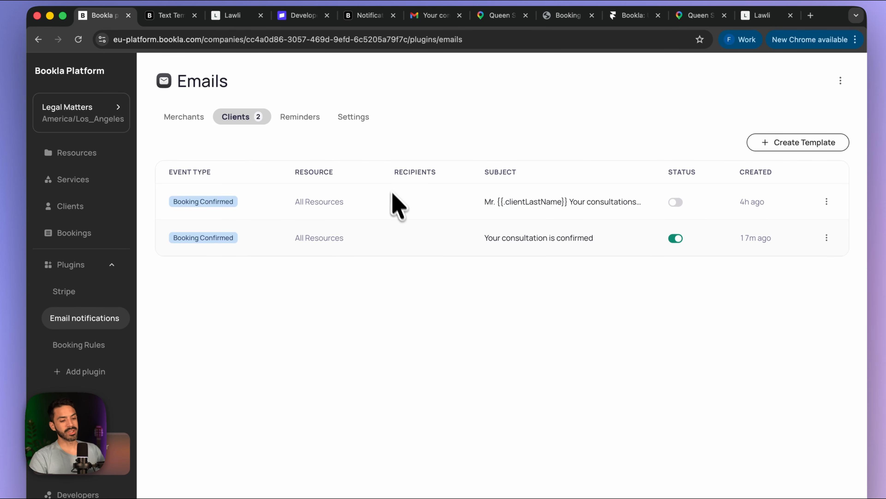
click(179, 117)
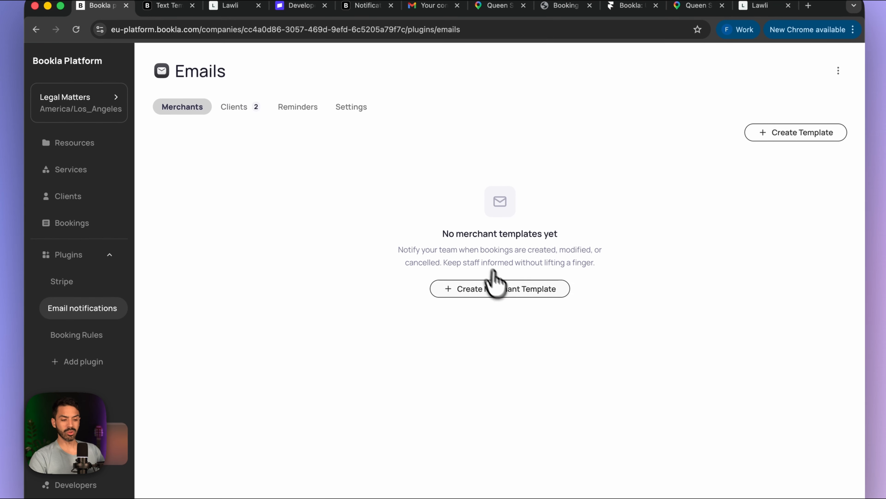
click(496, 293)
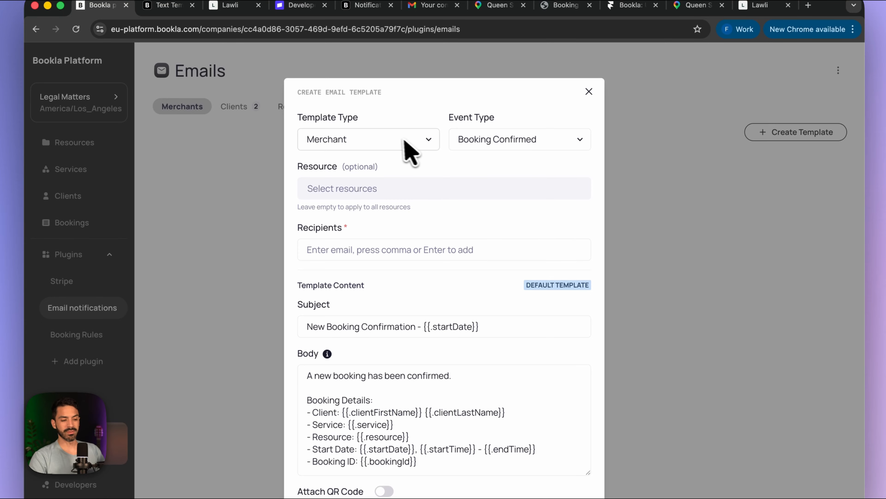
click(508, 143)
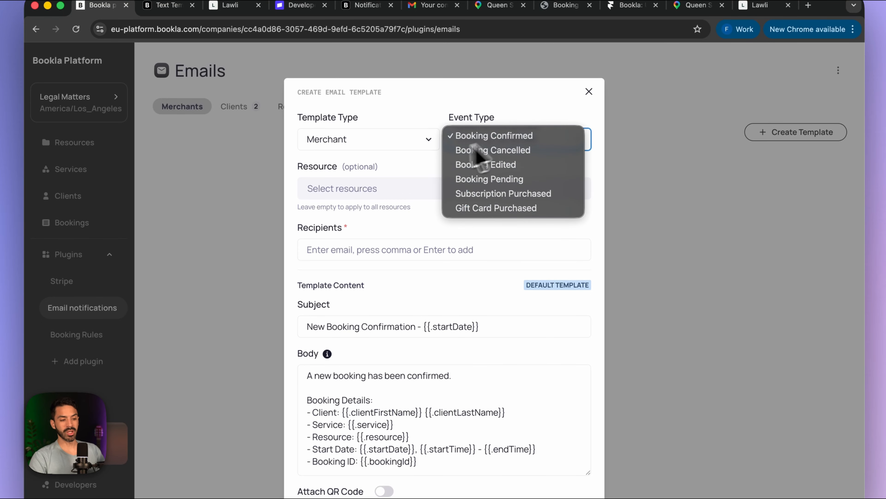
click(408, 178)
click(353, 191)
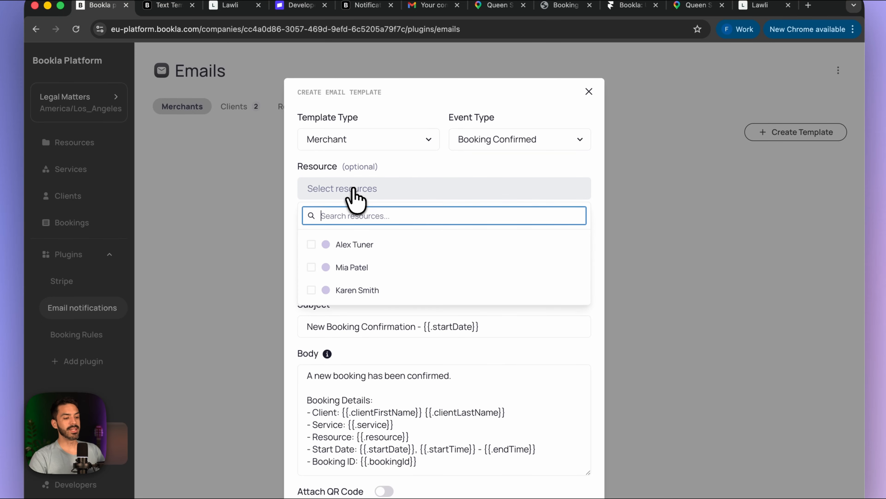
click(388, 191)
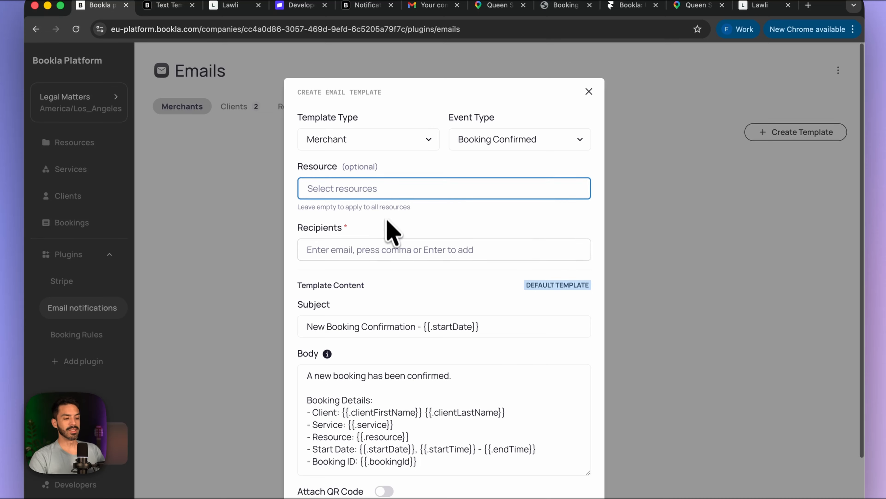
scroll(389, 232, down, 2)
click(317, 220)
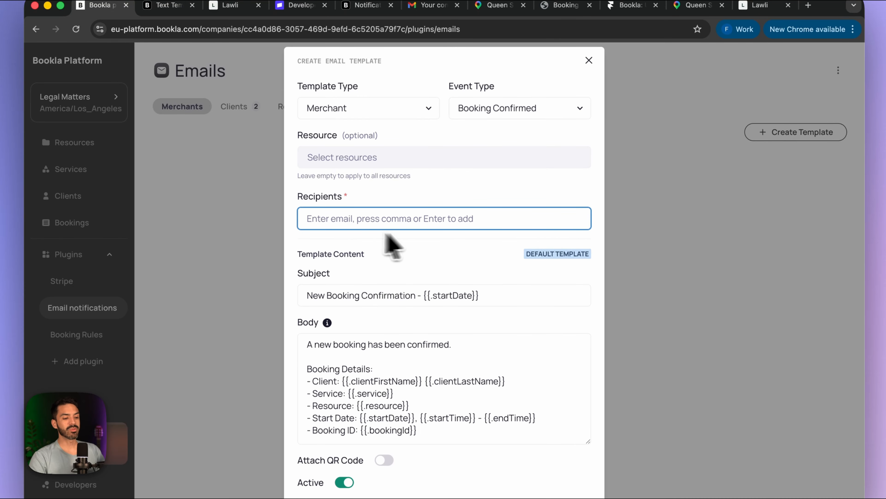
click(358, 163)
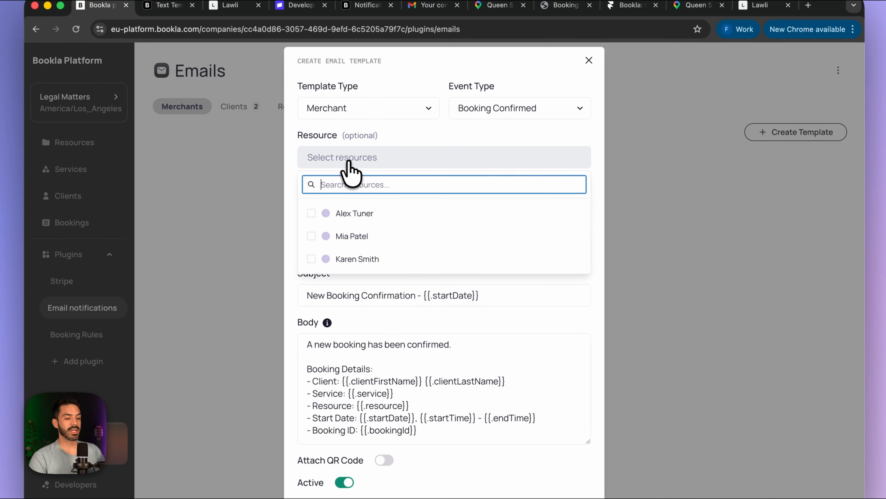
click(311, 213)
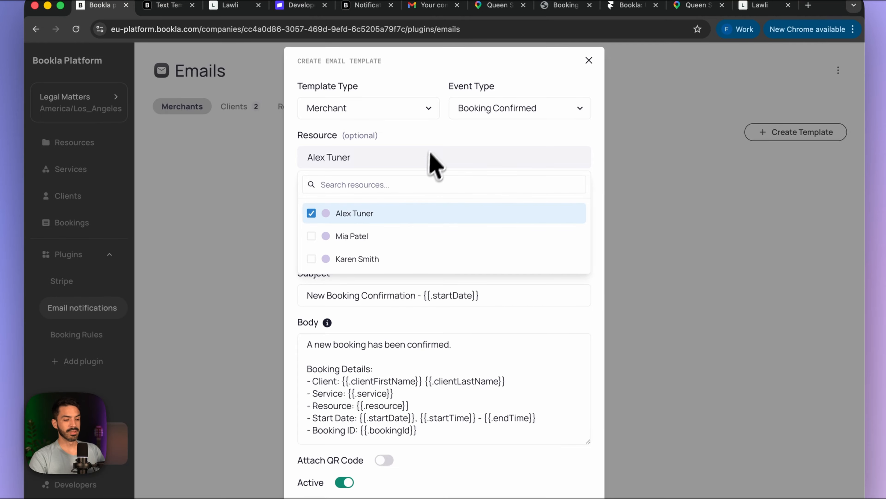
click(502, 331)
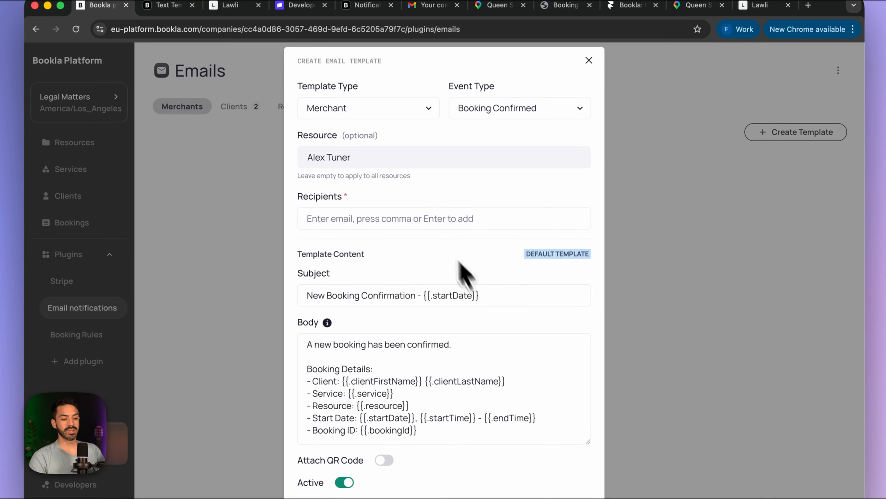
click(432, 223)
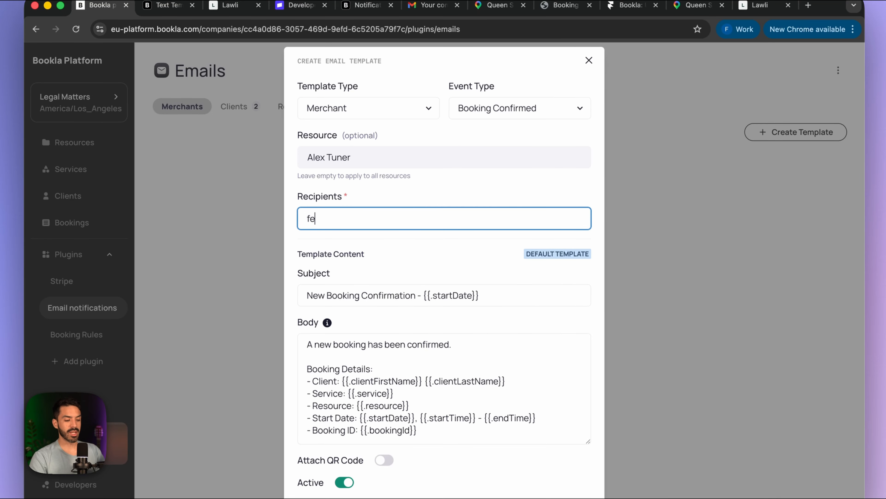
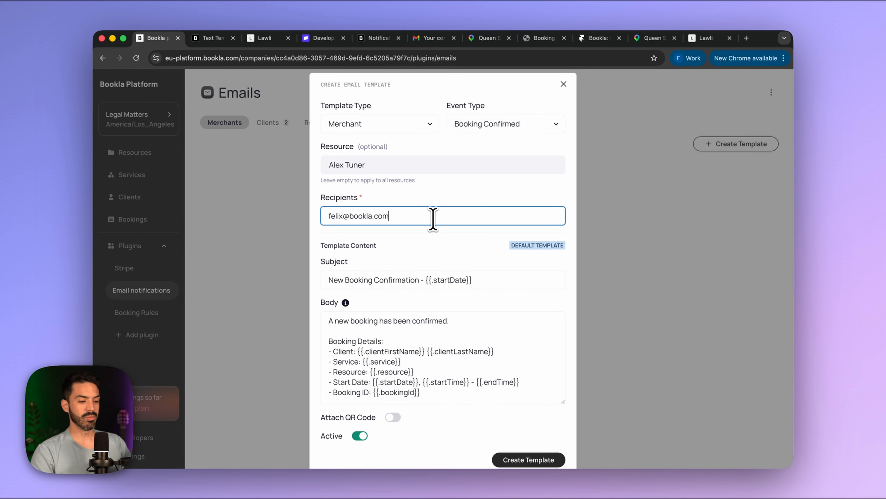
scroll(452, 293, down, 2)
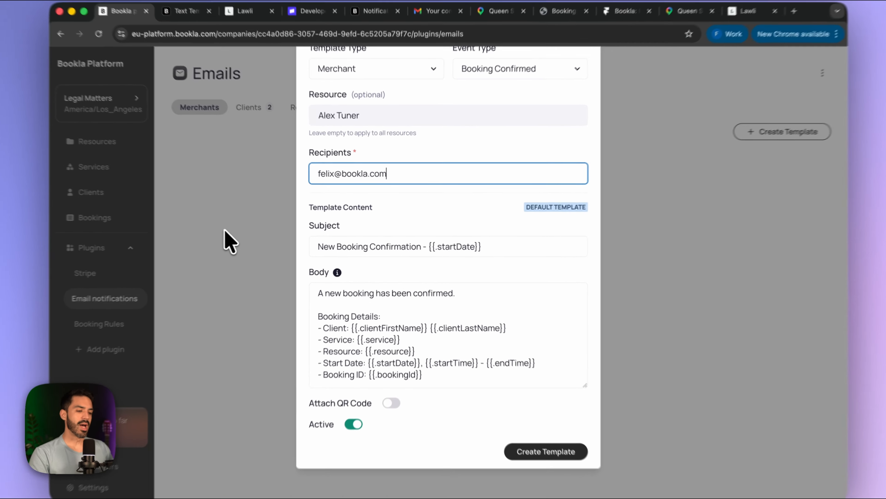
click(249, 231)
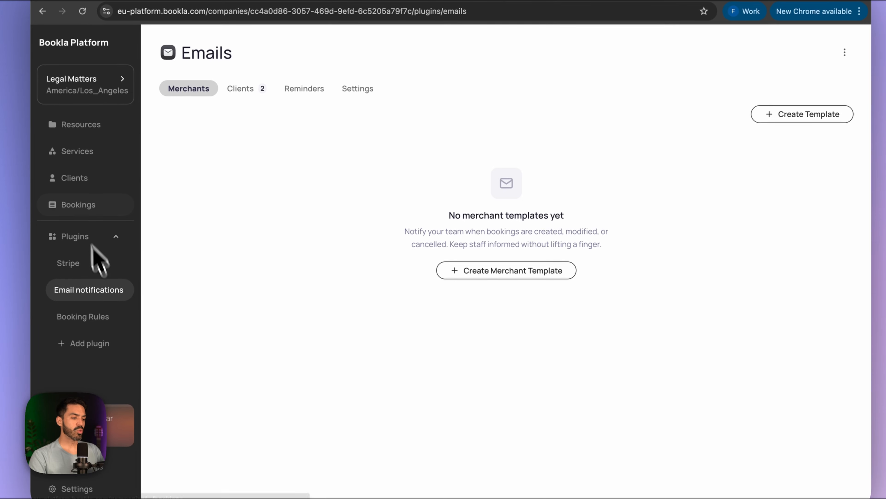
- Move Bookings to Friday Apr 17 and inspect the In Office Consultation booking's metadata
click(92, 217)
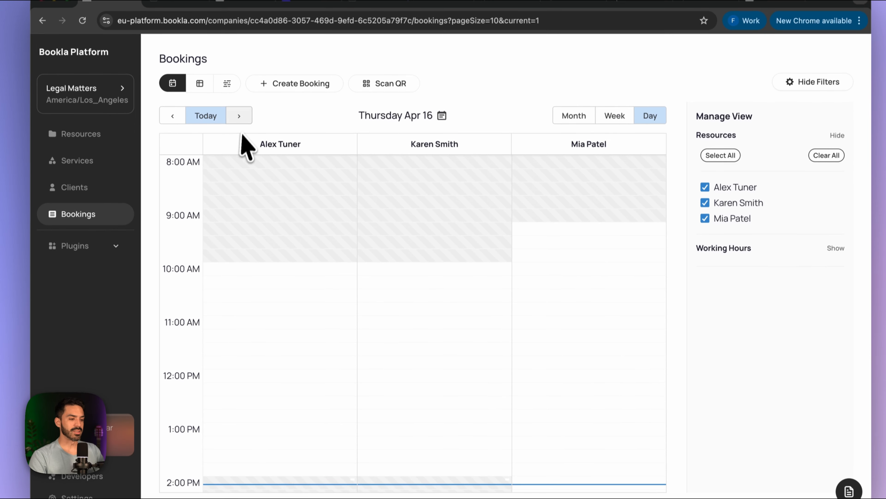
click(239, 121)
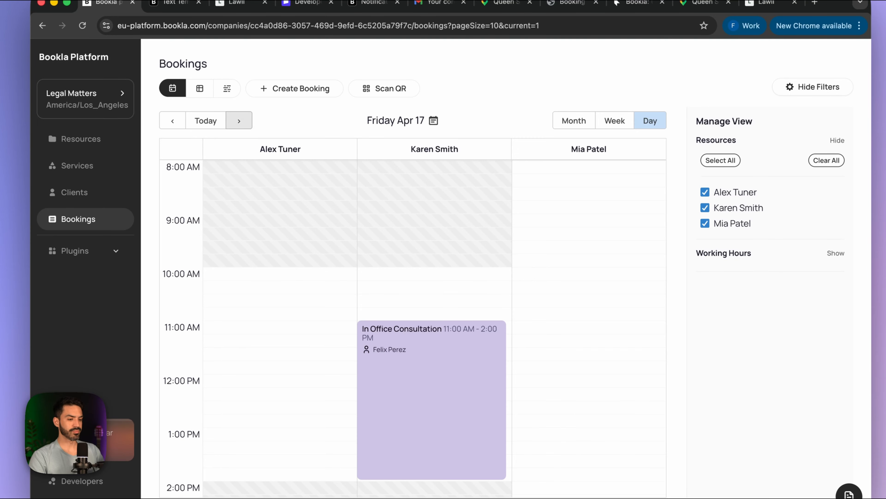
mouse_move(420, 356)
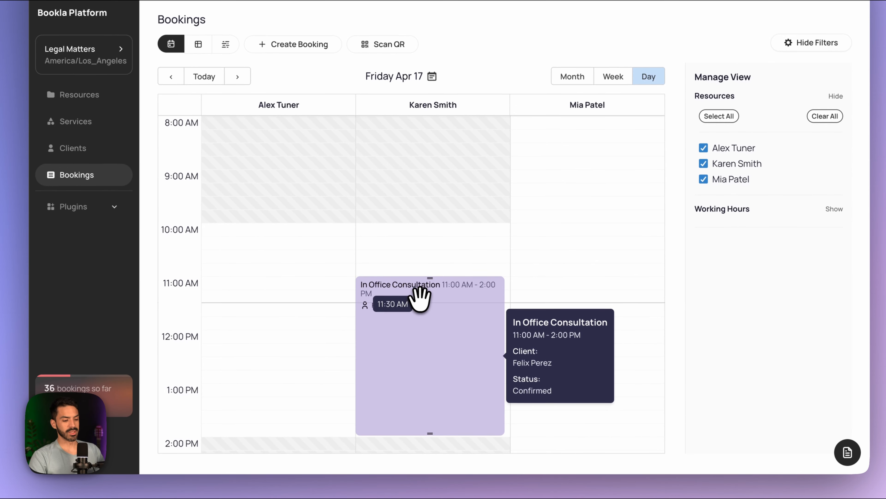
click(420, 299)
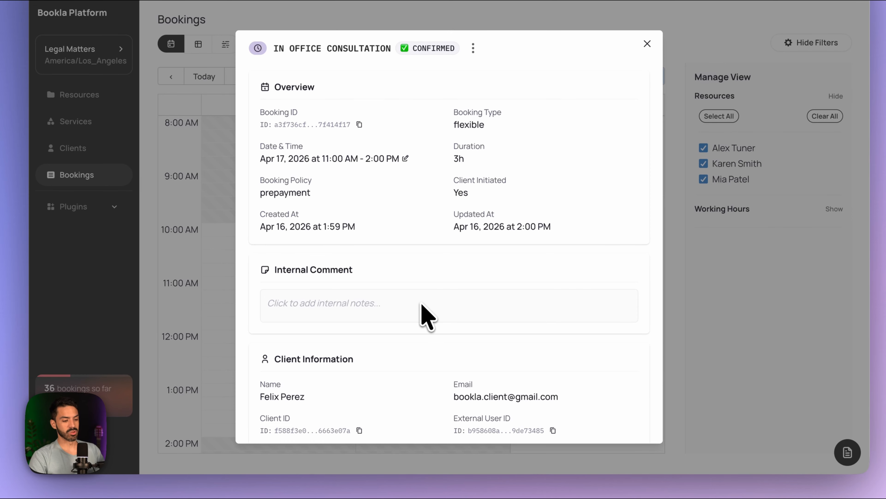
scroll(422, 314, down, 10)
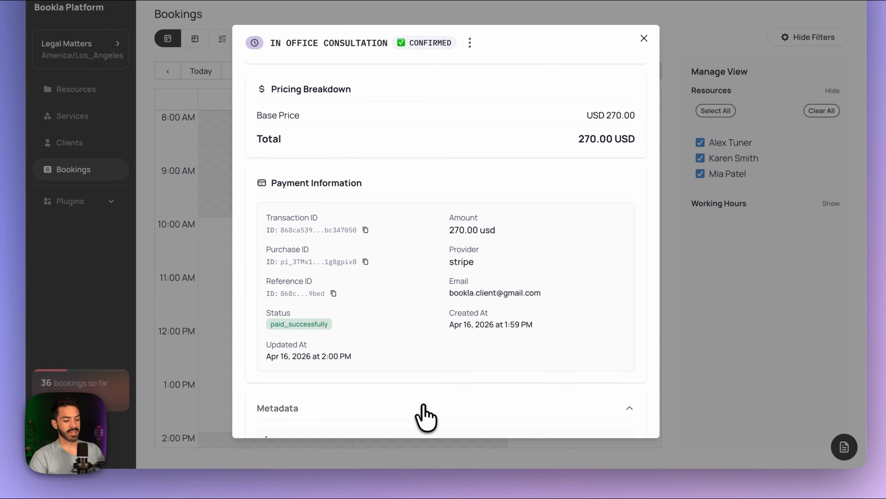
click(433, 418)
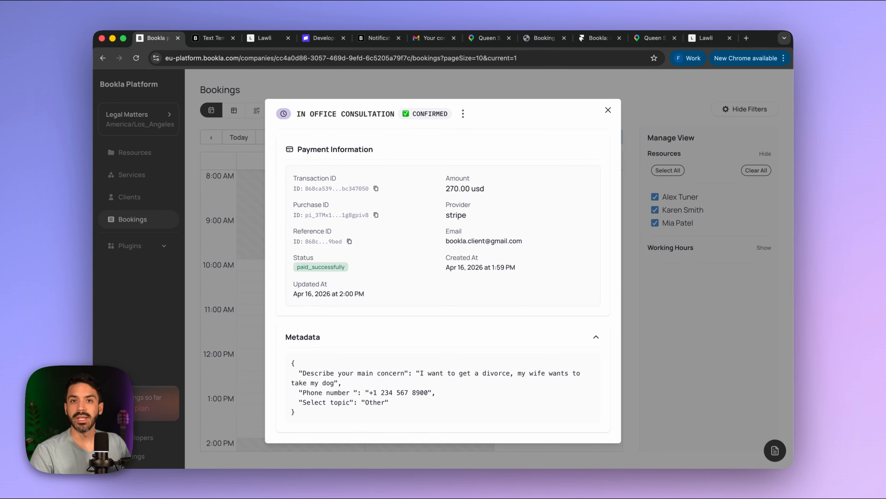
click(608, 110)
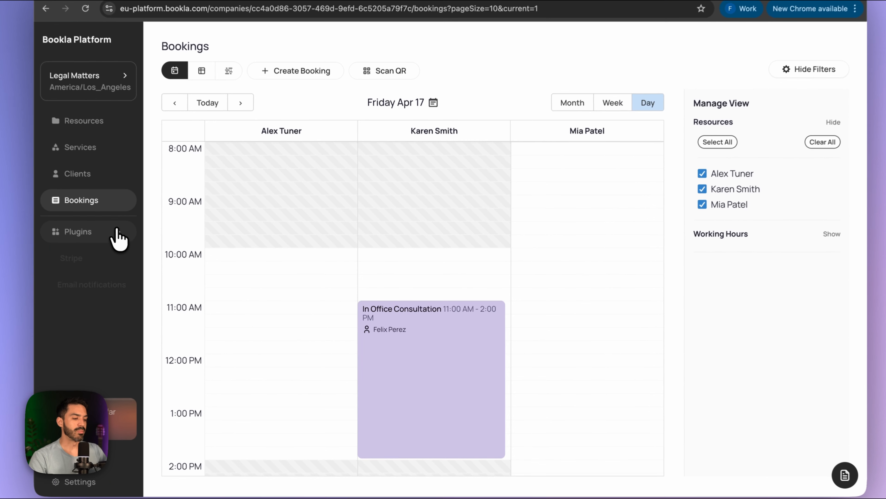
- Browse the marketplace of plugins available to add
click(132, 244)
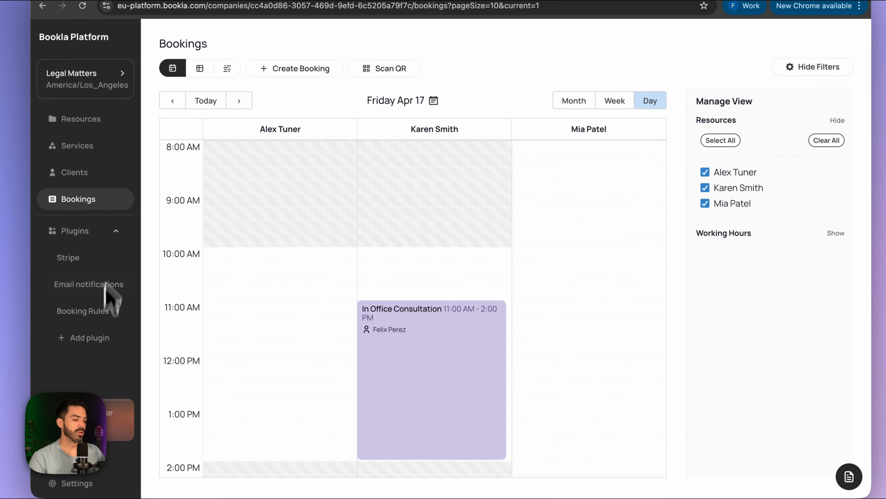
click(95, 346)
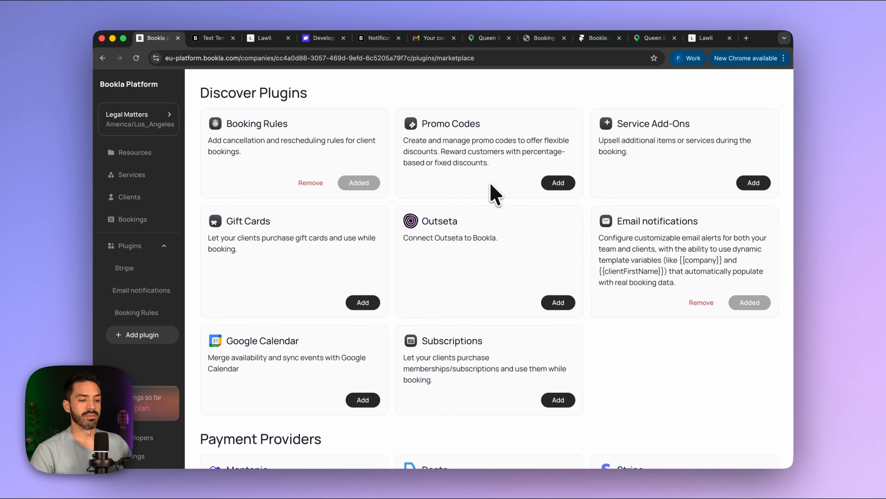
scroll(492, 192, down, 5)
scroll(493, 192, up, 3)
scroll(531, 243, up, 3)
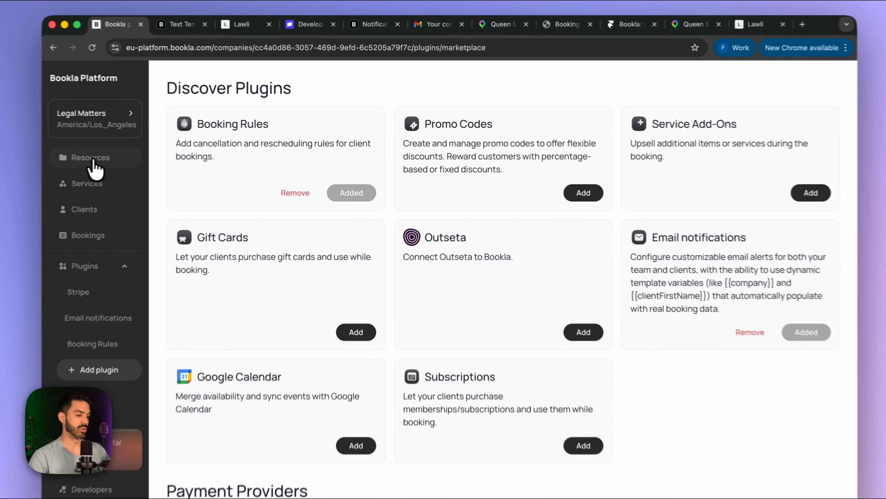
click(129, 152)
click(254, 141)
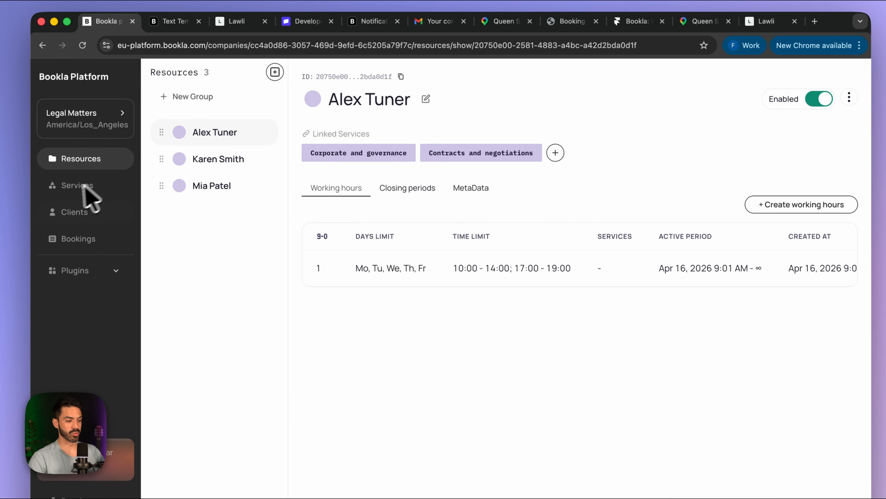
click(73, 187)
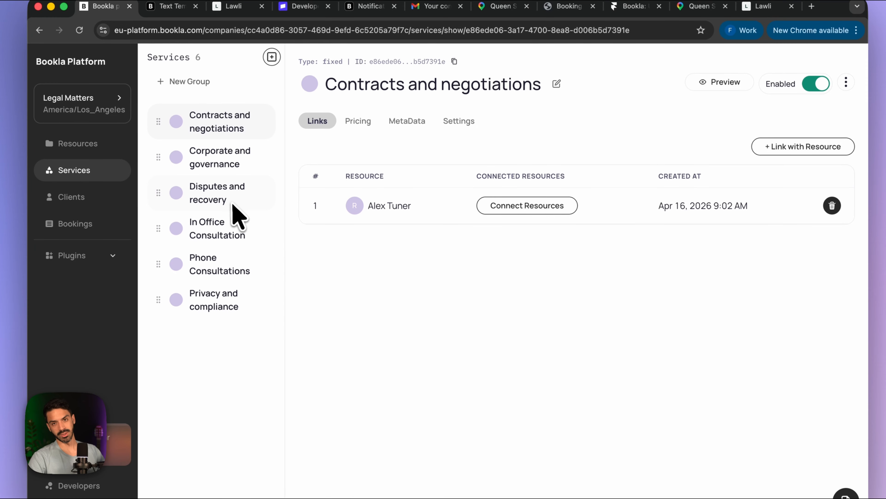